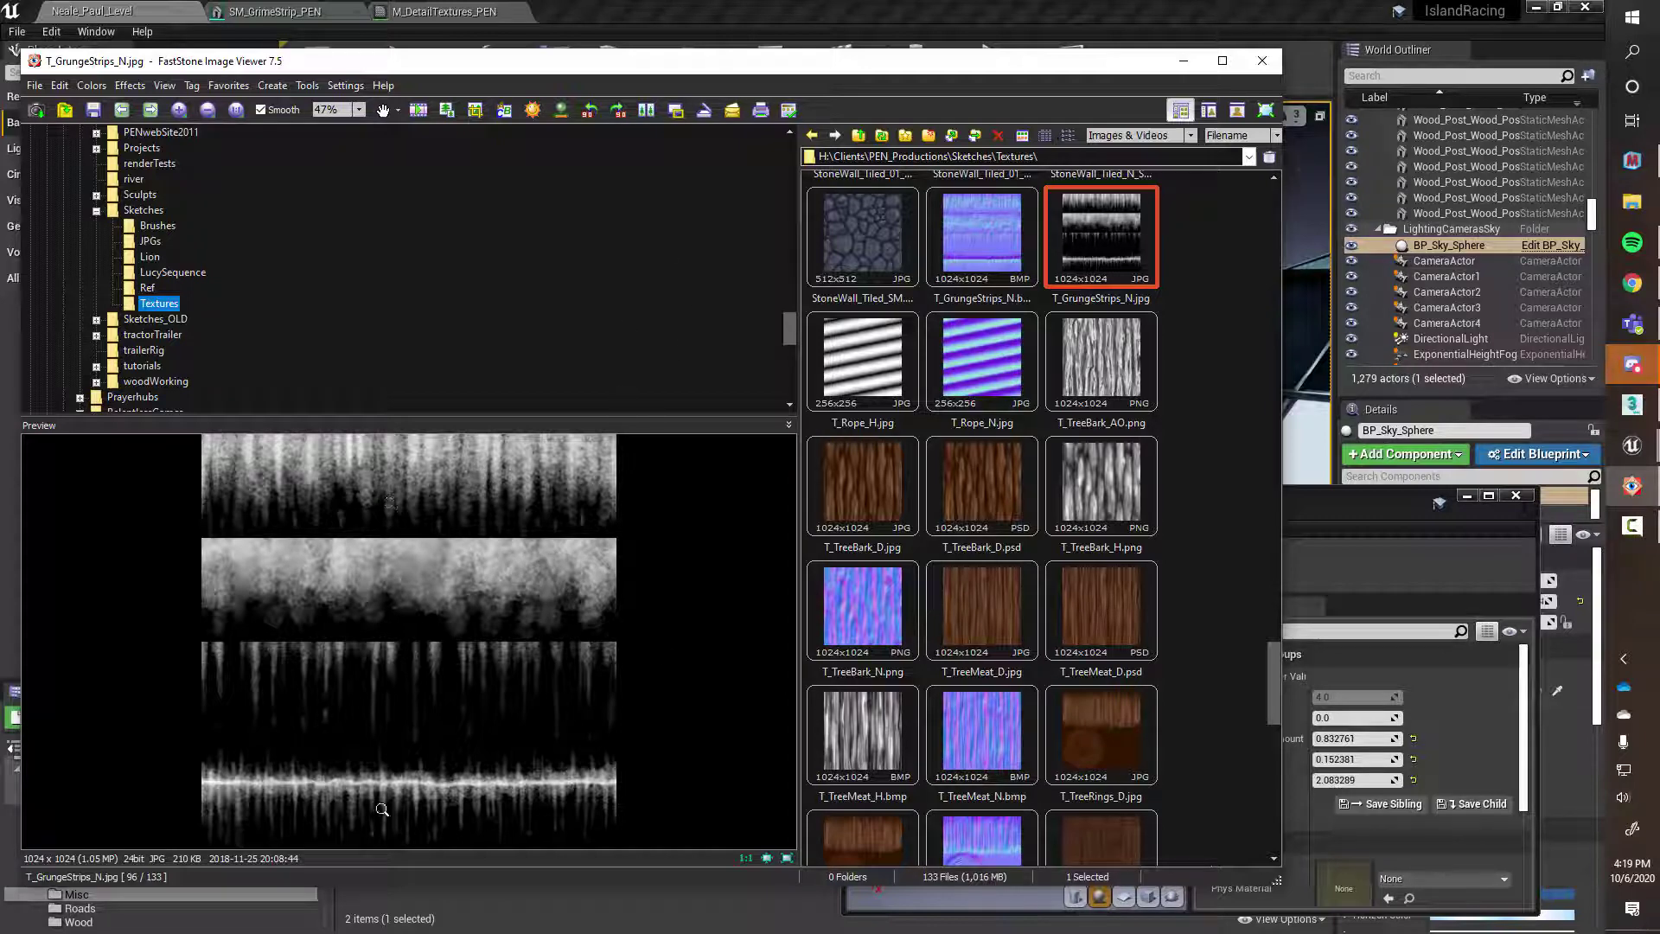
# Preview the T_GrungeStrips_N normal map and the greyscale T_GrungeStrips_N strip texture
pyautogui.click(951, 226)
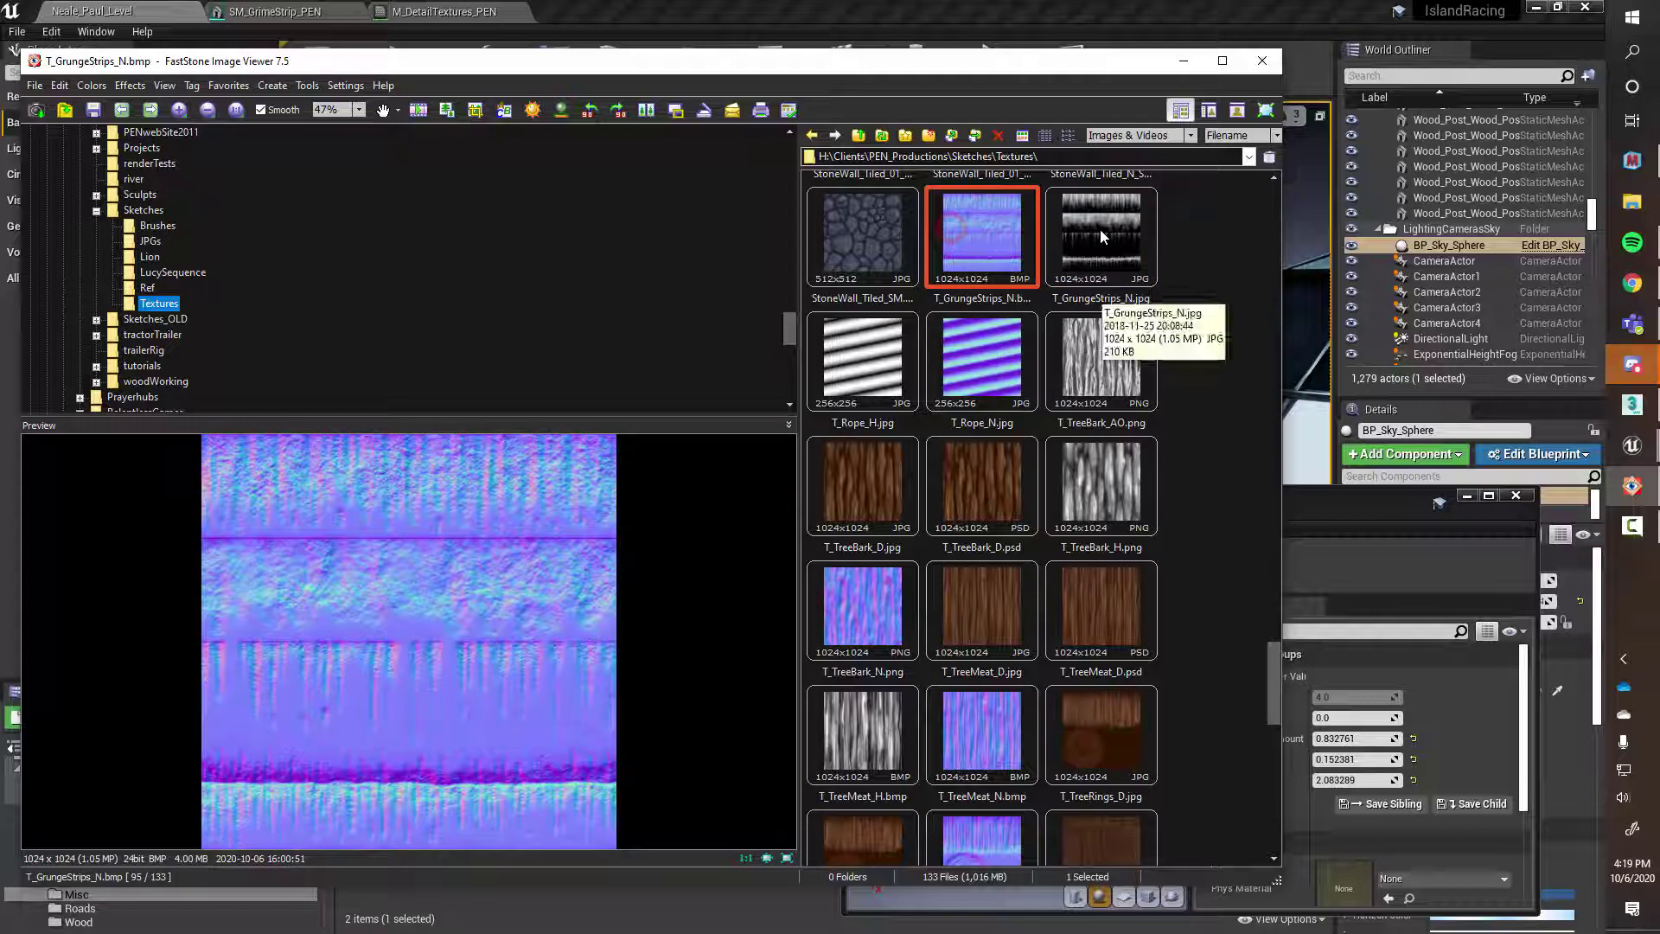
pyautogui.click(1100, 230)
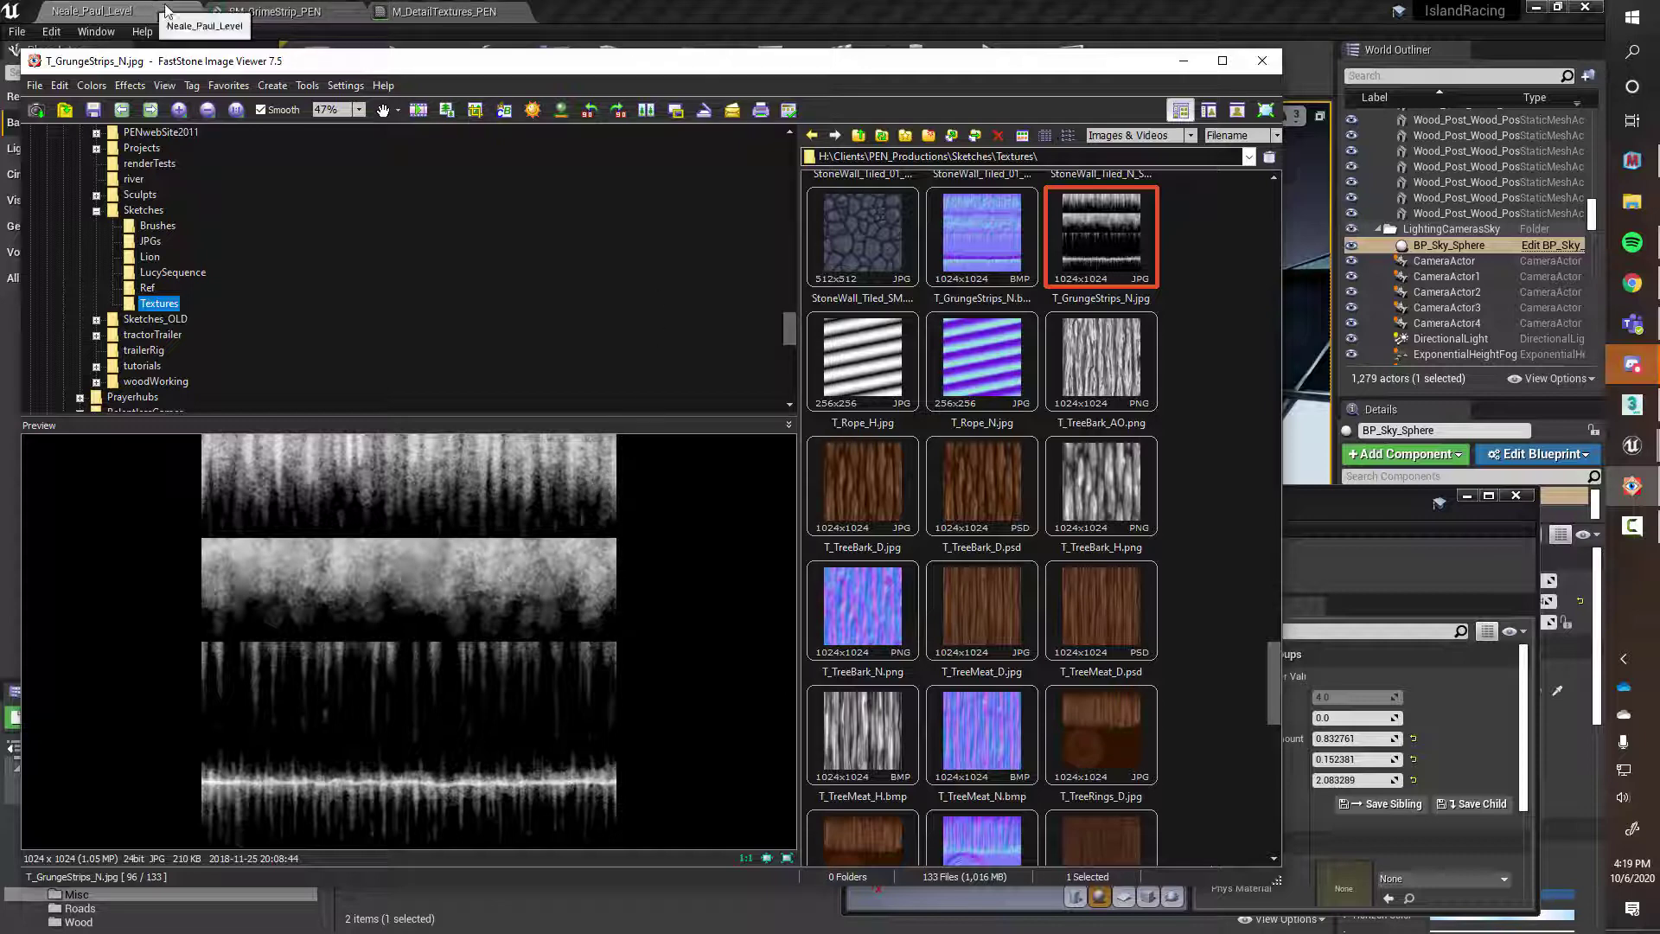
# Switch to 3ds Max and examine the SM_GrimeStrip_PEN plane's strip mapping and width segments
pyautogui.click(1631, 405)
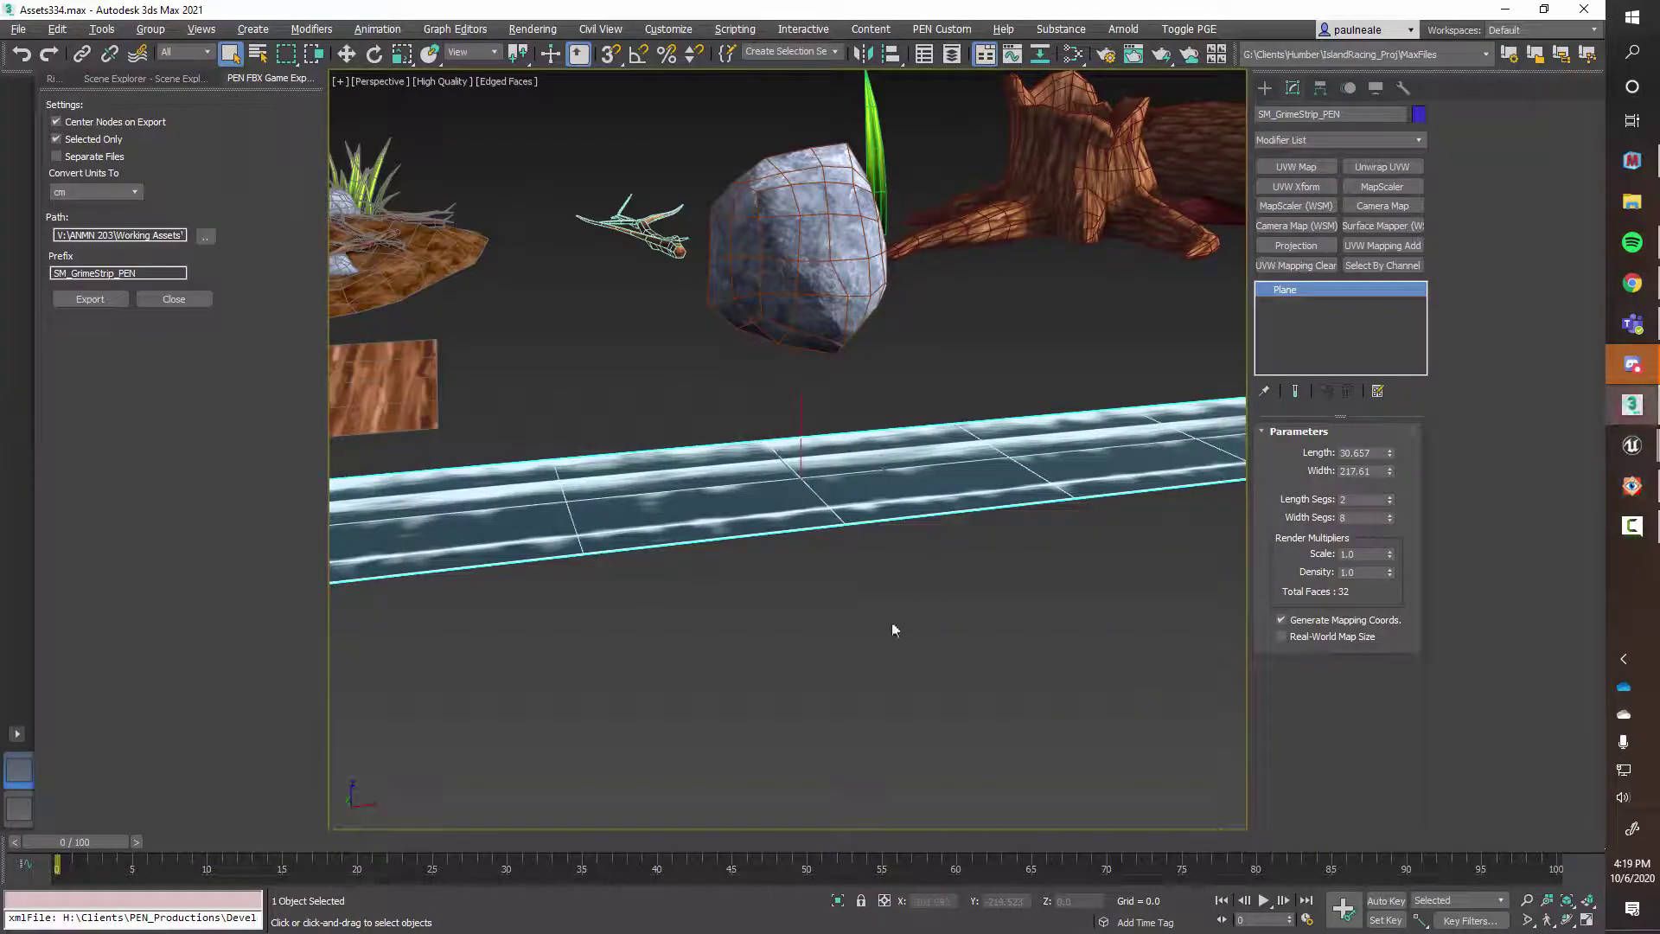
pyautogui.rightClick(910, 636)
pyautogui.scroll(4, 717, 606)
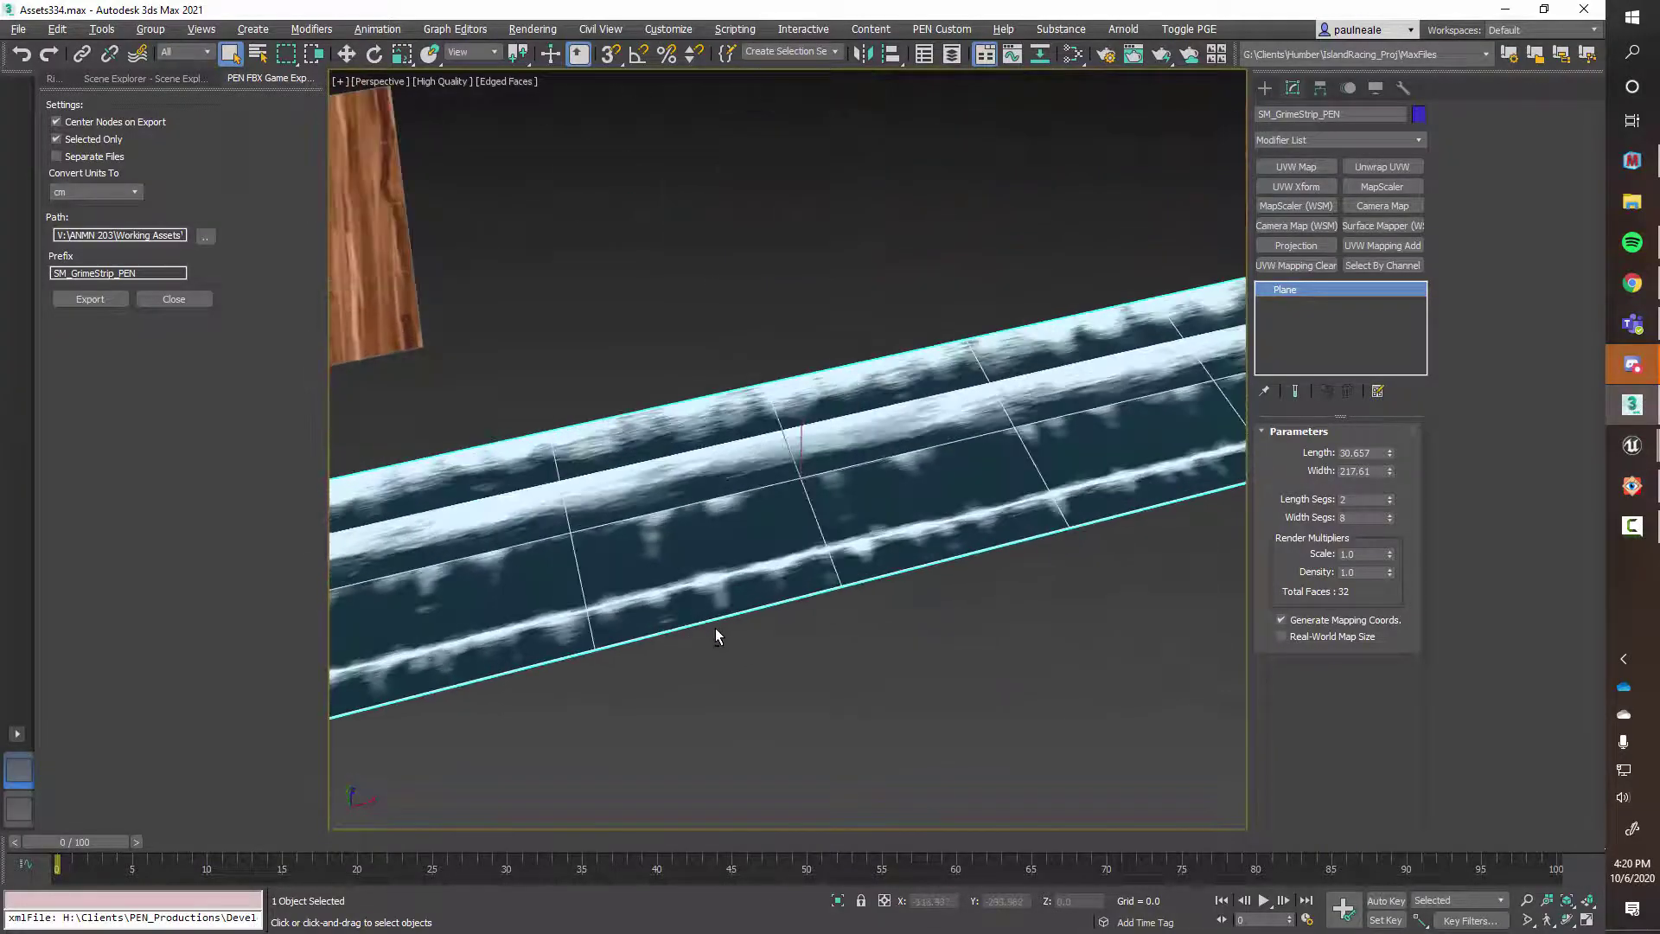
pyautogui.moveTo(715, 638); pyautogui.dragTo(843, 606, button='middle')
pyautogui.scroll(-6, 843, 607)
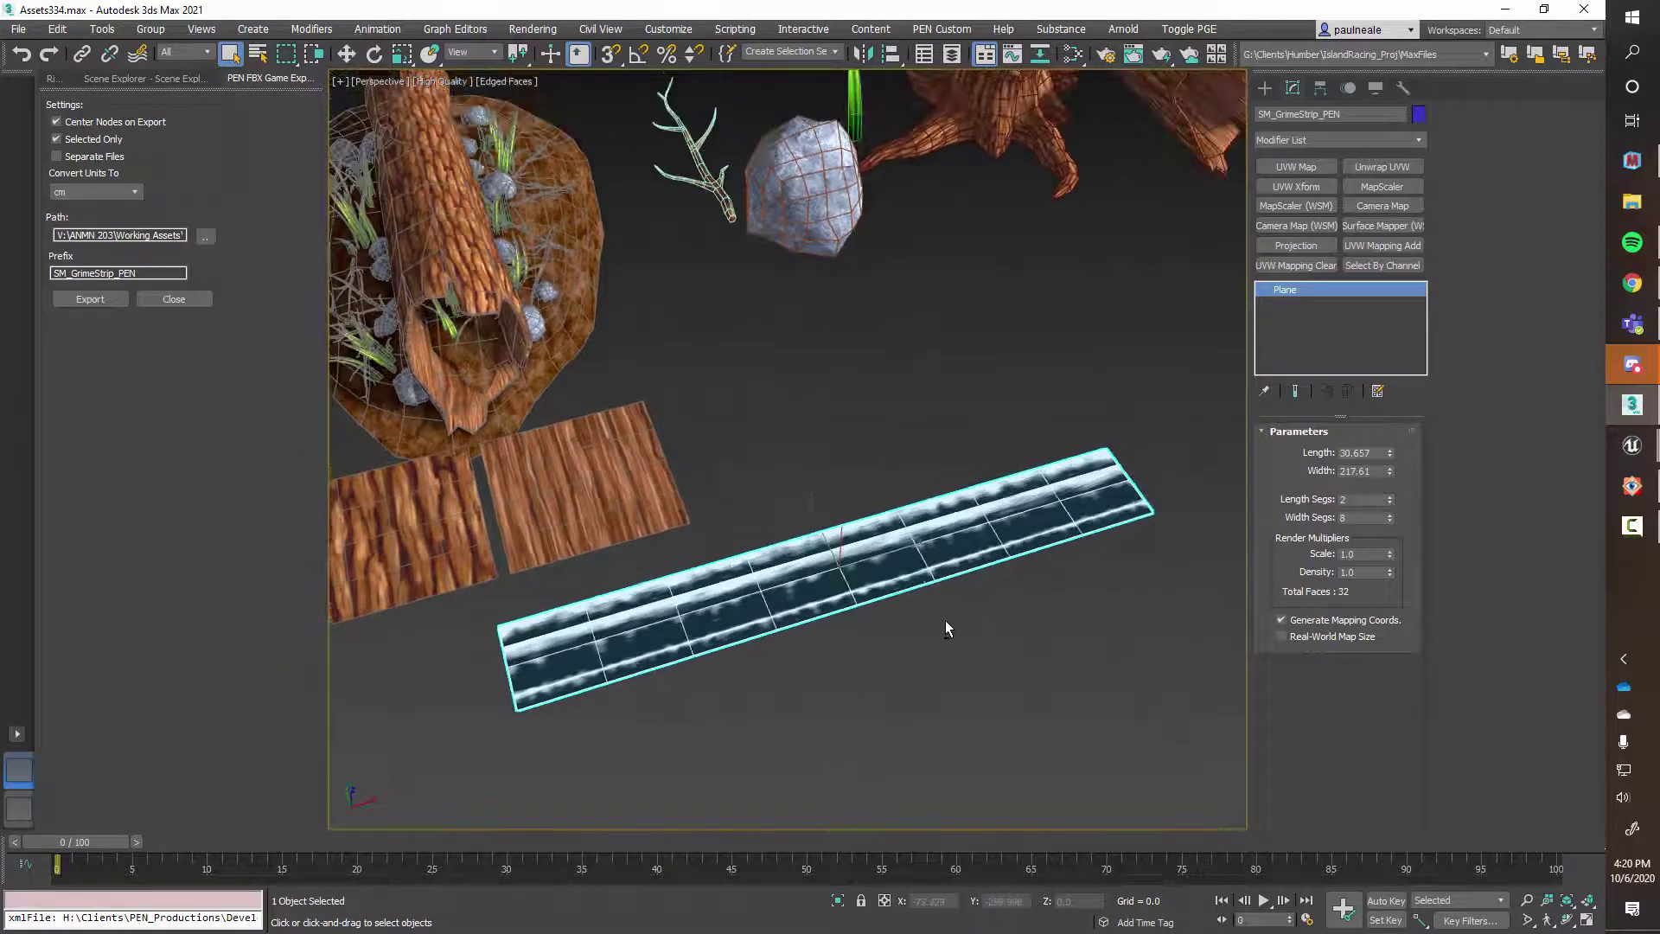
pyautogui.keyDown('alt'); pyautogui.moveTo(946, 619); pyautogui.dragTo(976, 426, button='middle'); pyautogui.keyUp('alt')
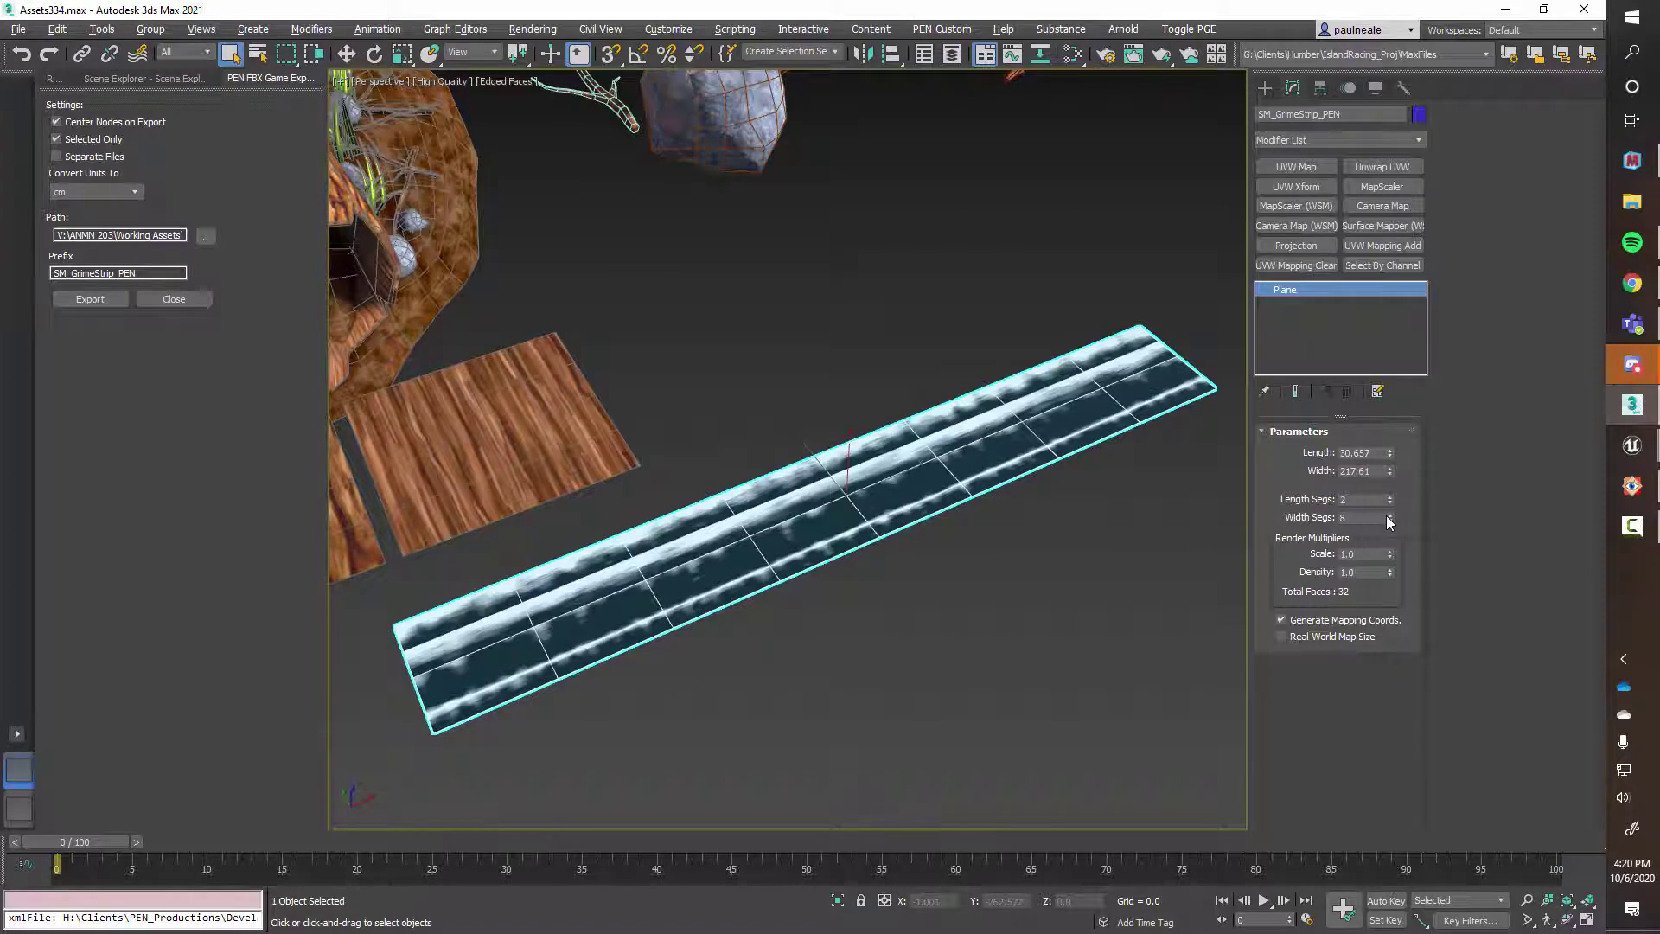
pyautogui.rightClick(1389, 518)
pyautogui.moveTo(1392, 516); pyautogui.dragTo(1392, 508)
pyautogui.click(1392, 516)
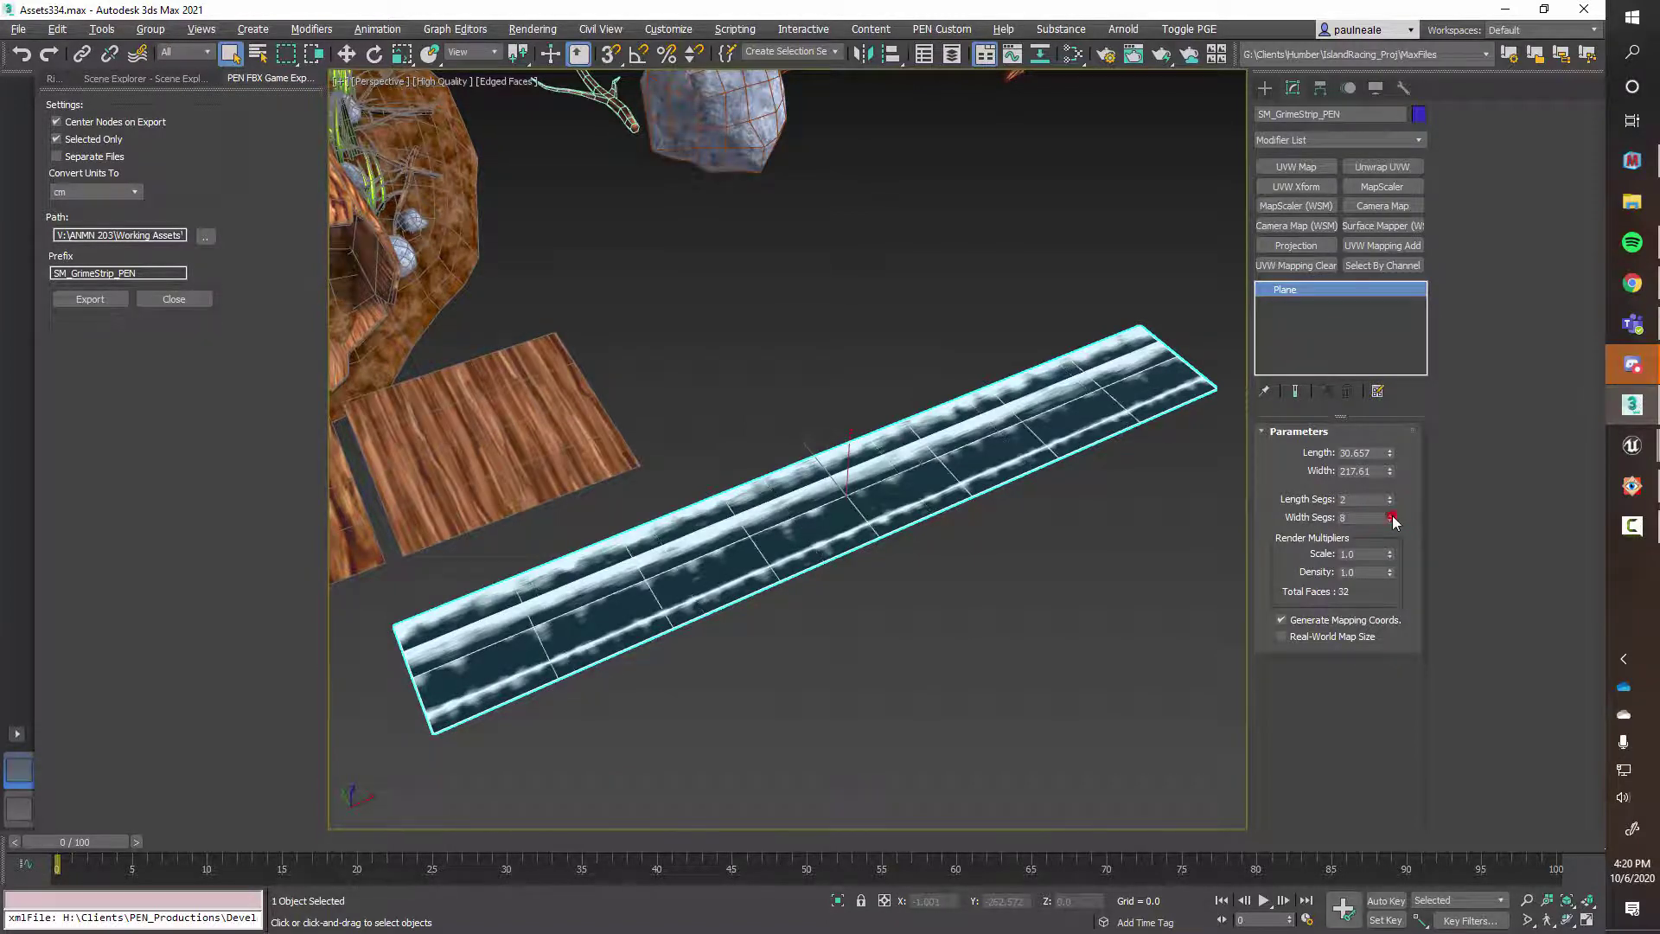
pyautogui.moveTo(961, 590); pyautogui.dragTo(964, 560, button='middle')
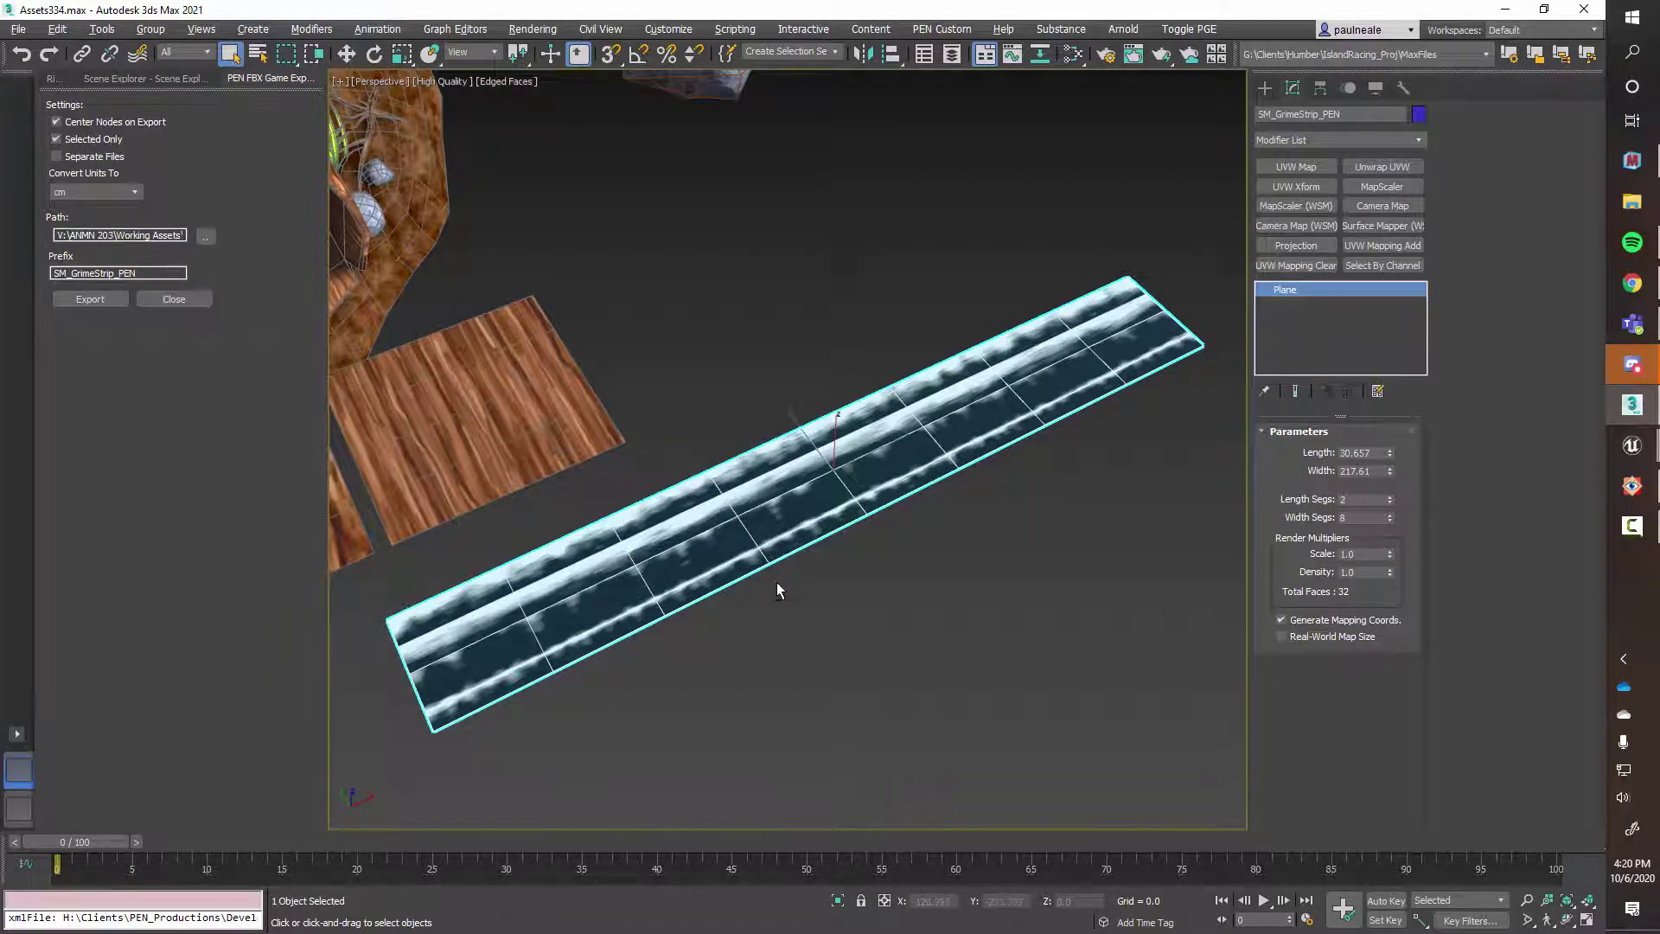
pyautogui.keyDown('alt'); pyautogui.moveTo(777, 583); pyautogui.dragTo(629, 521, button='middle'); pyautogui.keyUp('alt')
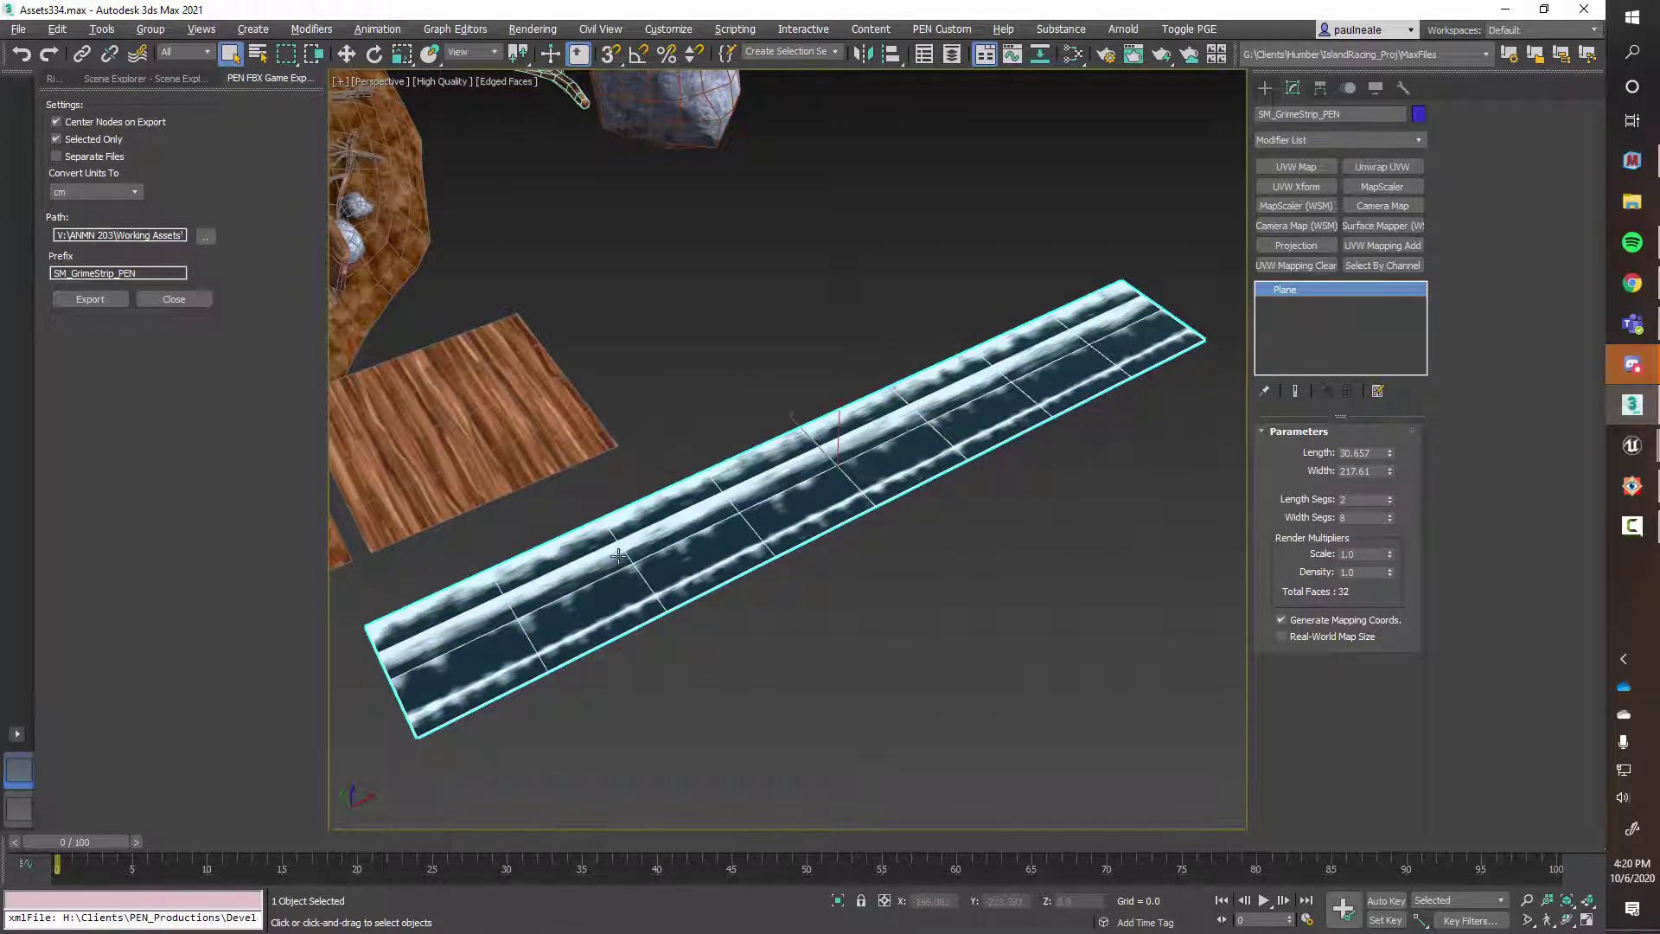
# Inspect the grime strip plane up close at a low angle, including its pivot and the FBX export settings
pyautogui.click(763, 629)
pyautogui.click(753, 525)
pyautogui.moveTo(887, 524)
pyautogui.keyDown('alt'); pyautogui.mouseDown(button='middle')
pyautogui.moveTo(878, 567)
pyautogui.moveTo(897, 556)
pyautogui.moveTo(889, 531)
pyautogui.mouseUp(button='middle'); pyautogui.keyUp('alt')
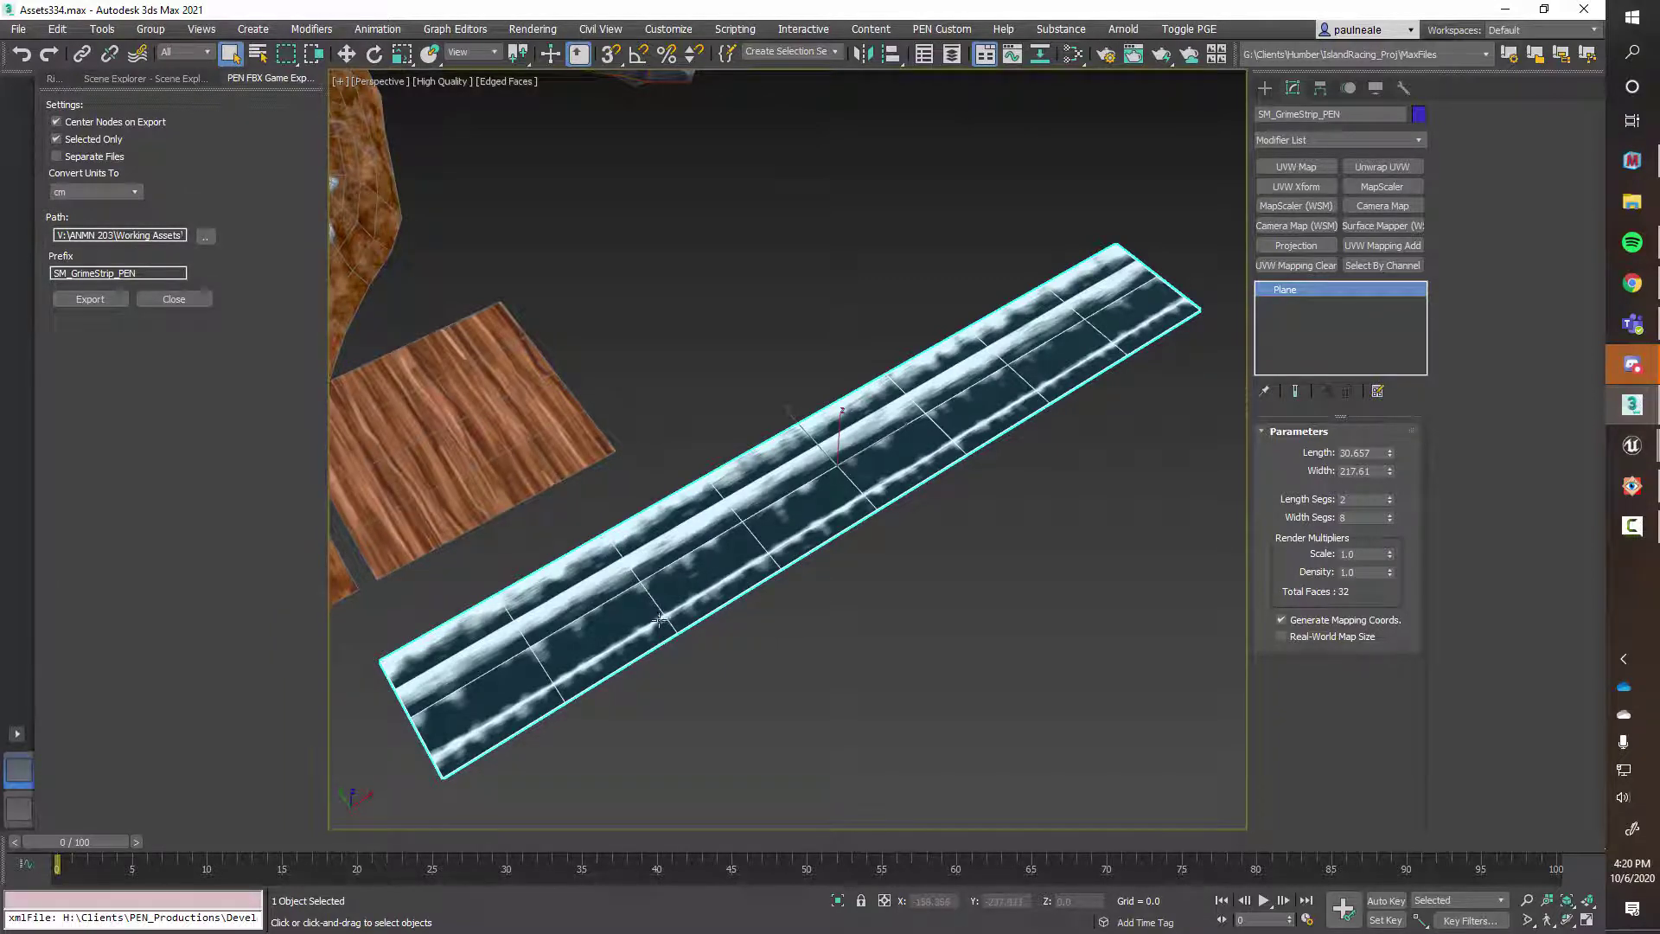
pyautogui.keyDown('alt'); pyautogui.moveTo(876, 454); pyautogui.dragTo(856, 420, button='middle'); pyautogui.keyUp('alt')
pyautogui.scroll(3, 869, 456)
pyautogui.scroll(2, 870, 456)
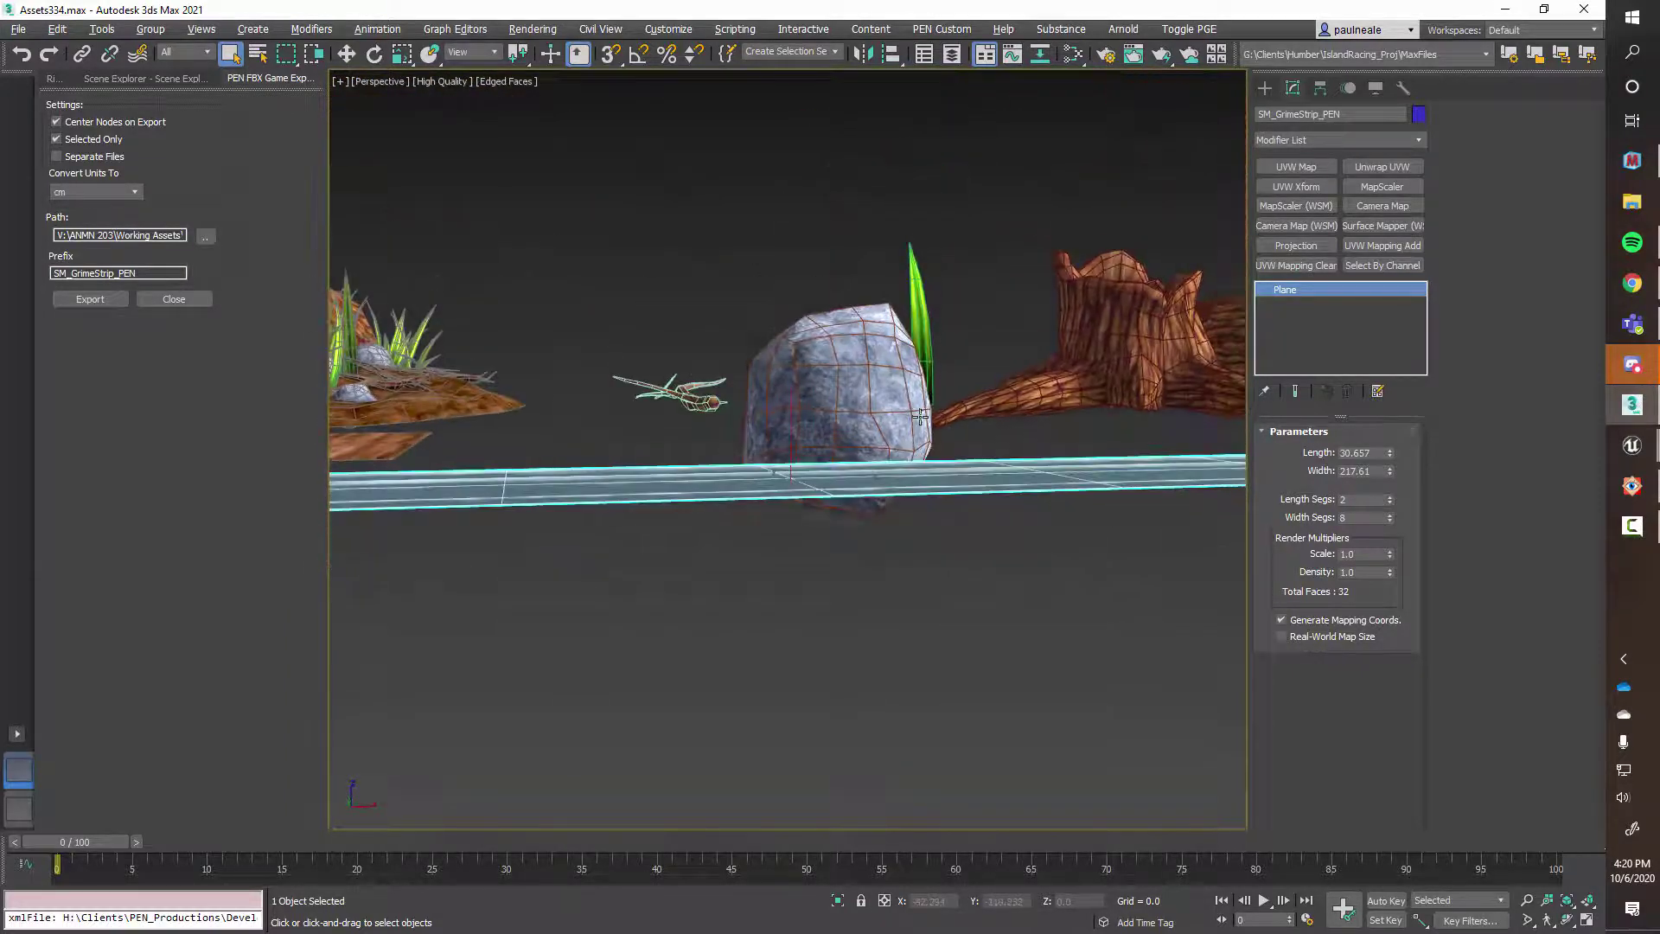
pyautogui.scroll(1, 853, 461)
pyautogui.scroll(3, 778, 473)
pyautogui.keyDown('alt'); pyautogui.moveTo(778, 474); pyautogui.dragTo(977, 478, button='middle'); pyautogui.keyUp('alt')
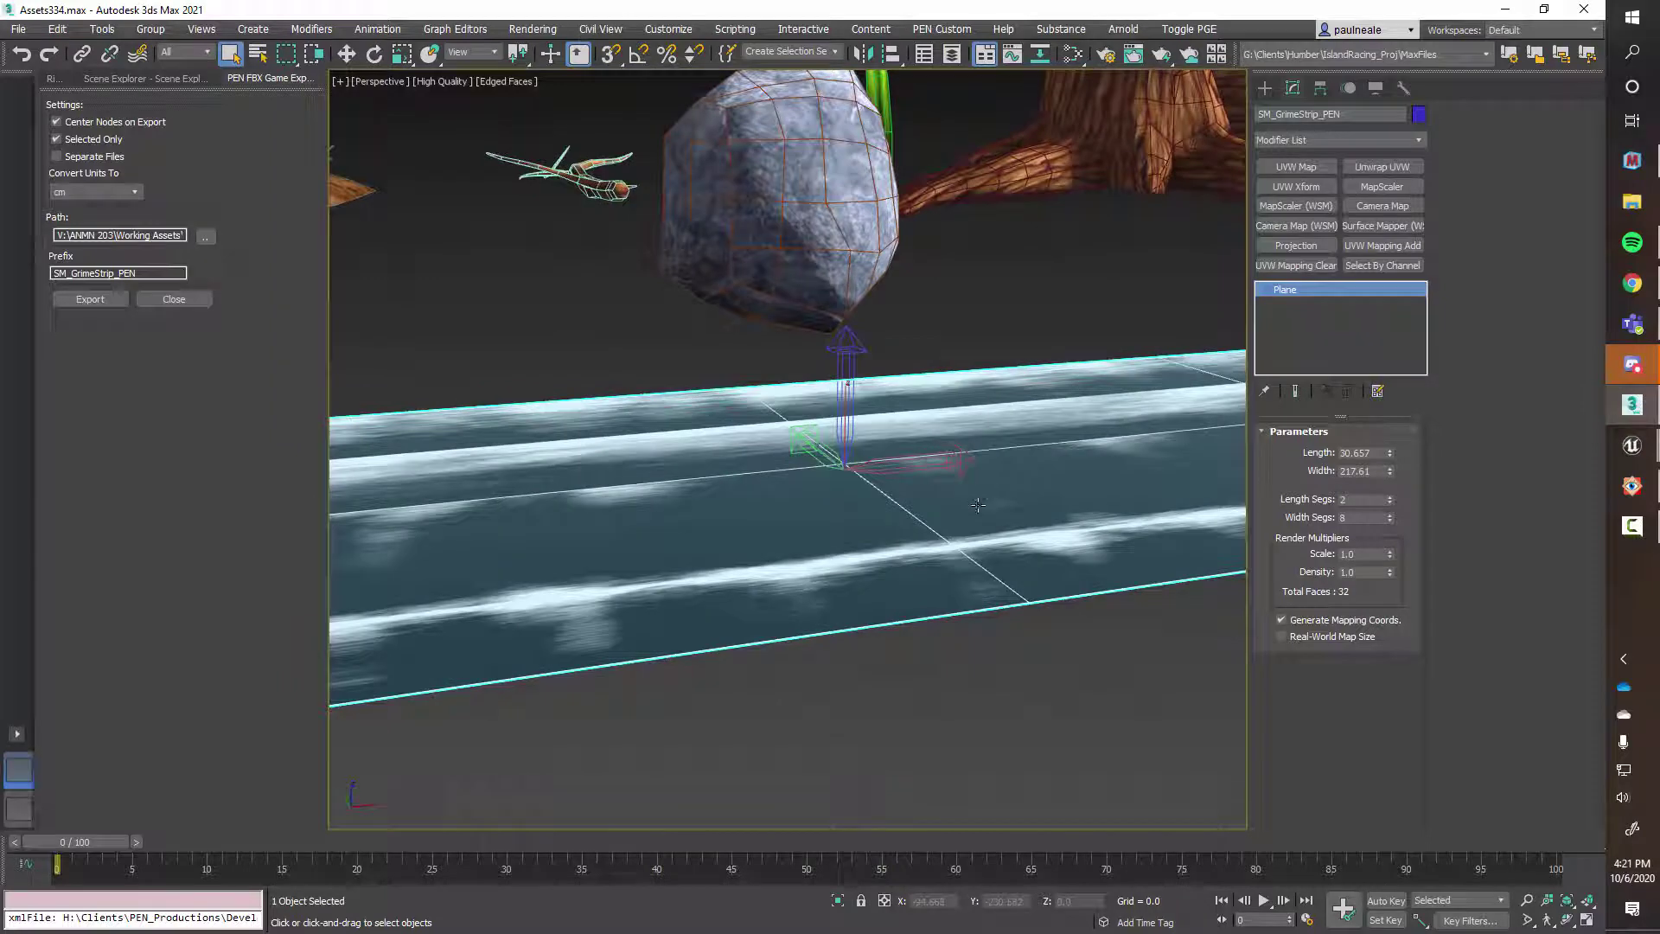
pyautogui.keyDown('alt'); pyautogui.moveTo(945, 497); pyautogui.dragTo(902, 537, button='middle'); pyautogui.keyUp('alt')
pyautogui.click(81, 302)
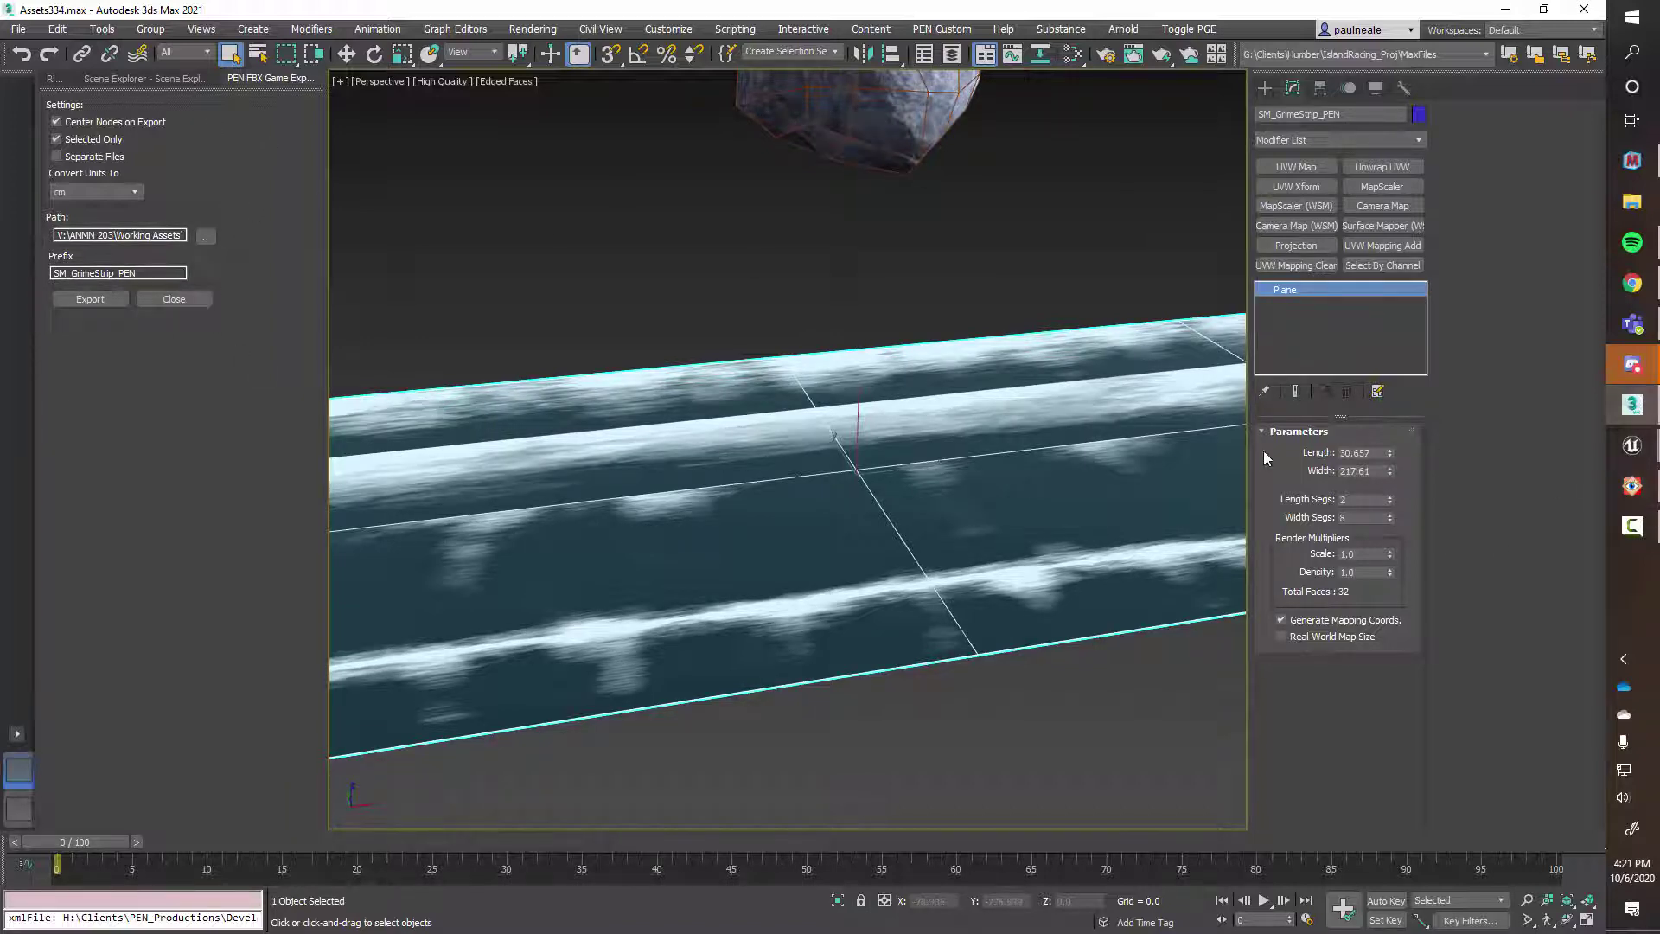
# Switch to Unreal Editor, open the SM_GrimeStrip_PEN static mesh and examine its grunge strip material
pyautogui.moveTo(1631, 446)
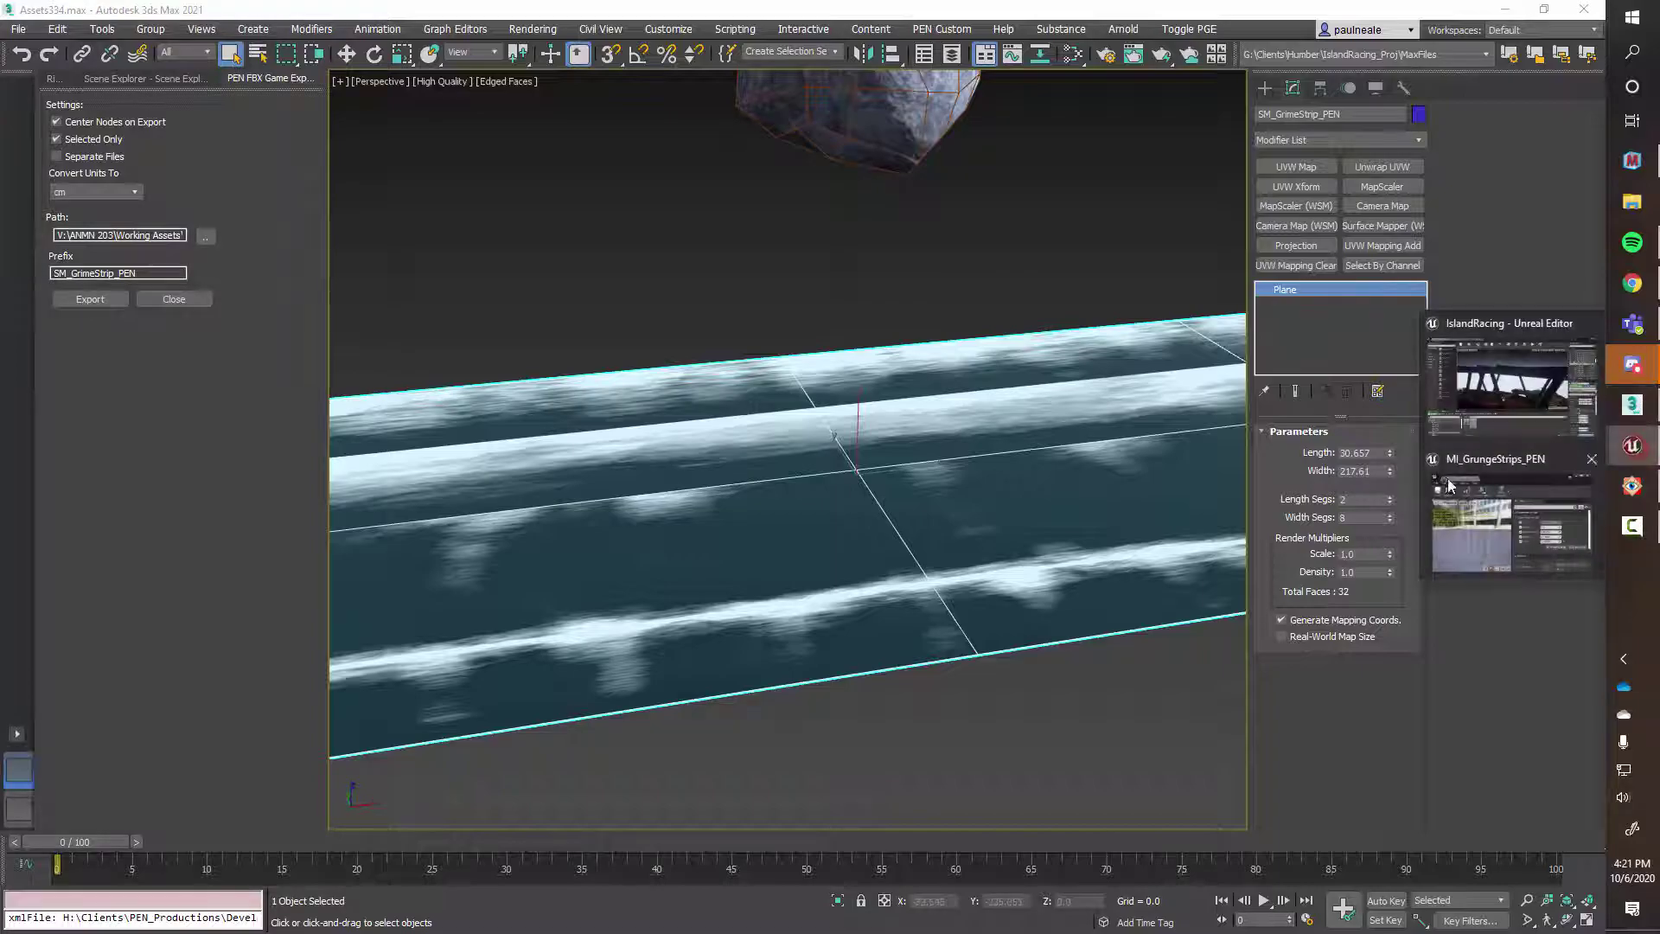
pyautogui.click(1450, 487)
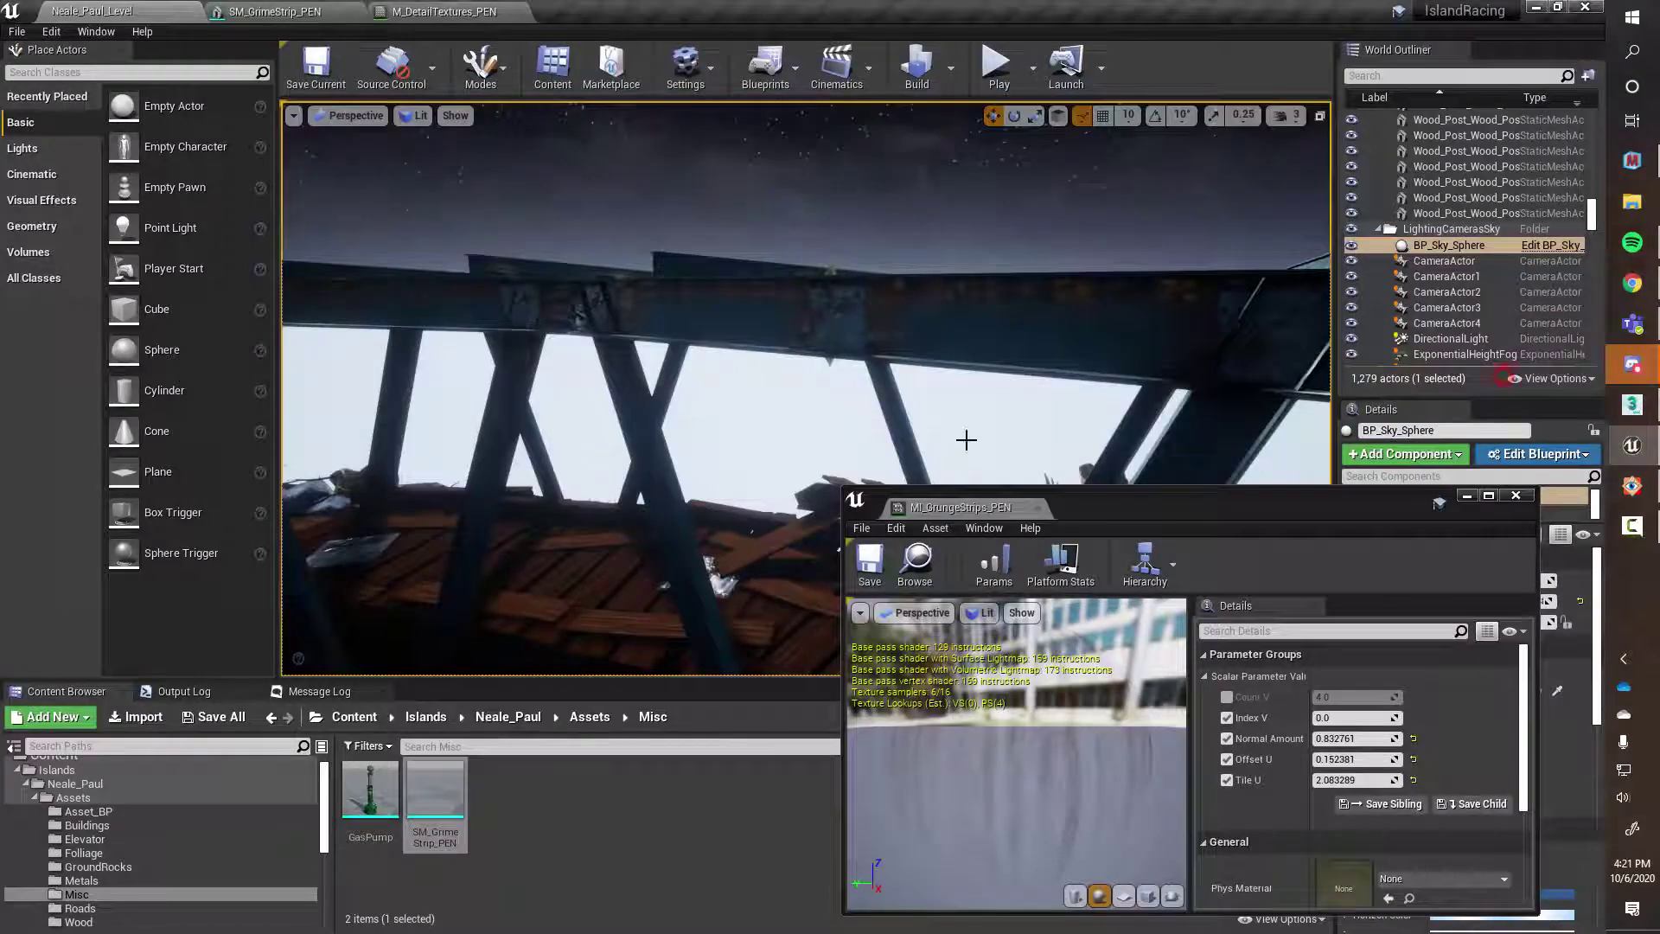
pyautogui.doubleClick(423, 782)
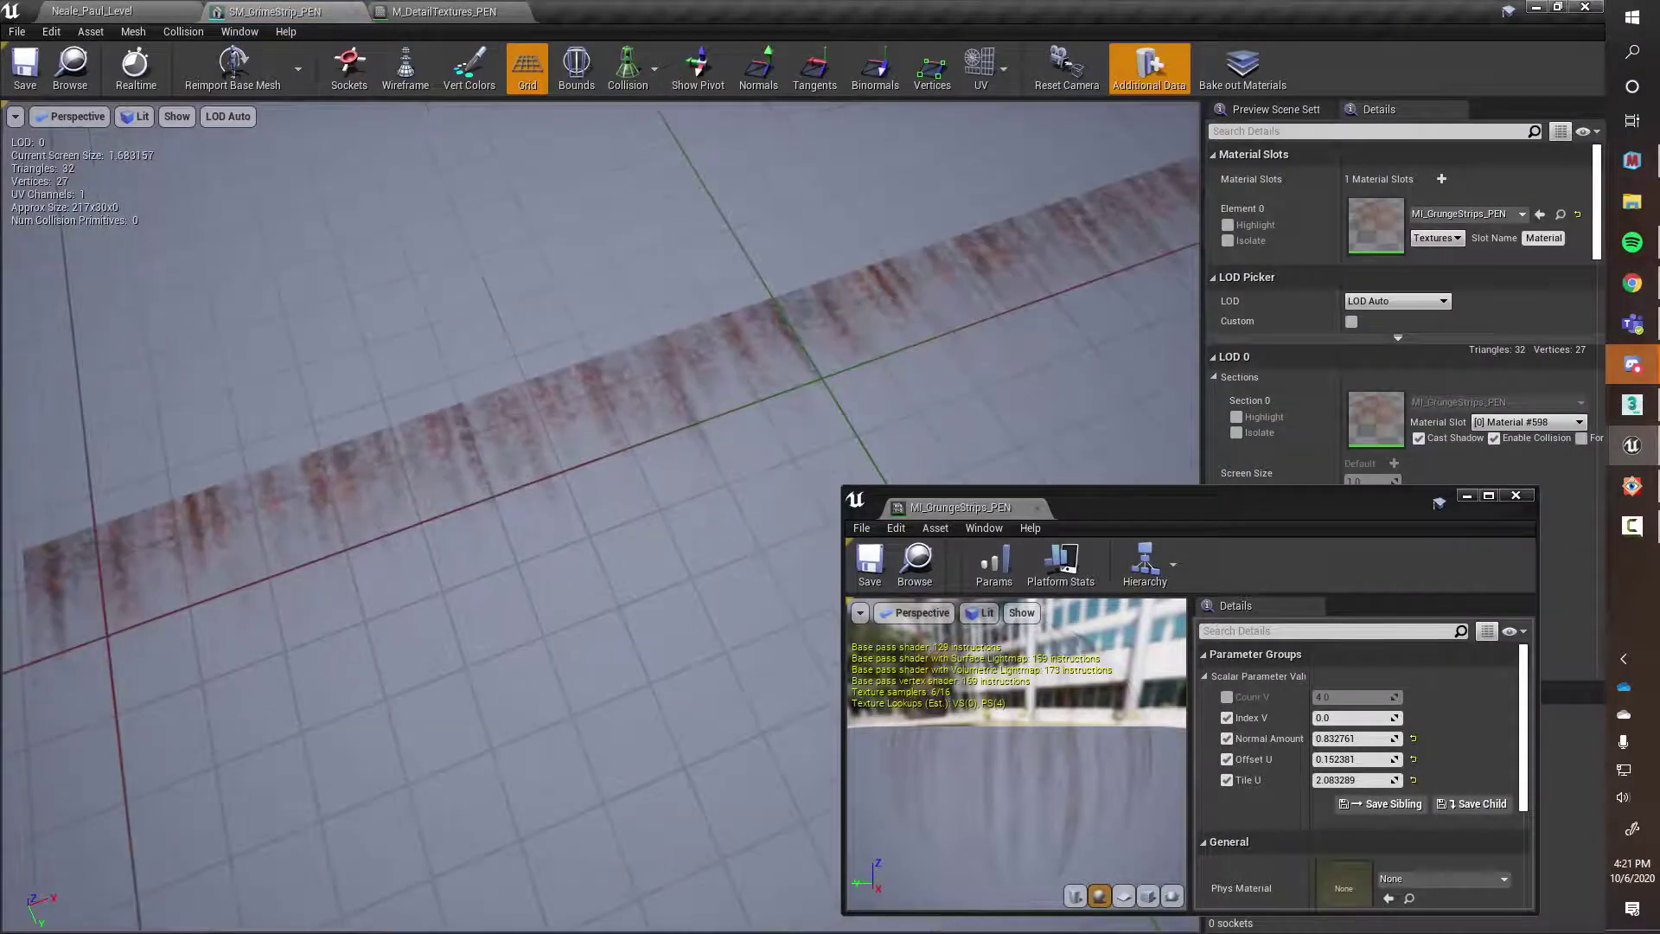
pyautogui.moveTo(597, 484); pyautogui.dragTo(566, 558, button='middle')
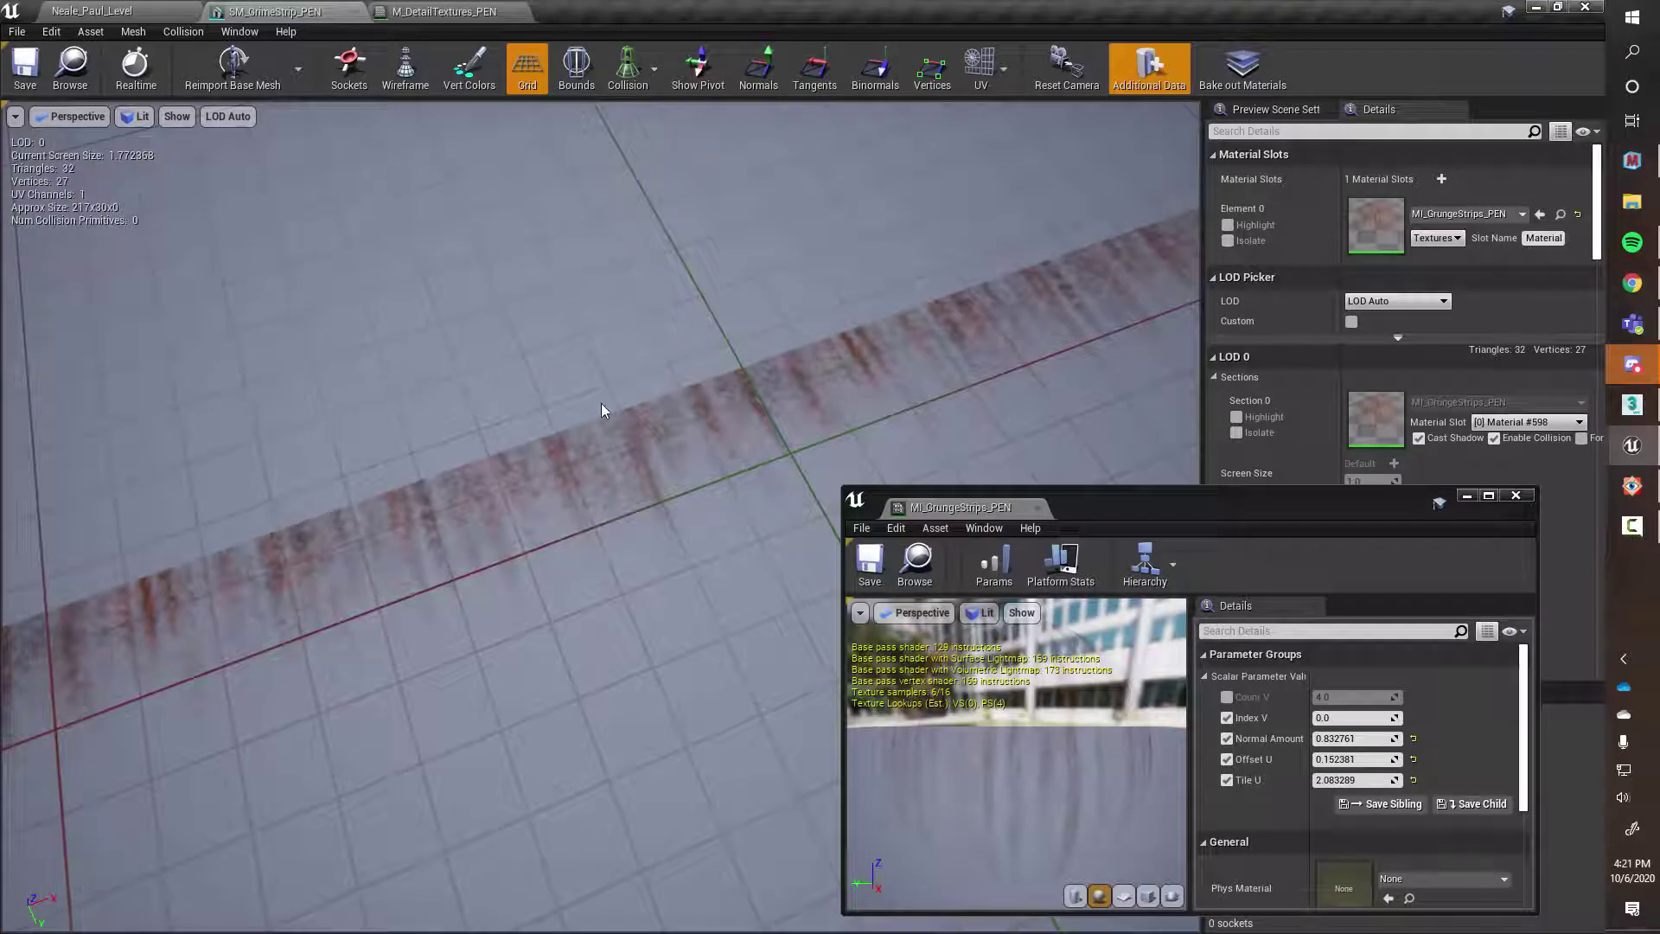
pyautogui.scroll(-6, 602, 404)
pyautogui.scroll(1, 602, 403)
pyautogui.moveTo(764, 522); pyautogui.dragTo(734, 507, button='middle')
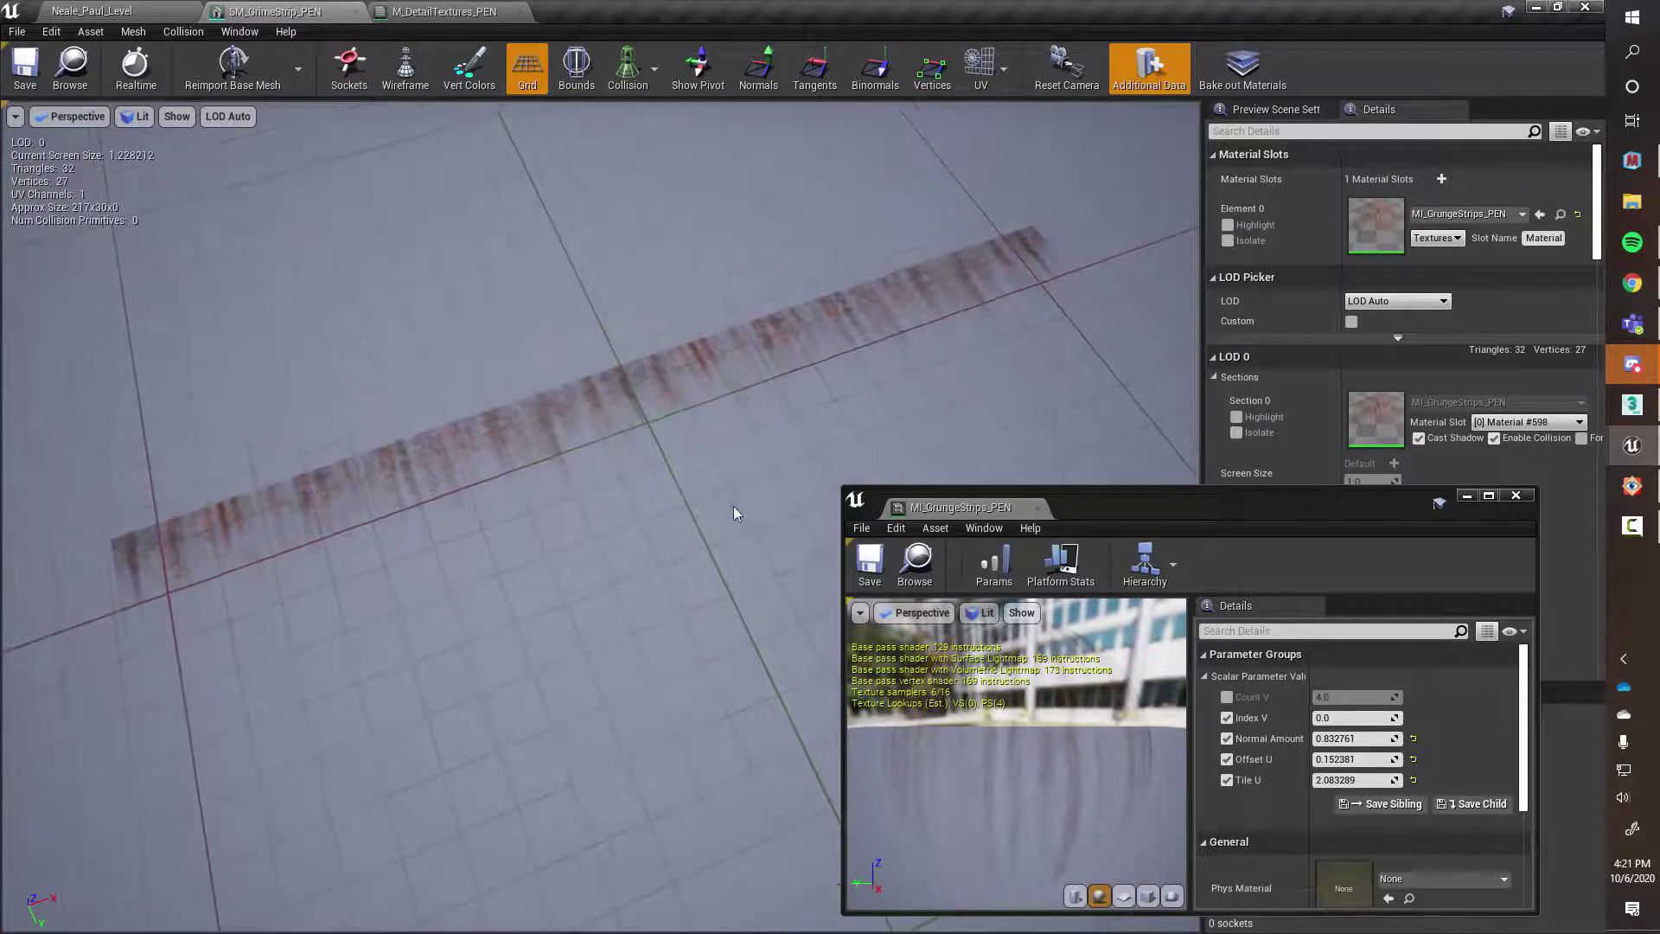
pyautogui.moveTo(734, 513)
pyautogui.mouseDown()
pyautogui.moveTo(653, 494)
pyautogui.moveTo(726, 506)
pyautogui.mouseUp()
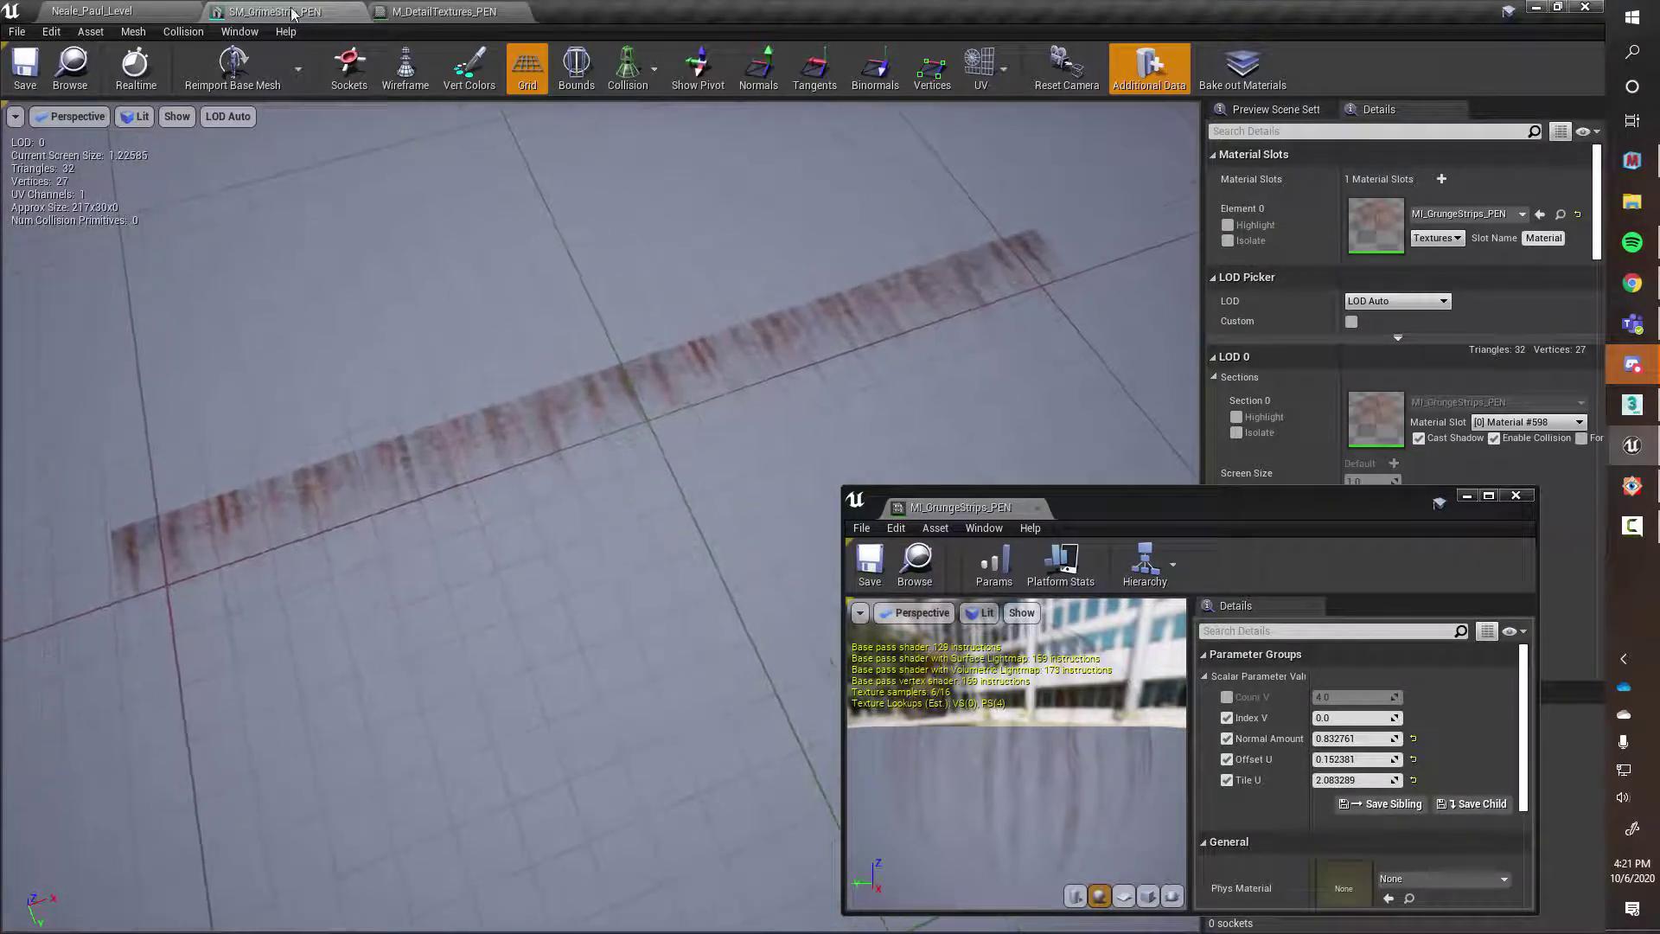
# Try moving the grime strip on the bridge's steel beam in the level, and undo the move
pyautogui.click(91, 12)
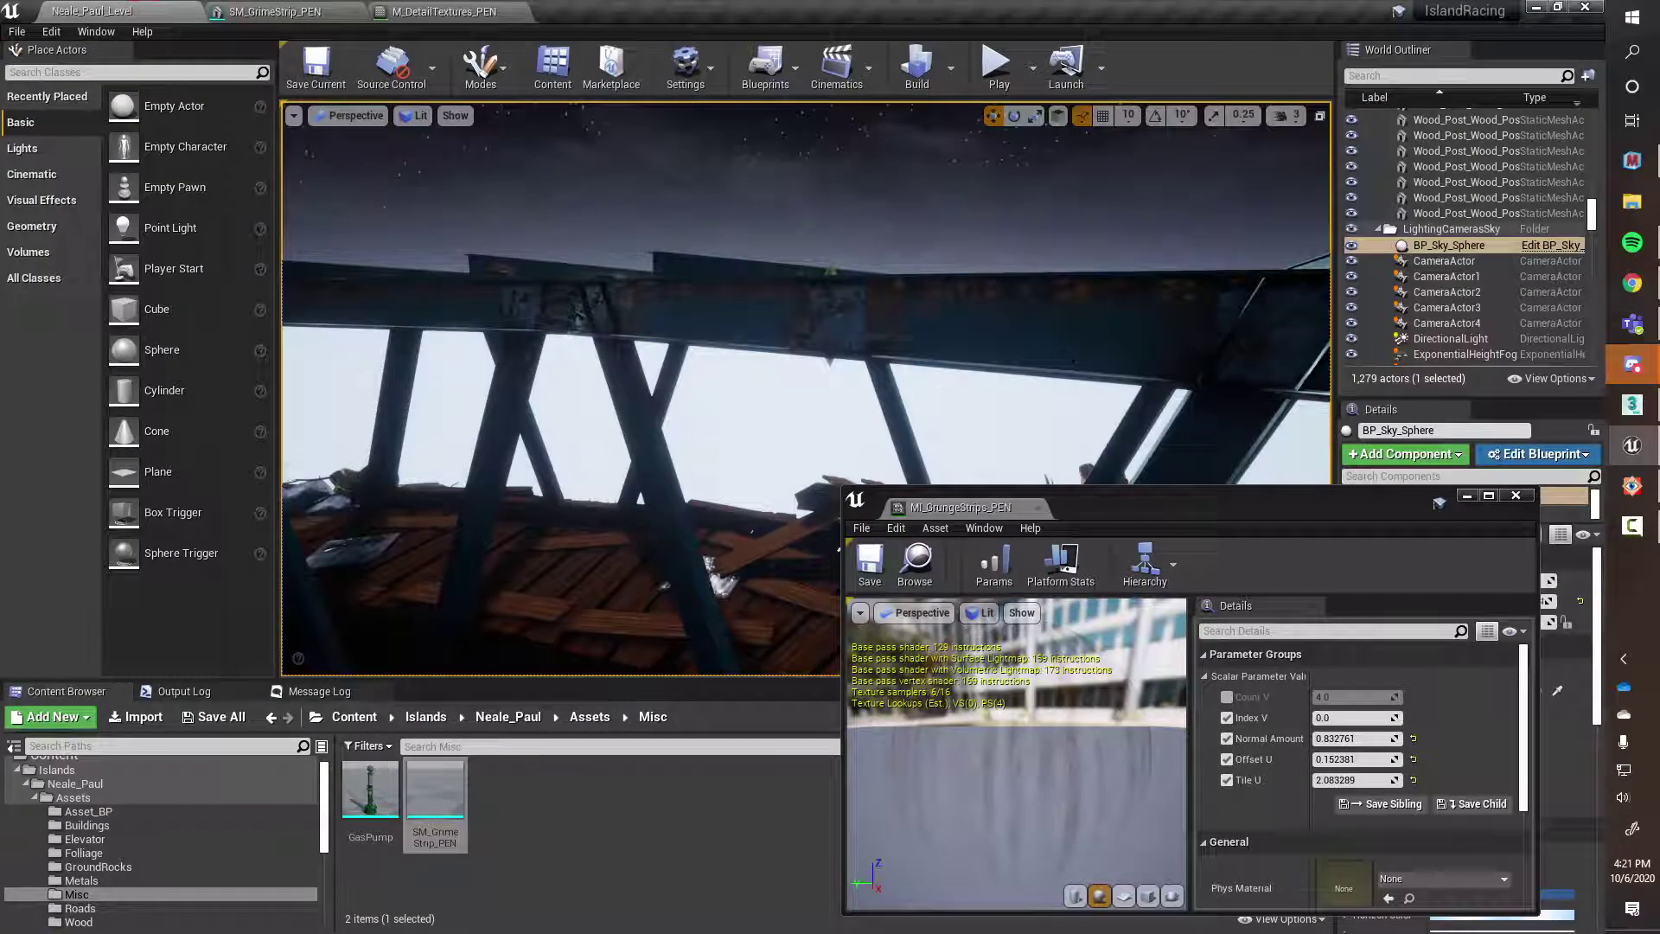
pyautogui.moveTo(758, 455); pyautogui.dragTo(764, 452, button='right')
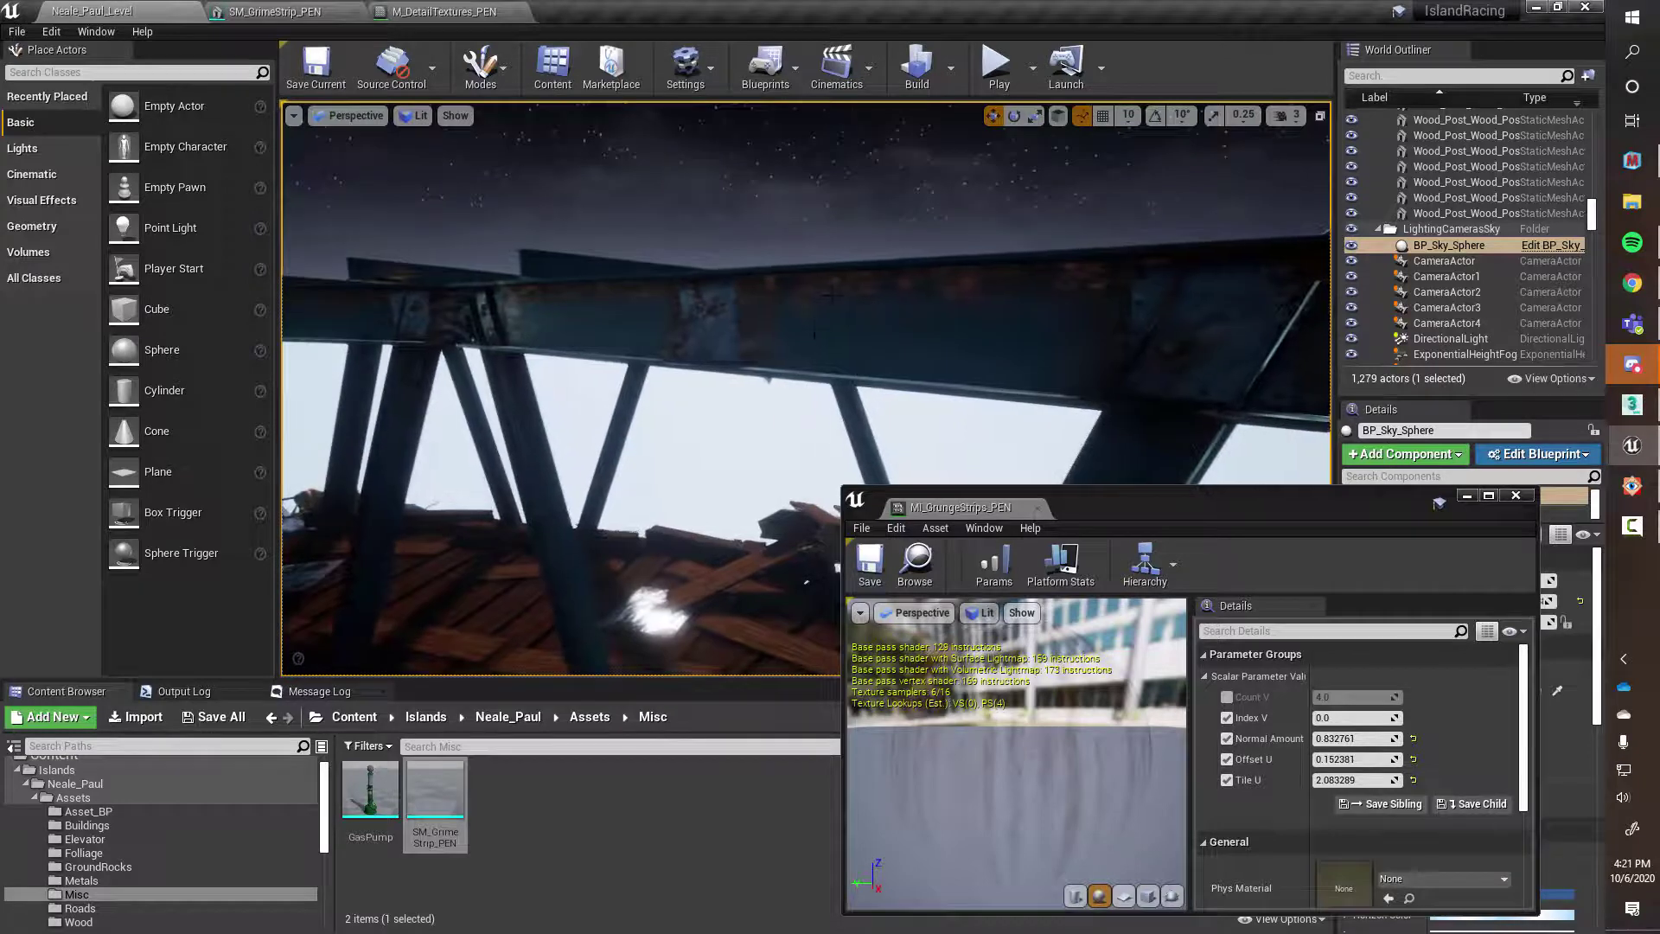
pyautogui.moveTo(831, 295); pyautogui.dragTo(830, 295, button='right')
pyautogui.click(830, 295)
pyautogui.moveTo(711, 353); pyautogui.dragTo(711, 353, button='right')
pyautogui.moveTo(711, 353); pyautogui.dragTo(584, 374)
pyautogui.moveTo(748, 519); pyautogui.dragTo(747, 519, button='right')
pyautogui.hotkey('ctrl', 'z')
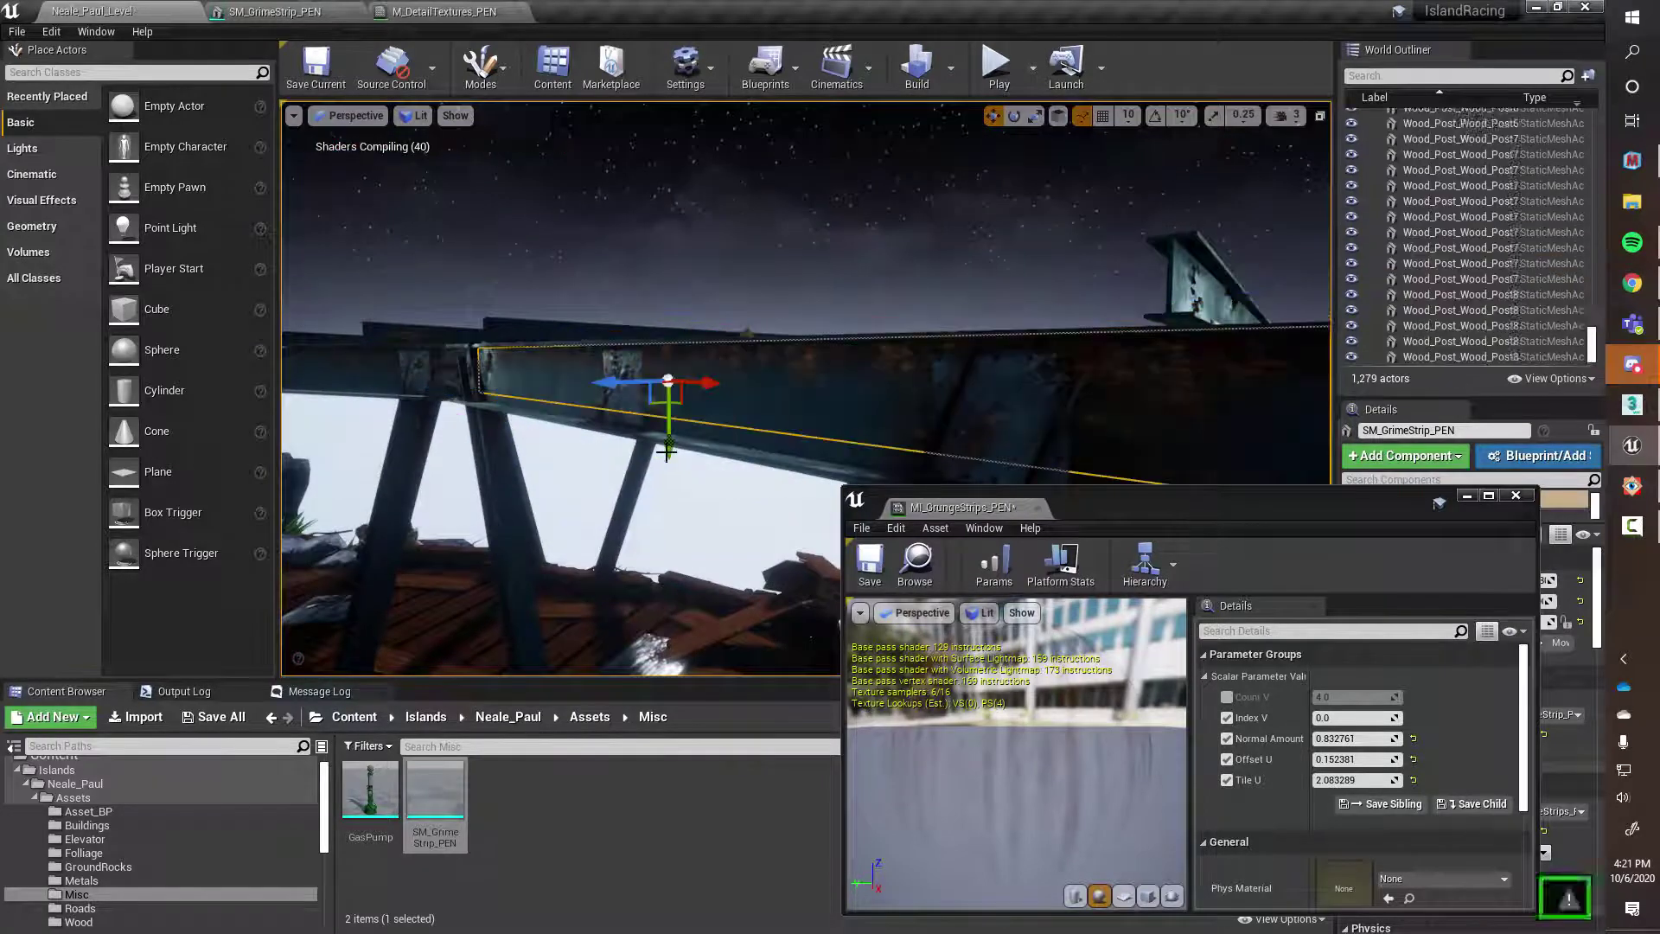
pyautogui.moveTo(664, 456); pyautogui.dragTo(665, 456, button='right')
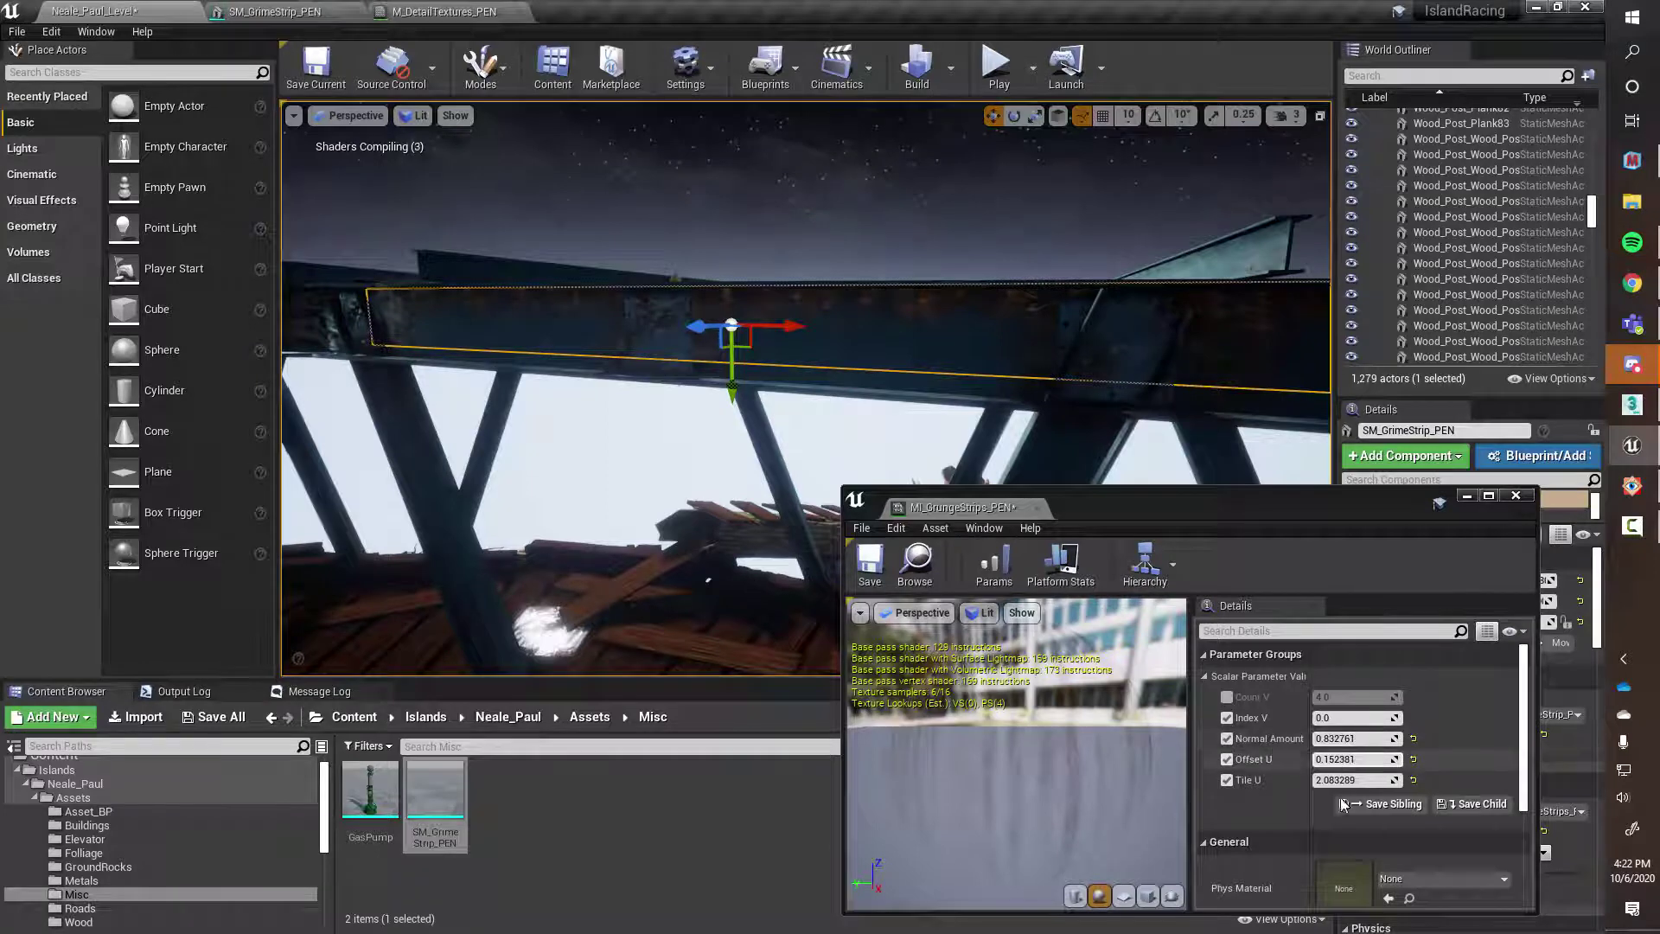
# Close the MI_GrungeStrips_PEN material instance and save the level
pyautogui.click(1519, 494)
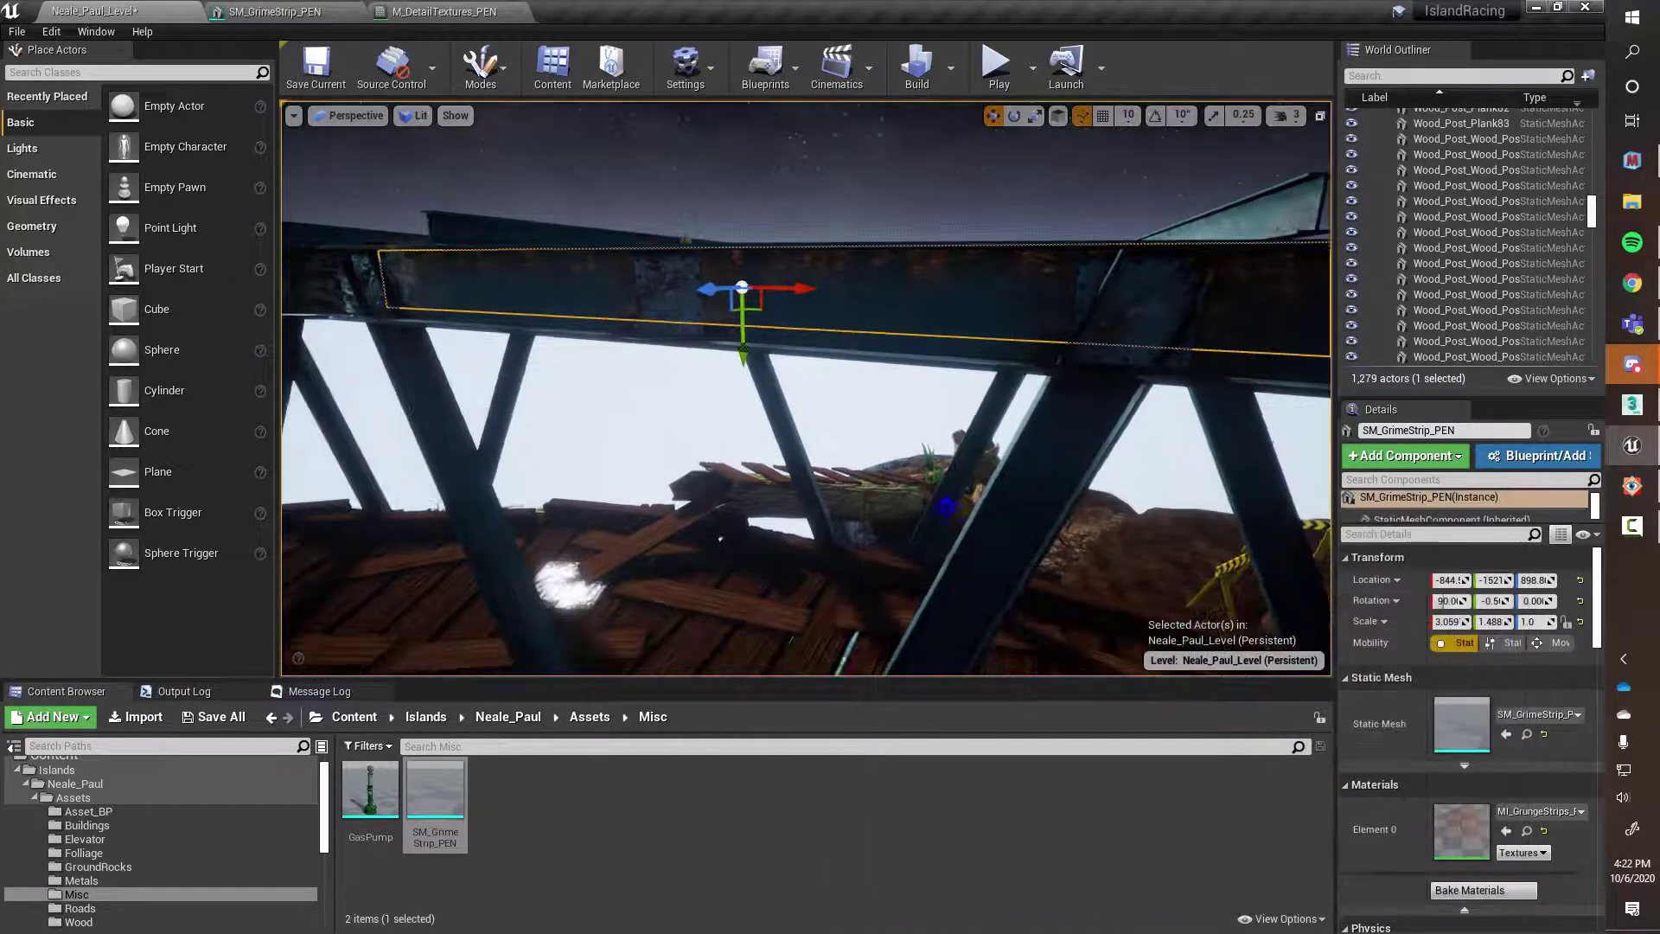
pyautogui.hotkey('ctrl', 's')
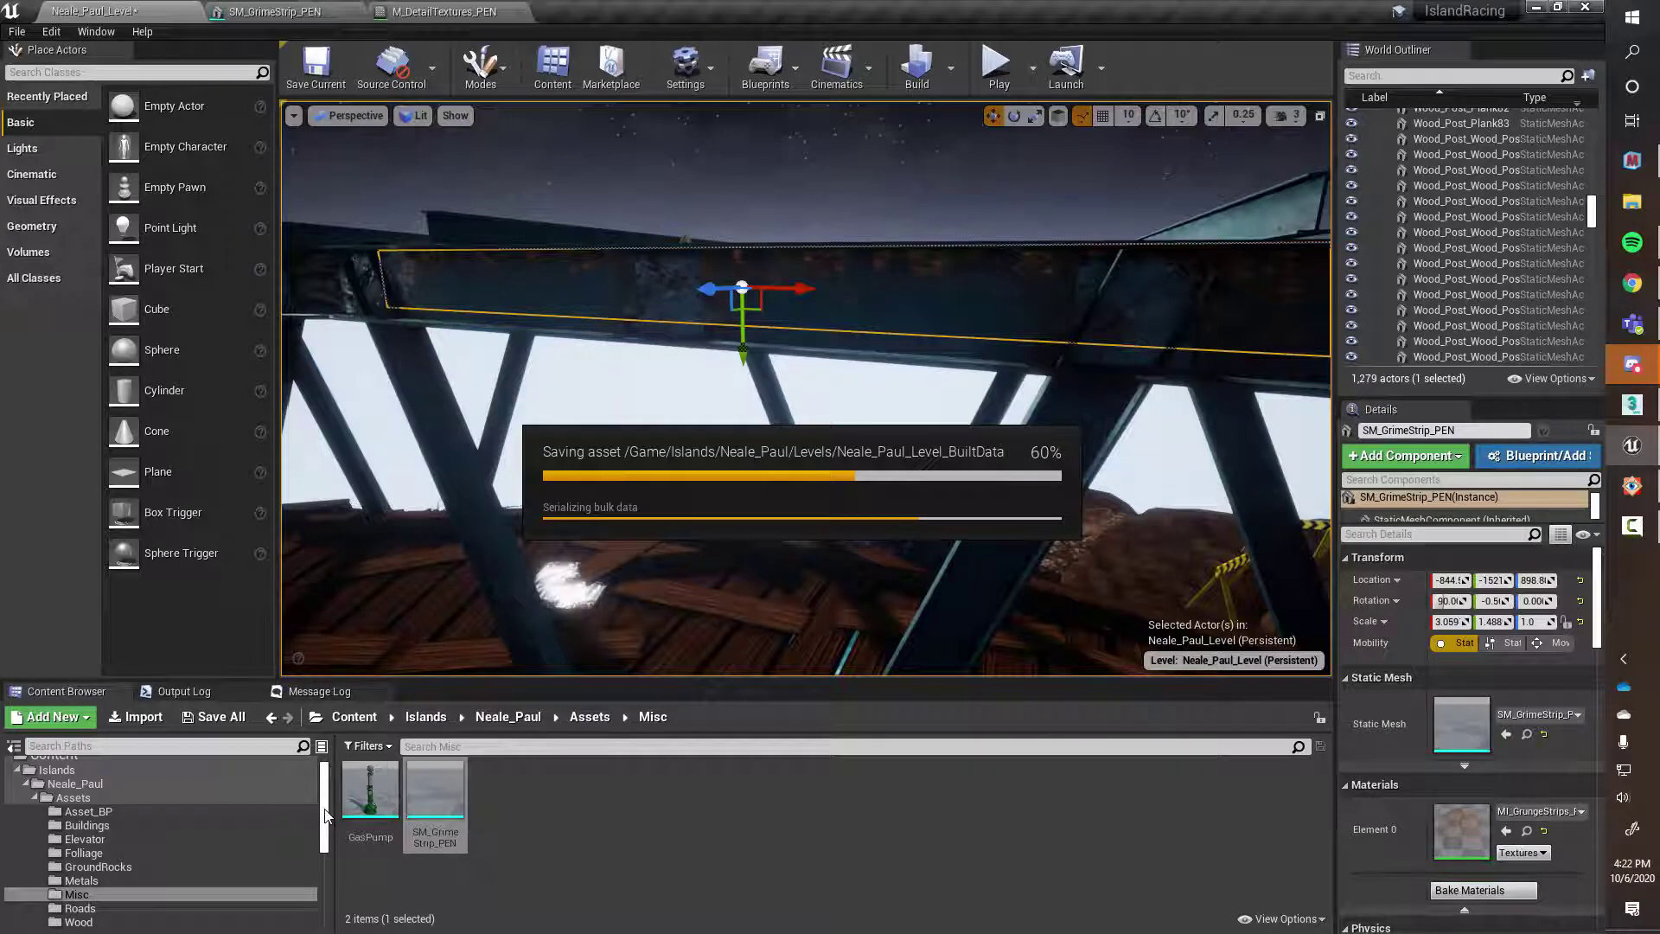
# Create a material named M_DetailStrips_PEN in the DemoMaterials folder and open its graph for editing
pyautogui.moveTo(325, 814); pyautogui.dragTo(321, 880)
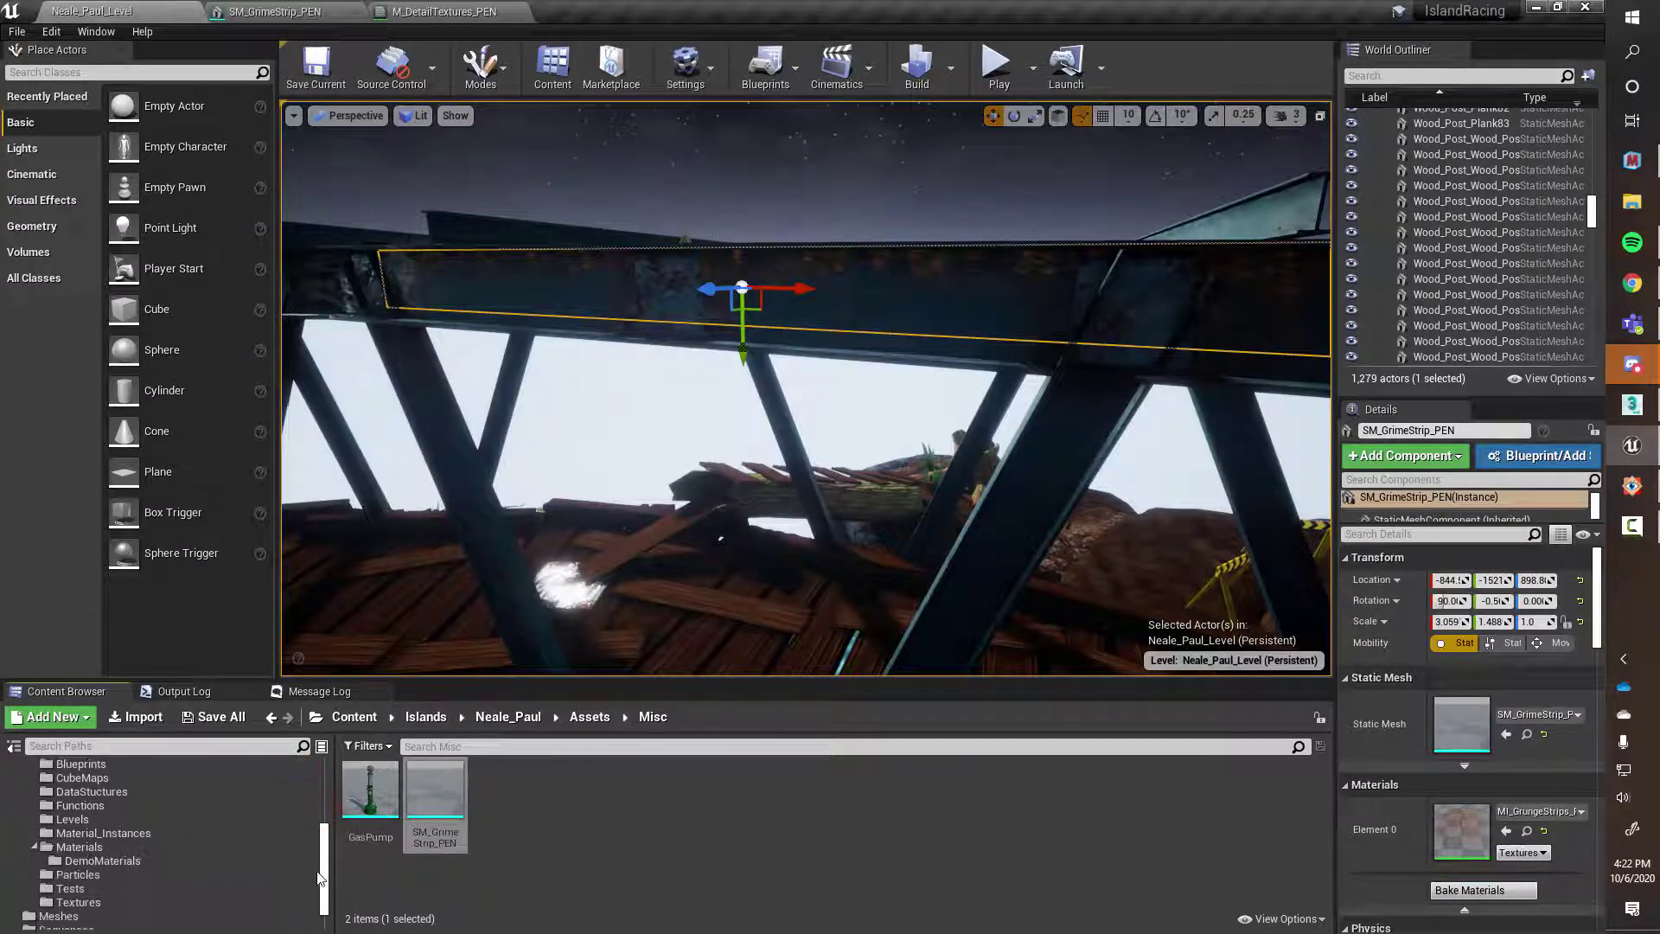
pyautogui.click(140, 859)
pyautogui.rightClick(728, 814)
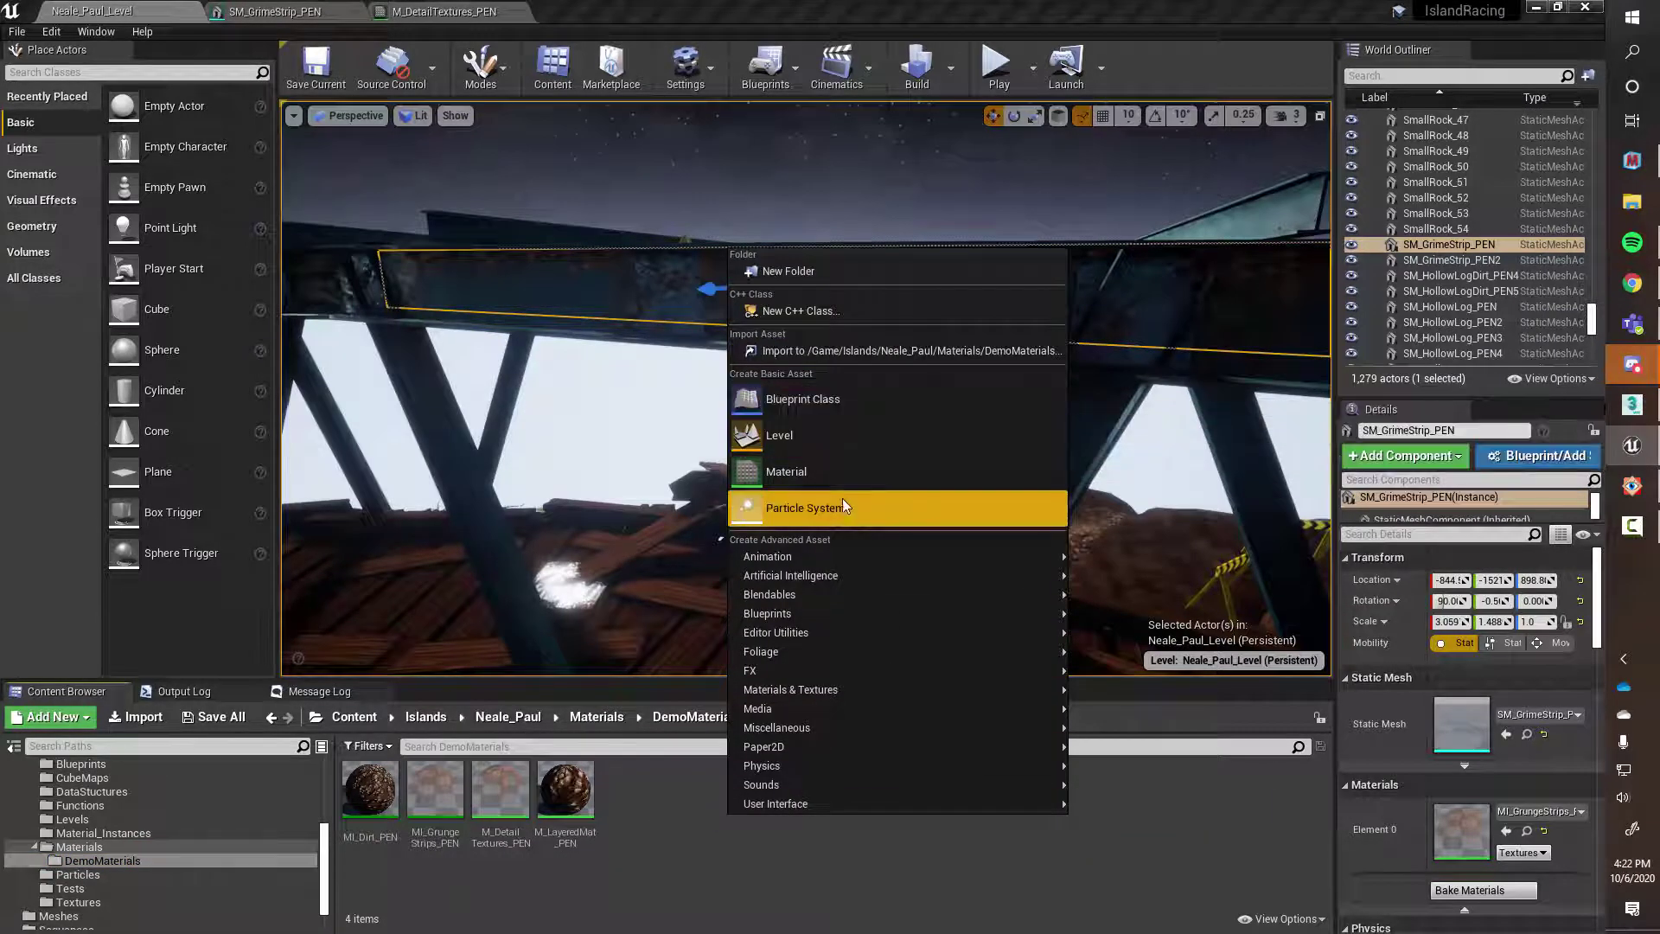
pyautogui.click(838, 476)
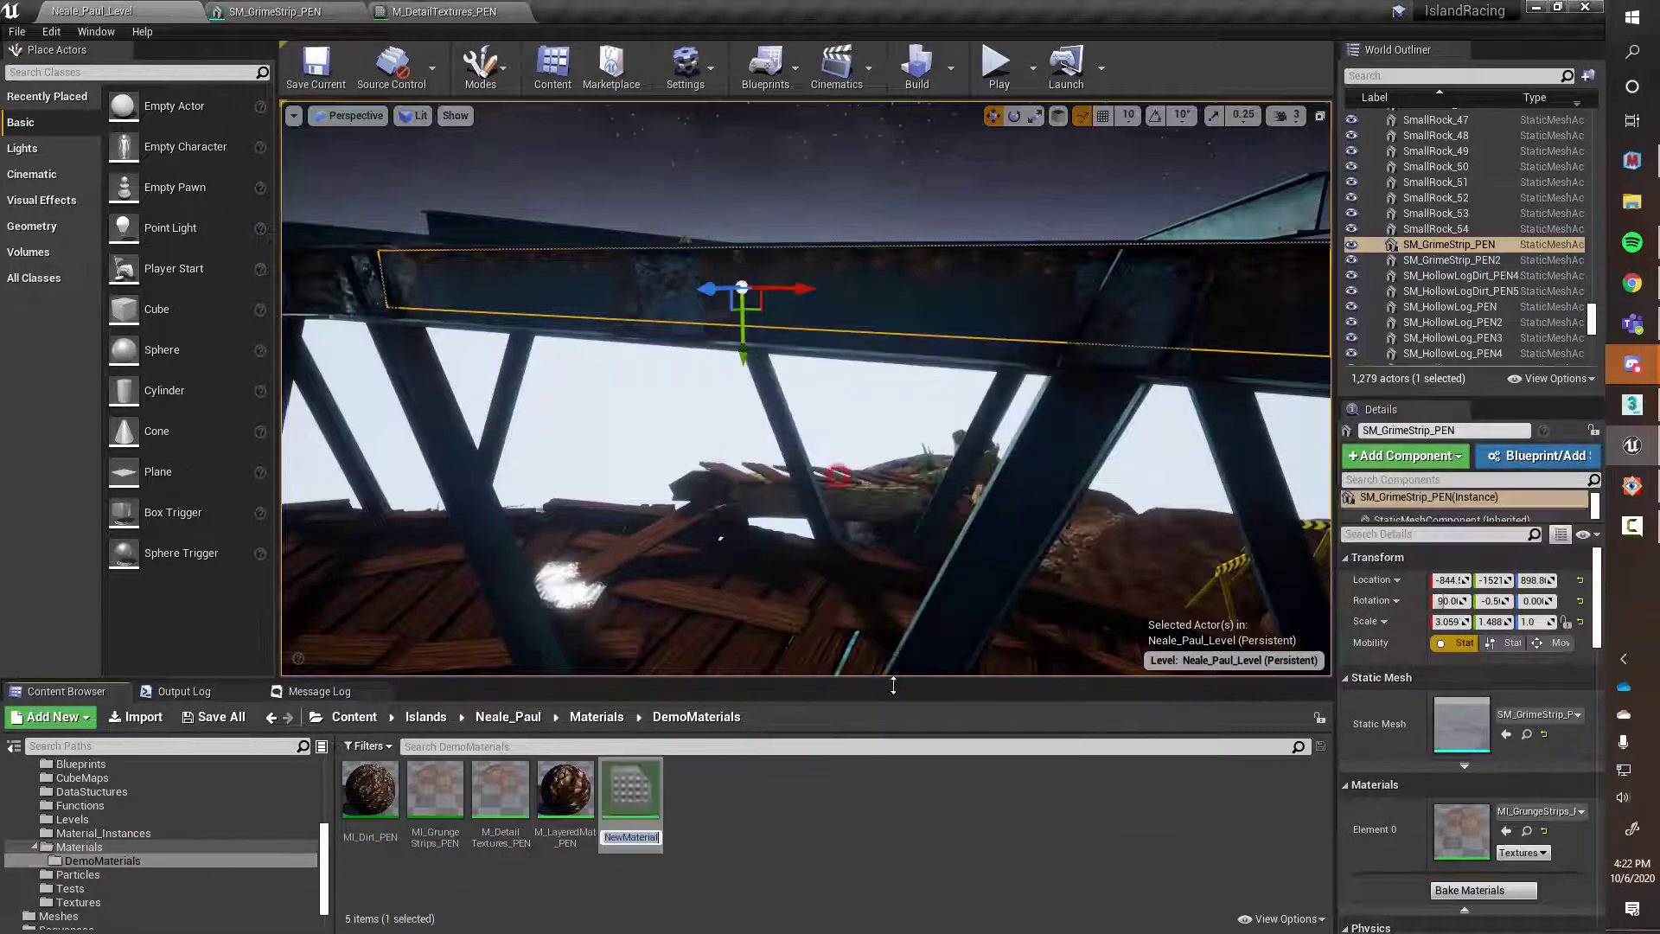
pyautogui.write('M_')
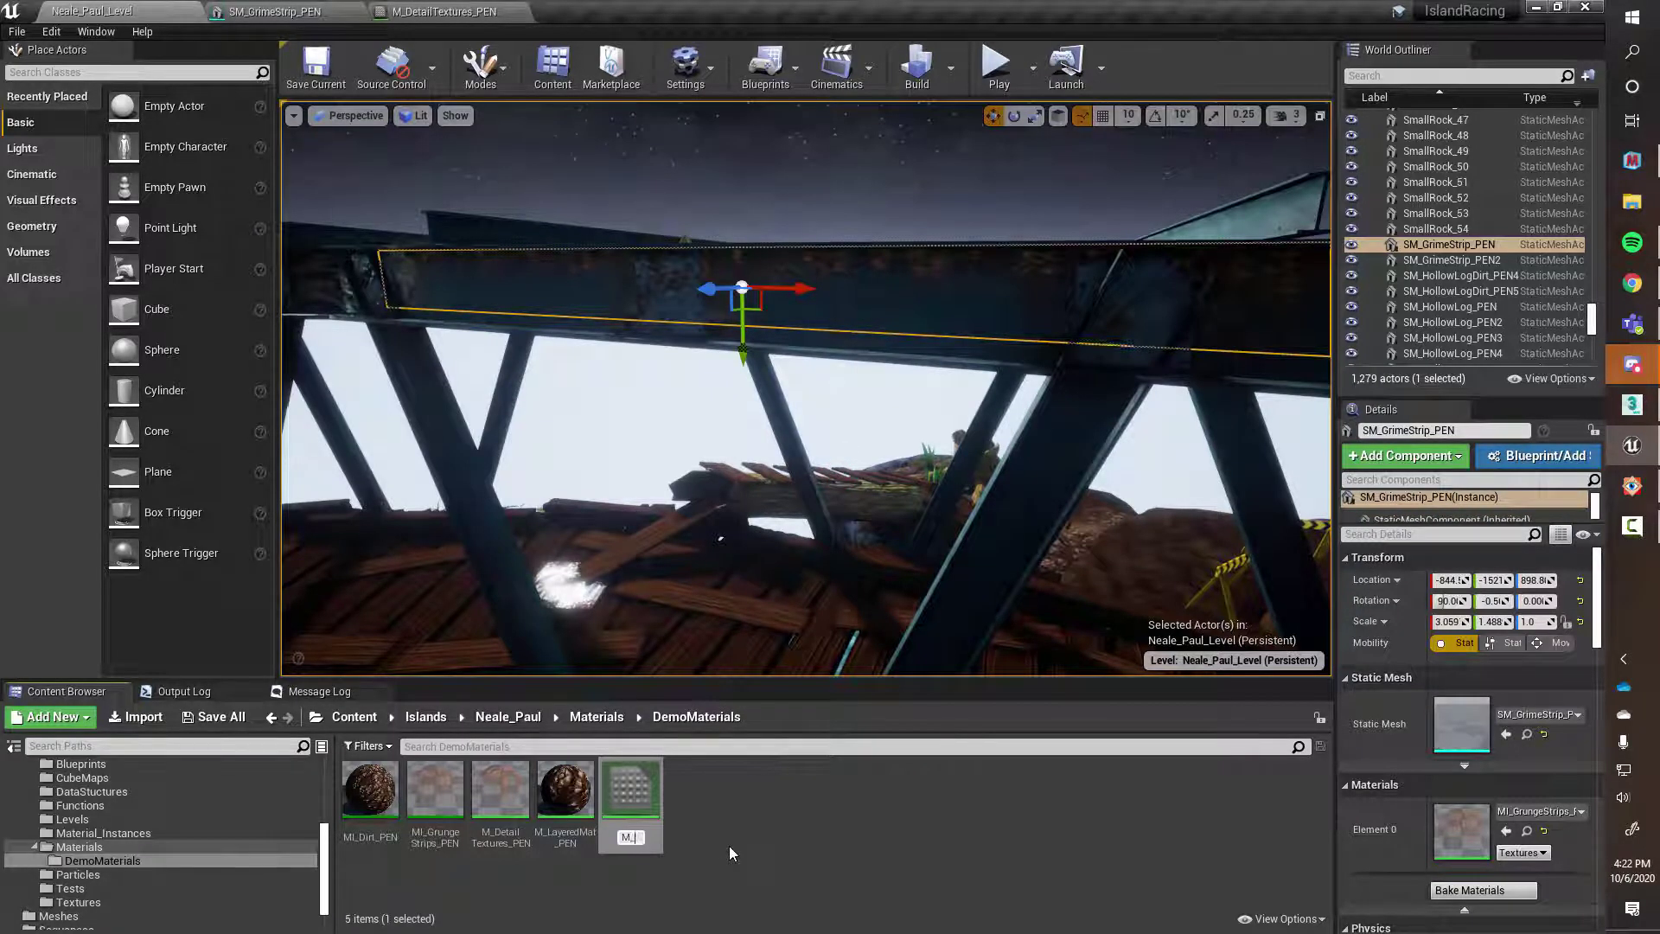
pyautogui.write('Detail')
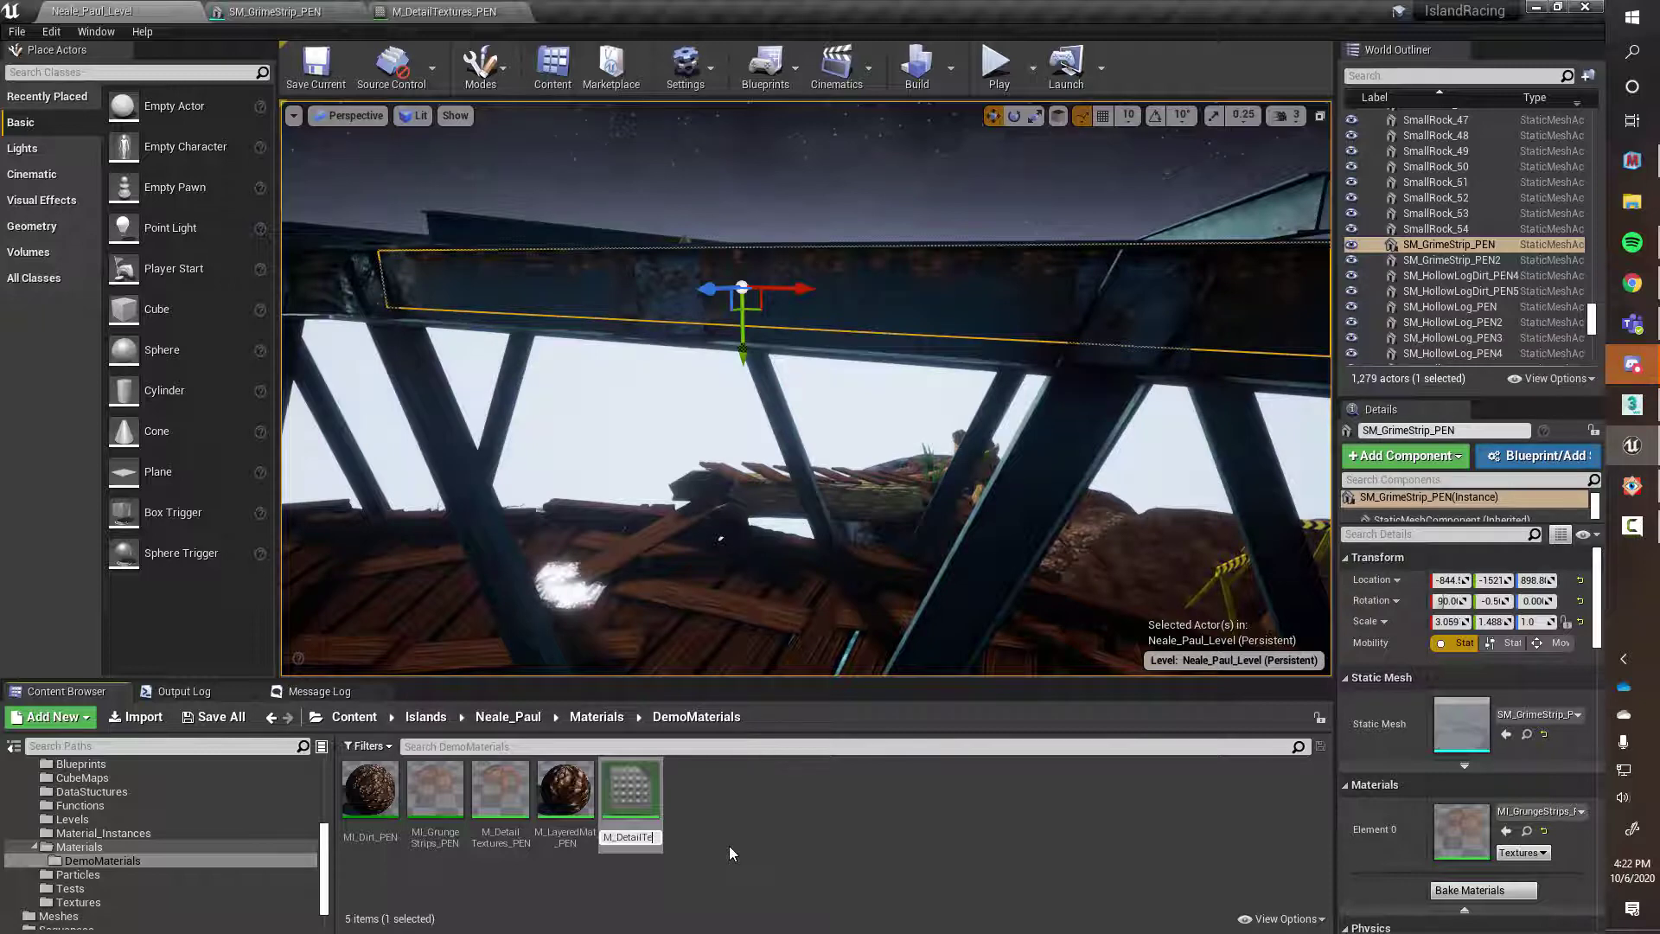
pyautogui.write('Strips_PEN')
pyautogui.press('Return')
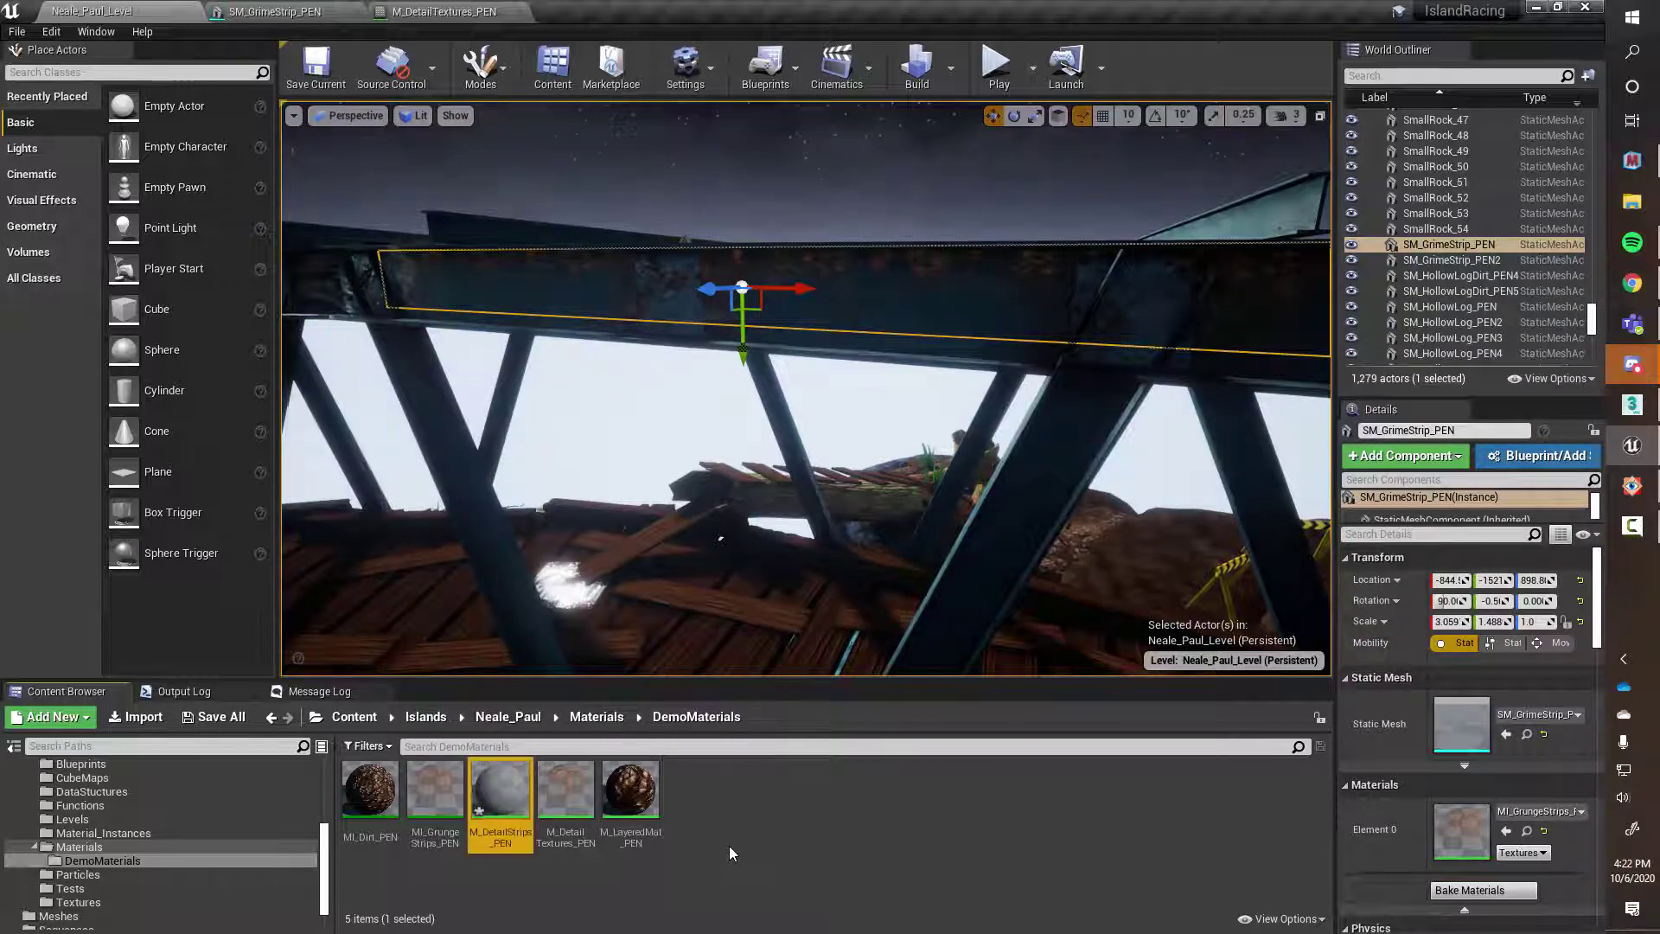
pyautogui.doubleClick(502, 788)
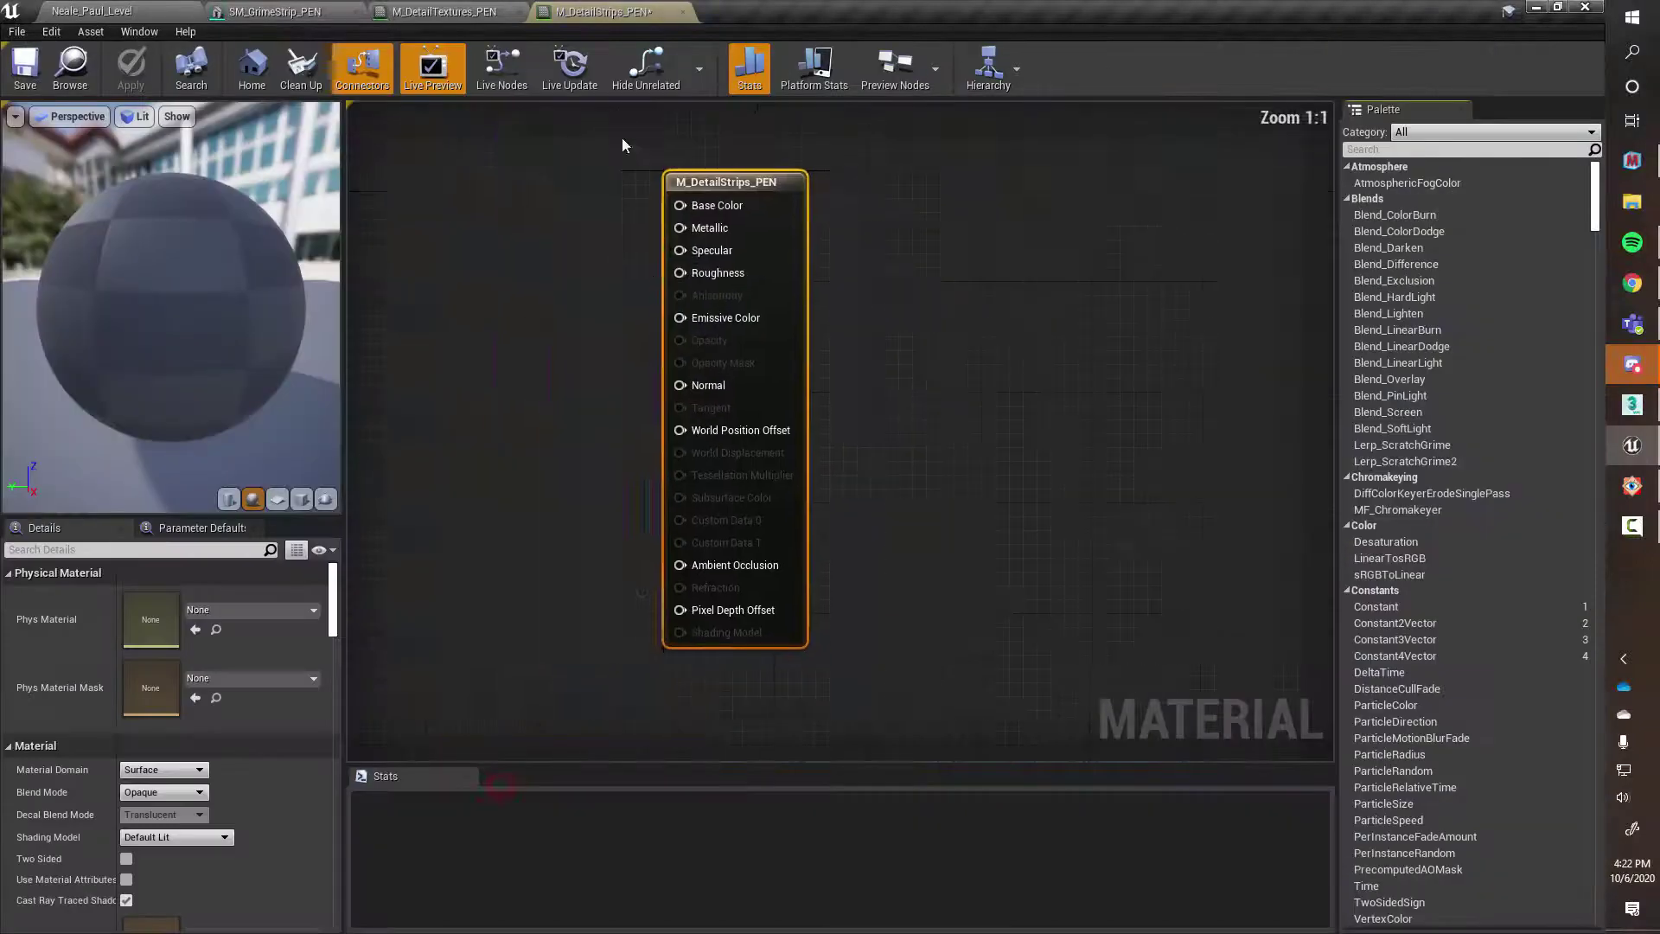
pyautogui.moveTo(635, 286); pyautogui.dragTo(900, 277, button='right')
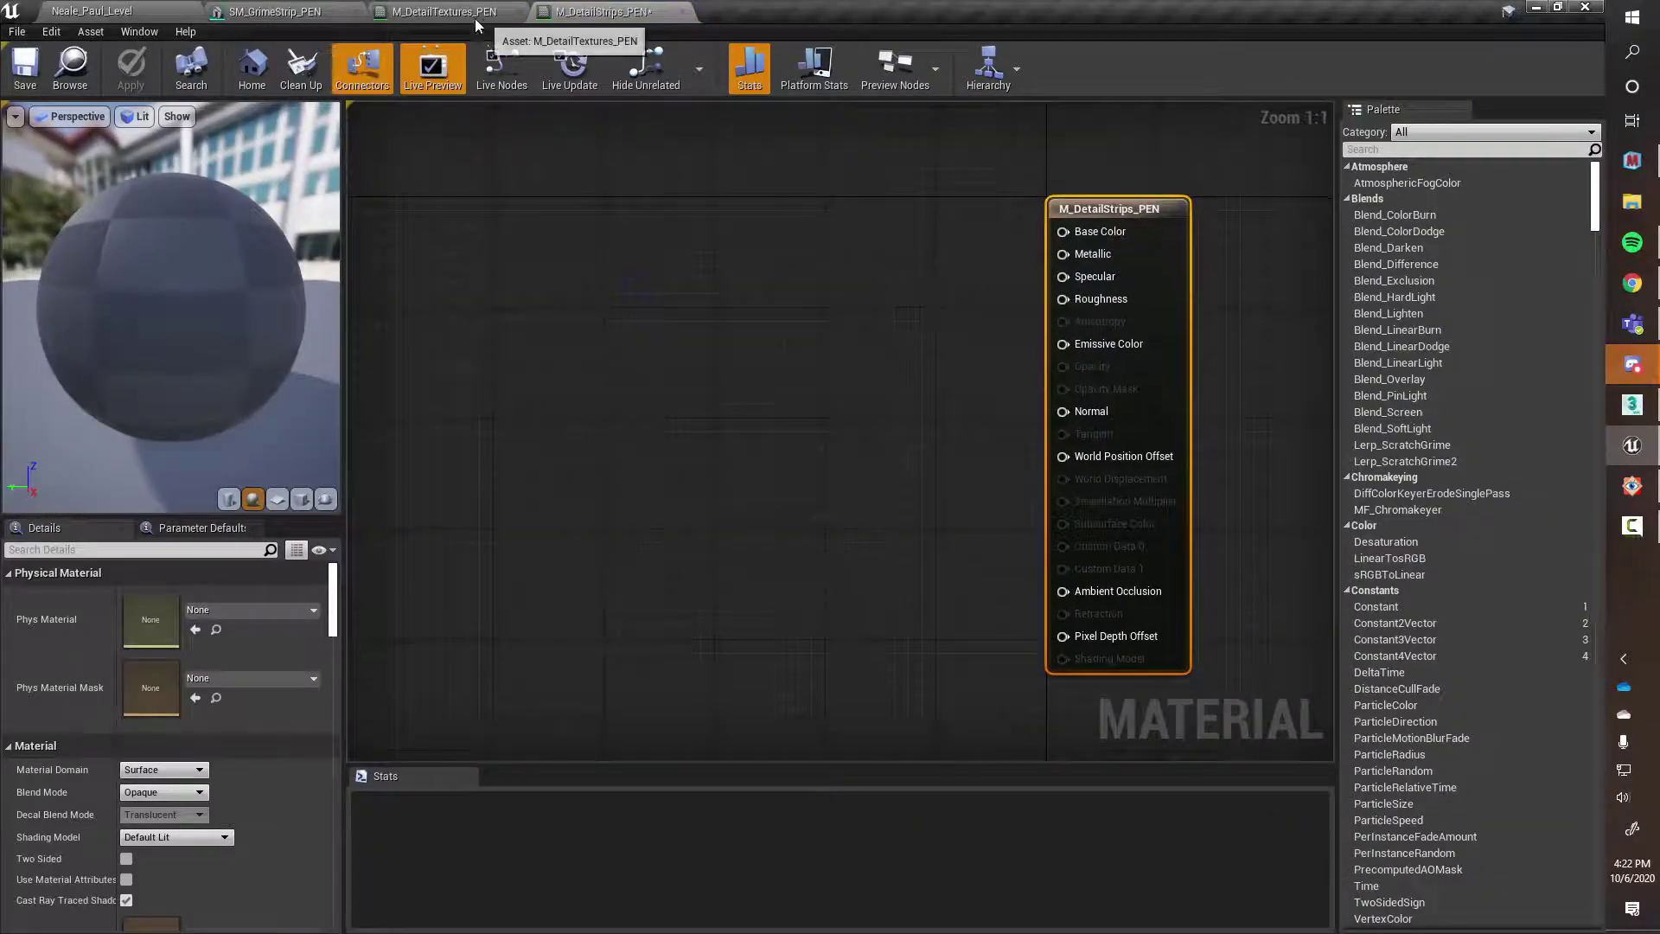
# Return to the level, open the Textures folder and find and select the T_GrungeStrips_D texture
pyautogui.click(121, 12)
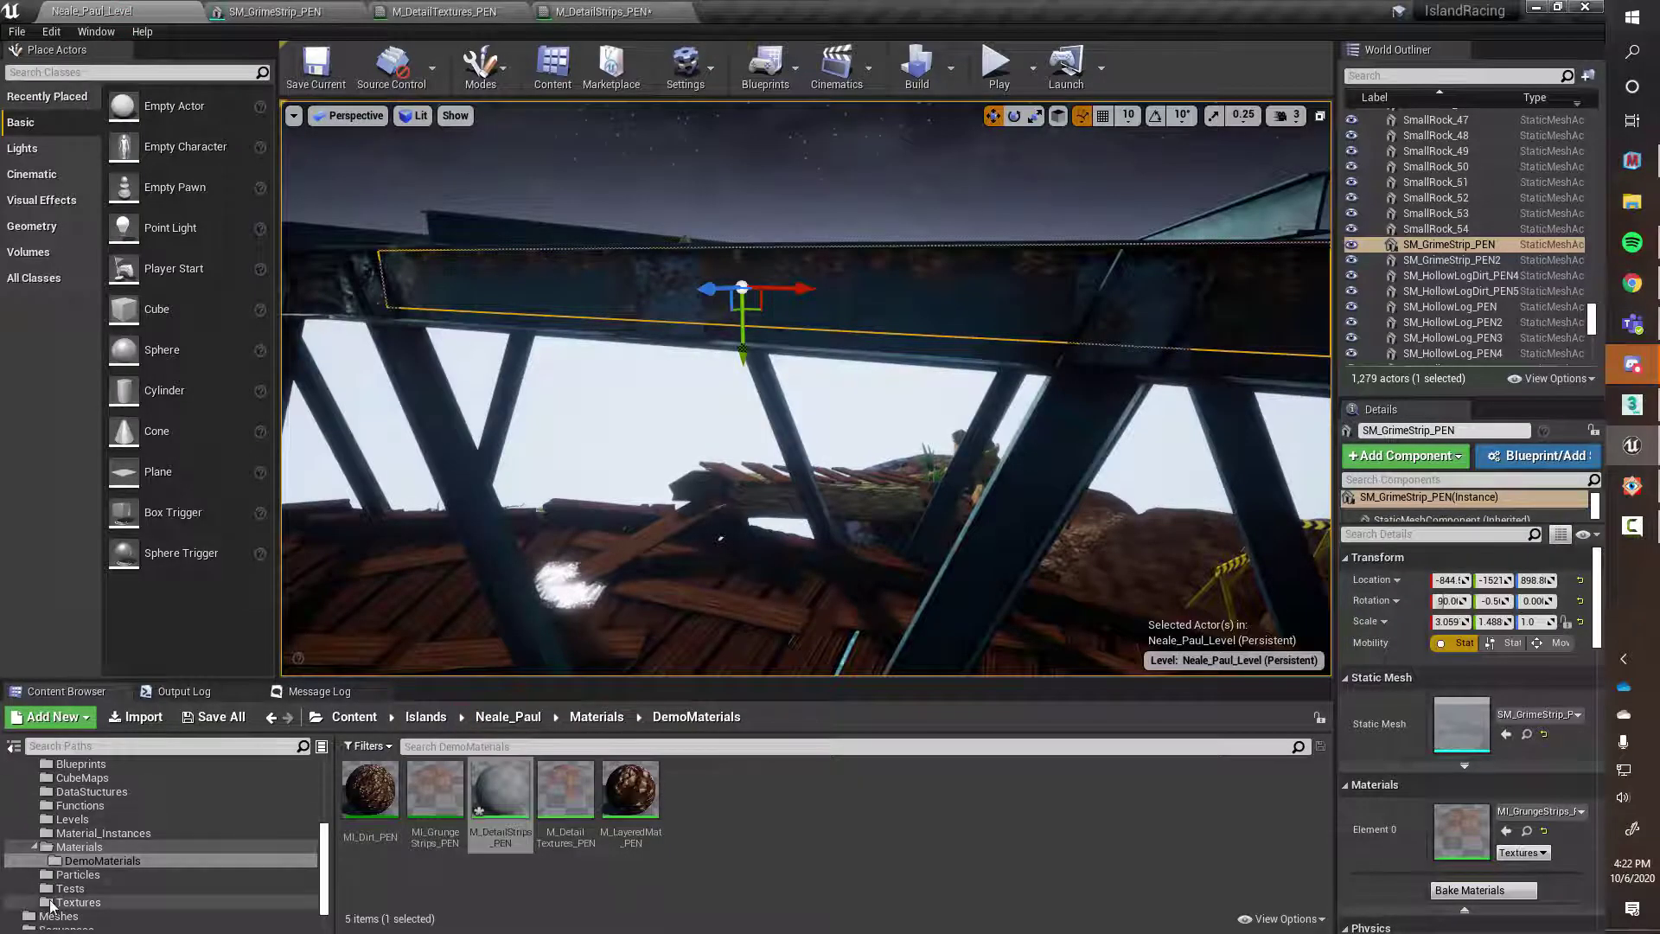
pyautogui.click(78, 902)
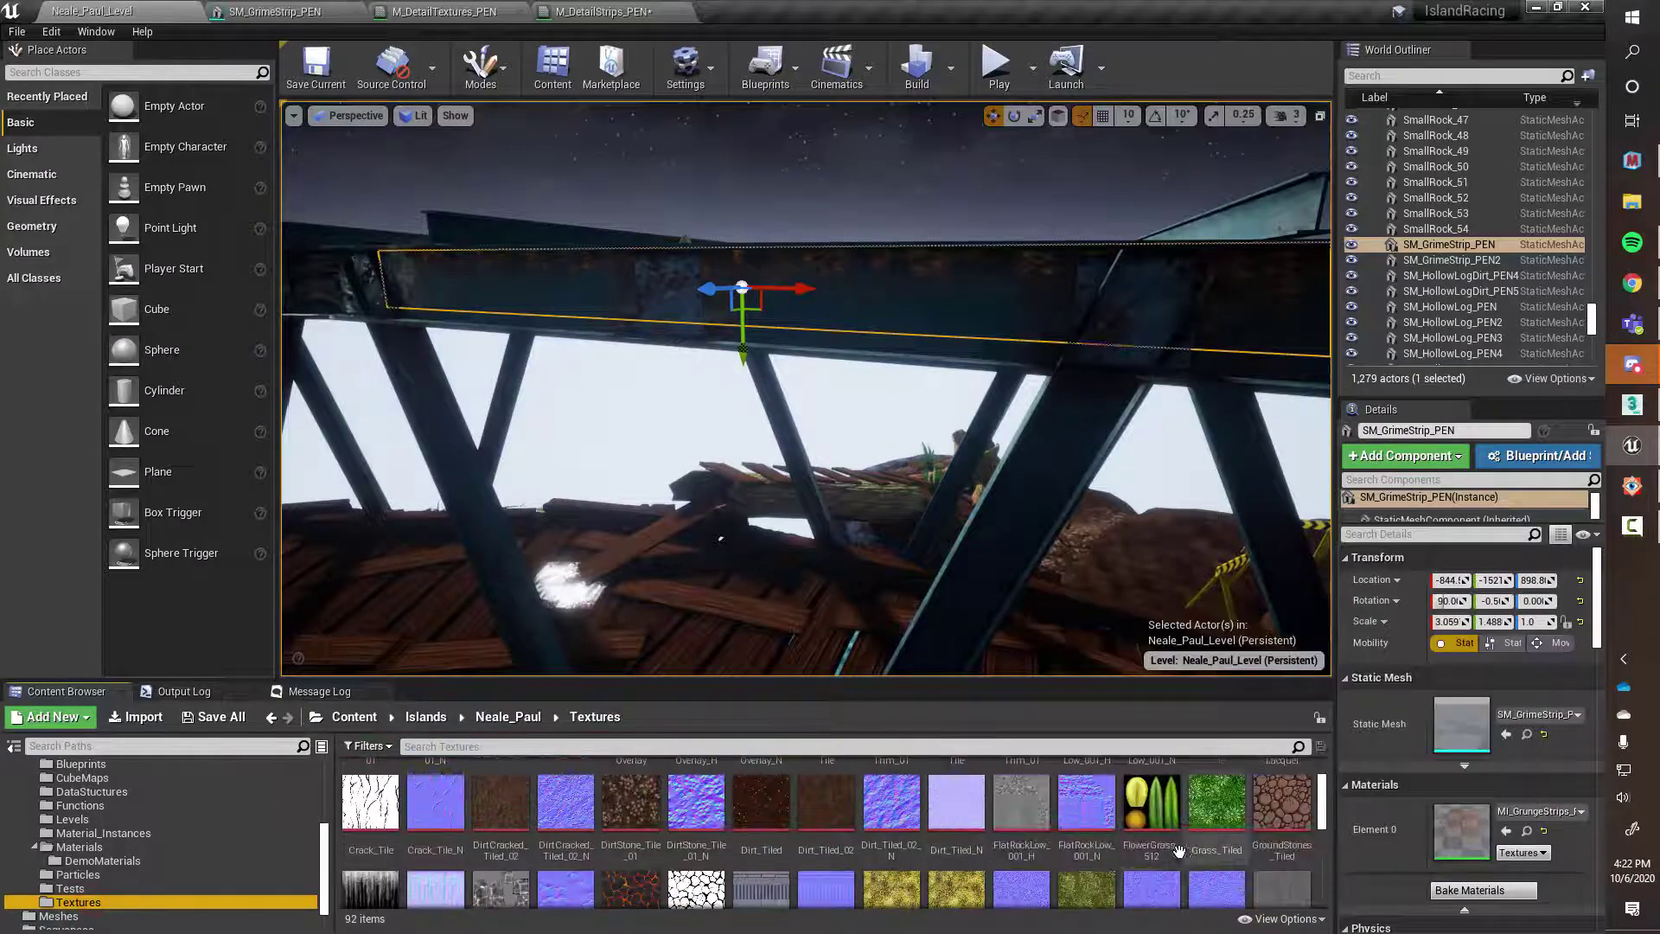
pyautogui.scroll(-2, 1201, 856)
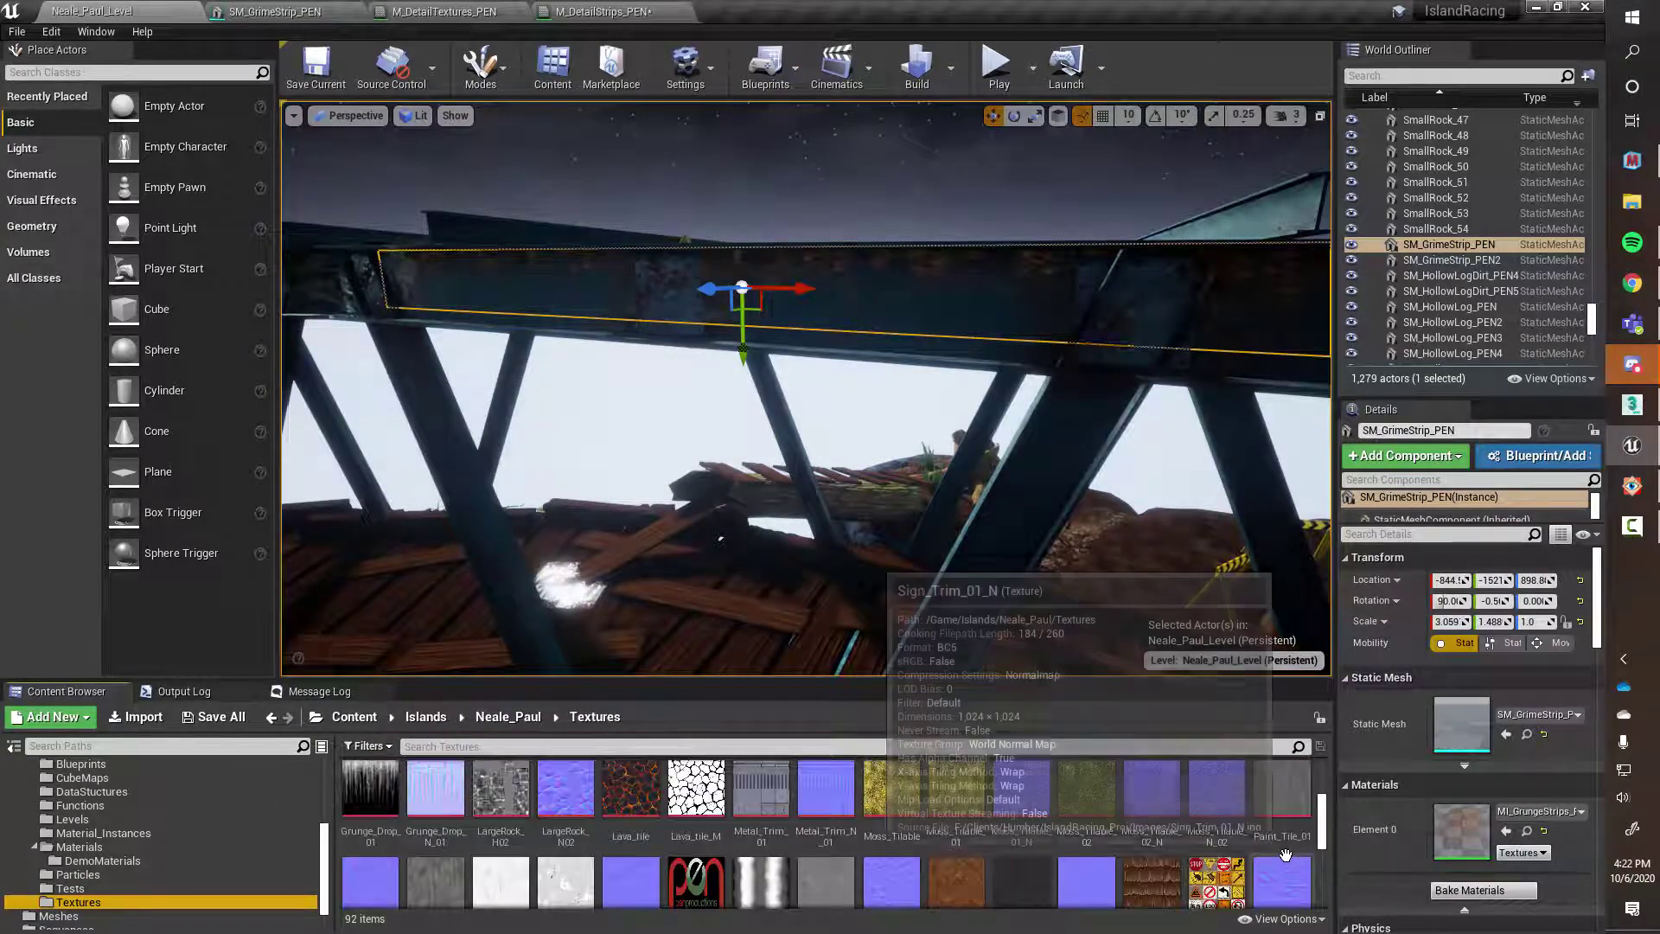
pyautogui.scroll(-2, 1094, 899)
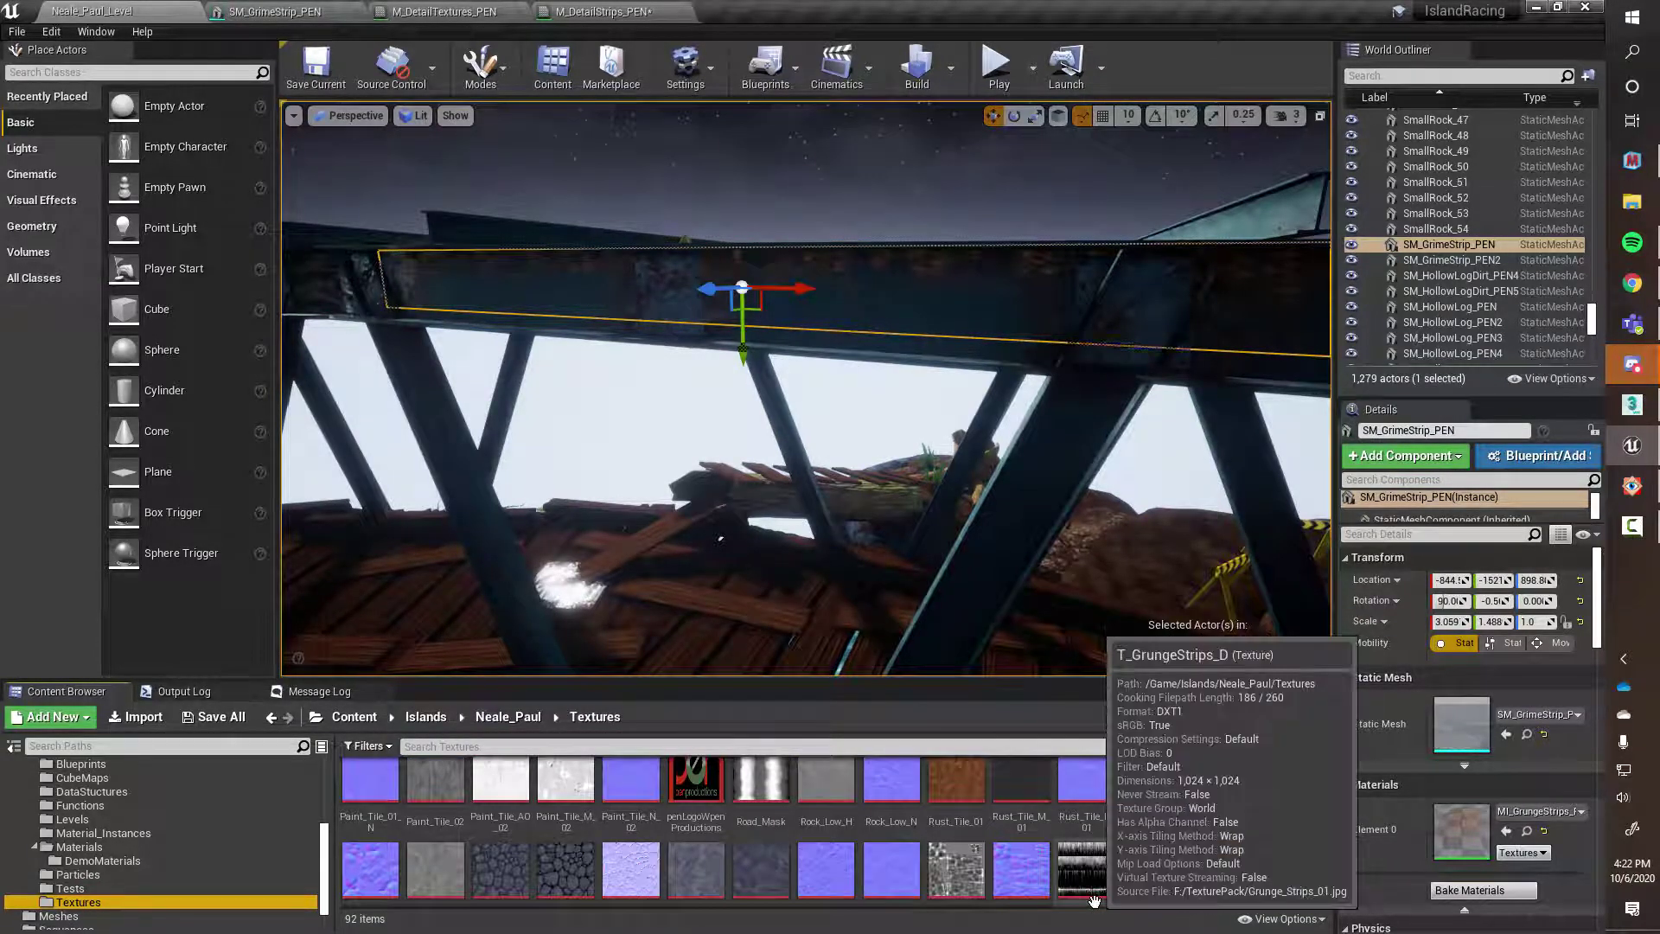
pyautogui.click(1151, 869)
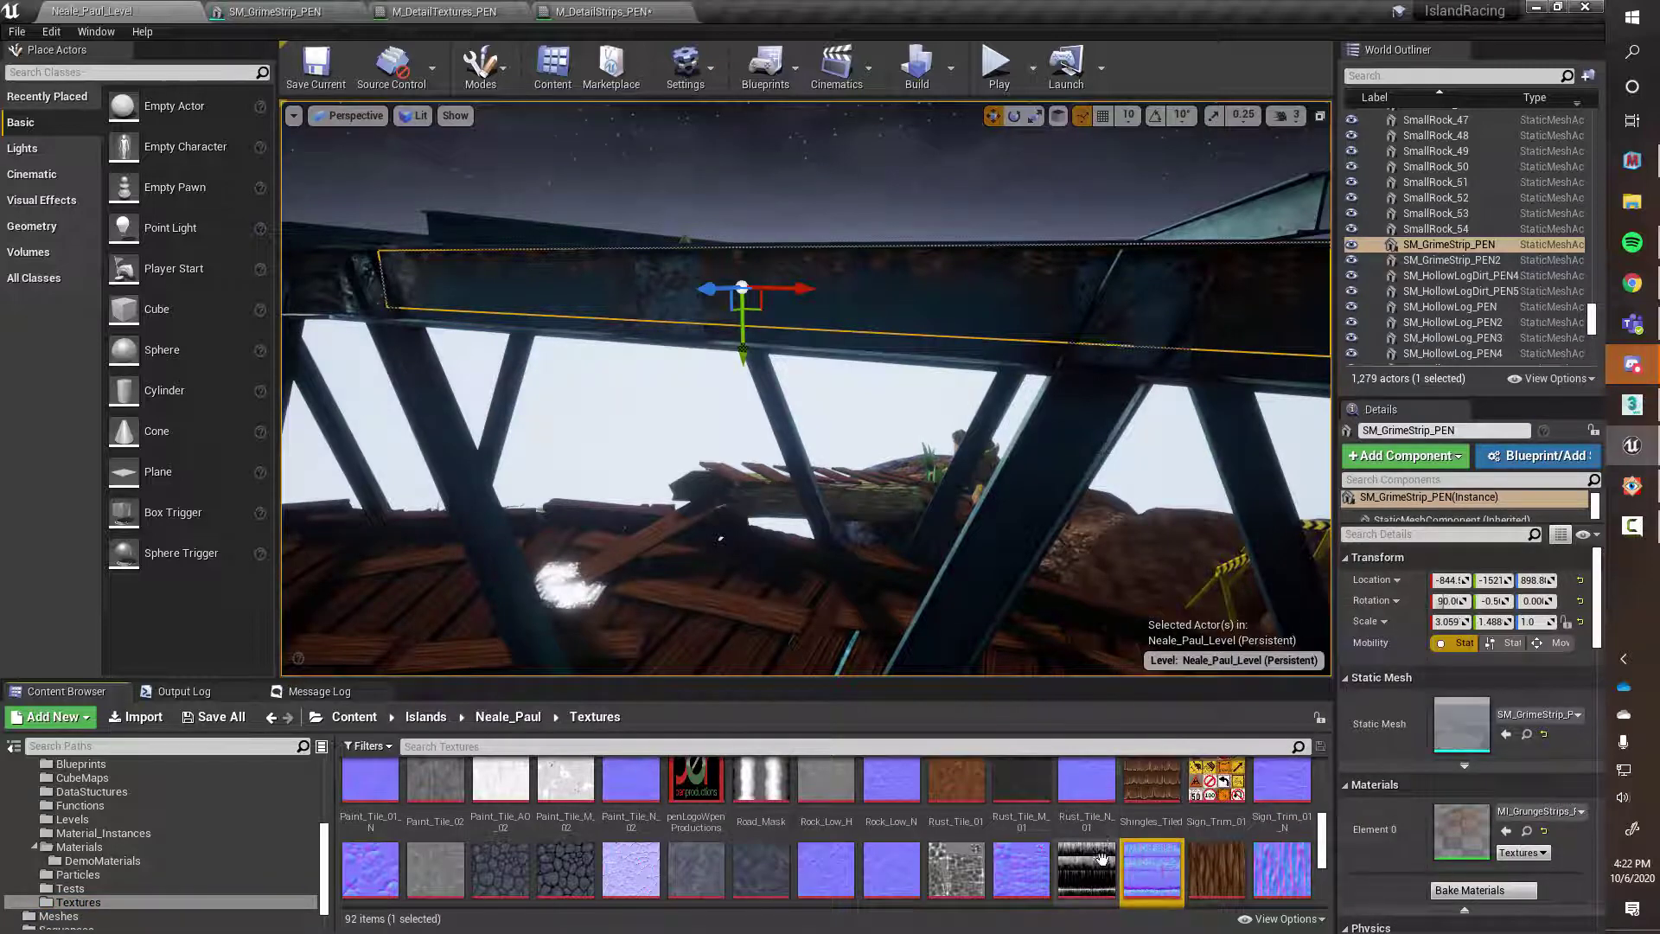
pyautogui.click(1116, 869)
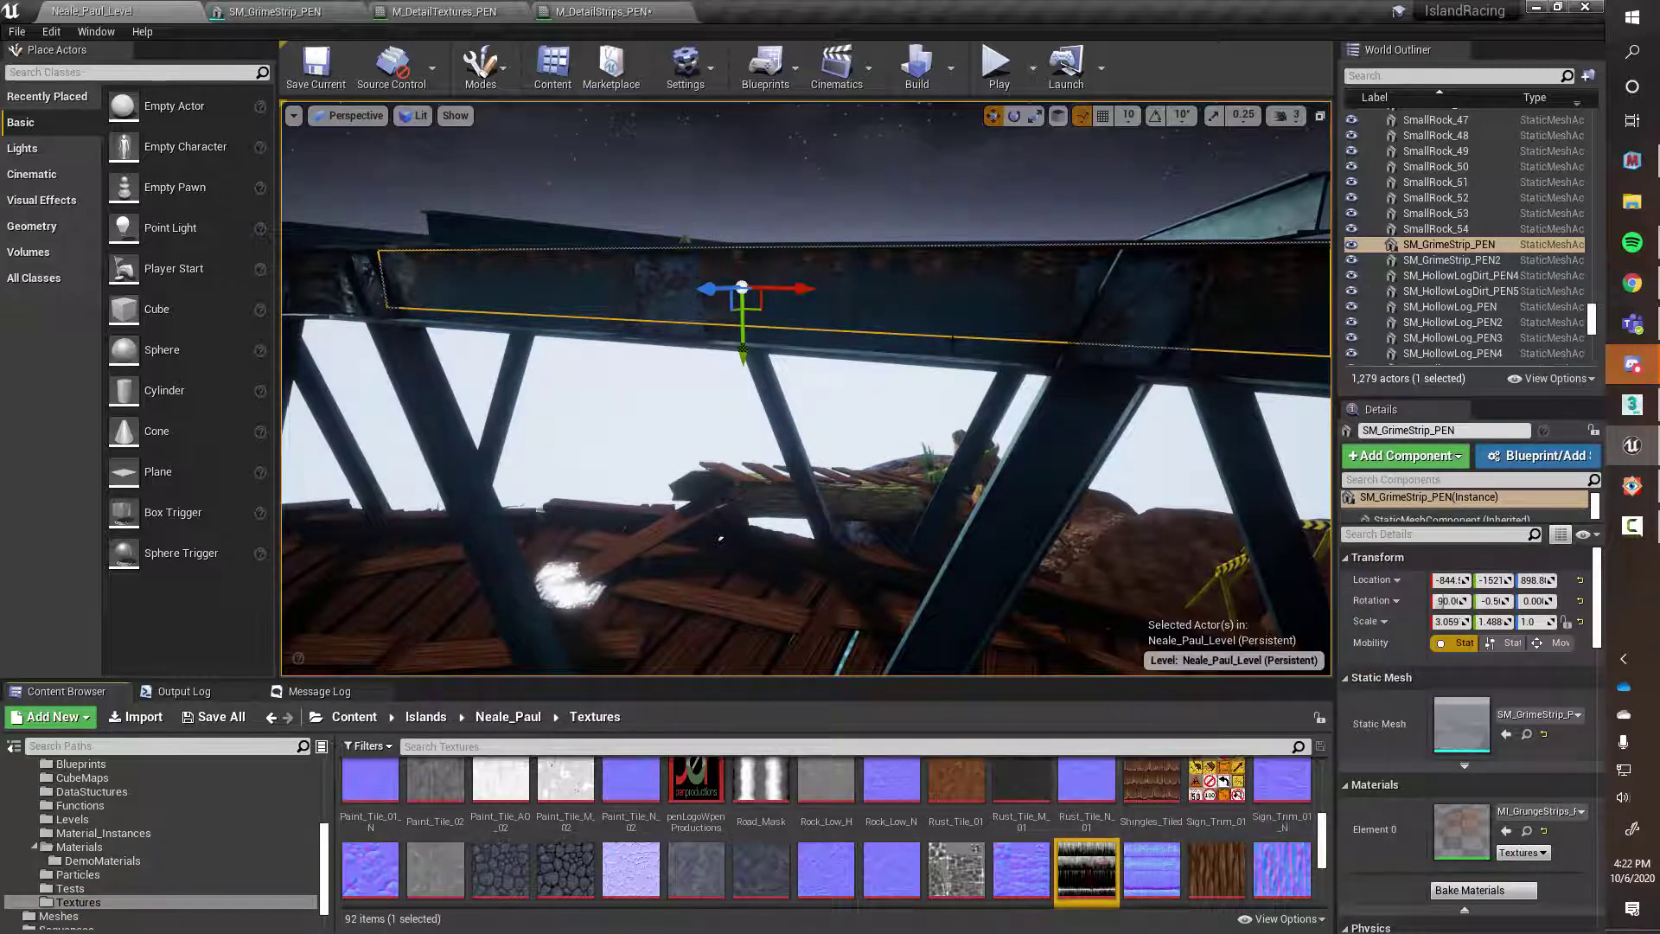
# Float the M_DetailStrips_PEN editor, add texture samples for Rust_Tile_01, T_GrungeStrips_D, the grunge strips normal map and Rust_Tile_N_01, and dock it again
pyautogui.moveTo(605, 11); pyautogui.dragTo(945, 89)
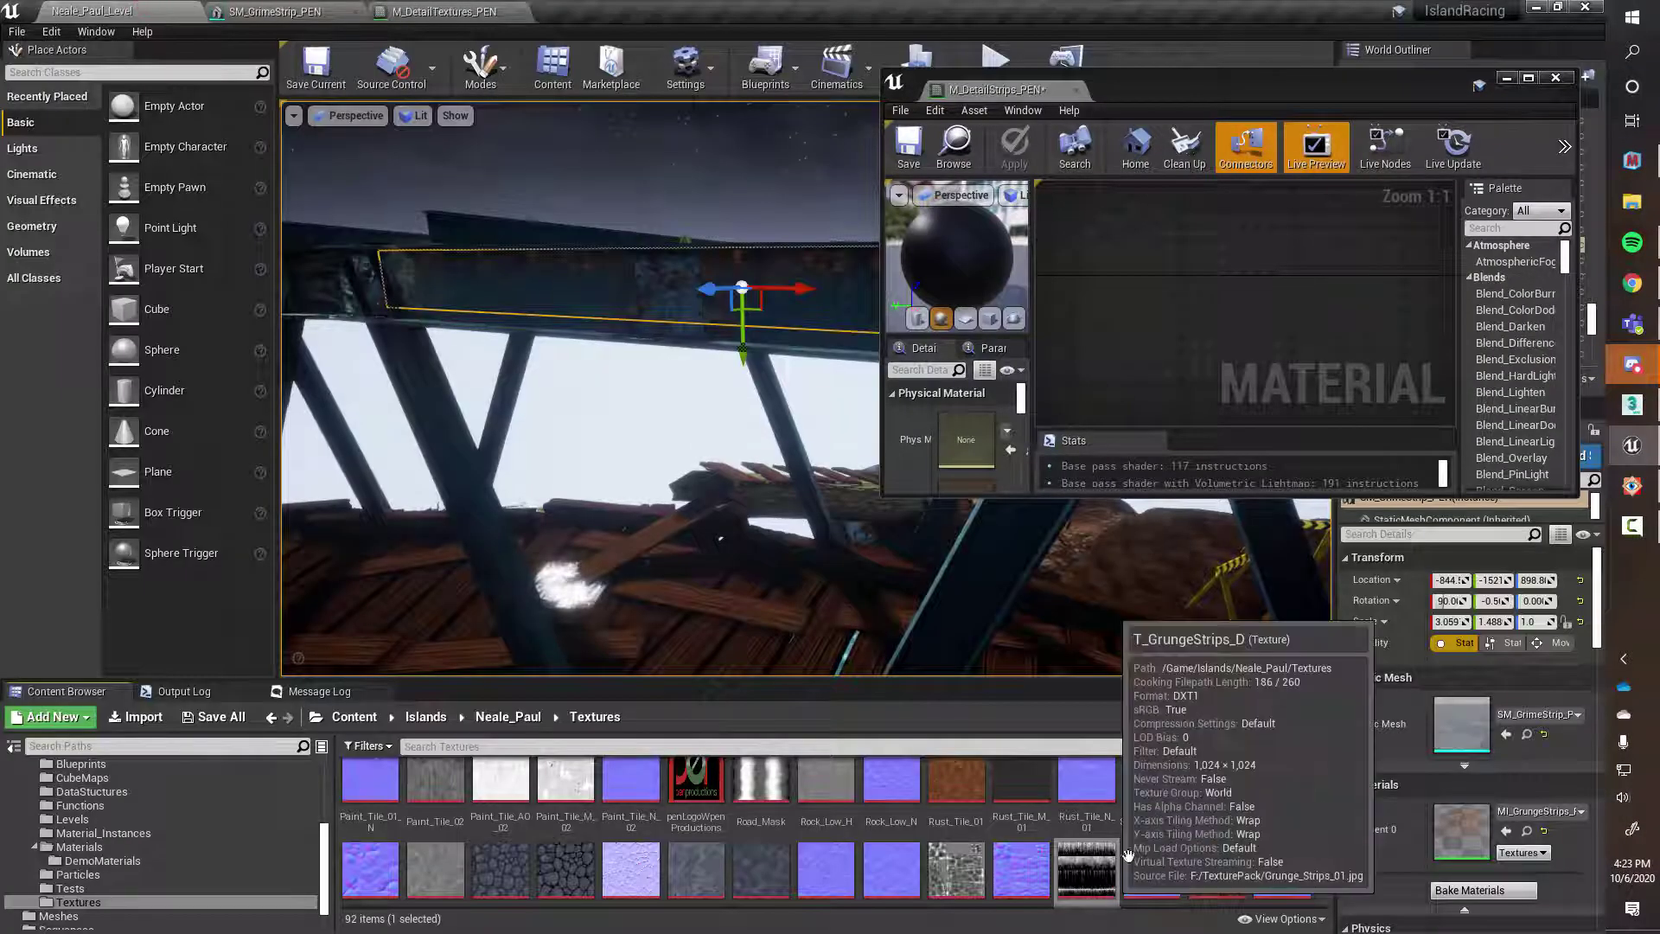
pyautogui.moveTo(956, 782); pyautogui.dragTo(1085, 247)
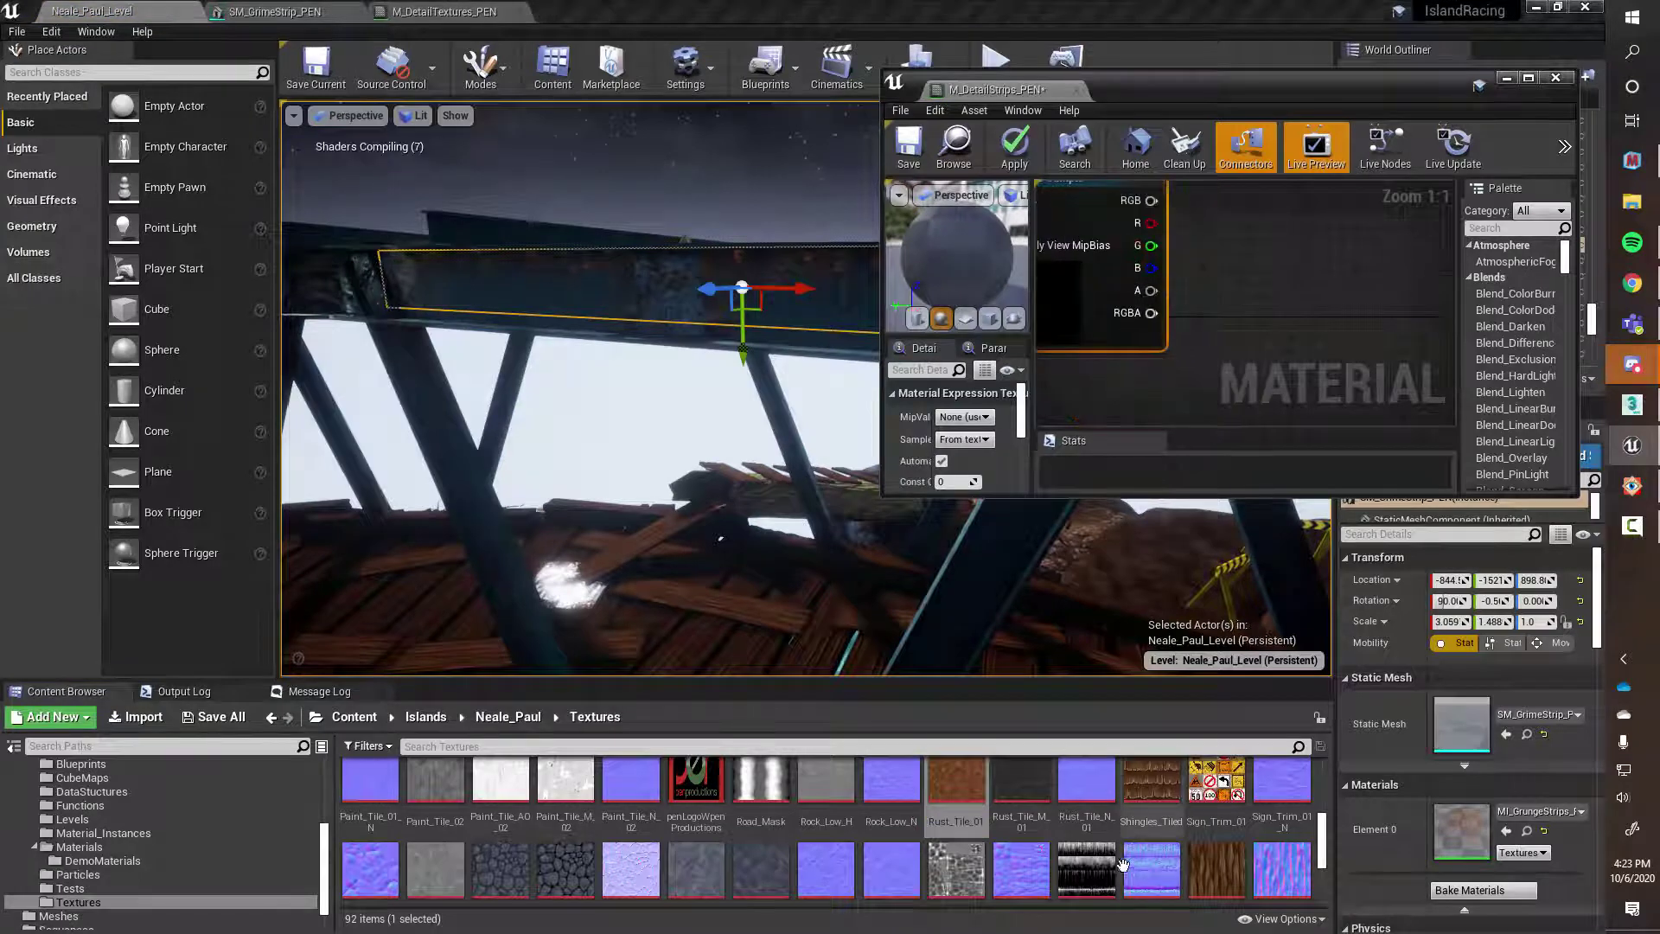
pyautogui.moveTo(1087, 869); pyautogui.dragTo(1238, 238)
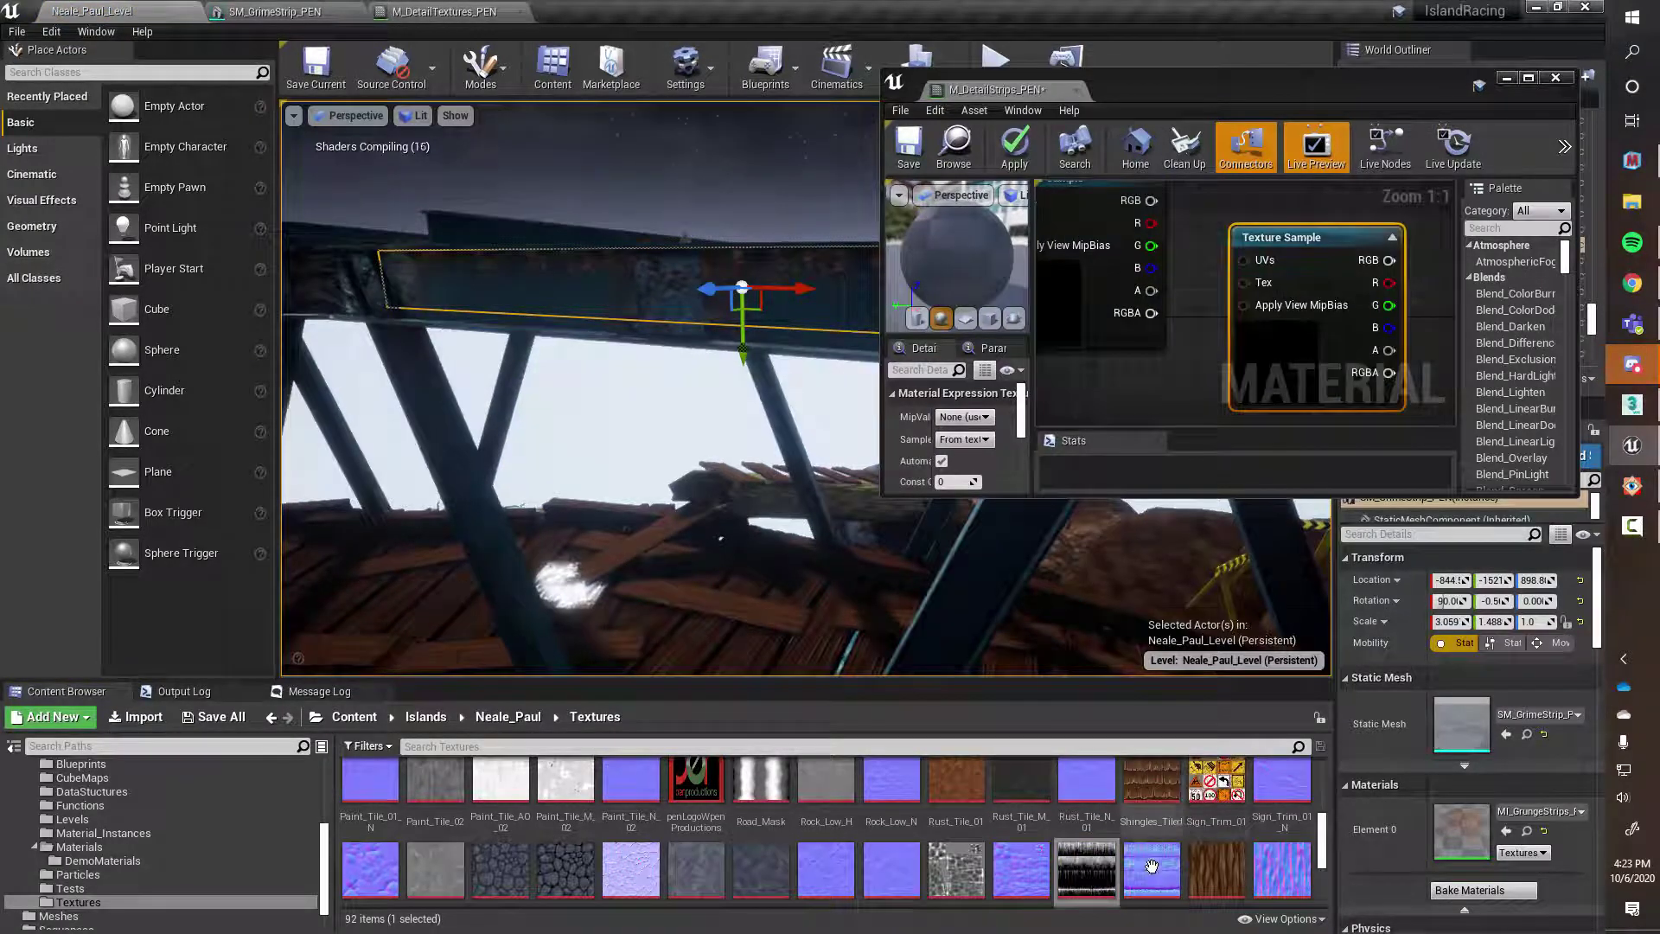
pyautogui.moveTo(1152, 869); pyautogui.dragTo(1185, 351)
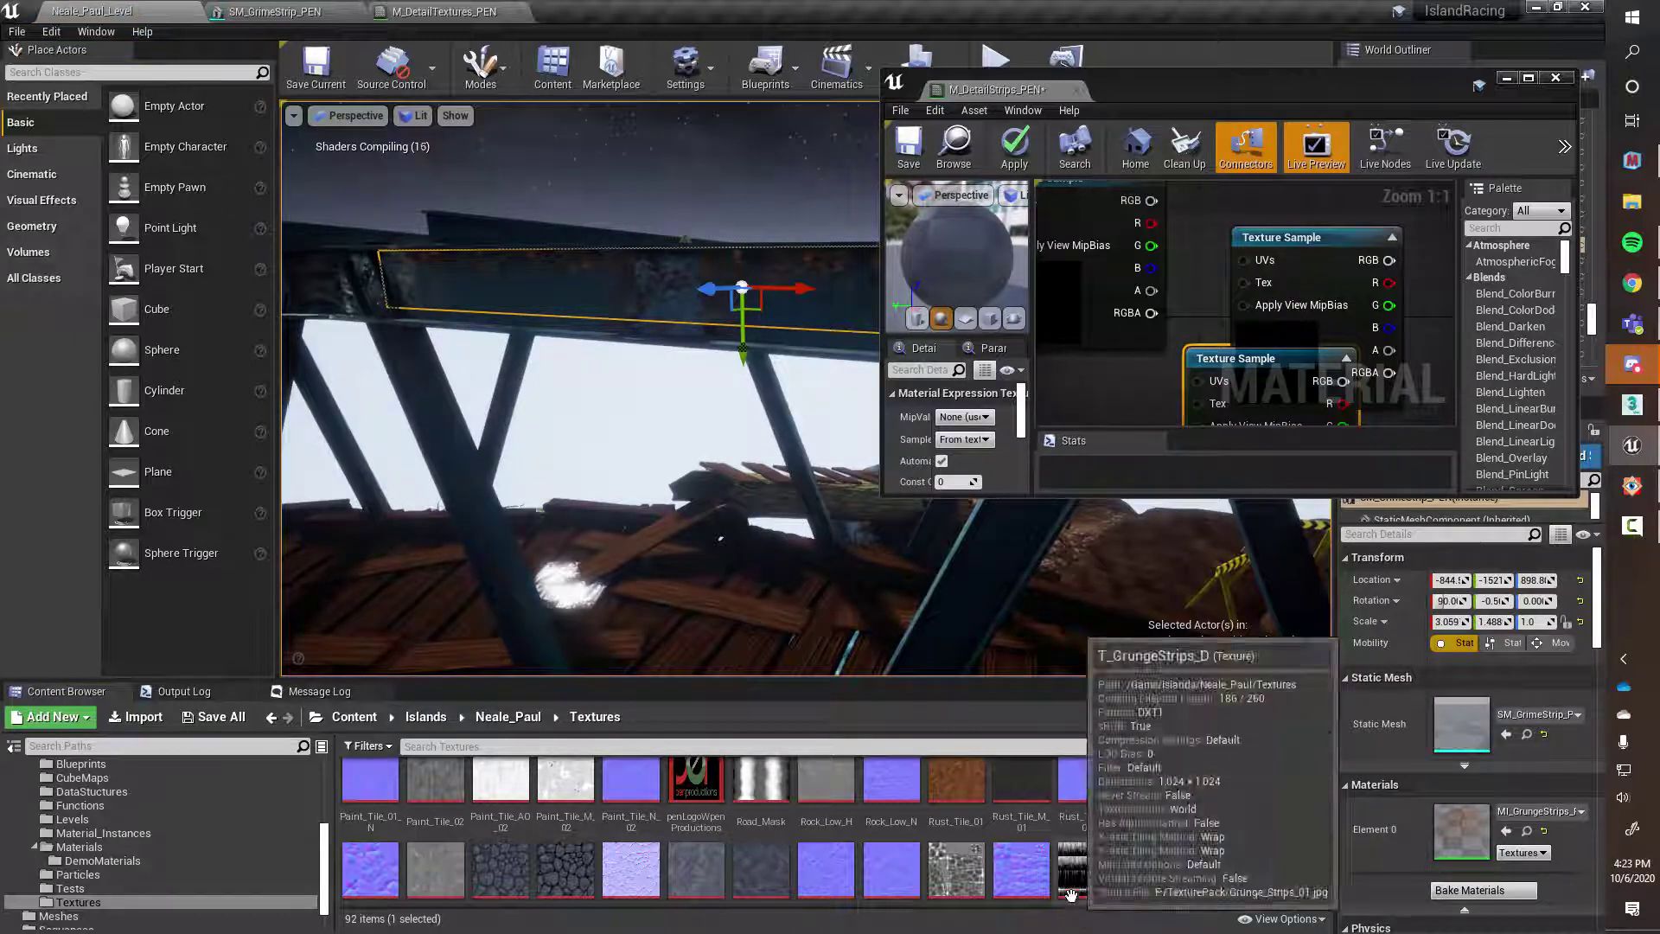
pyautogui.moveTo(1093, 780); pyautogui.dragTo(1204, 250)
pyautogui.moveTo(1040, 85); pyautogui.dragTo(630, 12)
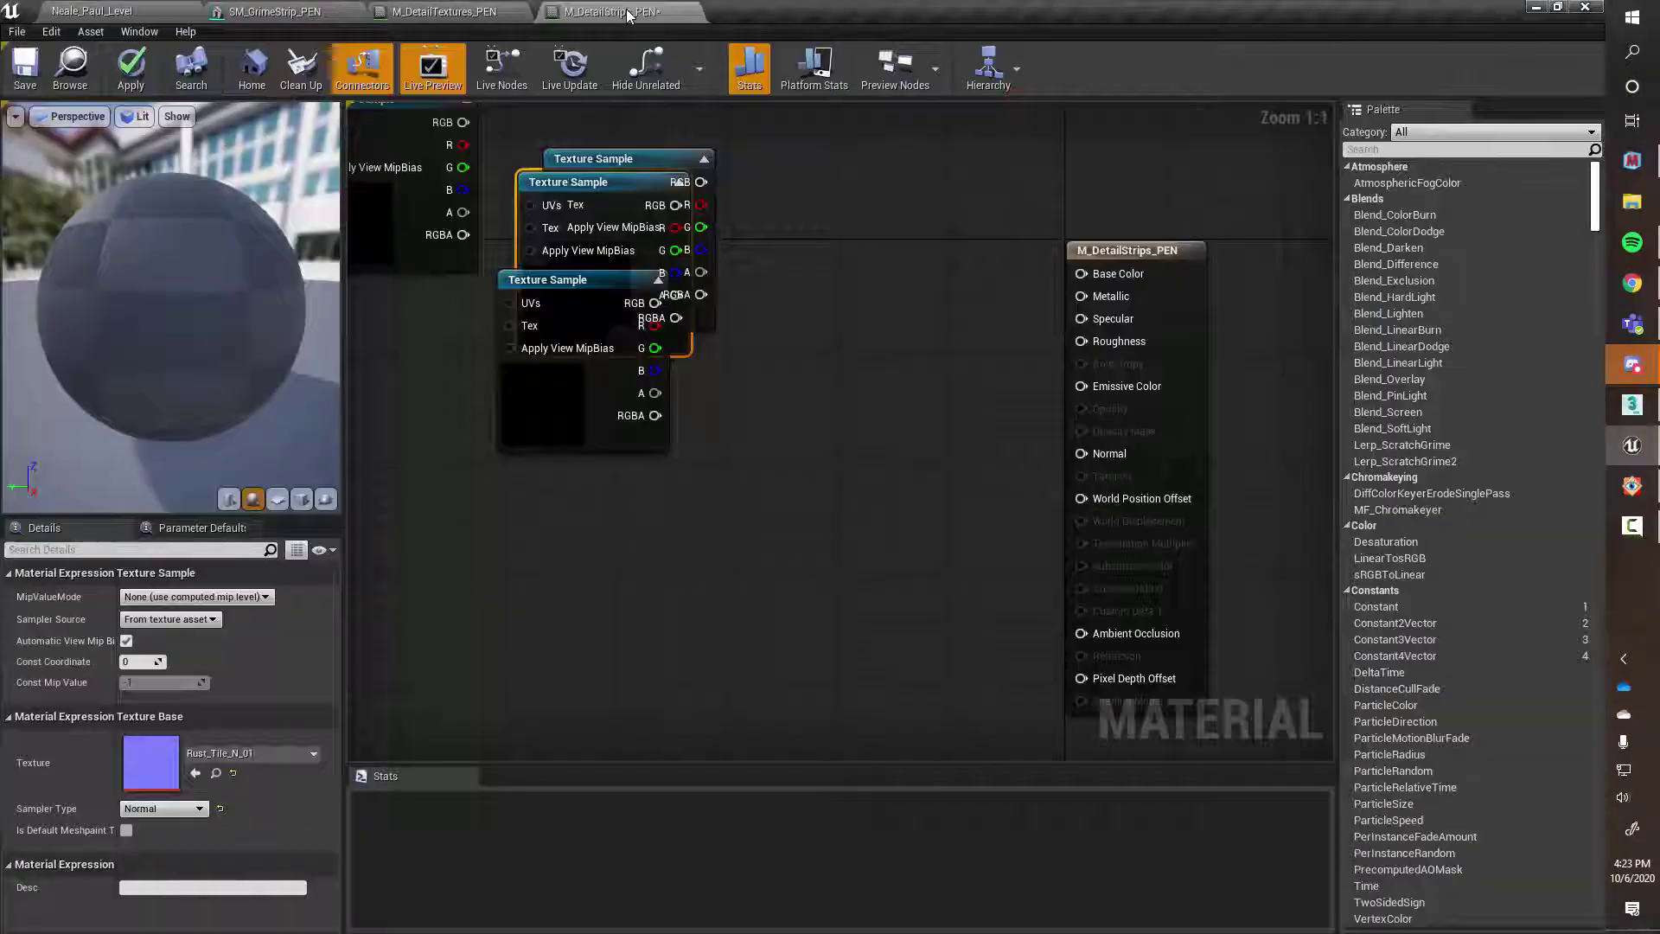
# Spread the overlapping texture samples into a column beside the material output, with the Rust_Tile_01 sample above T_GrungeStrips_D and the normal maps beneath
pyautogui.moveTo(827, 441); pyautogui.dragTo(894, 359, button='right')
pyautogui.scroll(-2, 896, 466)
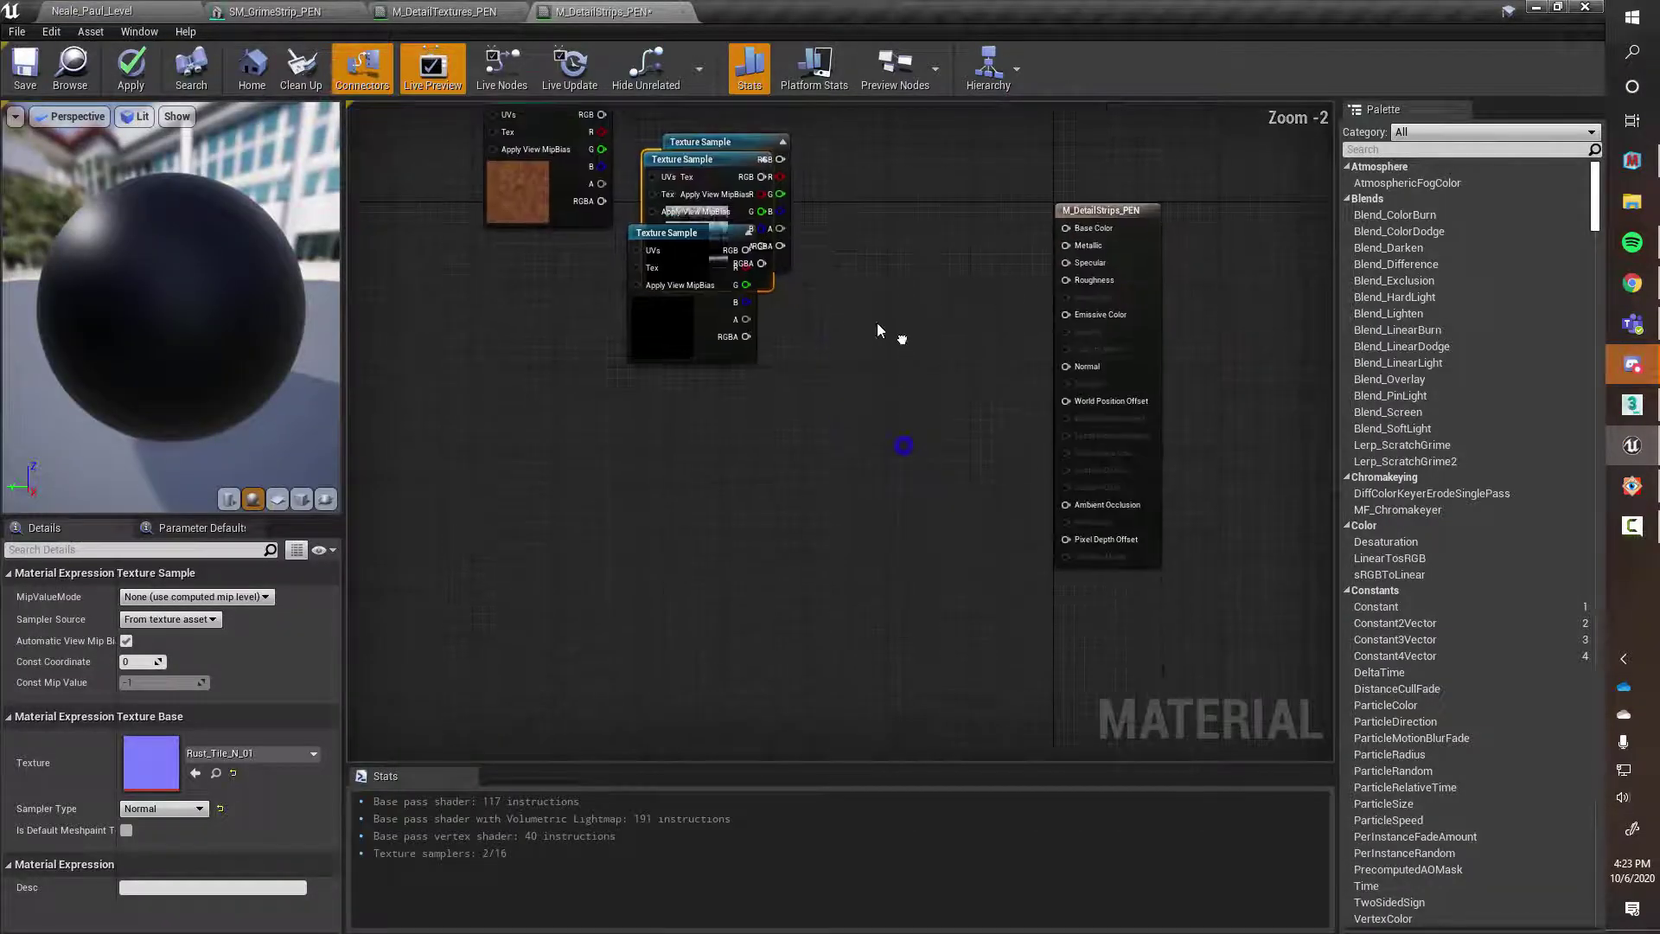
pyautogui.moveTo(670, 218); pyautogui.dragTo(666, 552)
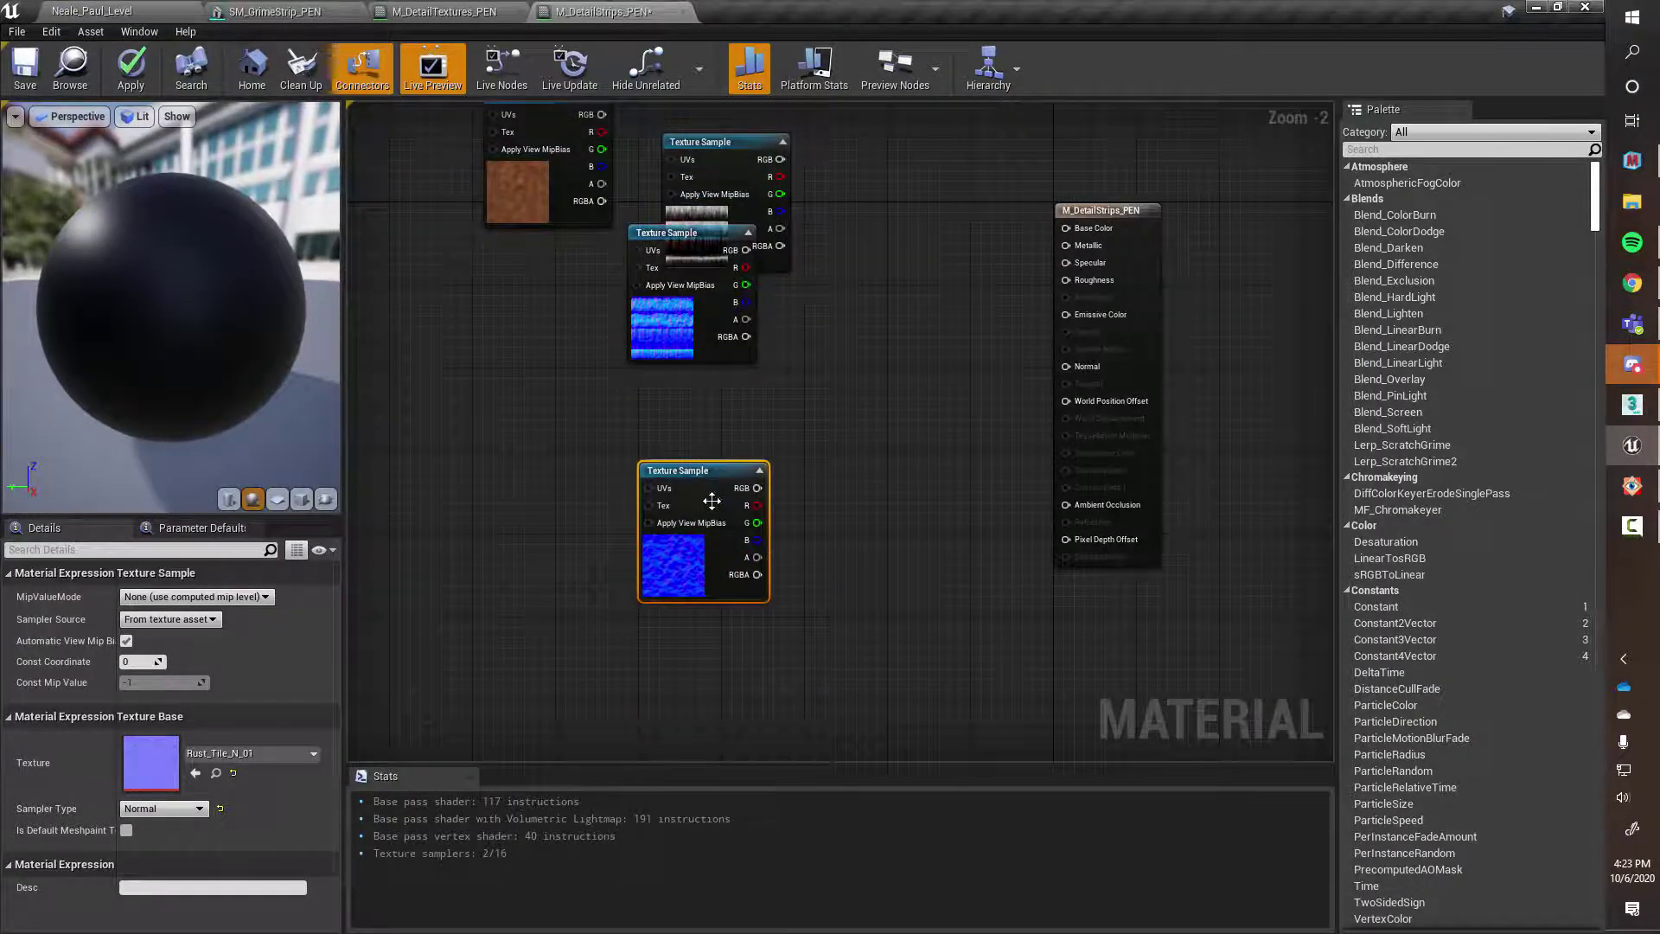
pyautogui.moveTo(639, 230); pyautogui.dragTo(659, 642)
pyautogui.moveTo(855, 249); pyautogui.dragTo(776, 442, button='right')
pyautogui.moveTo(640, 343); pyautogui.dragTo(606, 464)
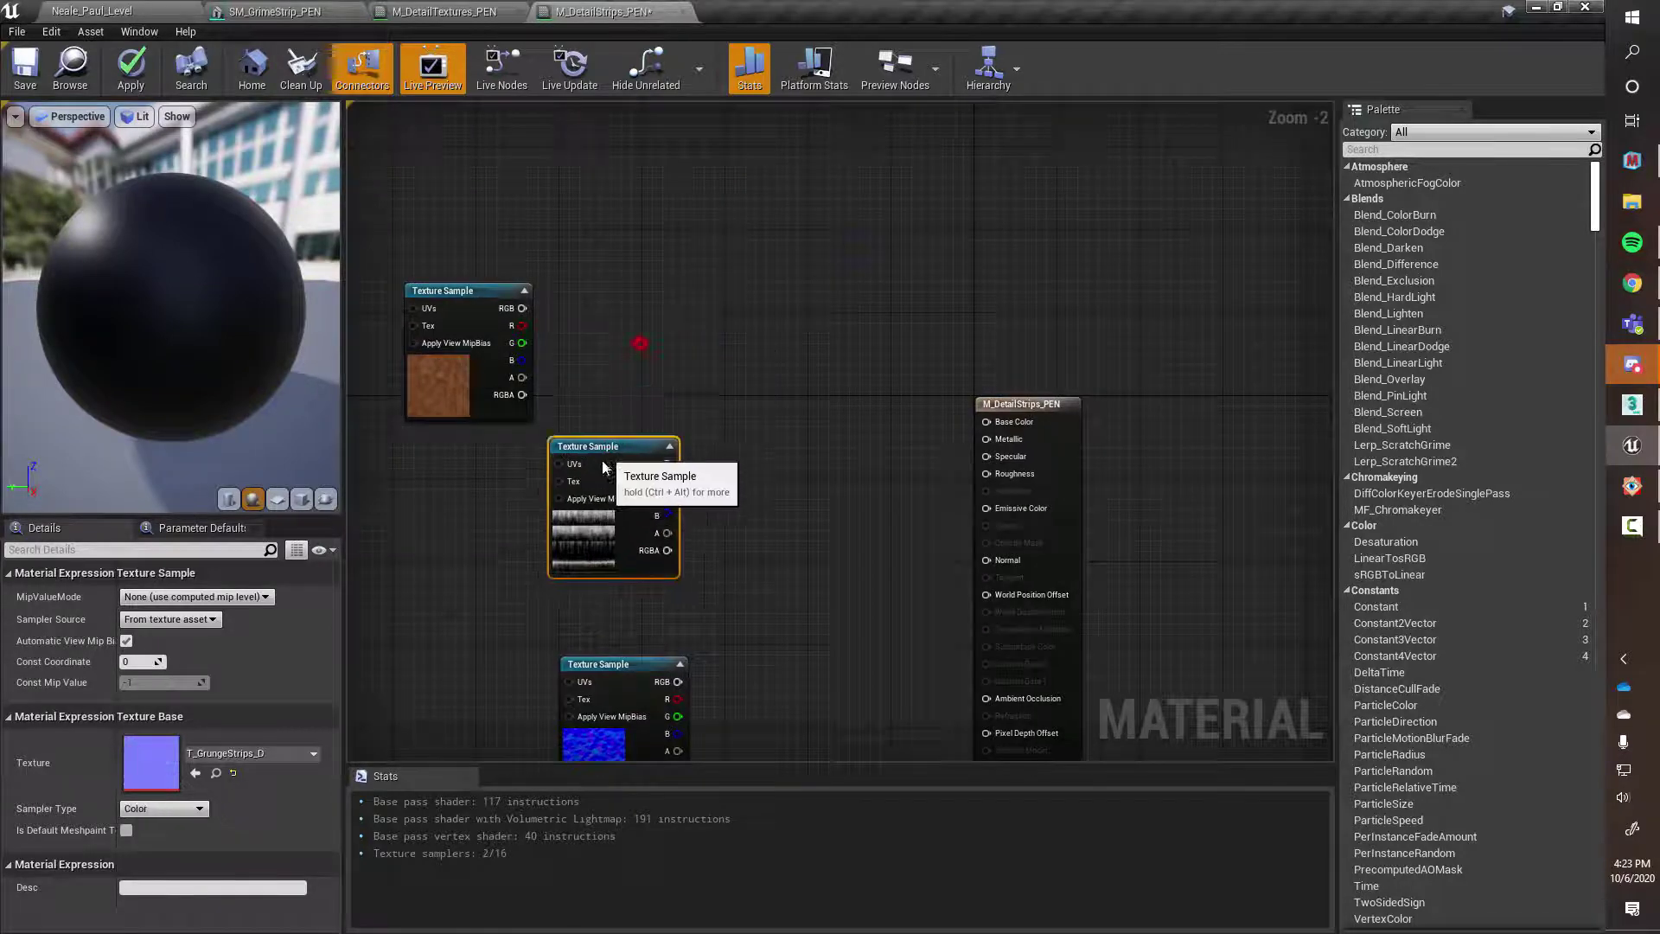
pyautogui.moveTo(481, 292); pyautogui.dragTo(634, 271)
pyautogui.moveTo(744, 401); pyautogui.dragTo(738, 395, button='right')
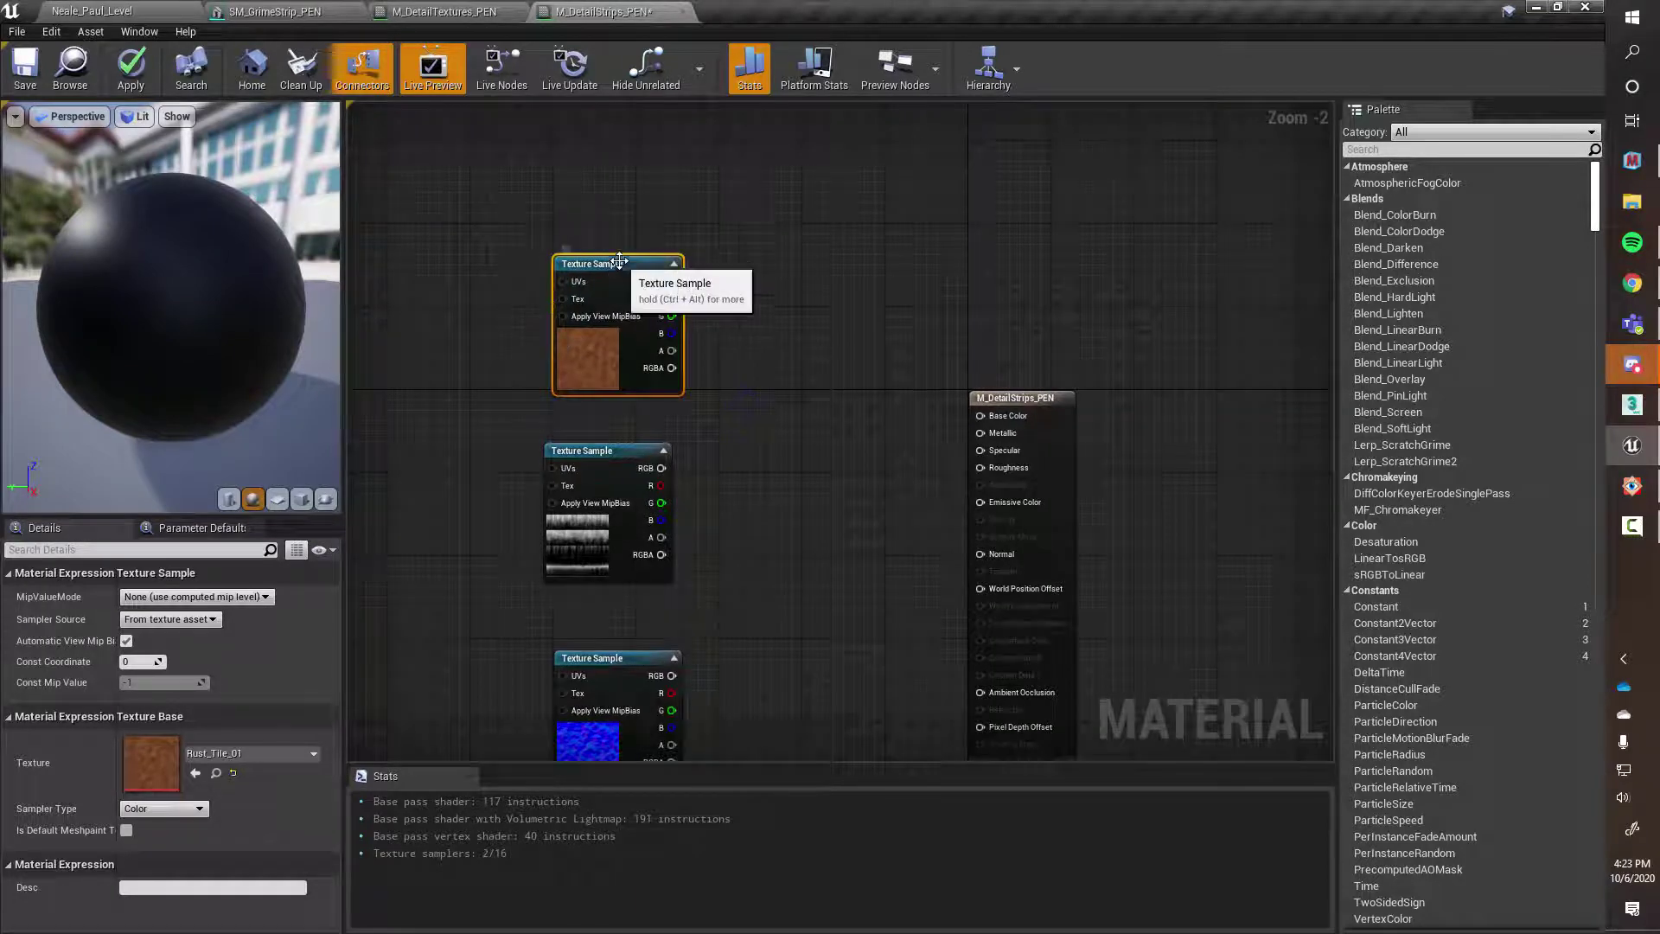
pyautogui.moveTo(619, 258); pyautogui.dragTo(597, 269)
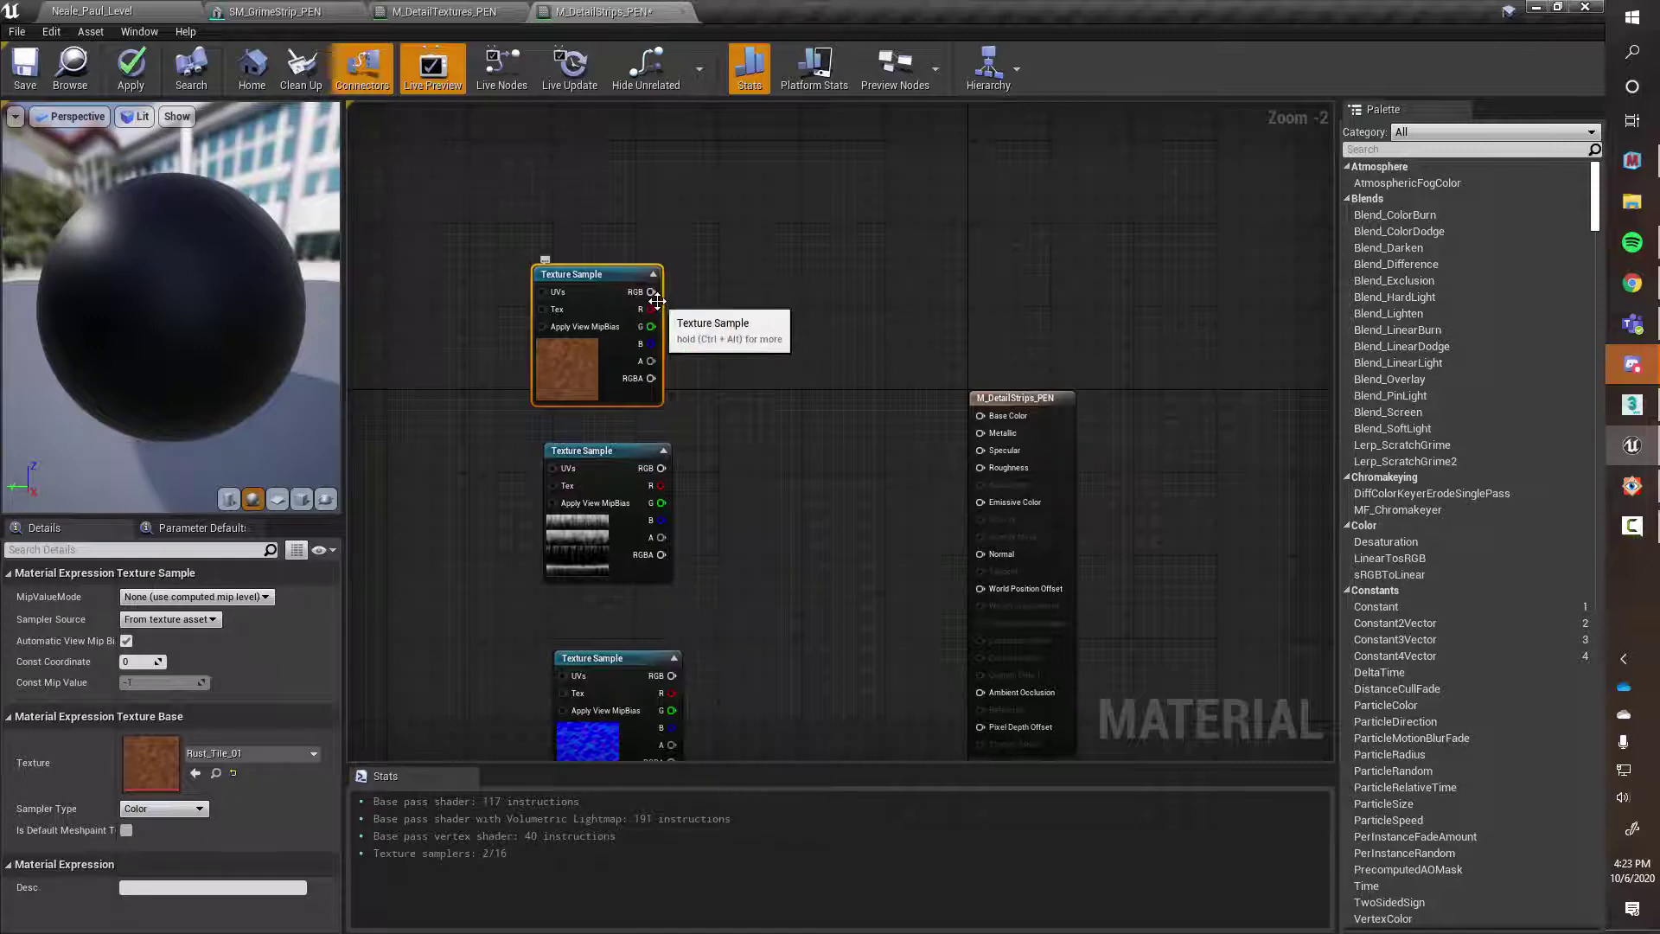
# Connect the Rust_Tile_01 sample's RGB output to Base Color and move that sample slightly higher
pyautogui.moveTo(650, 291); pyautogui.dragTo(980, 416)
pyautogui.moveTo(621, 256); pyautogui.dragTo(759, 269, button='right')
pyautogui.moveTo(758, 281); pyautogui.dragTo(779, 230)
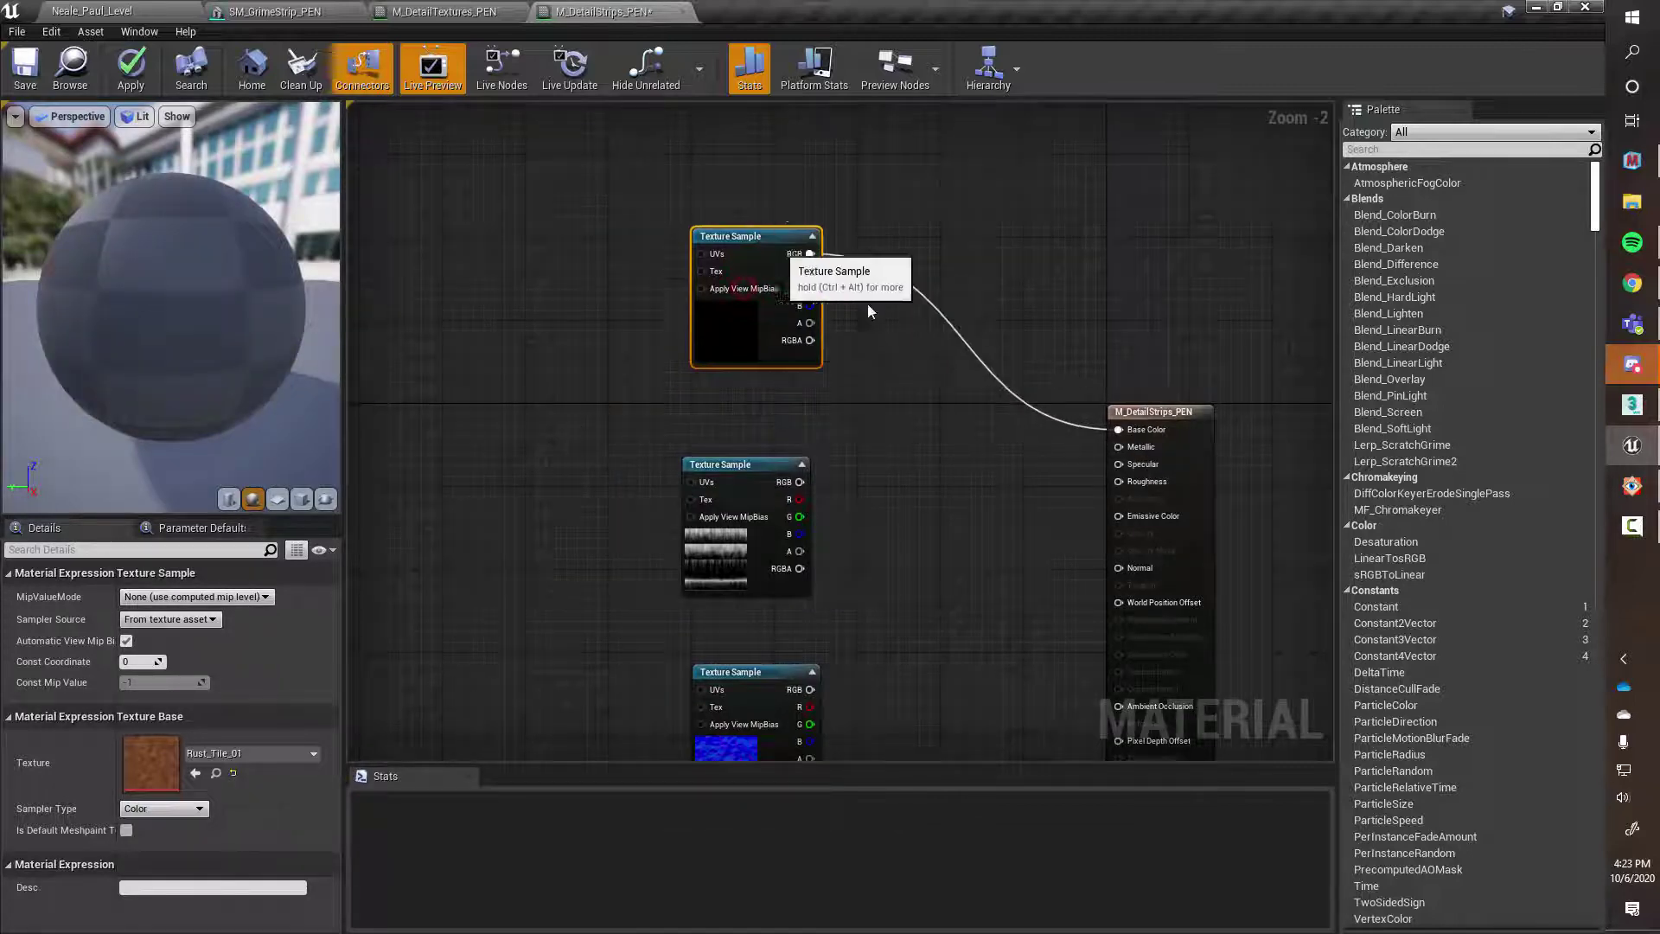
pyautogui.moveTo(948, 465)
pyautogui.mouseDown(button='right')
pyautogui.moveTo(931, 454)
pyautogui.moveTo(958, 481)
pyautogui.mouseUp(button='right')
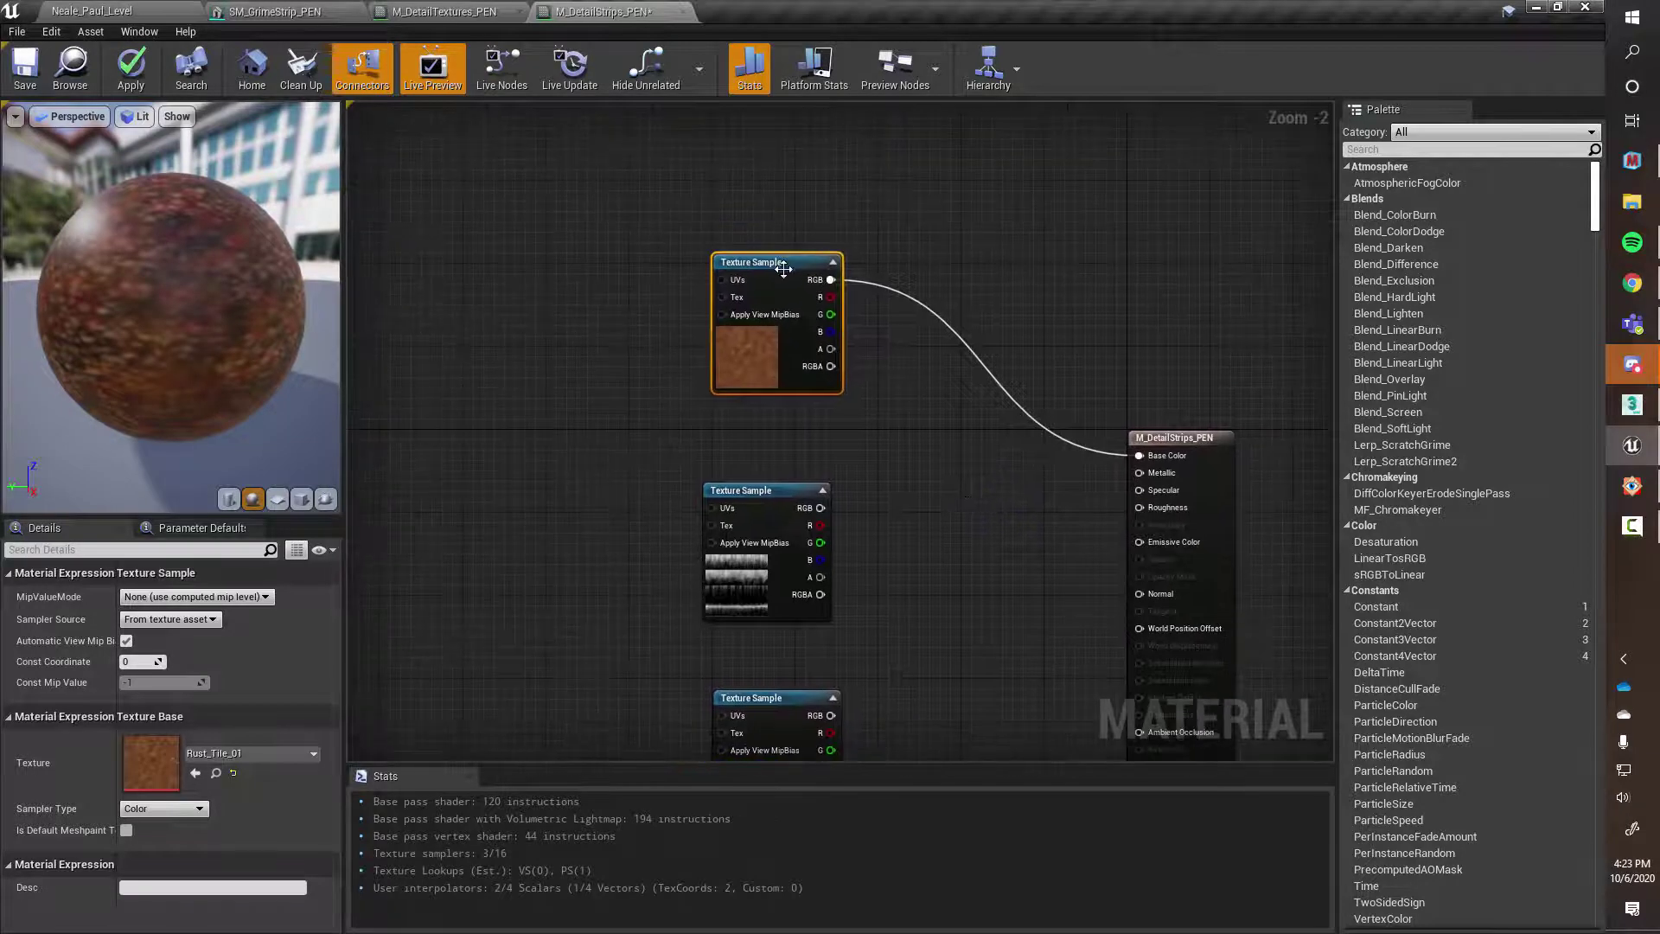
pyautogui.moveTo(806, 410); pyautogui.dragTo(854, 464, button='right')
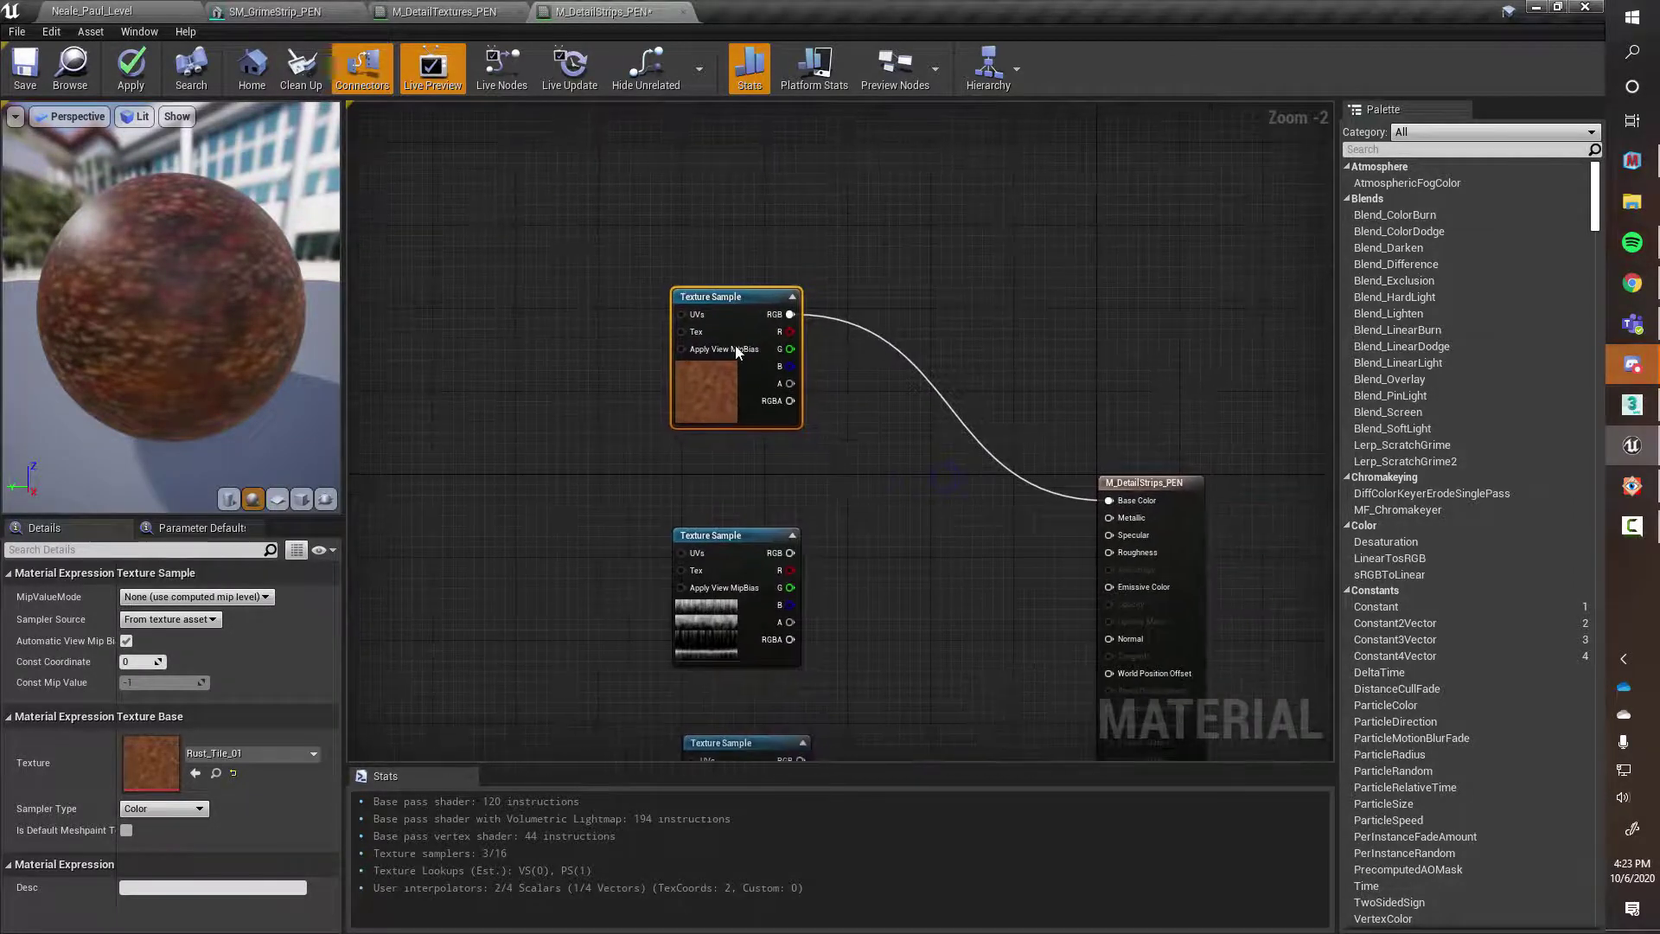
pyautogui.moveTo(735, 349); pyautogui.dragTo(807, 391, button='right')
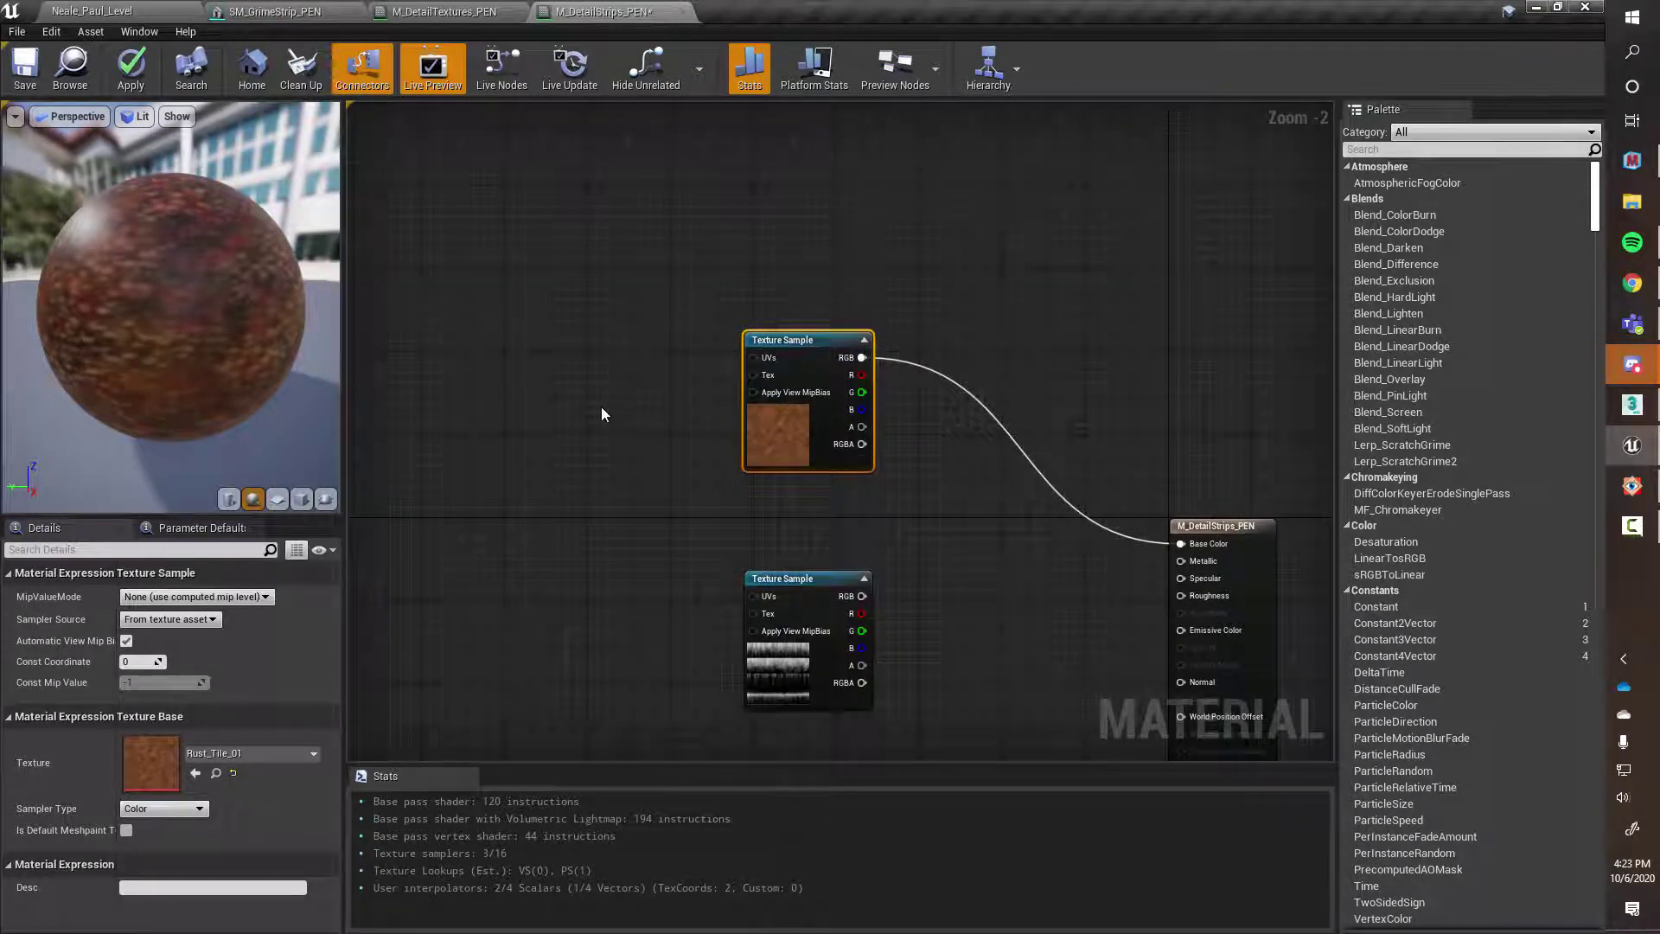
# Add TexCoord and Multiply nodes before the Rust_Tile_01 sample and connect TexCoord to the Multiply's A input
pyautogui.moveTo(602, 414); pyautogui.dragTo(649, 399, button='right')
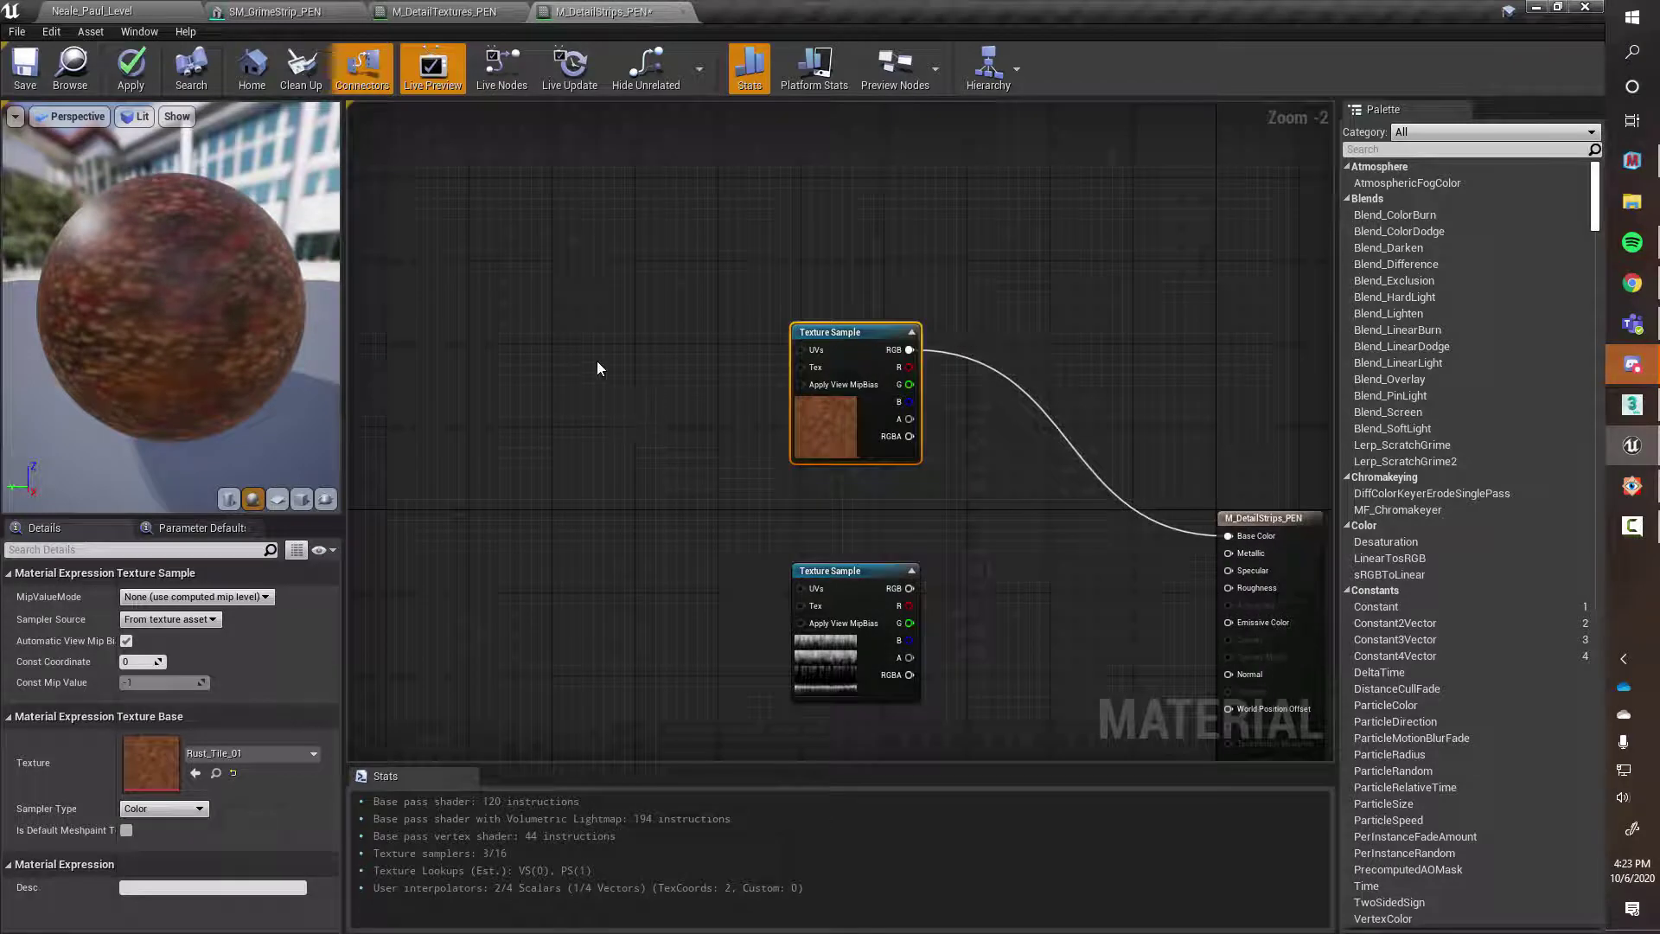
pyautogui.click(567, 314)
pyautogui.click(542, 341)
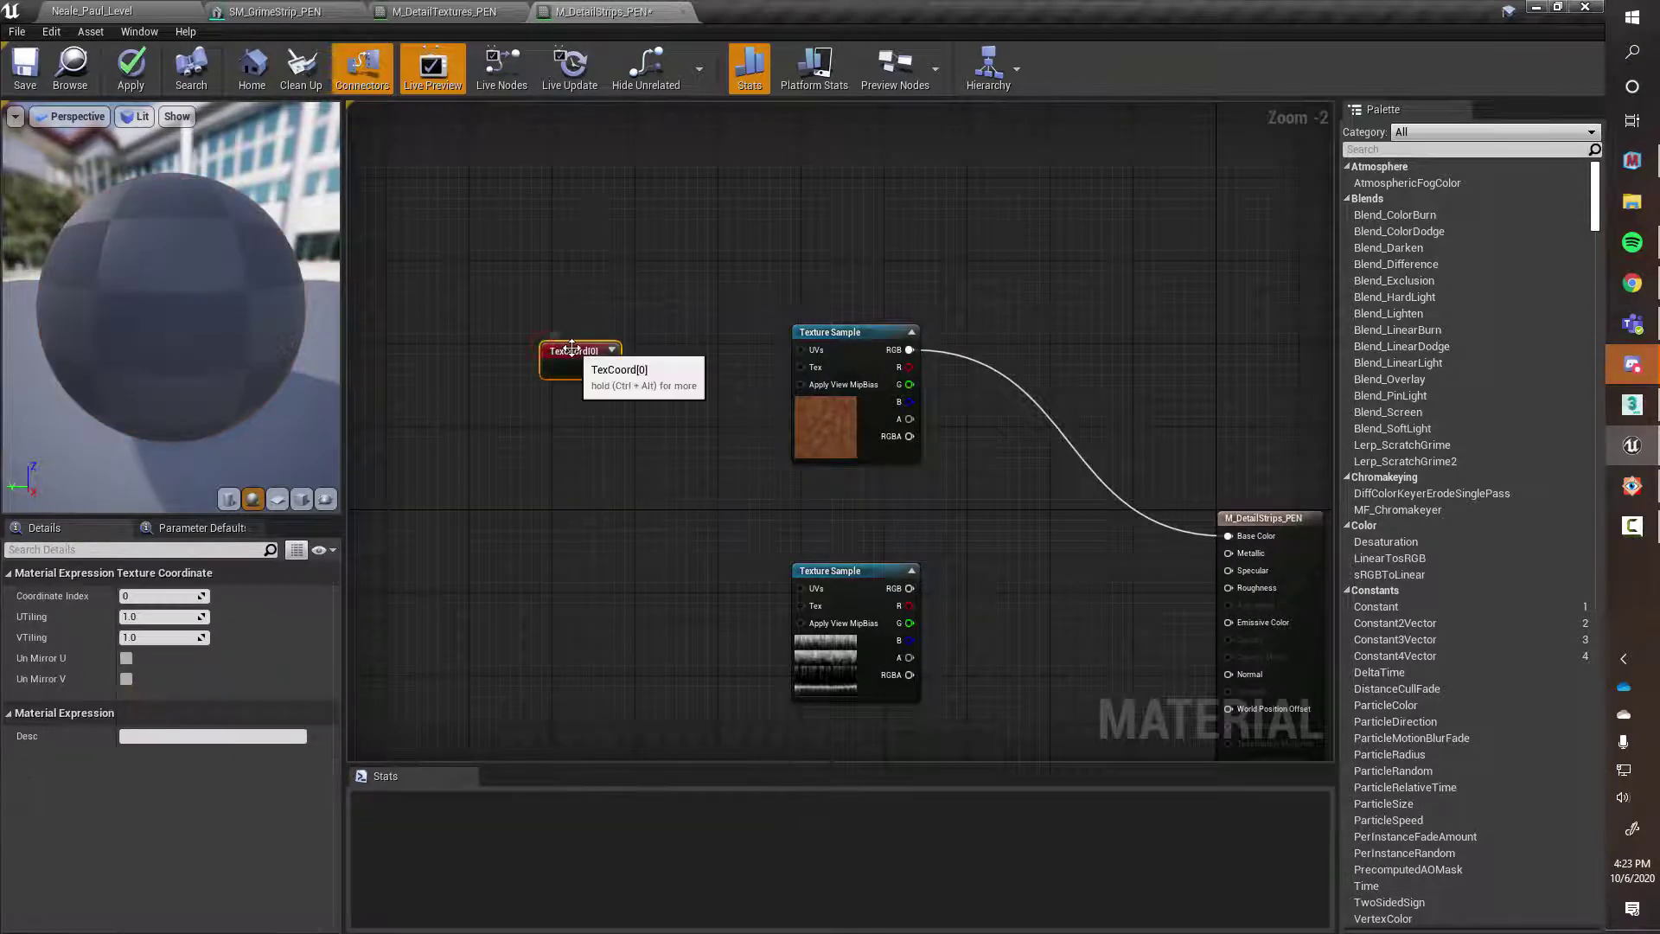
pyautogui.moveTo(571, 347); pyautogui.dragTo(500, 331)
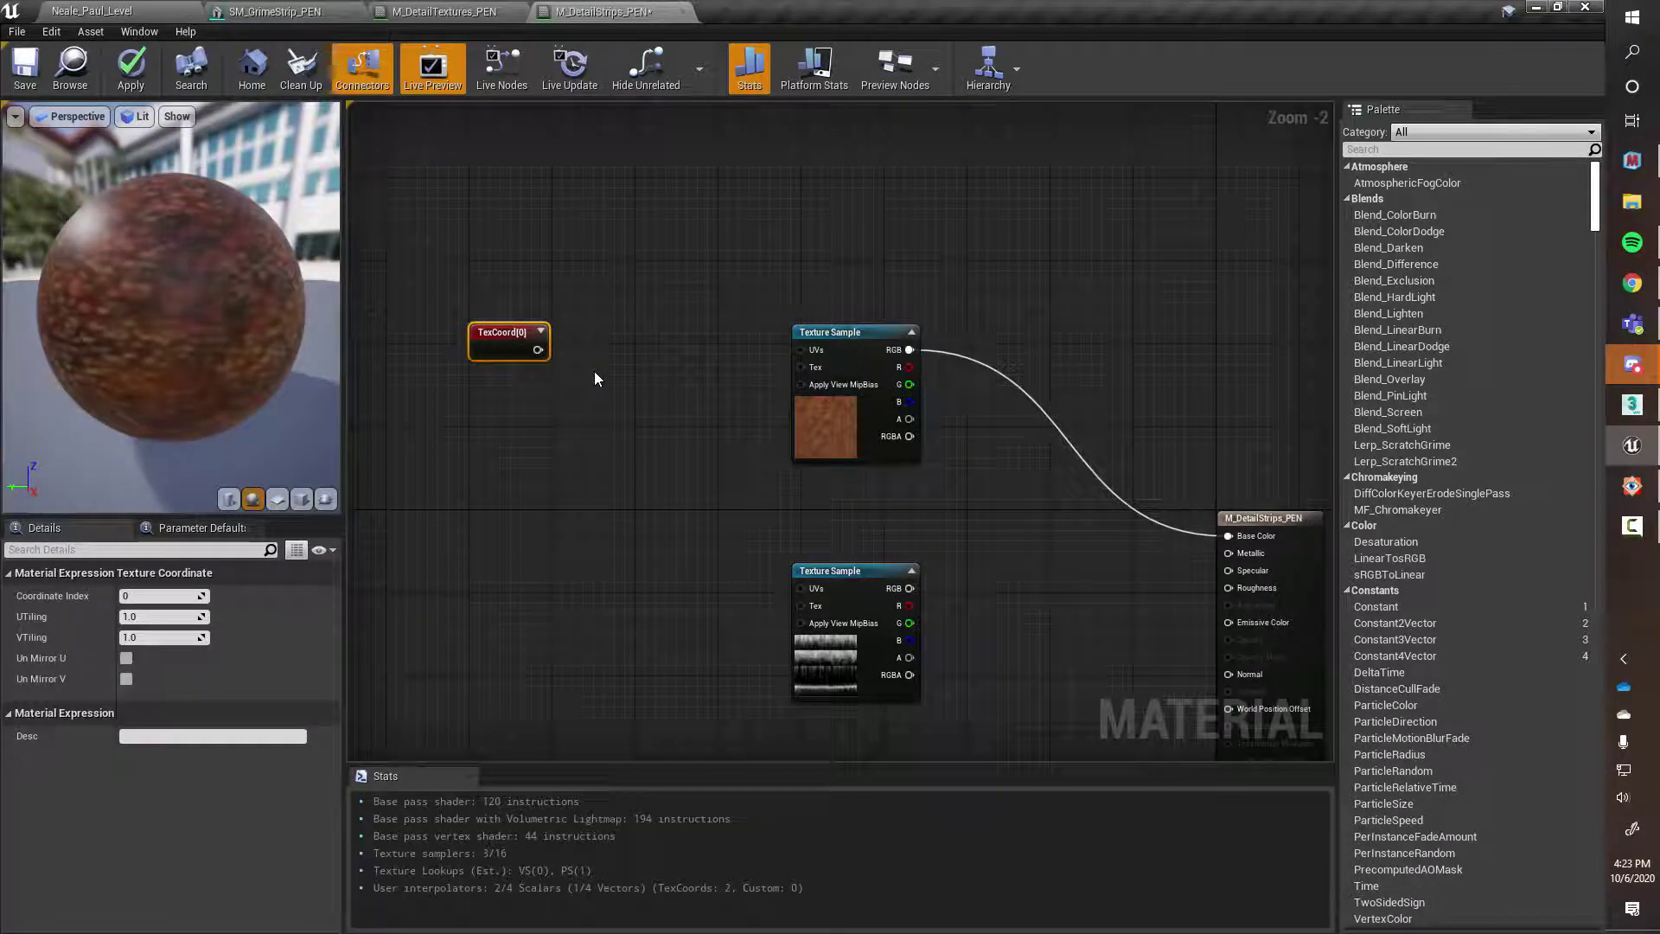
pyautogui.click(607, 359)
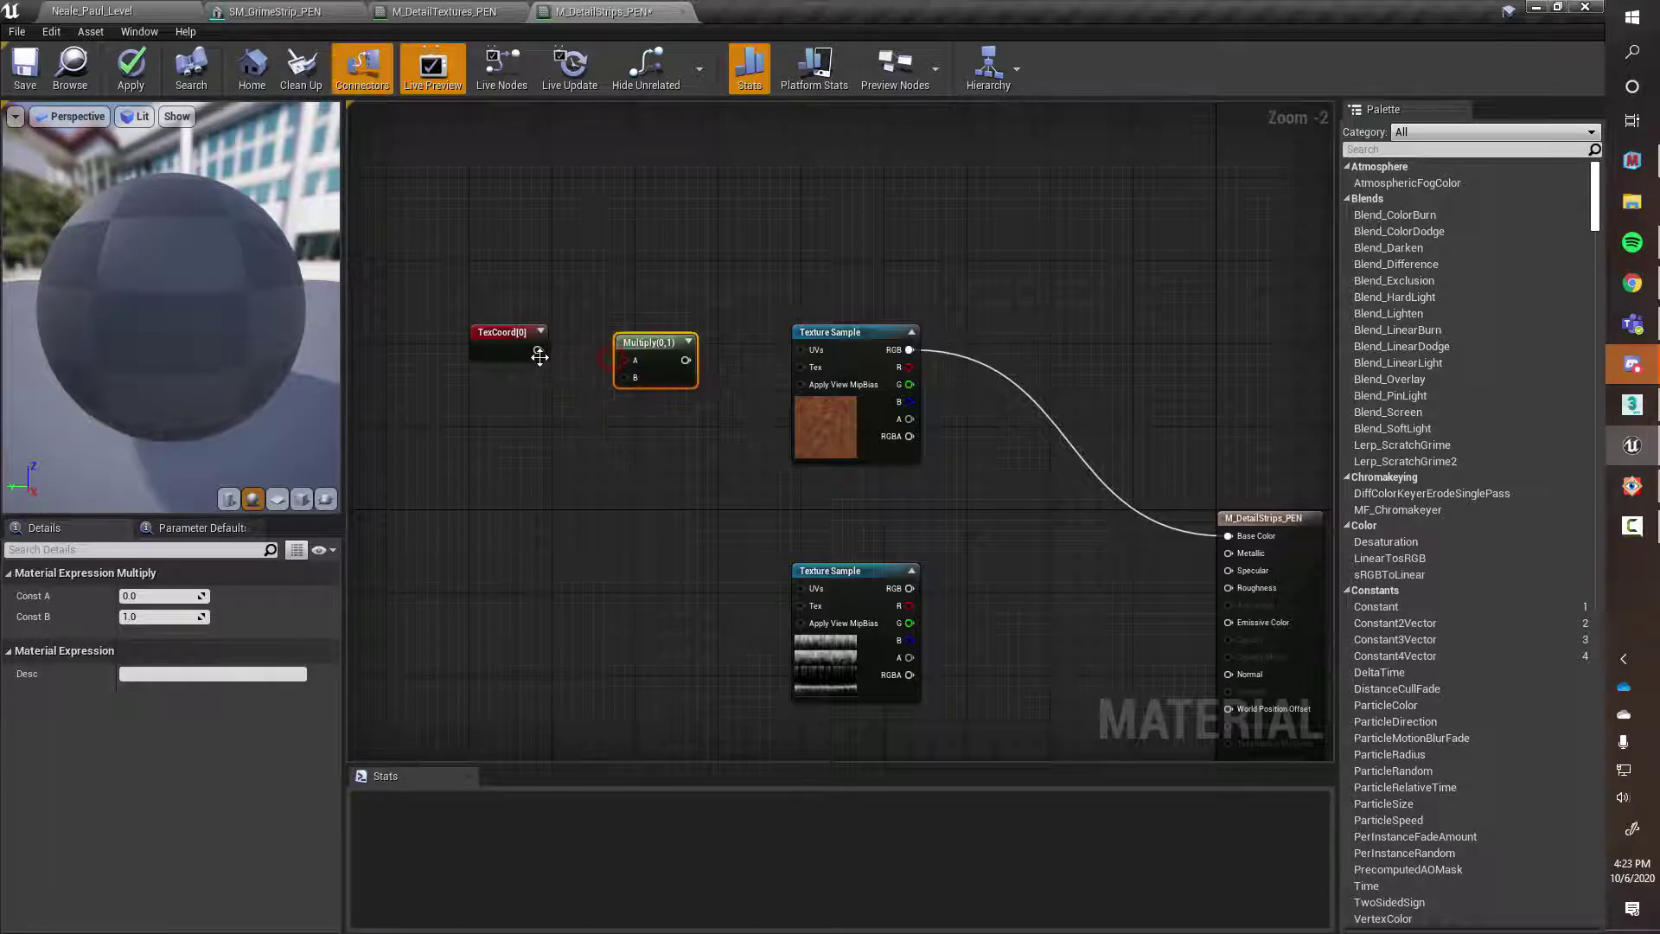
pyautogui.moveTo(538, 352); pyautogui.dragTo(637, 380)
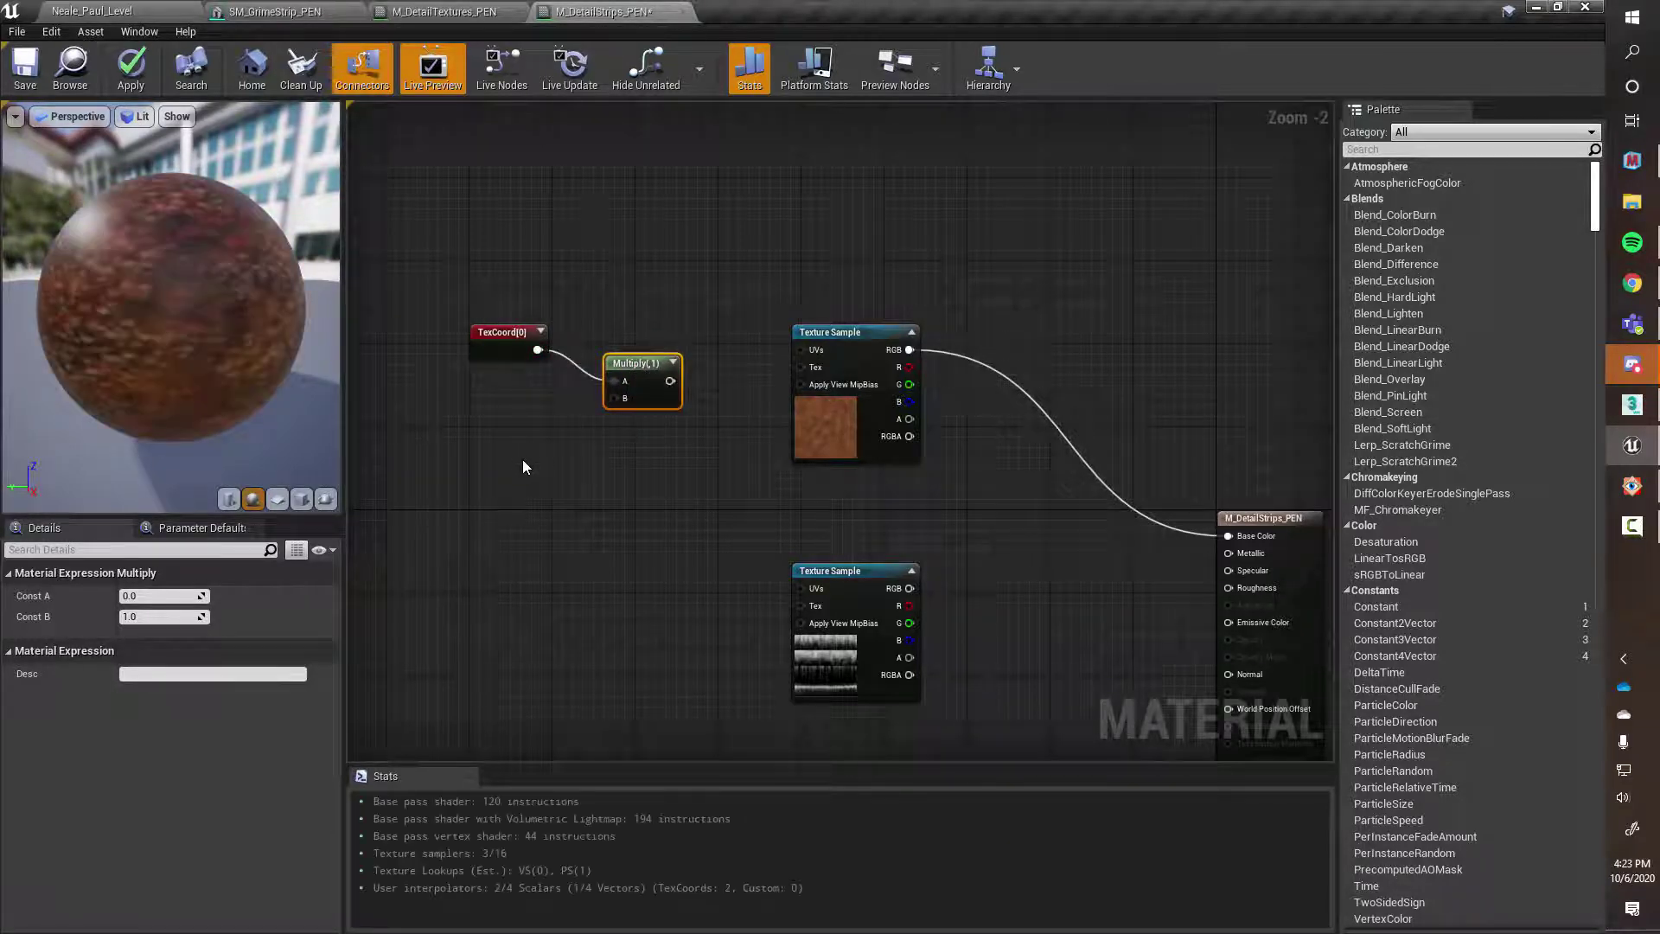
# Add two Constant nodes and stack them below the TexCoord node
pyautogui.click(471, 412)
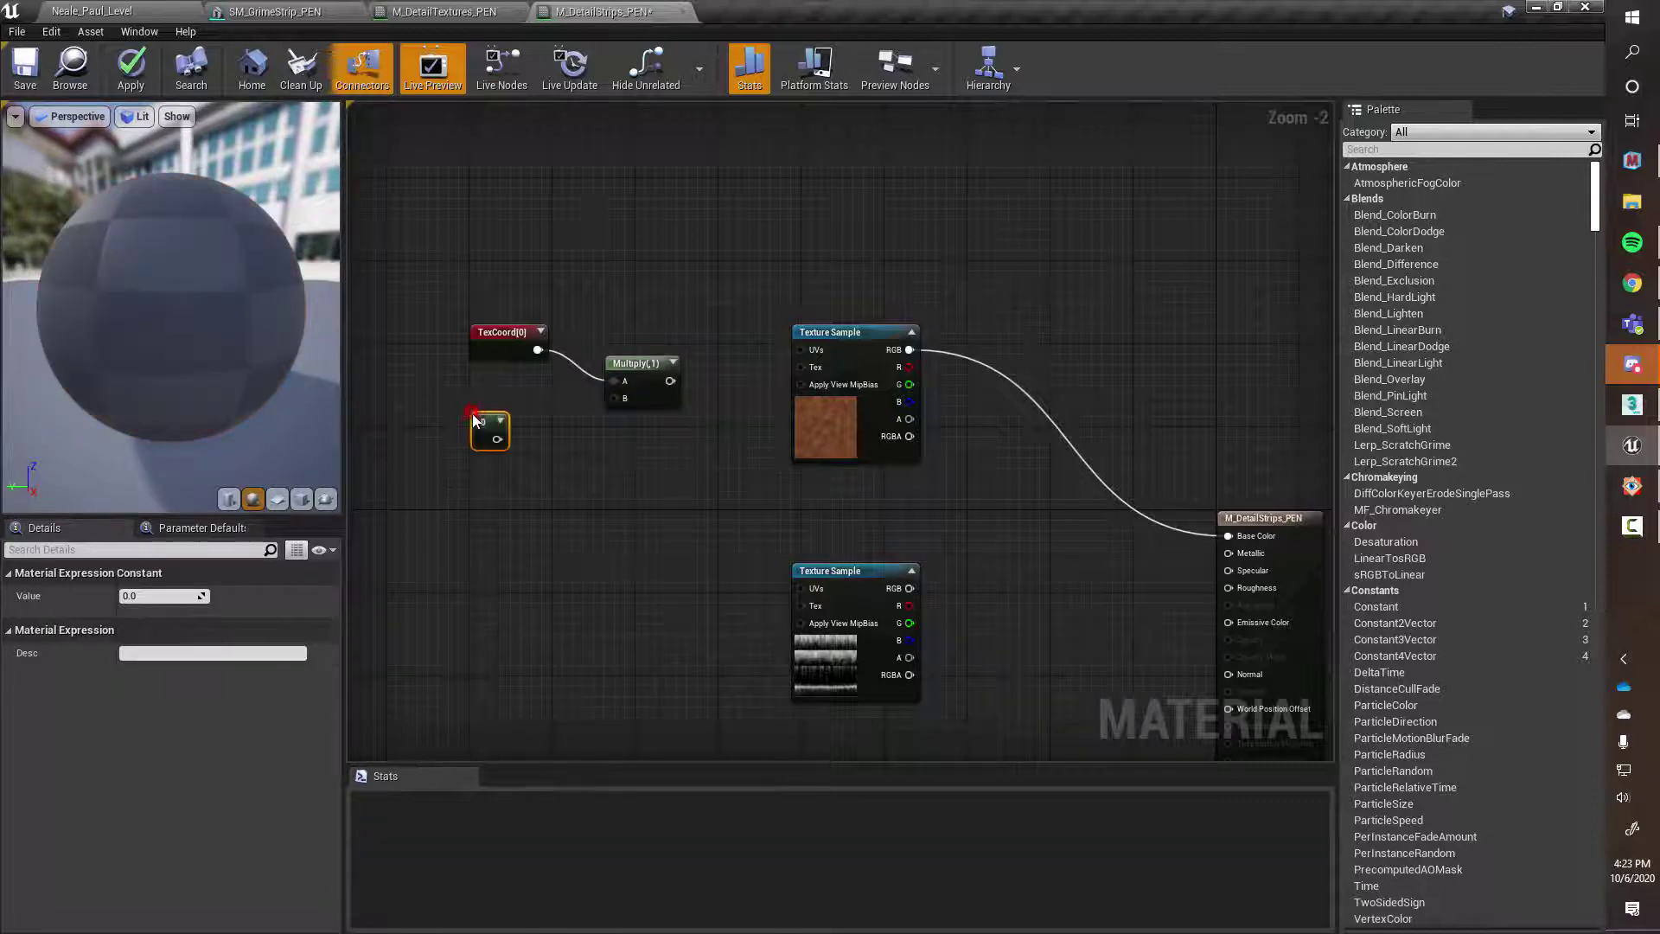
pyautogui.click(481, 469)
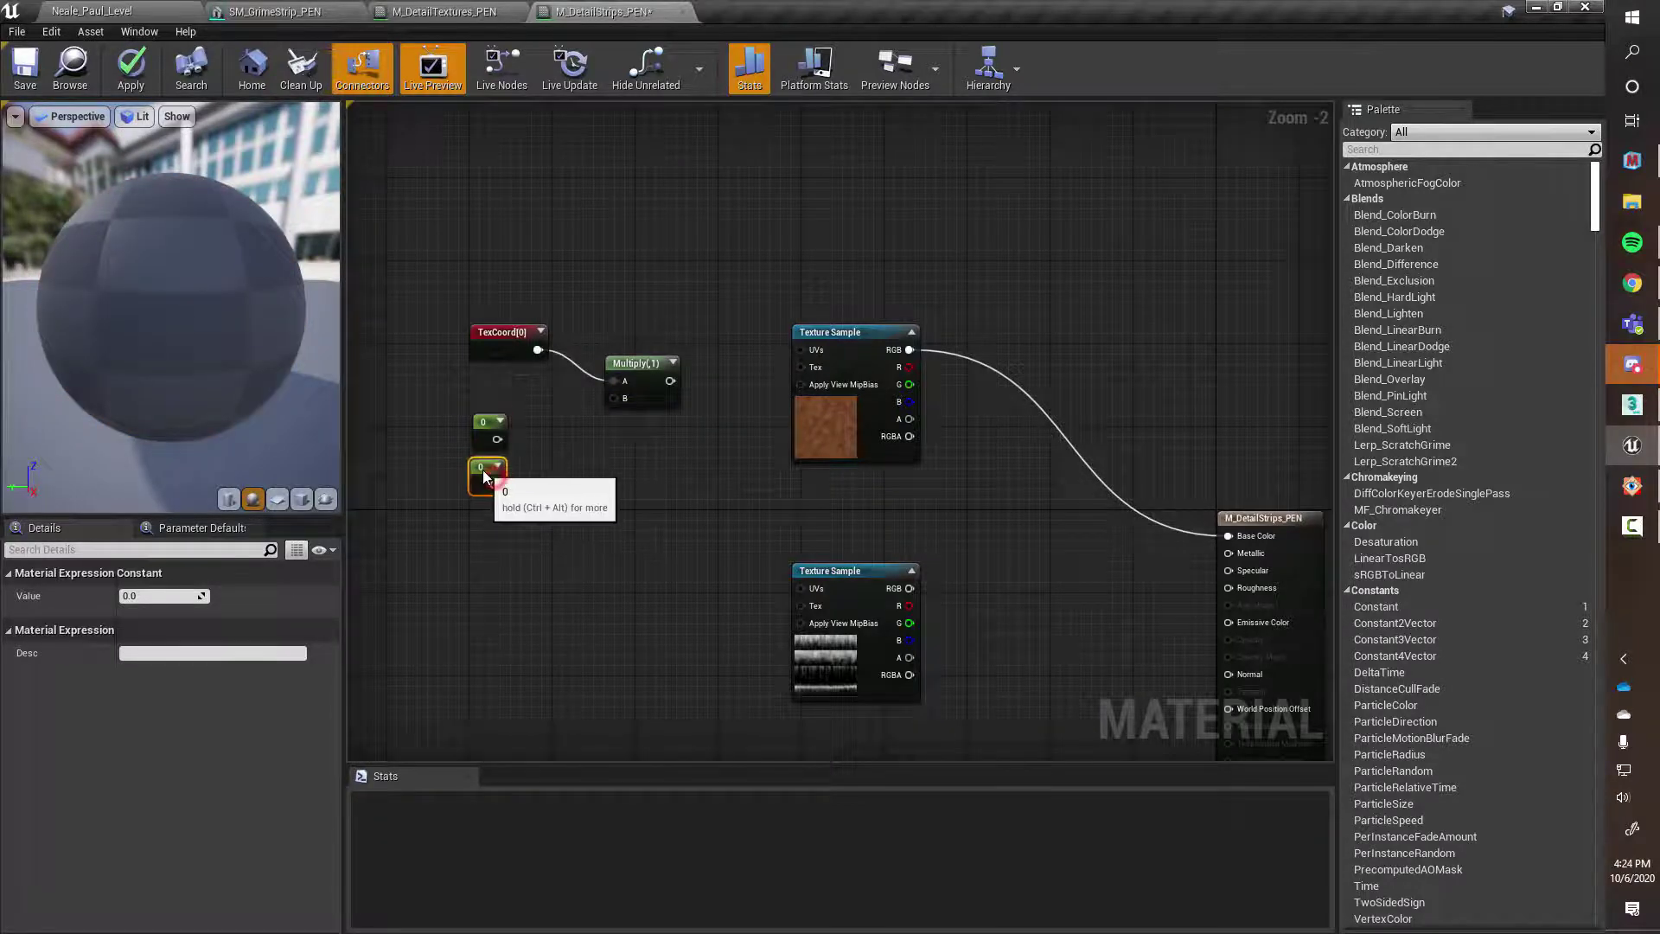
pyautogui.moveTo(489, 462); pyautogui.dragTo(474, 442)
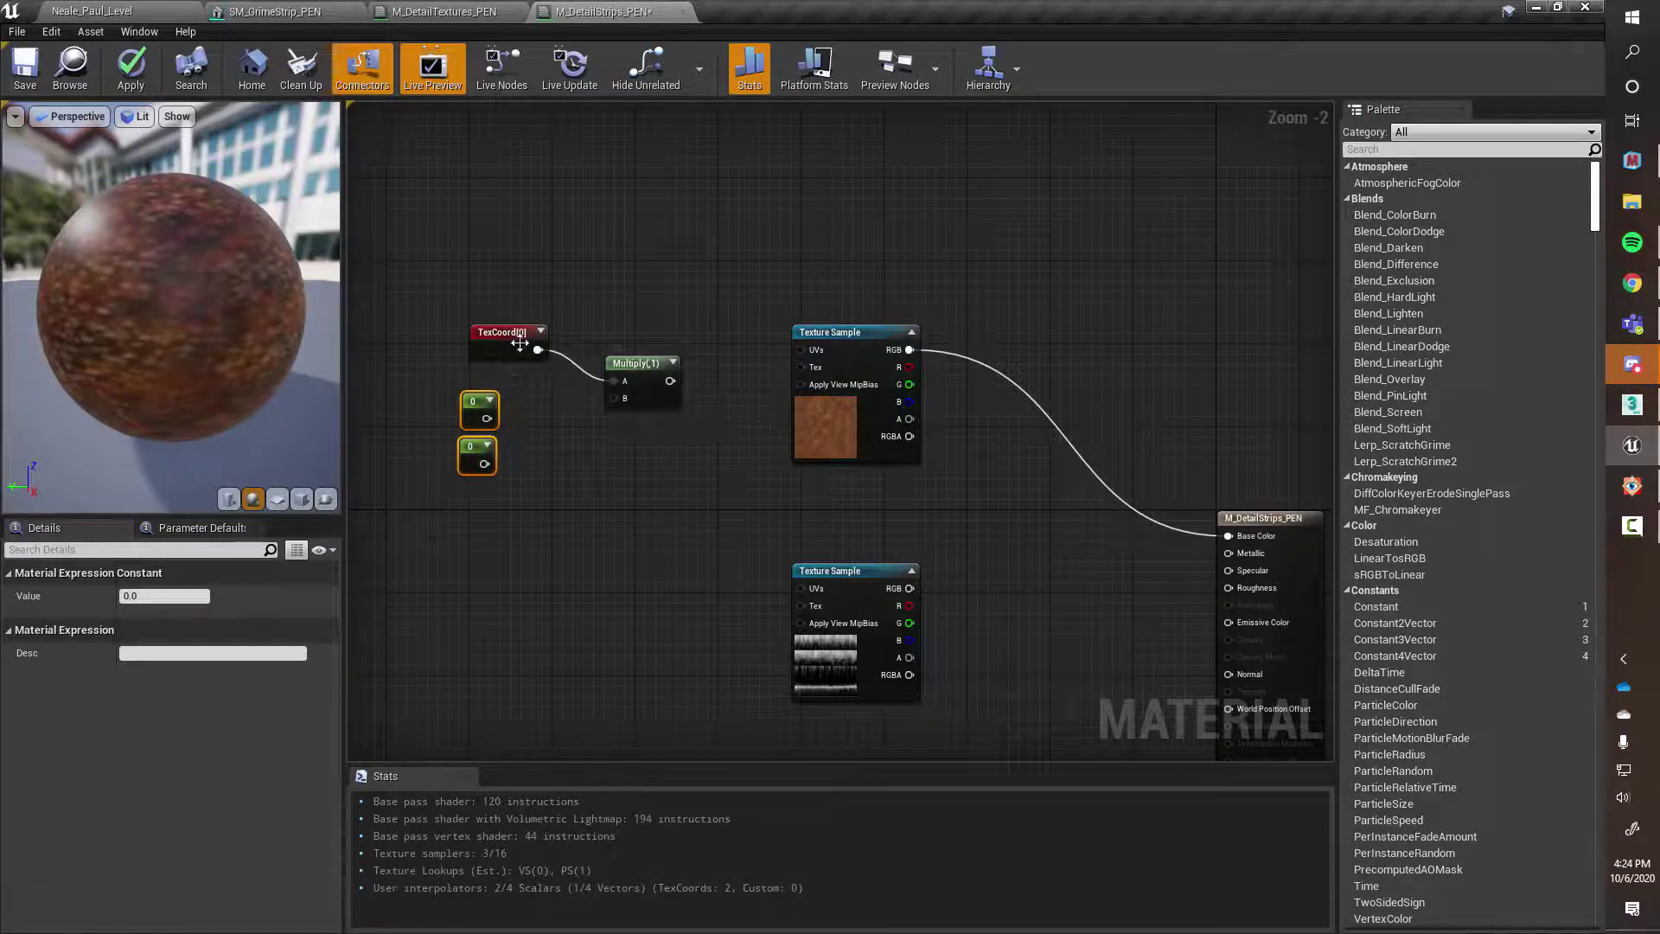
pyautogui.moveTo(508, 336); pyautogui.dragTo(508, 347)
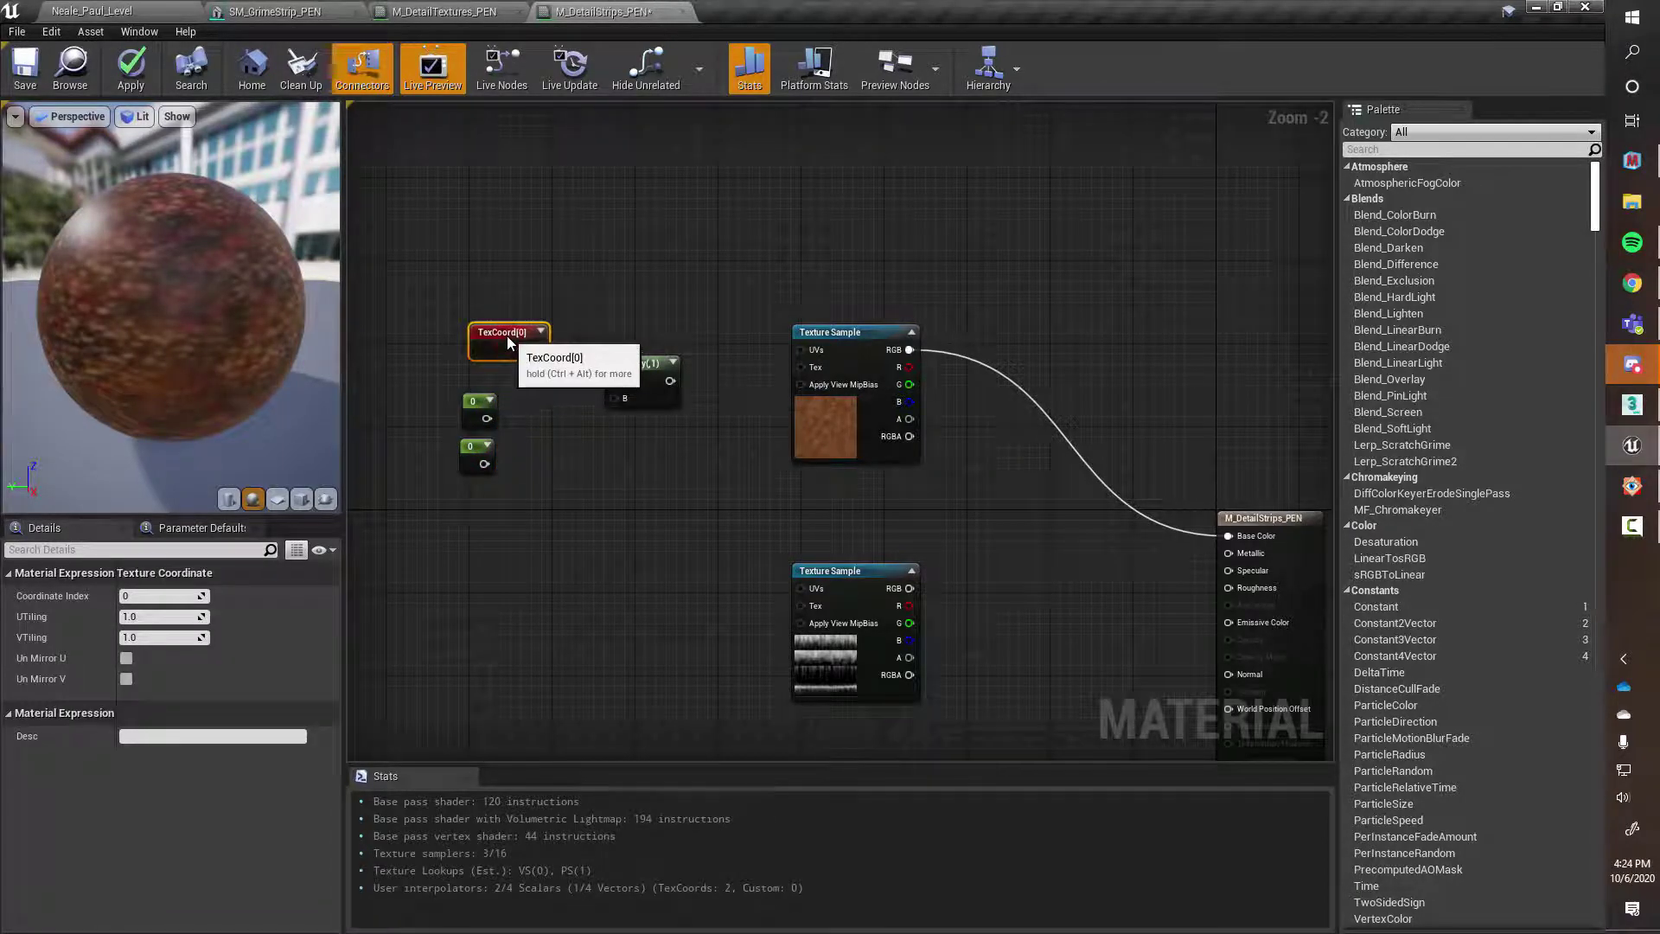
pyautogui.scroll(2, 576, 432)
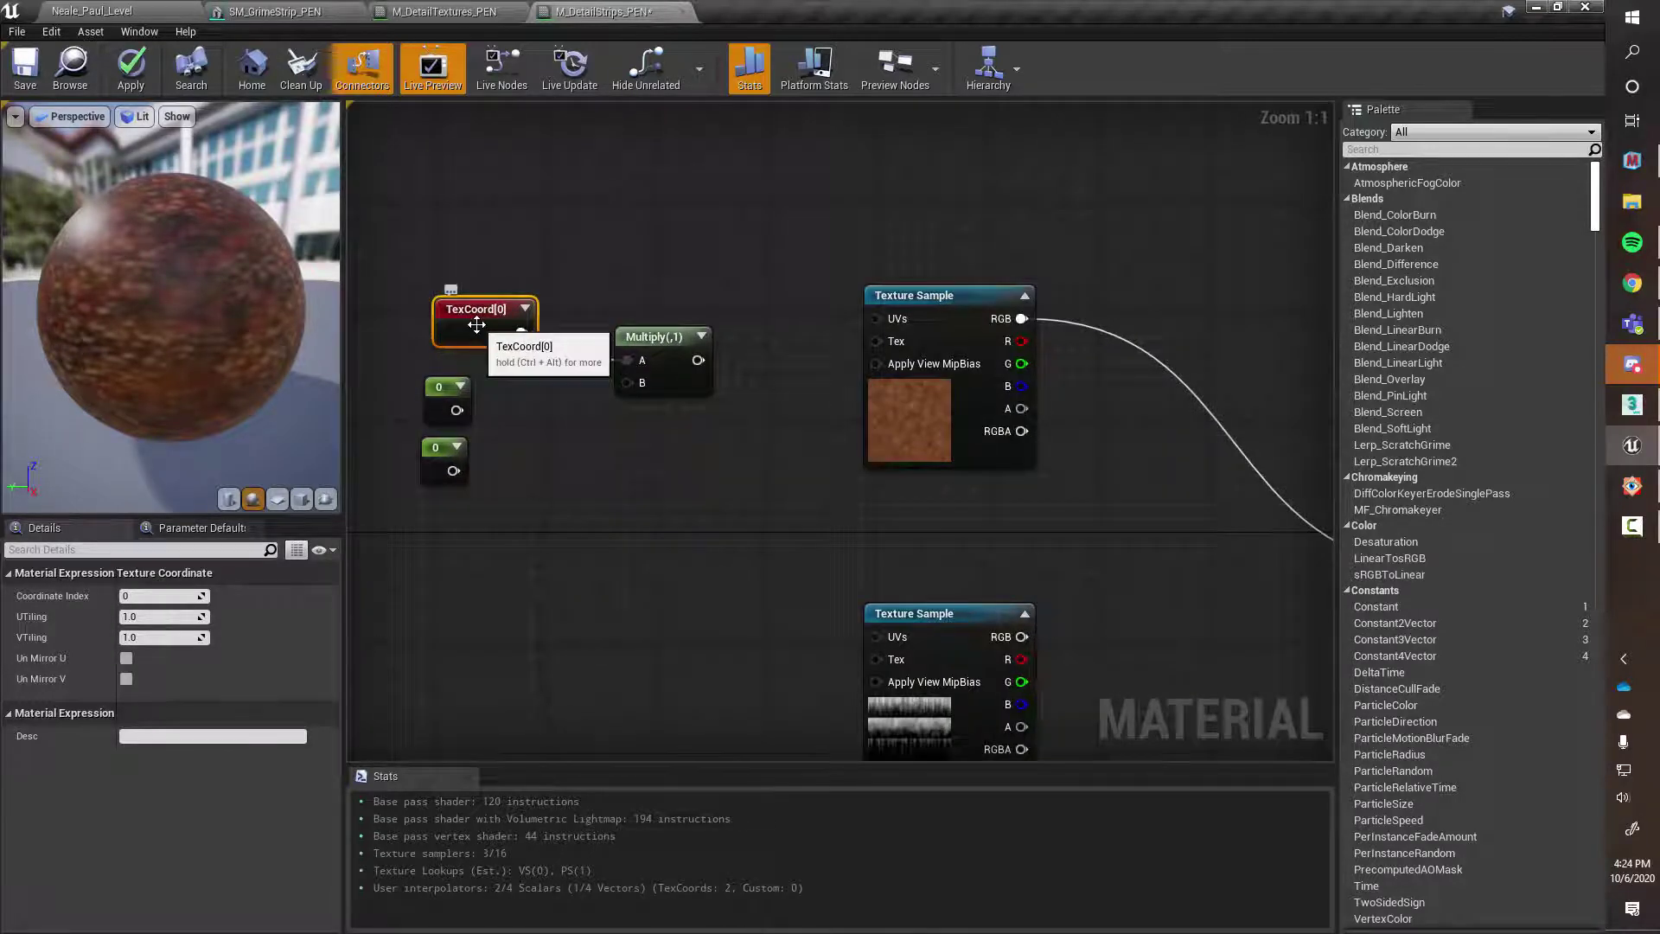
pyautogui.moveTo(428, 386); pyautogui.dragTo(428, 391)
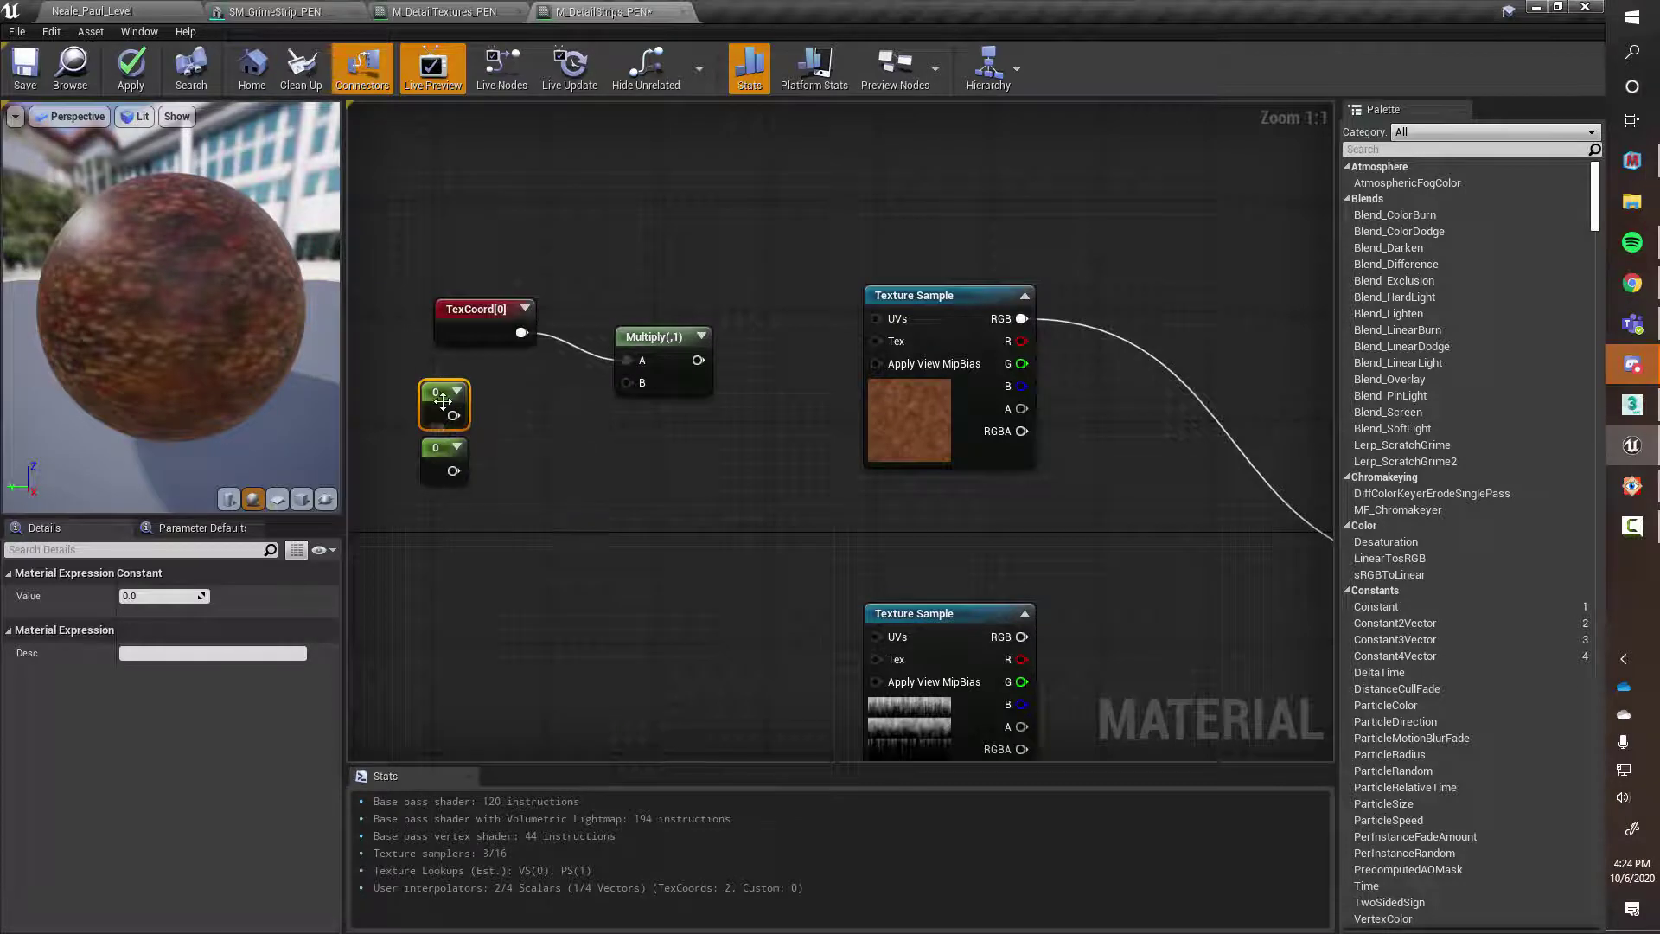
pyautogui.rightClick(515, 422)
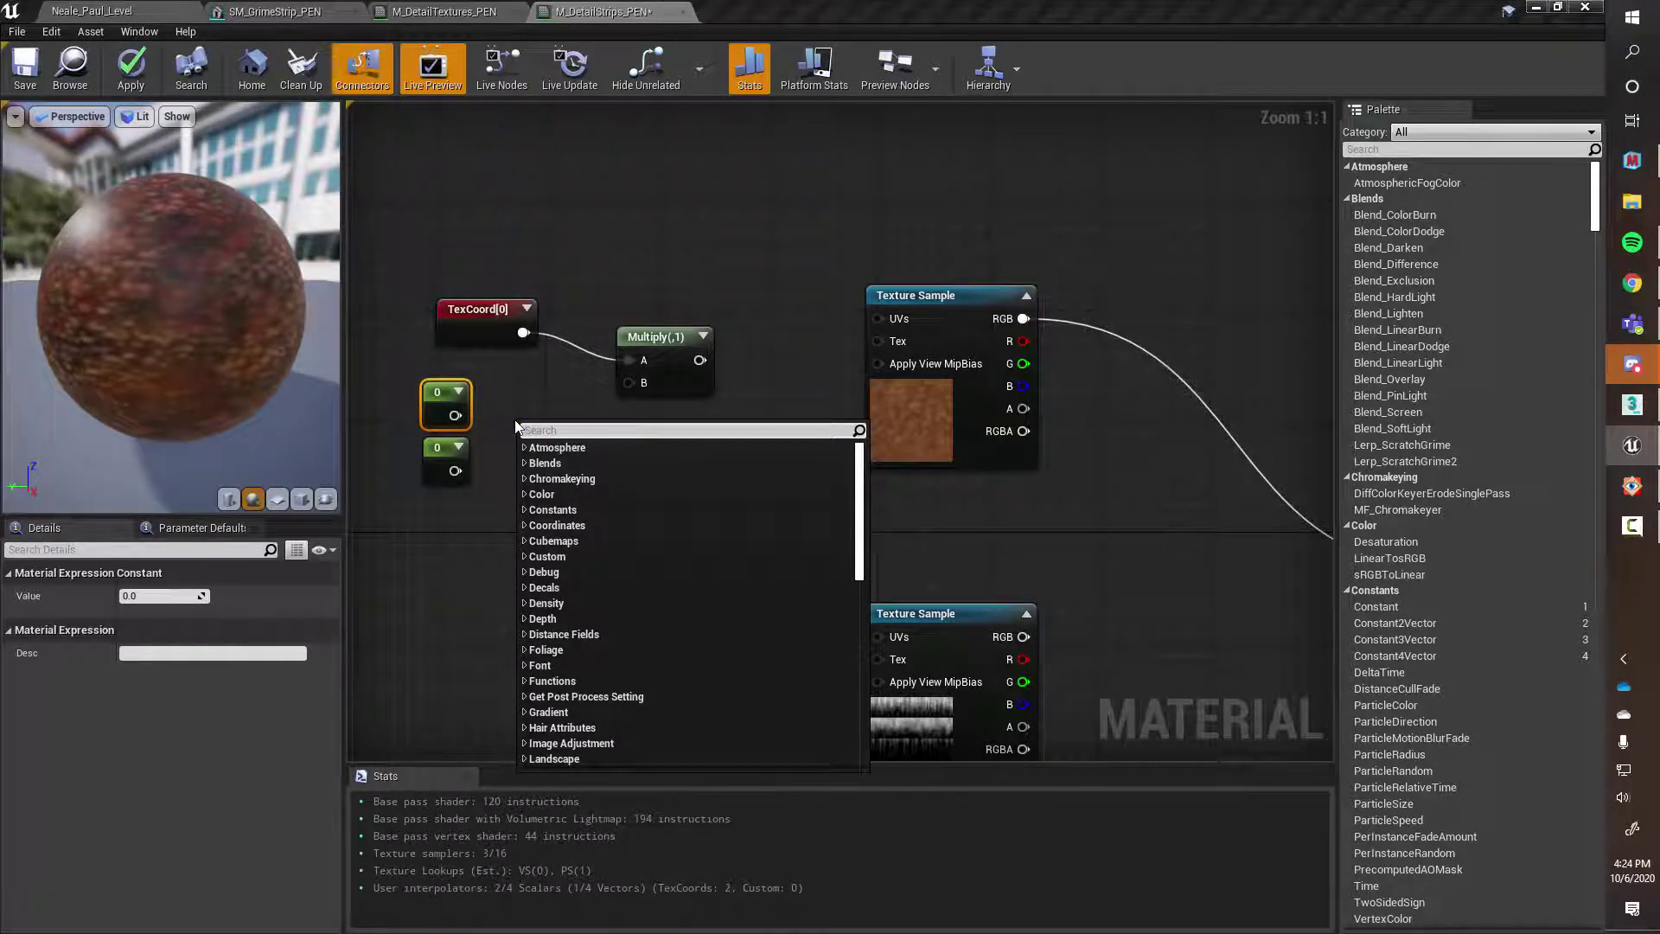
pyautogui.write('ve')
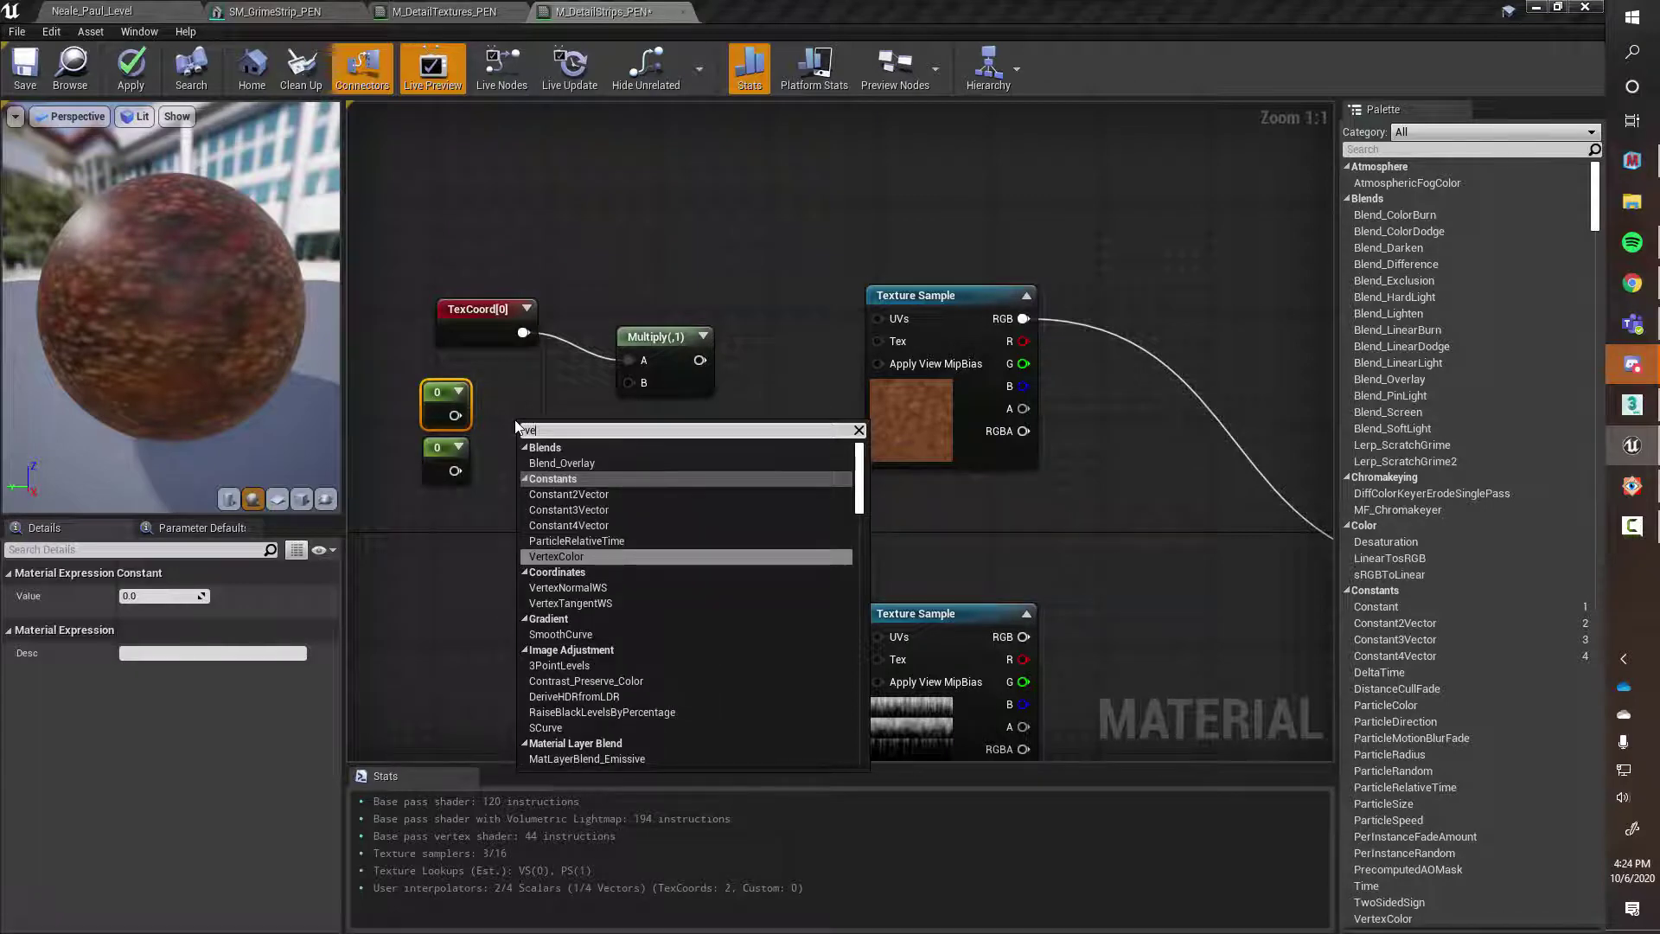
pyautogui.write('cto')
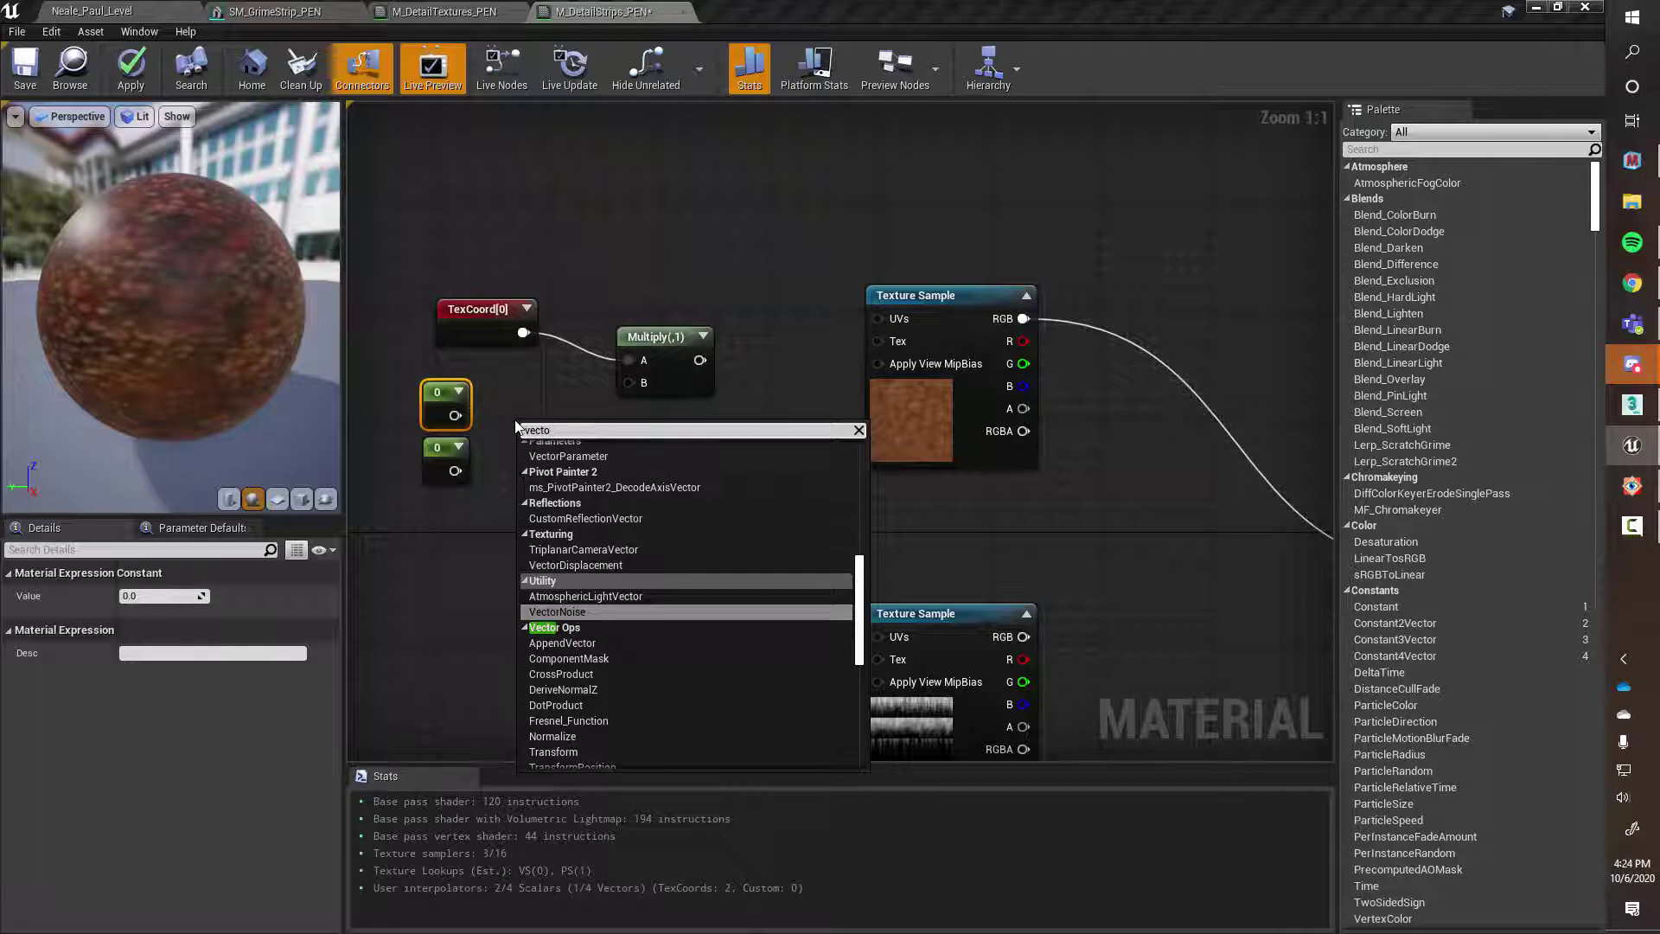
pyautogui.click(534, 386)
pyautogui.click(535, 386)
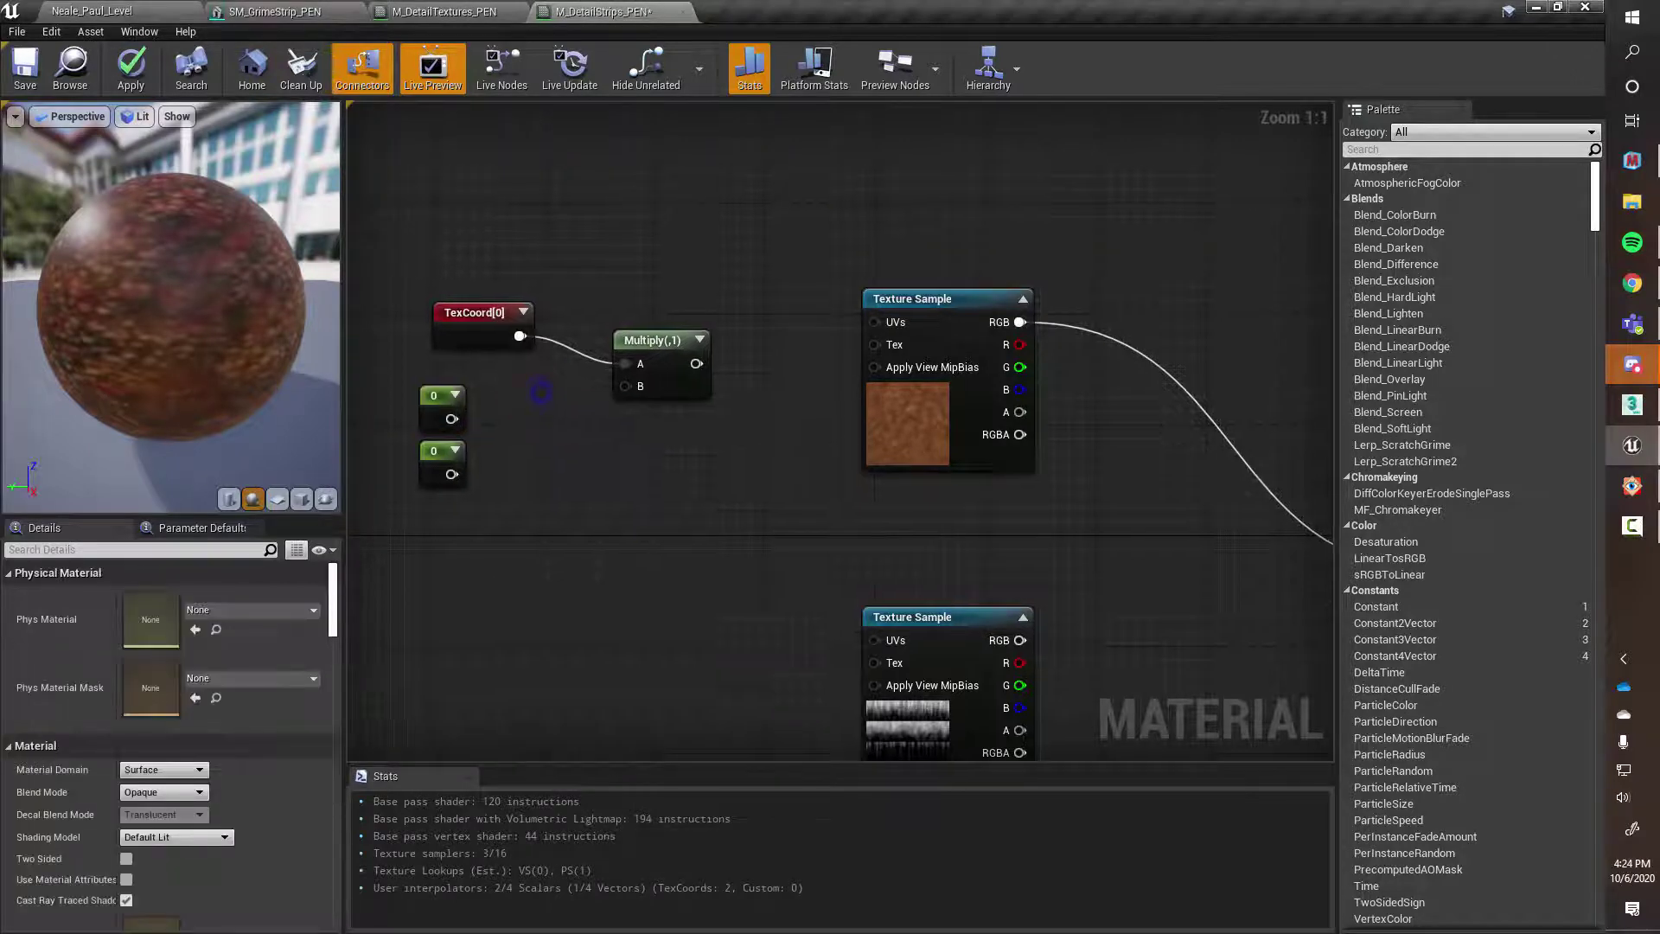
# Add an AppendVector node and place it beside the two Constant nodes, below the TexCoord node
pyautogui.rightClick(538, 397)
pyautogui.write('appen')
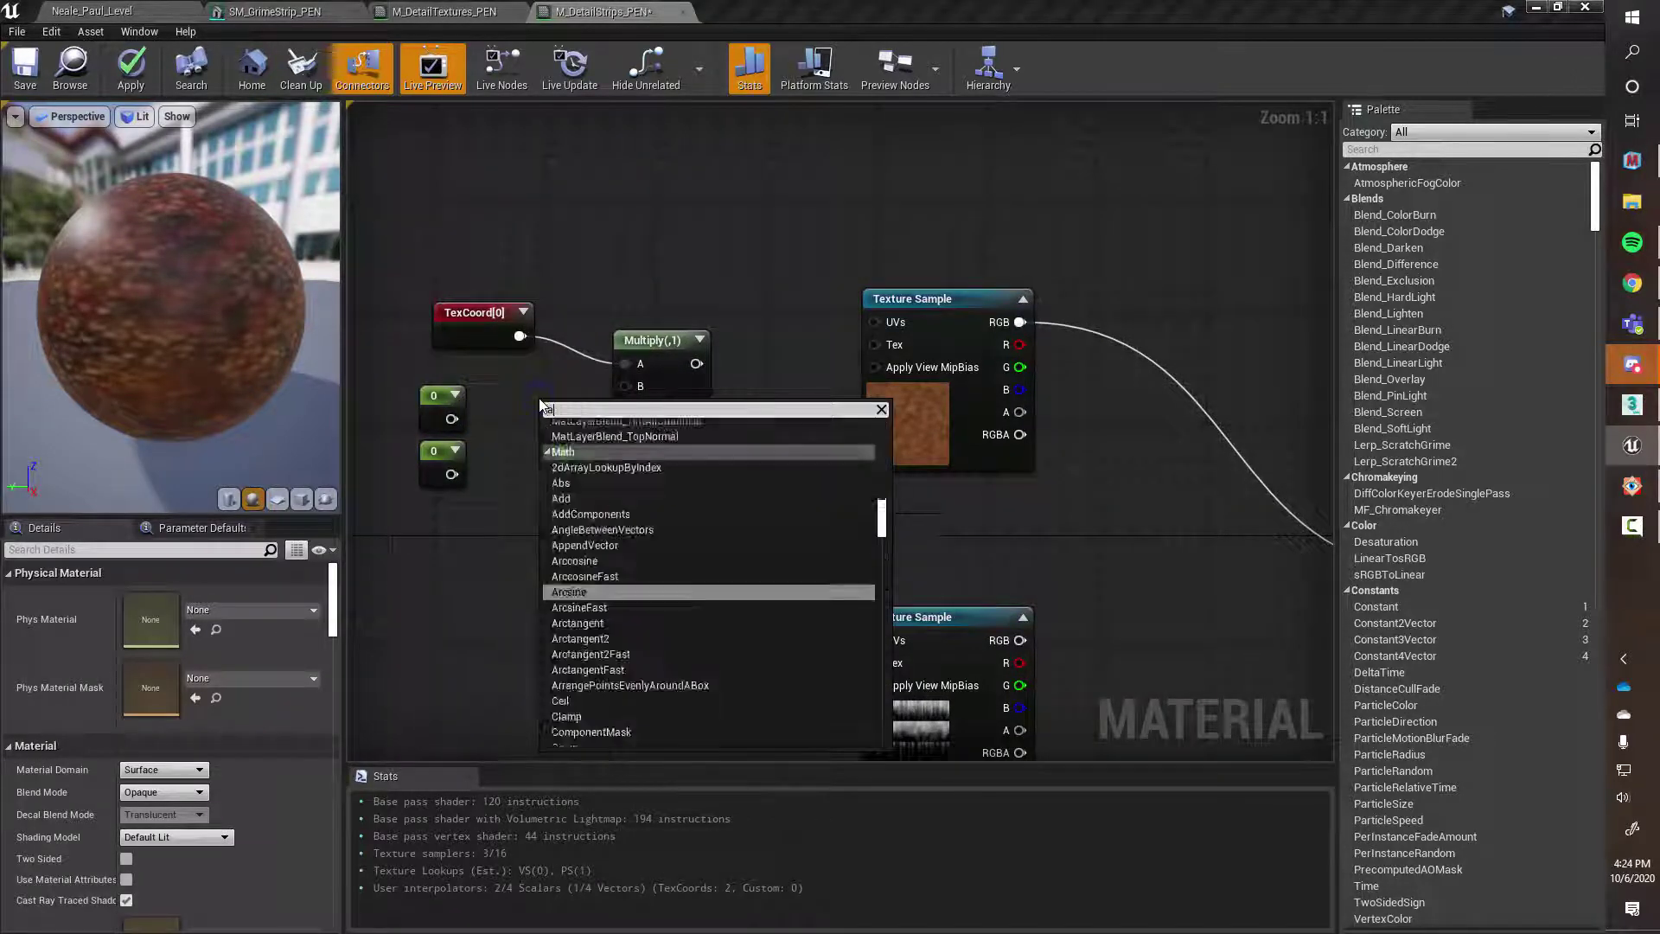
pyautogui.press('Up')
pyautogui.press('Up')
pyautogui.press('Up')
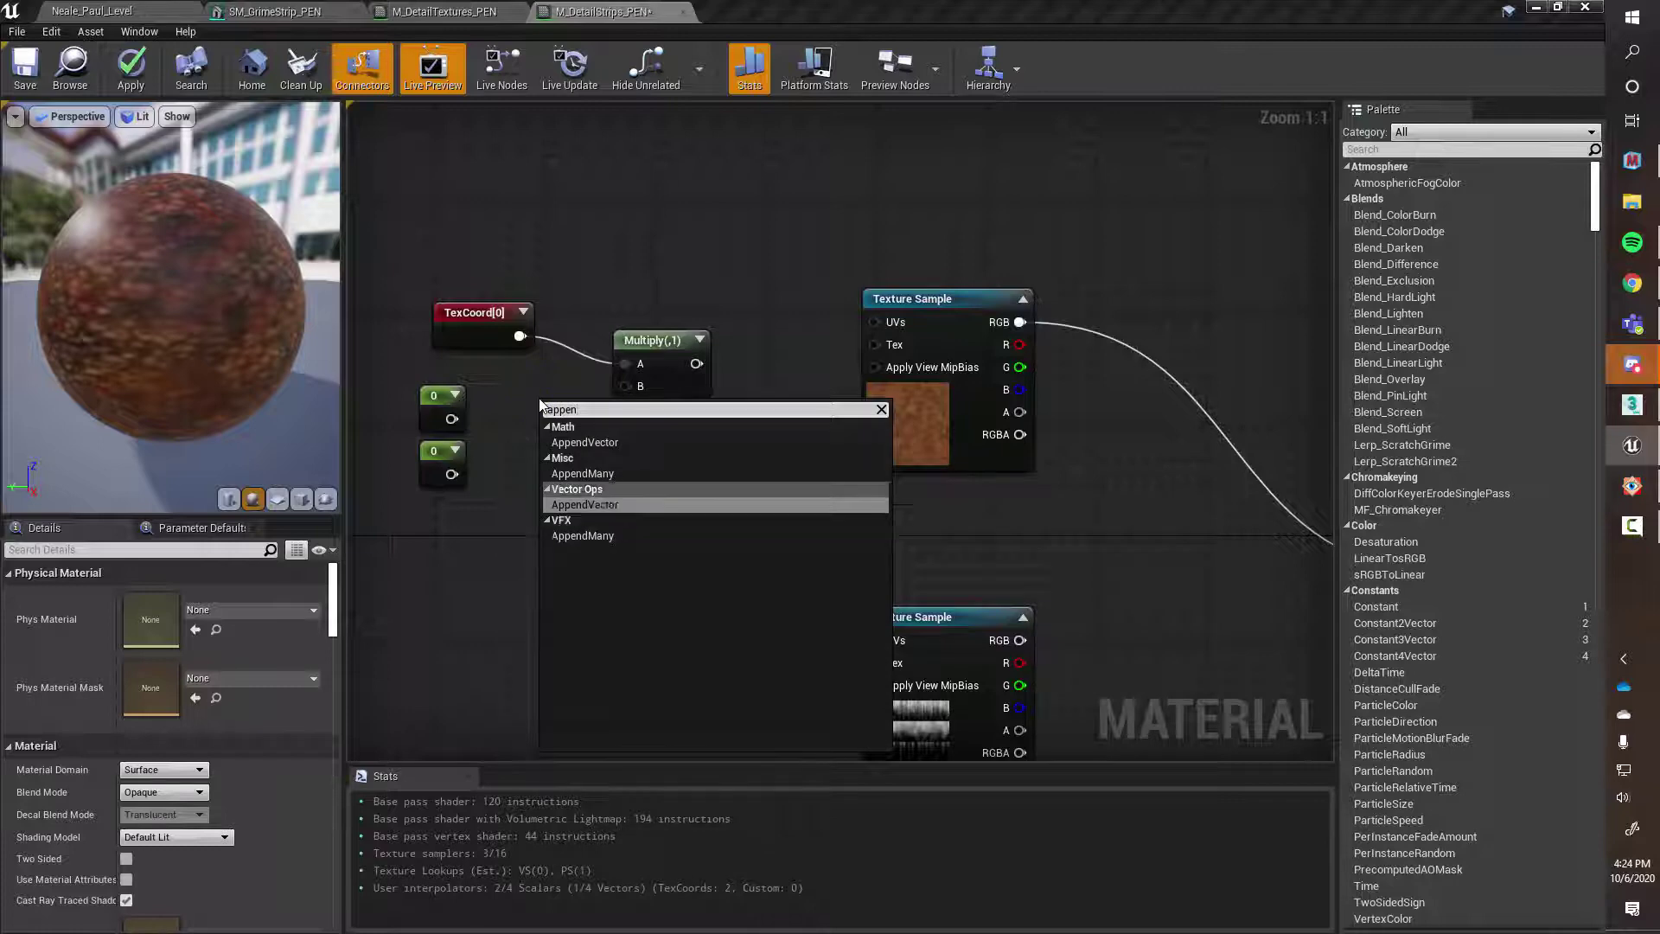
pyautogui.press('Return')
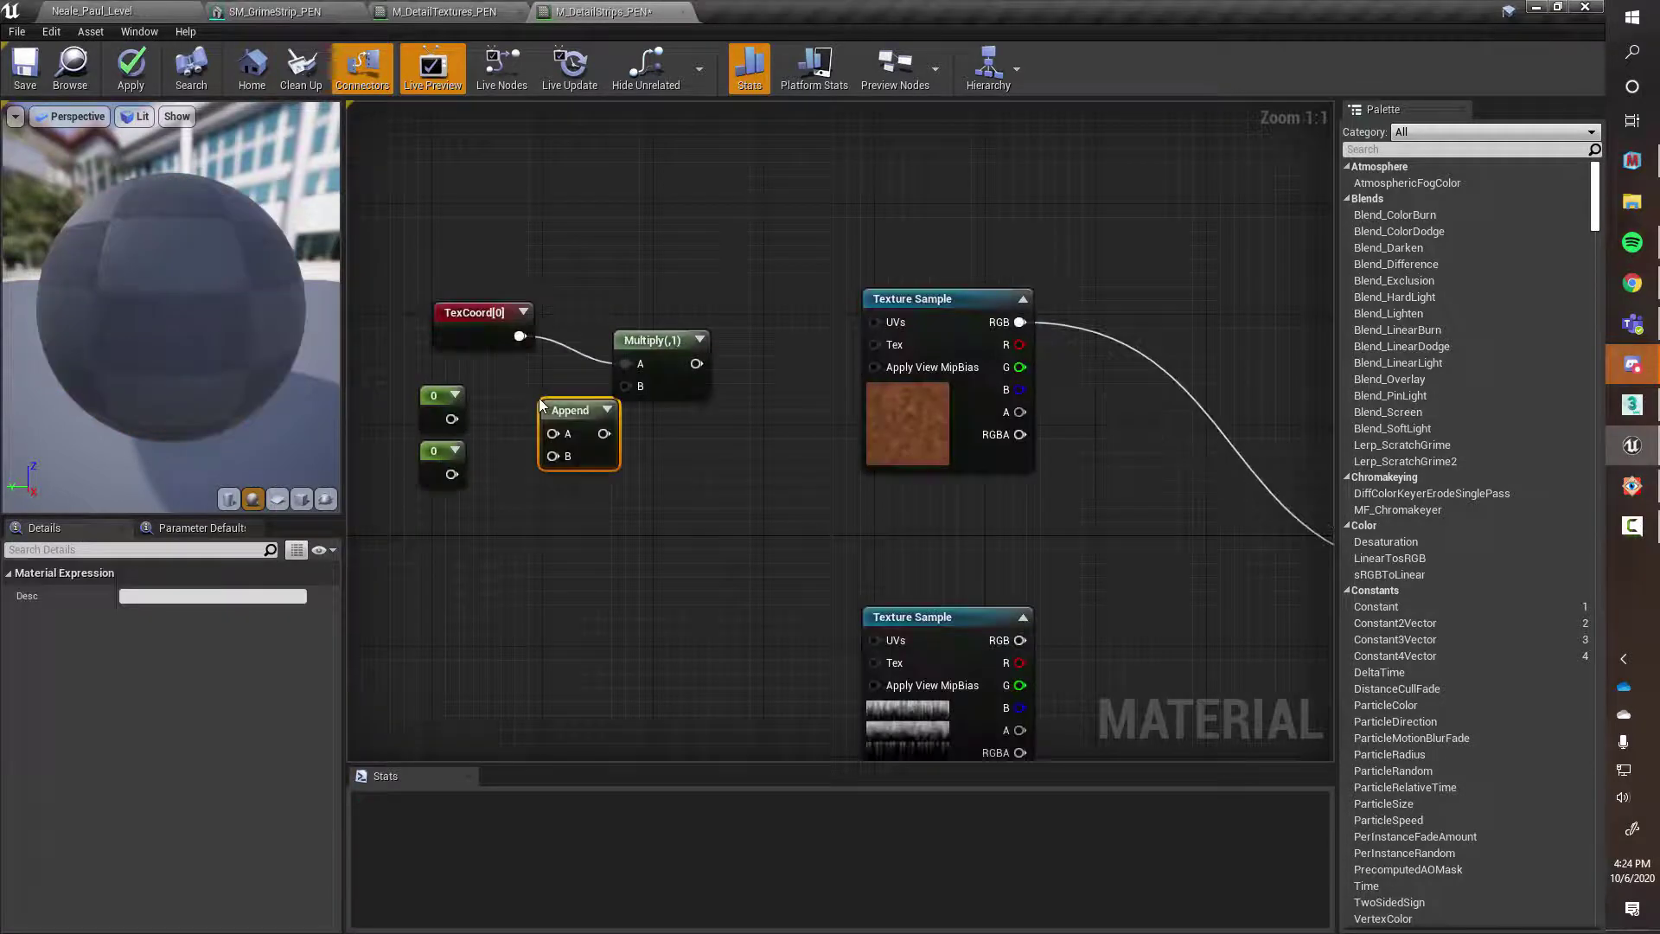
pyautogui.moveTo(558, 419); pyautogui.dragTo(518, 405)
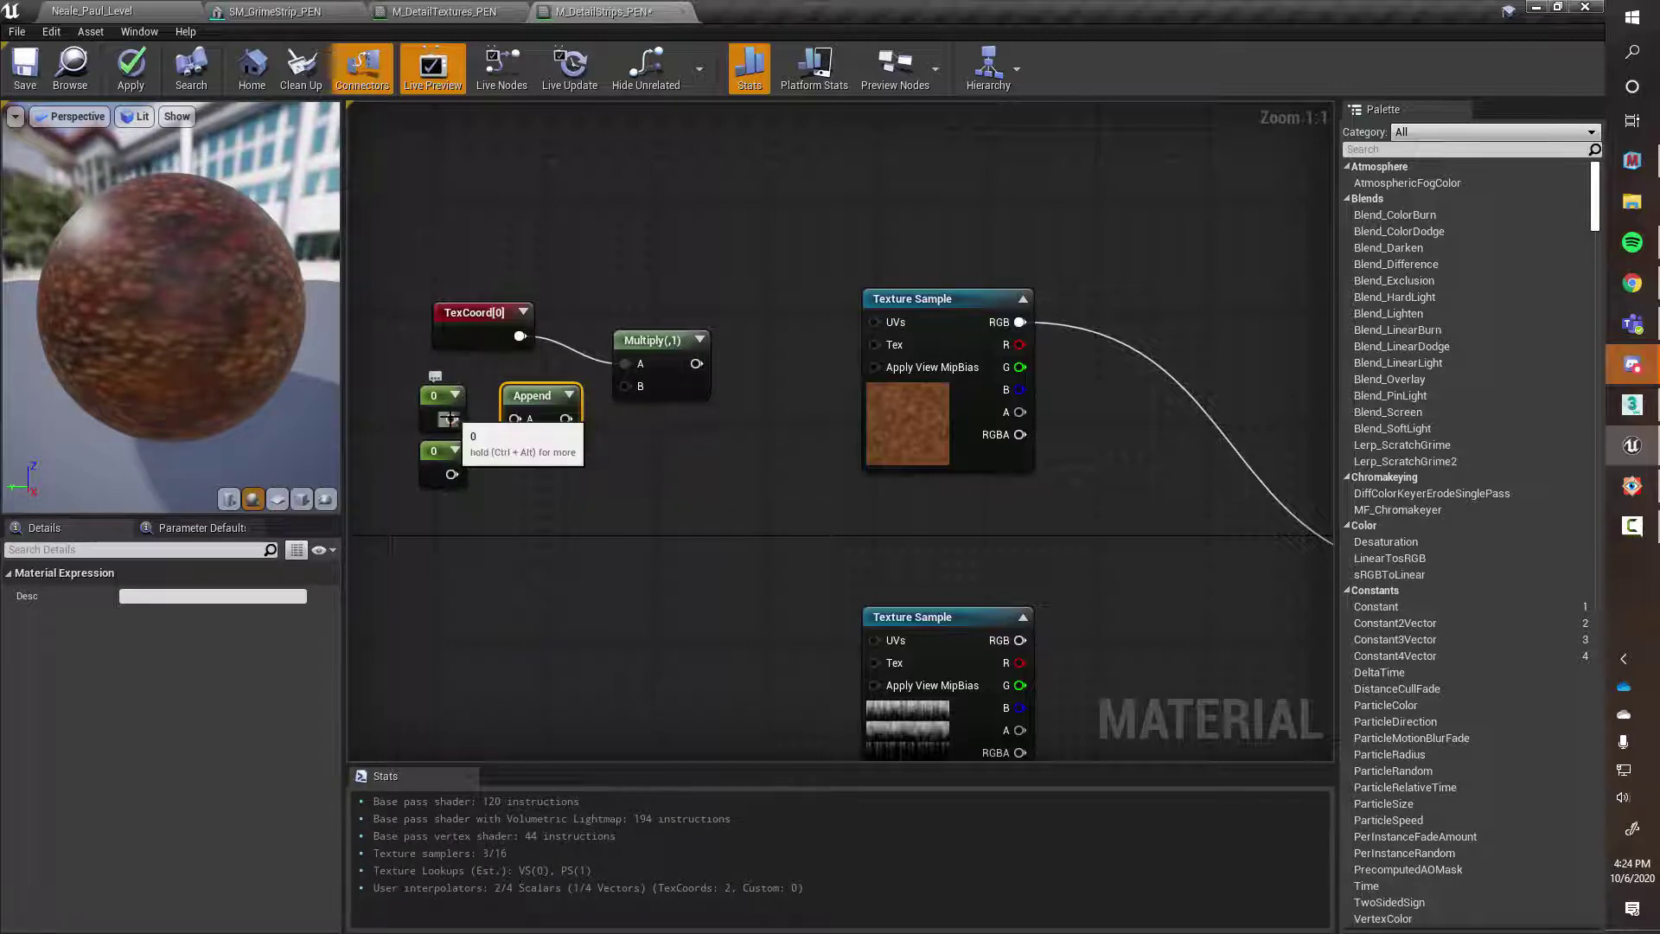
# Connect the two constants to the Append node's A and B inputs and its output to the Multiply's B input
pyautogui.moveTo(451, 419); pyautogui.dragTo(517, 420)
pyautogui.moveTo(452, 474); pyautogui.dragTo(516, 443)
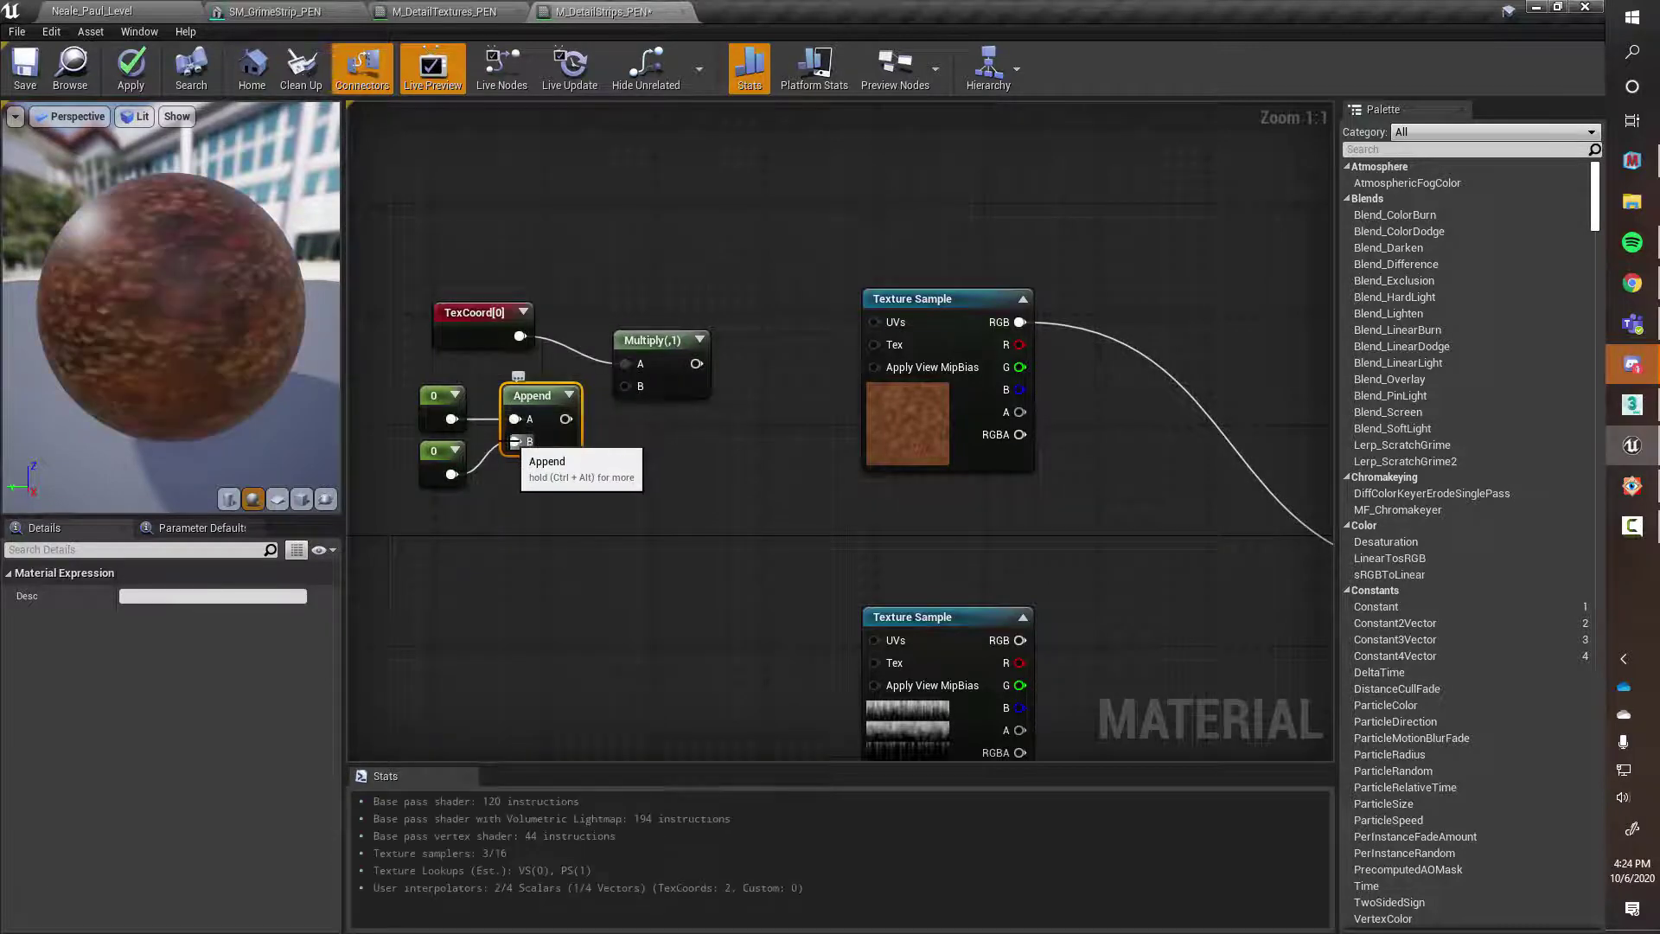
pyautogui.moveTo(504, 436); pyautogui.dragTo(625, 386)
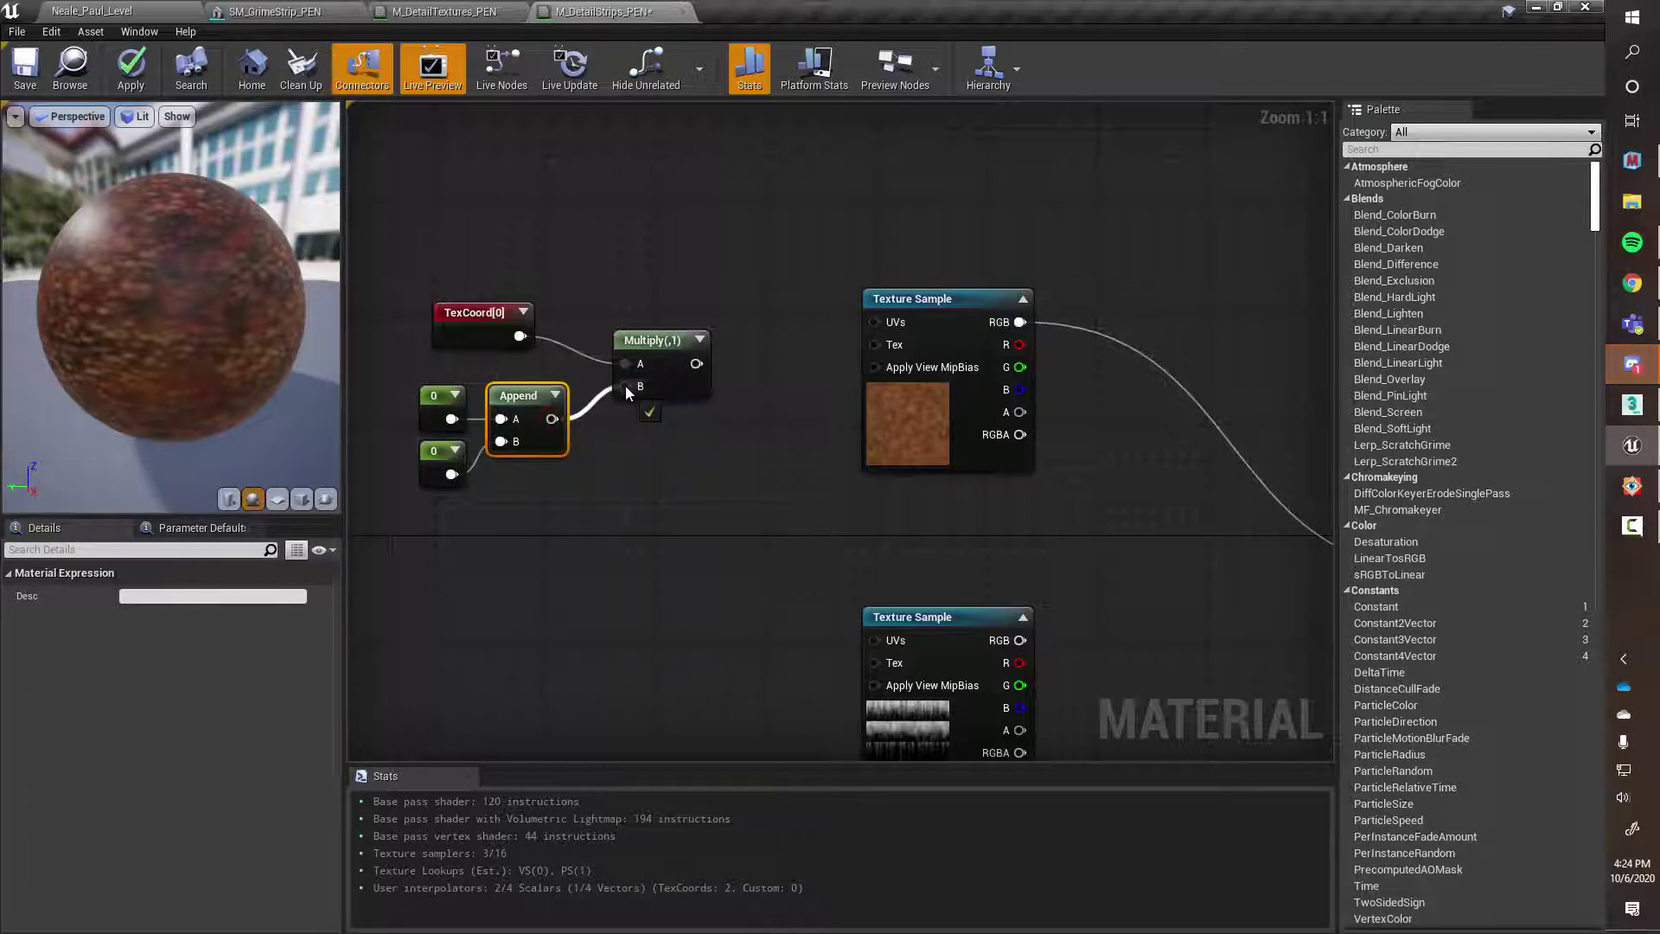
# Set the value of both Constant nodes feeding the Append node to 1
pyautogui.click(437, 421)
pyautogui.click(165, 595)
pyautogui.write('1')
pyautogui.press('Return')
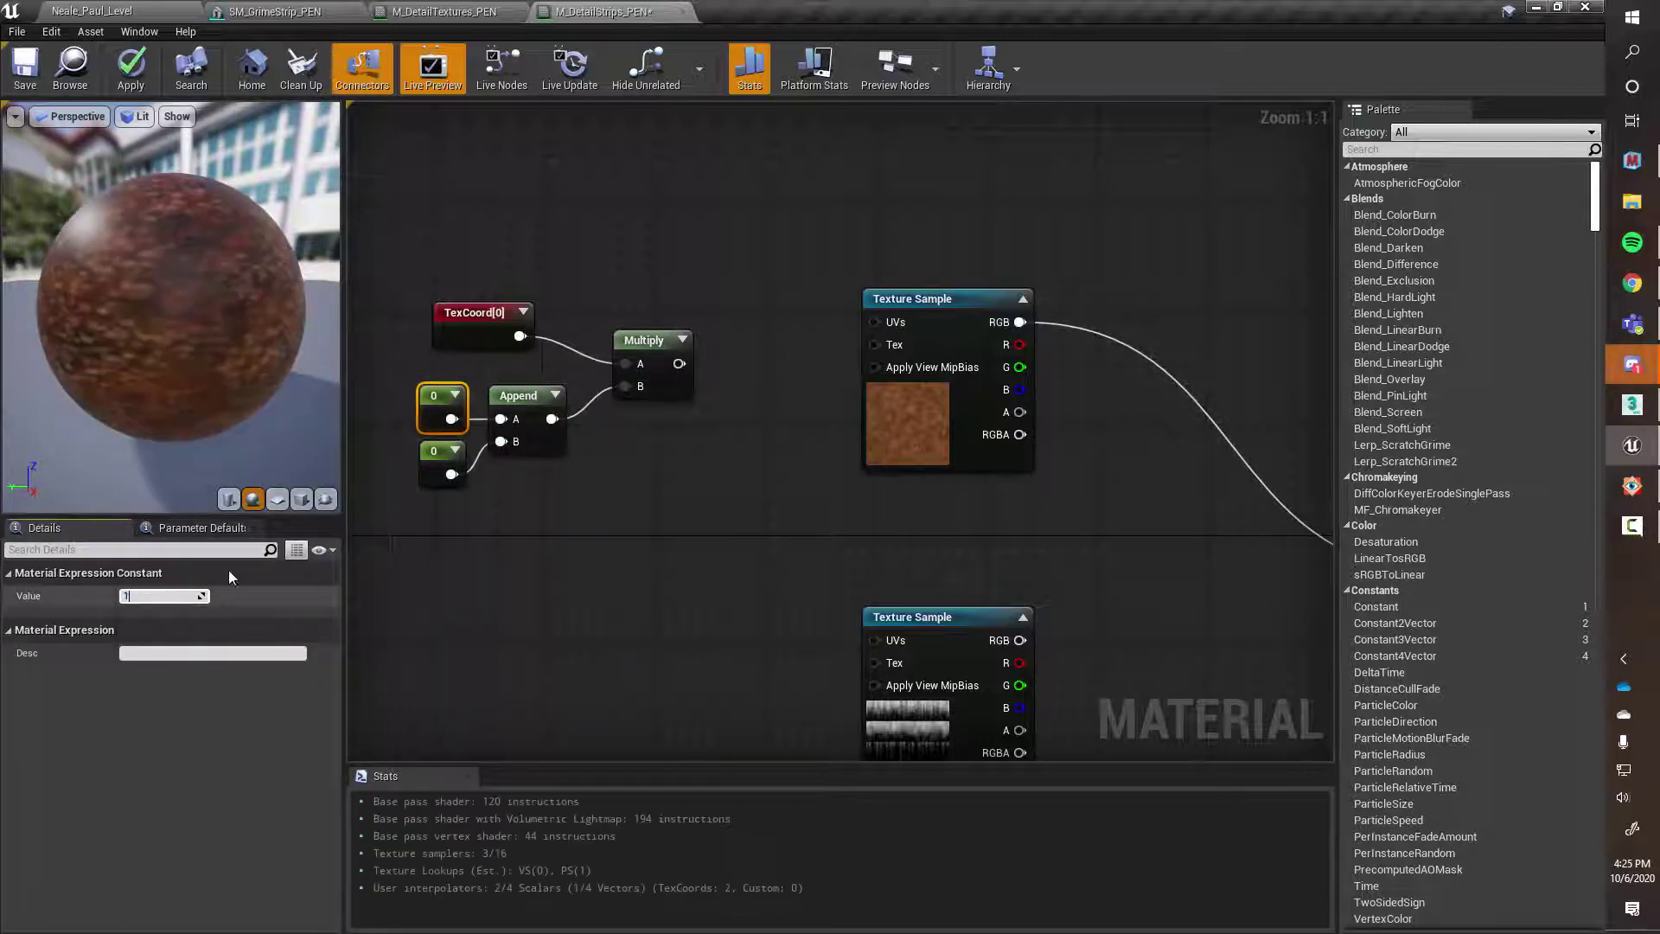
pyautogui.click(437, 458)
pyautogui.click(164, 596)
pyautogui.write('1')
pyautogui.press('Return')
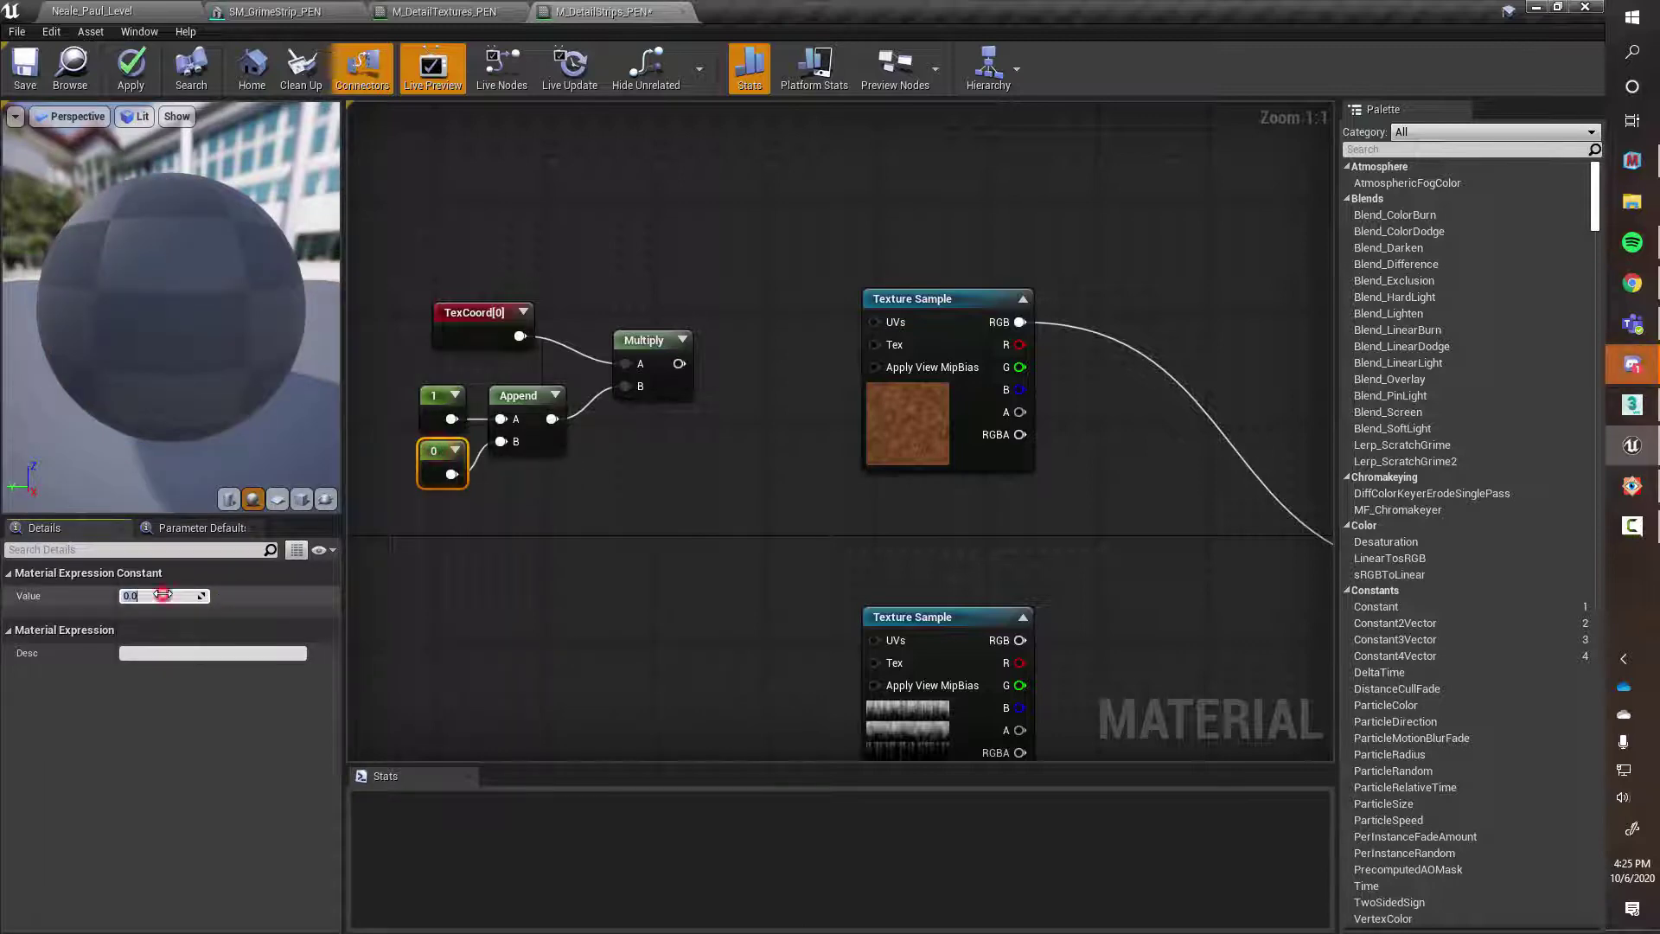
# Convert both constants to parameters and space them apart beside the Append node so they do not overlap
pyautogui.moveTo(417, 366); pyautogui.dragTo(436, 464)
pyautogui.rightClick(439, 465)
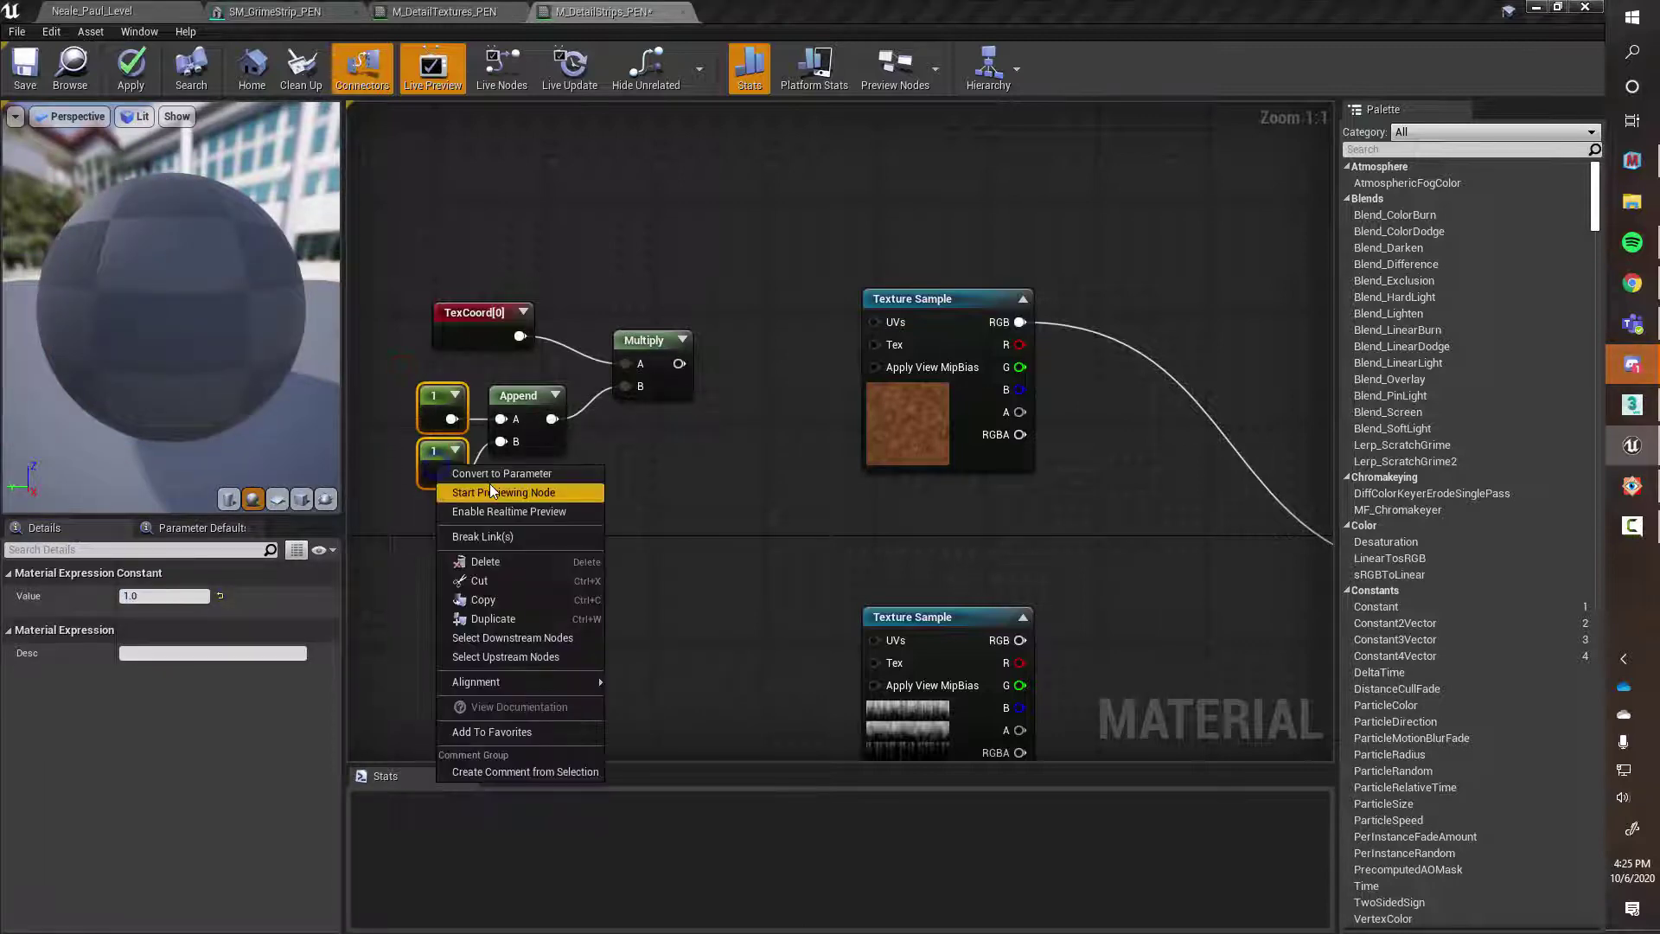
pyautogui.click(491, 477)
pyautogui.click(428, 524)
pyautogui.moveTo(398, 396)
pyautogui.mouseDown()
pyautogui.moveTo(444, 448)
pyautogui.moveTo(405, 448)
pyautogui.moveTo(412, 383)
pyautogui.mouseUp()
pyautogui.click(360, 356)
# Name the parameter feeding the Append's A input Tile Diff U
pyautogui.click(158, 596)
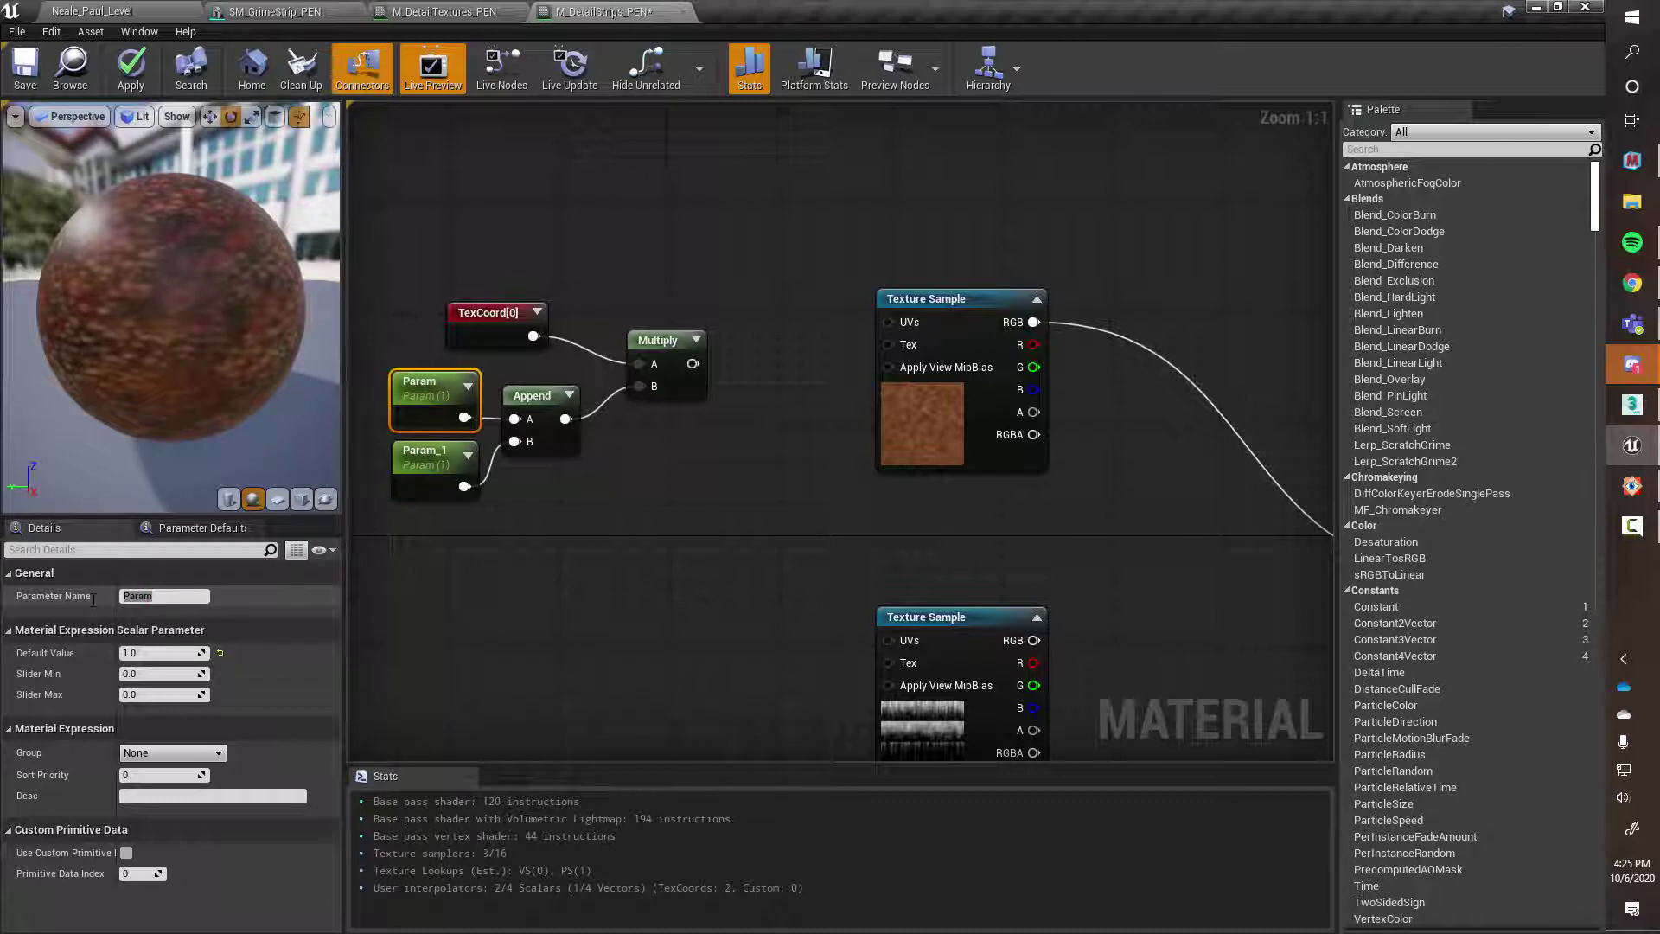
pyautogui.click(166, 595)
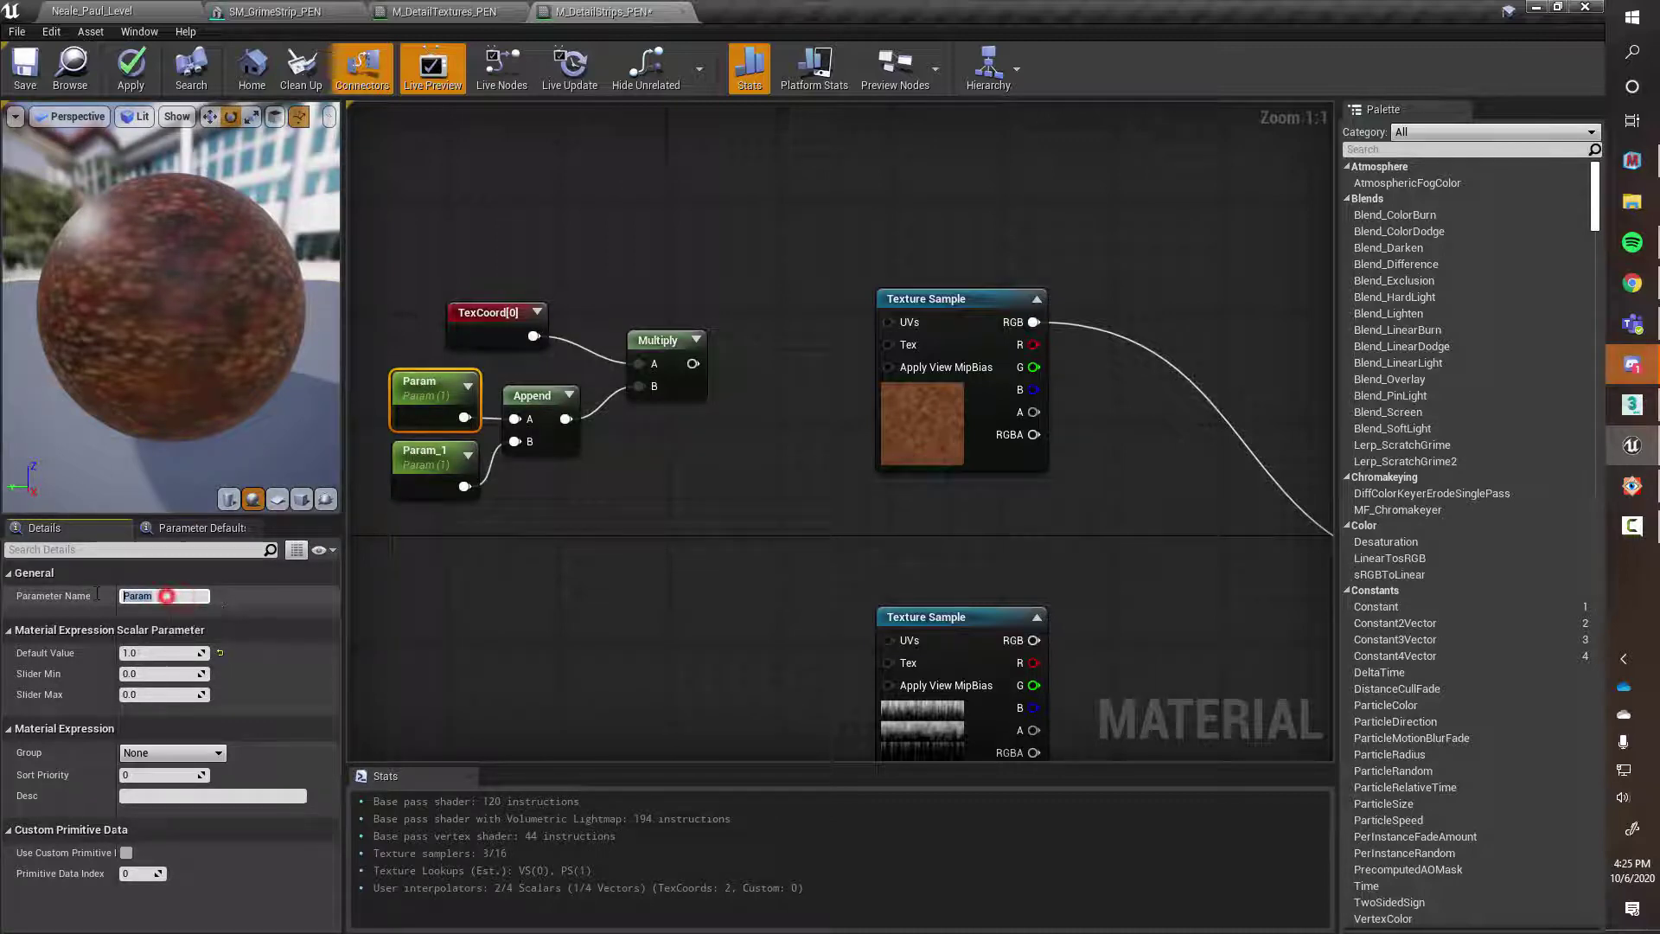
pyautogui.write('Tile')
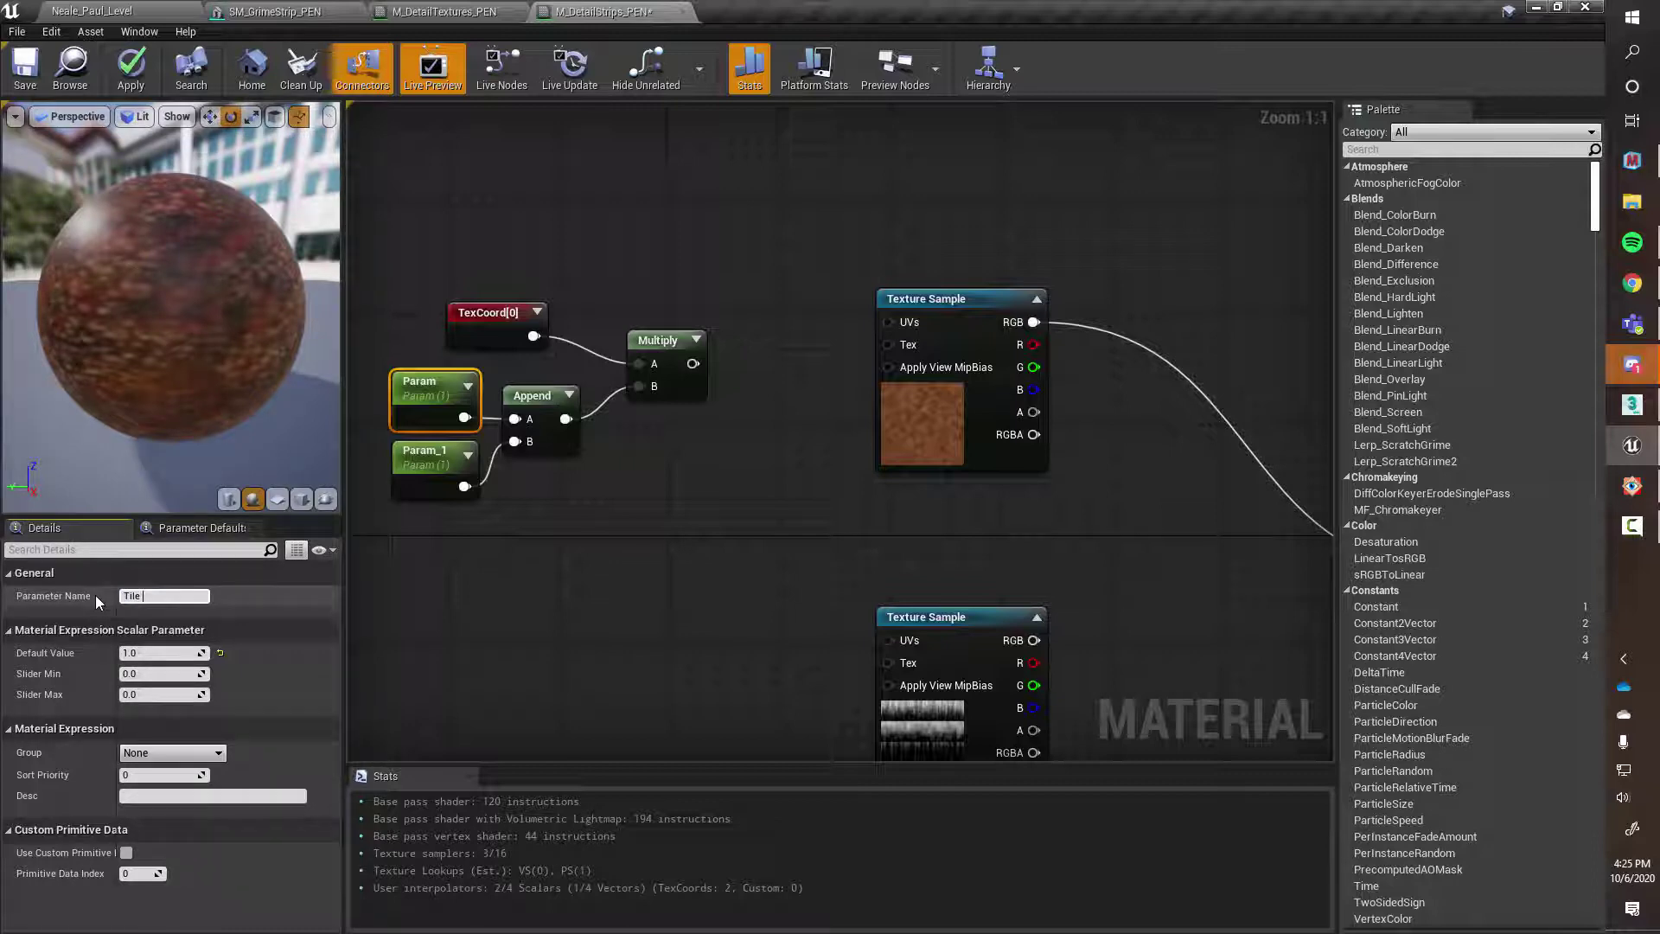
pyautogui.write(' Diff U')
pyautogui.hotkey('ctrl', 'shift', 'Left')
pyautogui.hotkey('ctrl', 'shift', 'Left')
pyautogui.press('Return')
# Rename the parameter feeding the Append's B input to Tile Diff V
pyautogui.click(433, 456)
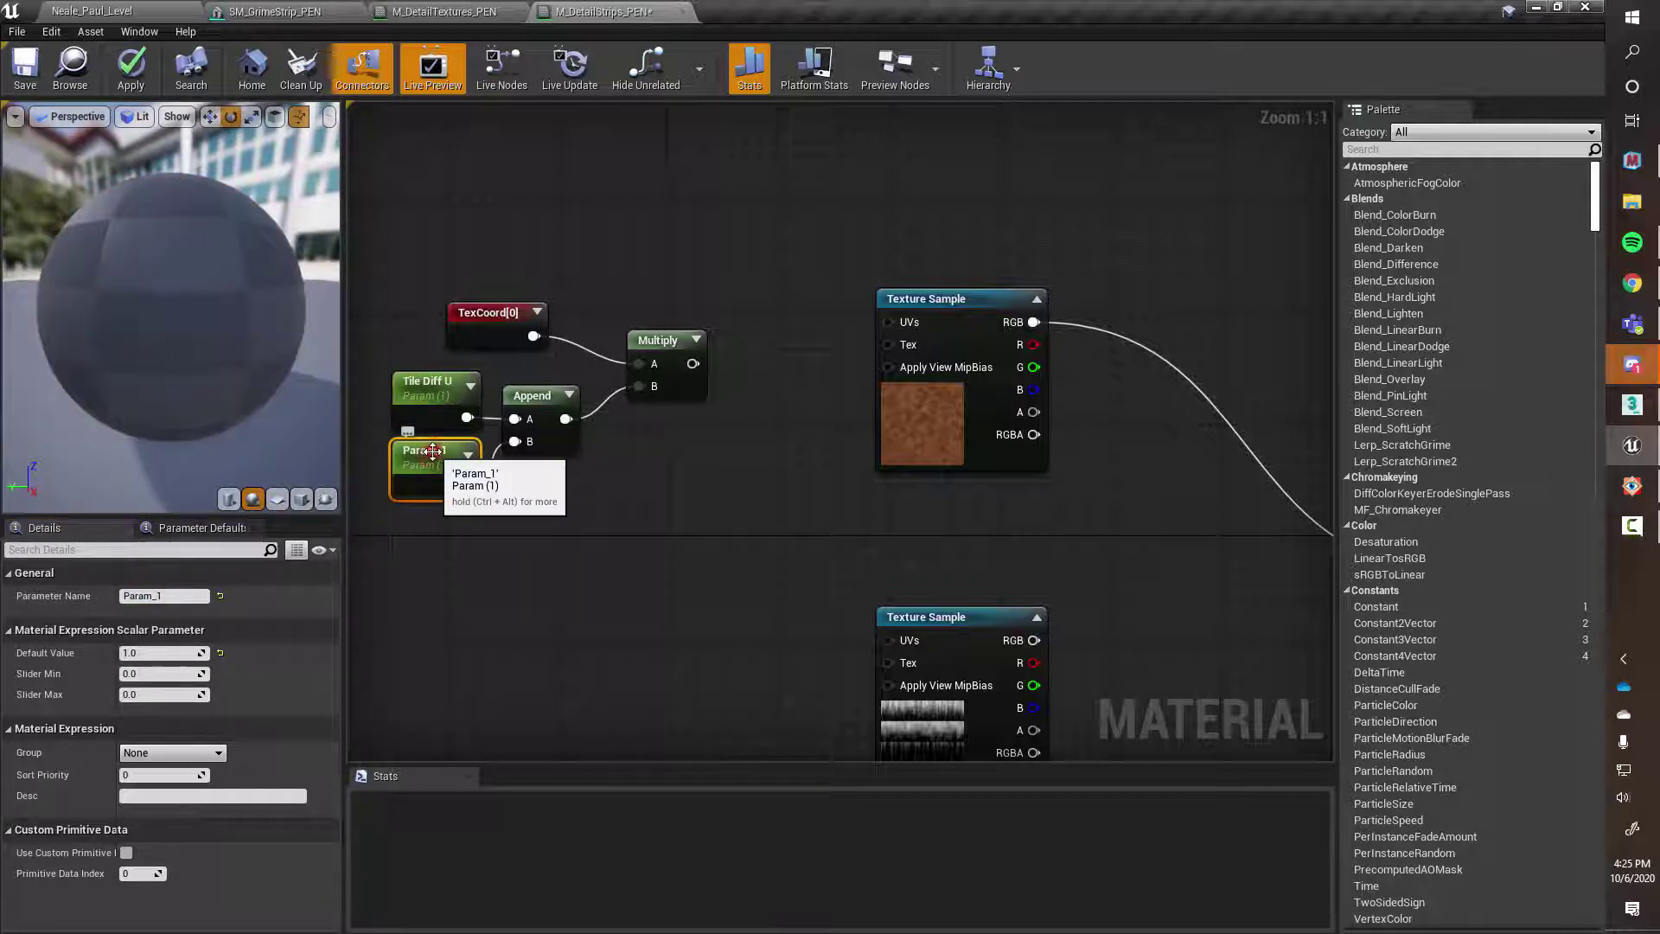
pyautogui.doubleClick(432, 451)
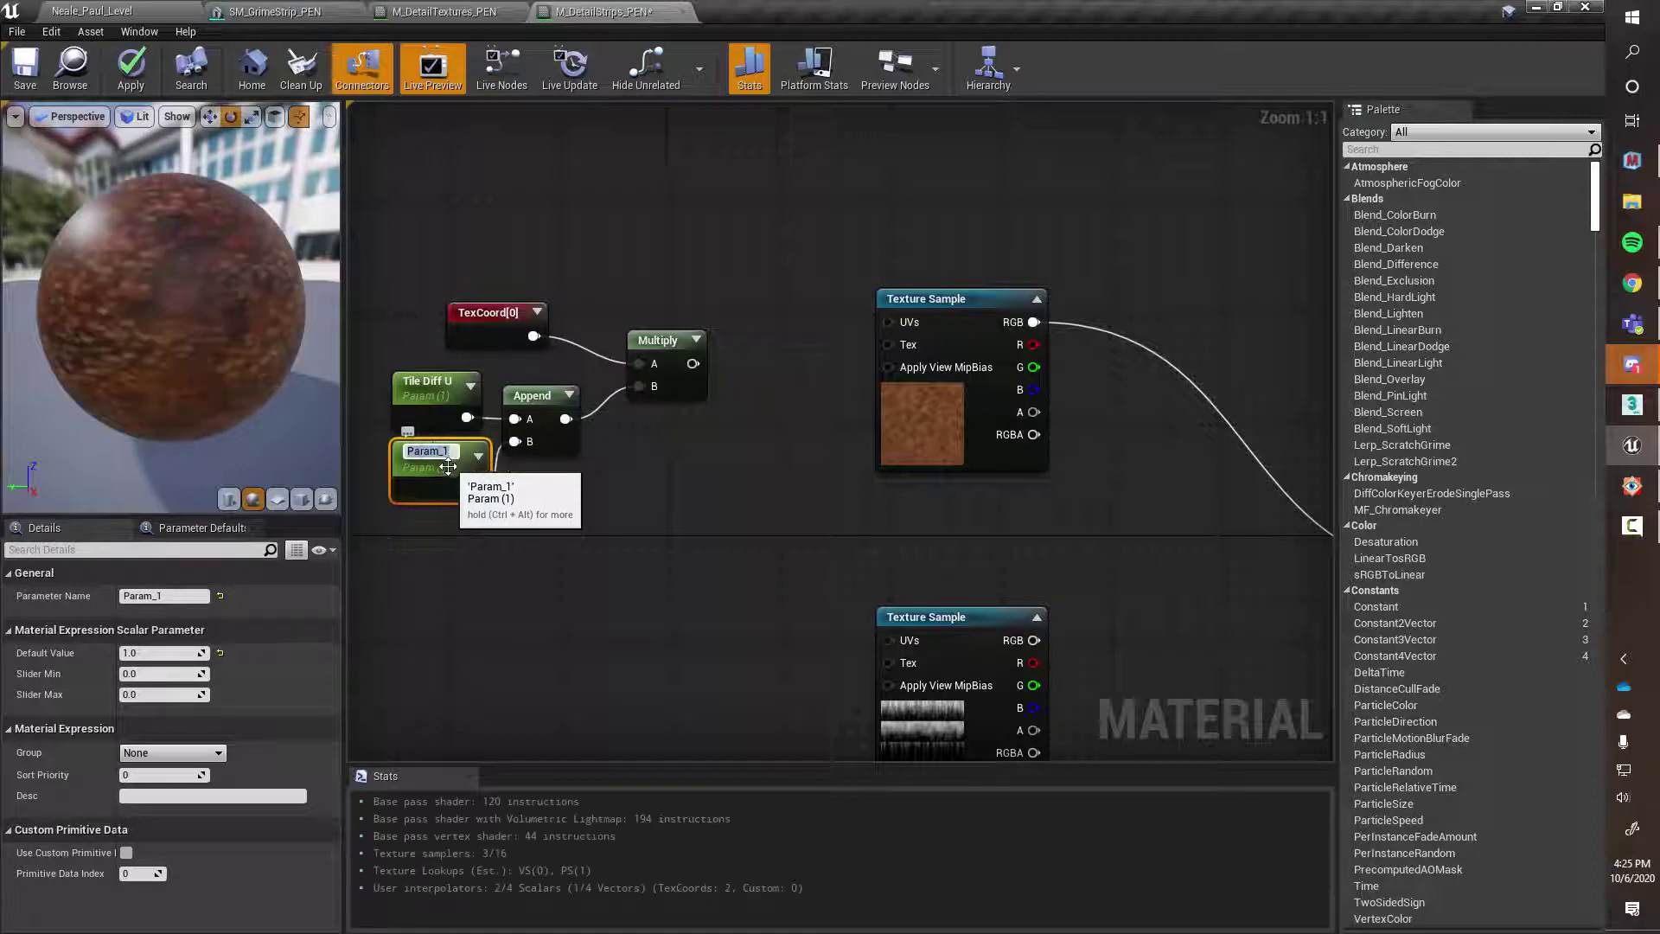
pyautogui.write('Tile Diff U')
pyautogui.press('BackSpace')
pyautogui.write('V')
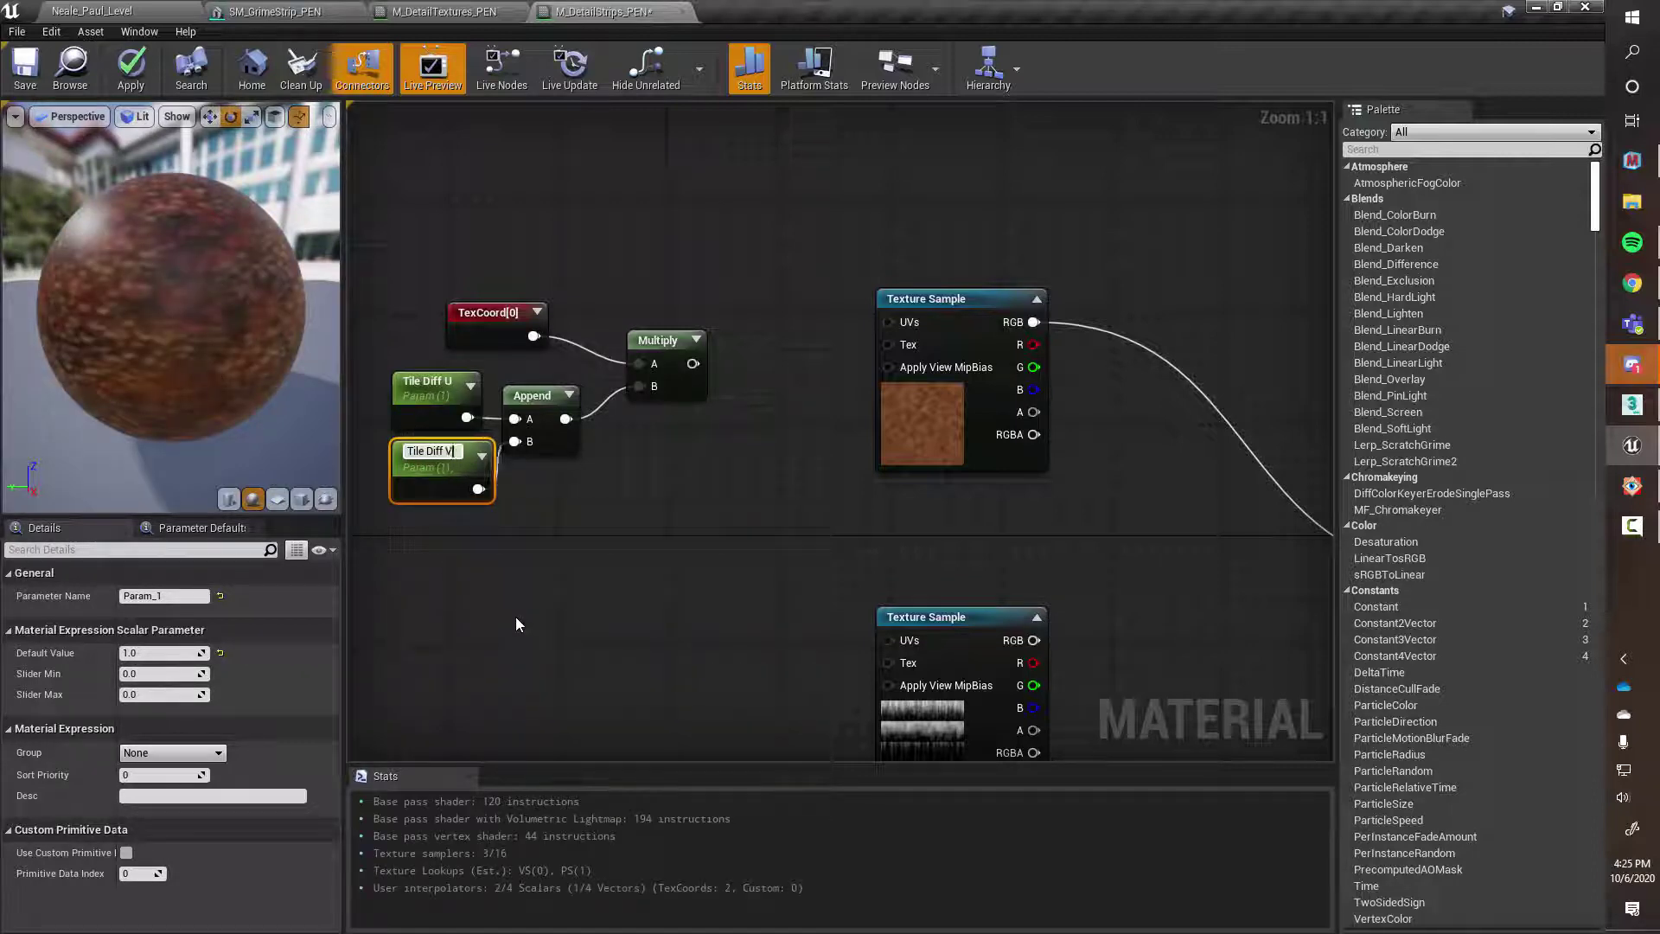
pyautogui.press('Return')
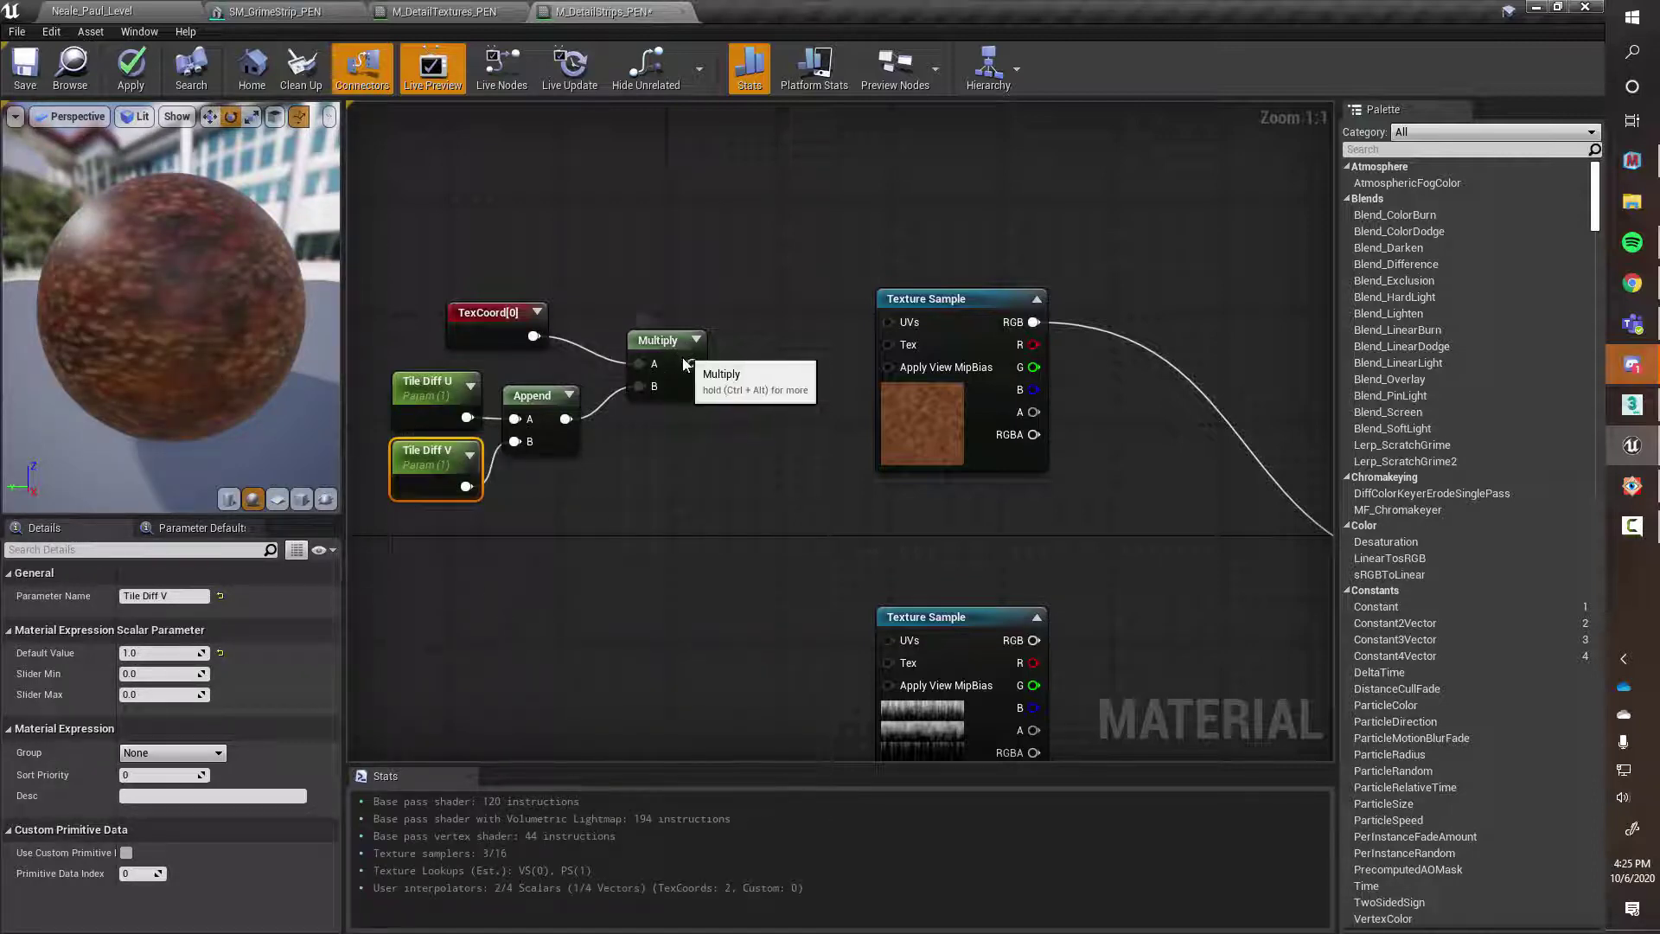
# Connect the Multiply output to the Rust_Tile_01 sample's UVs and move the whole tiling node group closer to that sample
pyautogui.moveTo(692, 363); pyautogui.dragTo(895, 318)
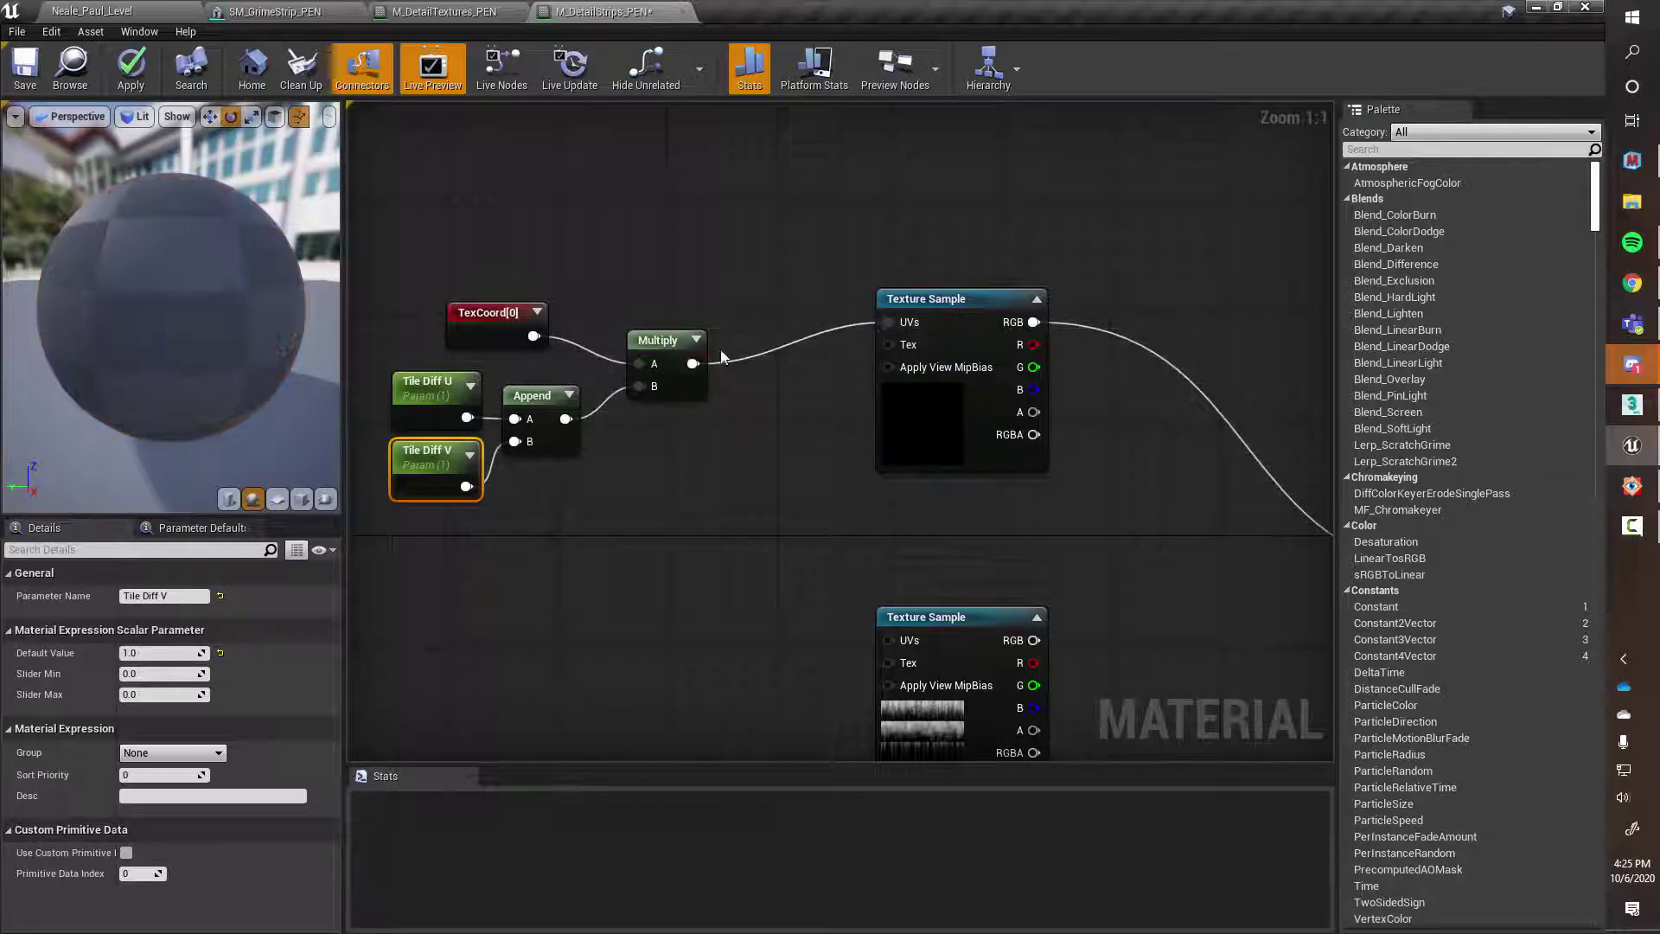
pyautogui.moveTo(381, 246); pyautogui.dragTo(516, 451)
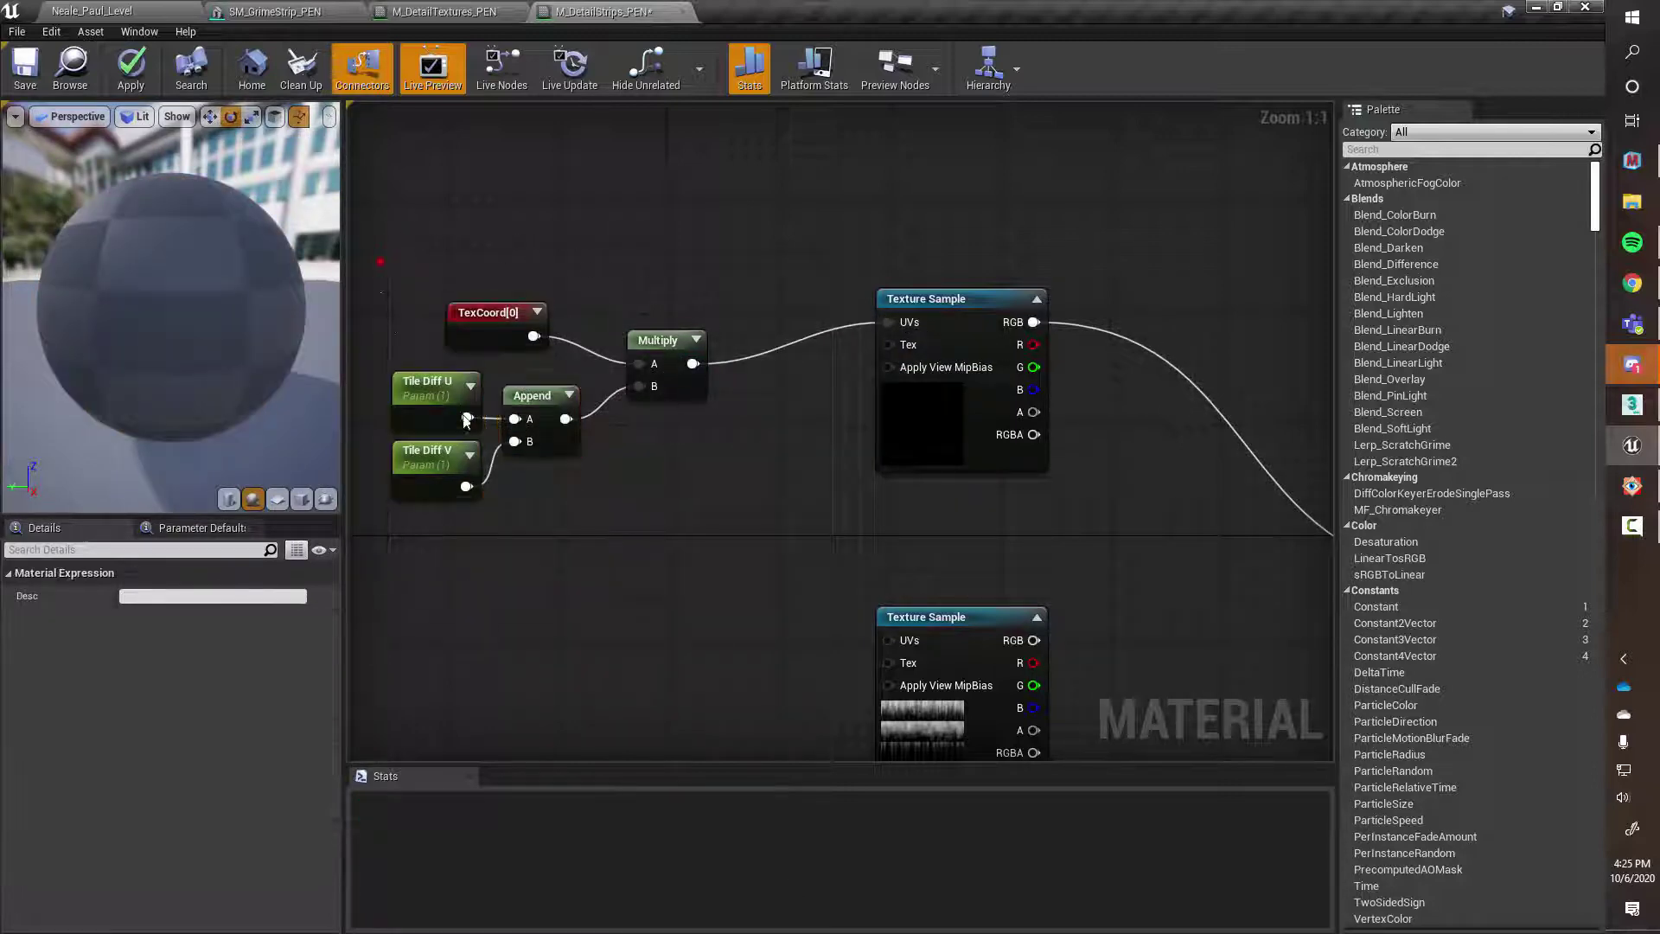
pyautogui.keyDown('ctrl'); pyautogui.click(651, 339); pyautogui.keyUp('ctrl')
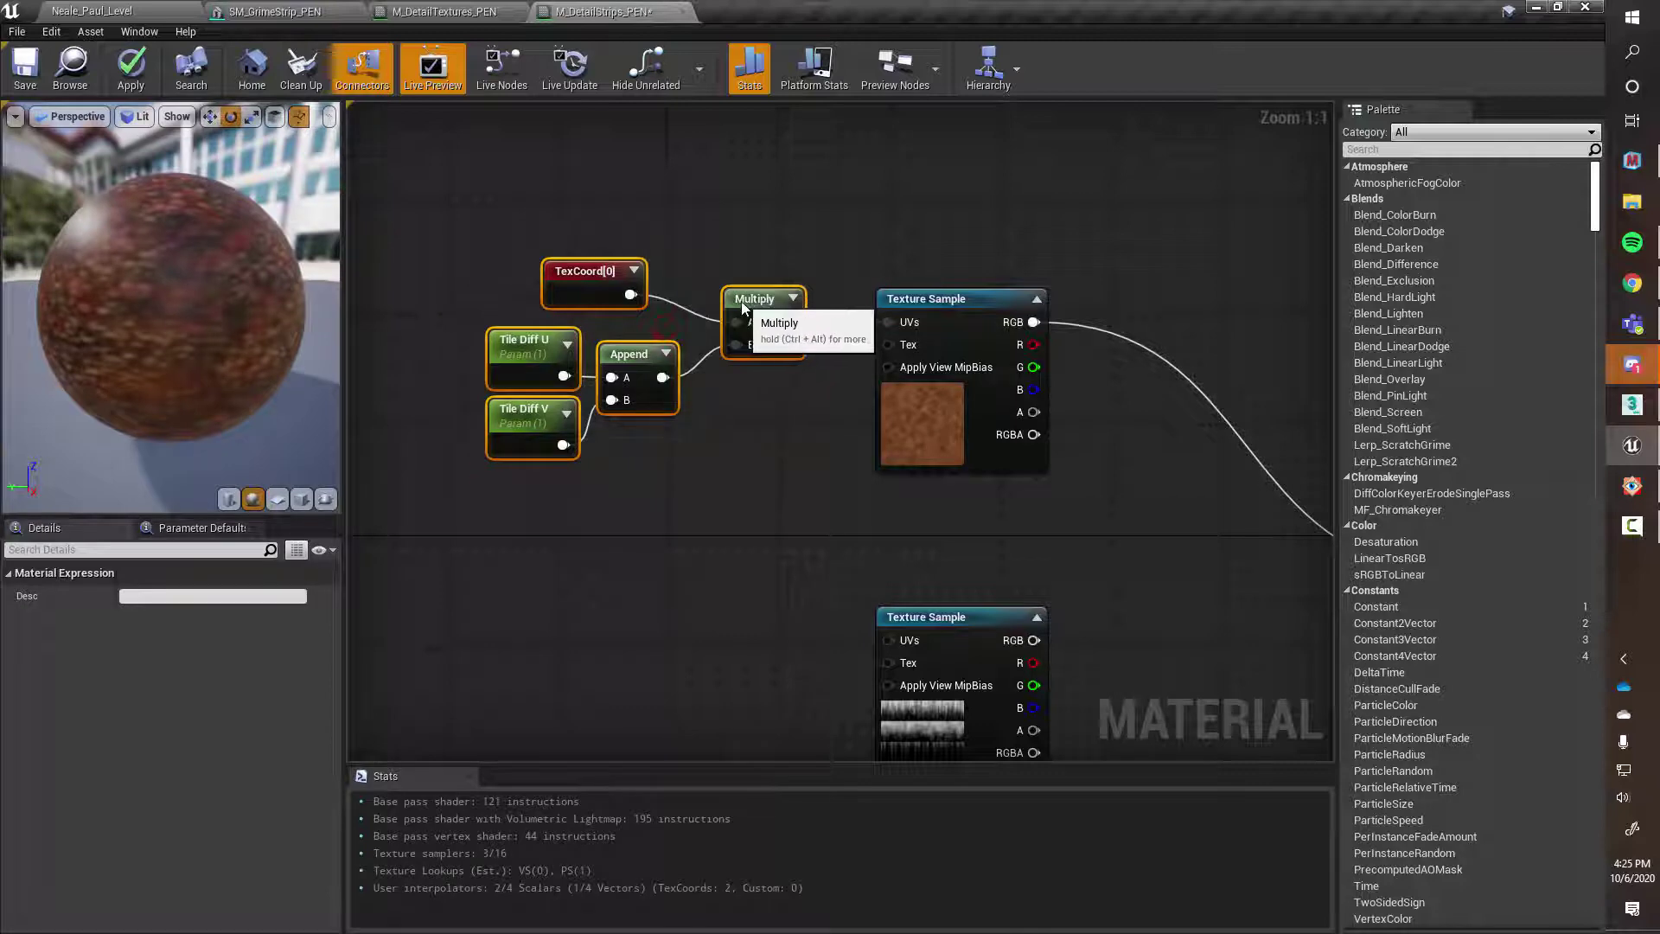
pyautogui.moveTo(803, 482); pyautogui.dragTo(741, 433, button='right')
pyautogui.scroll(-2, 926, 451)
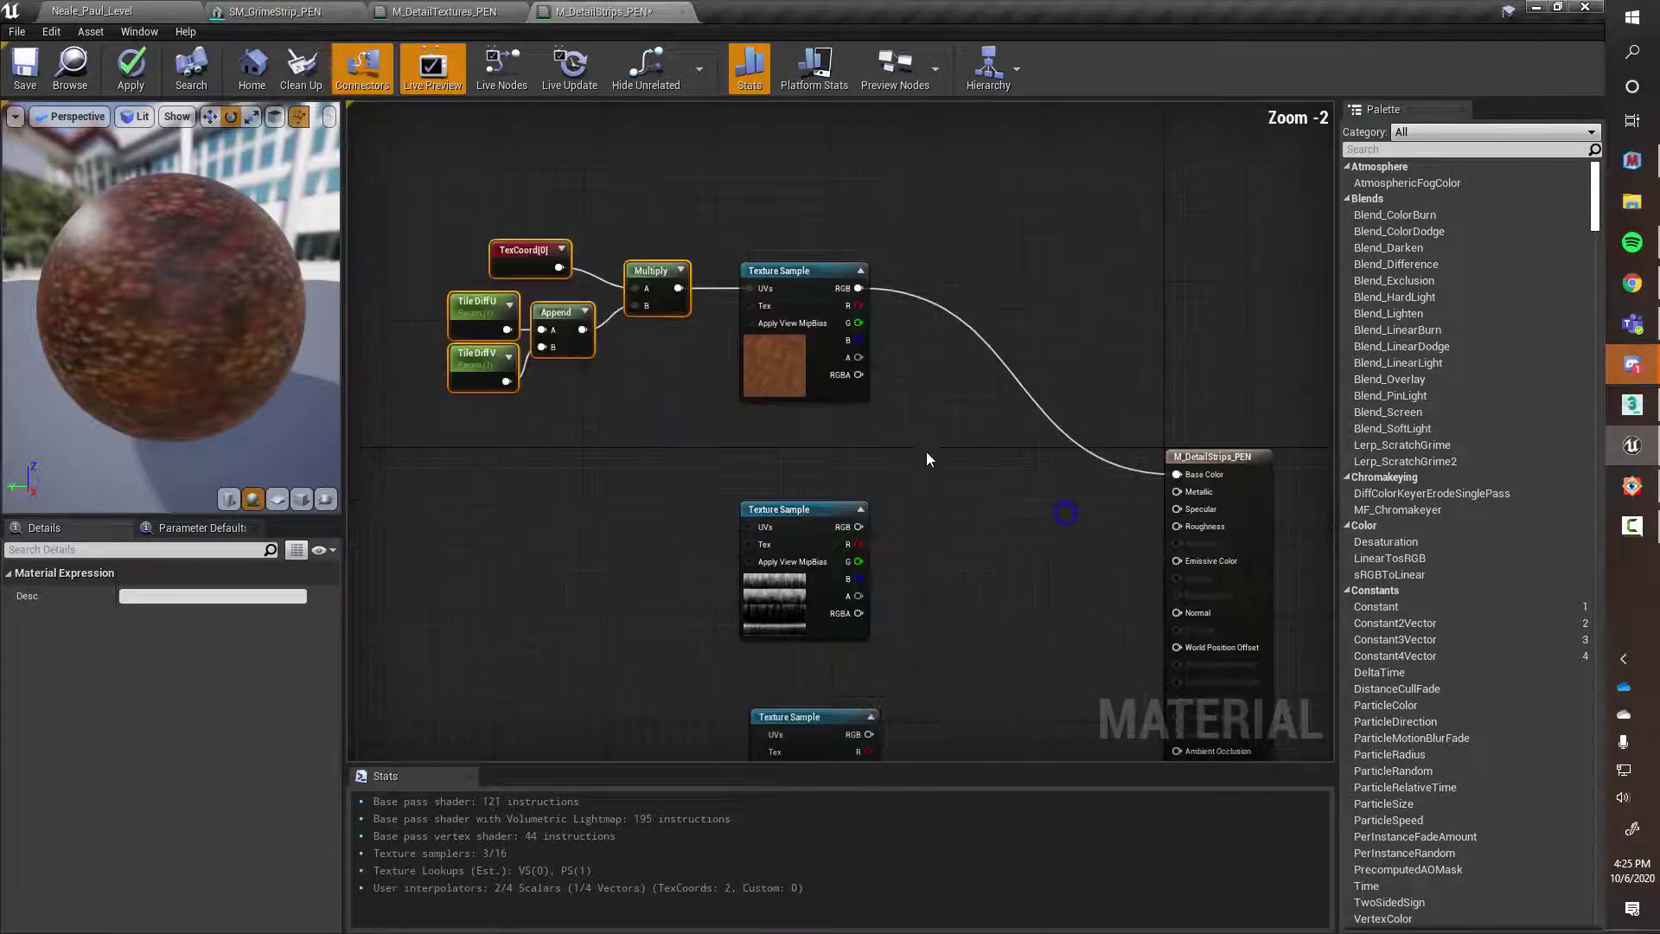
pyautogui.moveTo(926, 452); pyautogui.dragTo(851, 454, button='right')
pyautogui.moveTo(507, 420); pyautogui.dragTo(631, 389, button='right')
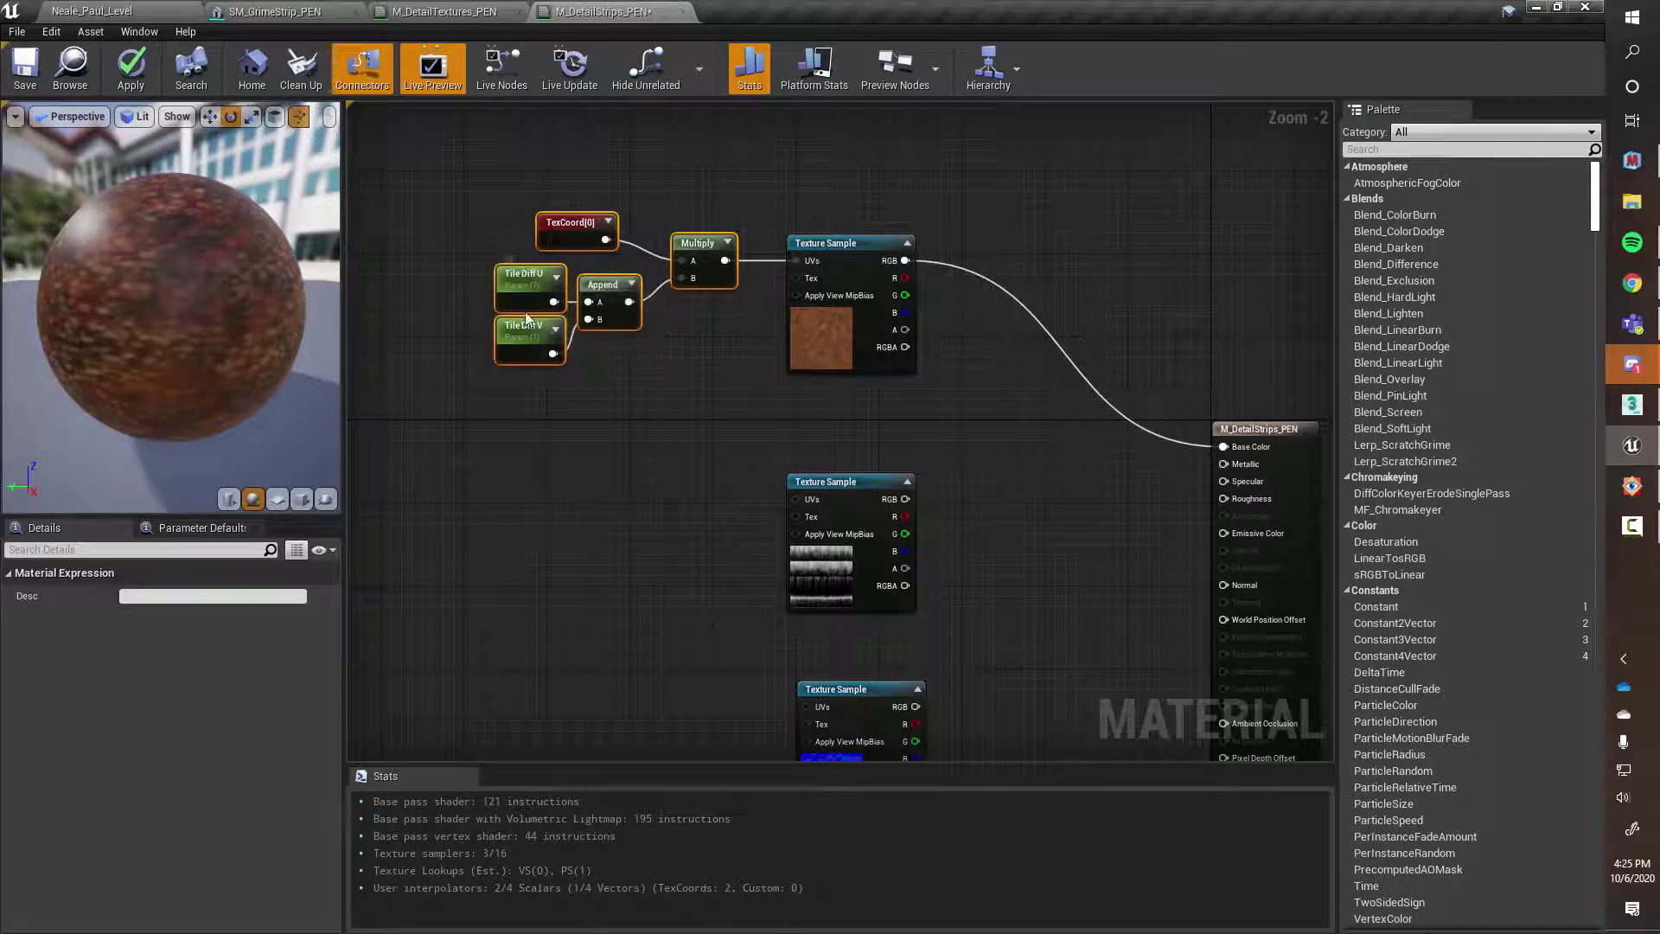
pyautogui.moveTo(691, 387); pyautogui.dragTo(641, 360, button='right')
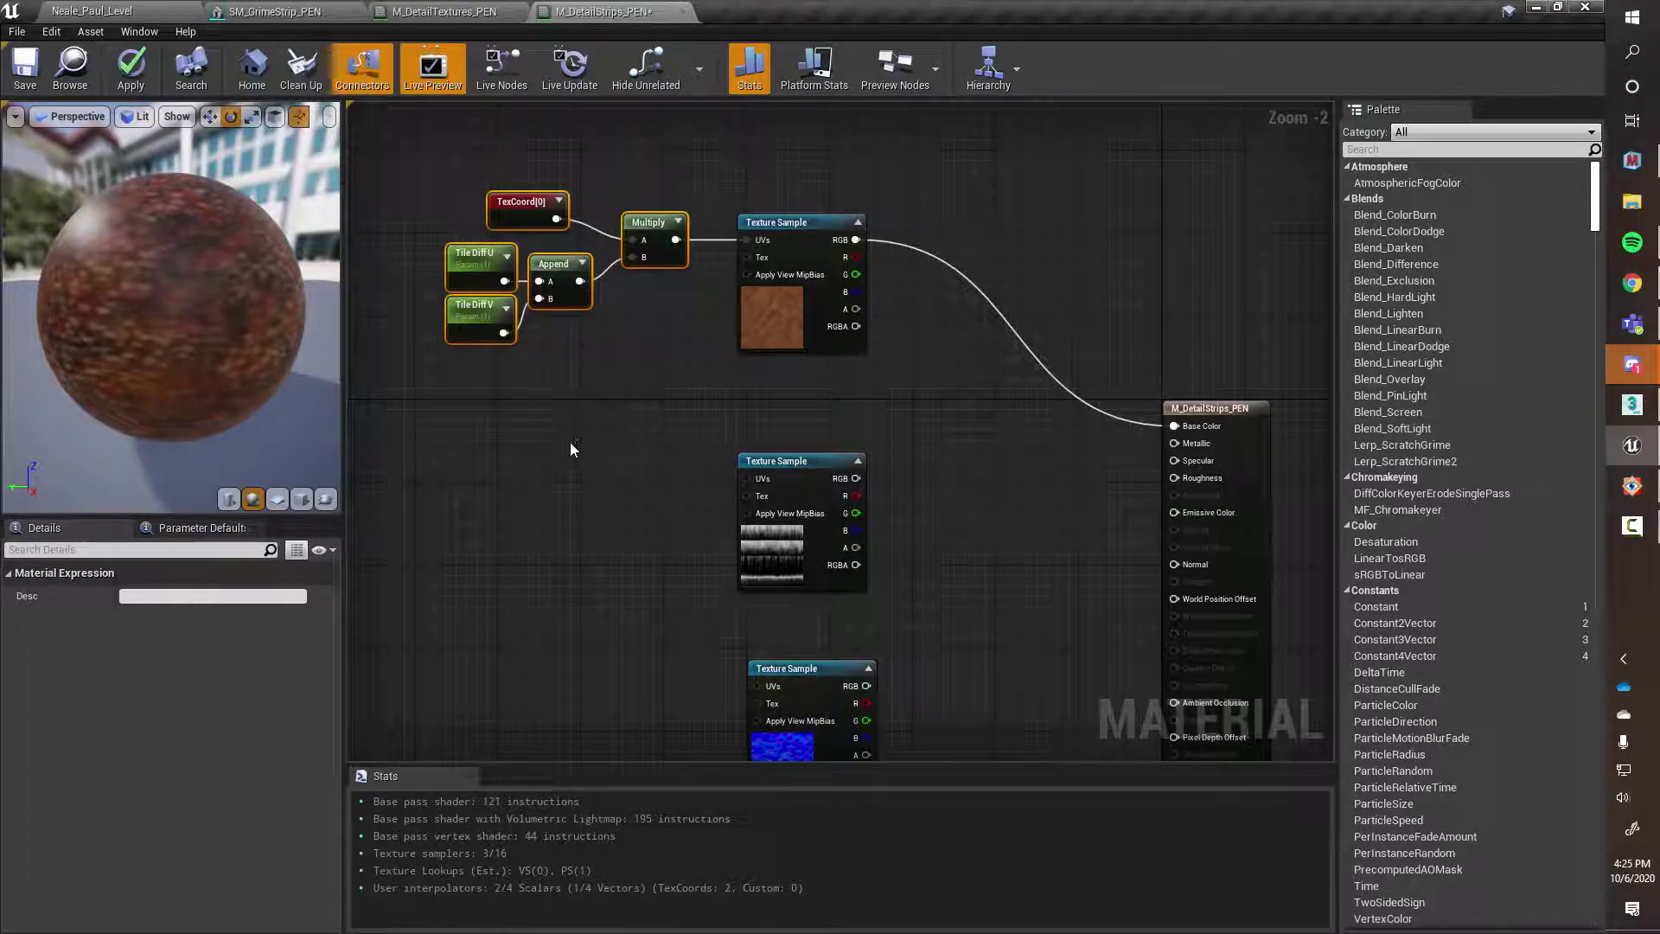
# Examine the existing grime strip on the beam in the level viewport and return to the M_DetailStrips_PEN material
pyautogui.click(129, 10)
pyautogui.press('w')
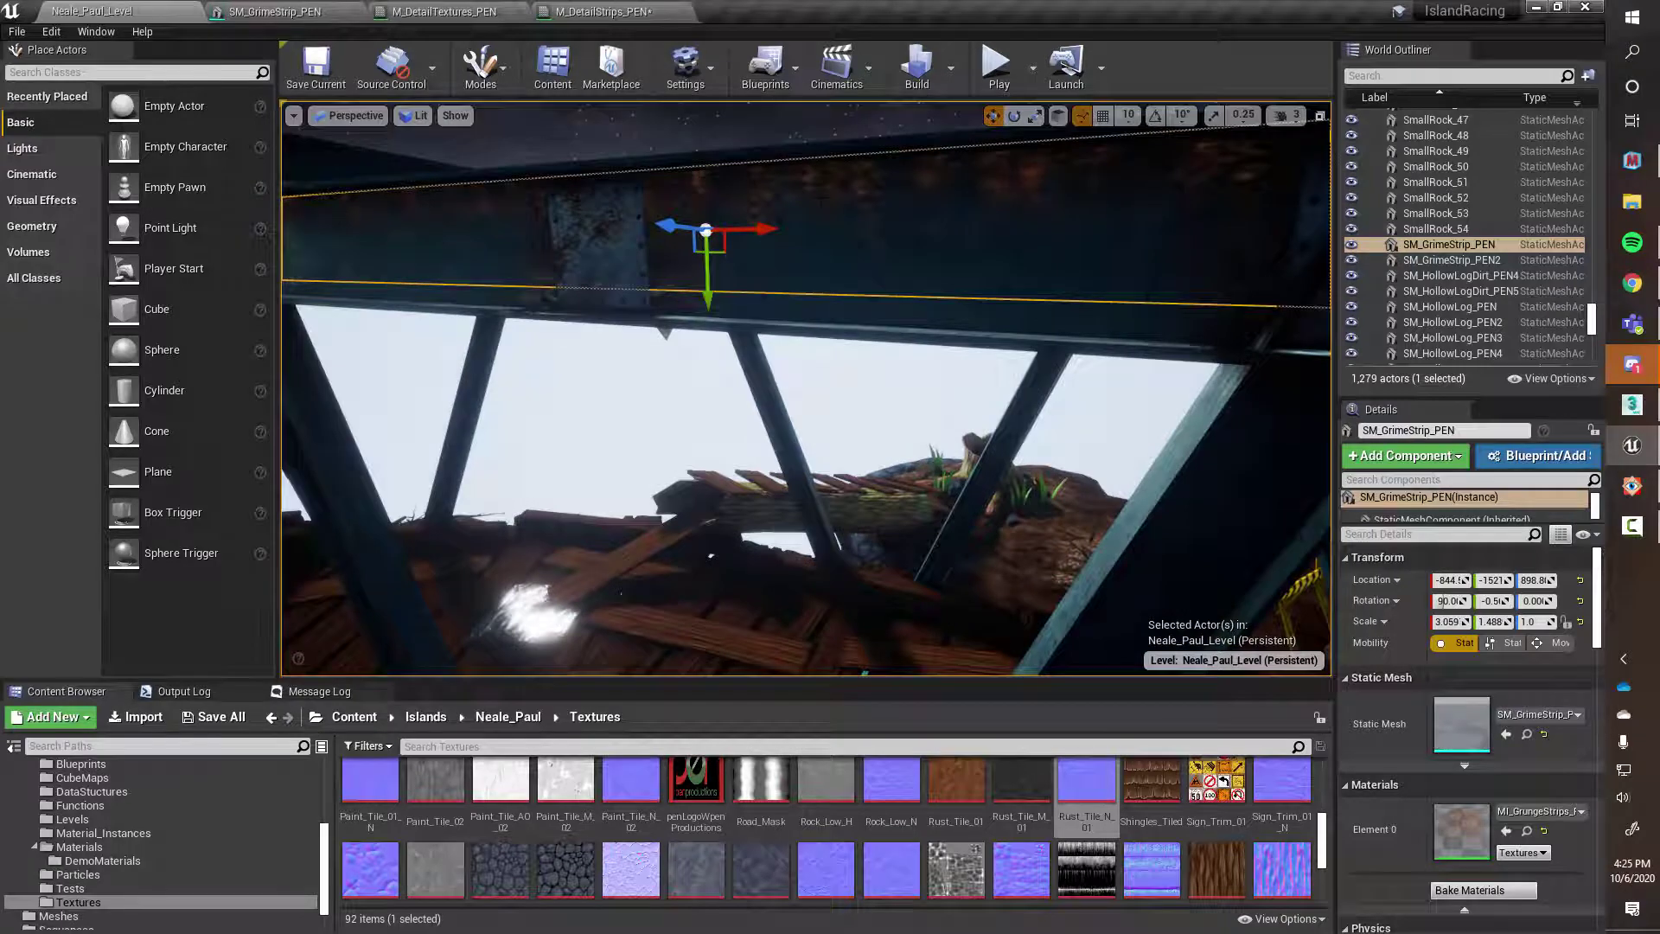
pyautogui.press('s')
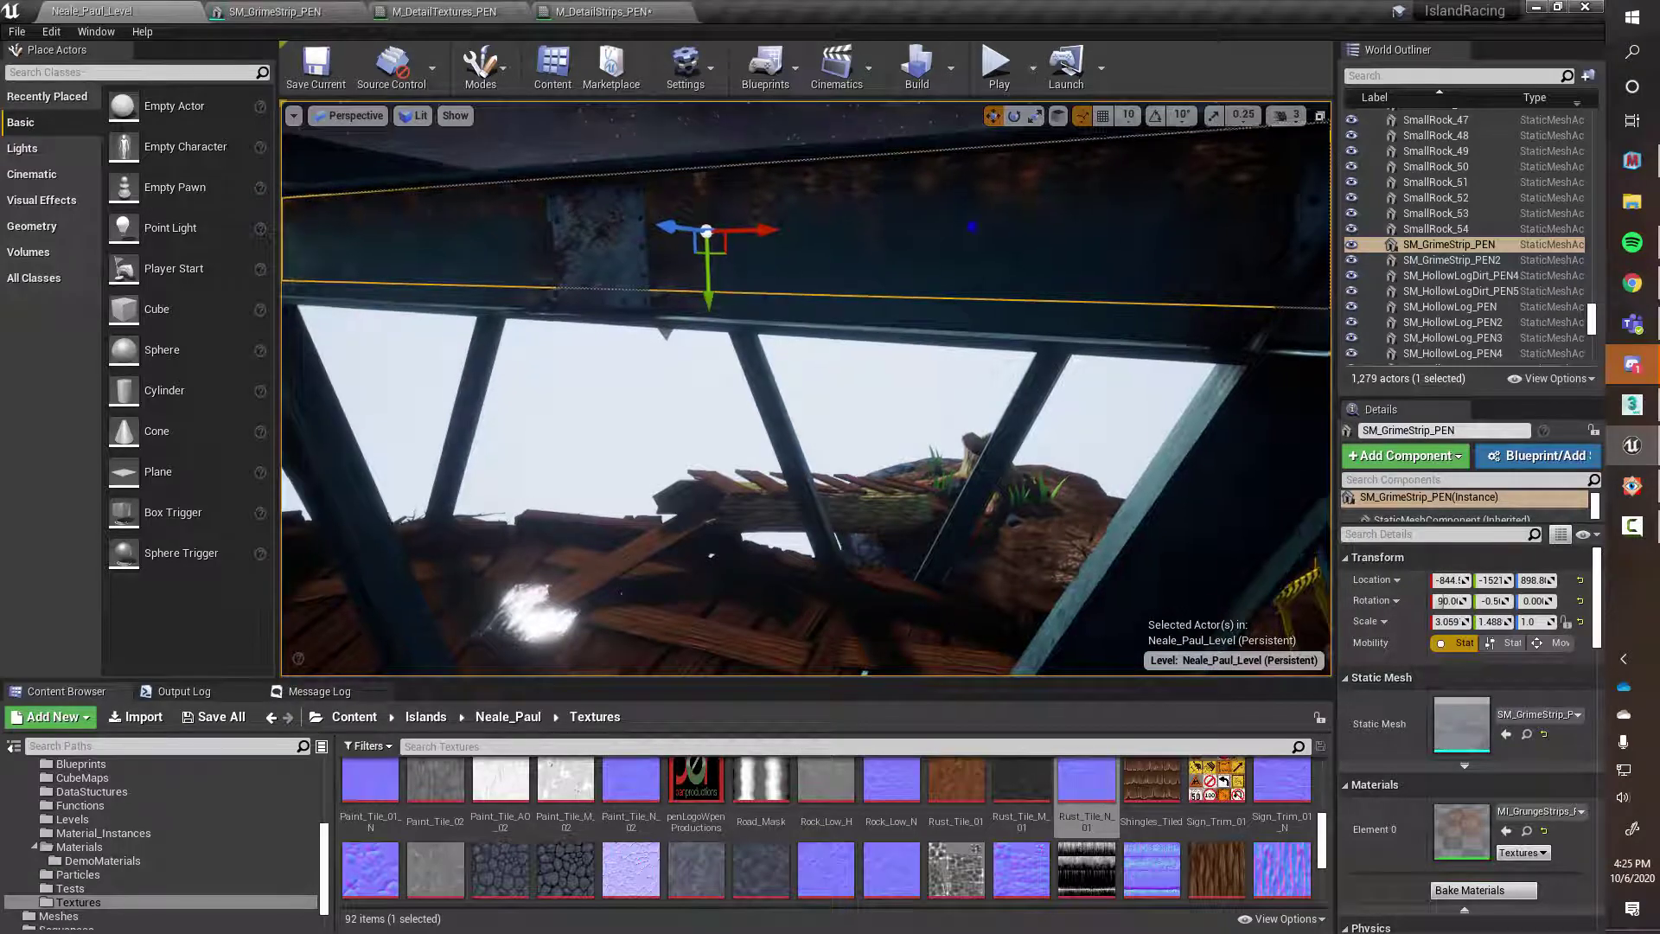
pyautogui.click(585, 14)
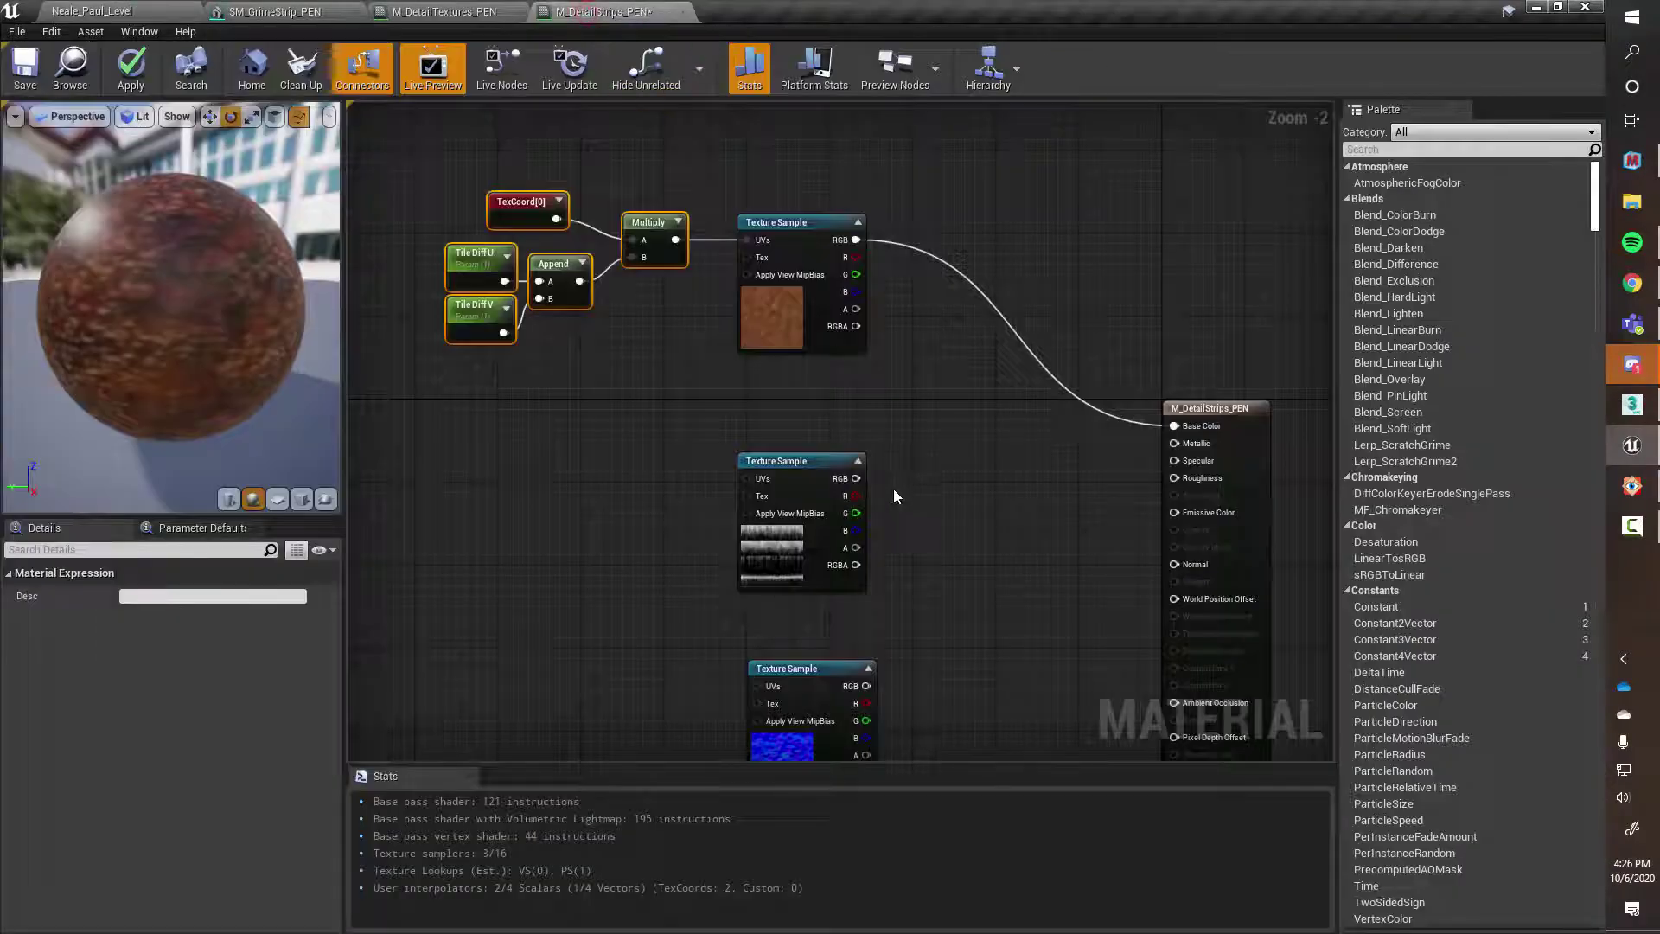
# Connect the T_GrungeStrips_D sample's RGB output to the material's Opacity input and shift the material output node slightly away
pyautogui.moveTo(1037, 550); pyautogui.dragTo(822, 445, button='right')
pyautogui.scroll(2, 754, 476)
pyautogui.click(648, 373)
pyautogui.moveTo(648, 373); pyautogui.dragTo(662, 415)
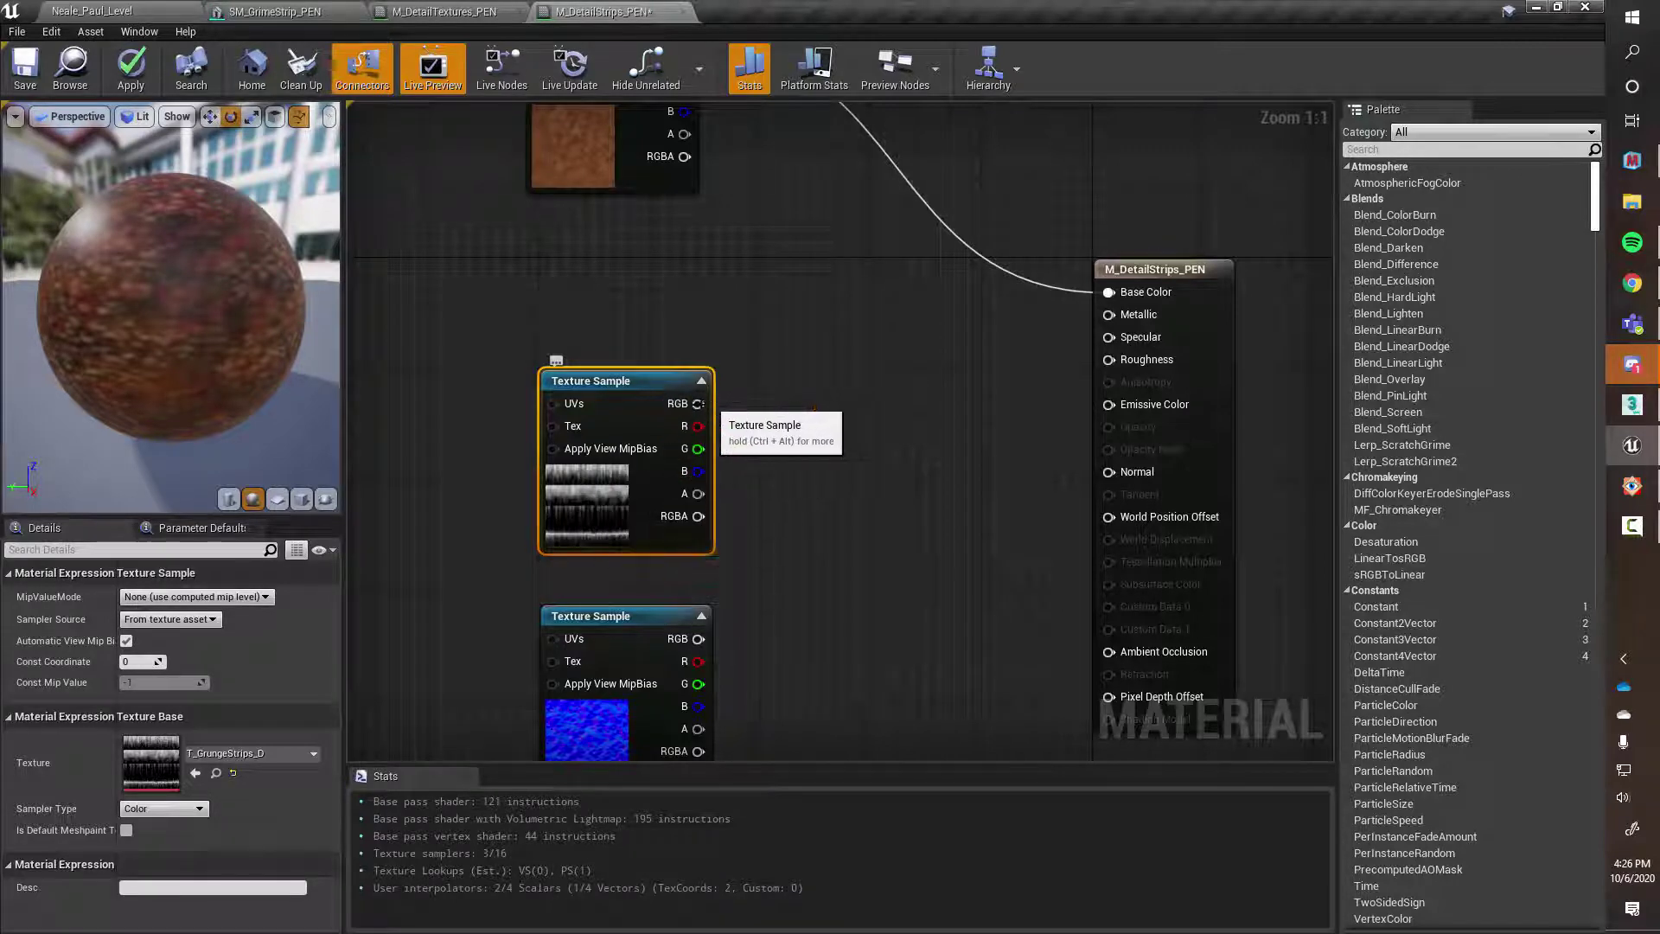
pyautogui.moveTo(697, 404); pyautogui.dragTo(1116, 428)
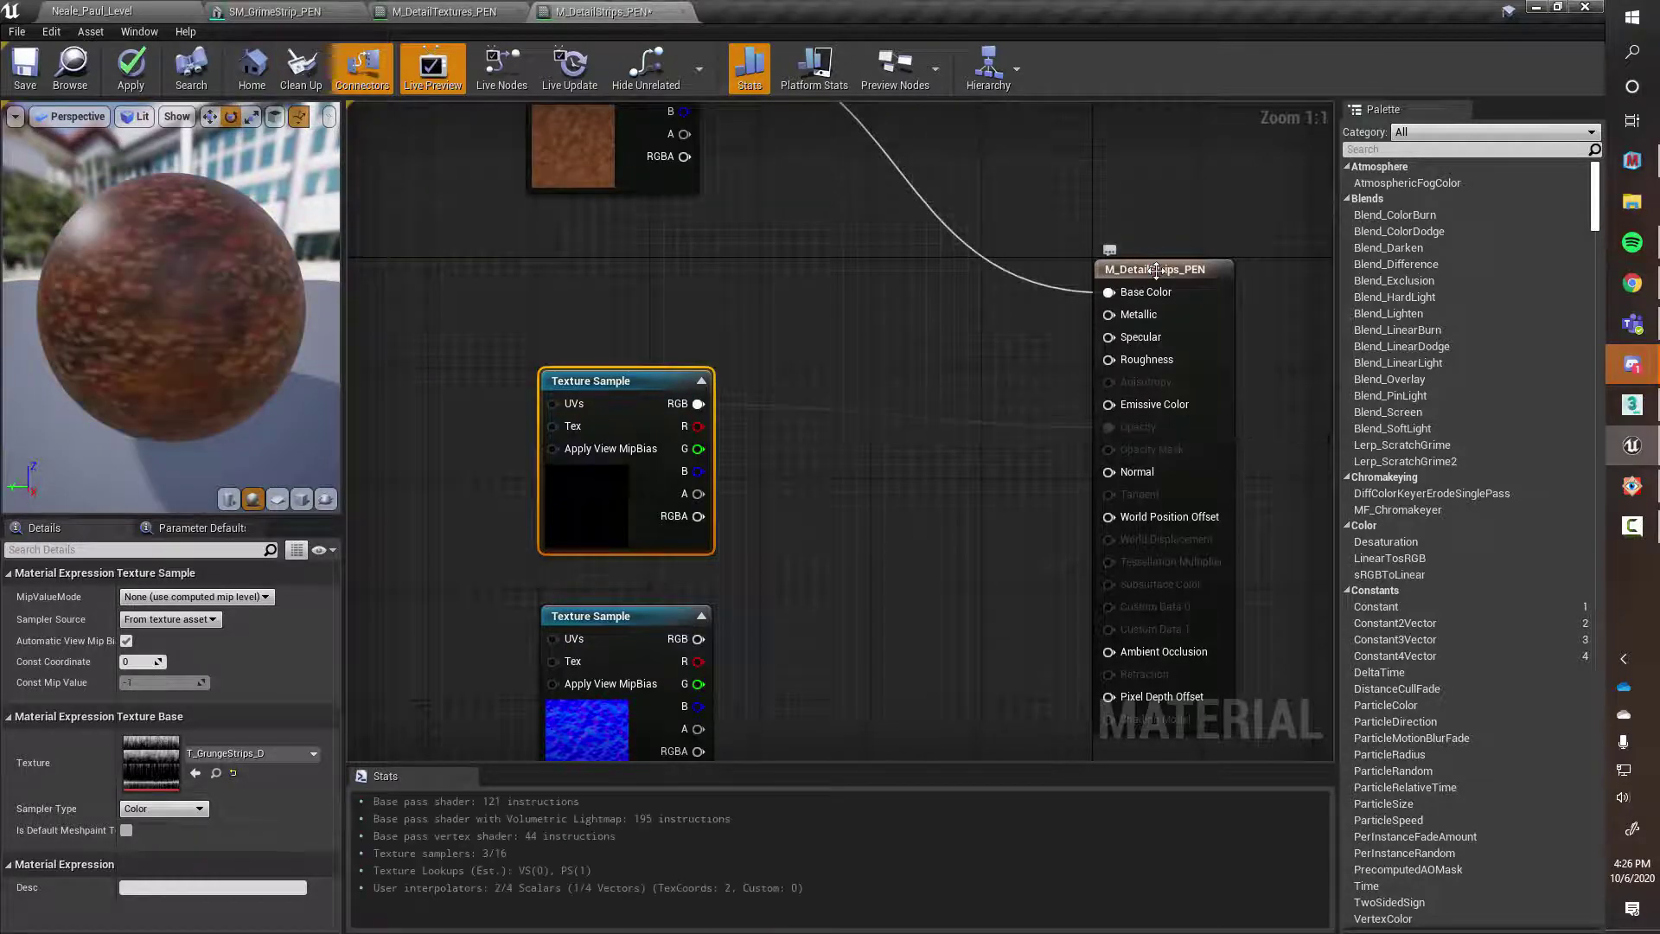
pyautogui.moveTo(1162, 278); pyautogui.dragTo(1189, 247)
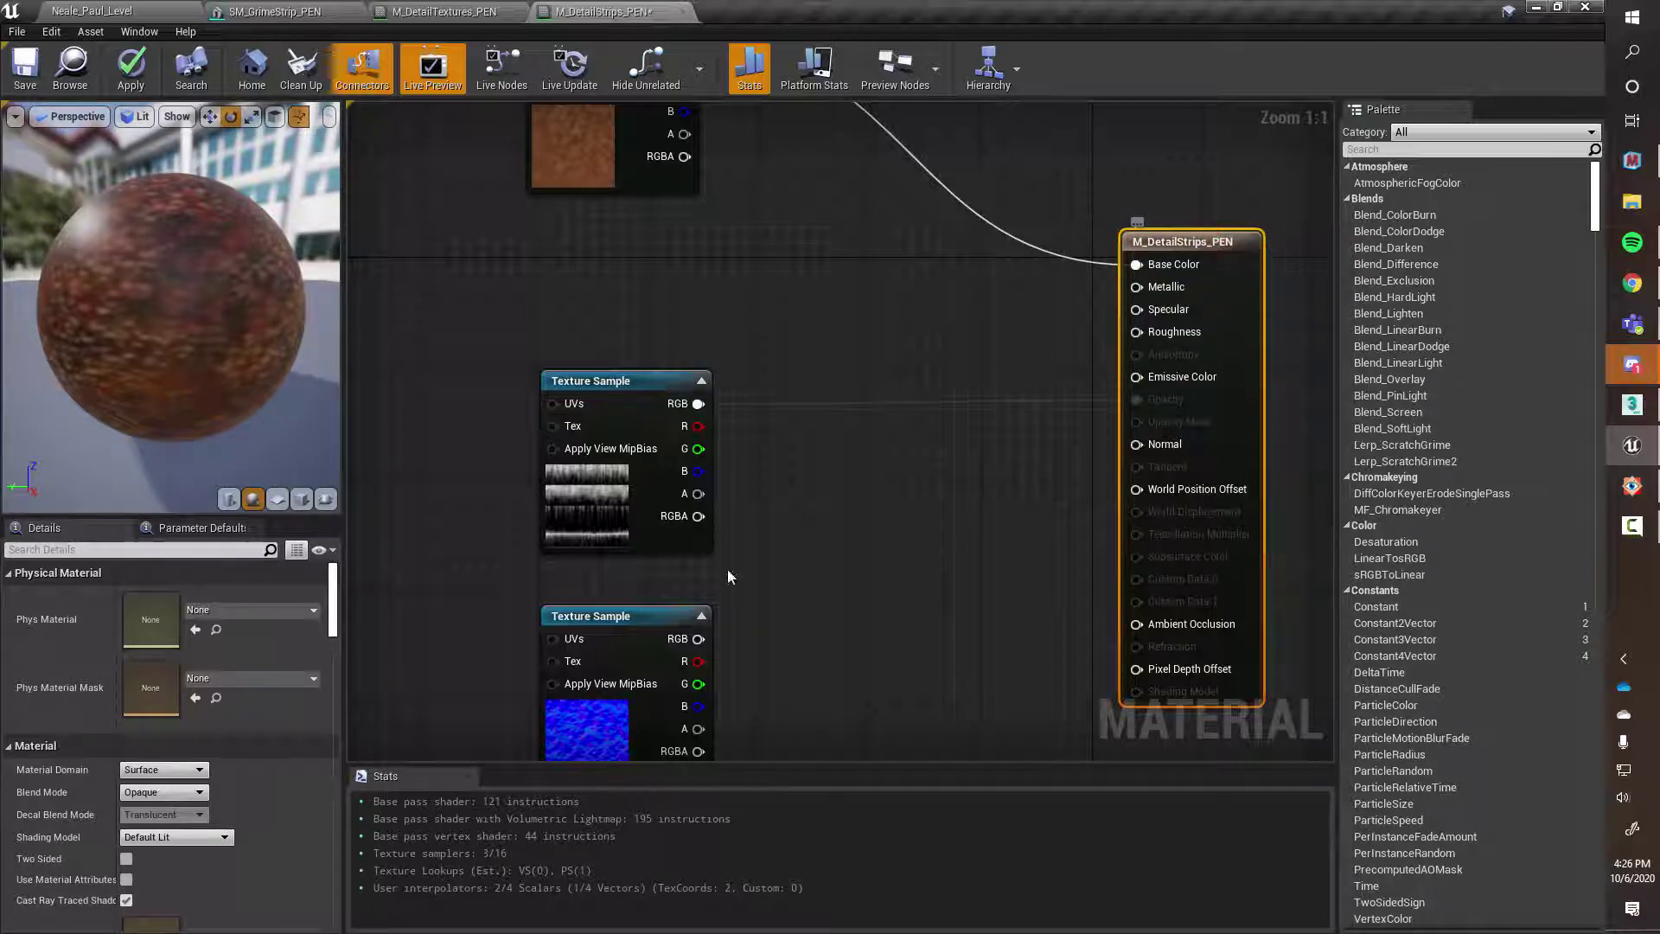
# Set the M_DetailStrips_PEN material's Blend Mode to Translucent
pyautogui.click(141, 793)
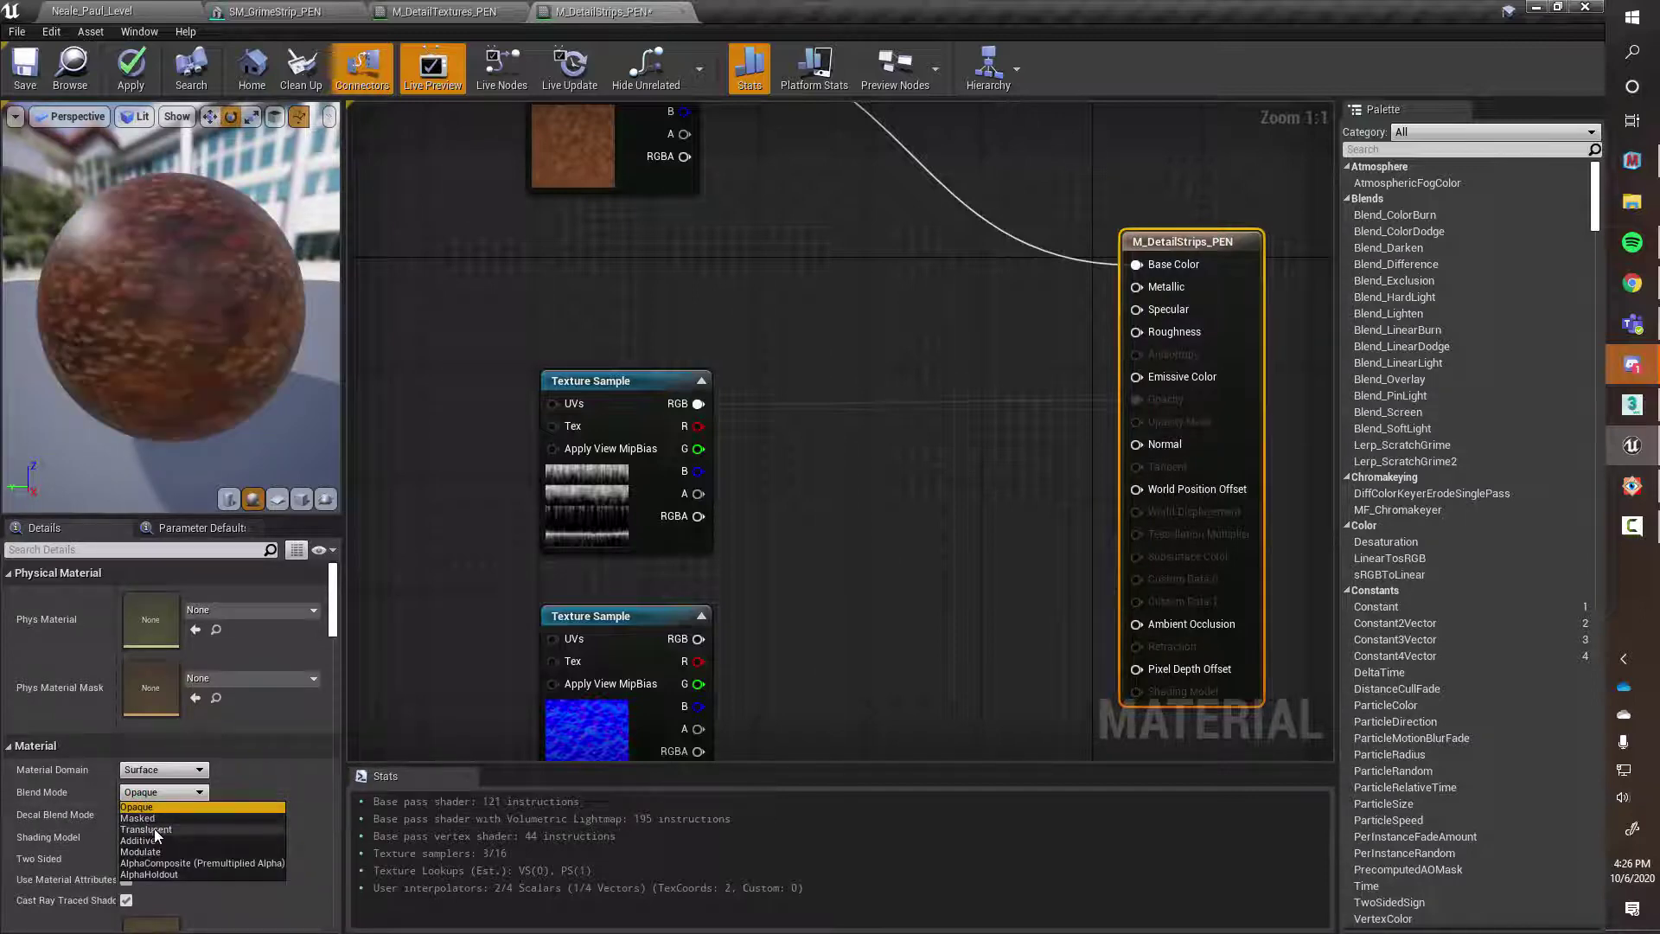
pyautogui.click(158, 830)
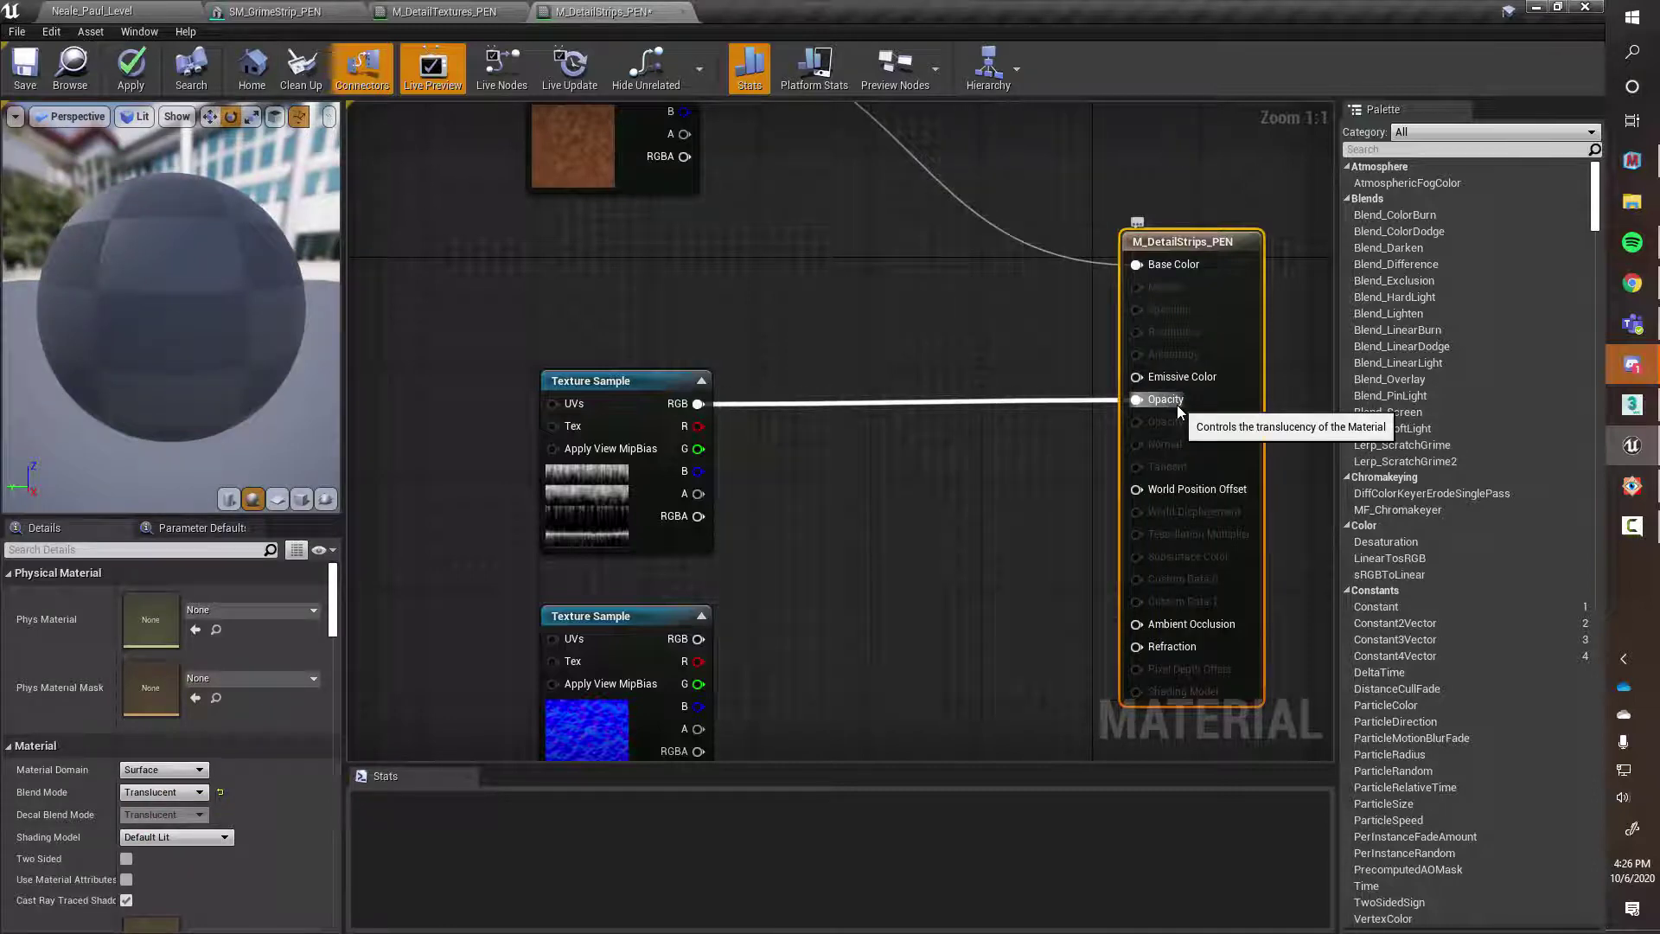
pyautogui.moveTo(944, 509); pyautogui.dragTo(944, 459, button='right')
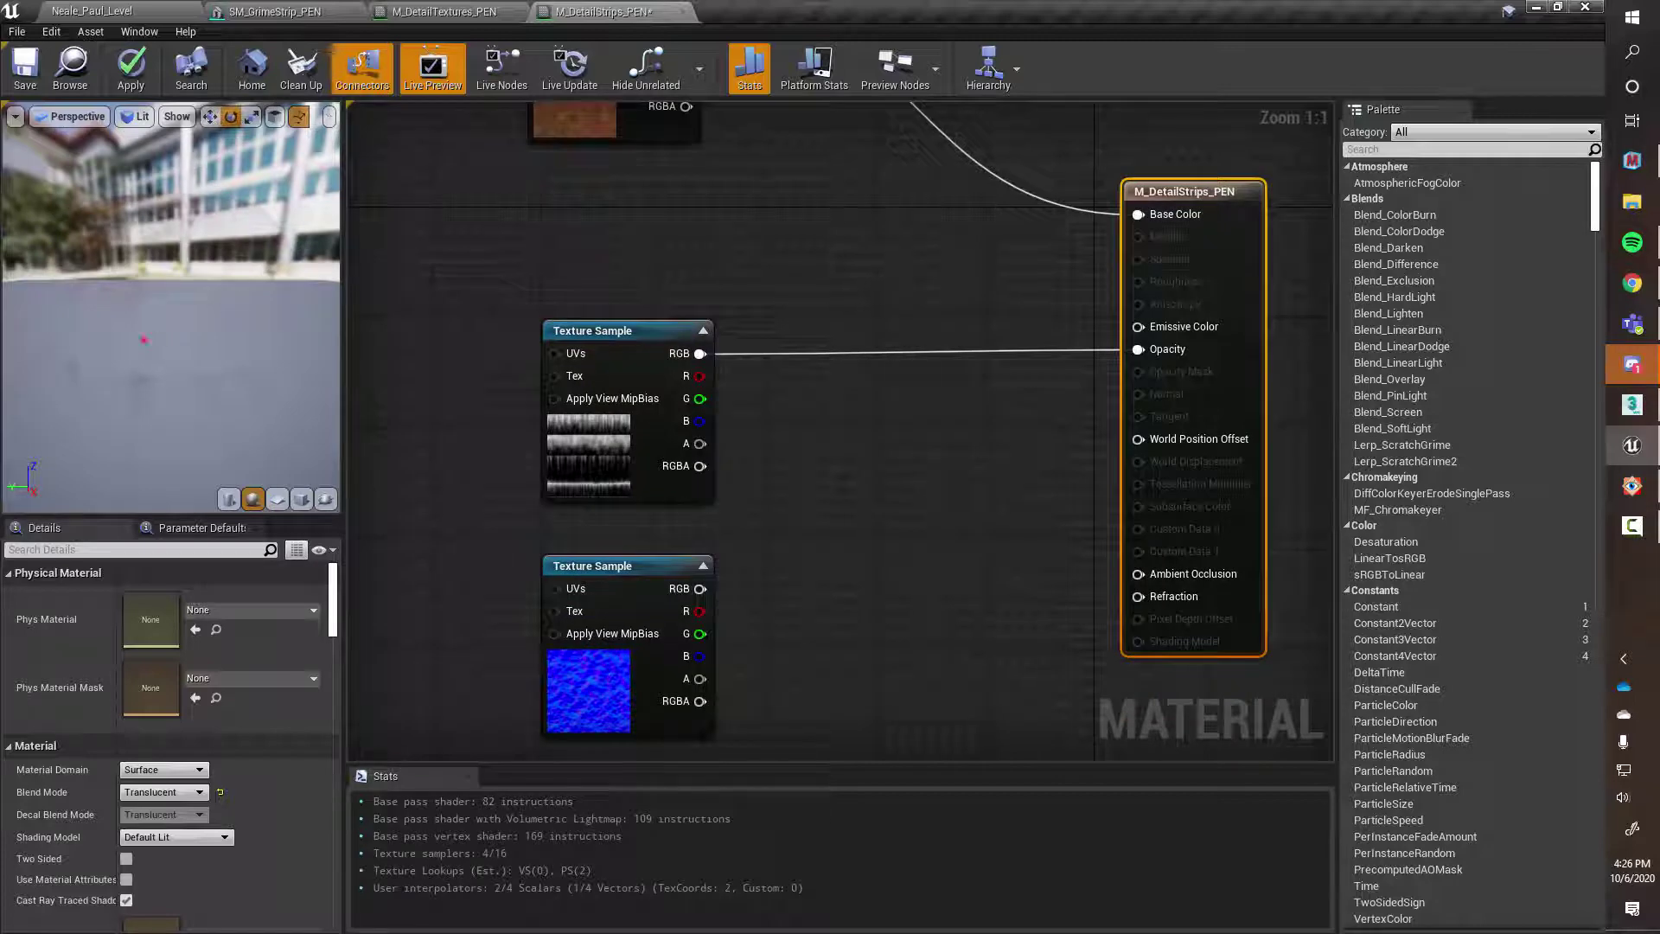
# Preview the translucent material on a plane and examine the grunge strips from different angles
pyautogui.moveTo(136, 332); pyautogui.dragTo(224, 370)
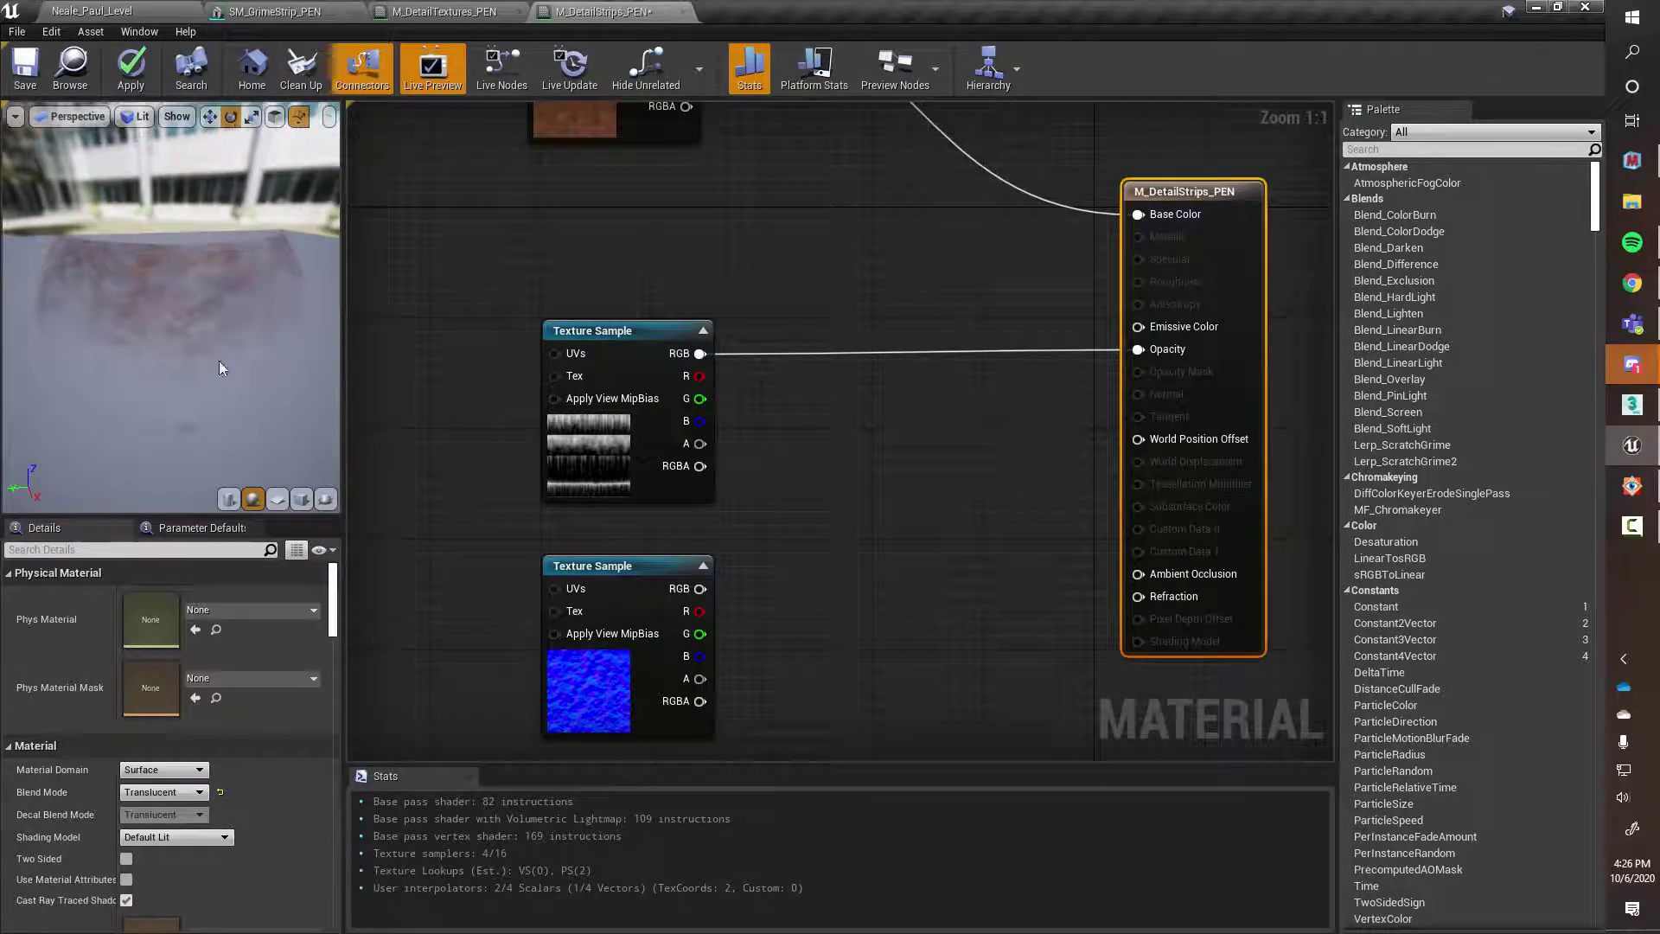
pyautogui.click(279, 501)
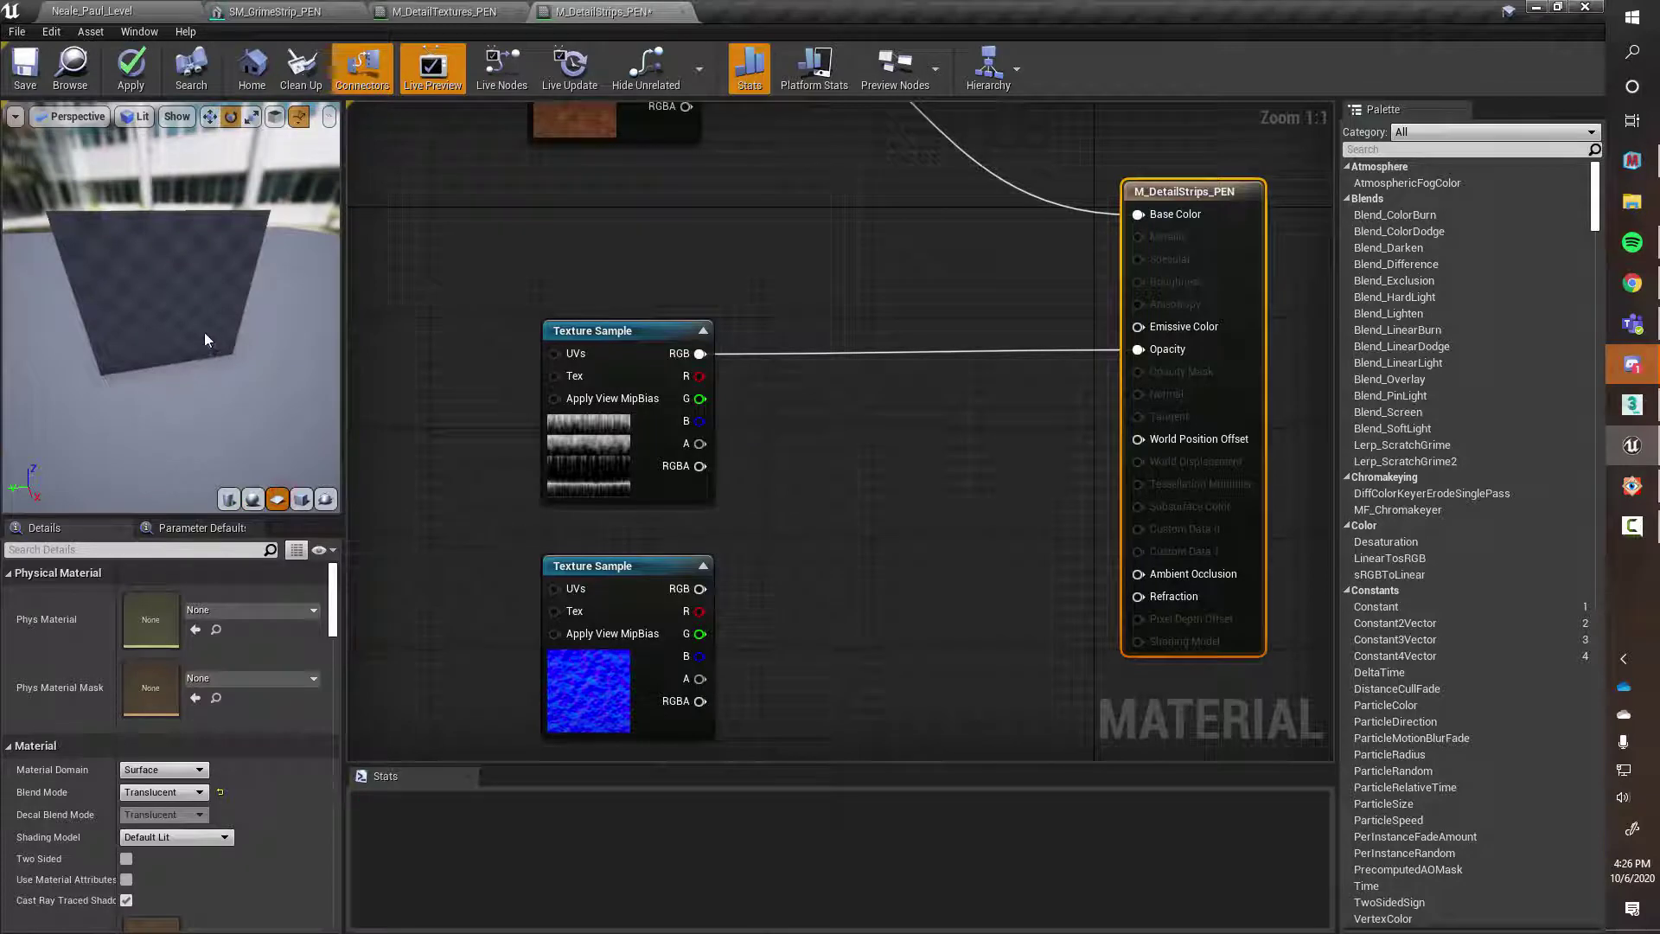
pyautogui.moveTo(208, 307)
pyautogui.mouseDown()
pyautogui.moveTo(222, 303)
pyautogui.moveTo(204, 319)
pyautogui.moveTo(172, 233)
pyautogui.mouseUp()
pyautogui.moveTo(181, 368); pyautogui.dragTo(161, 268)
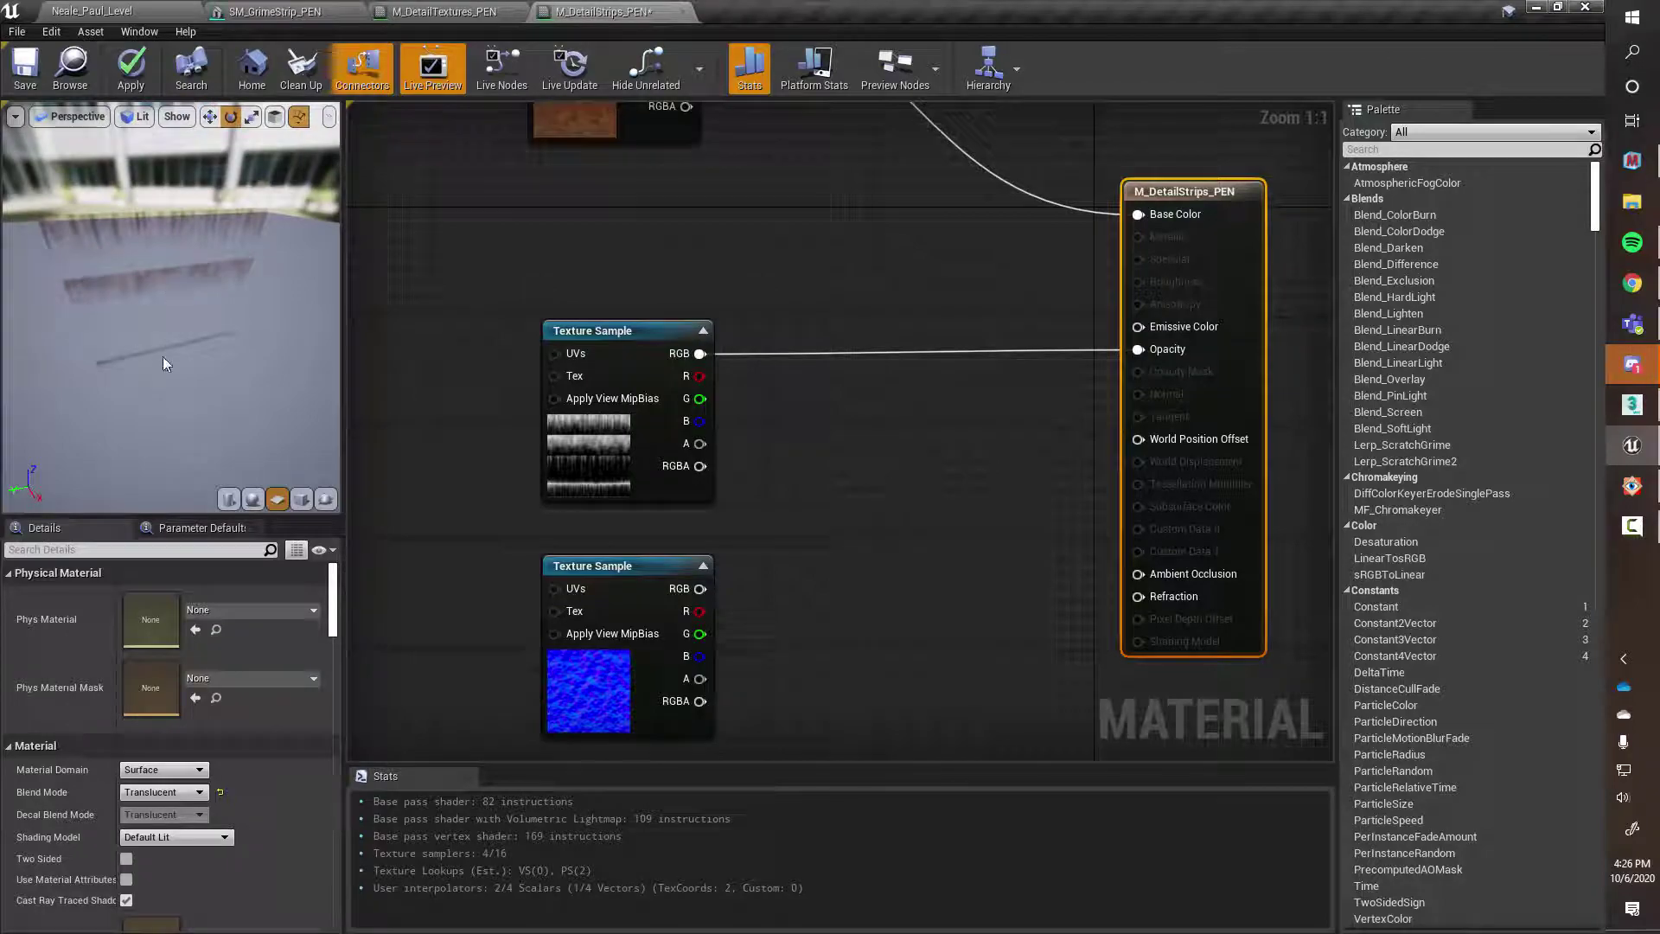
pyautogui.click(1631, 405)
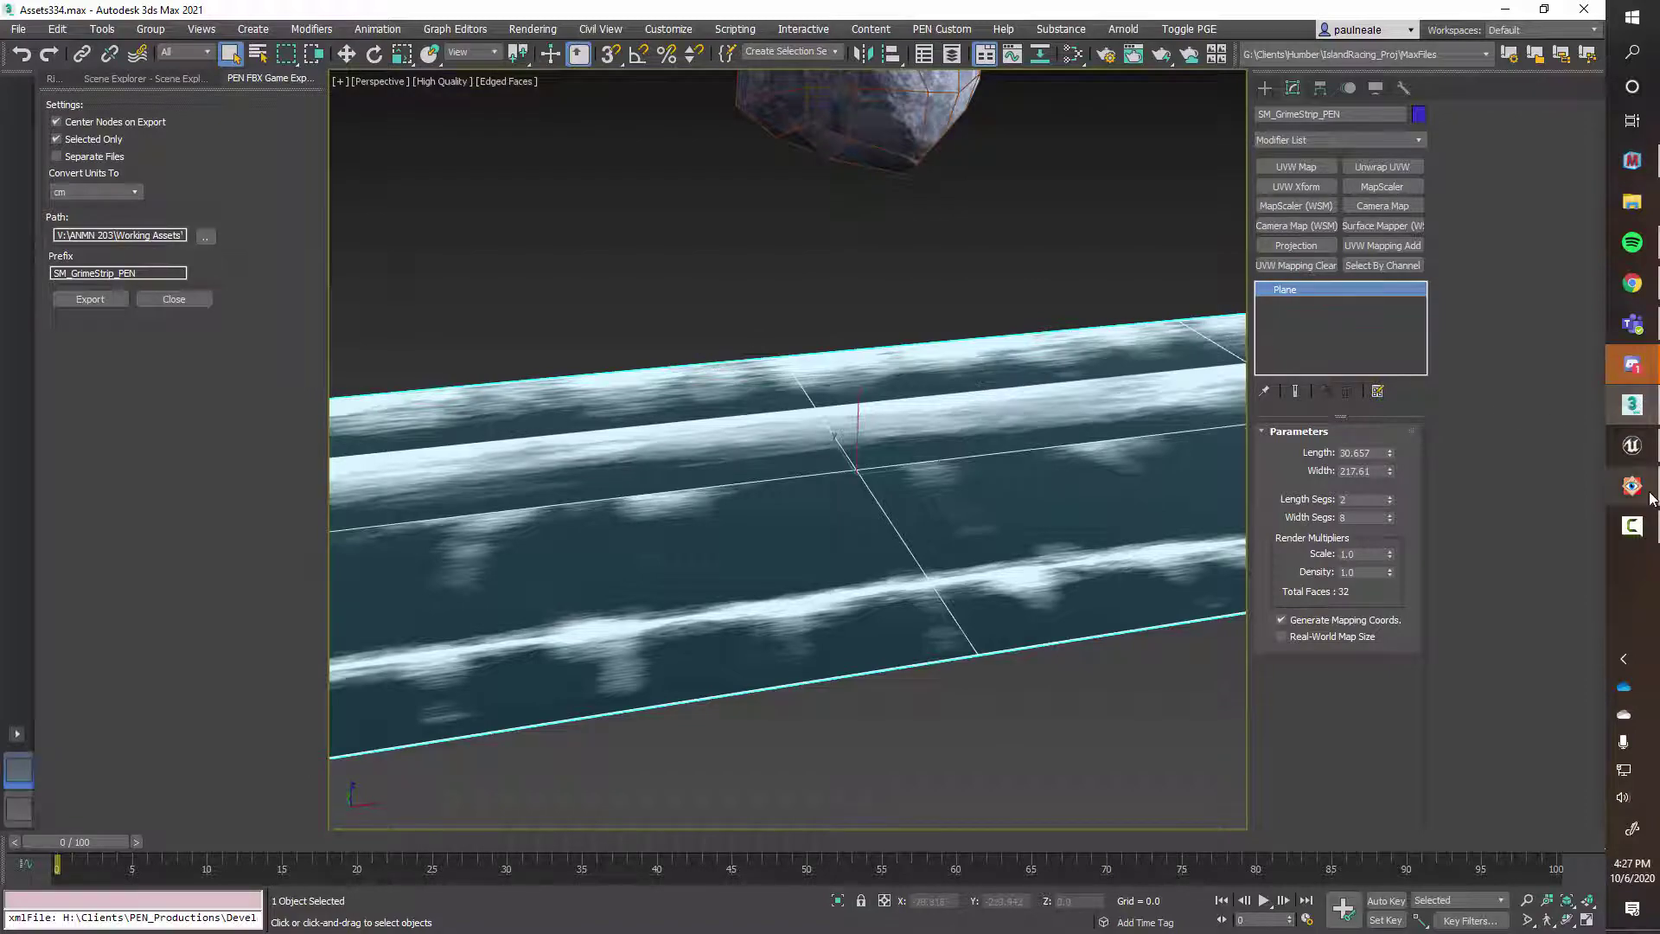
pyautogui.click(1637, 411)
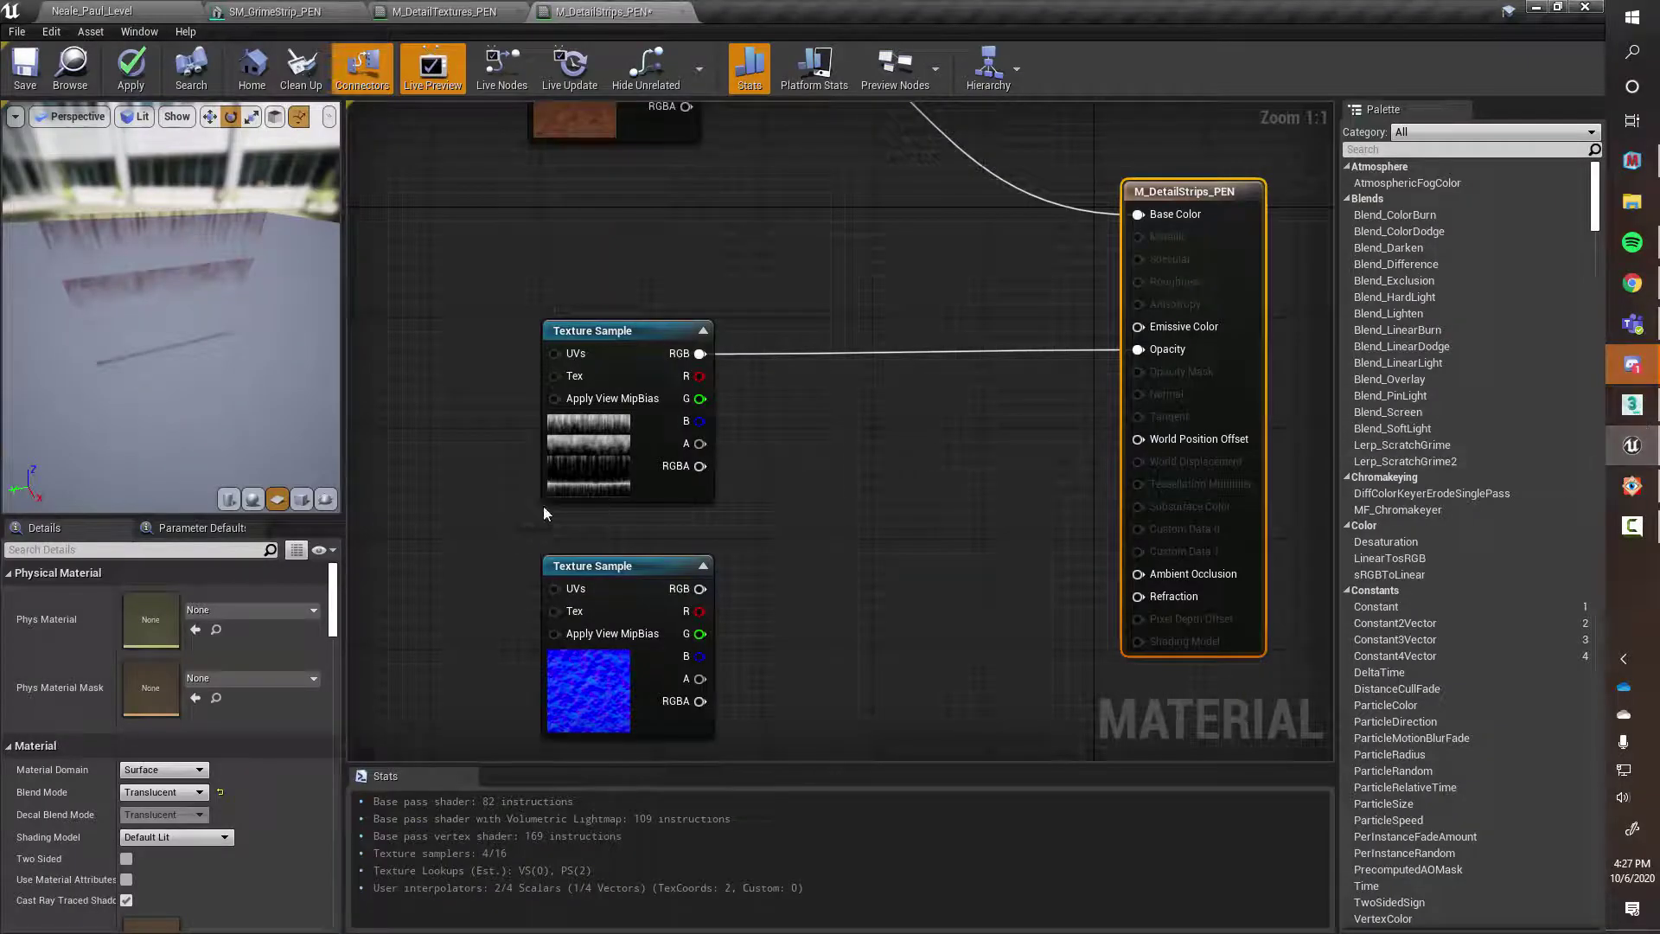
pyautogui.moveTo(824, 501)
pyautogui.mouseDown(button='right')
pyautogui.moveTo(793, 492)
pyautogui.moveTo(820, 499)
pyautogui.mouseUp(button='right')
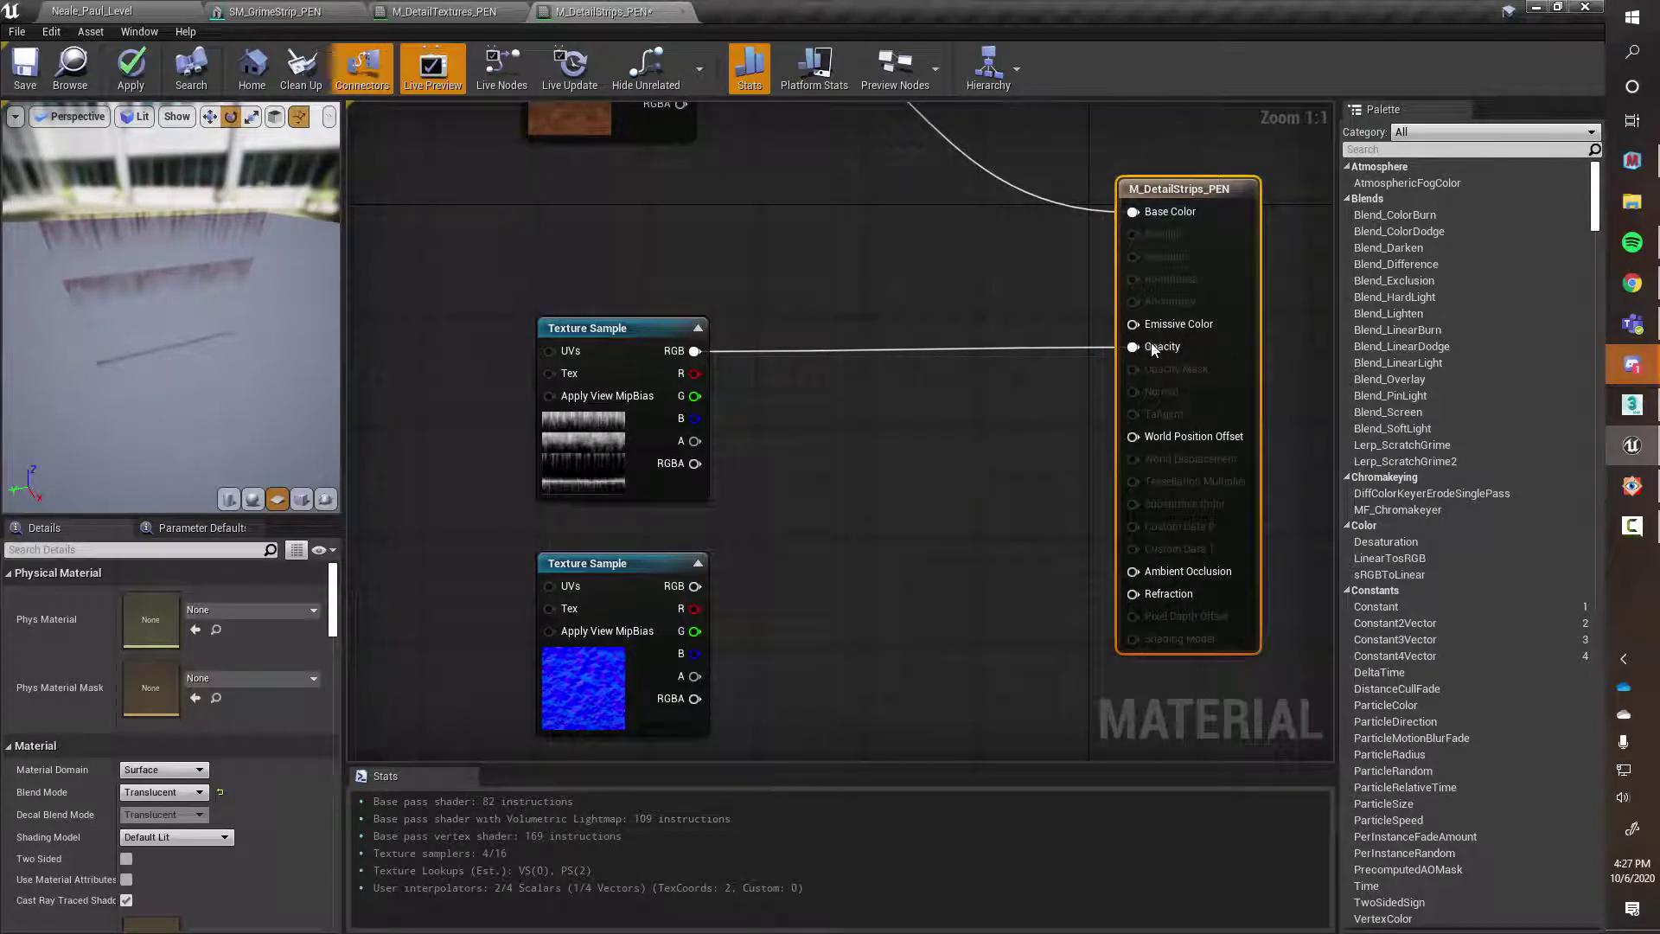
pyautogui.moveTo(1150, 350); pyautogui.dragTo(1147, 324, button='right')
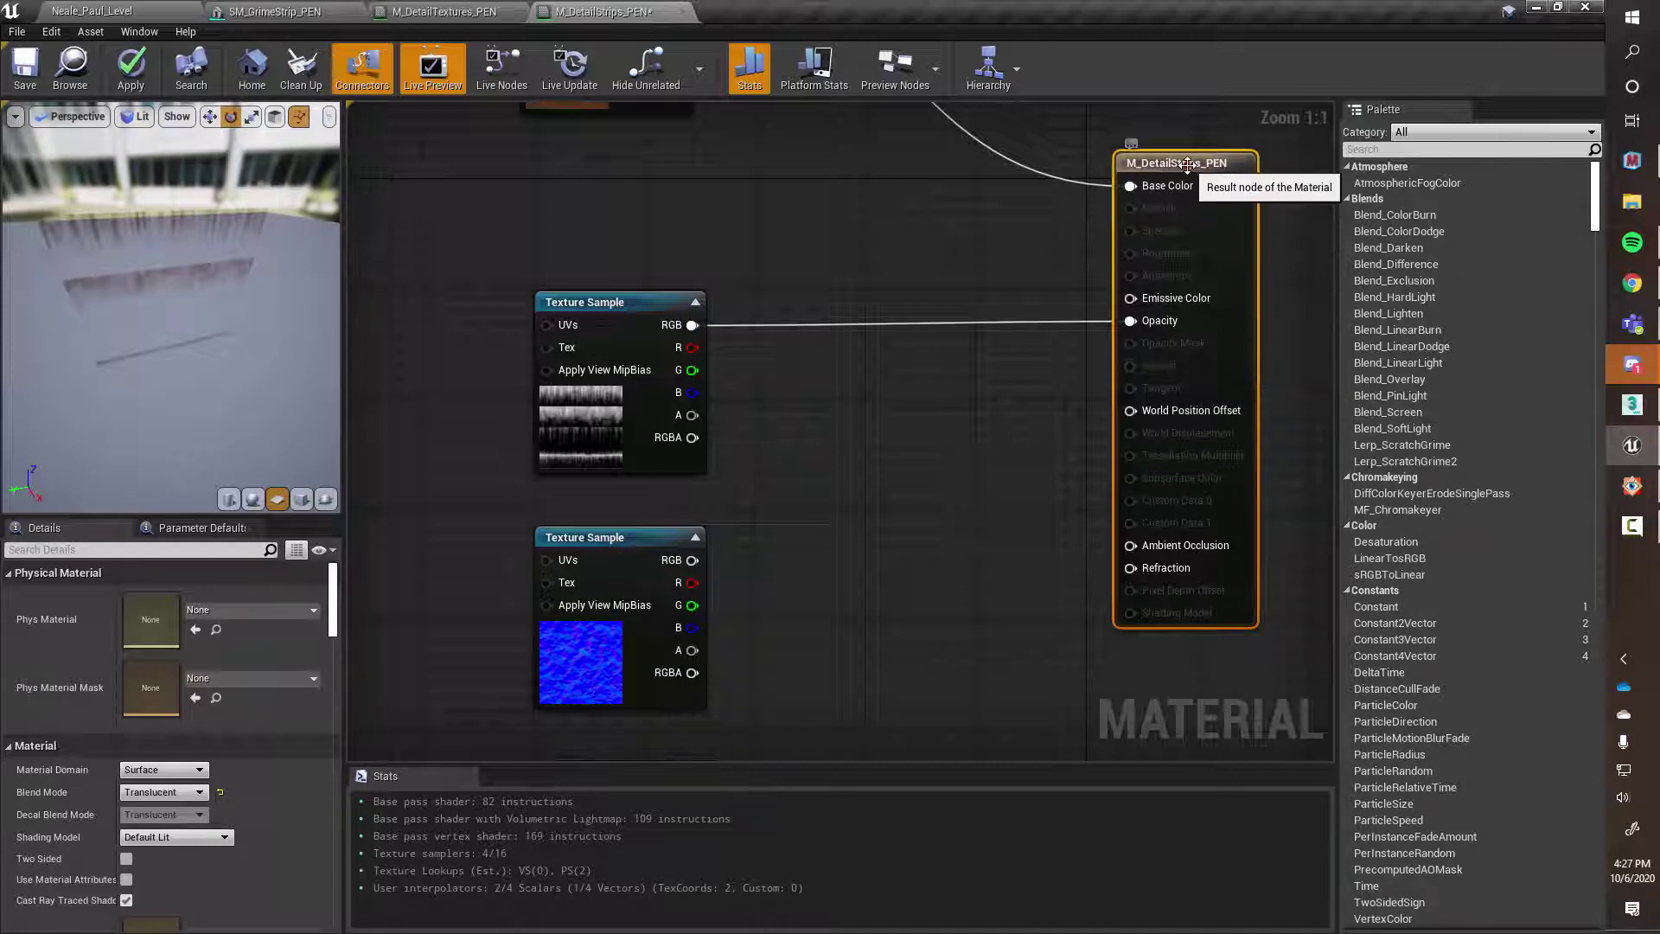
# Set the material's Translucency Lighting Mode to Volumetric Directional
pyautogui.scroll(-1, 189, 614)
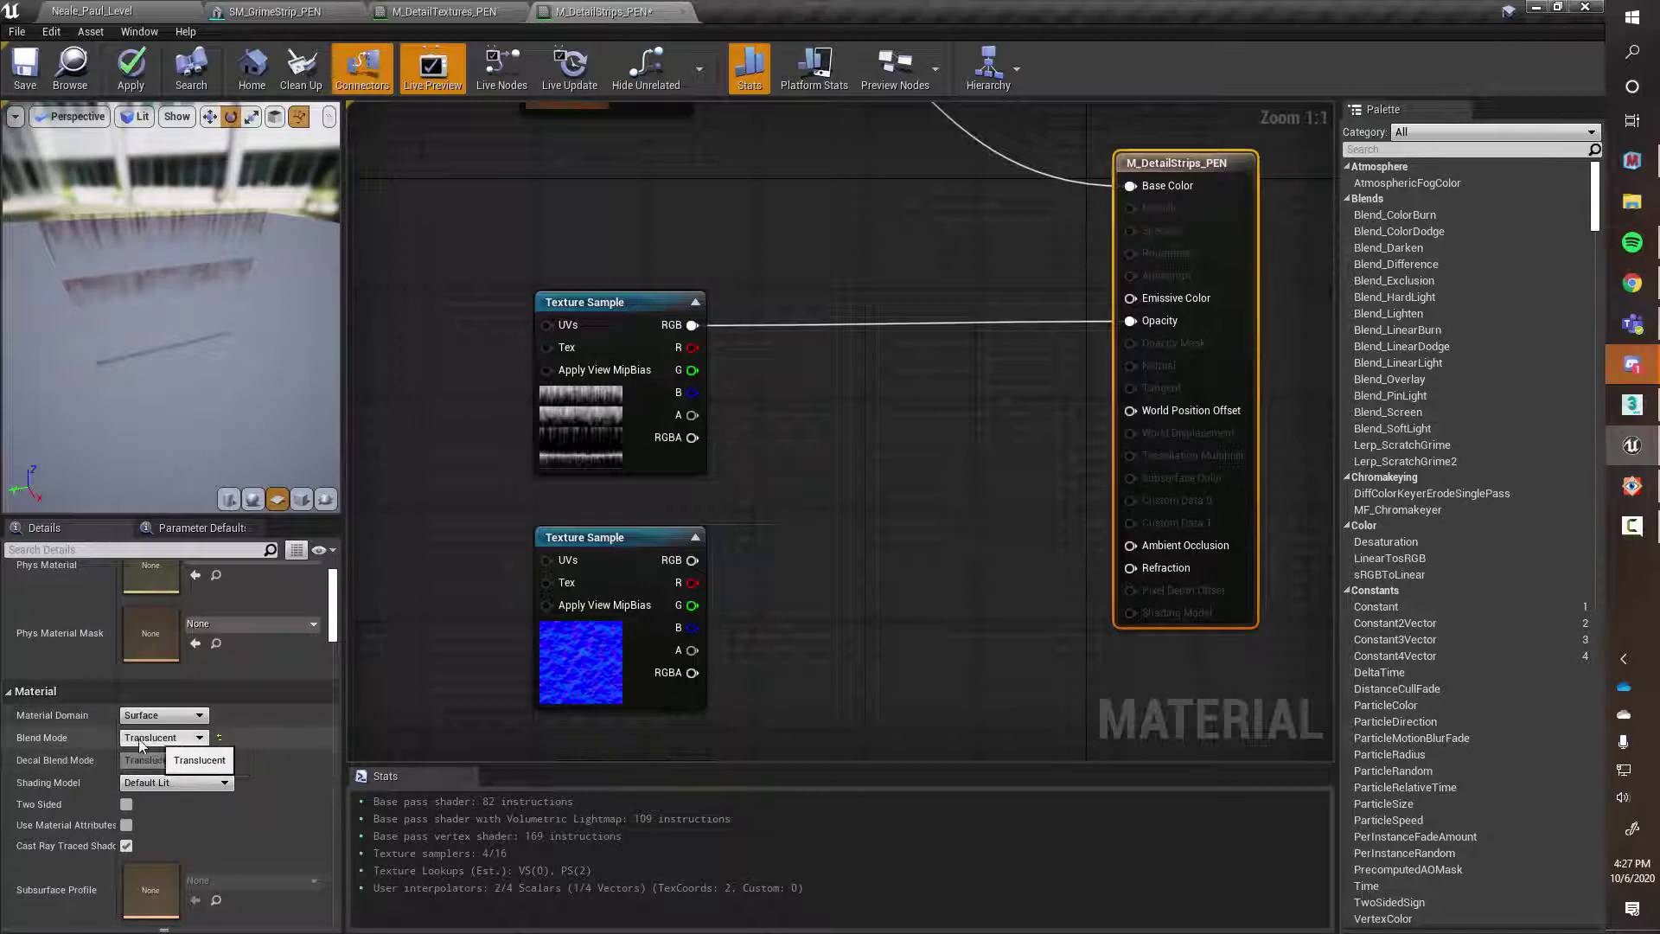
pyautogui.scroll(-4, 170, 736)
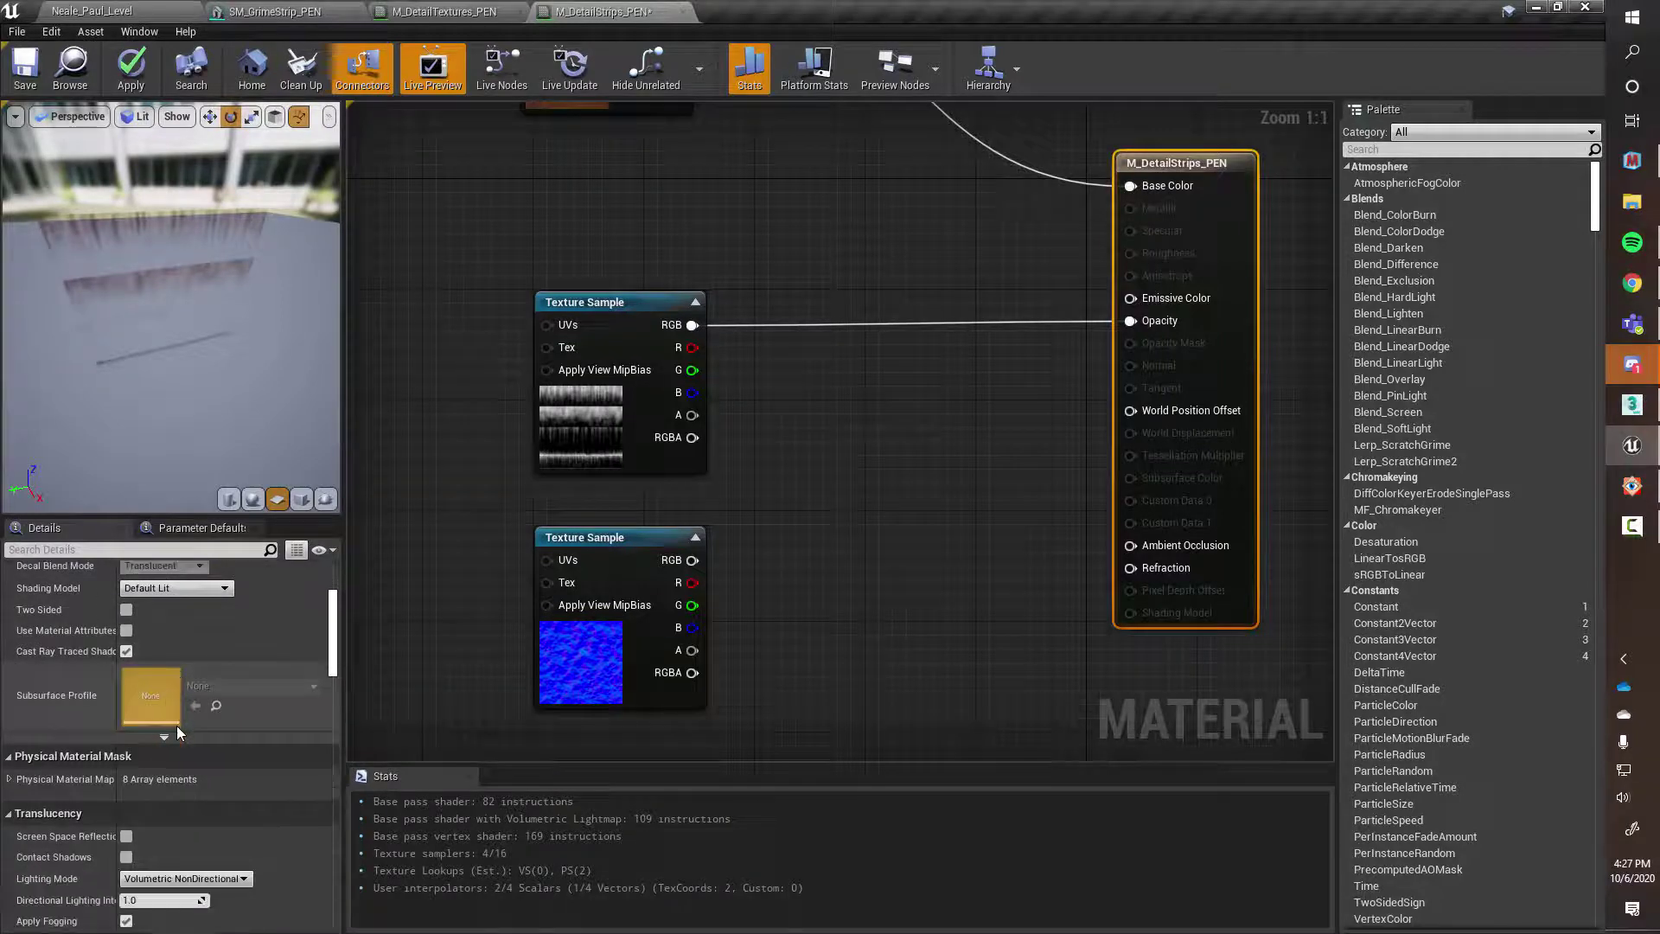
pyautogui.scroll(-2, 176, 733)
pyautogui.scroll(-2, 44, 676)
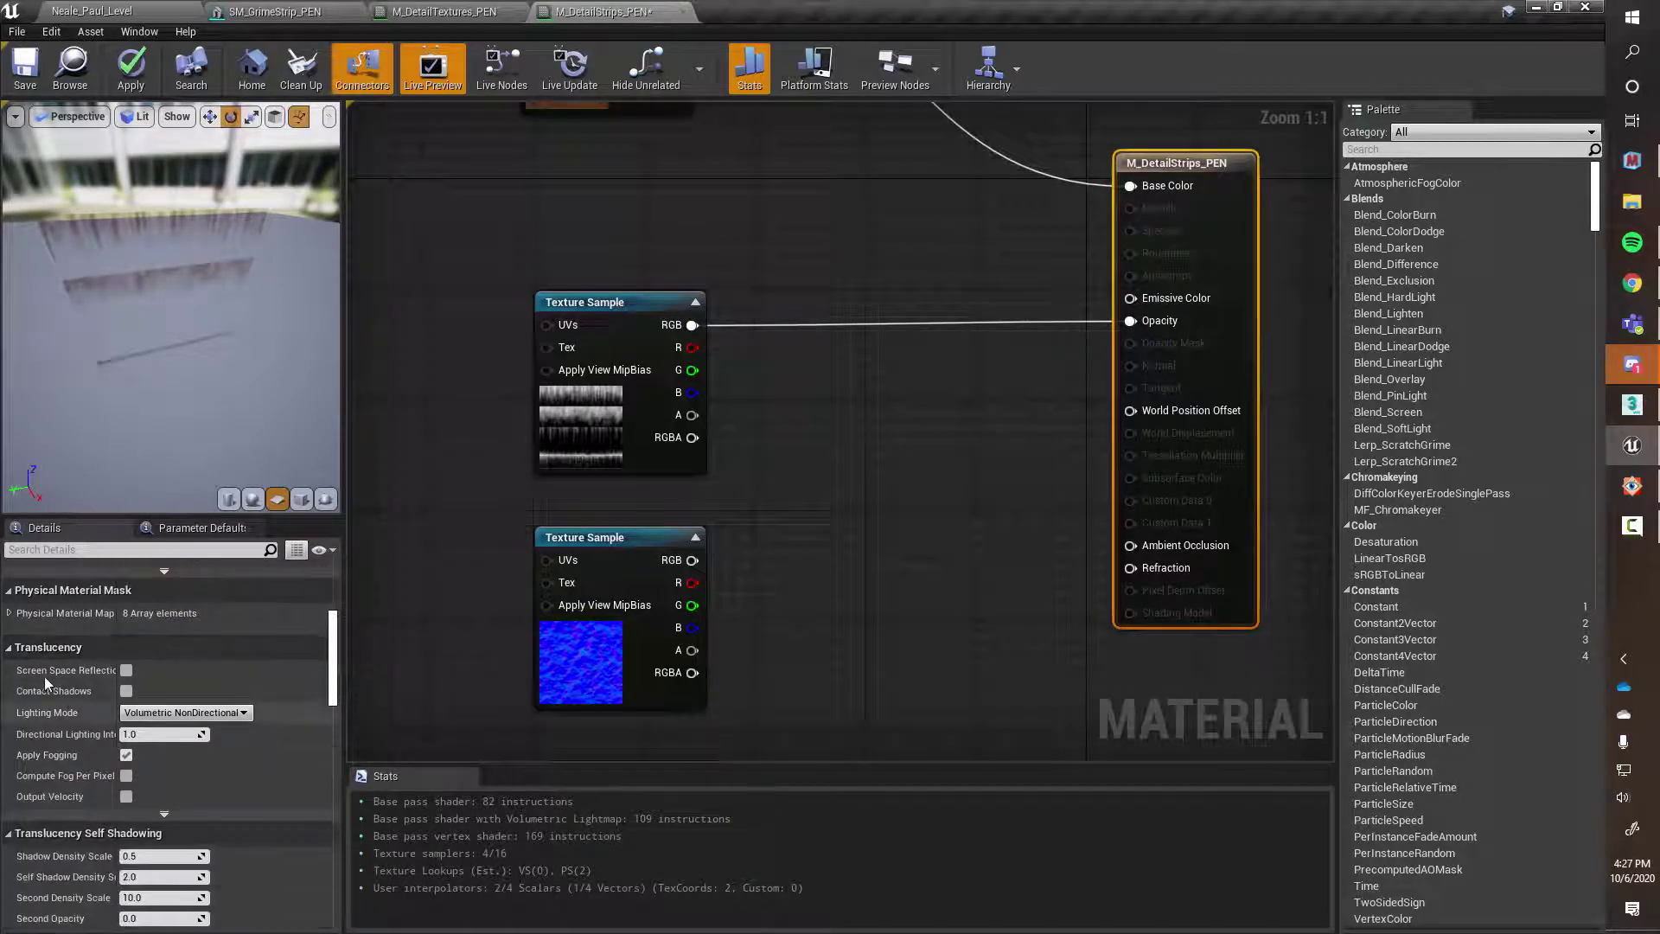
pyautogui.click(205, 713)
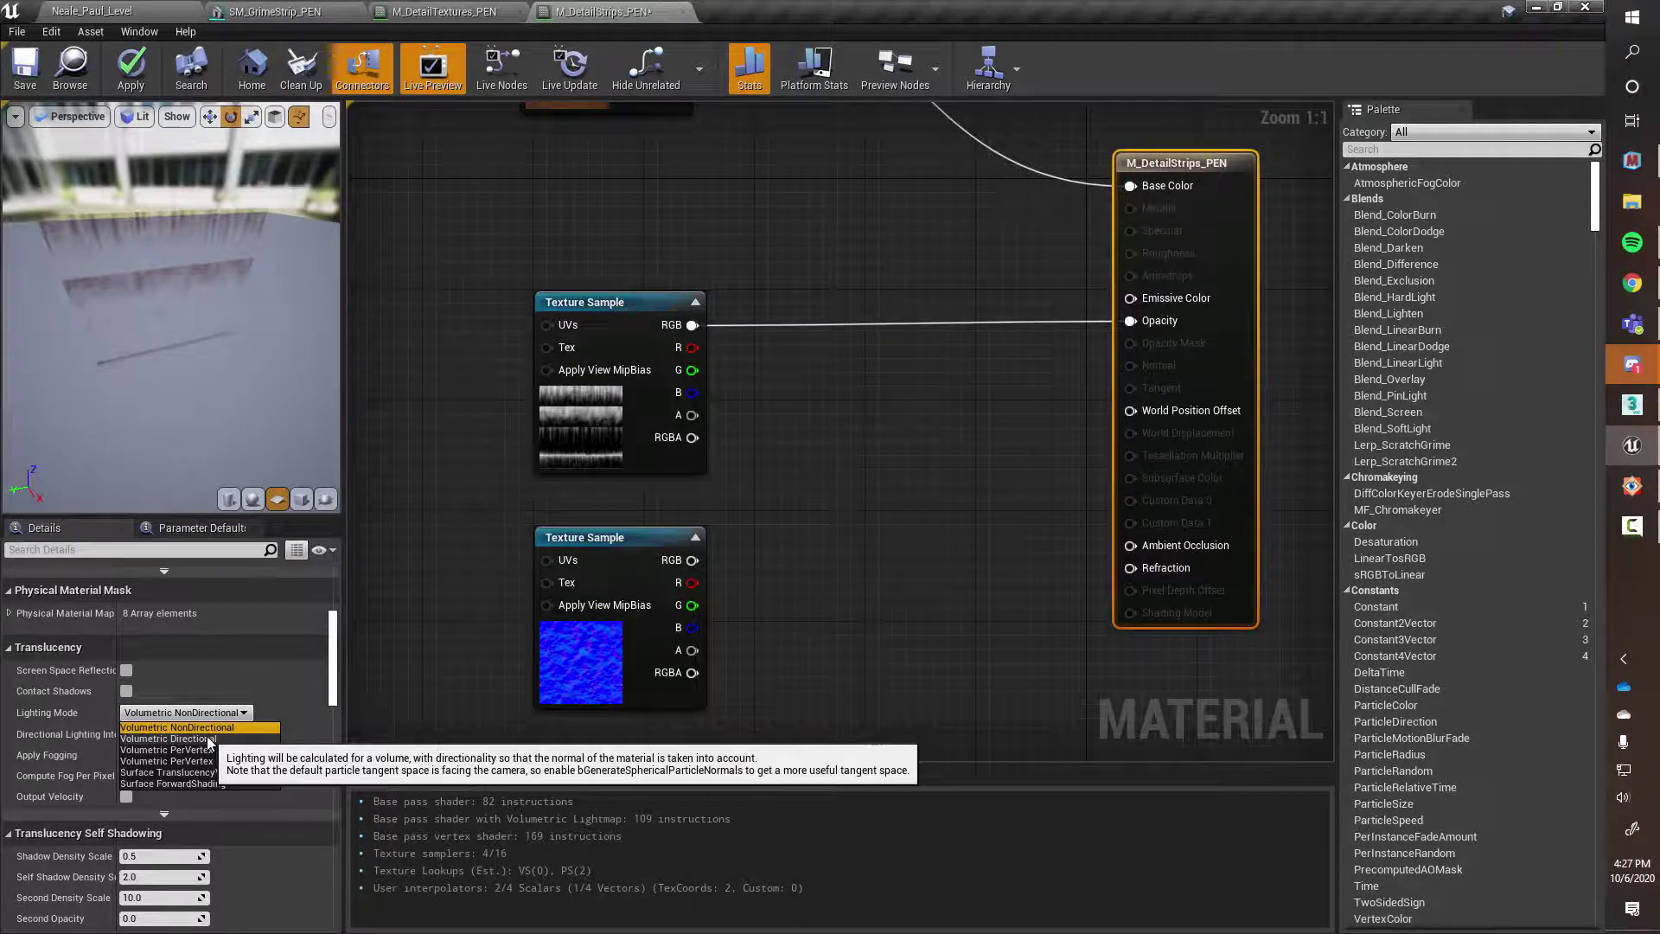
pyautogui.click(173, 739)
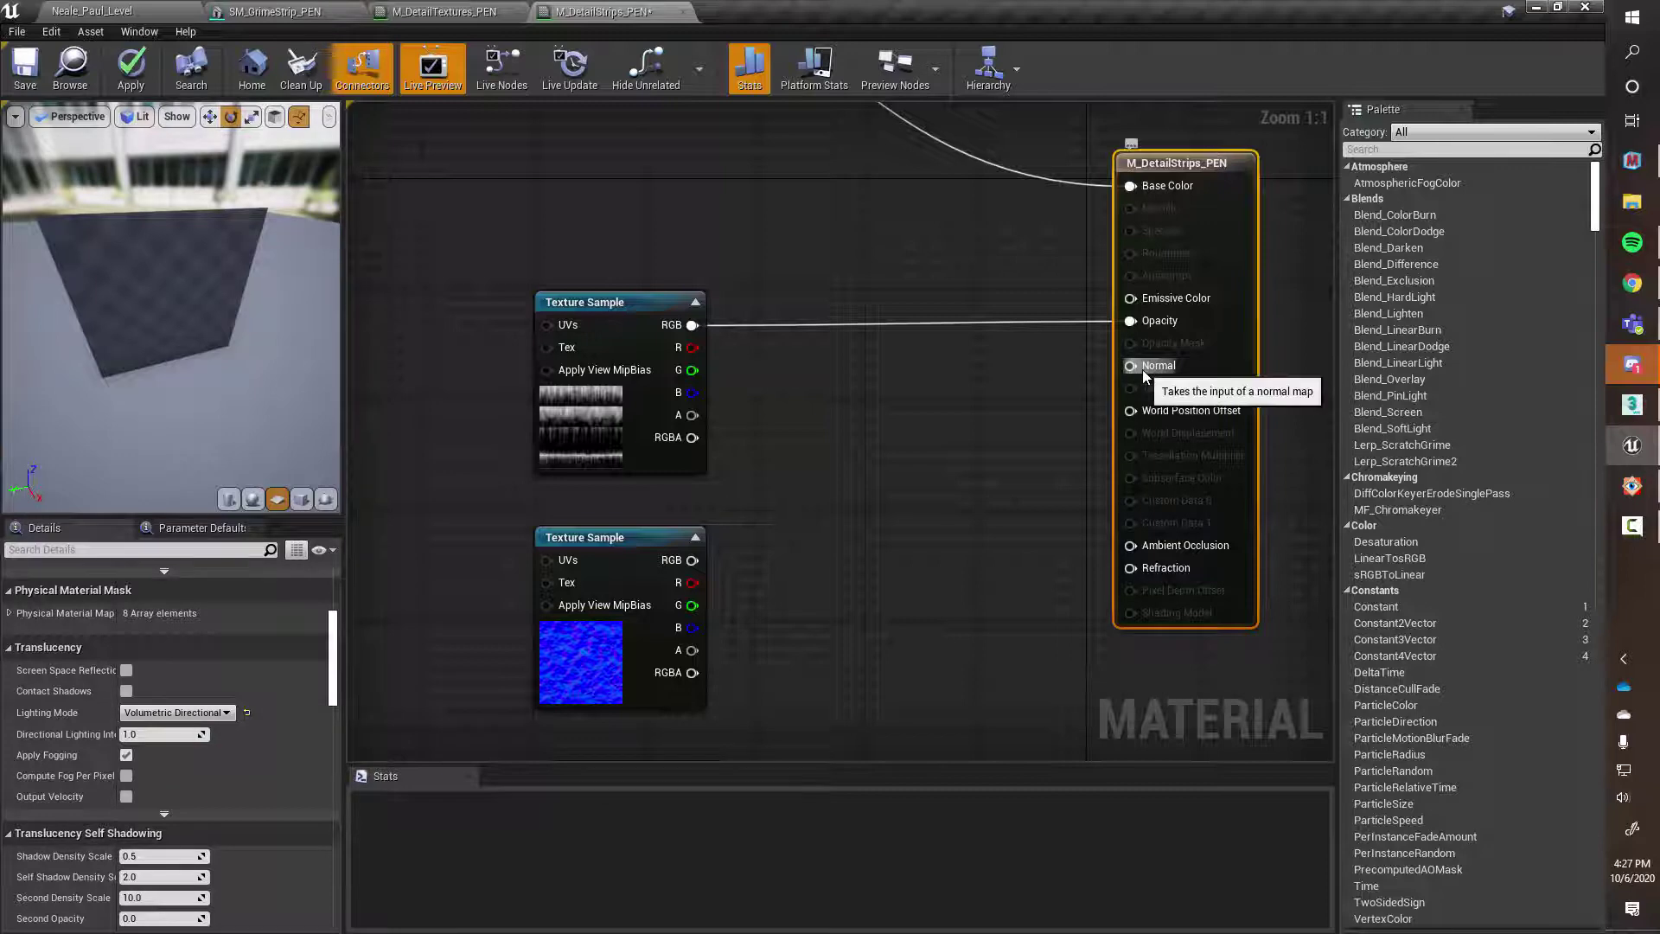
# Space out the texture samples by shifting the Rust_Tile_N_01 sample down and the T_GrungeStrips_D sample up
pyautogui.click(643, 534)
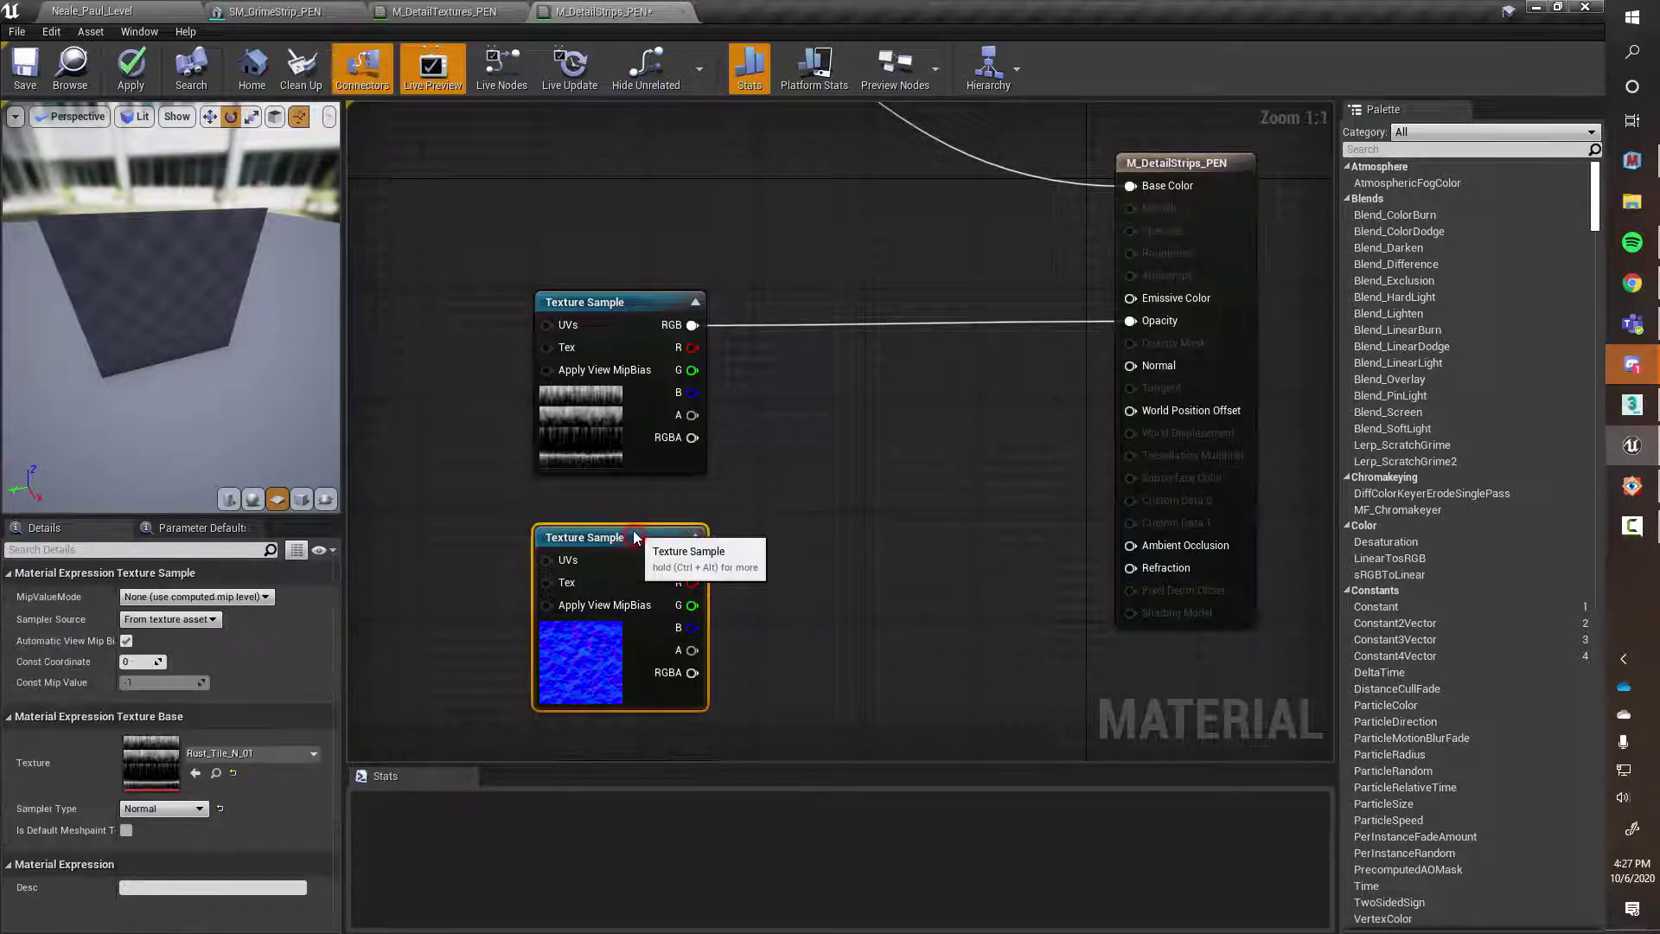
pyautogui.moveTo(870, 478)
pyautogui.mouseDown(button='right')
pyautogui.moveTo(886, 443)
pyautogui.moveTo(843, 363)
pyautogui.mouseUp(button='right')
pyautogui.moveTo(629, 367); pyautogui.dragTo(644, 402)
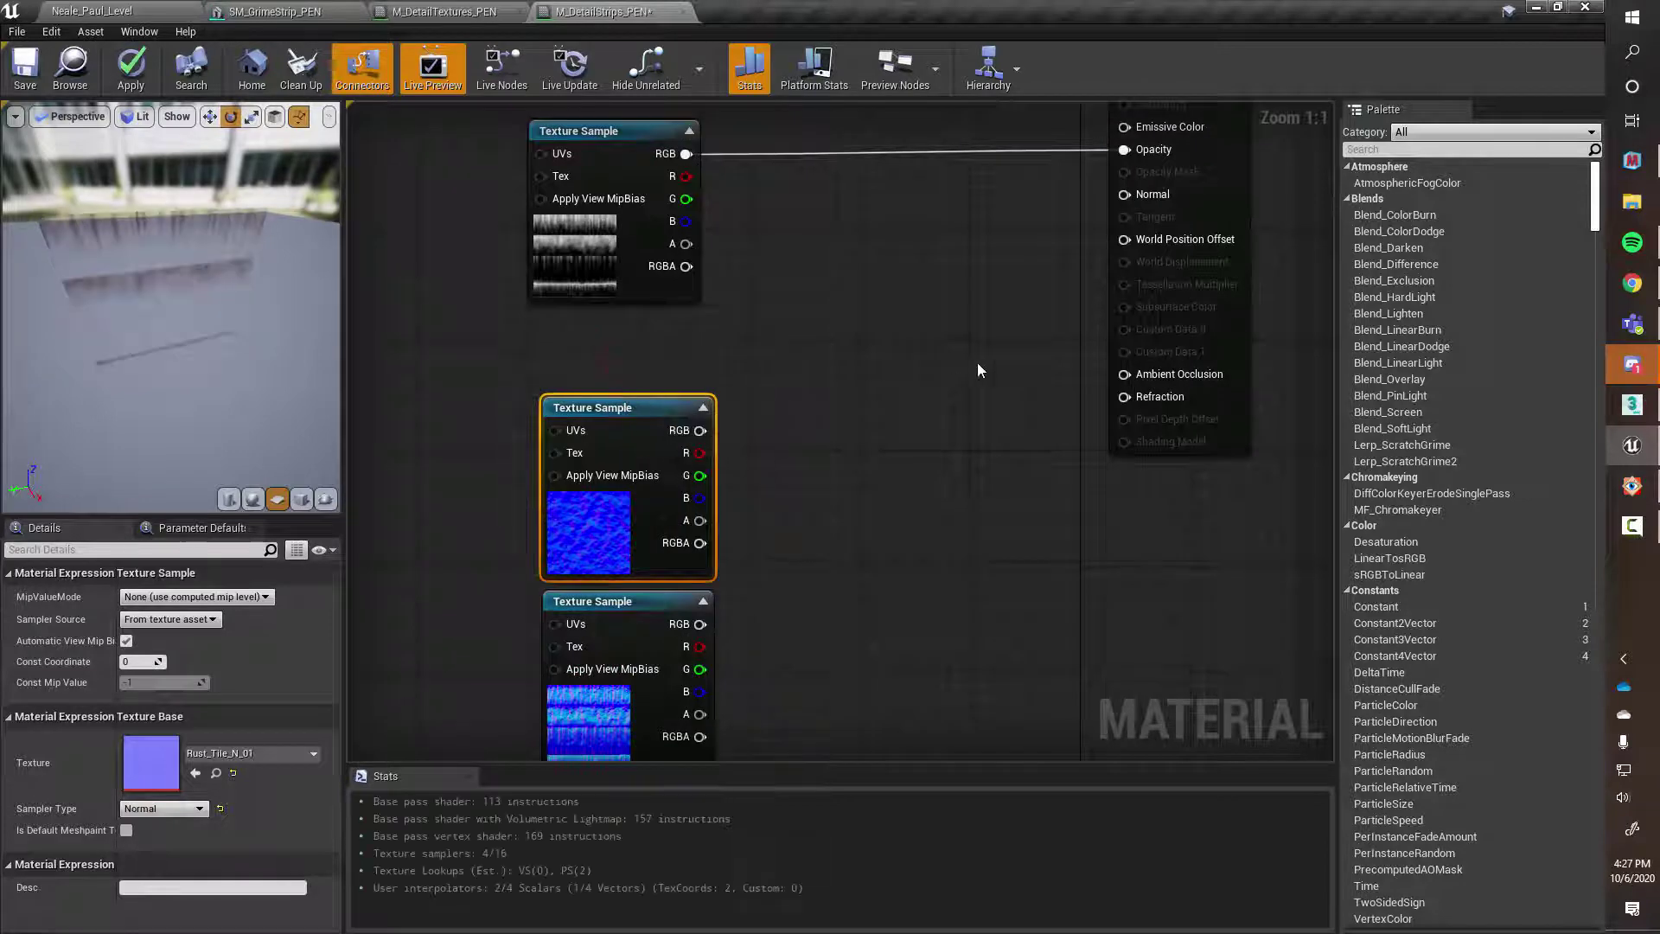
pyautogui.moveTo(977, 362); pyautogui.dragTo(1035, 647, button='right')
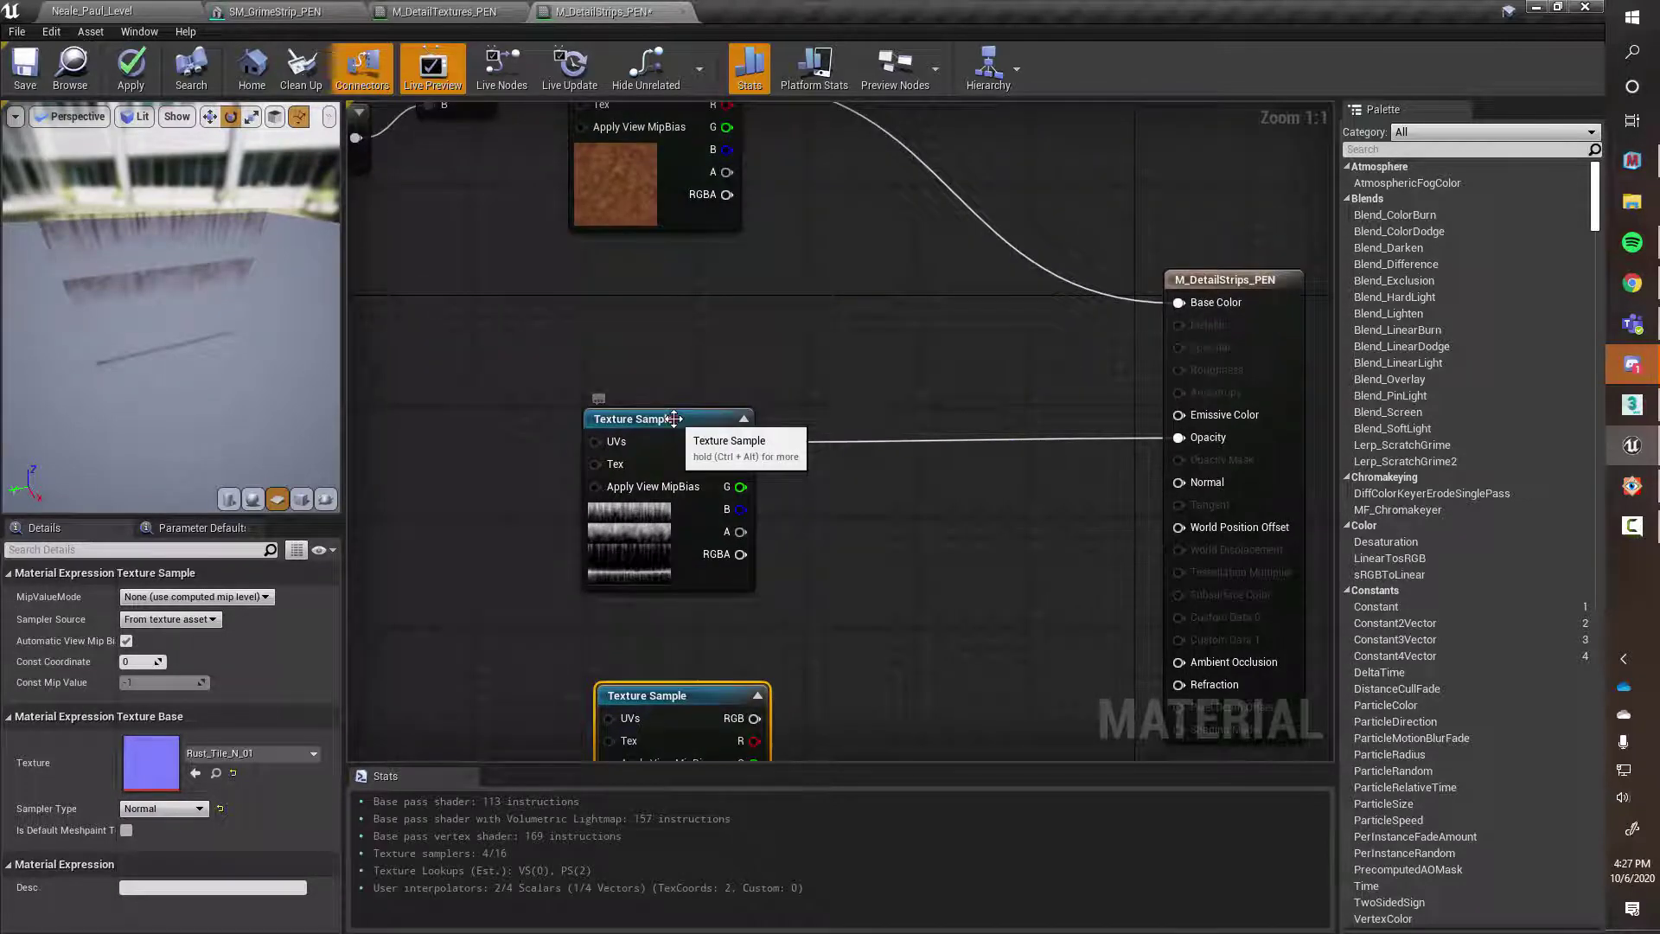
pyautogui.moveTo(671, 415); pyautogui.dragTo(676, 363)
pyautogui.moveTo(933, 490); pyautogui.dragTo(1021, 520, button='right')
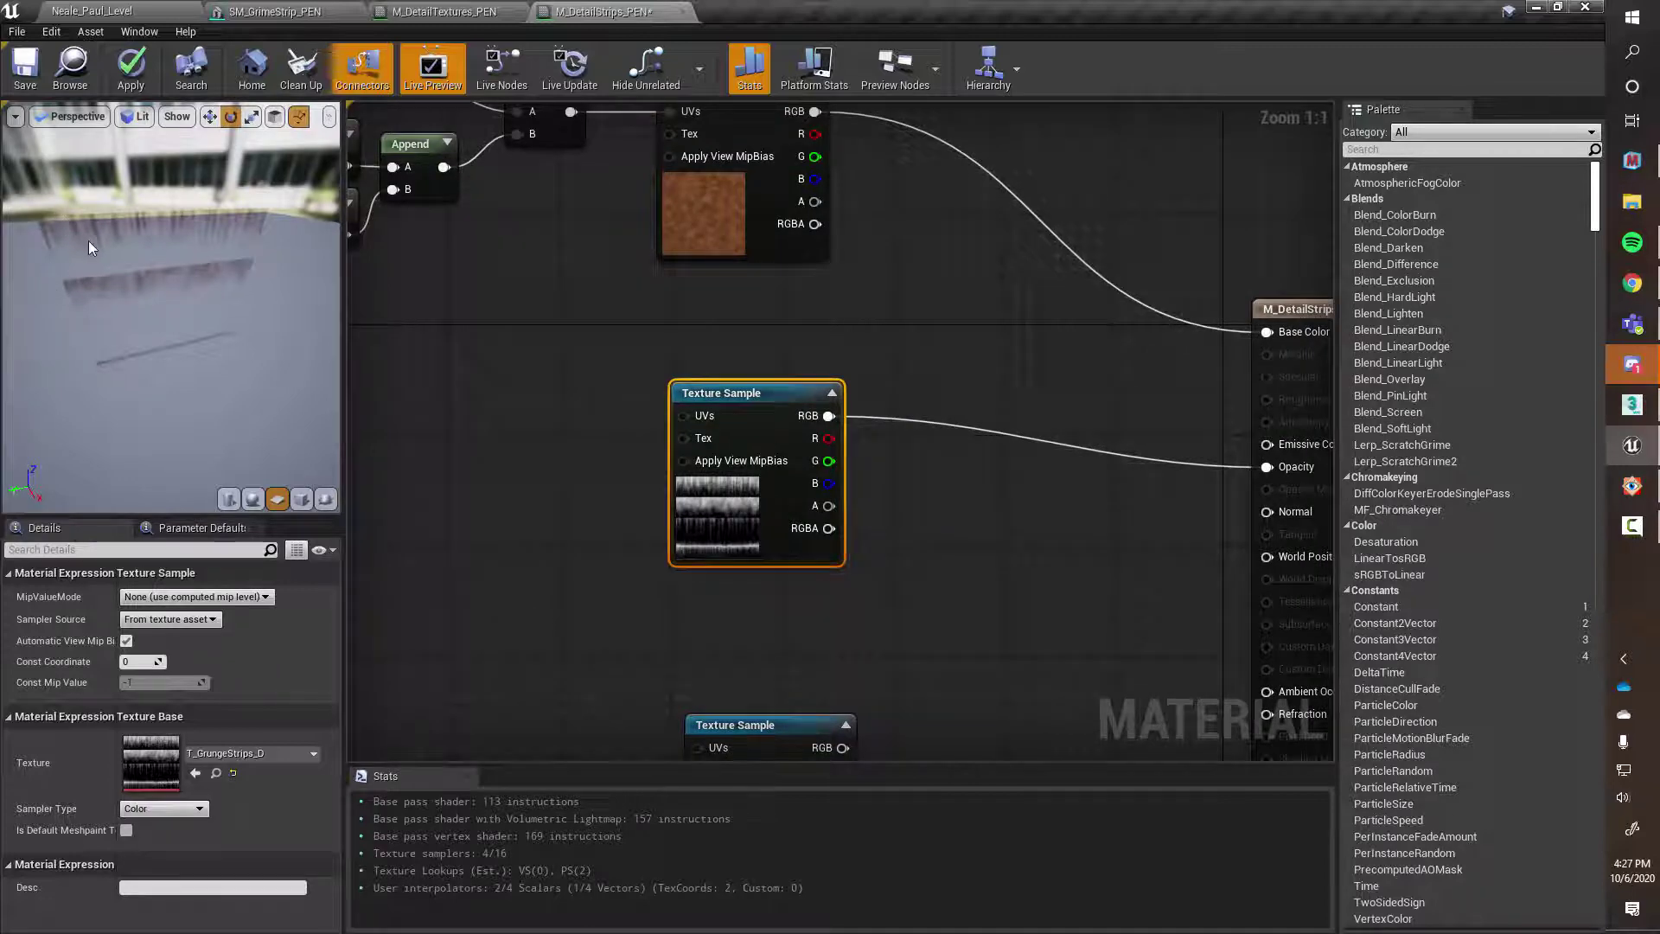
# Move the TexCoord node beside the grunge strips branch and connect it to input A of a new Multiply node
pyautogui.moveTo(706, 434); pyautogui.dragTo(1007, 519, button='right')
pyautogui.moveTo(663, 150); pyautogui.dragTo(385, 408)
pyautogui.moveTo(663, 491); pyautogui.dragTo(663, 418, button='right')
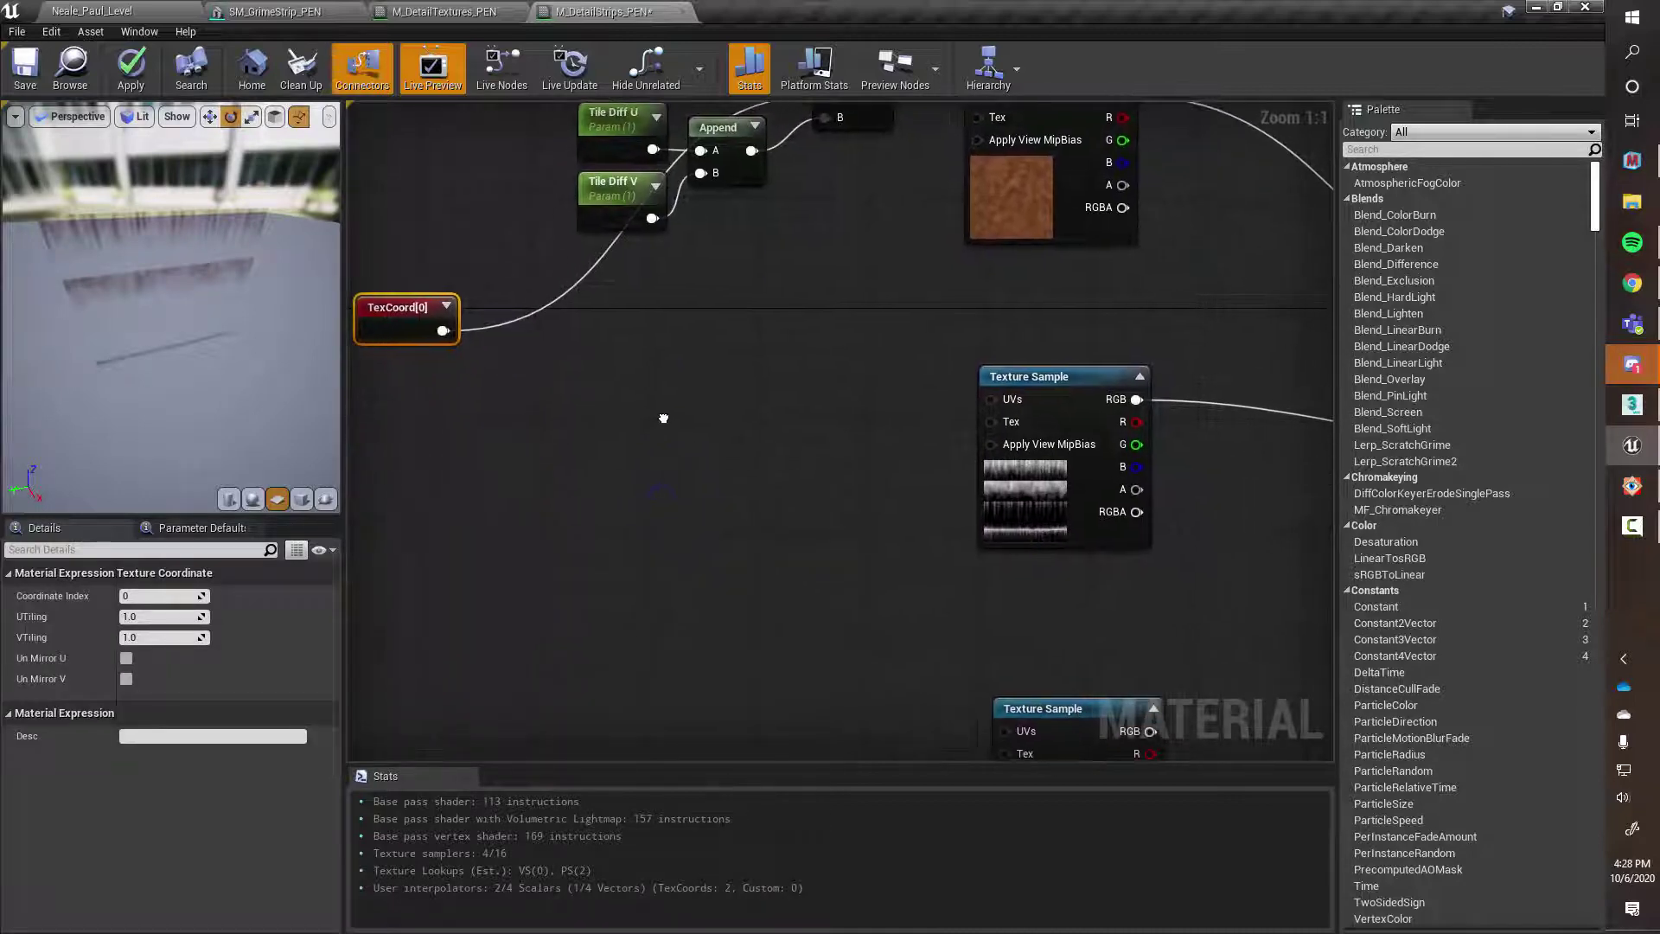
pyautogui.click(587, 368)
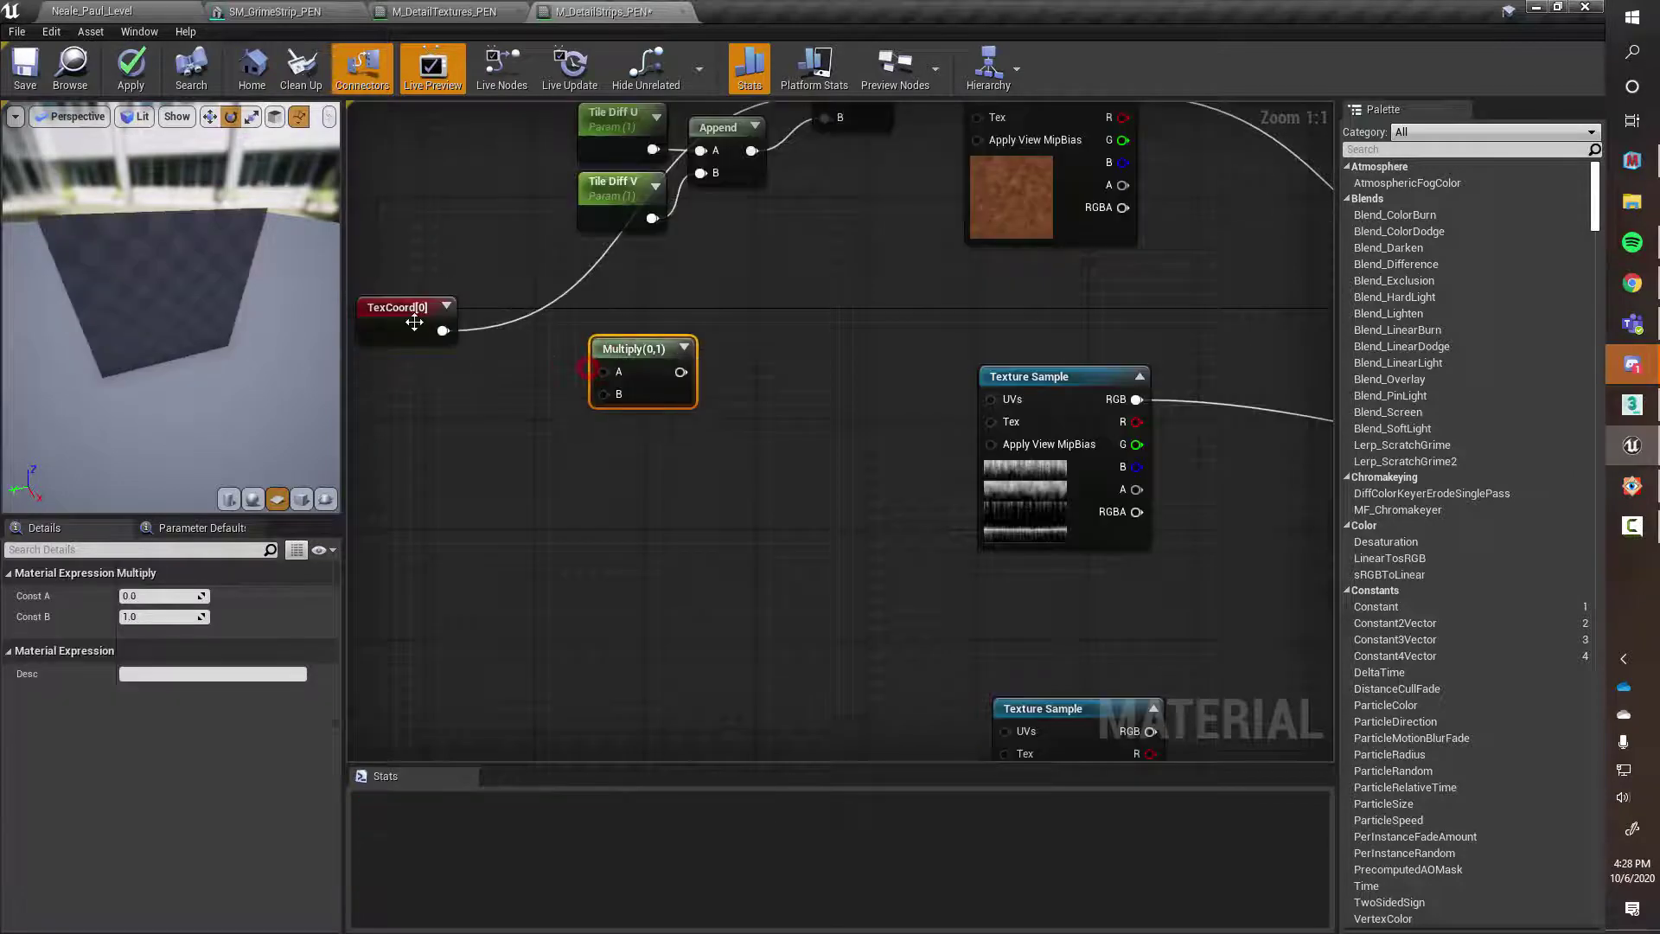
pyautogui.moveTo(443, 330); pyautogui.dragTo(636, 349)
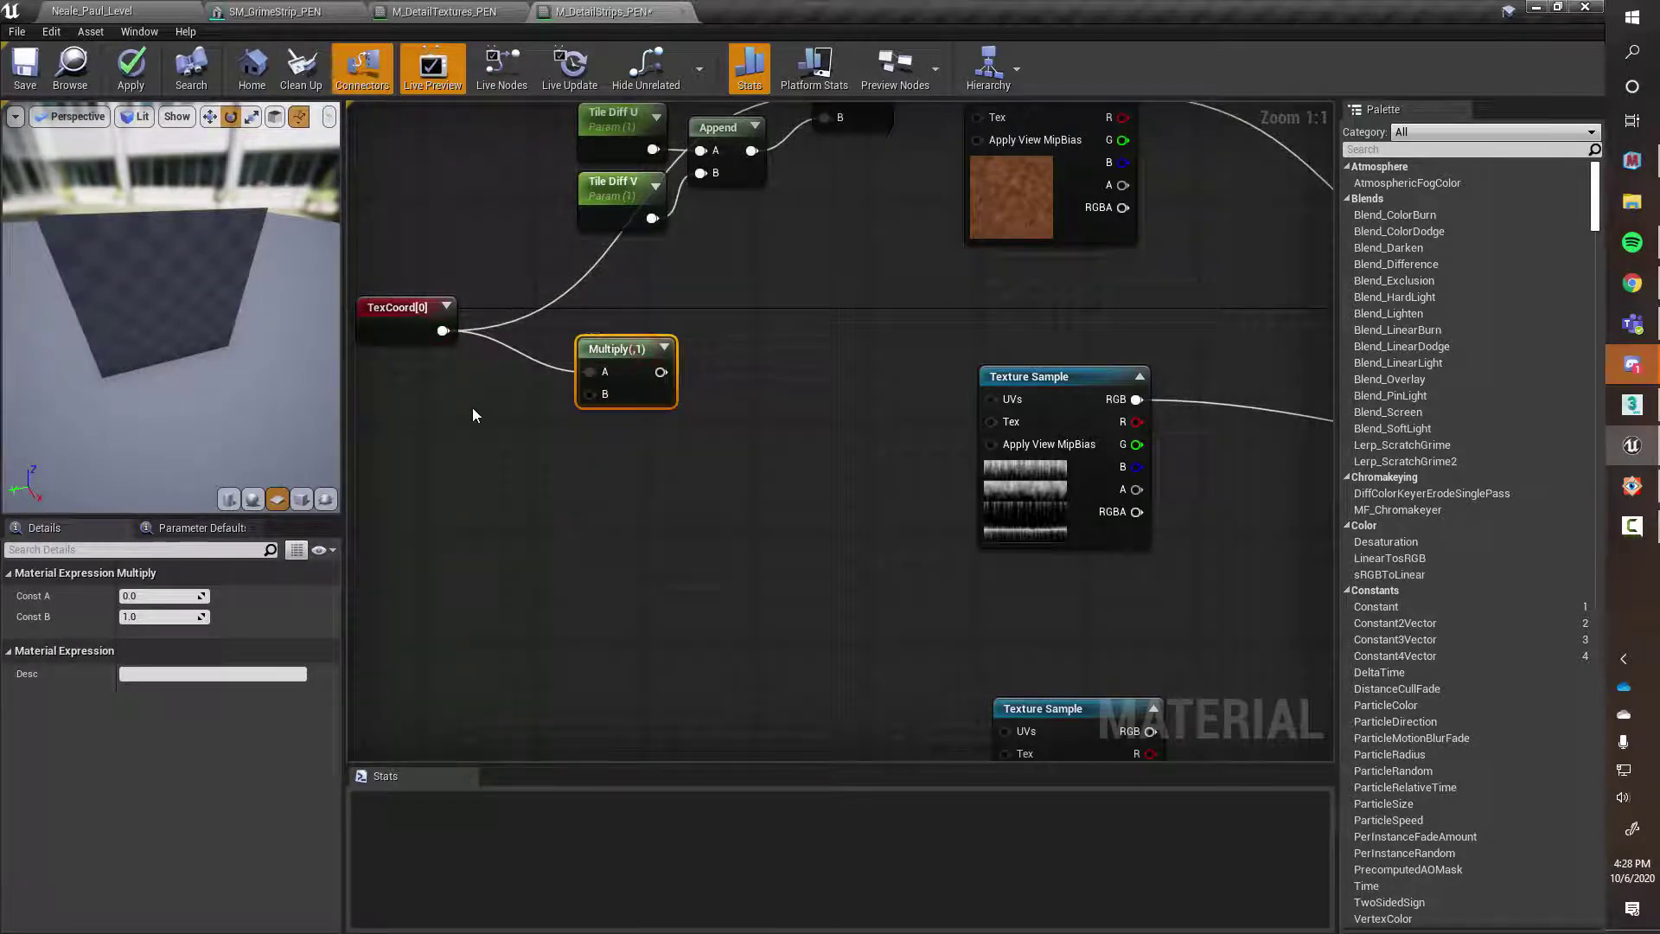
# Add an AppendVector node below the TexCoord node and connect its output to the new Multiply node's B input
pyautogui.moveTo(496, 429); pyautogui.dragTo(560, 424, button='right')
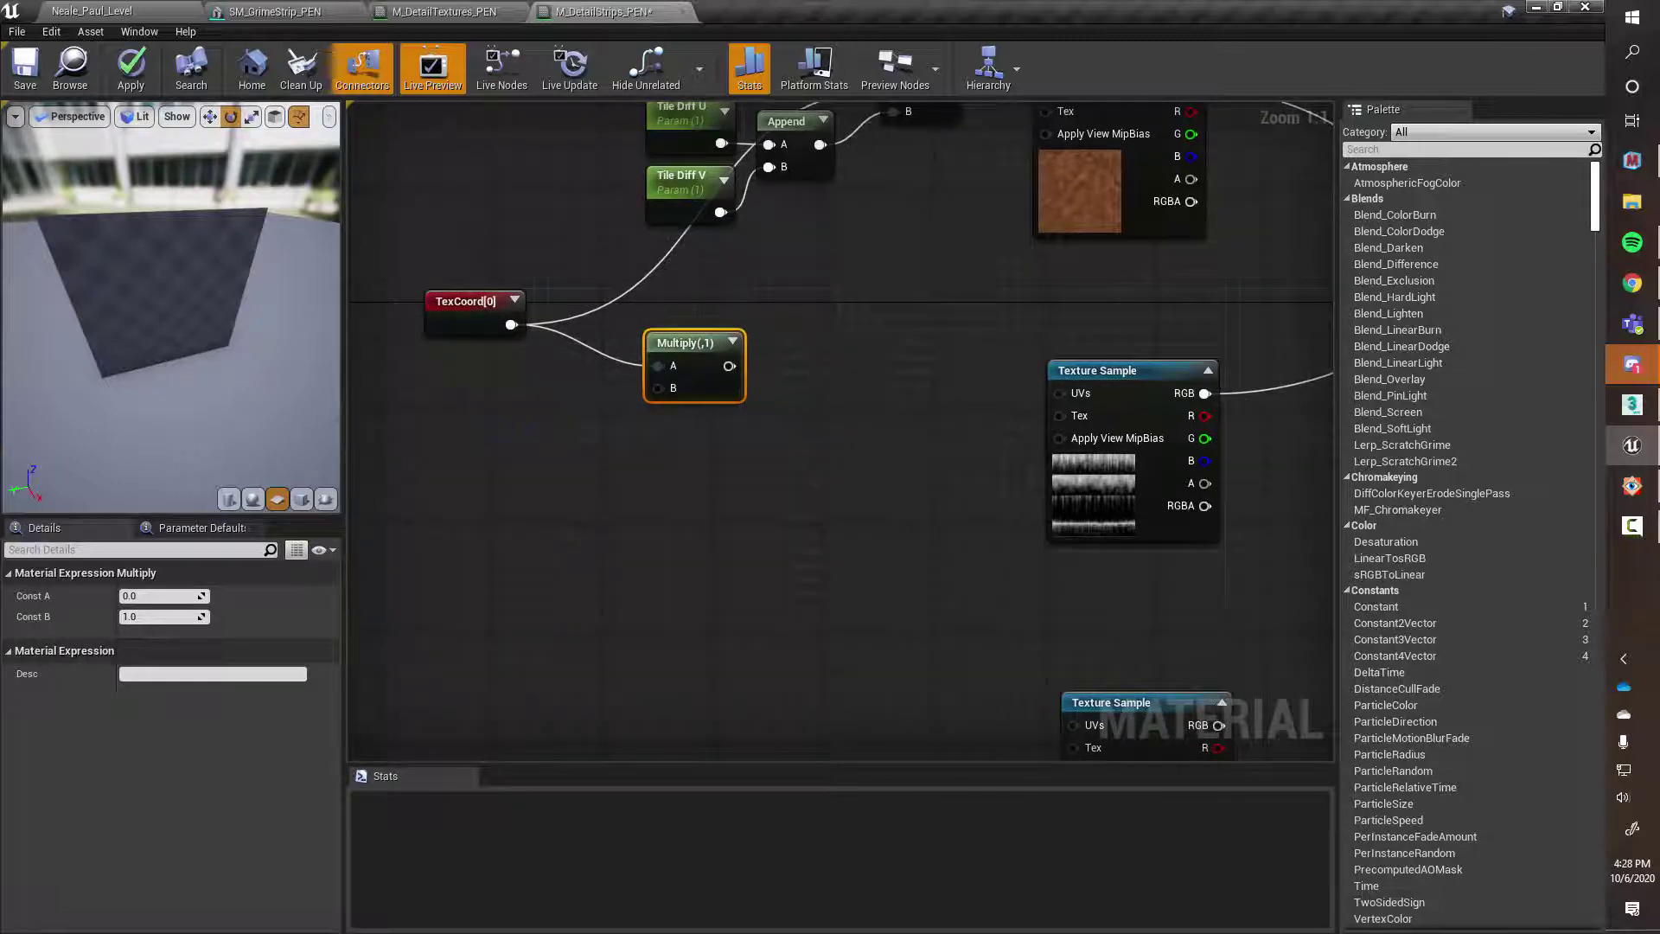
pyautogui.rightClick(562, 427)
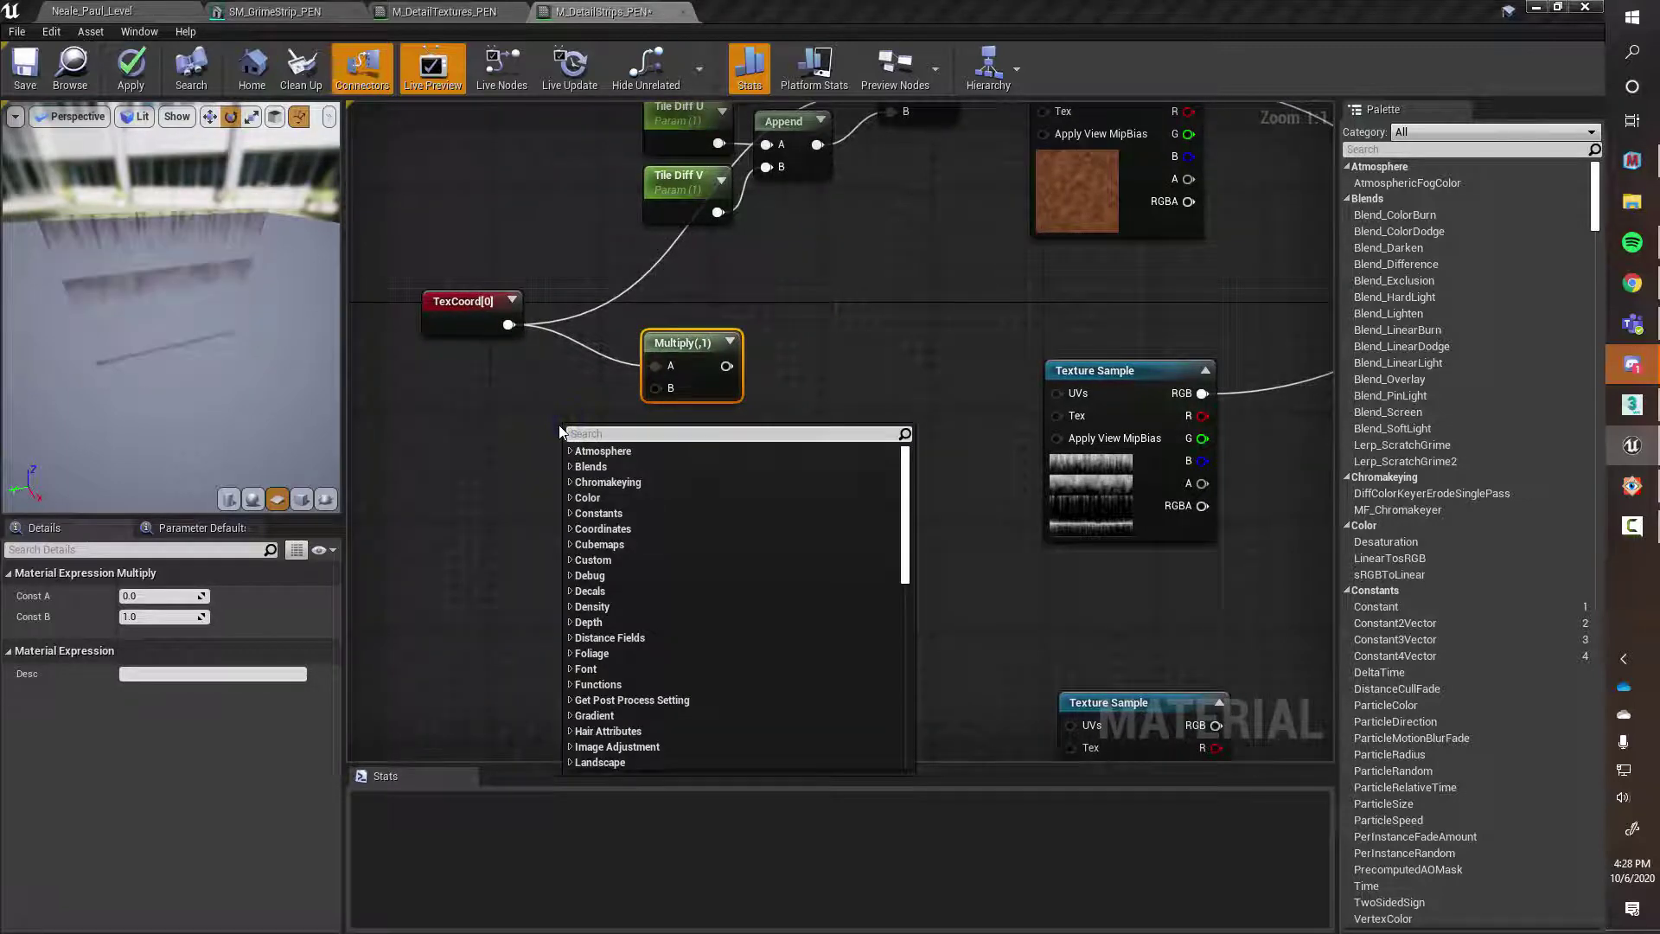
pyautogui.write('appe')
pyautogui.press('Up')
pyautogui.press('Up')
pyautogui.press('Up')
pyautogui.press('Up')
pyautogui.press('Up')
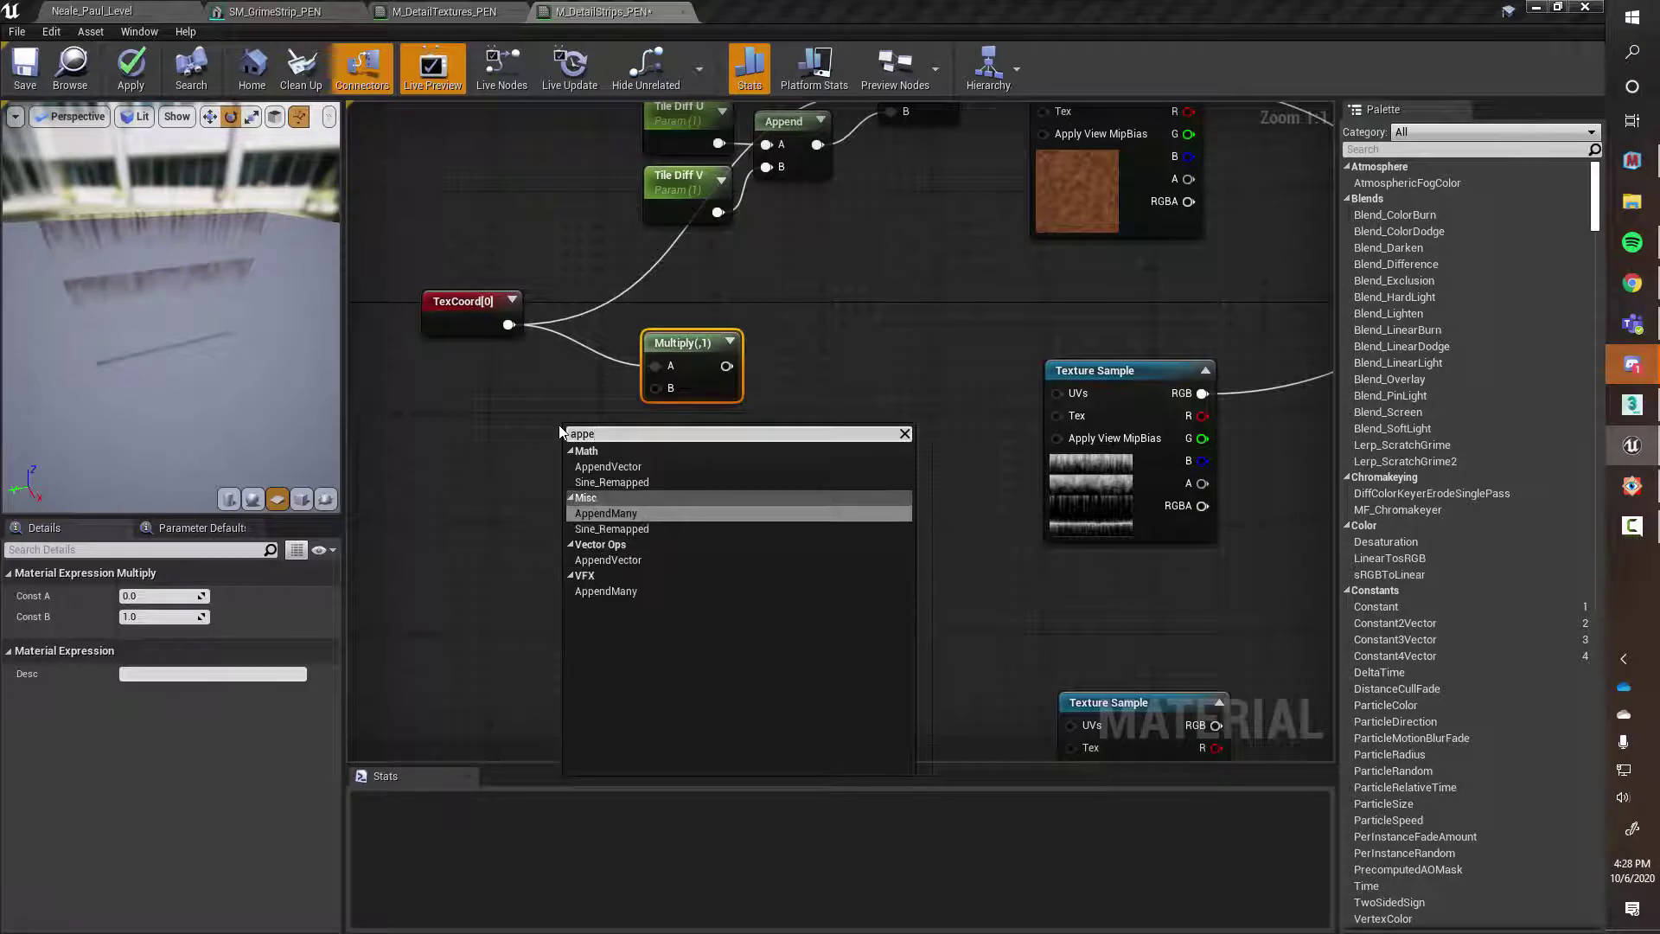
pyautogui.press('Return')
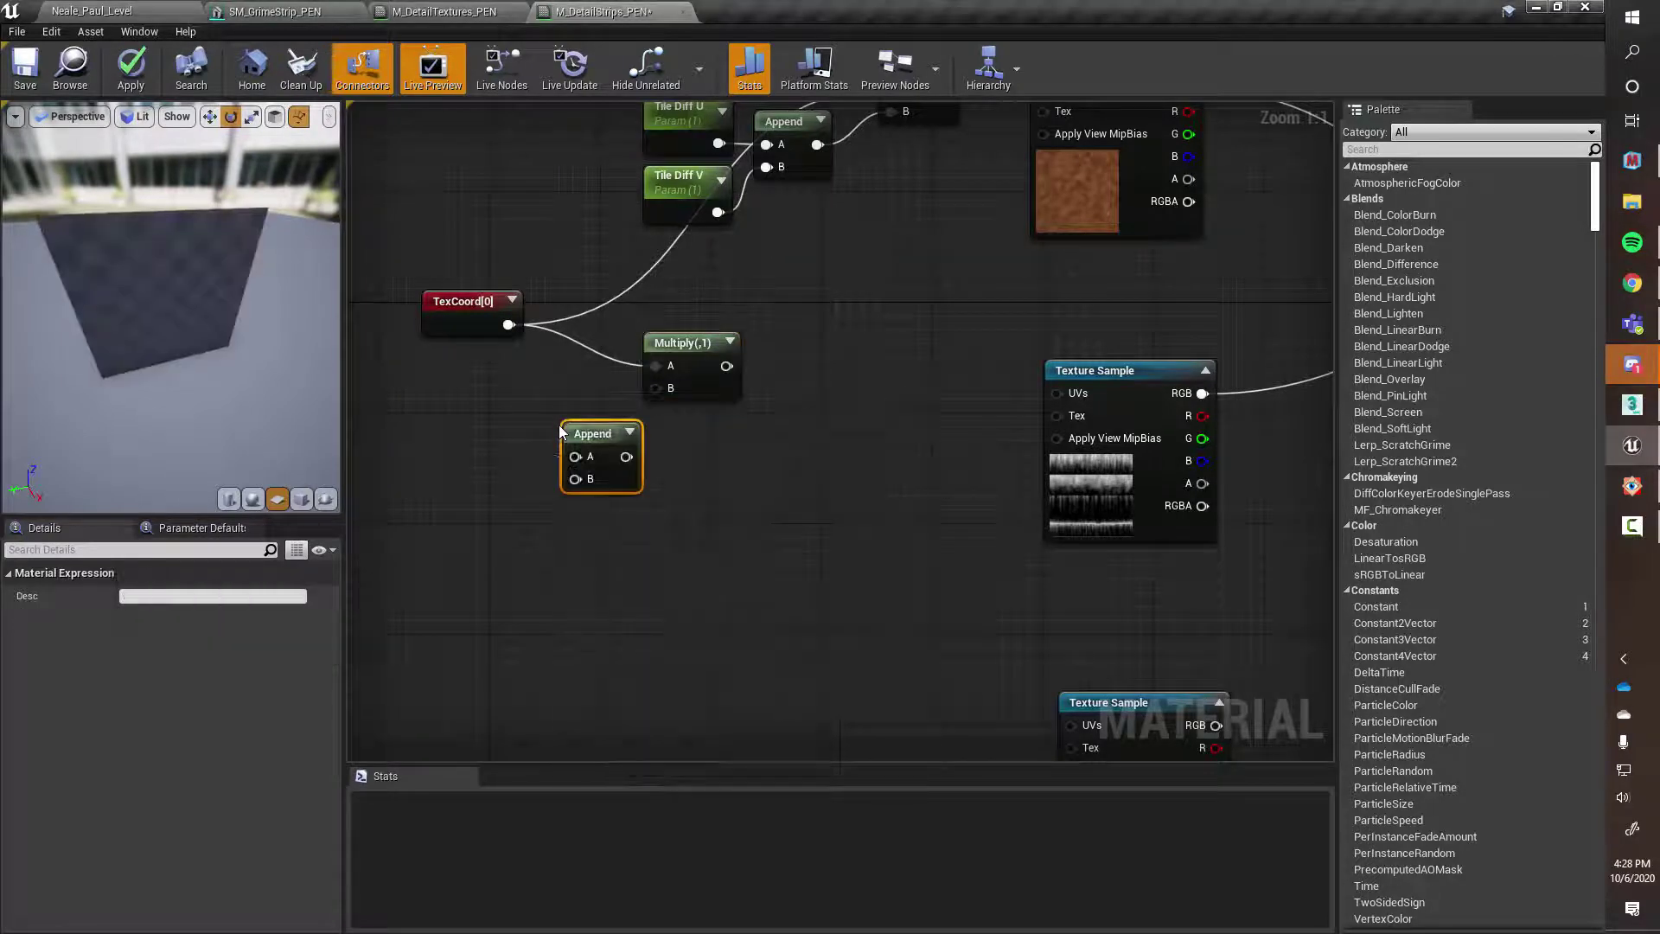
pyautogui.moveTo(602, 423); pyautogui.dragTo(546, 388)
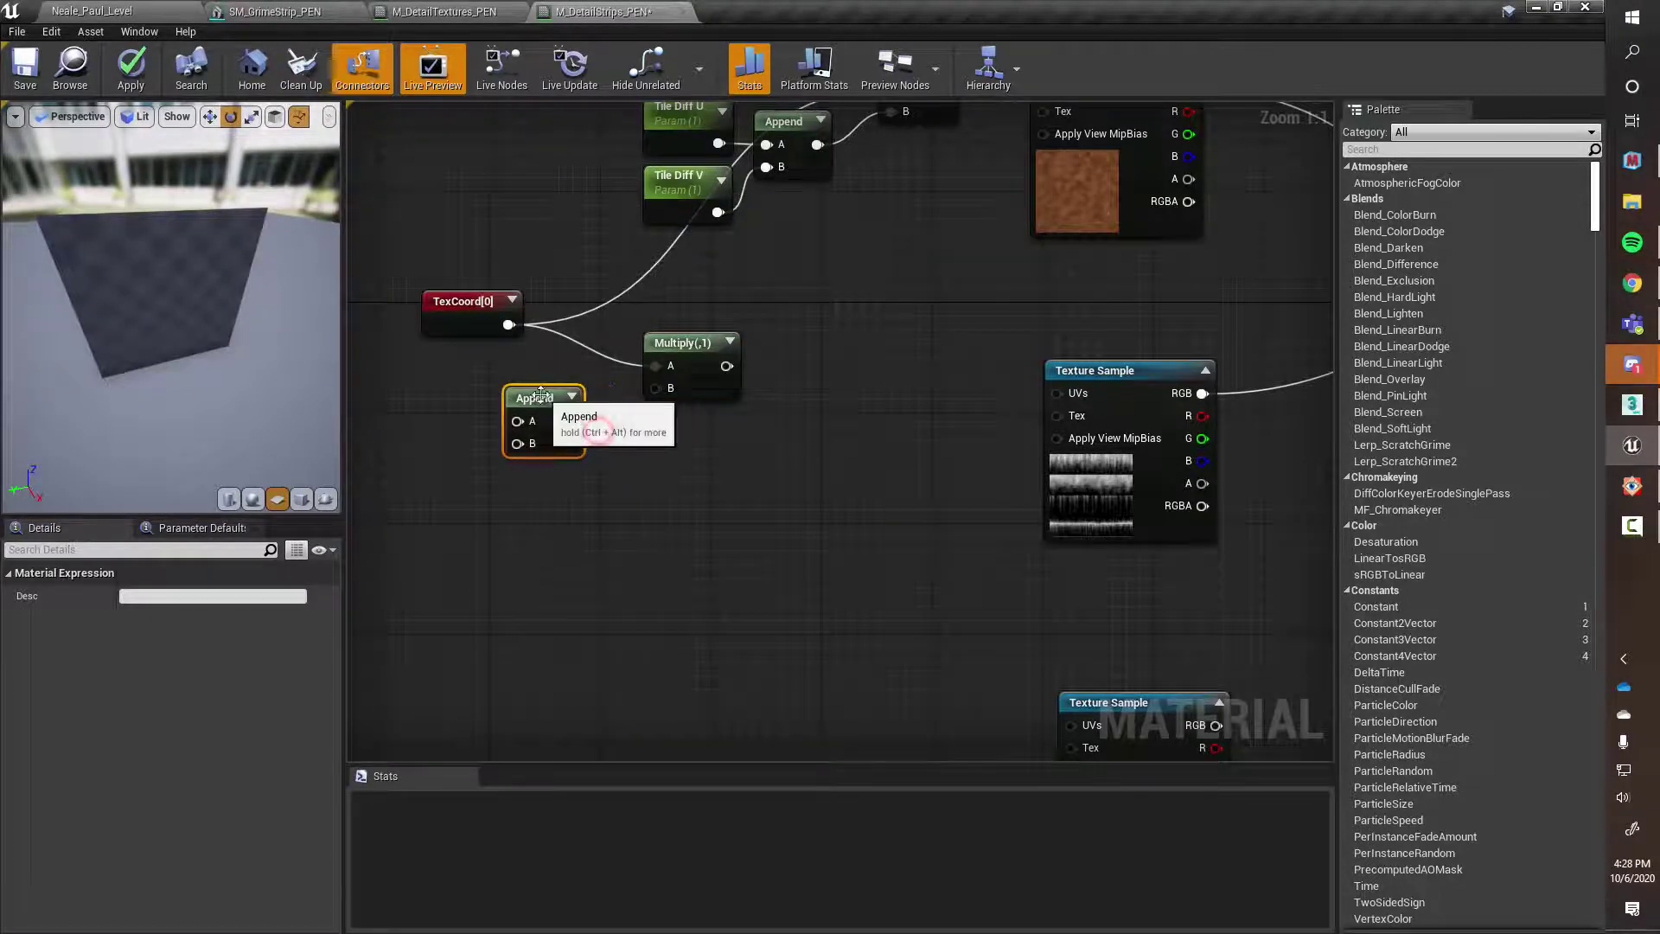
pyautogui.moveTo(413, 382); pyautogui.dragTo(457, 400, button='right')
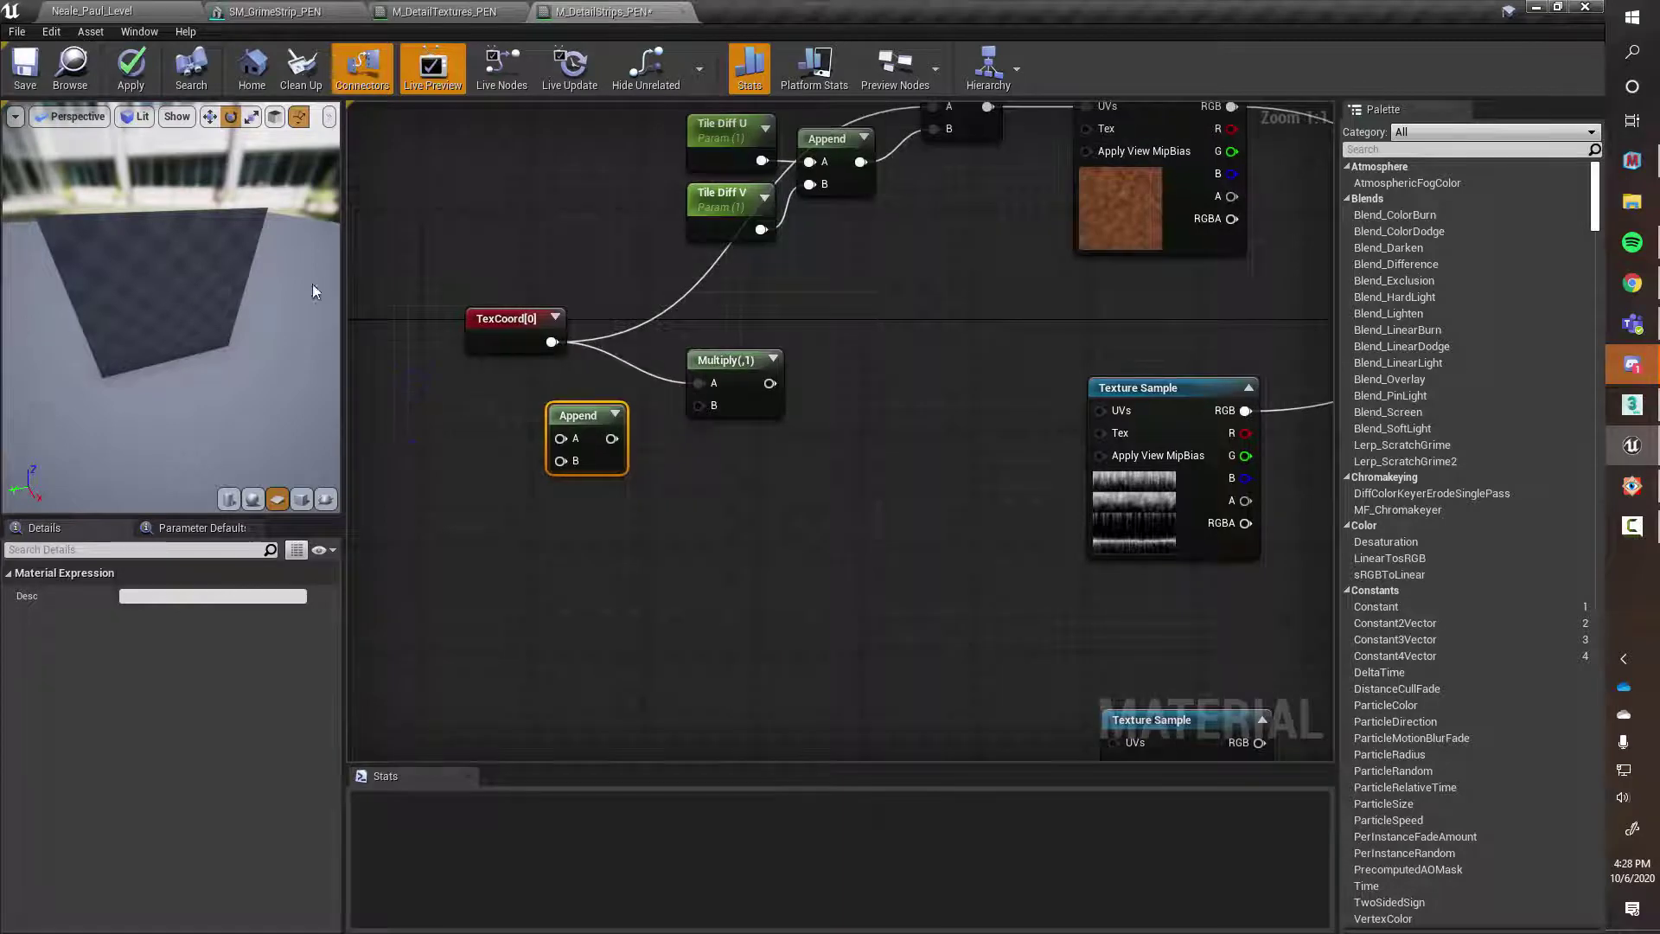
pyautogui.moveTo(612, 439); pyautogui.dragTo(708, 410)
# Add two Constant nodes and connect them to the new Append node's A and B inputs
pyautogui.moveTo(450, 432); pyautogui.dragTo(517, 436, button='right')
pyautogui.click(516, 404)
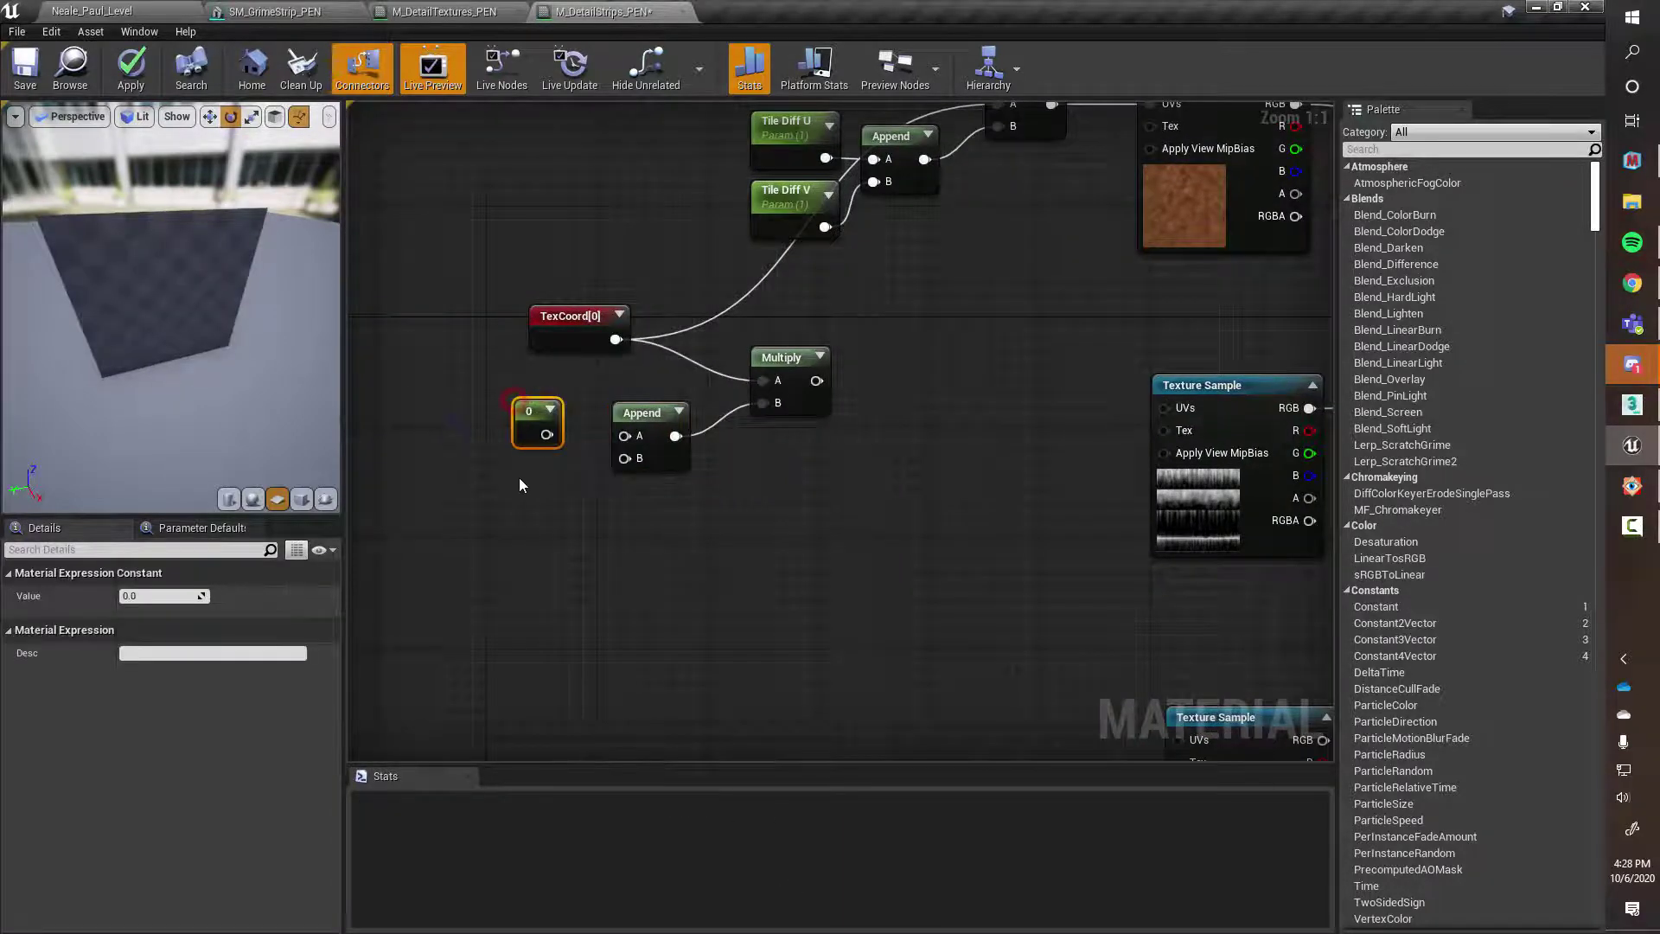
pyautogui.click(519, 477)
pyautogui.moveTo(552, 511); pyautogui.dragTo(623, 435)
# Convert the constant feeding Append's A input to a parameter named Tile Opac U with a default value of 1
pyautogui.click(532, 410)
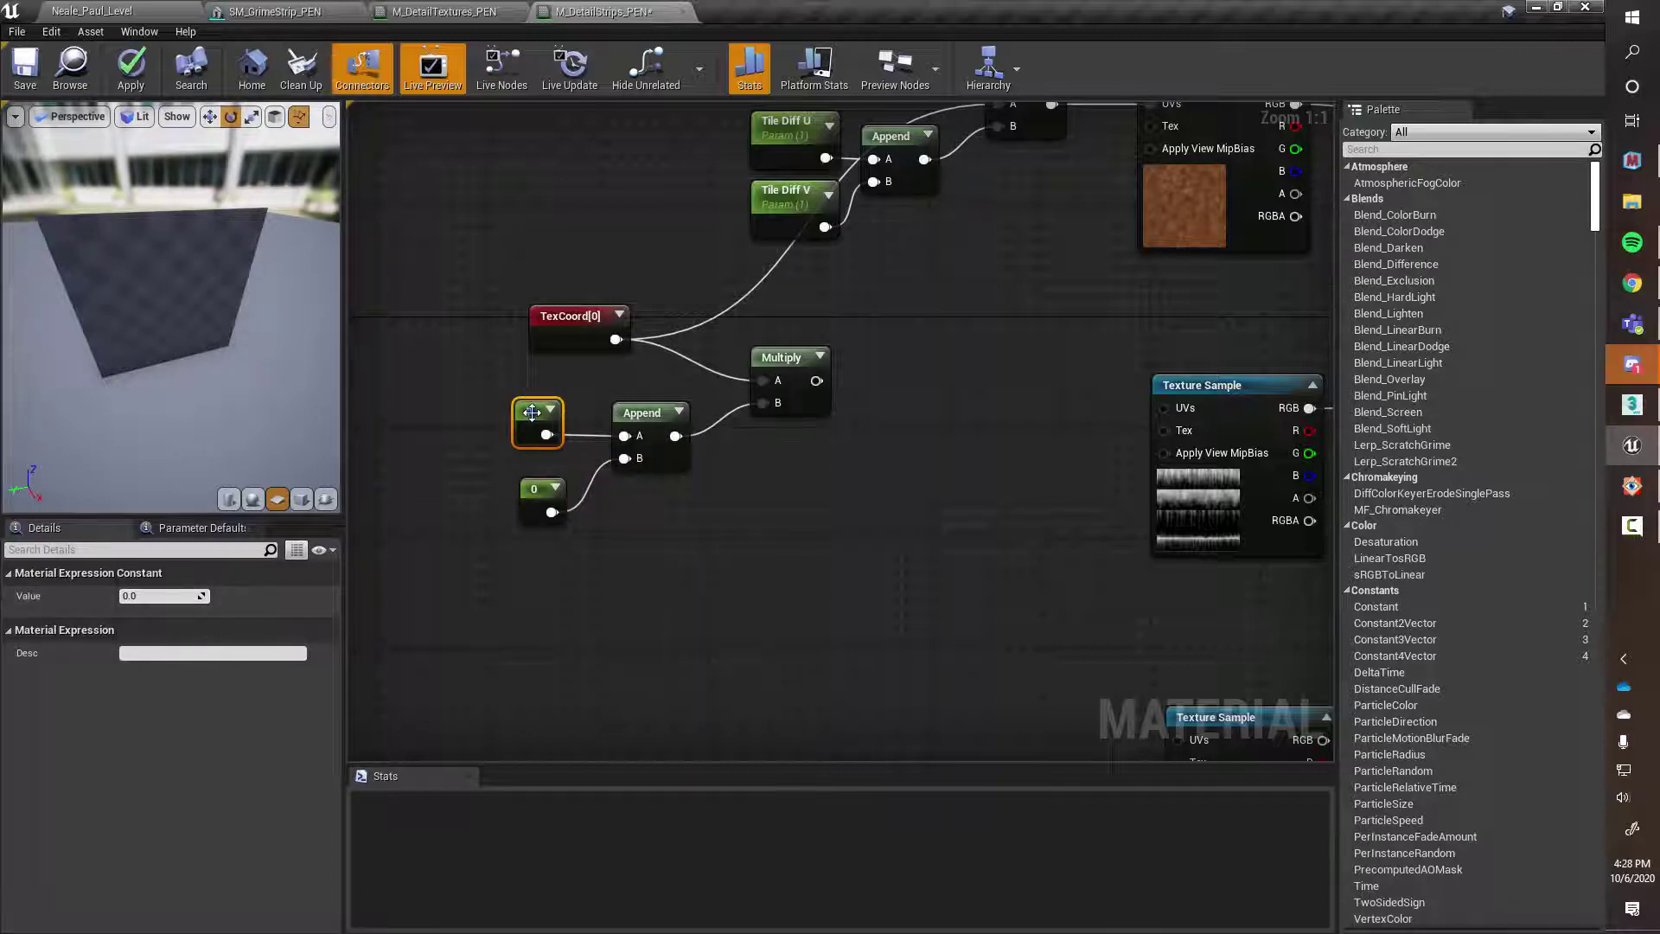
pyautogui.rightClick(517, 418)
pyautogui.click(571, 421)
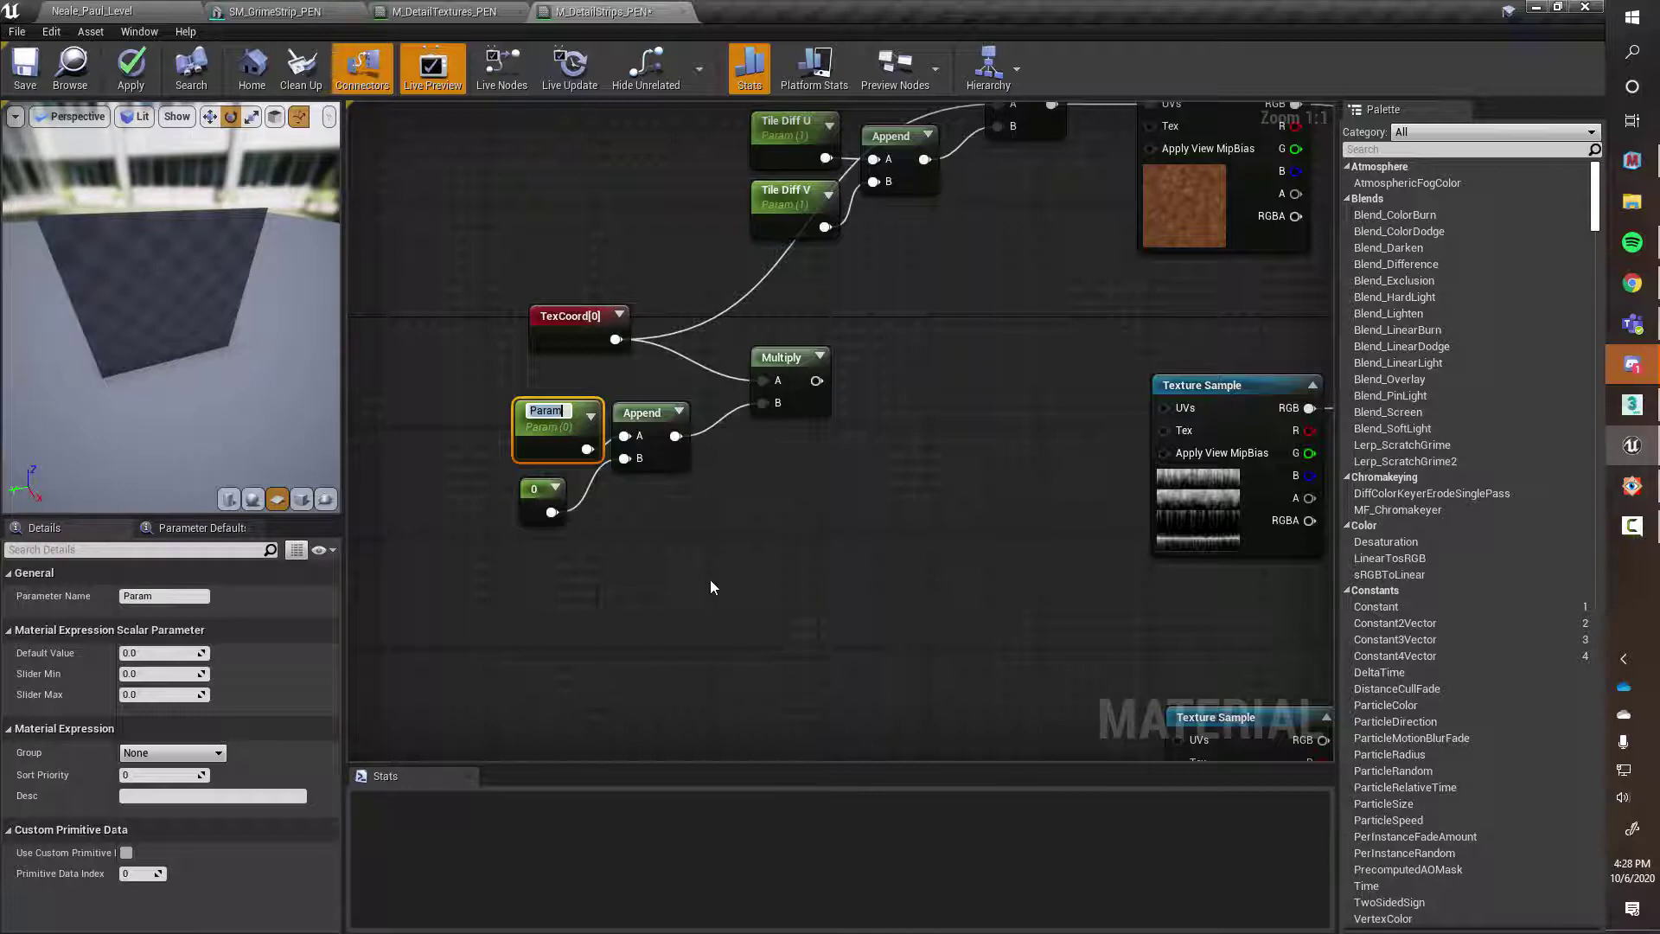
pyautogui.press('BackSpace')
pyautogui.write('Tile')
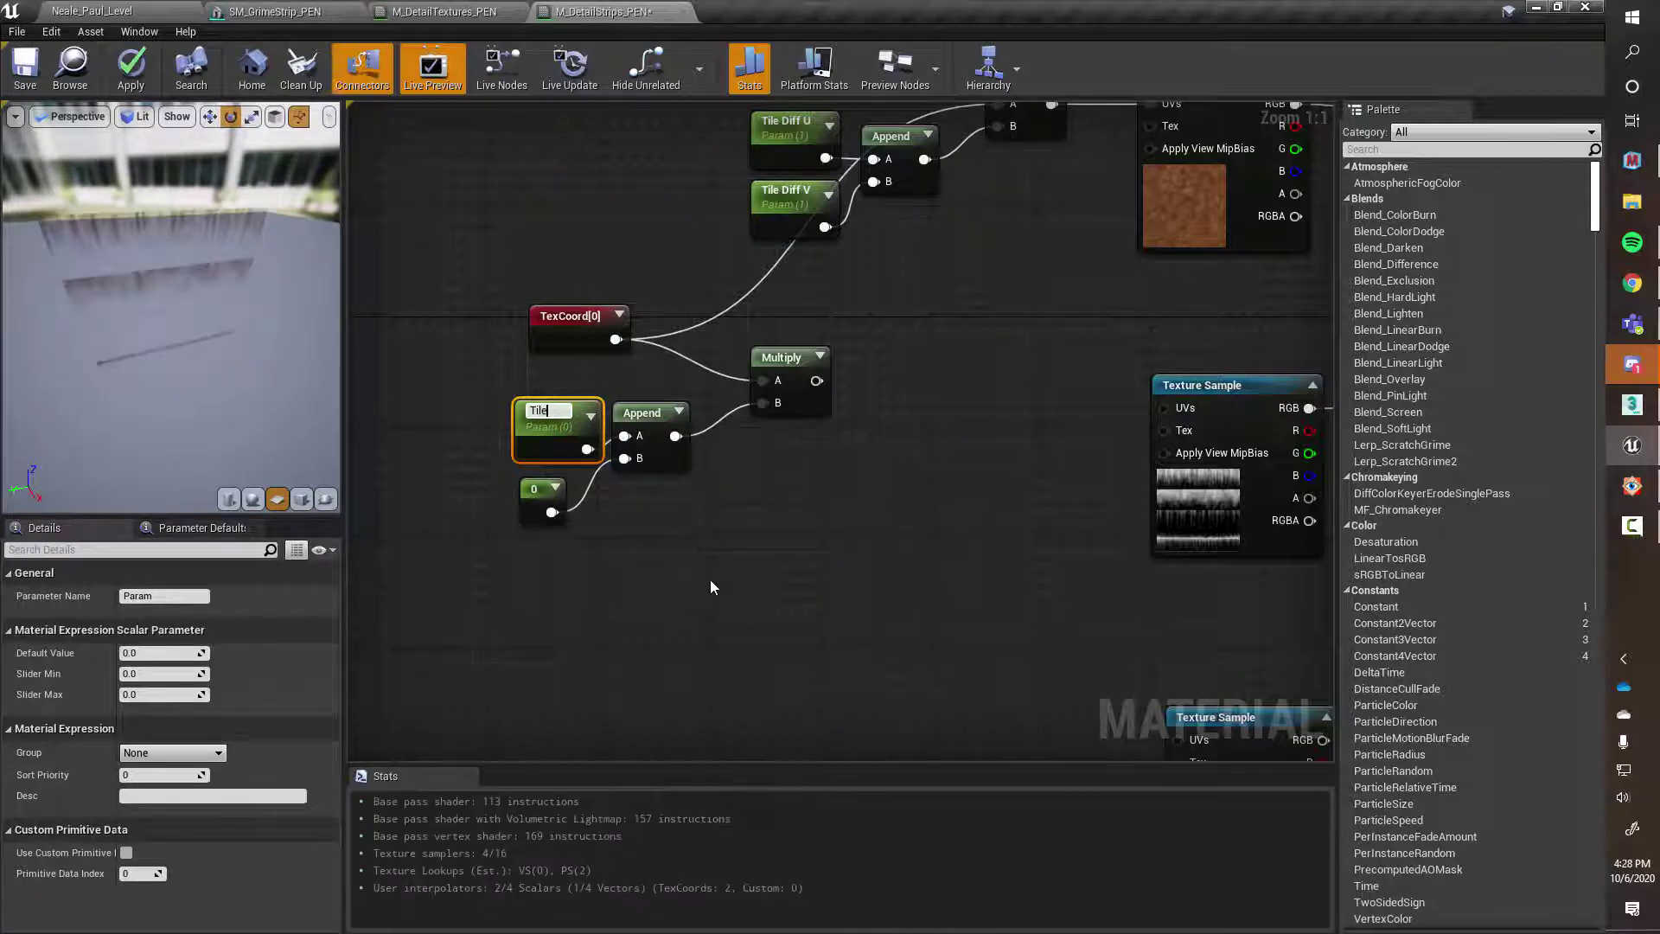
pyautogui.write(' 0')
pyautogui.write('pac')
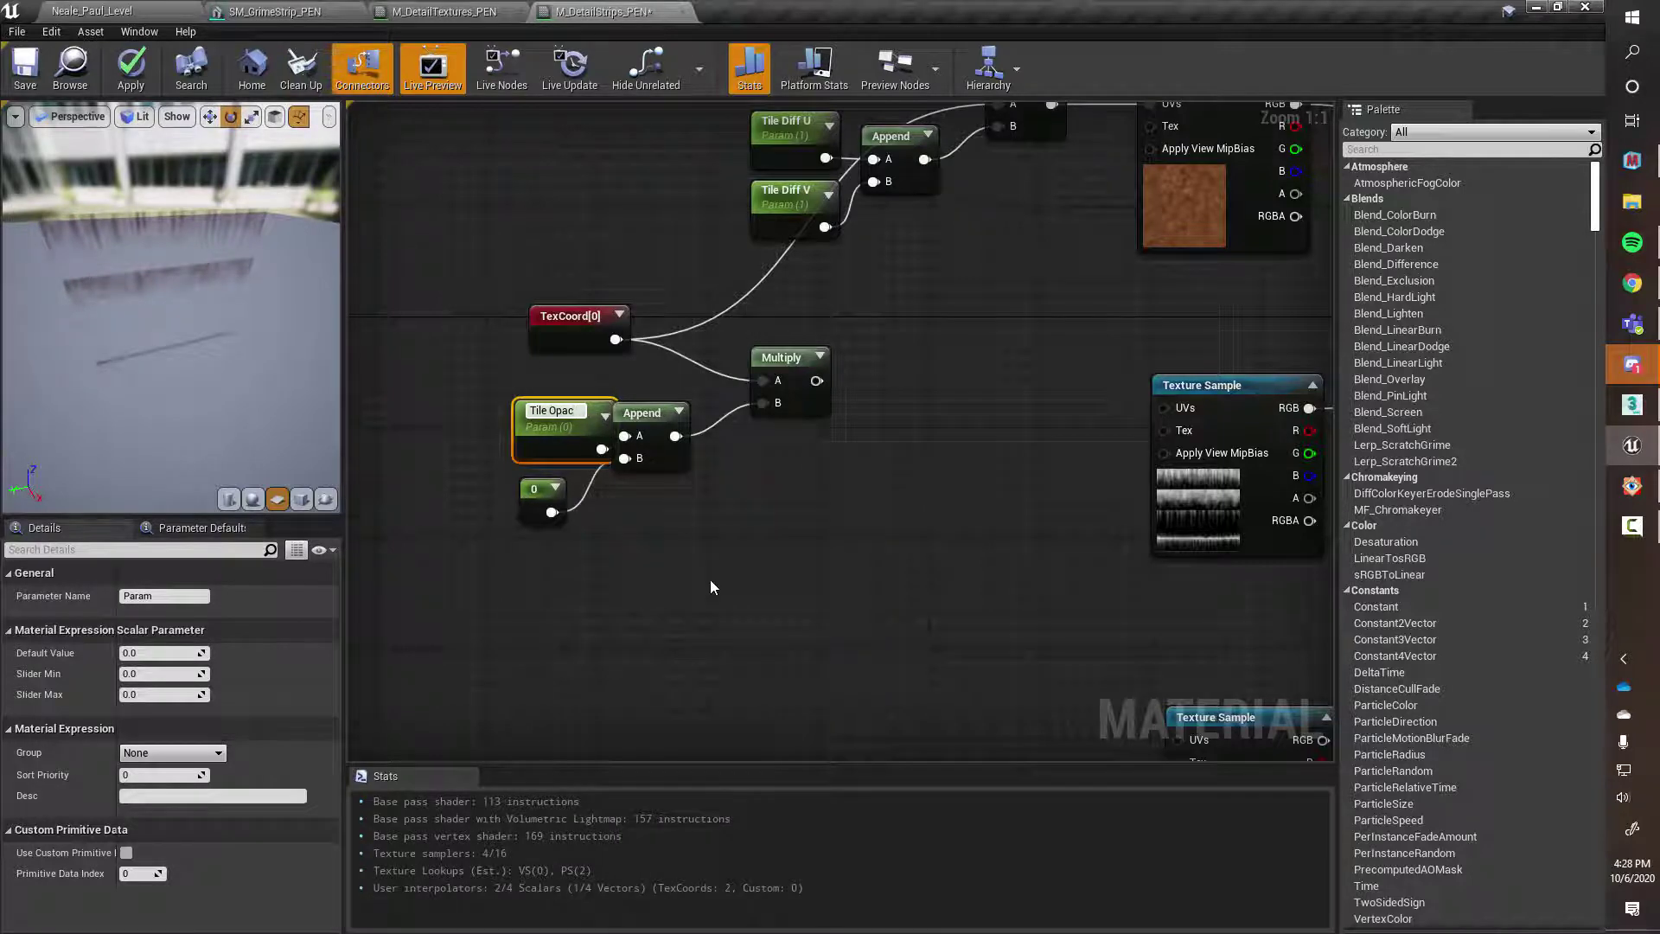
pyautogui.write(' U')
pyautogui.press('Return')
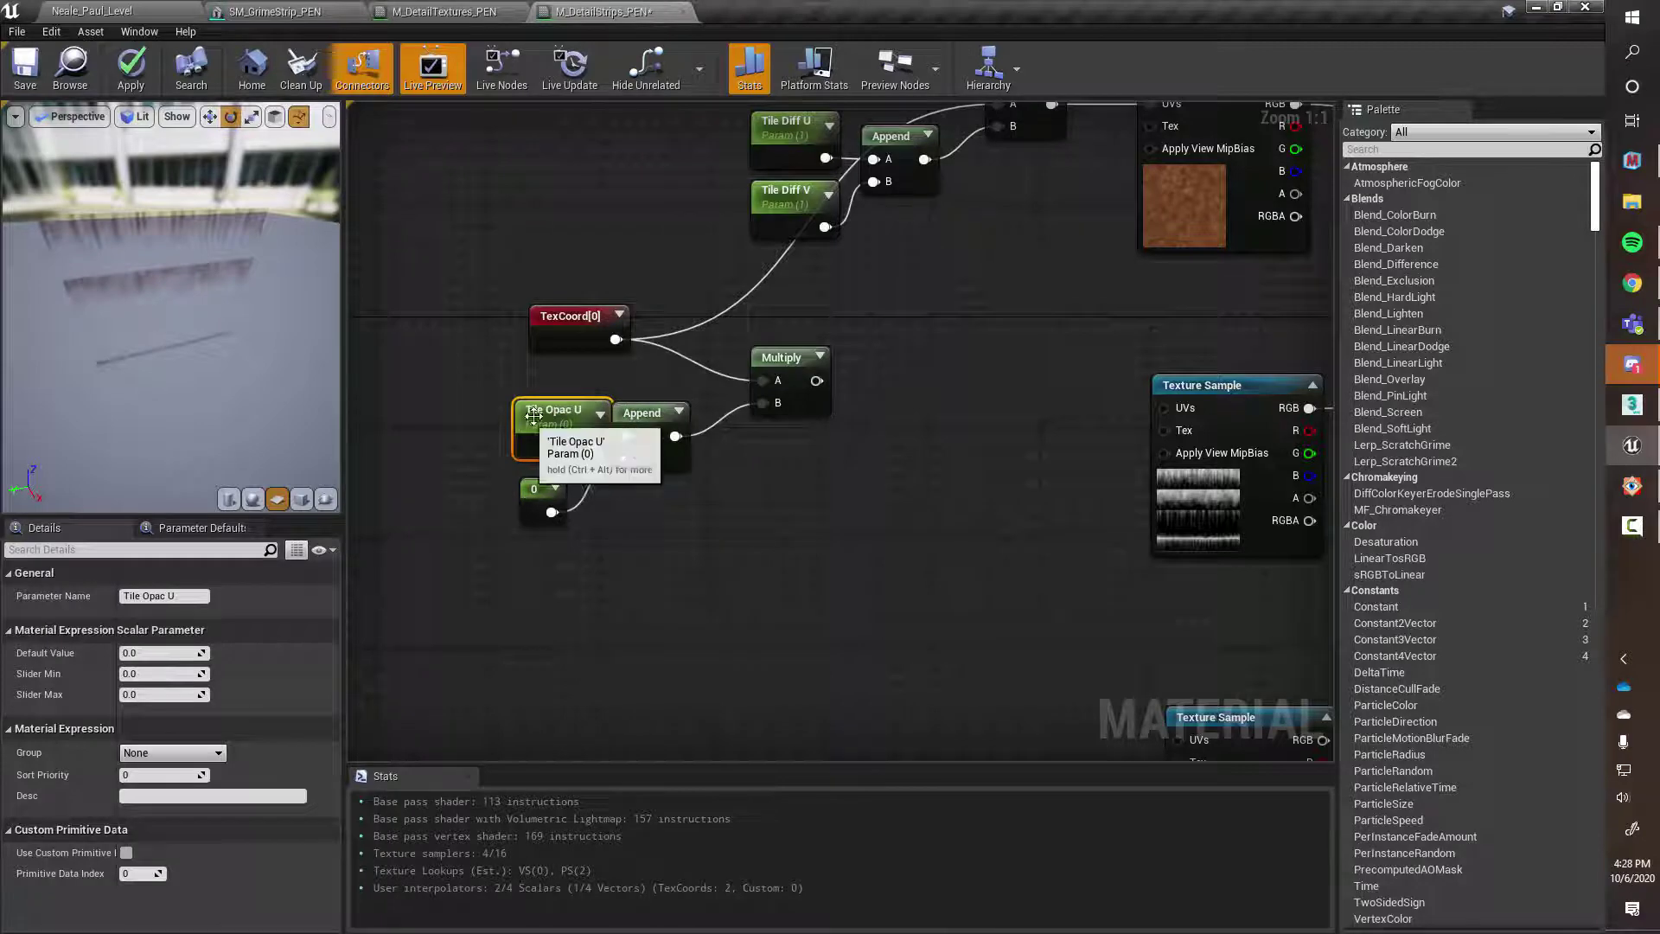
pyautogui.moveTo(534, 415); pyautogui.dragTo(506, 417)
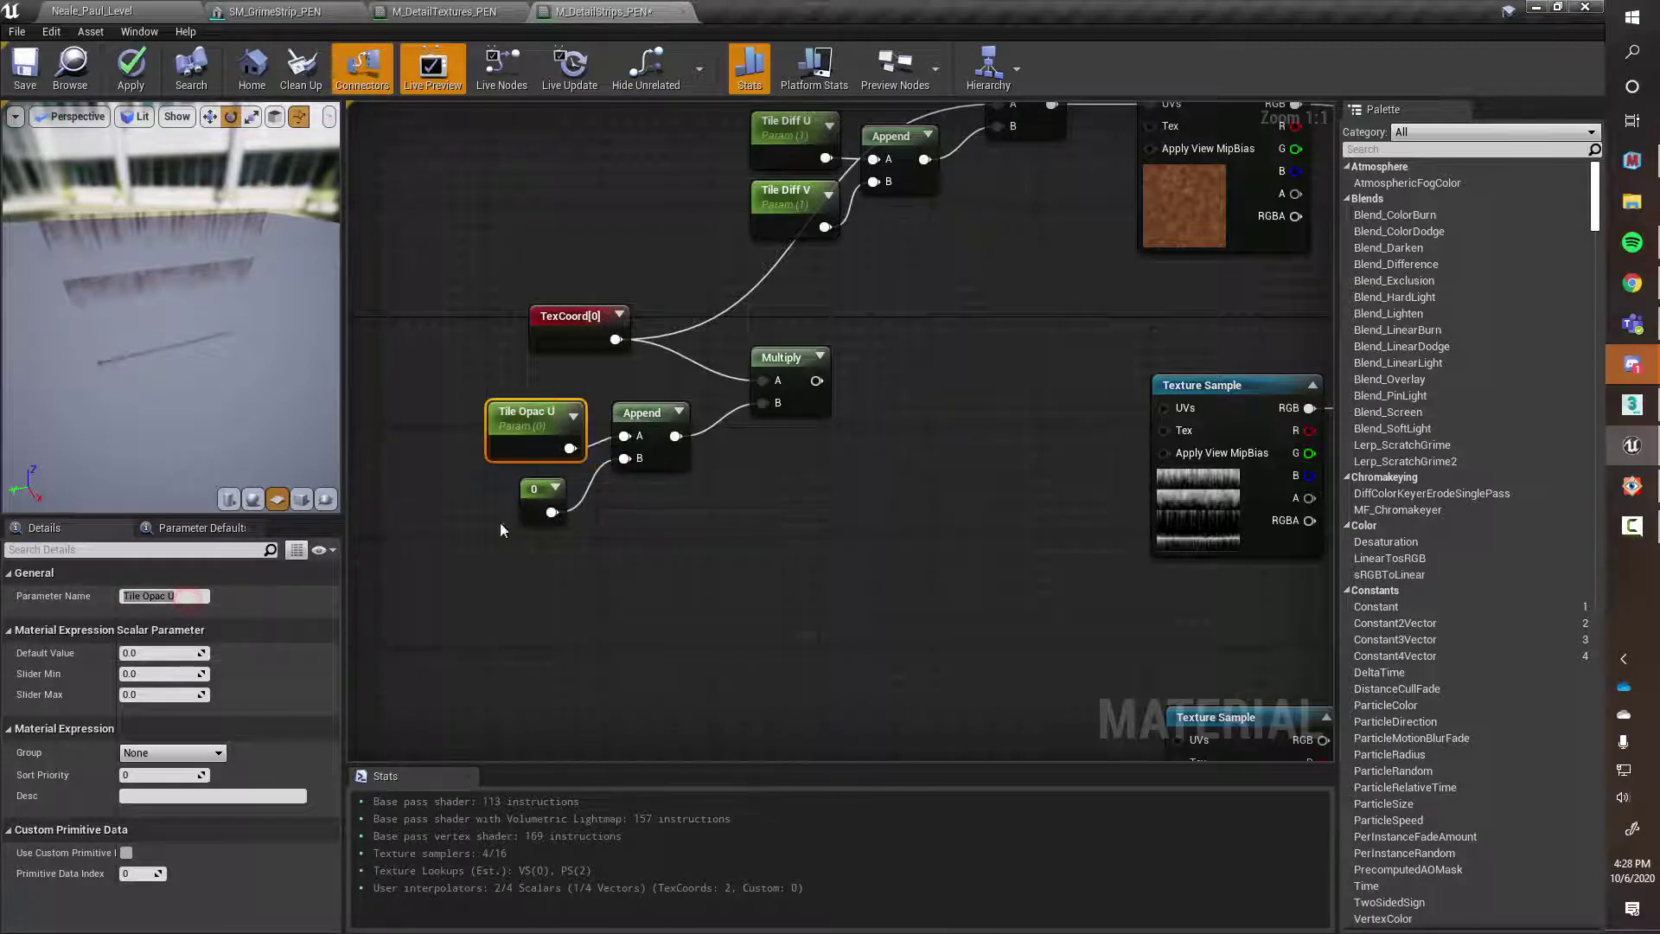
pyautogui.click(155, 654)
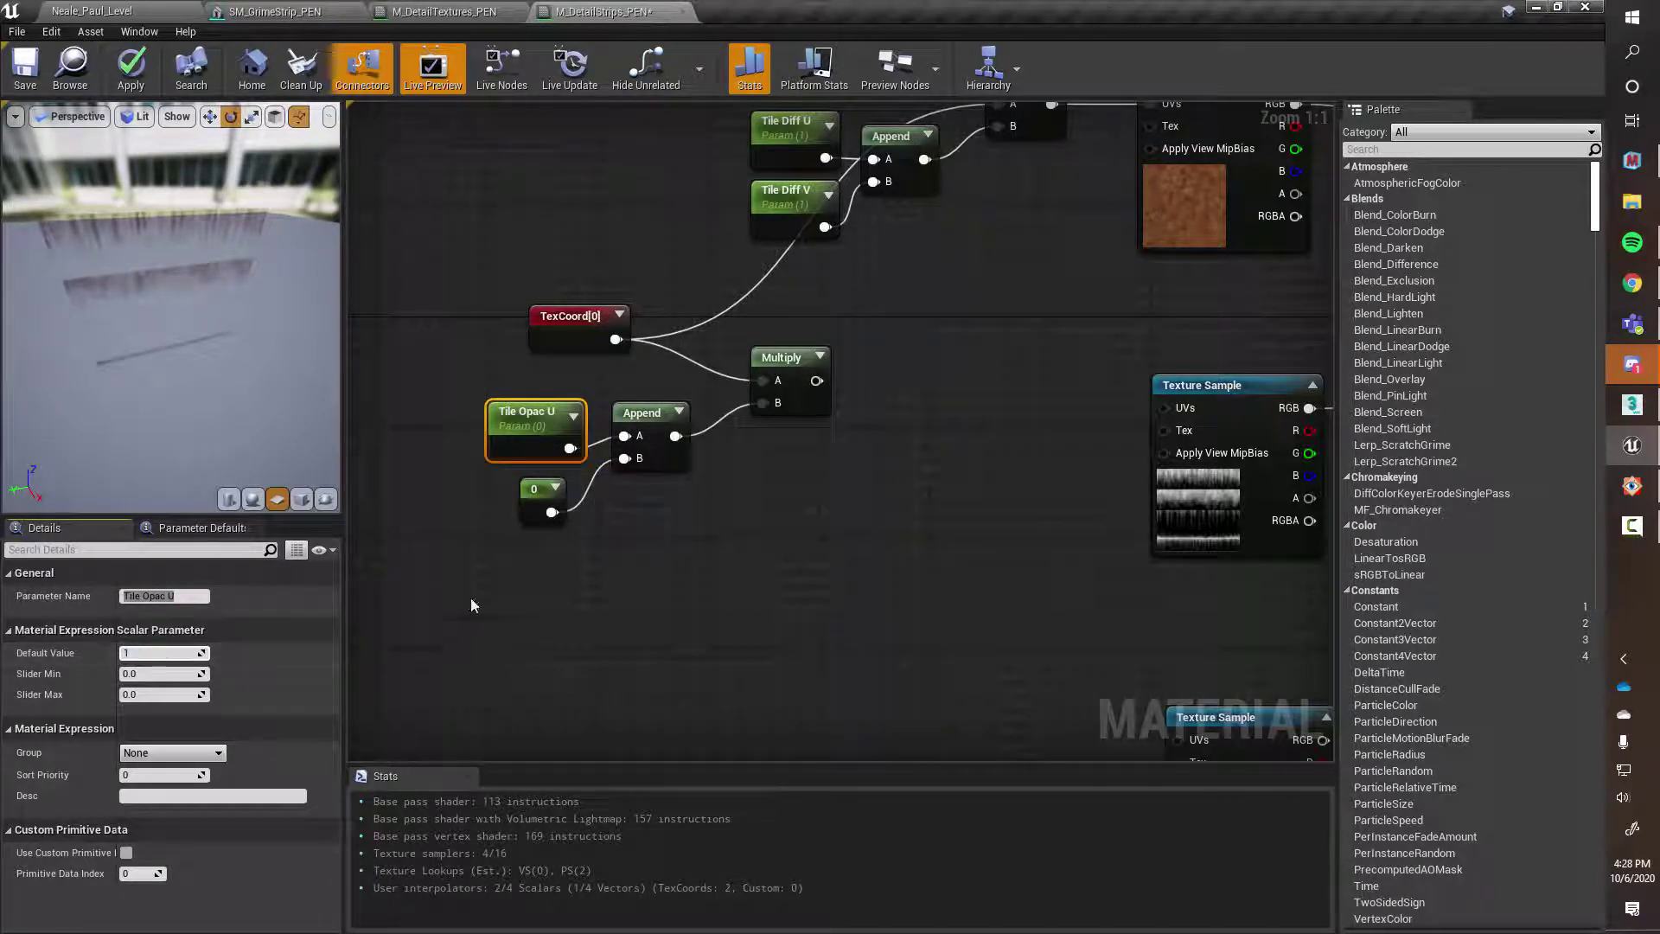
# Convert the constant feeding Append's B input to a parameter and undo the overlong pasted name
pyautogui.click(539, 491)
pyautogui.rightClick(541, 489)
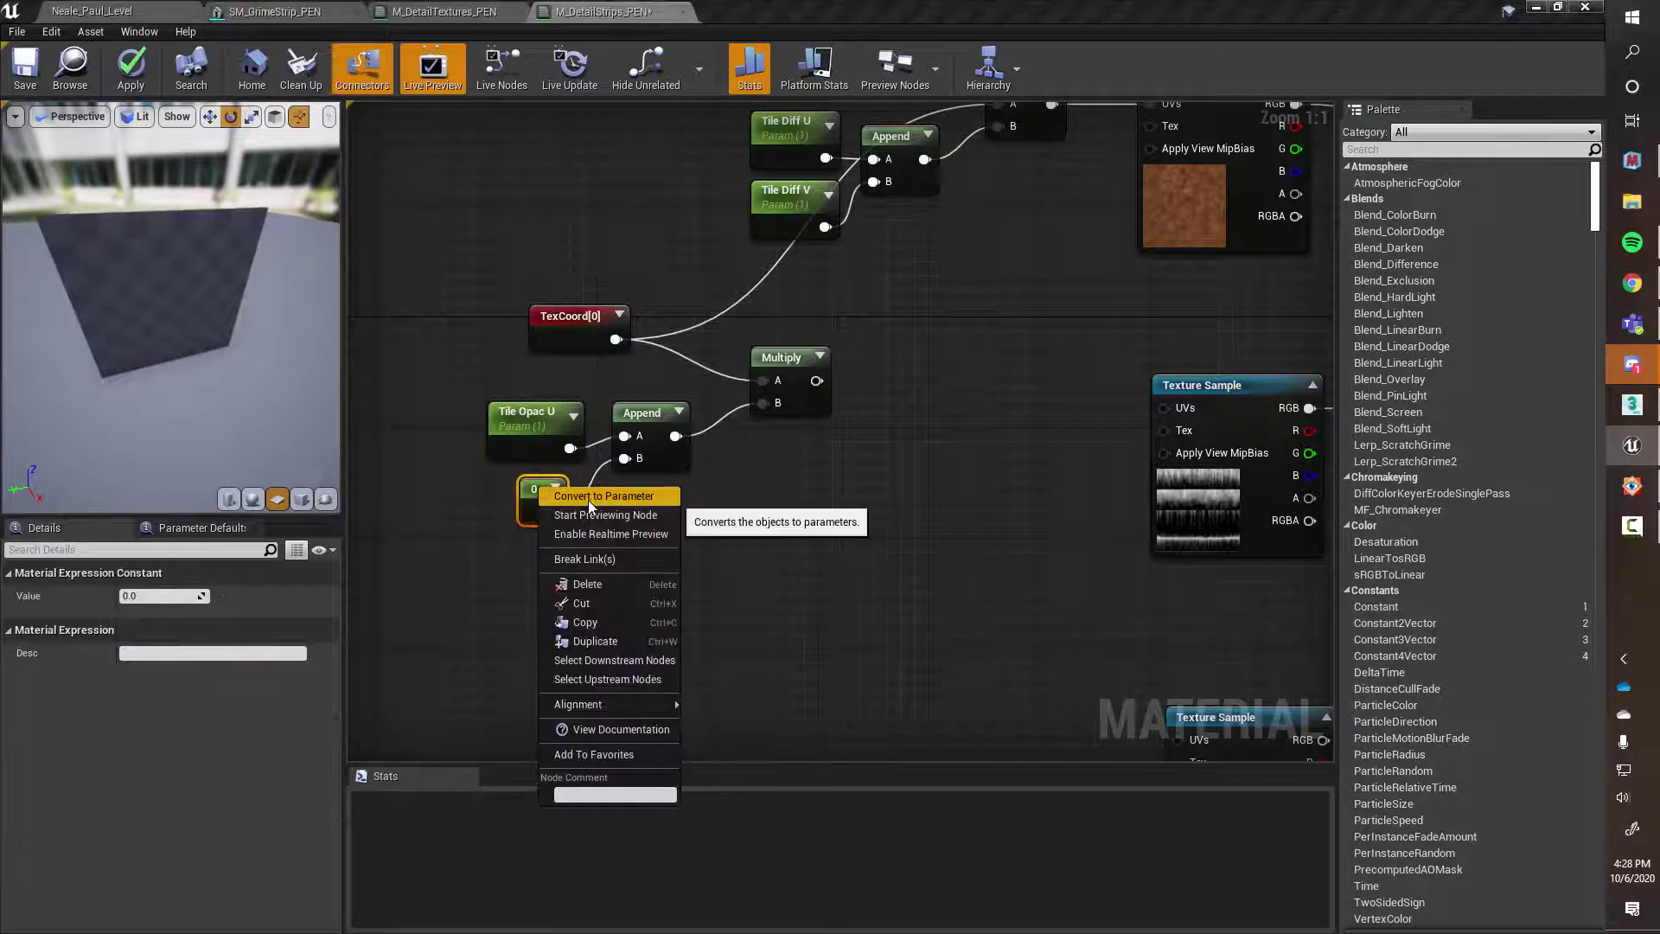
pyautogui.click(588, 499)
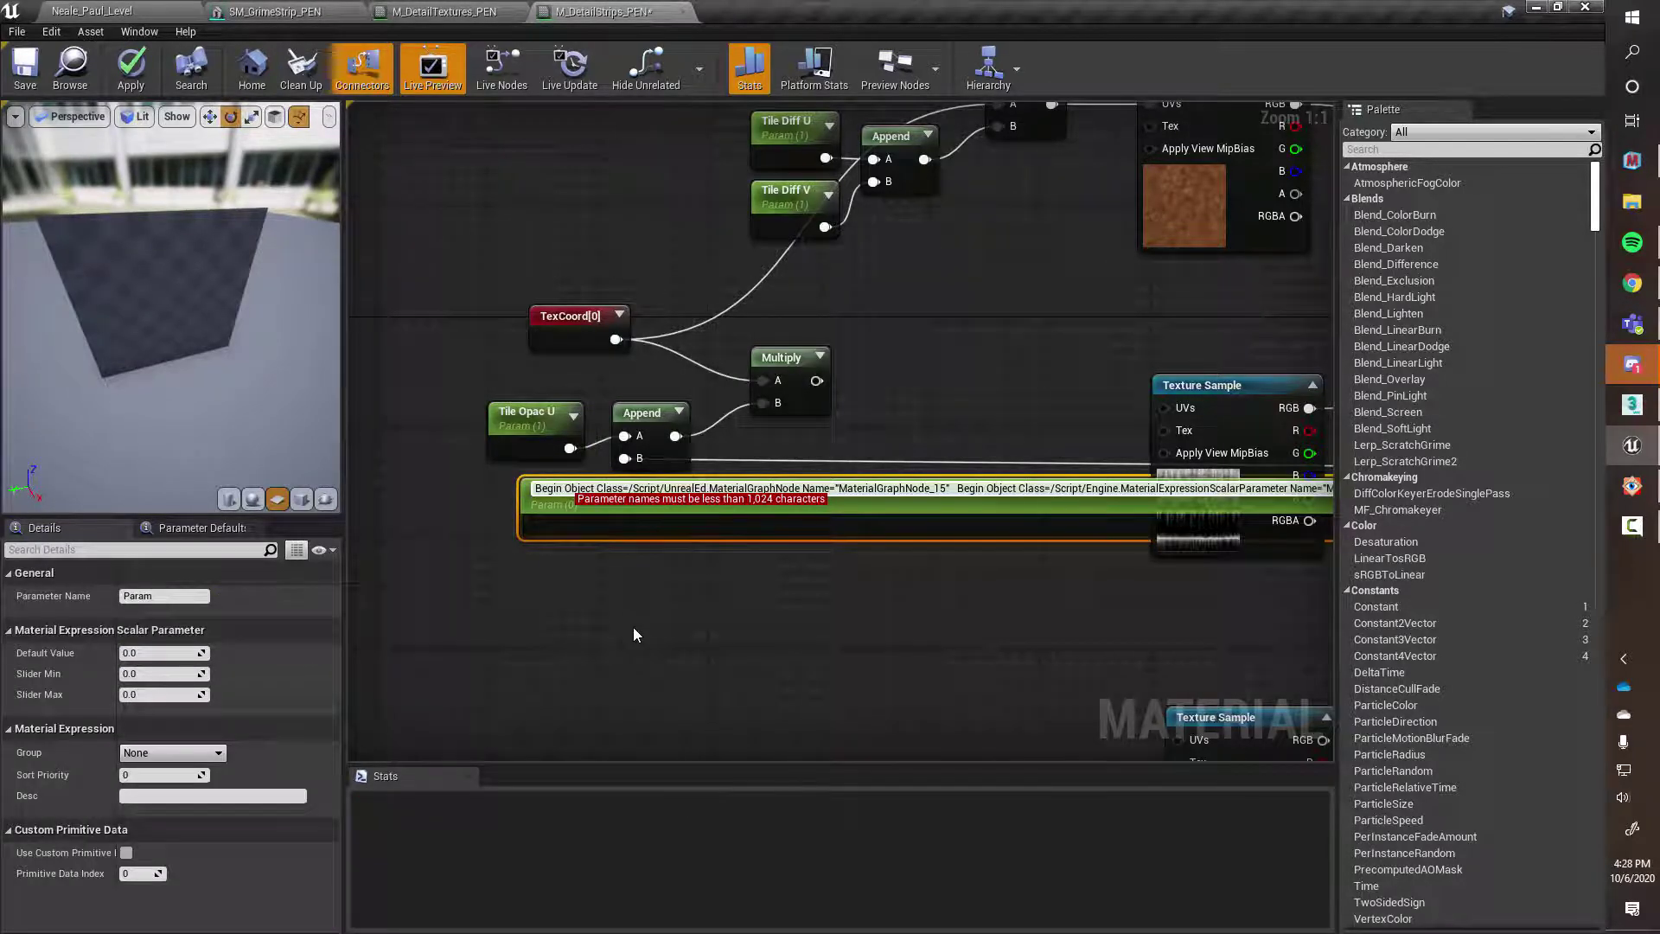
pyautogui.hotkey('ctrl', 'z')
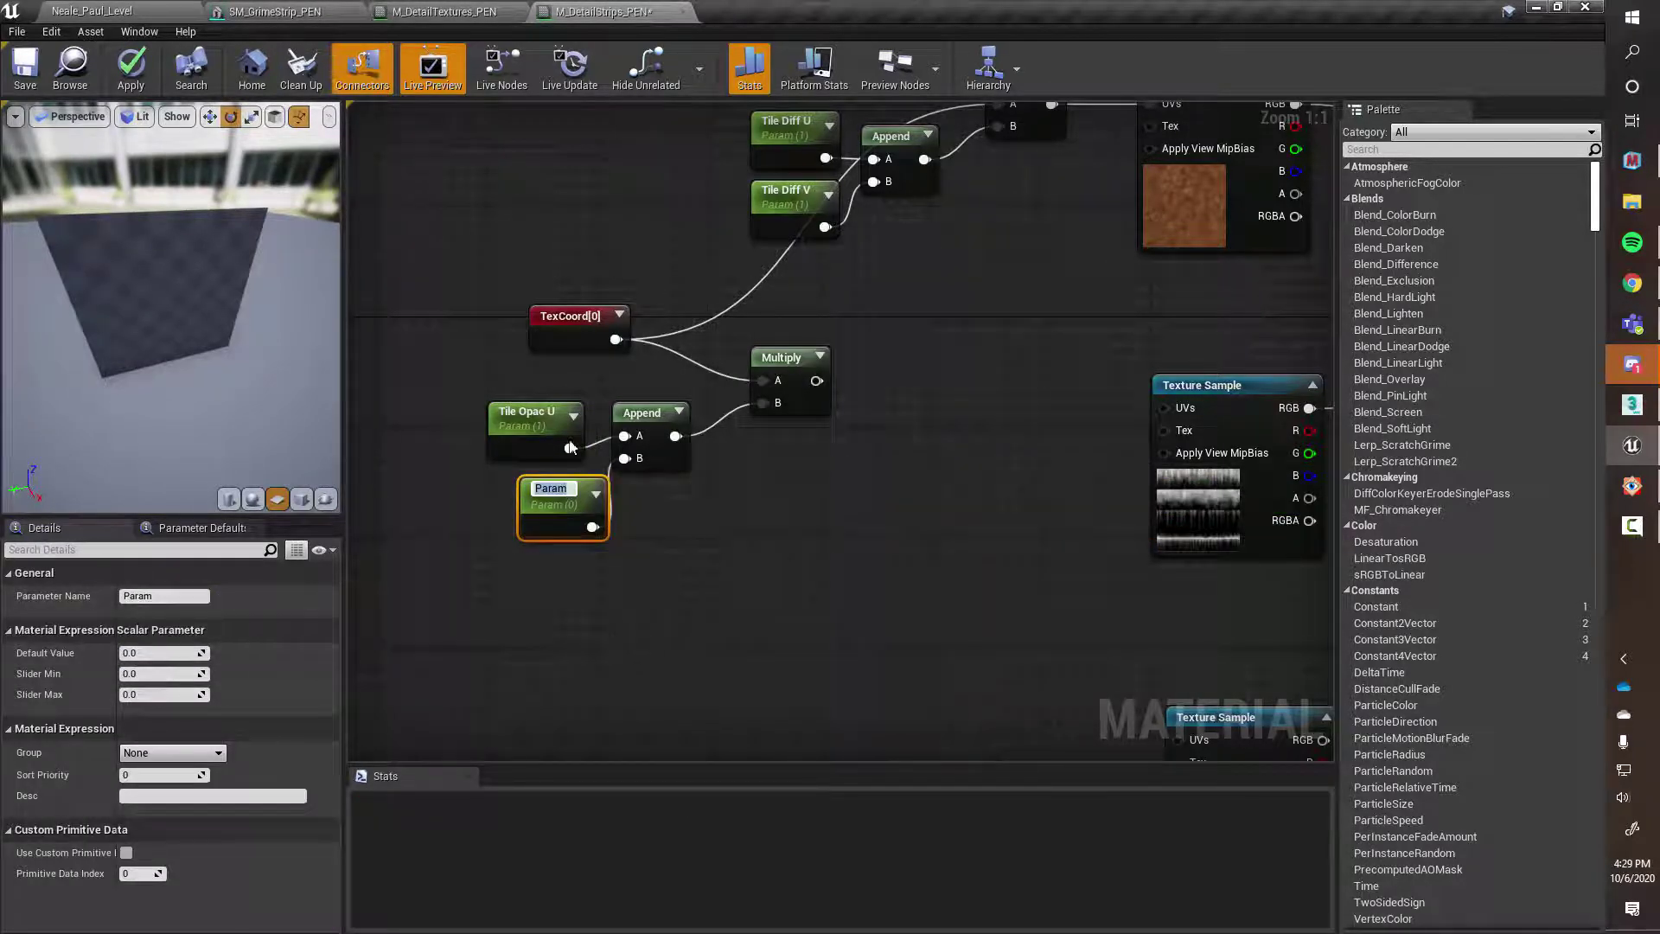
# Name the parameter feeding the opacity Append's B input Tile Opac V, align it under Tile Opac U, and set its default value to 1
pyautogui.click(529, 424)
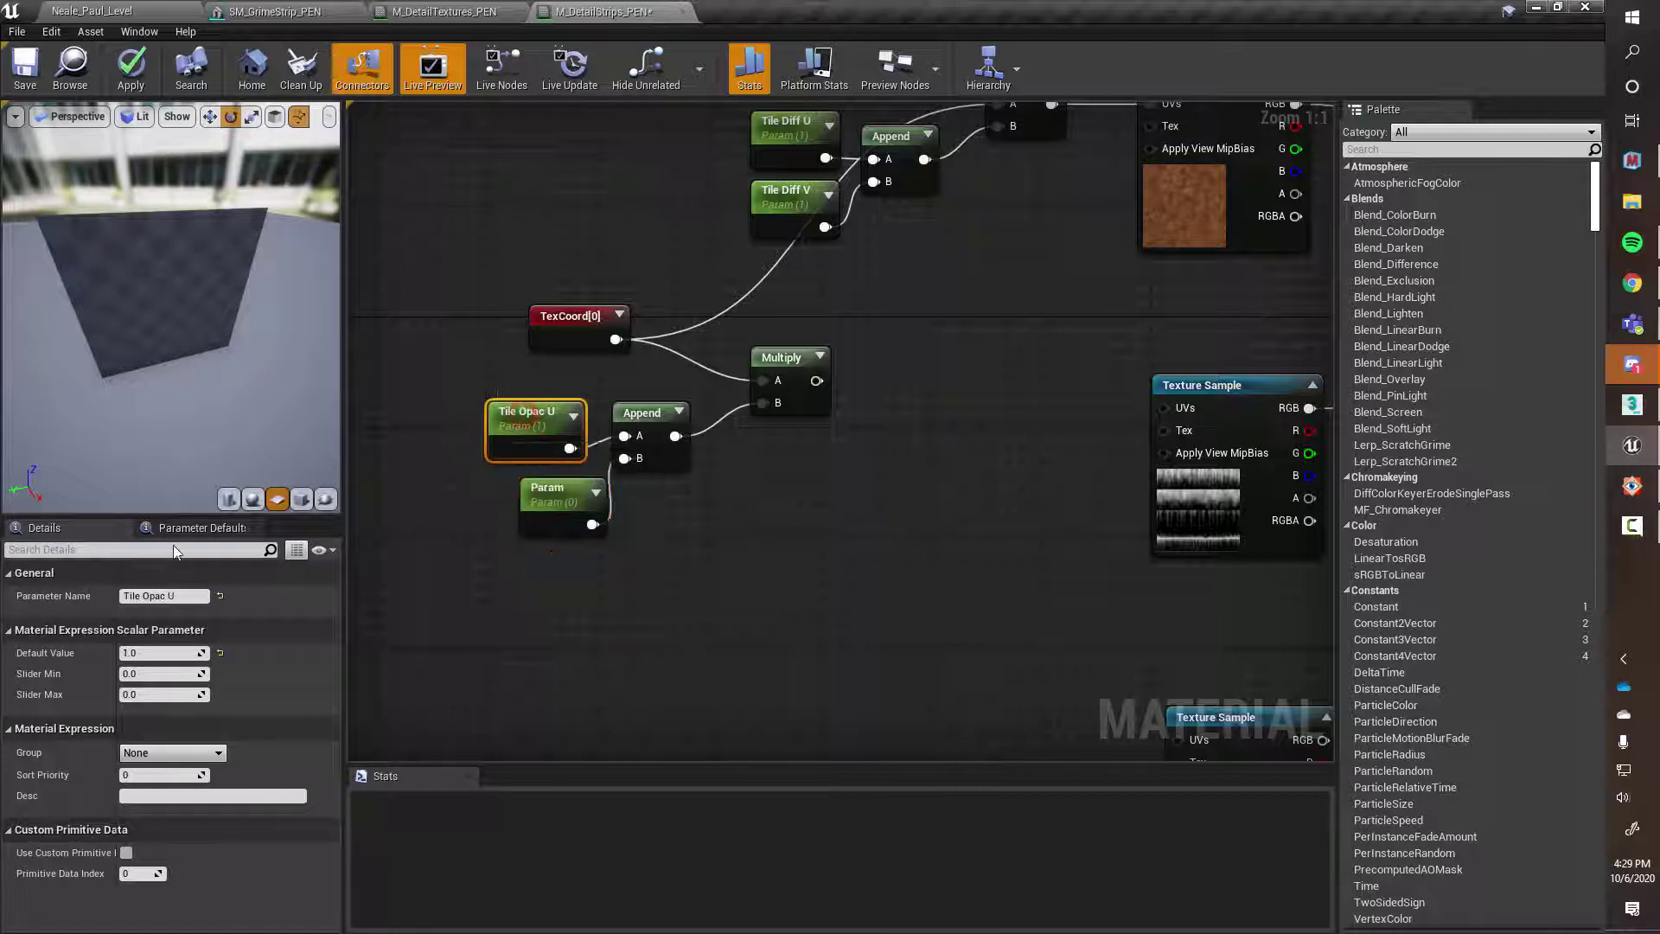
pyautogui.click(194, 597)
pyautogui.hotkey('ctrl', 'c')
pyautogui.doubleClick(546, 501)
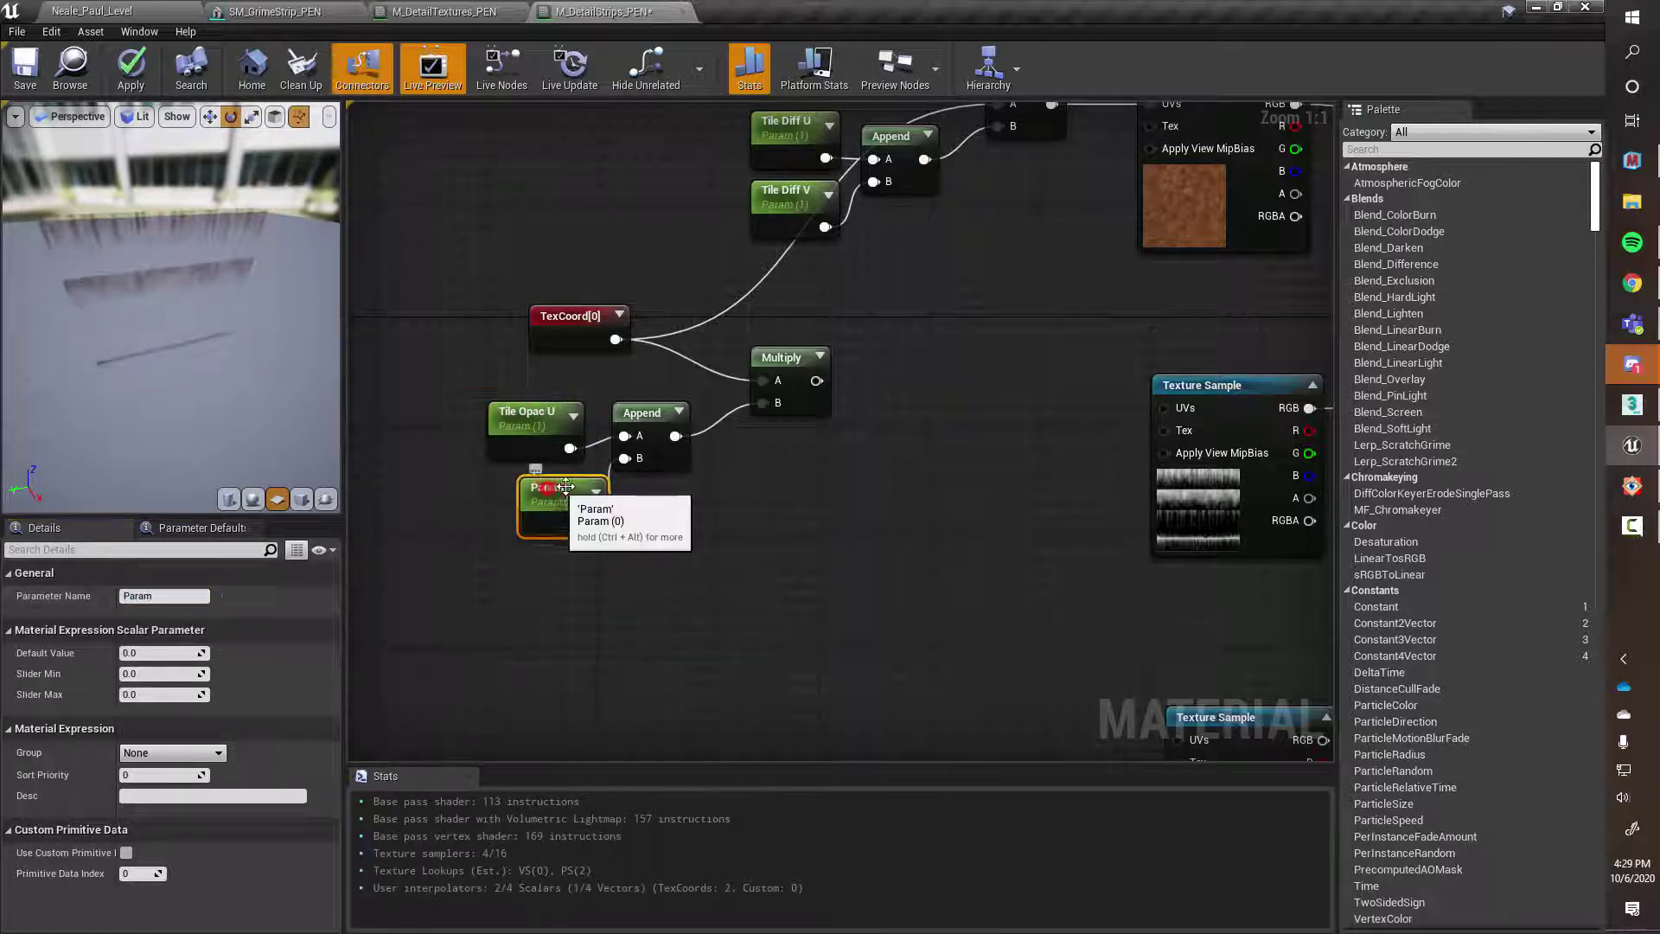
pyautogui.hotkey('ctrl', 'v')
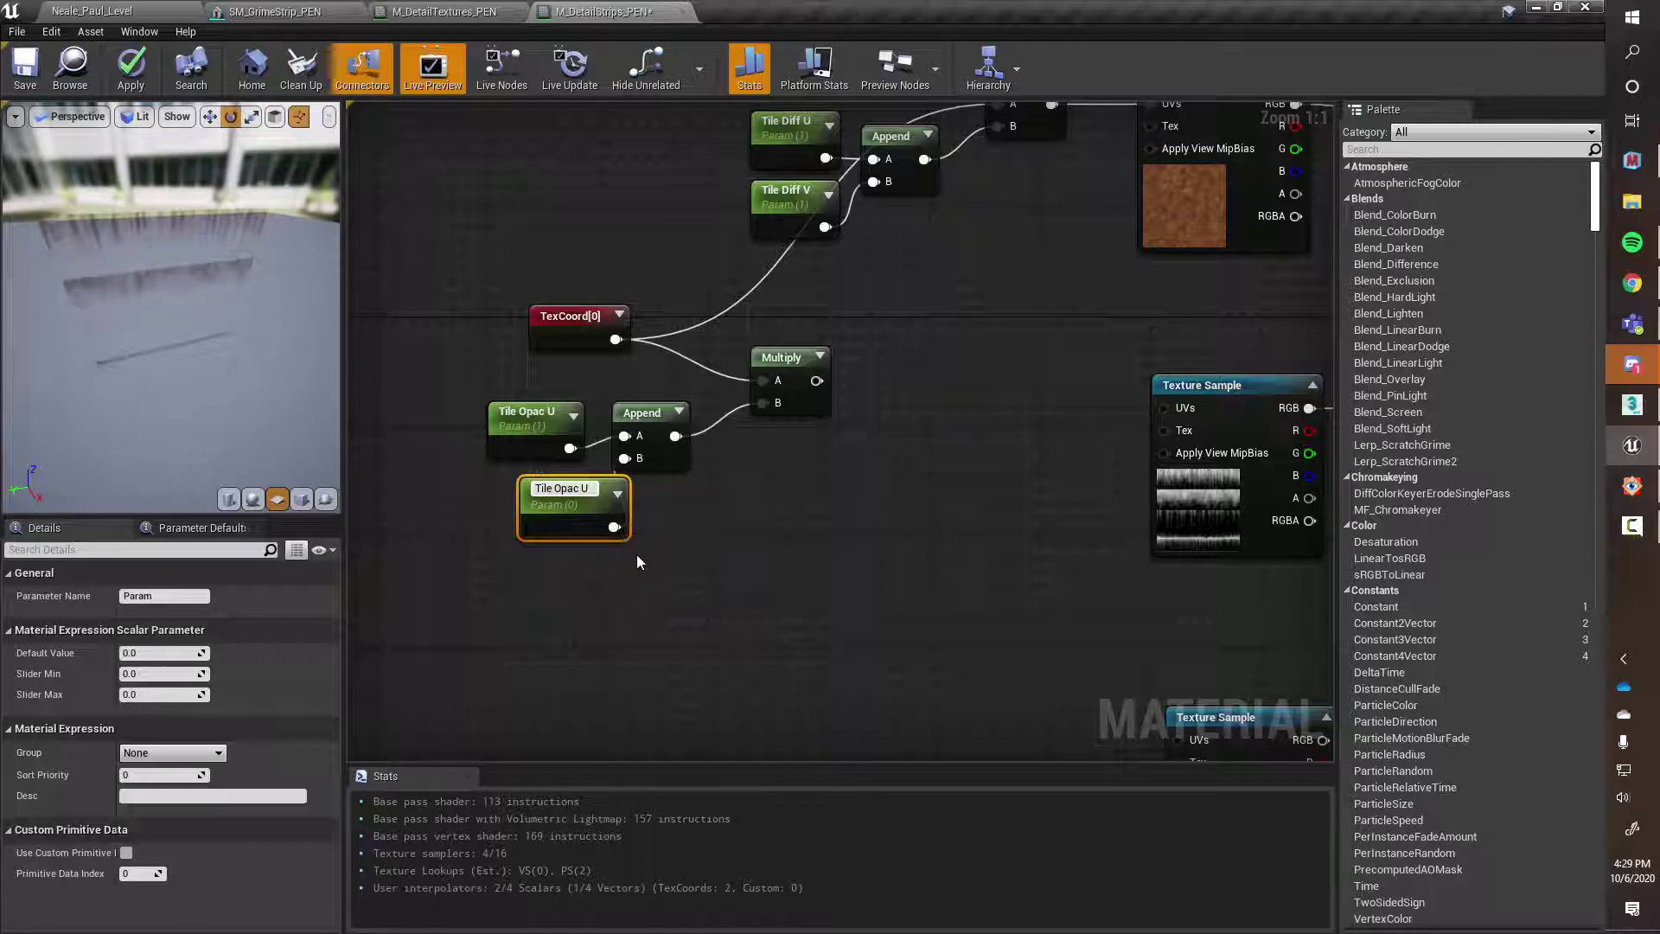
pyautogui.press('BackSpace')
pyautogui.write('V')
pyautogui.click(460, 656)
pyautogui.moveTo(553, 497); pyautogui.dragTo(515, 490)
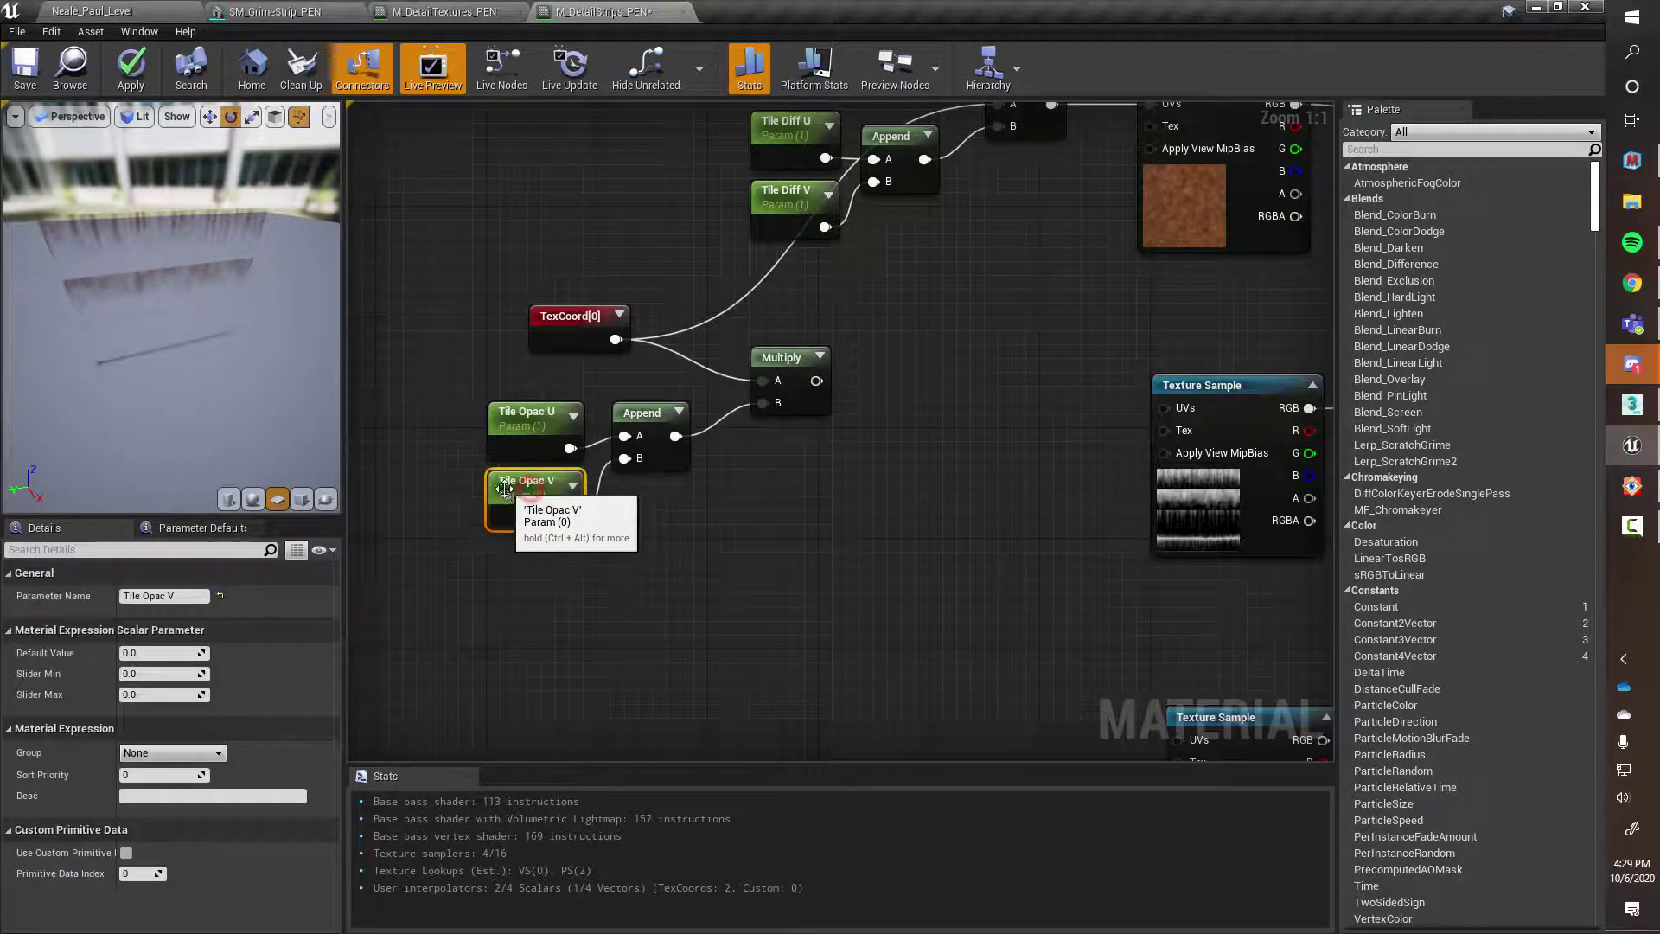
pyautogui.click(151, 654)
pyautogui.write('1')
pyautogui.press('Return')
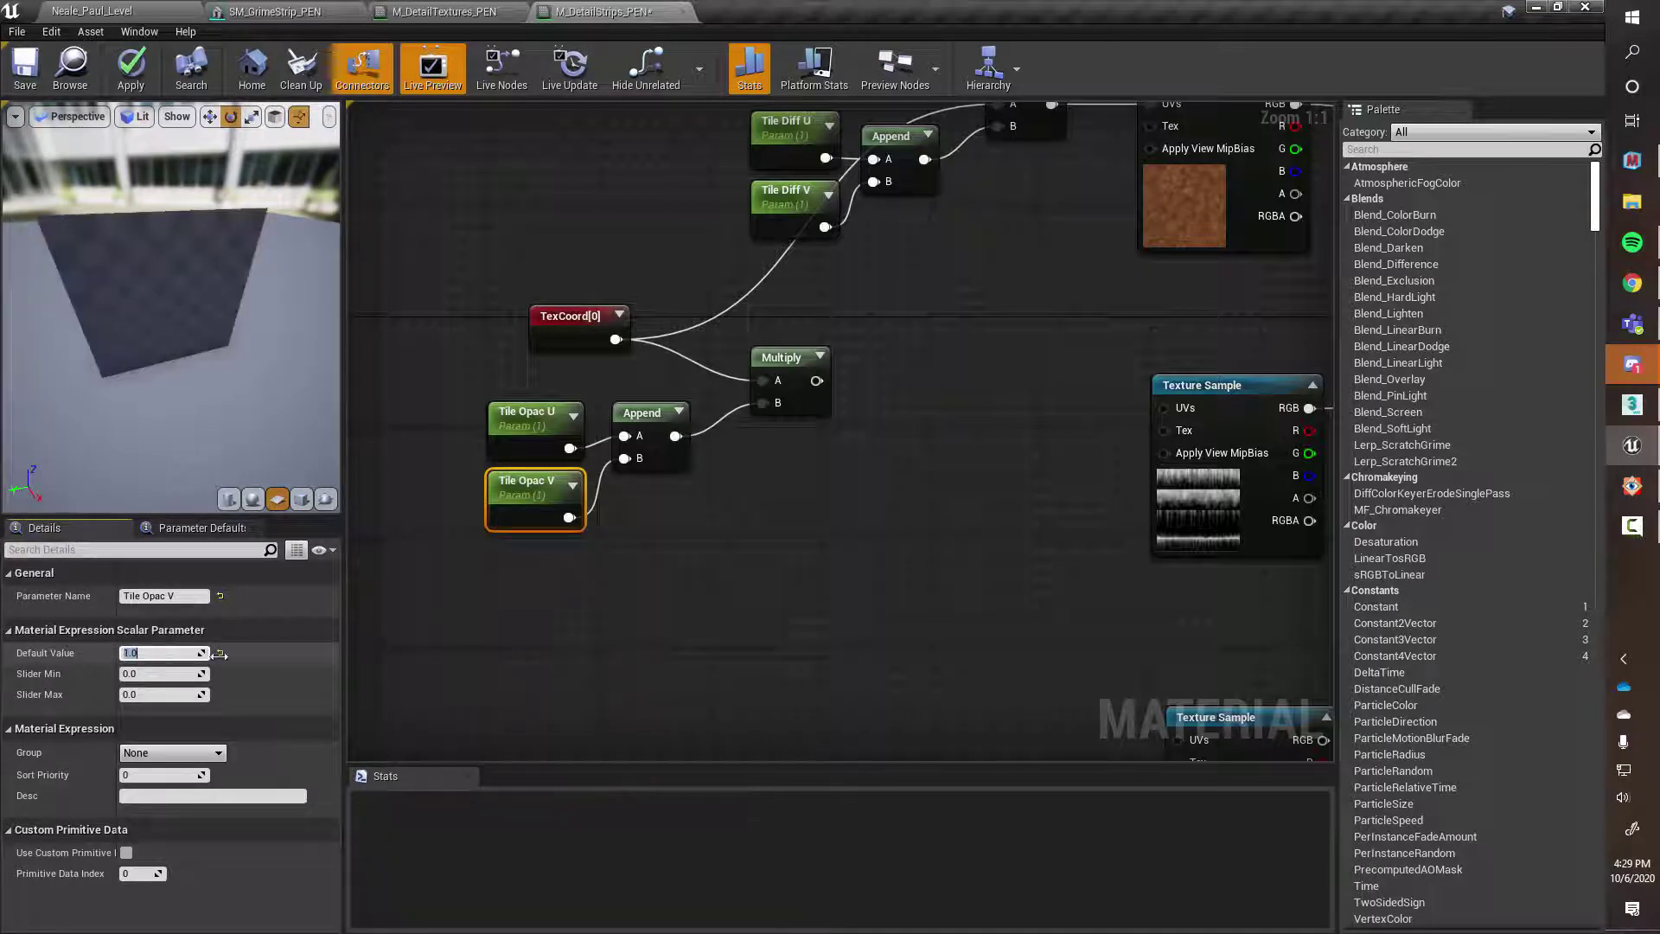
# Connect the opacity Multiply node's output to the UVs input of the grunge strips Texture Sample
pyautogui.moveTo(917, 396); pyautogui.dragTo(724, 543, button='right')
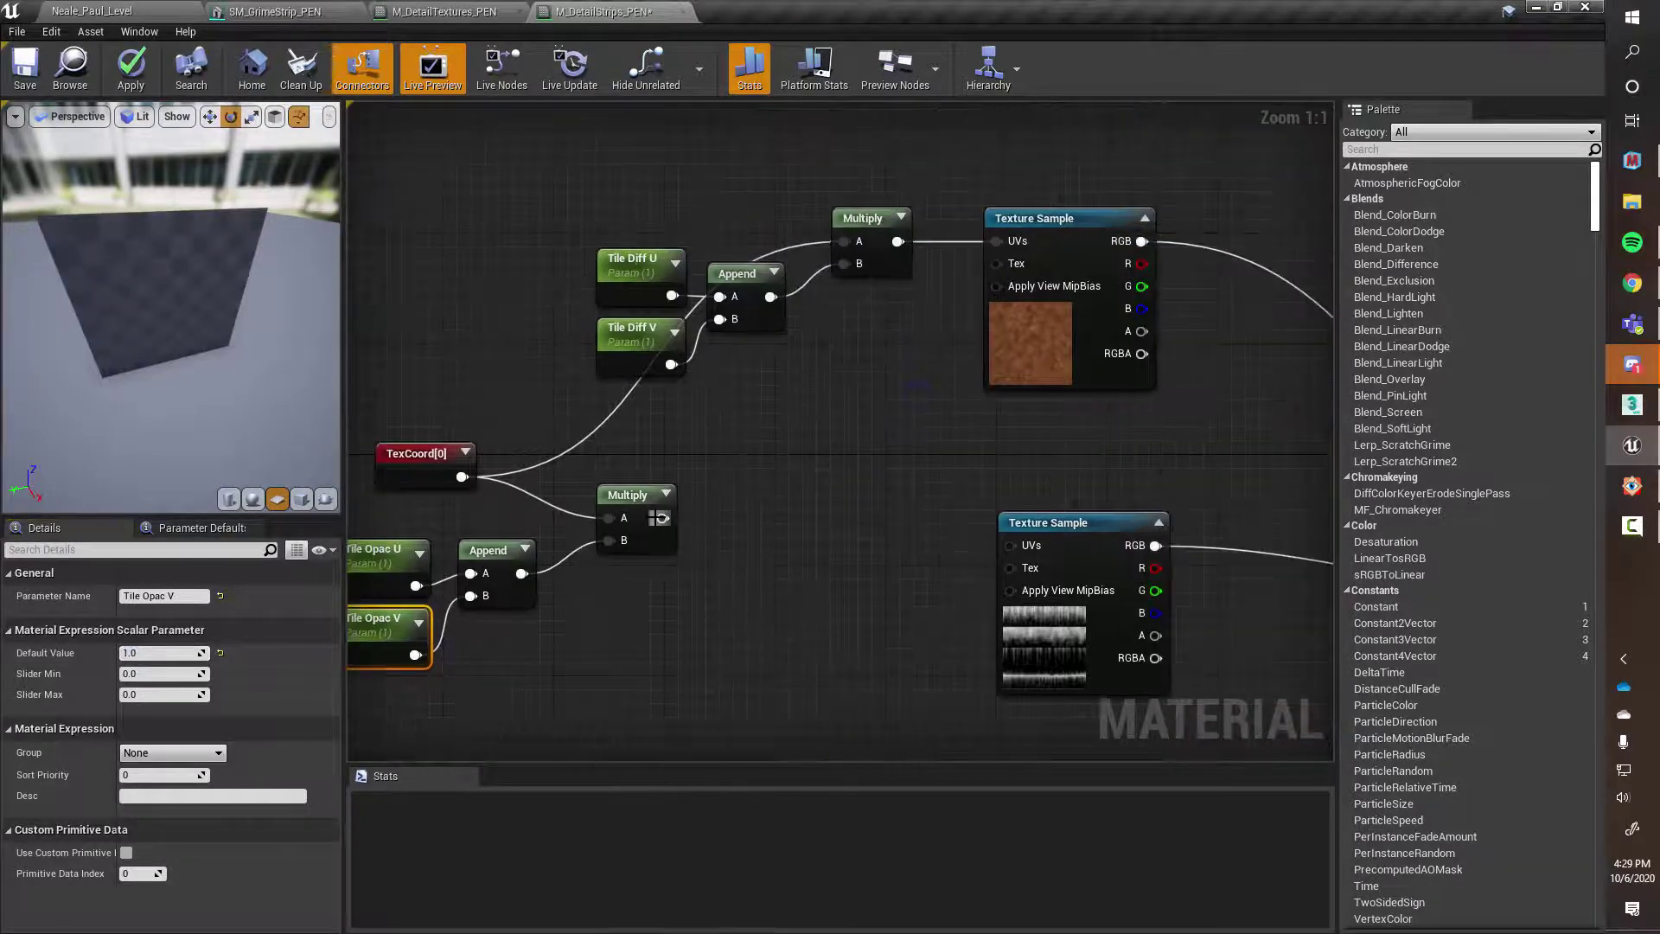
pyautogui.moveTo(660, 518); pyautogui.dragTo(1015, 548)
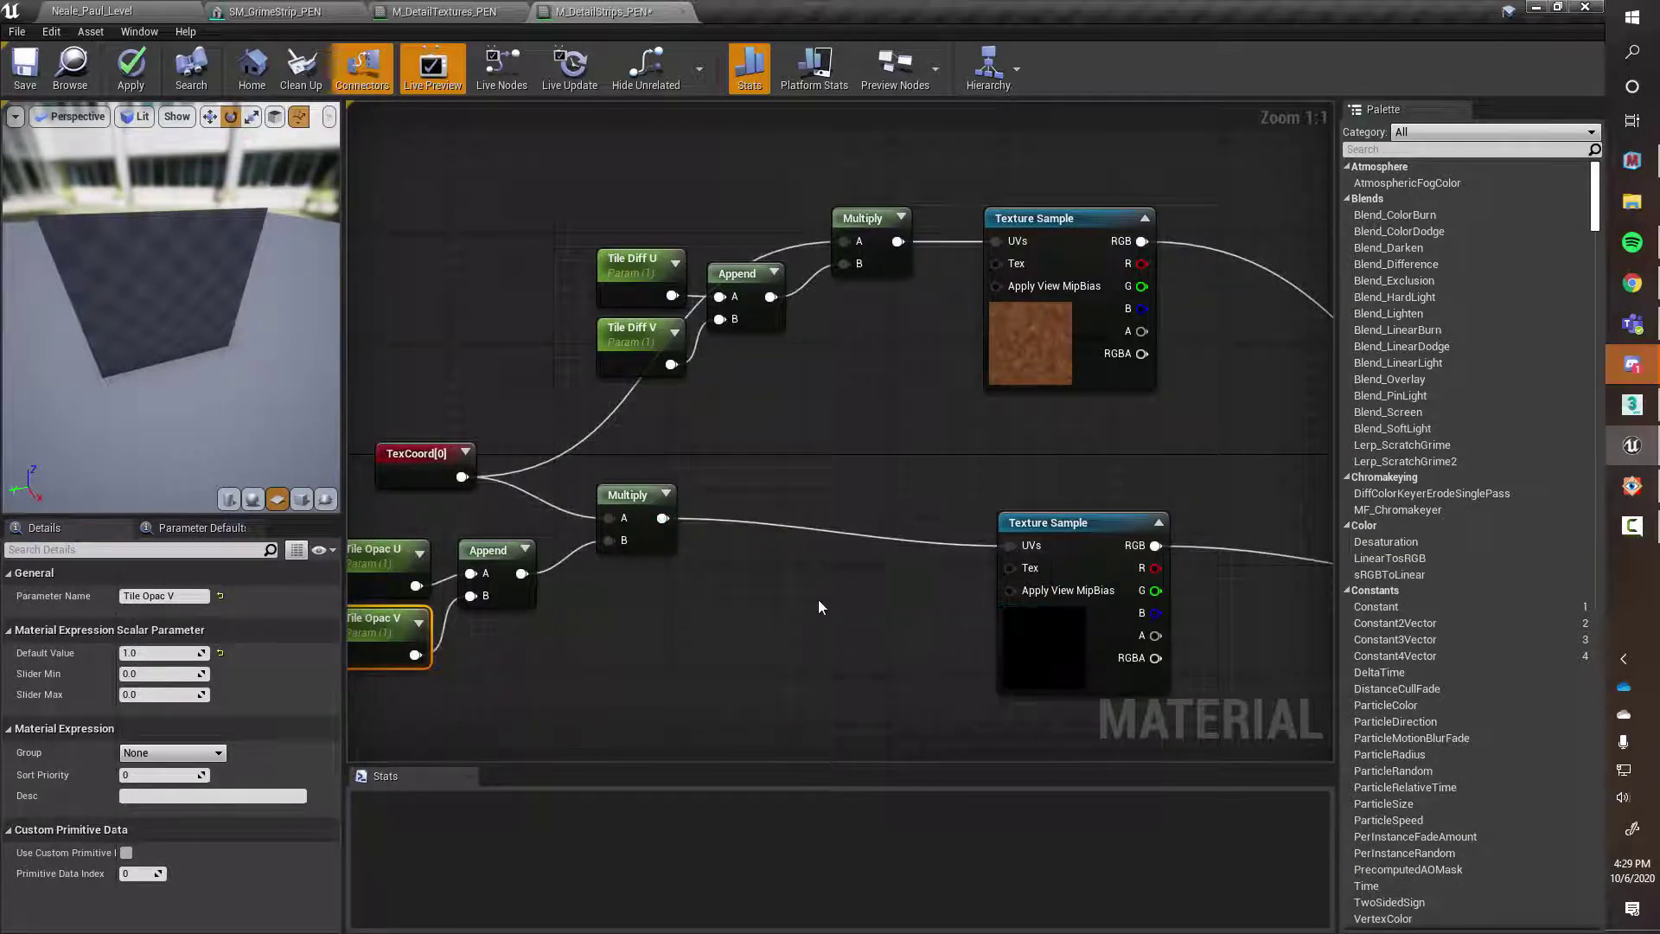
# Start previewing the grunge strips Texture Sample node in the material preview
pyautogui.moveTo(820, 607); pyautogui.dragTo(937, 507, button='right')
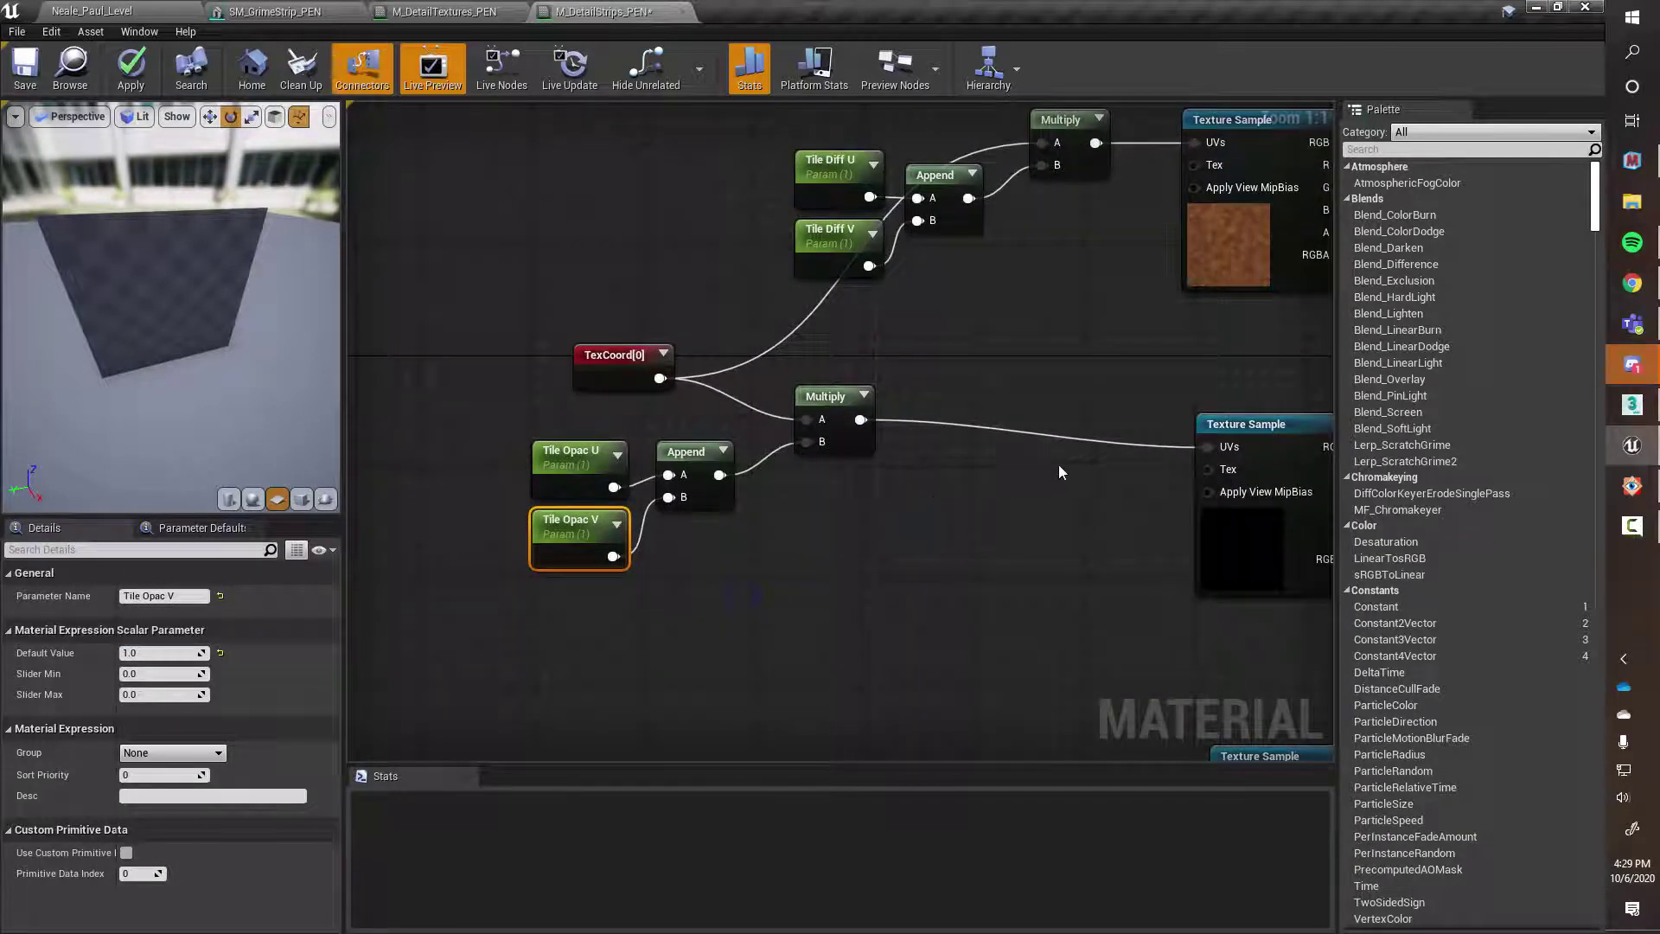
pyautogui.moveTo(1275, 444); pyautogui.dragTo(1195, 445, button='right')
pyautogui.click(1196, 425)
pyautogui.rightClick(1197, 427)
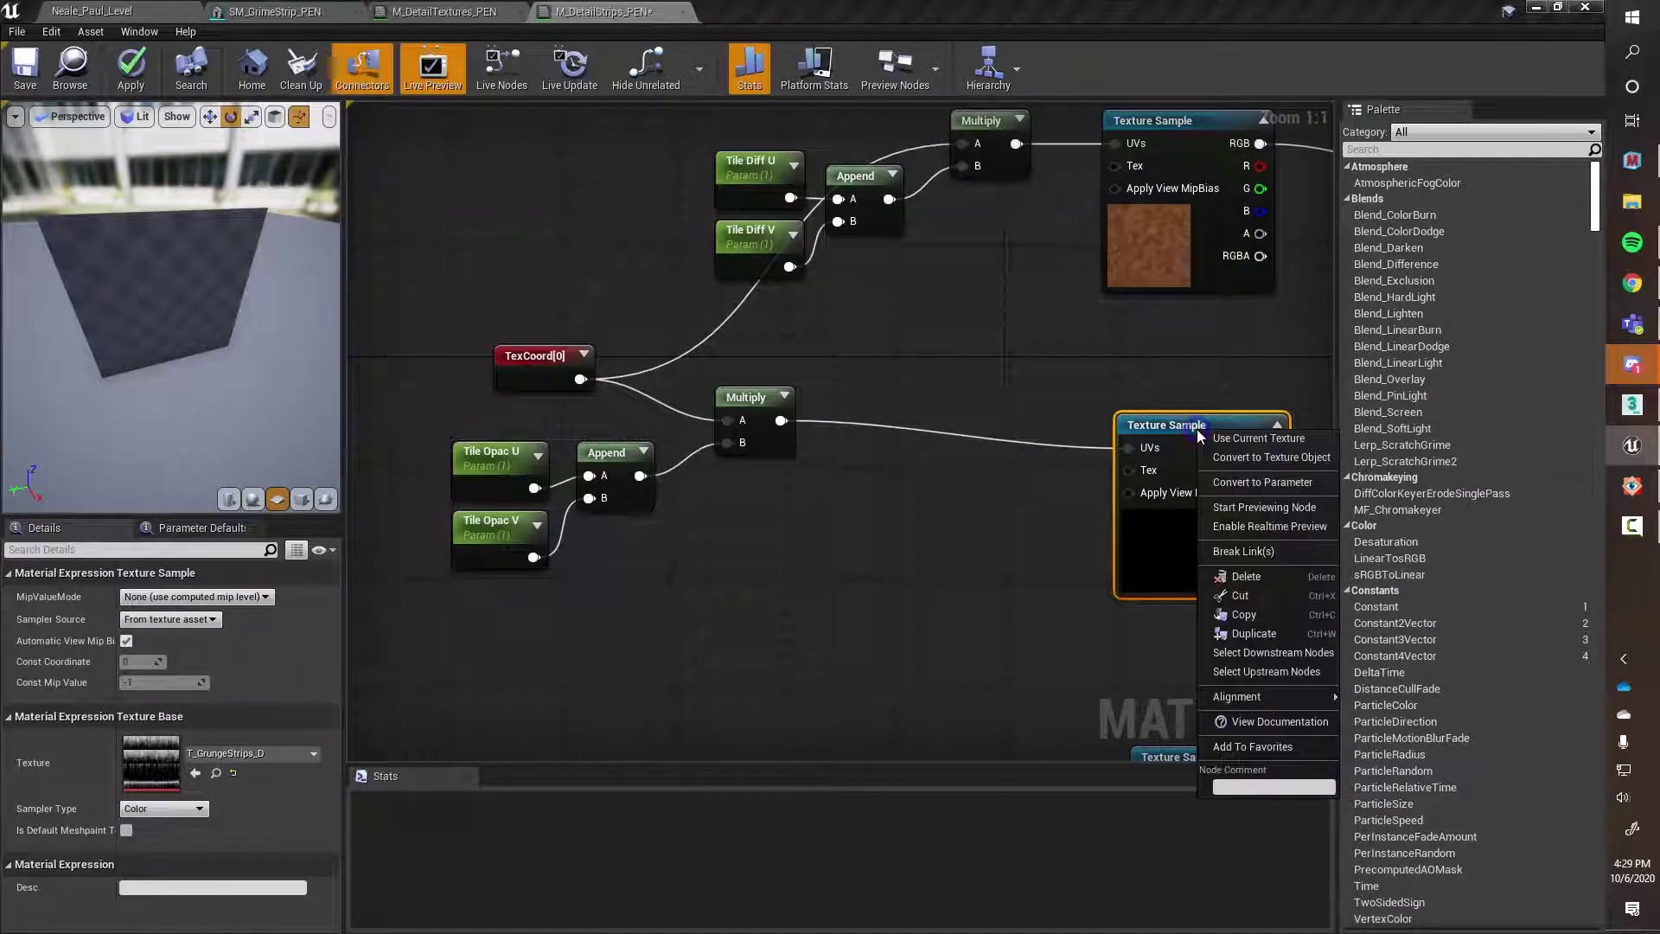
pyautogui.click(1262, 510)
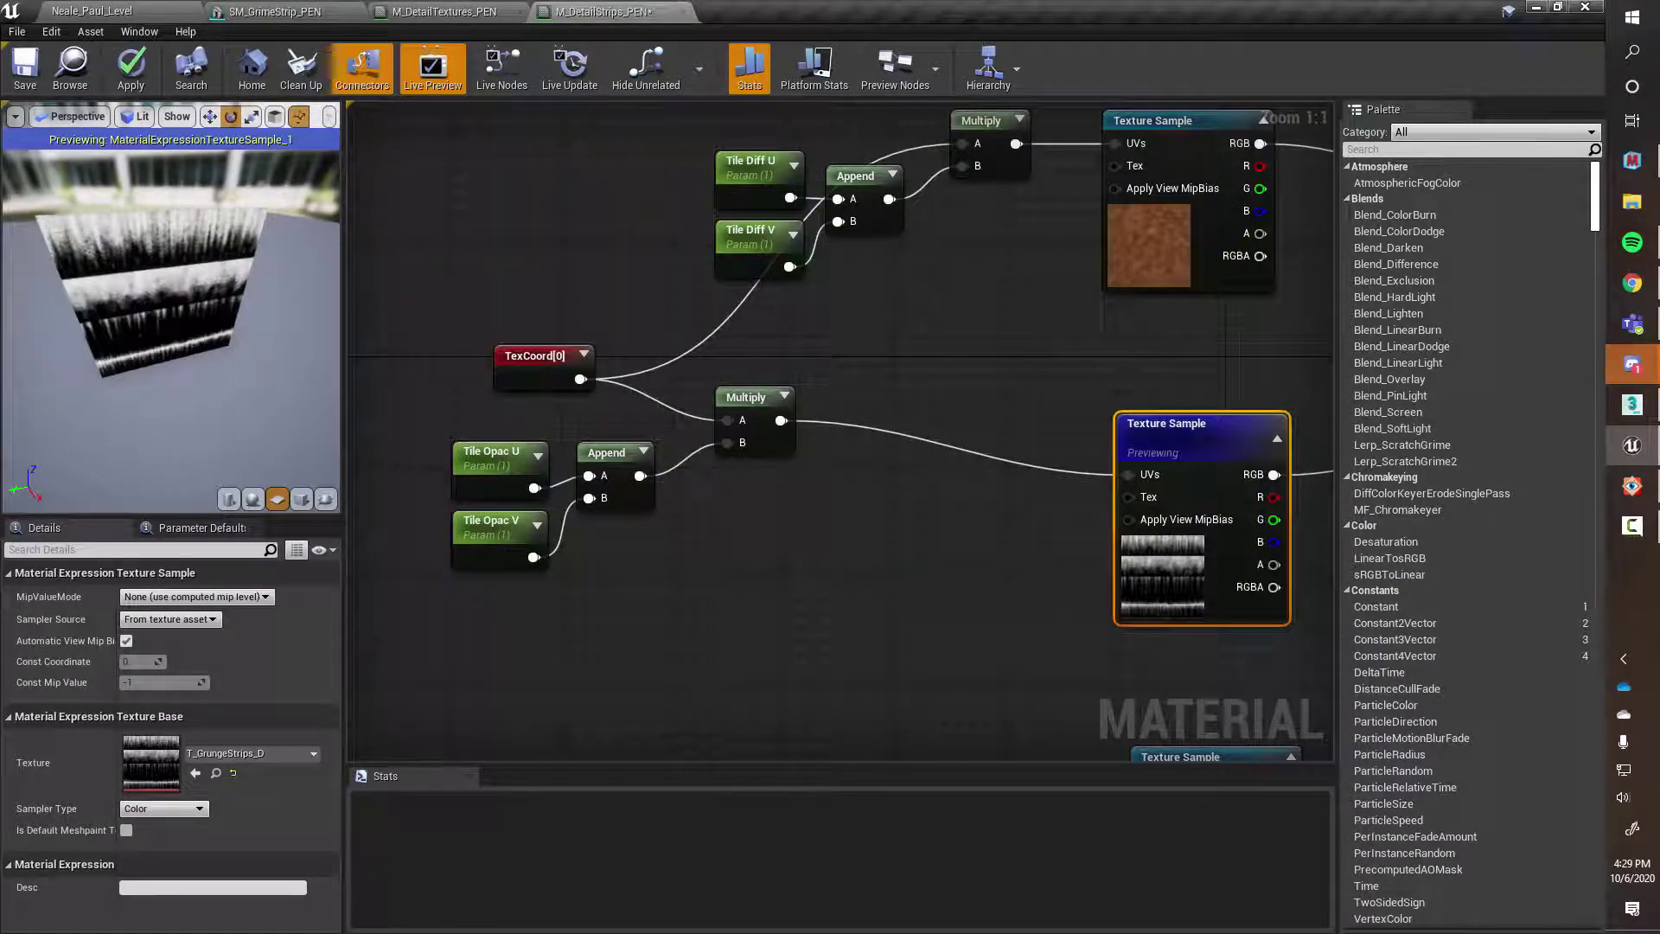
pyautogui.moveTo(131, 247); pyautogui.dragTo(132, 258, button='middle')
# Set Tile Opac V's default value to 0.25 and shift the Tile Opac U node slightly upward
pyautogui.click(523, 523)
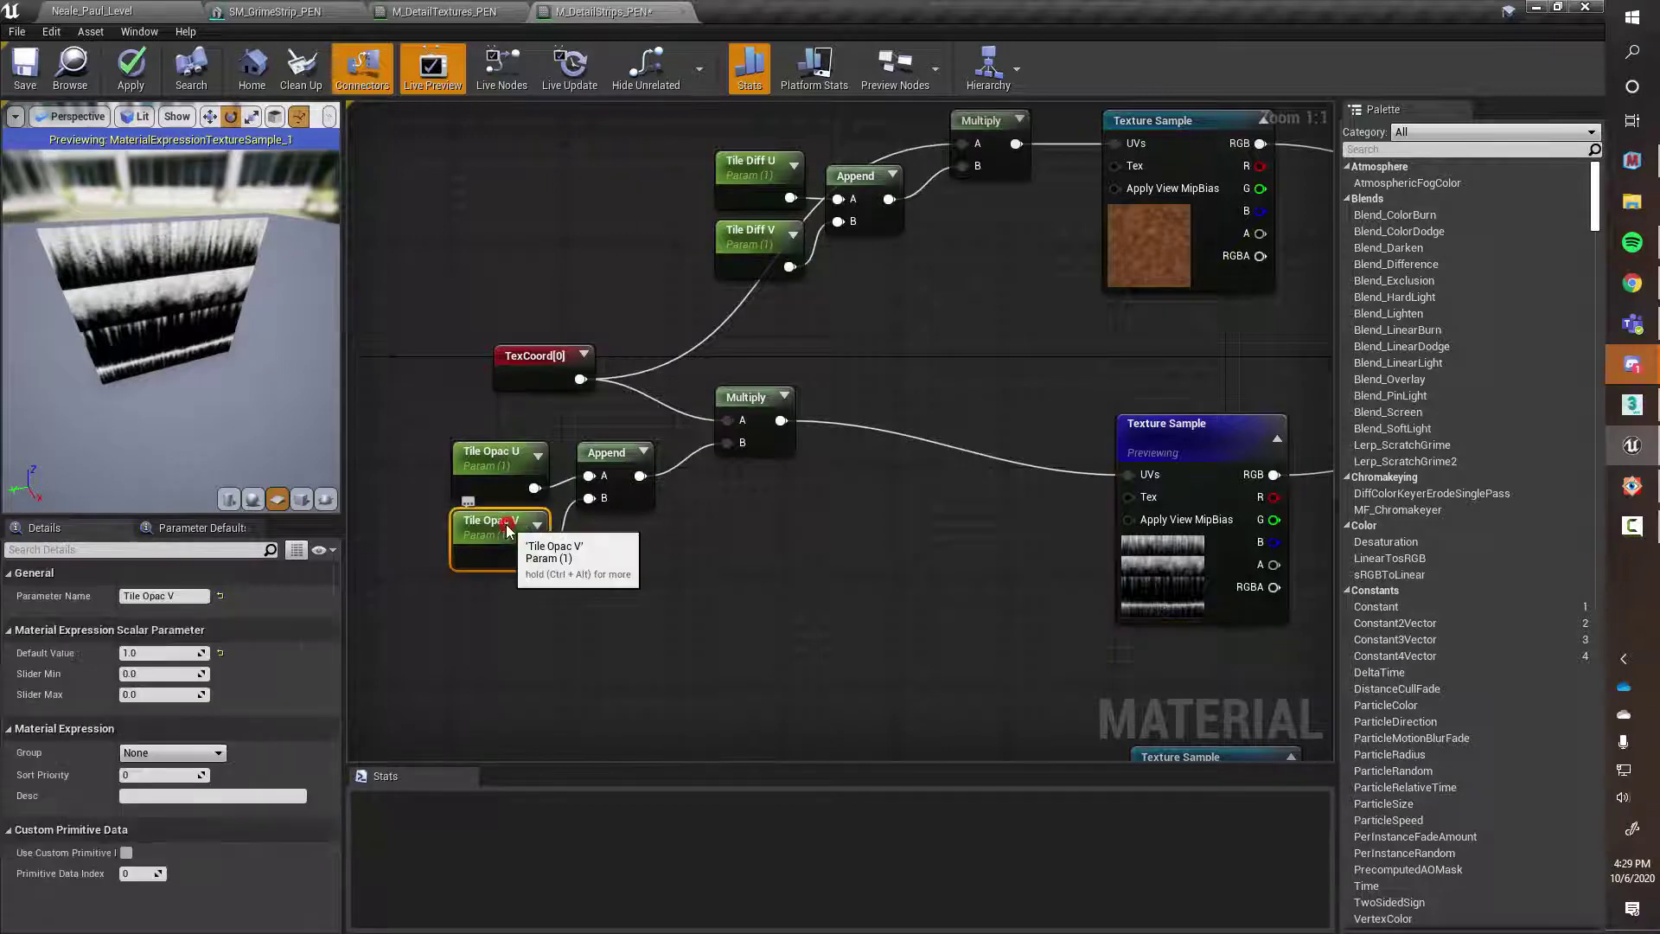
pyautogui.click(173, 653)
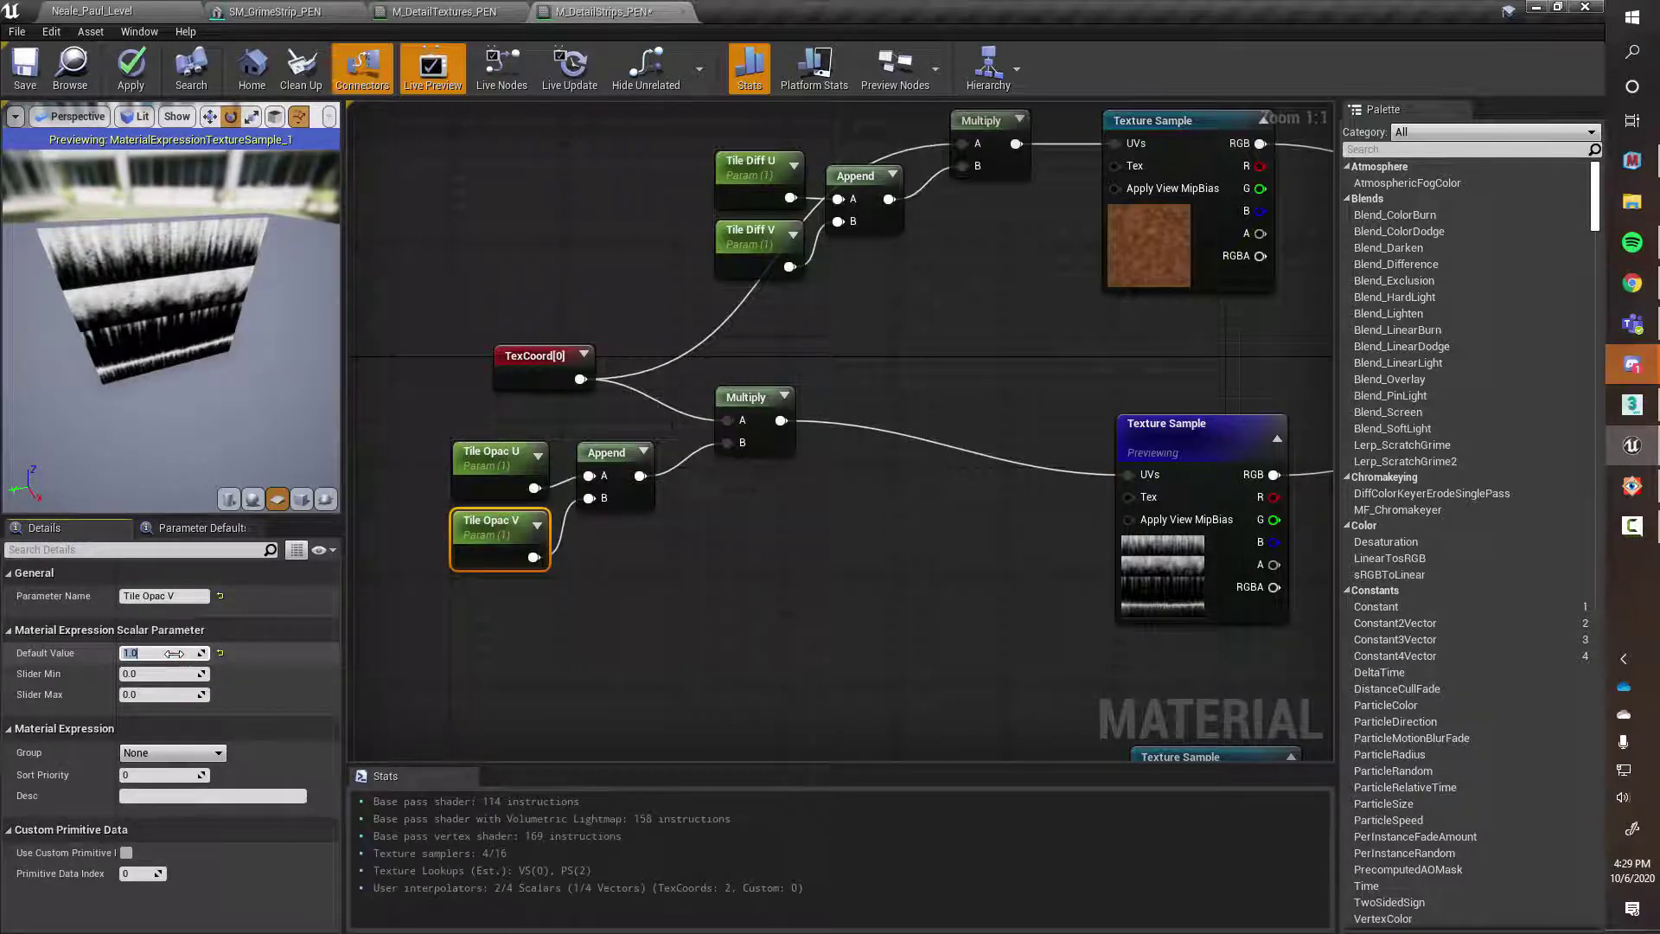
pyautogui.write('0.25')
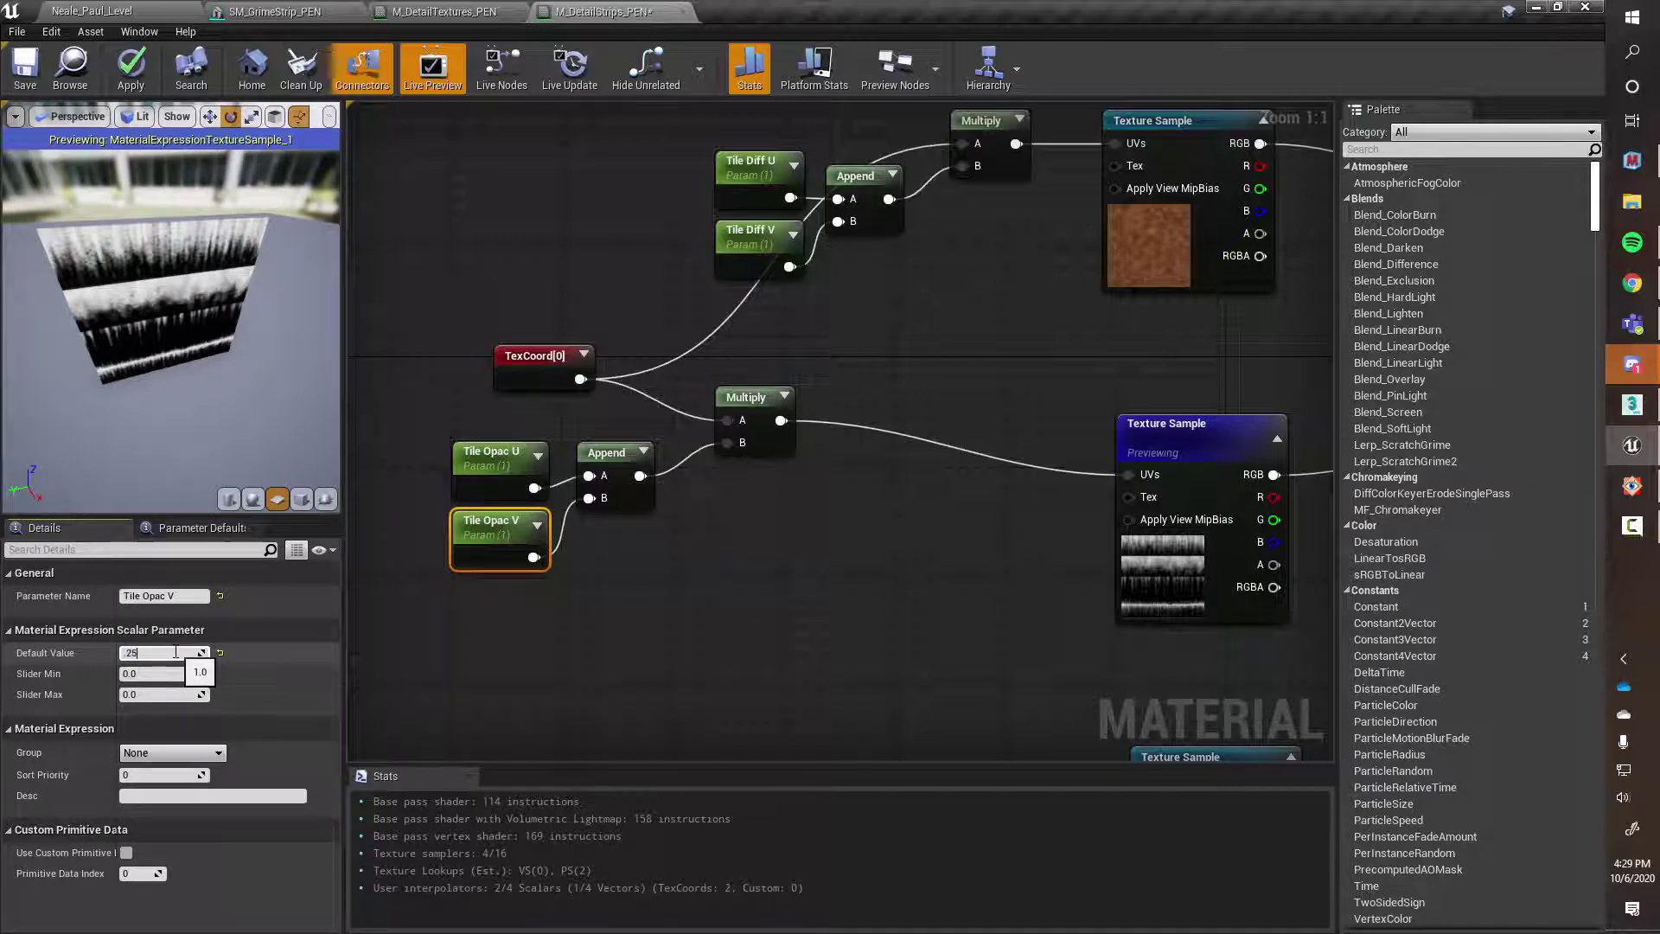
pyautogui.press('Return')
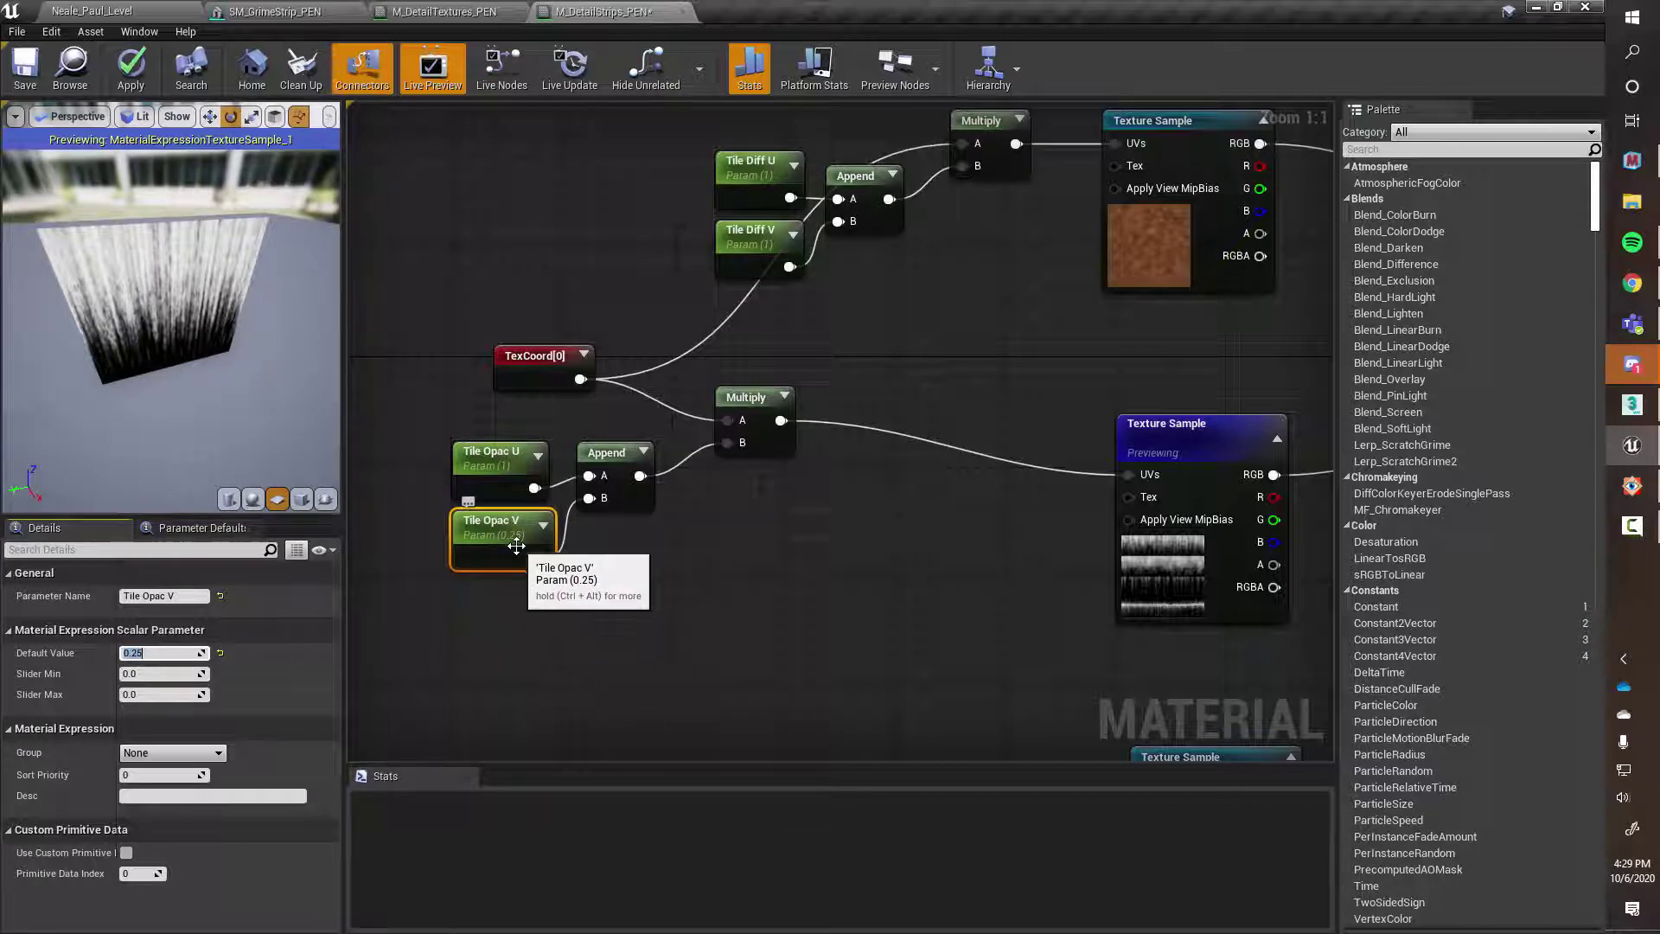
pyautogui.moveTo(503, 455); pyautogui.dragTo(503, 442)
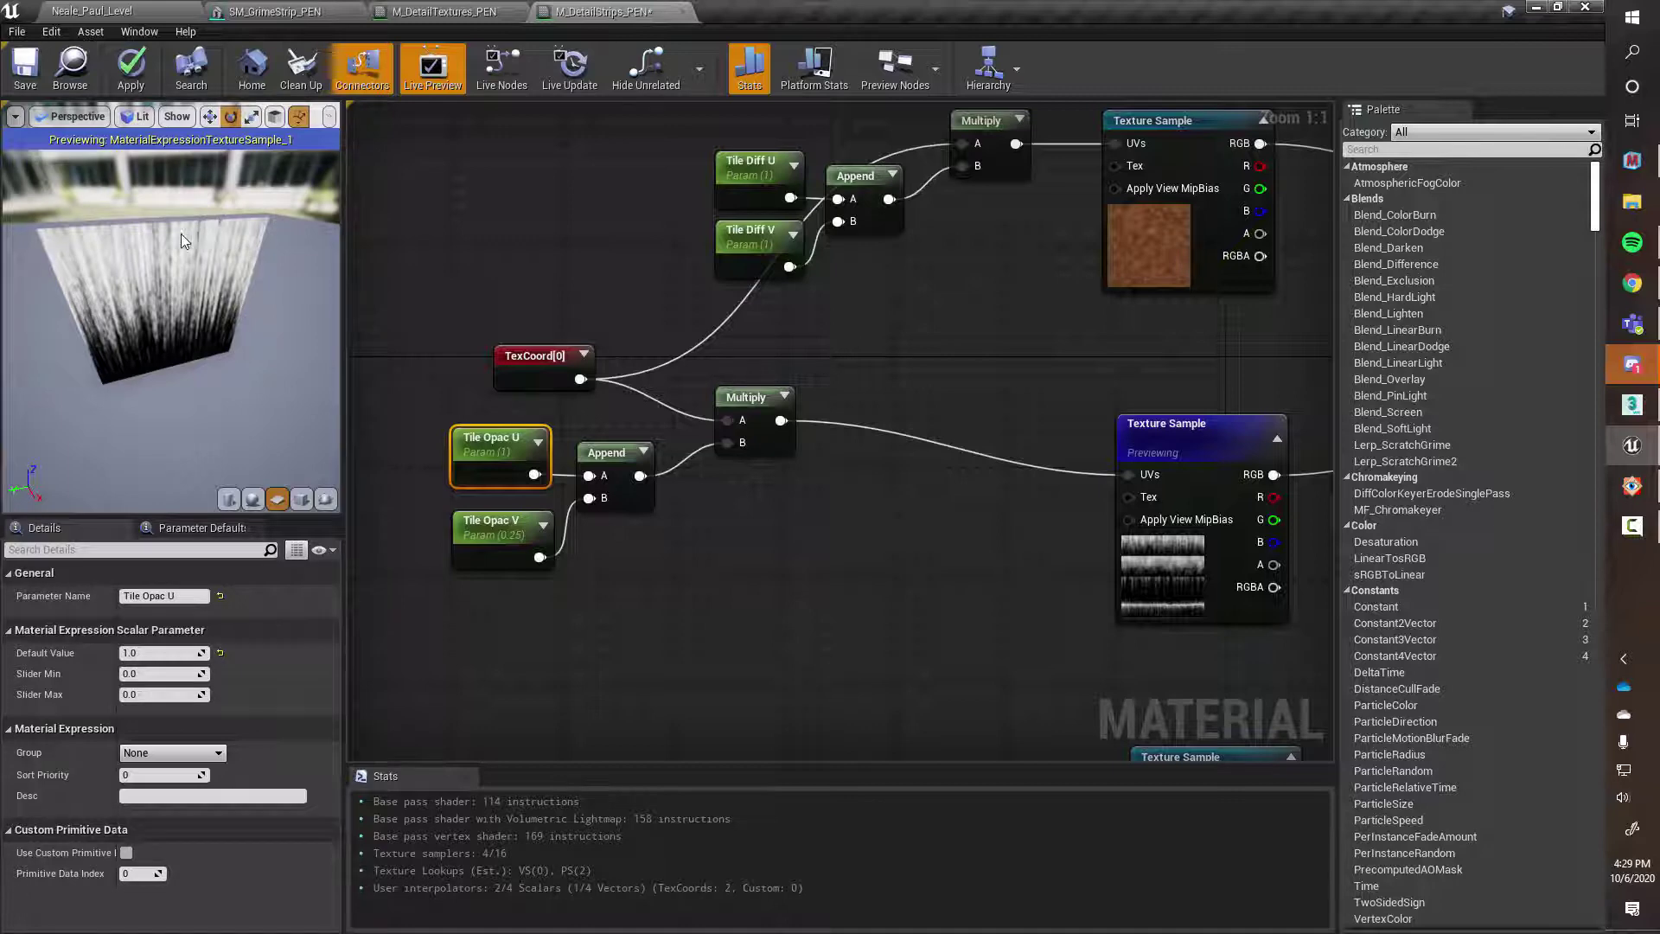
pyautogui.click(485, 523)
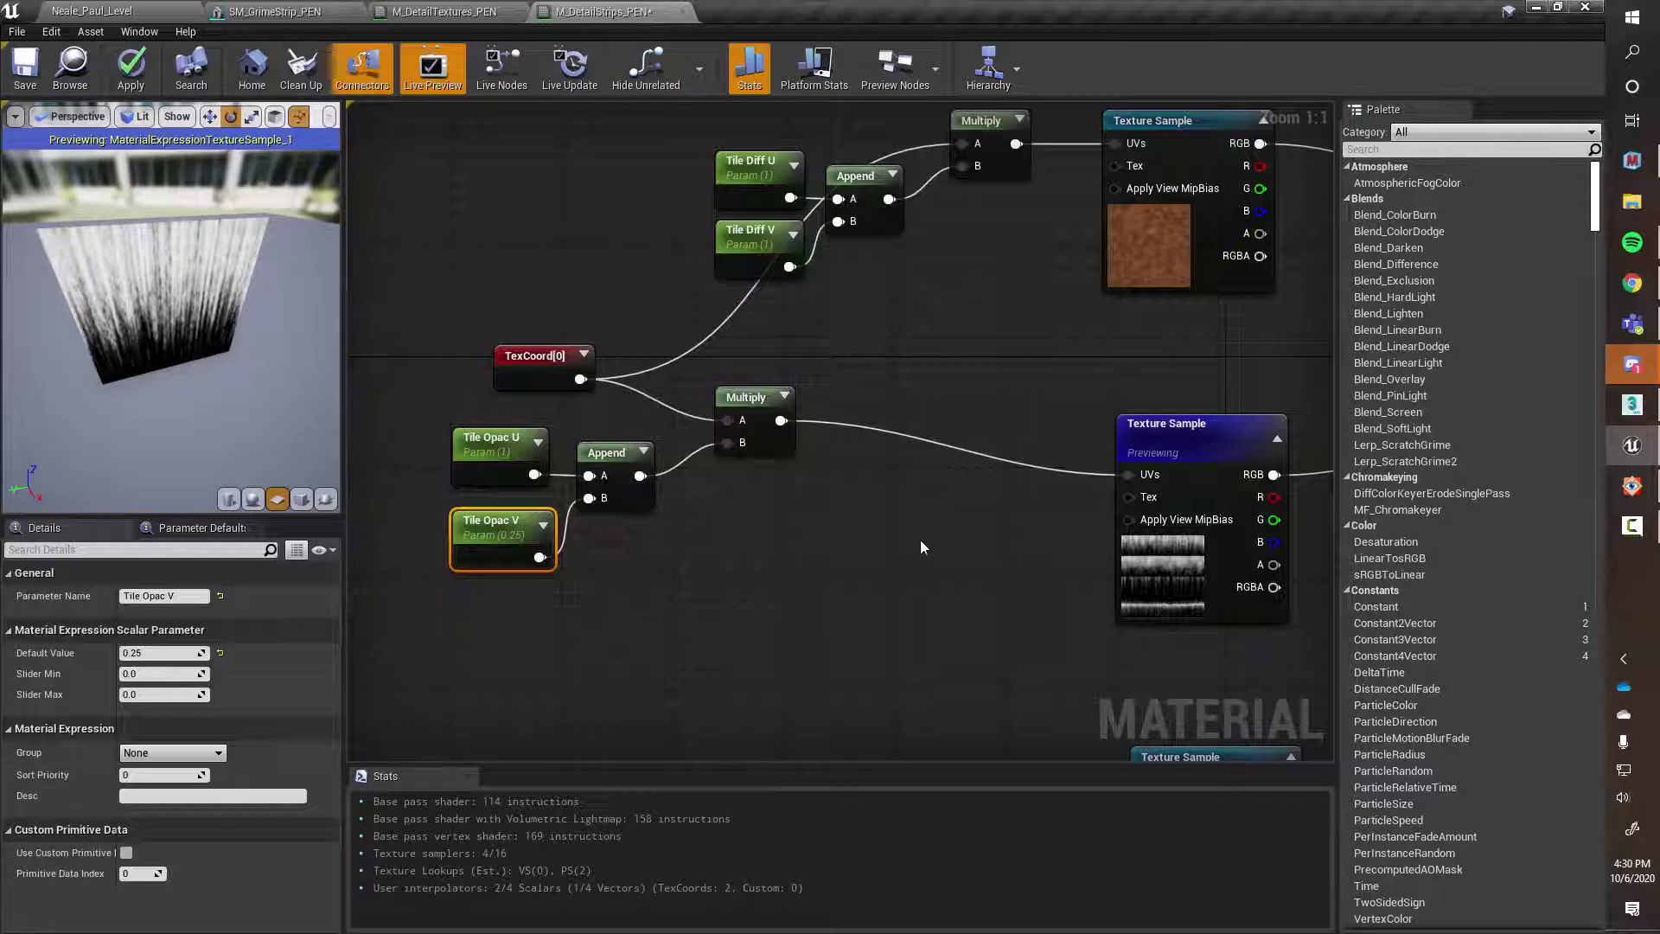
# Insert an Add node between the opacity Multiply node and the grunge Texture Sample's UVs, using the Add's A input
pyautogui.click(865, 470)
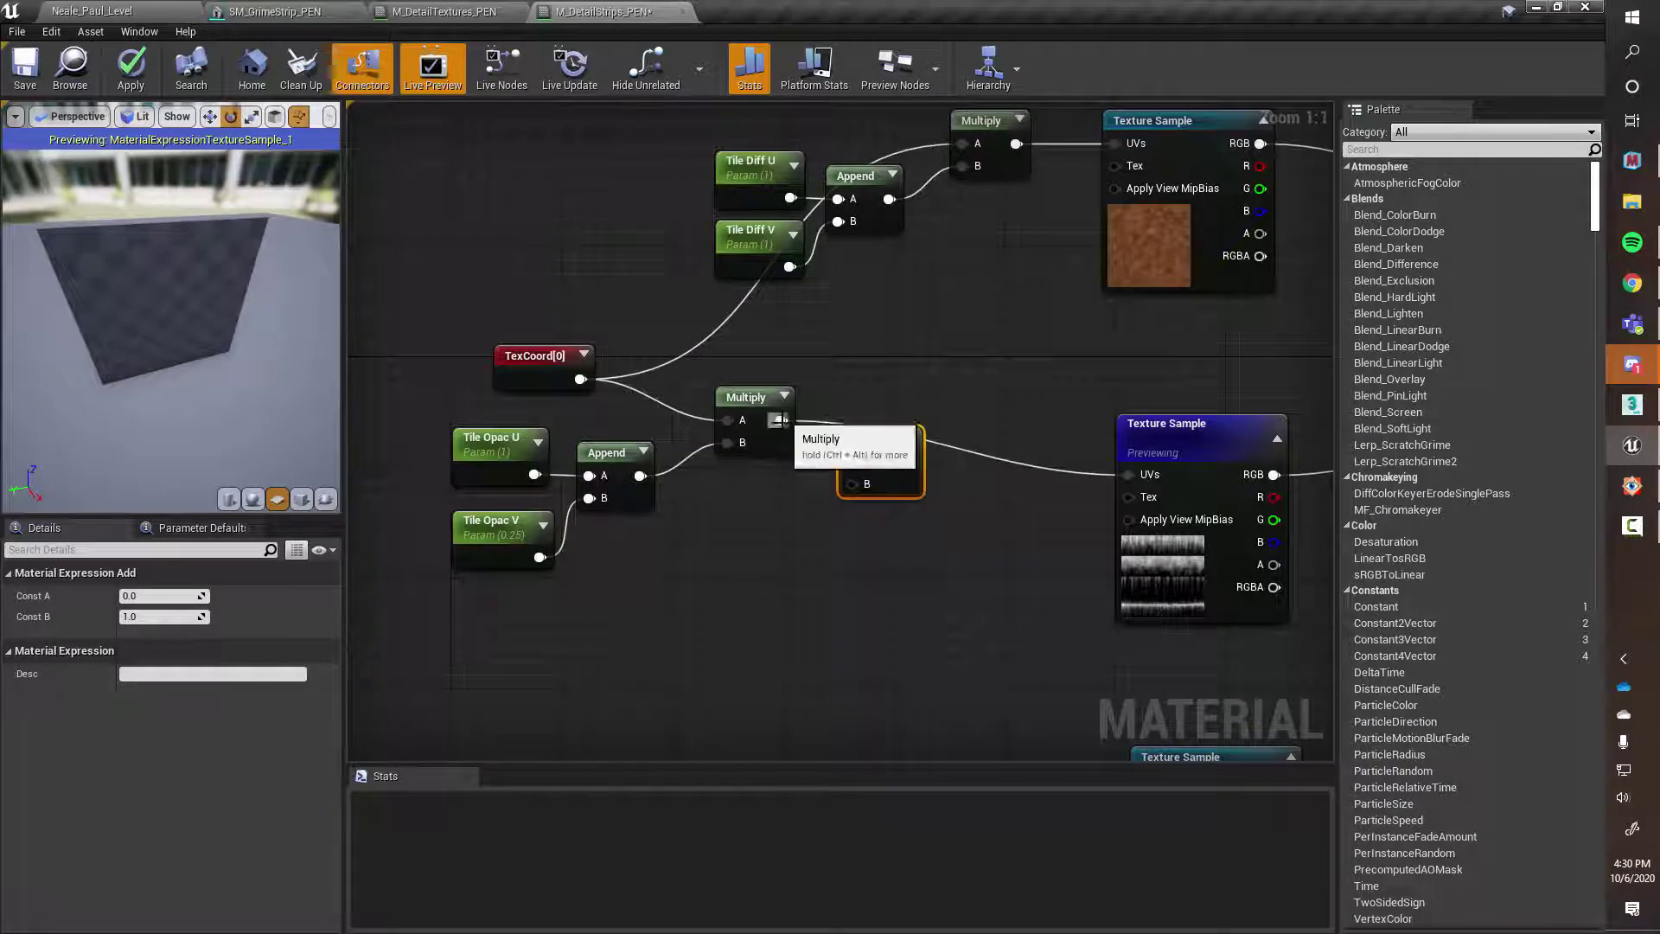
pyautogui.moveTo(778, 420)
pyautogui.mouseDown()
pyautogui.moveTo(865, 461)
pyautogui.moveTo(1129, 475)
pyautogui.mouseUp()
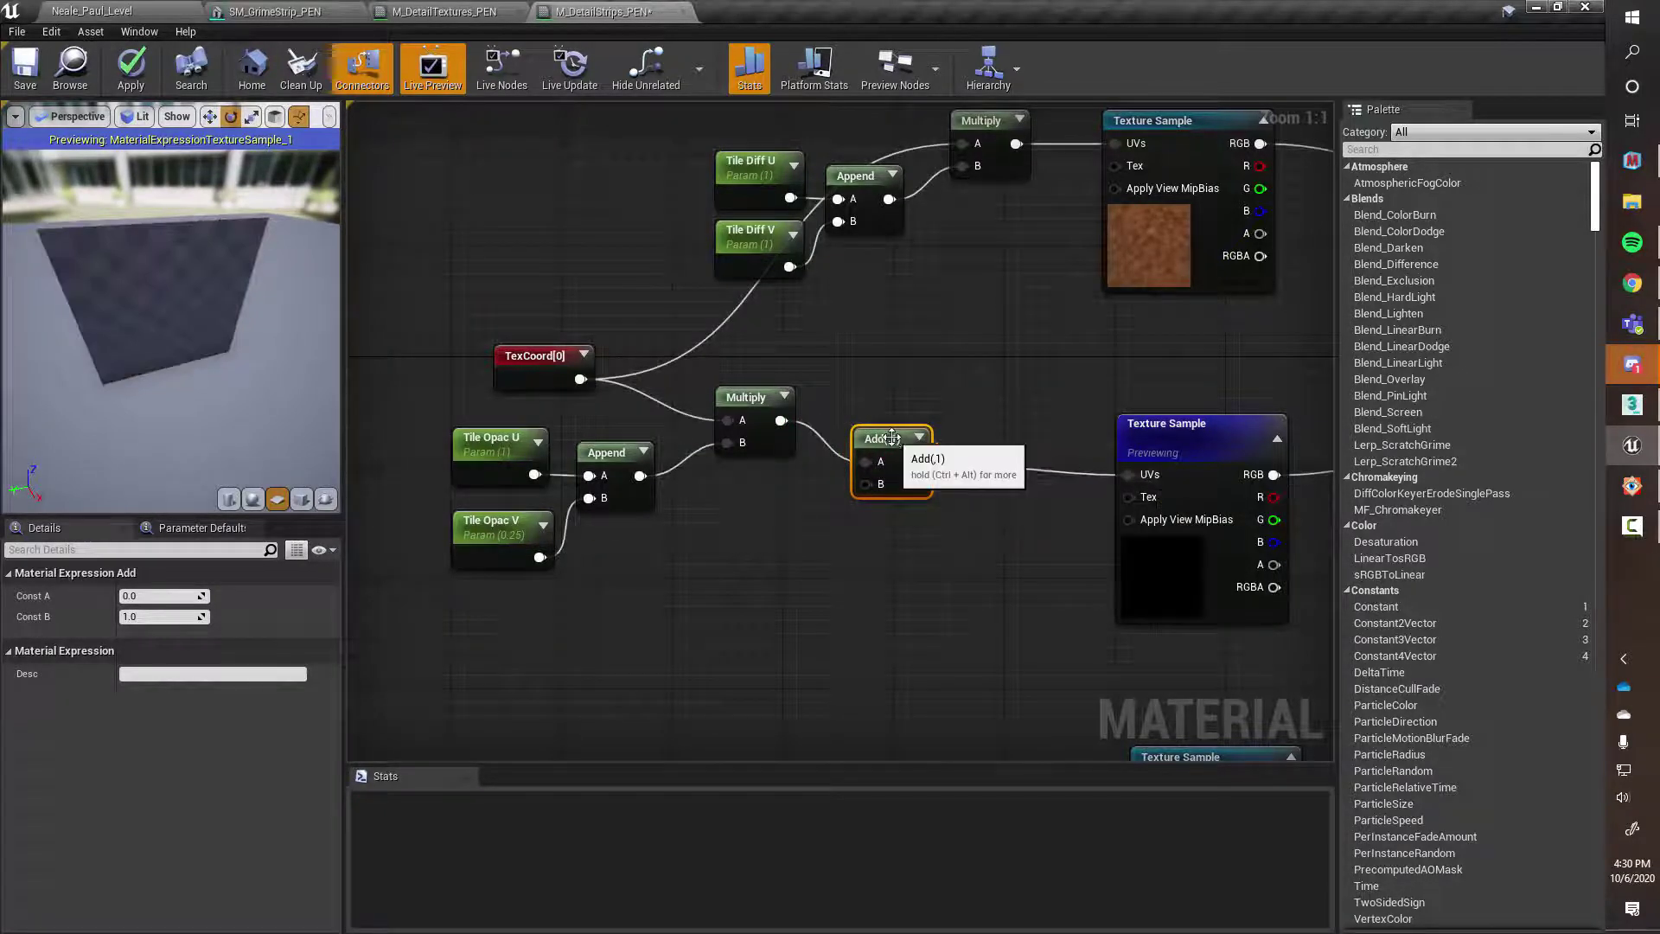
pyautogui.moveTo(892, 437); pyautogui.dragTo(933, 438)
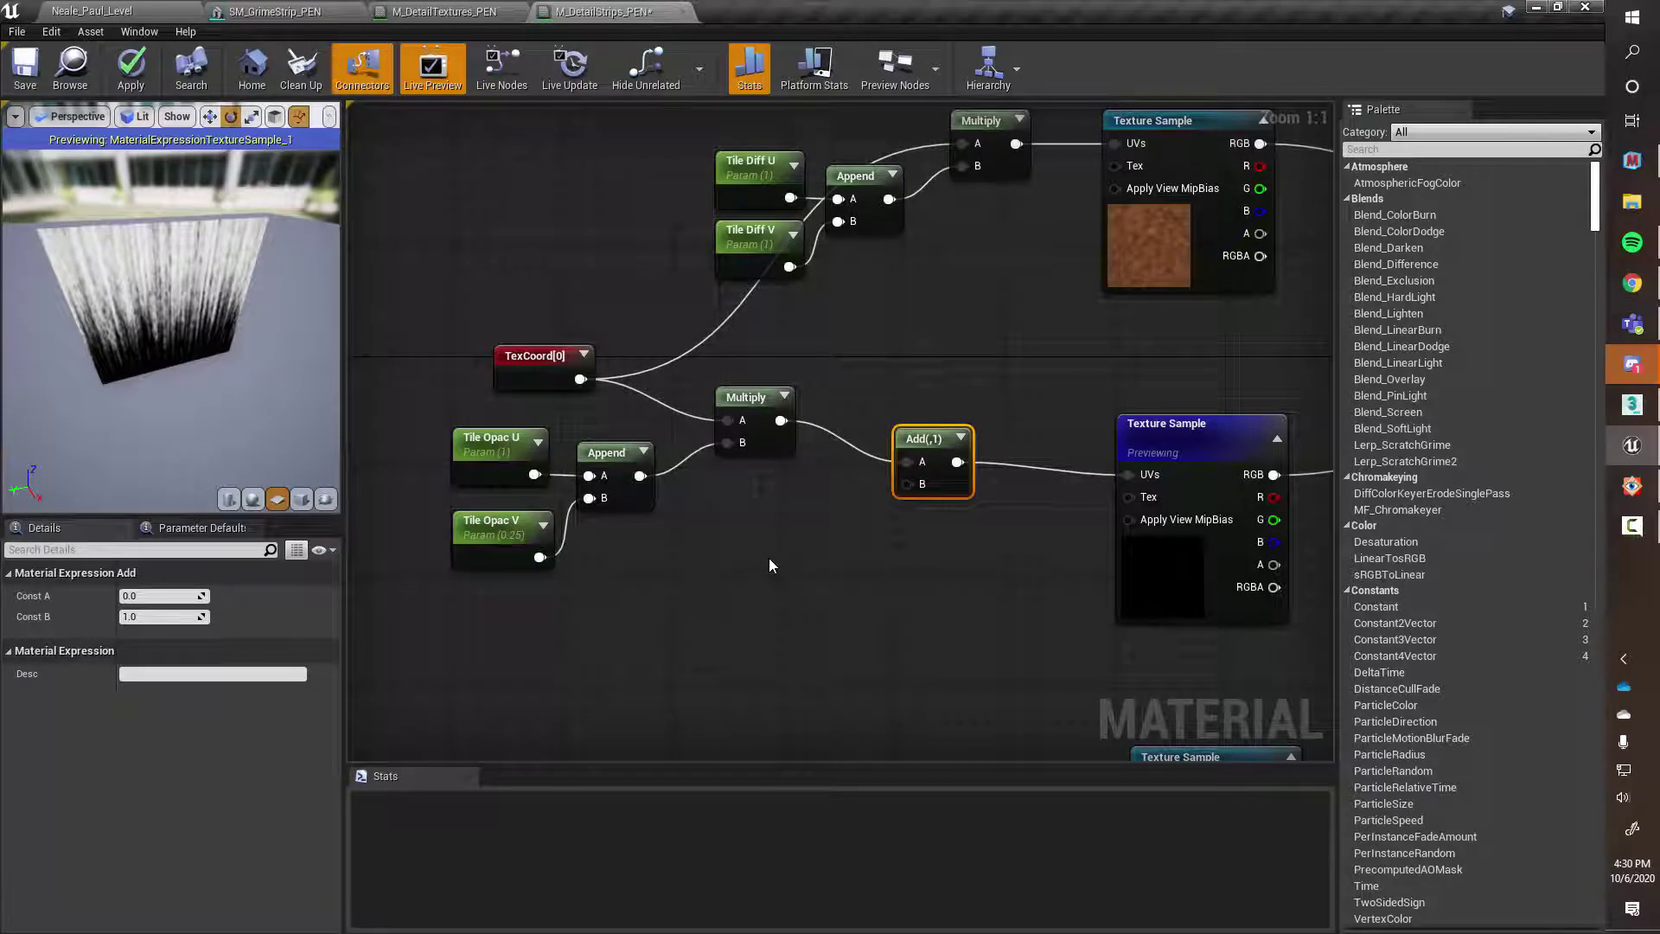
# Duplicate the Tile Opac U, Tile Opac V and Append nodes and connect the copied Append's output to the Add node's B input
pyautogui.moveTo(414, 421); pyautogui.dragTo(633, 557)
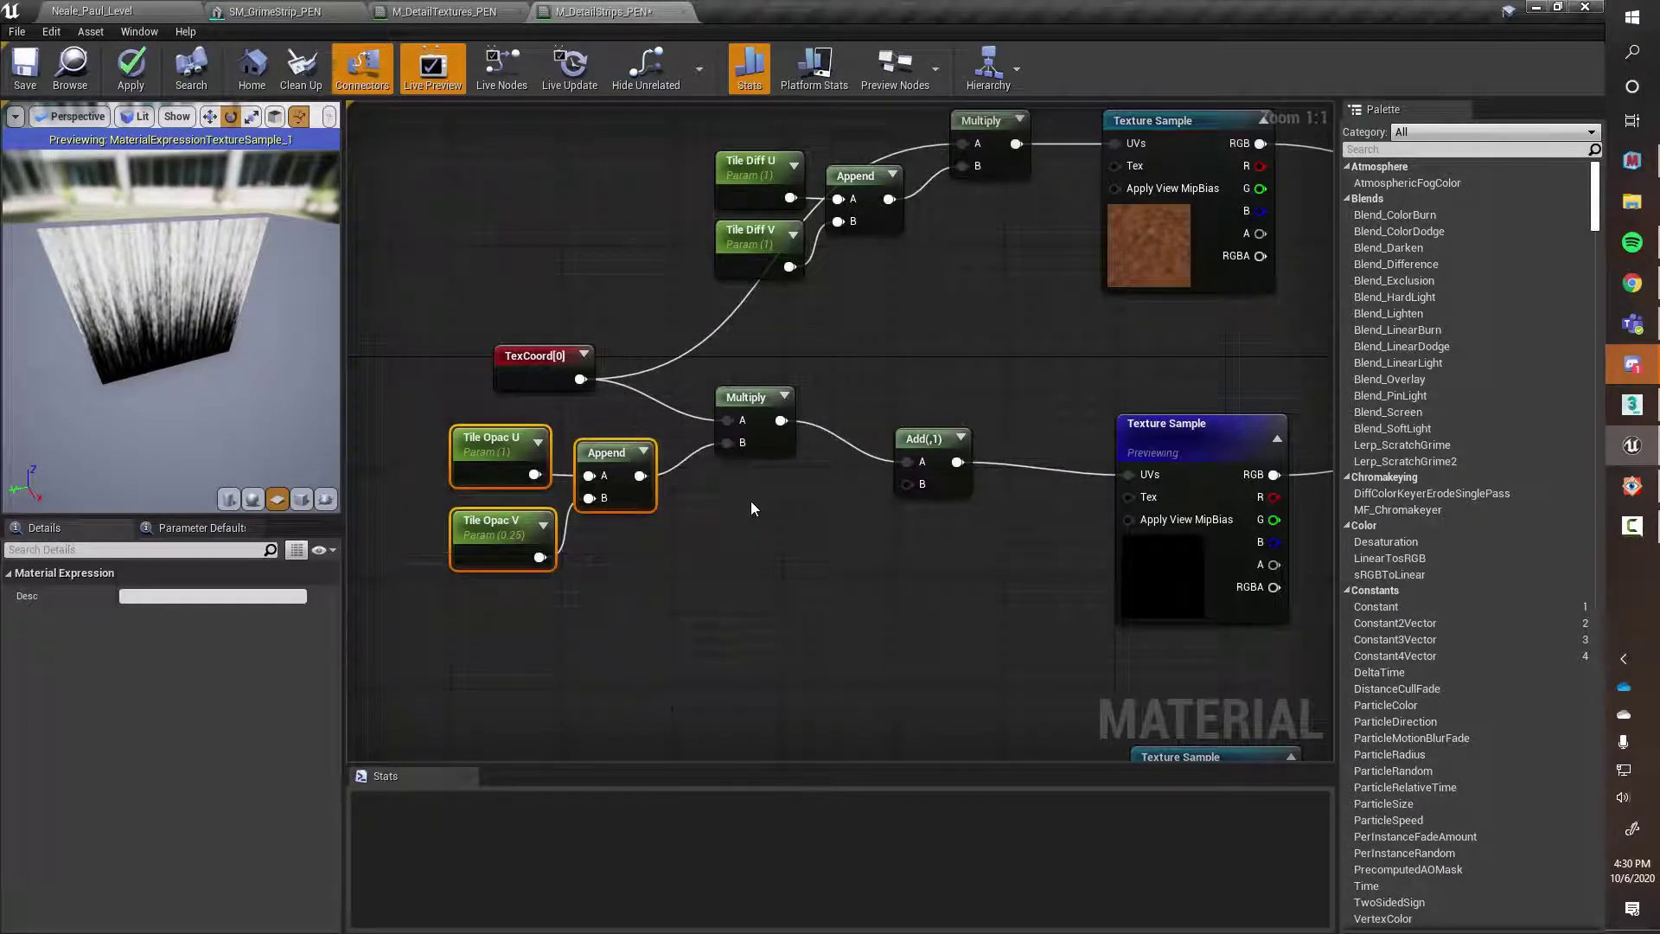
pyautogui.hotkey('ctrl', 'c')
pyautogui.hotkey('ctrl', 'v')
pyautogui.moveTo(862, 496); pyautogui.dragTo(978, 442)
pyautogui.click(886, 564)
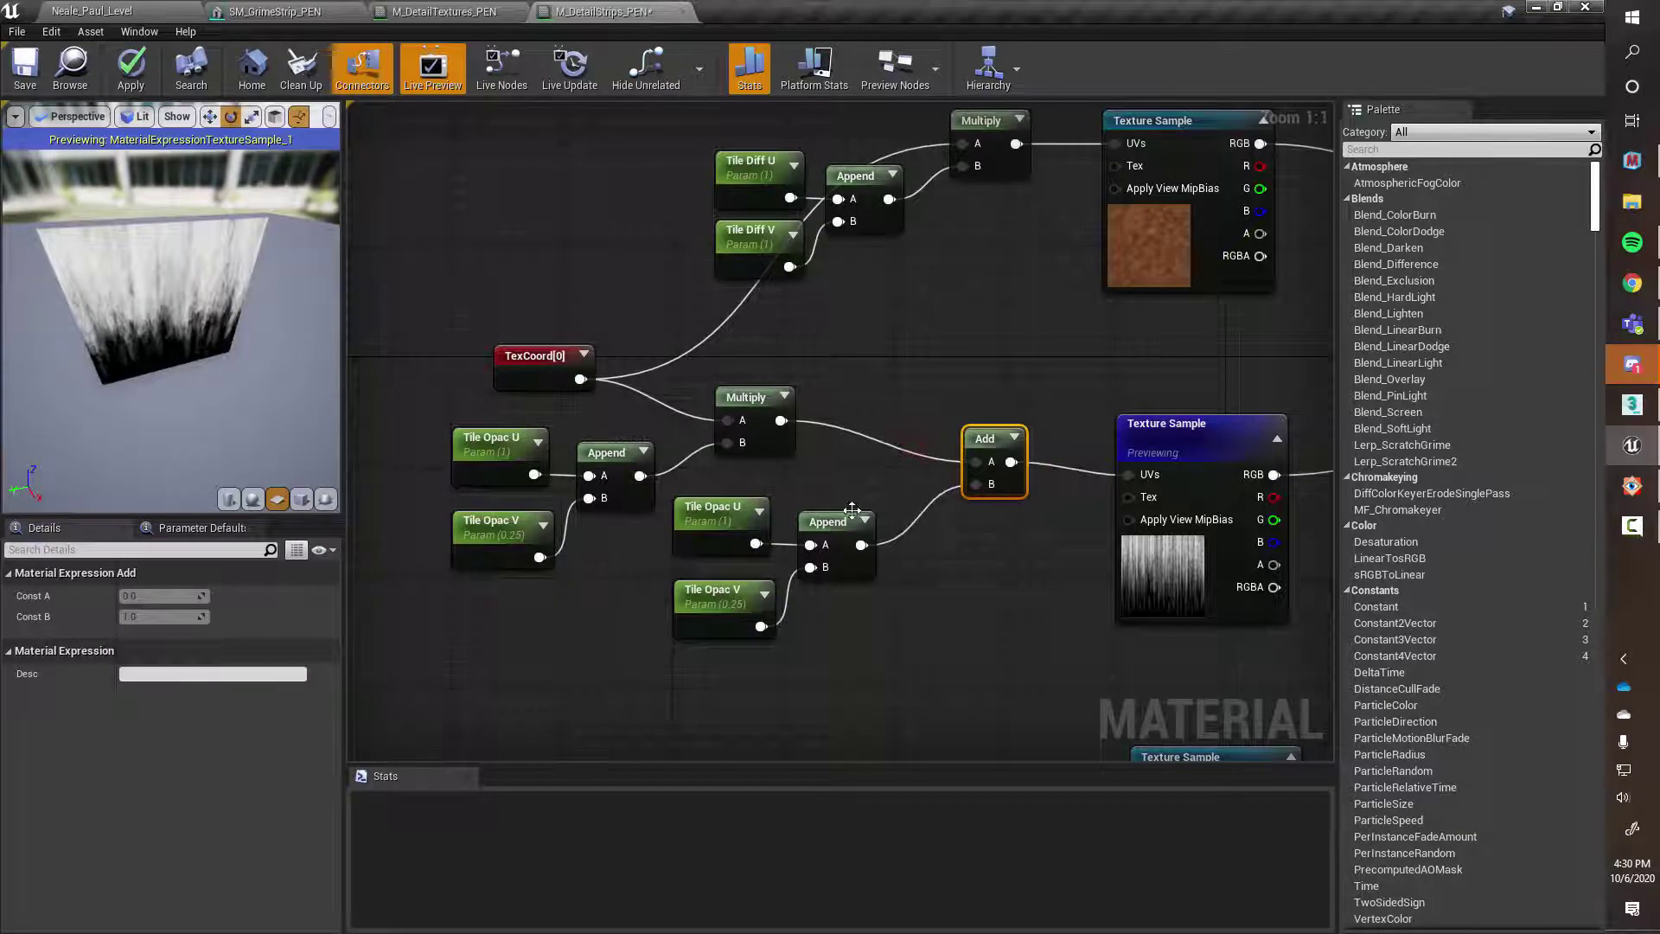
pyautogui.moveTo(842, 525); pyautogui.dragTo(856, 524)
# Rename the copied Tile Opac U parameter feeding the new Append as Offset Opac U
pyautogui.click(720, 511)
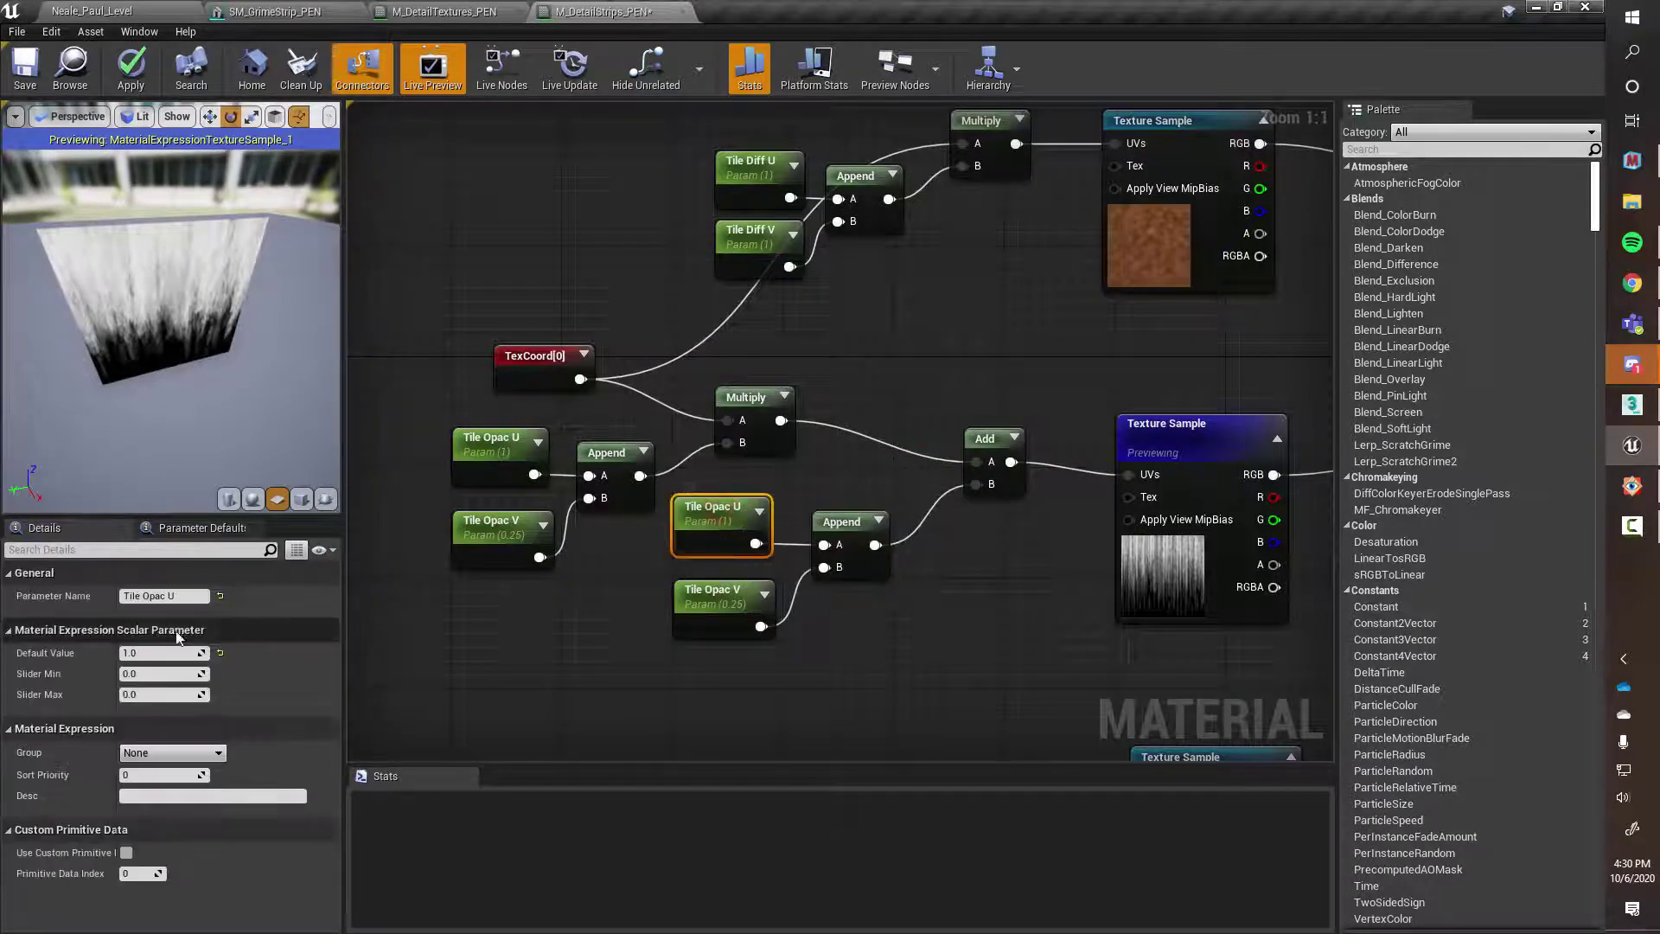
pyautogui.click(140, 596)
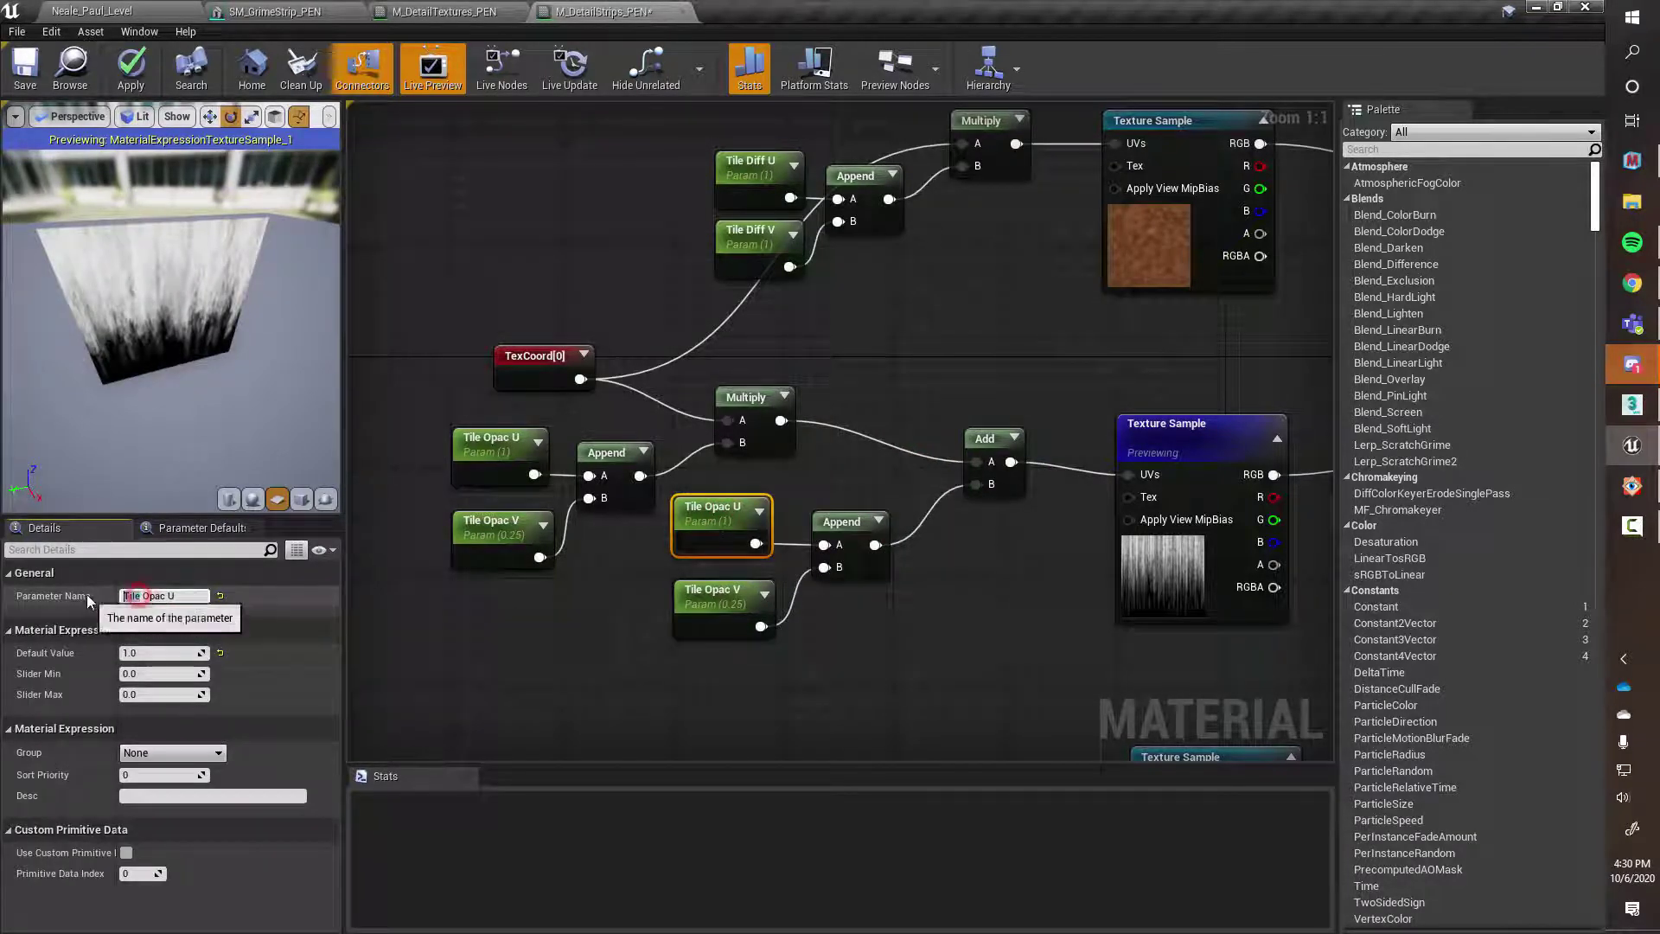
pyautogui.press('BackSpace')
pyautogui.press('BackSpace')
pyautogui.press('BackSpace')
pyautogui.press('BackSpace')
pyautogui.write('Offset')
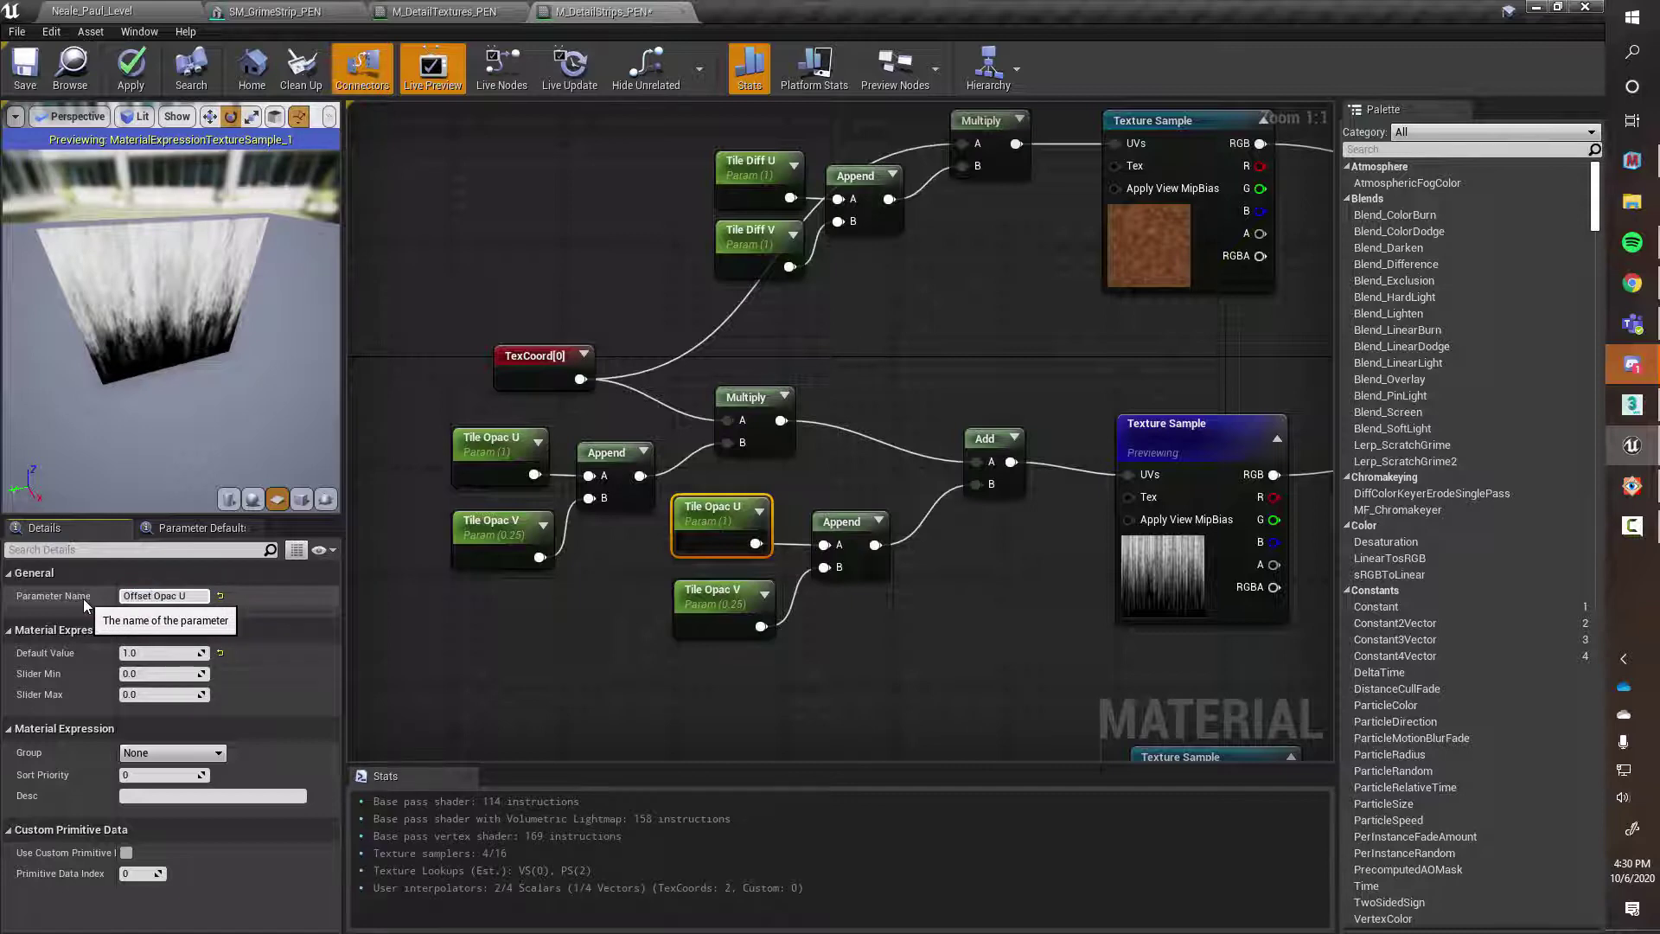
pyautogui.press('Return')
# Rename the copied Tile Opac V parameter feeding the new Append as Offset Opac V
pyautogui.click(704, 583)
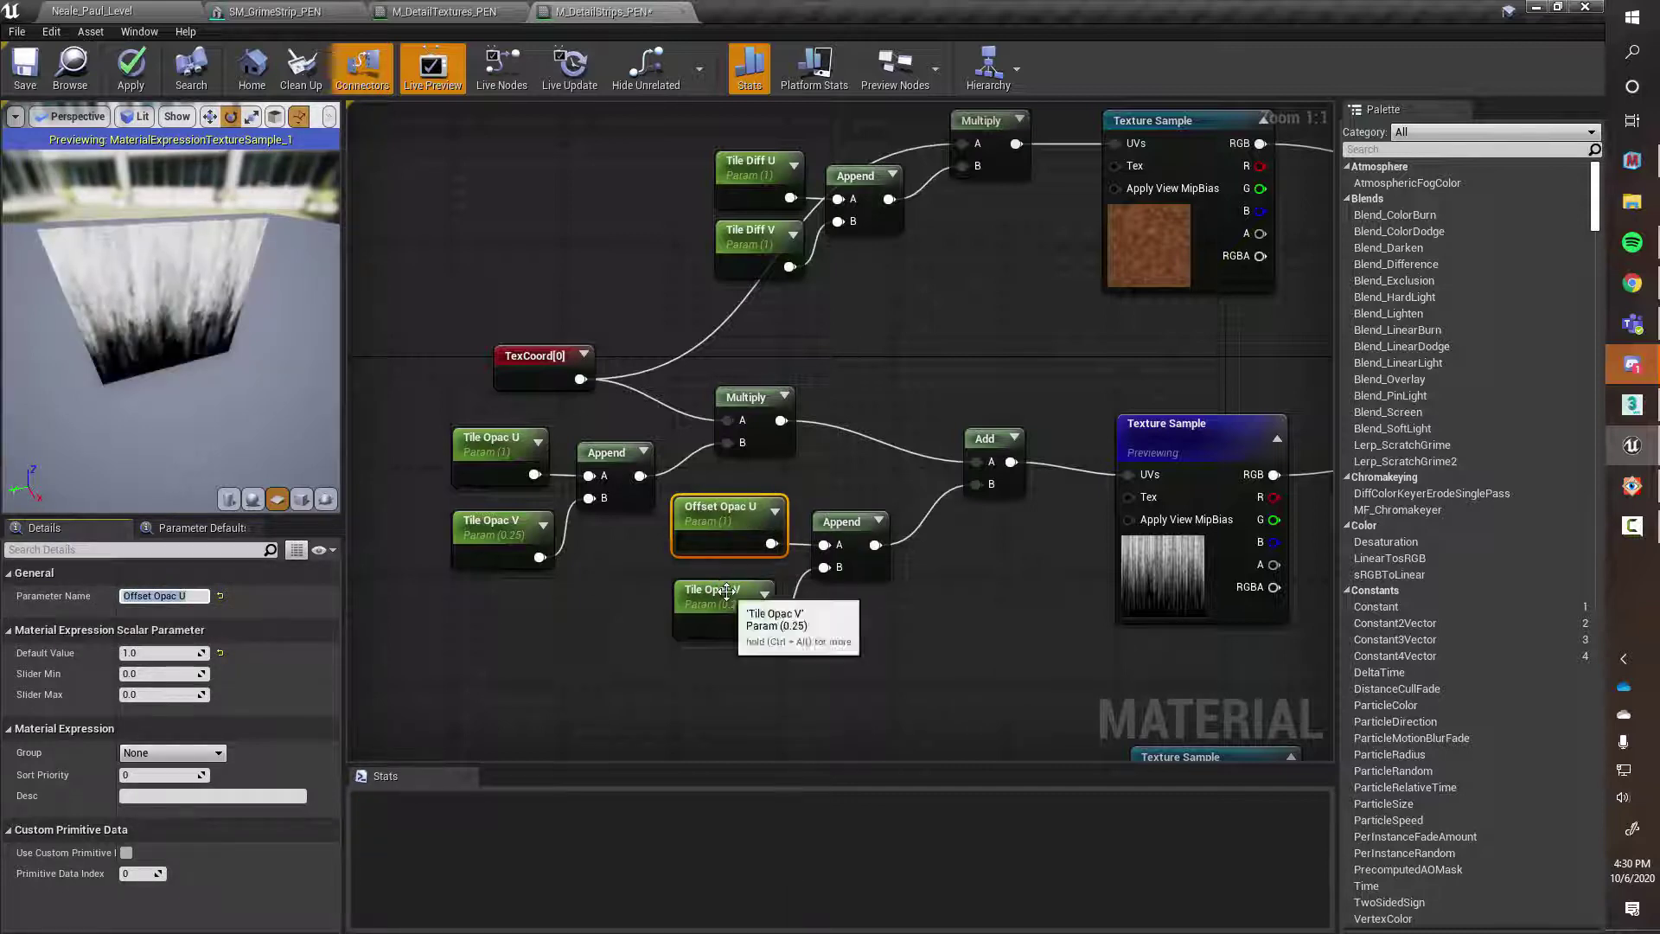
pyautogui.click(130, 597)
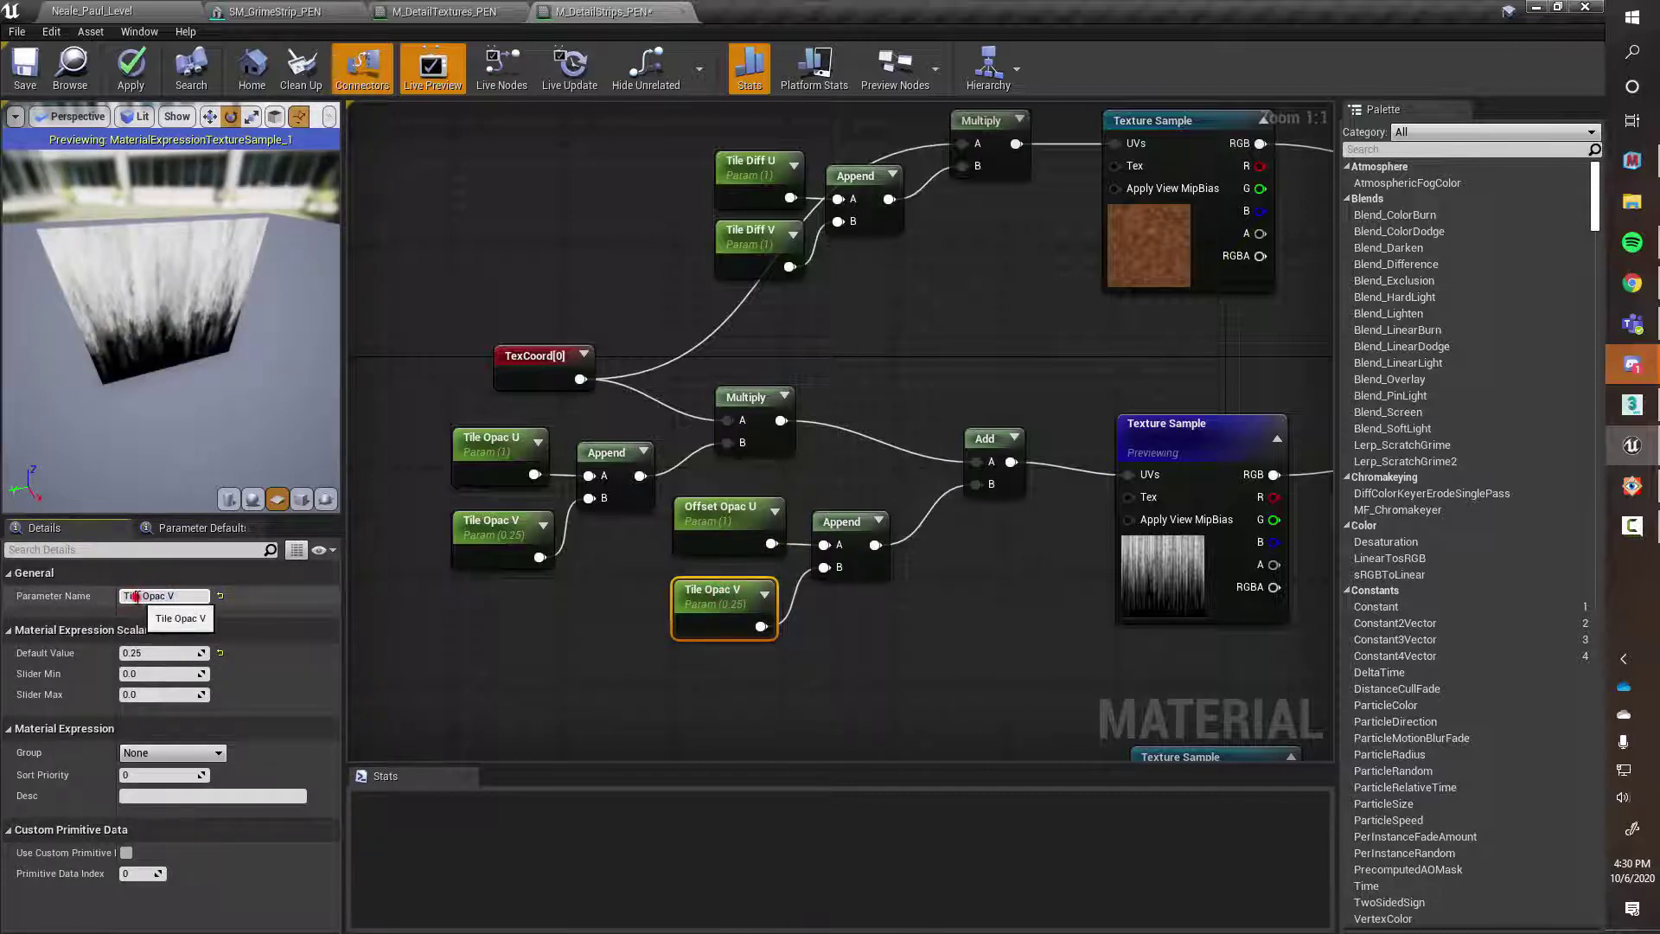
pyautogui.doubleClick(134, 596)
pyautogui.write('Offset')
pyautogui.press('Return')
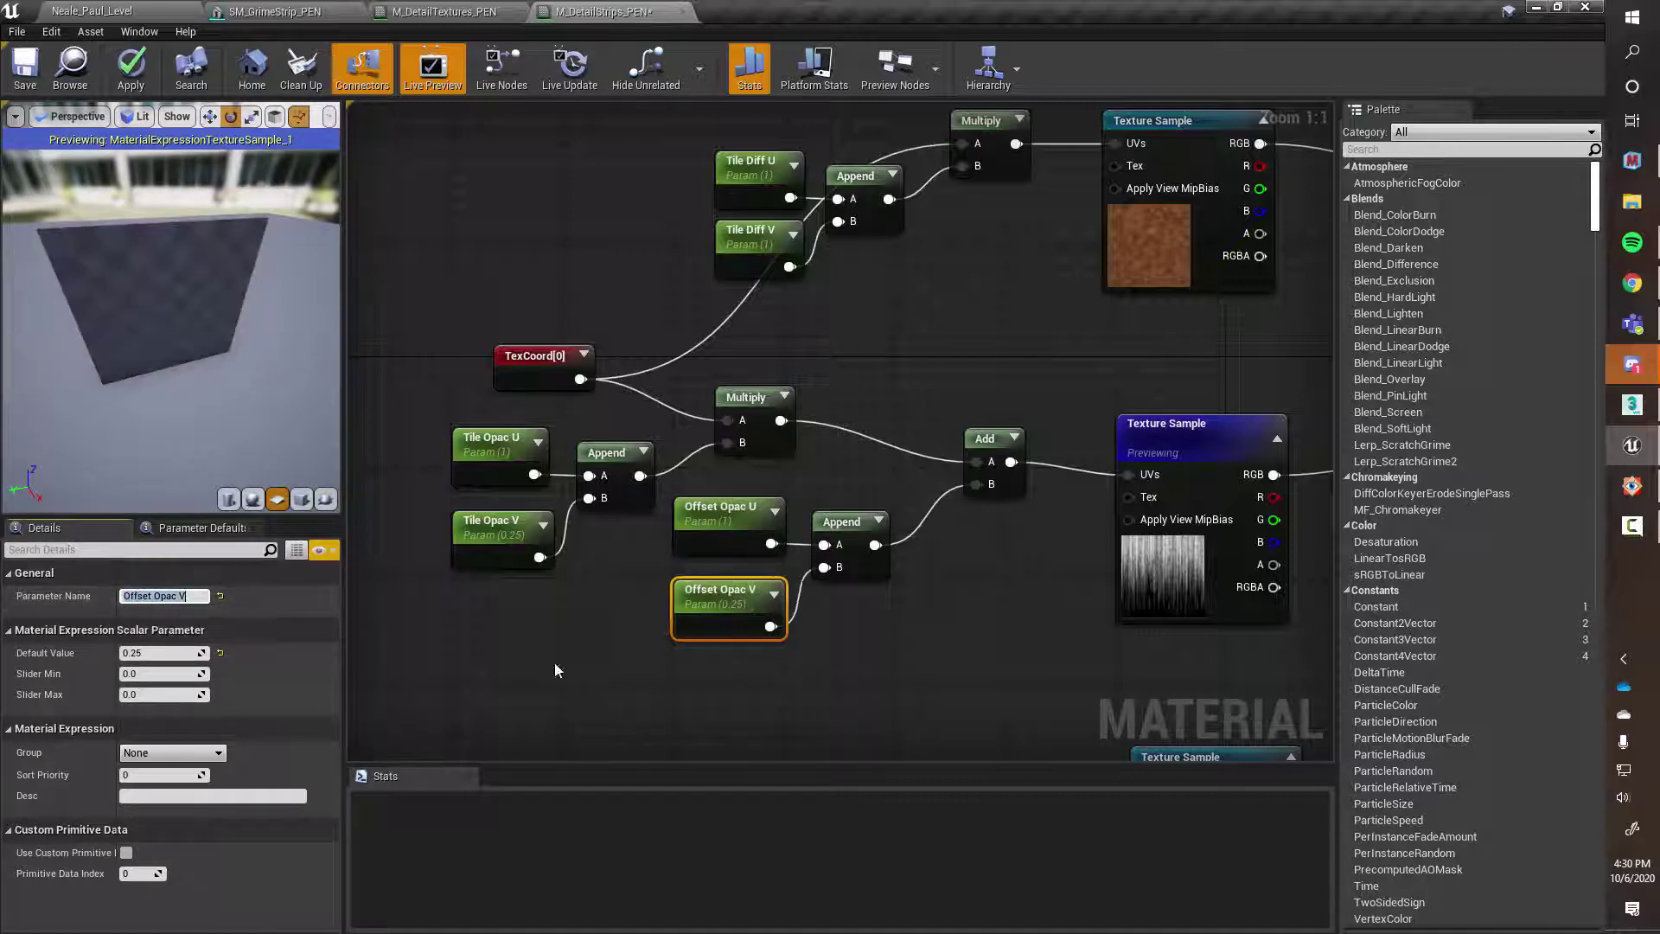
# Set the default value of Offset Opac V to 0
pyautogui.moveTo(962, 619); pyautogui.dragTo(807, 599, button='right')
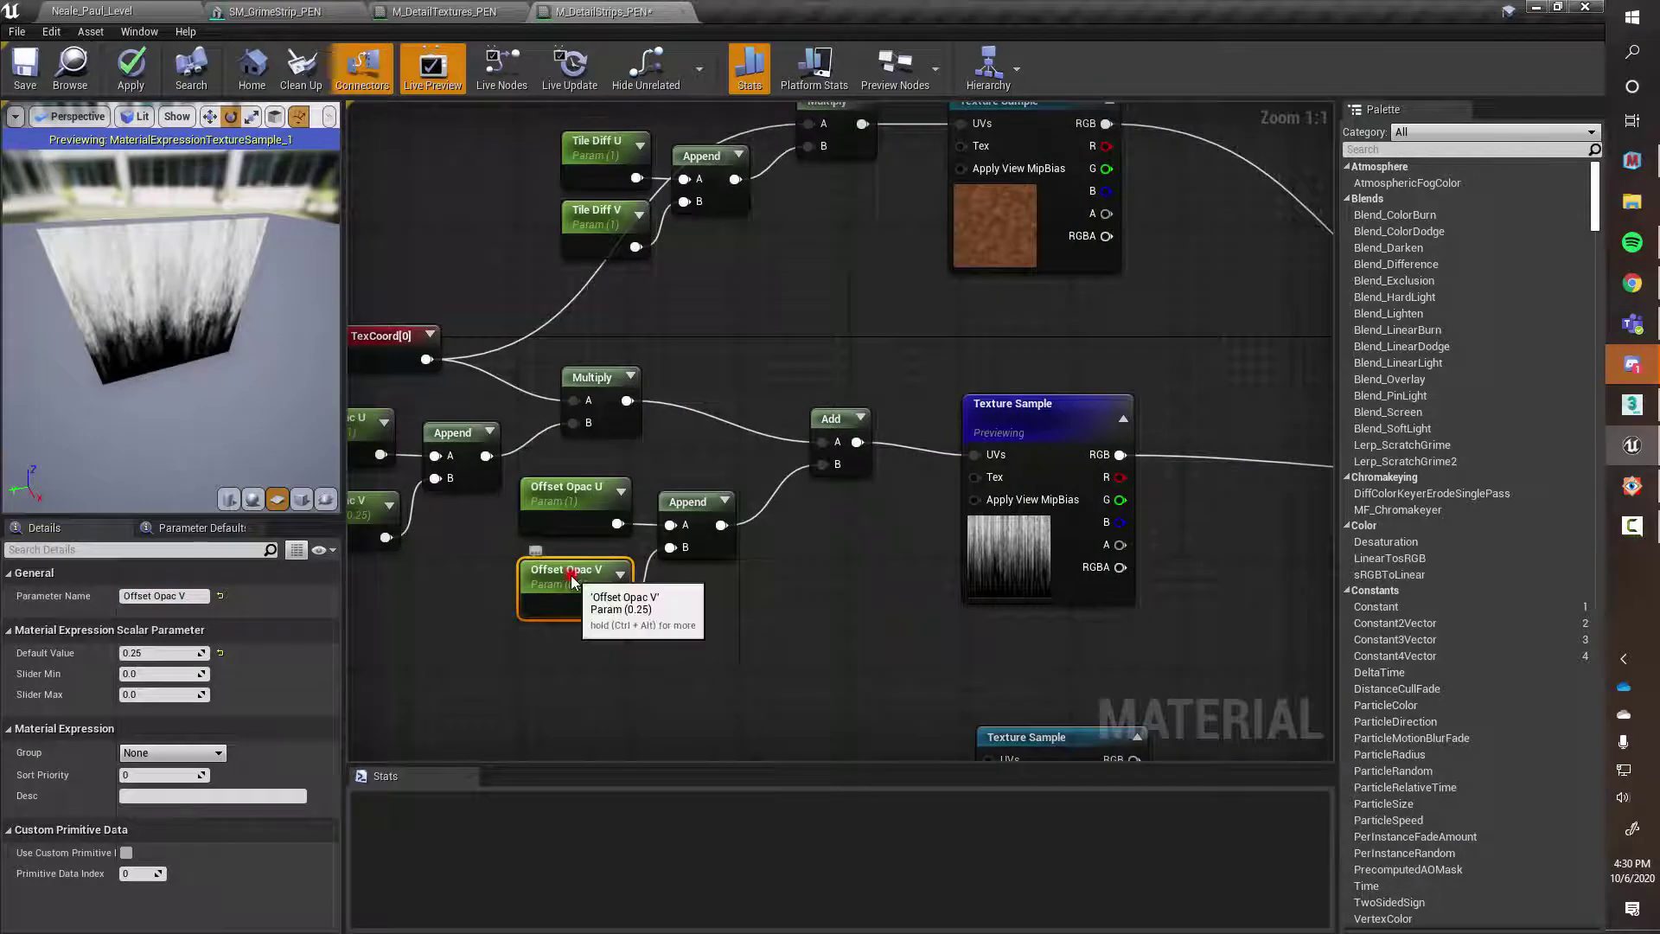
pyautogui.click(706, 667)
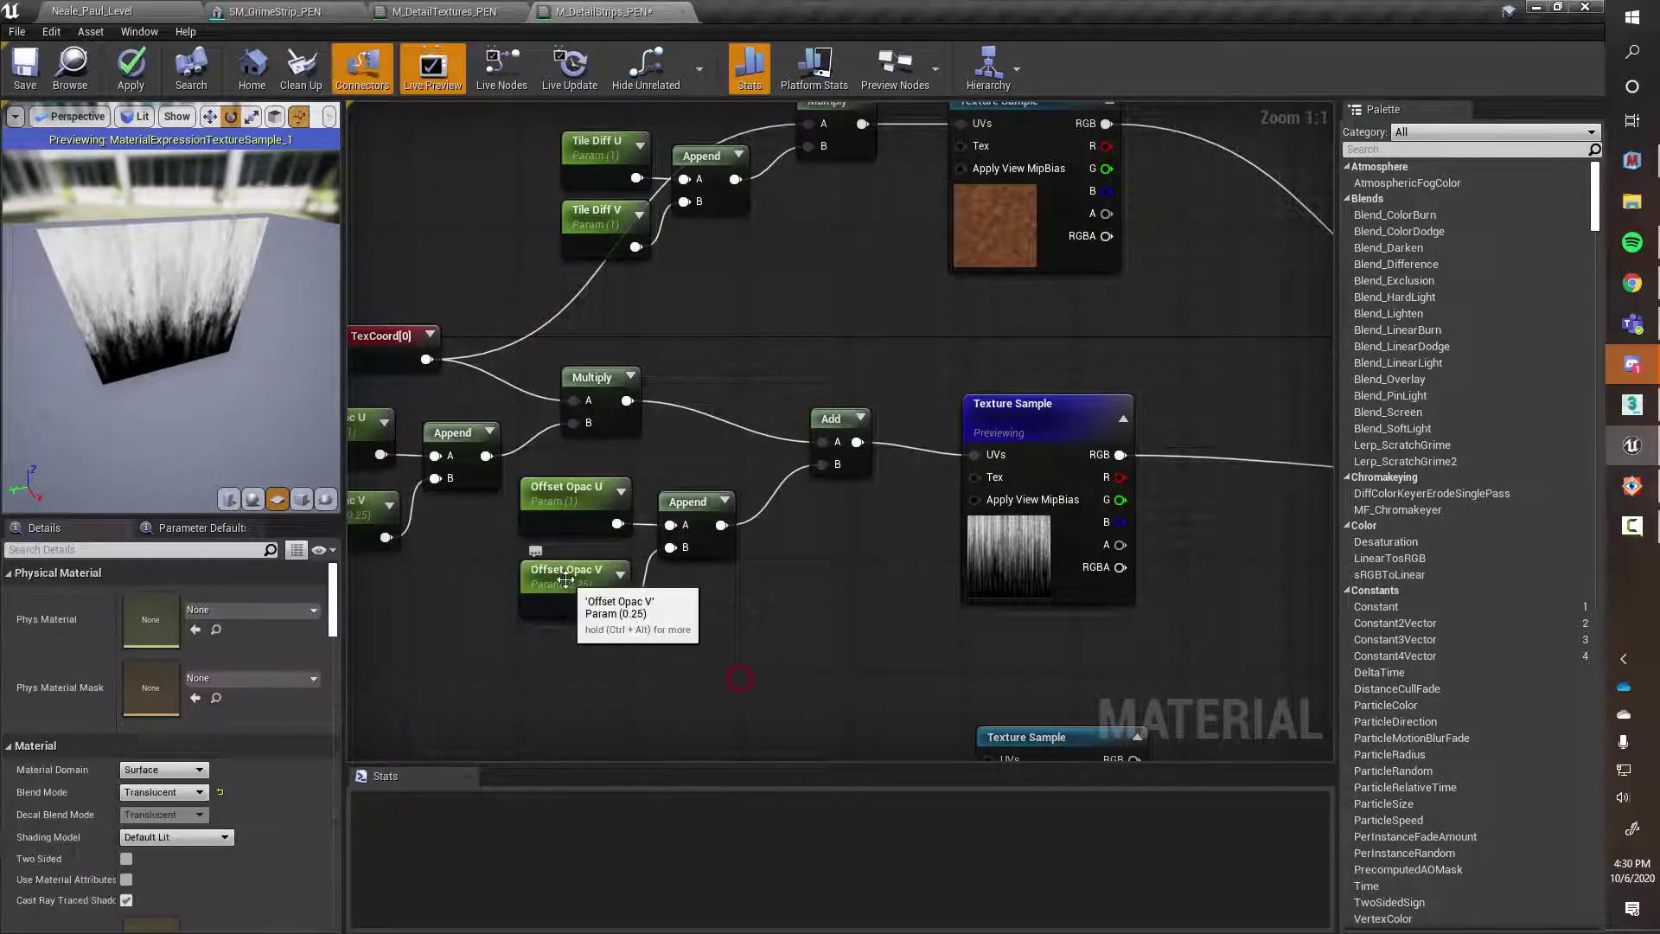
pyautogui.click(558, 601)
pyautogui.click(159, 651)
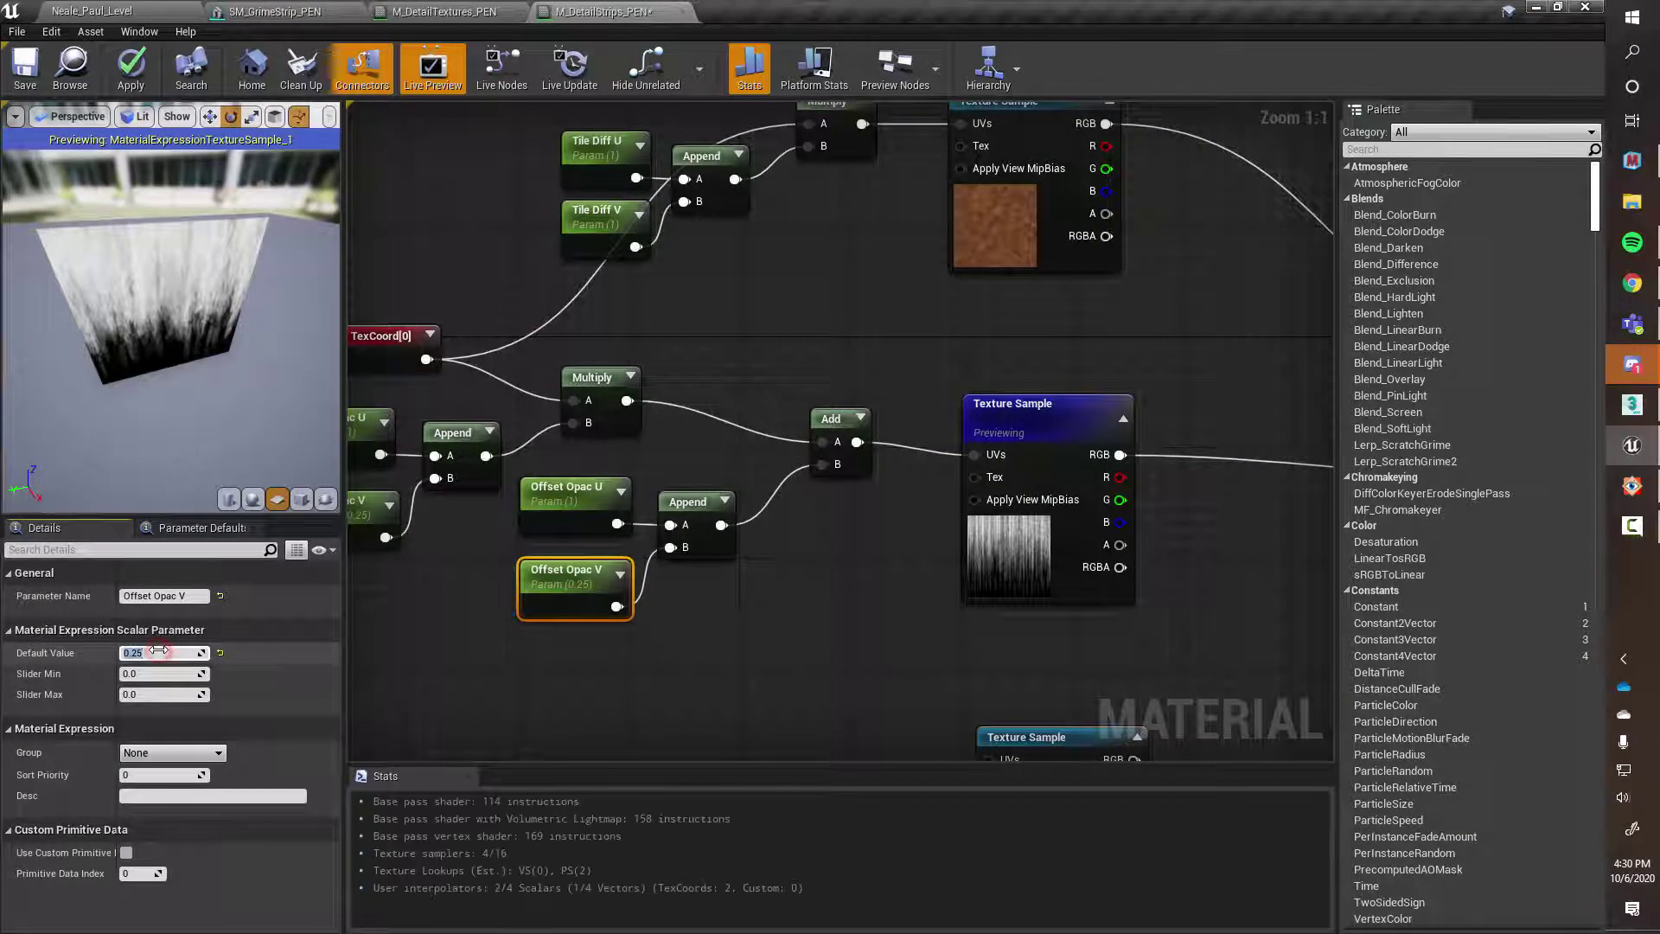
pyautogui.write('0')
pyautogui.press('Return')
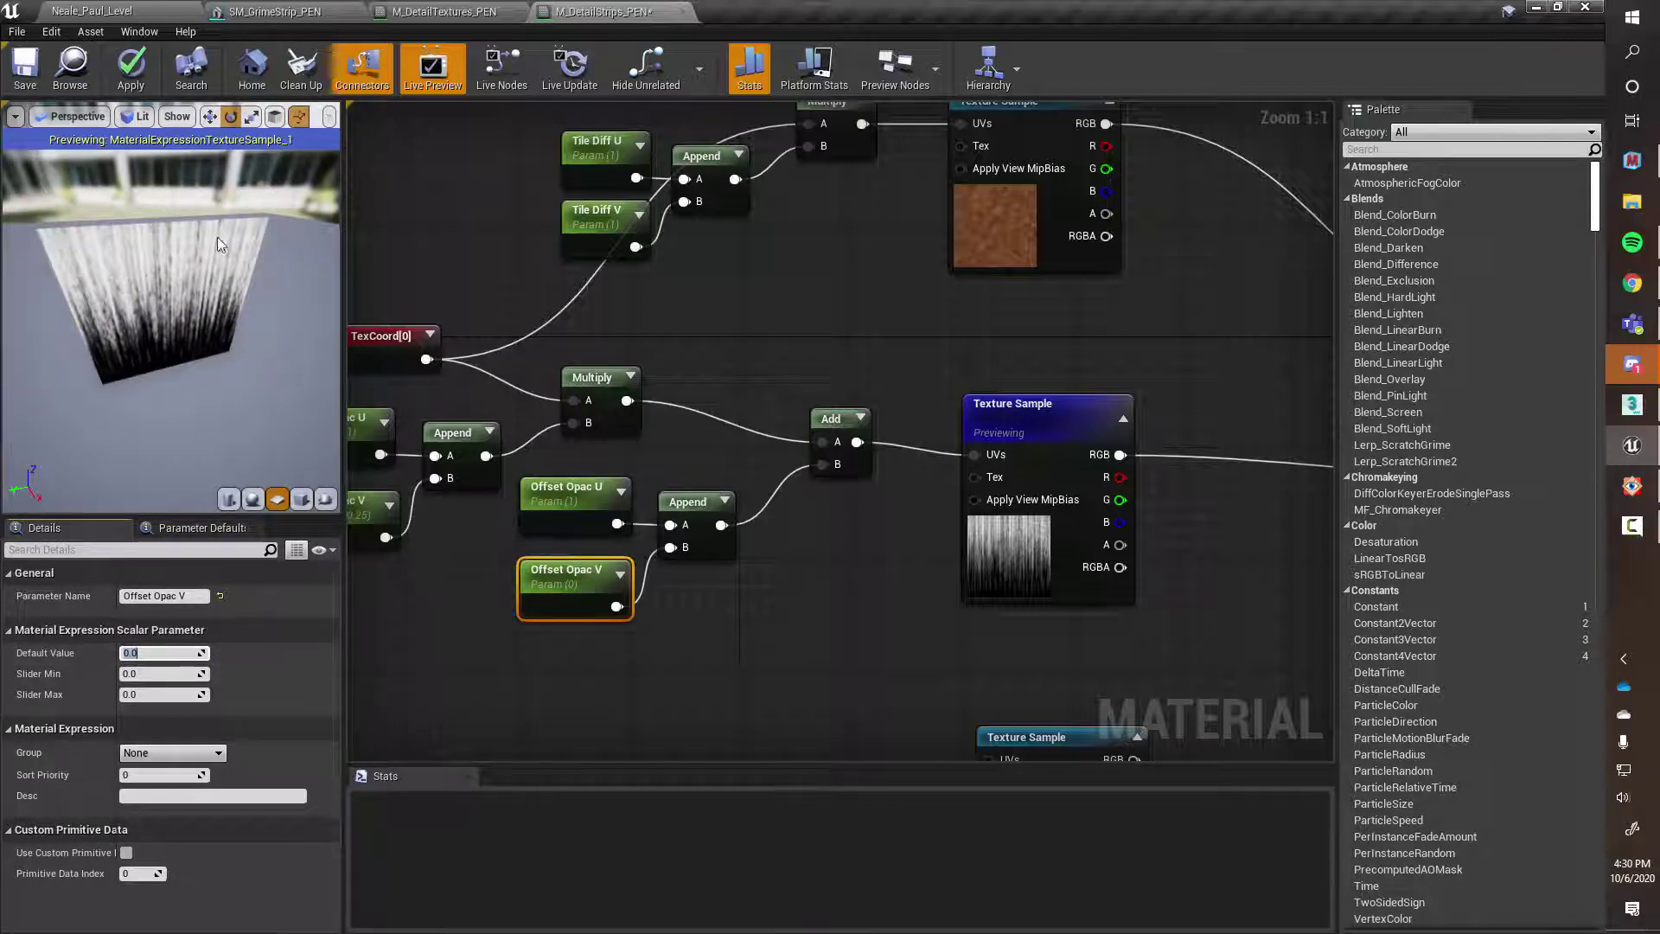
# Try a default value of 0.5 for Offset Opac V, and change it to 0.75
pyautogui.click(506, 695)
pyautogui.click(550, 579)
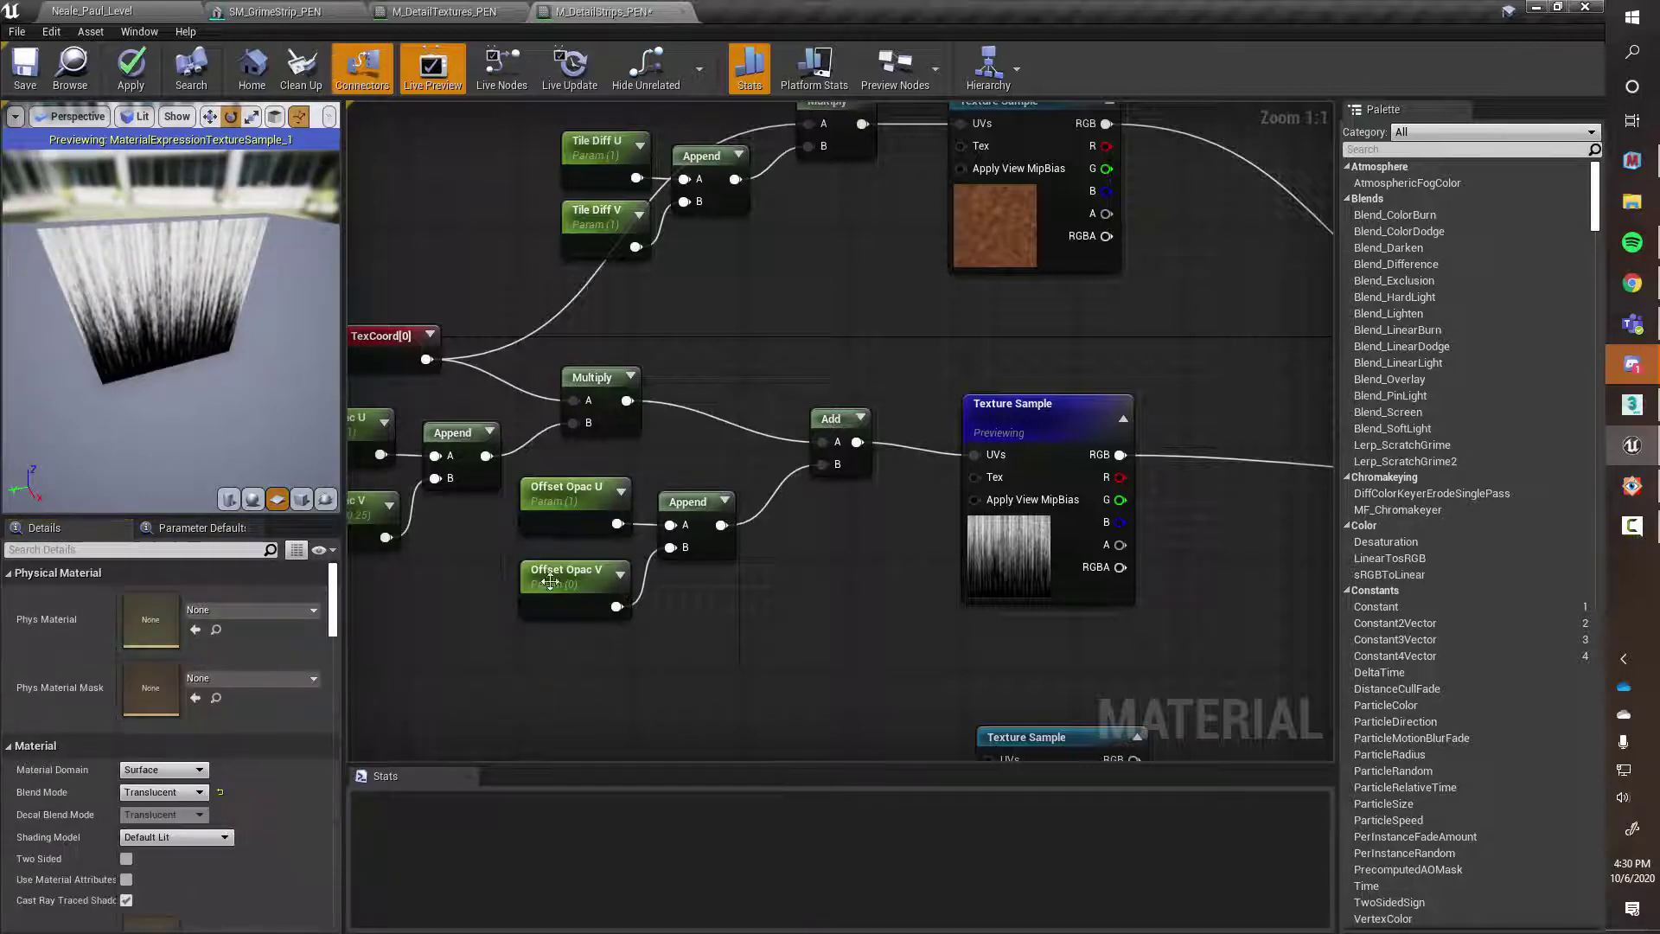
pyautogui.click(177, 654)
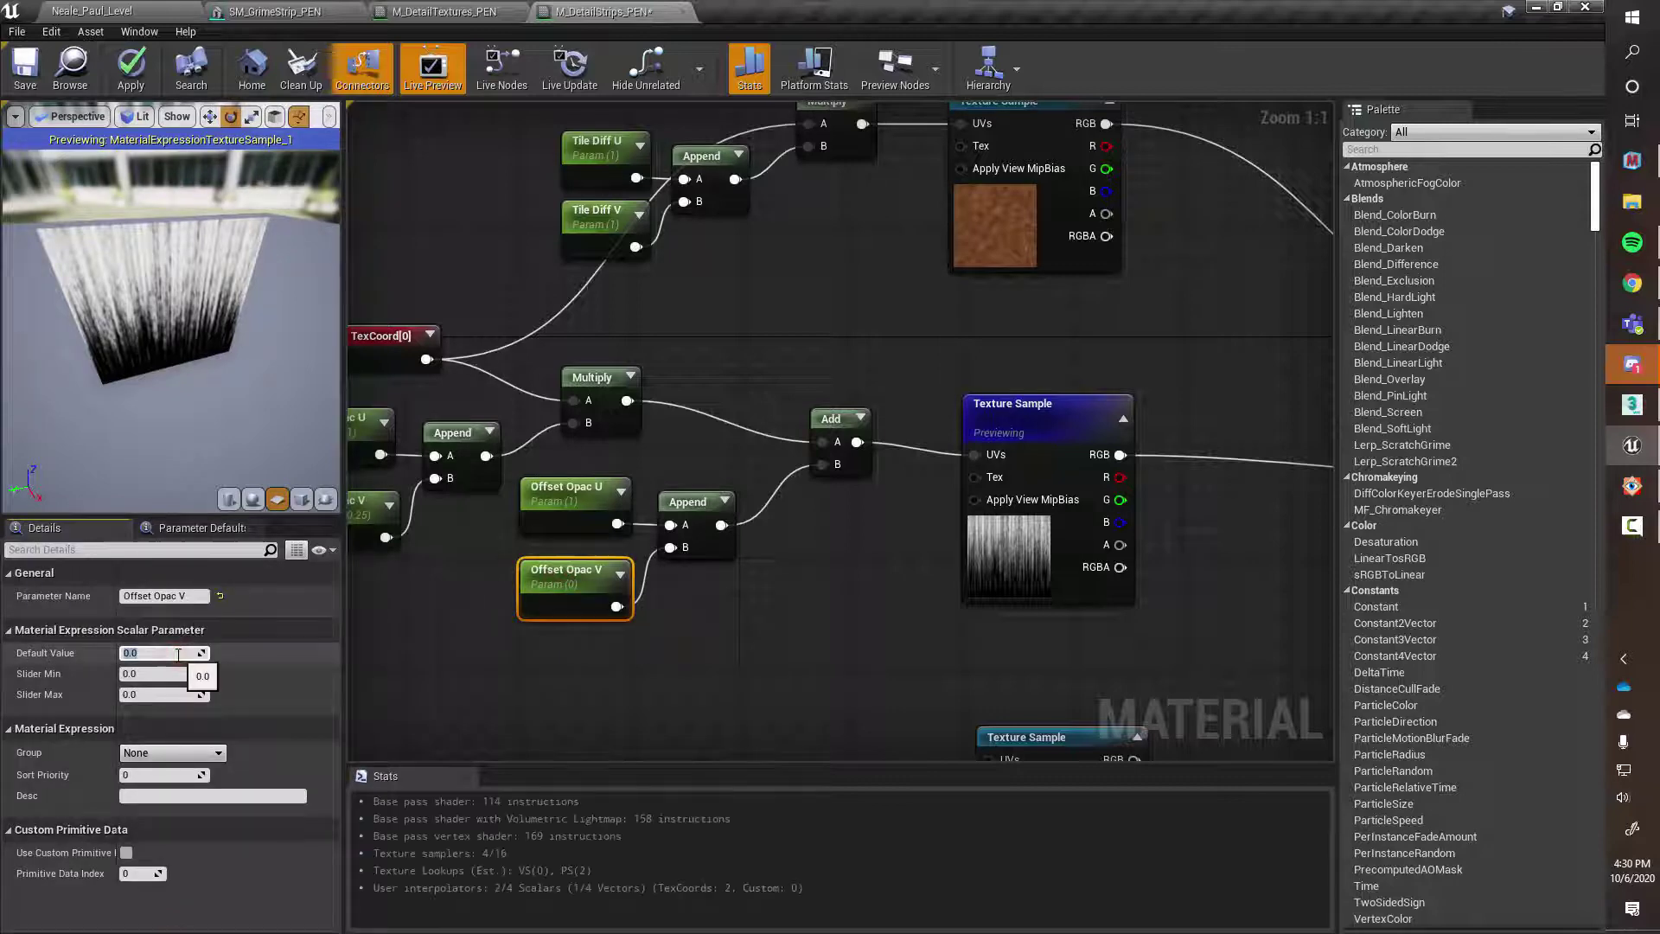
pyautogui.write('0.5')
pyautogui.press('Return')
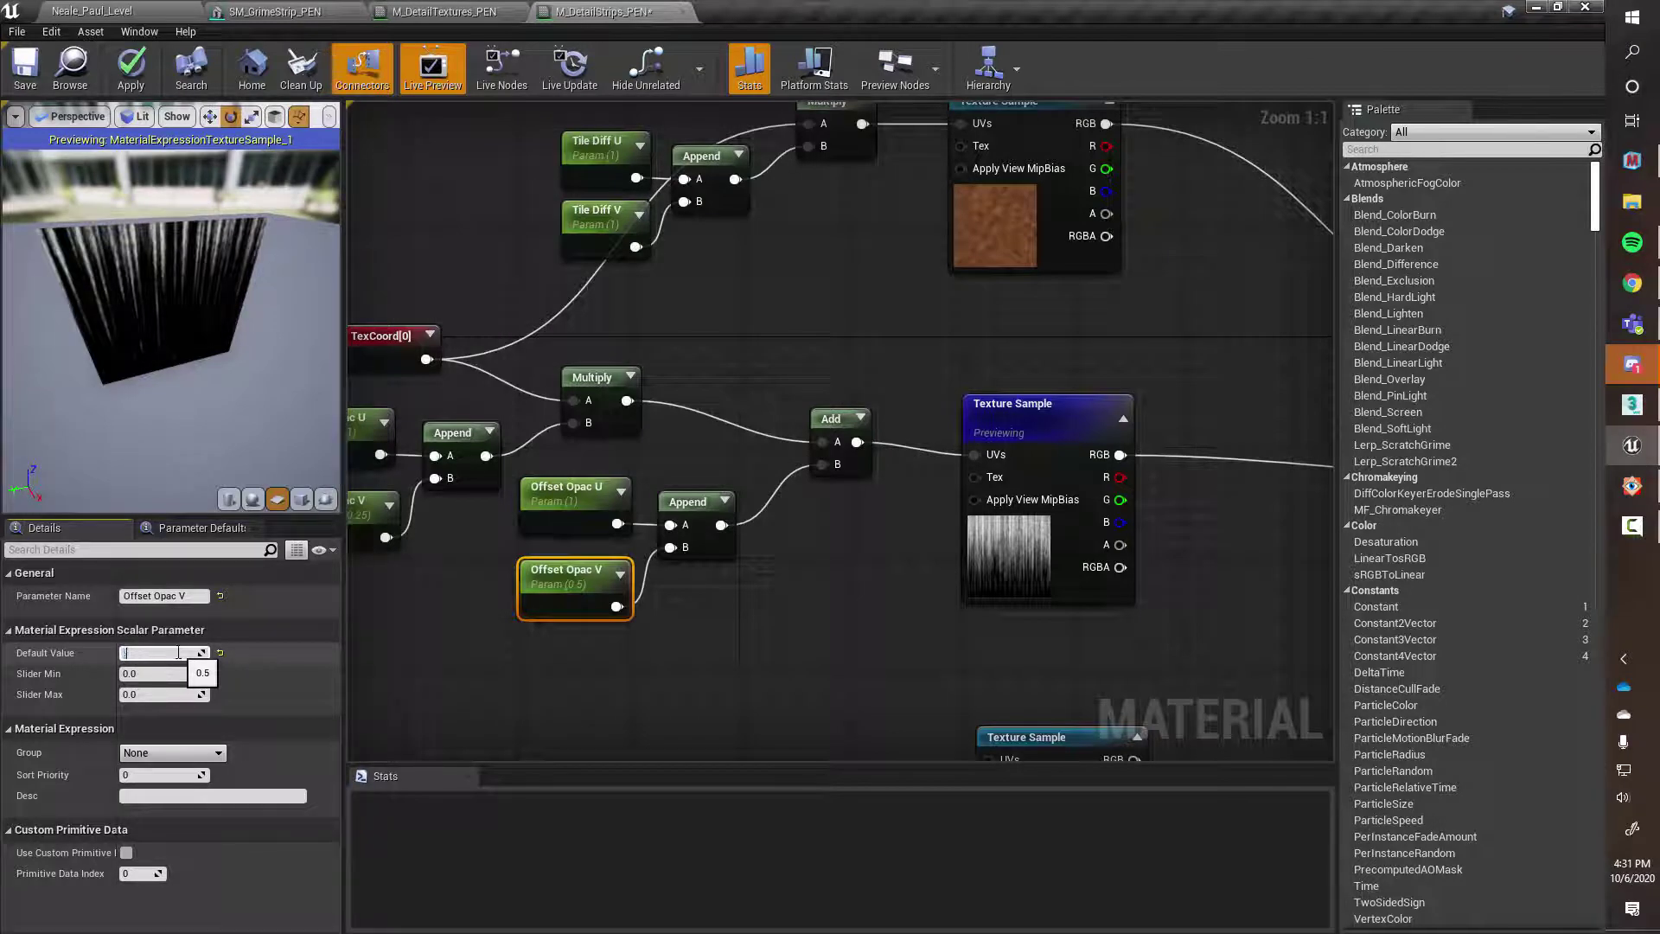
pyautogui.press('Return')
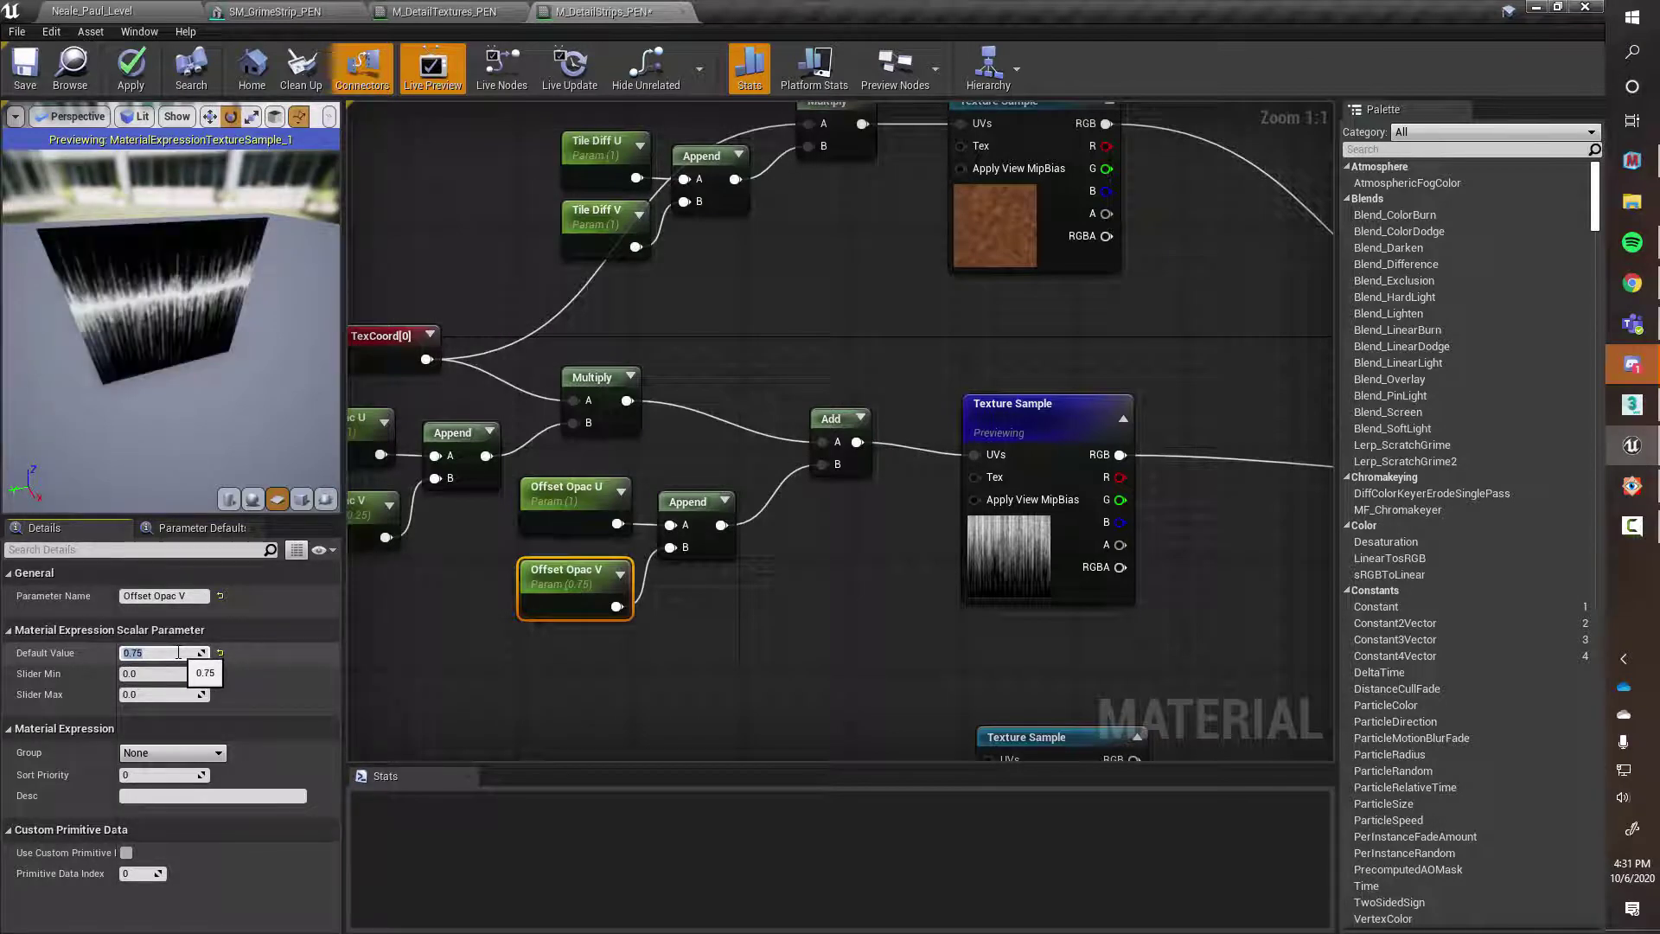
# Check the strip layout of the grunge texture in FastStone Image Viewer, and set Offset Opac V's default value to 0 in the Unreal material
pyautogui.click(1641, 484)
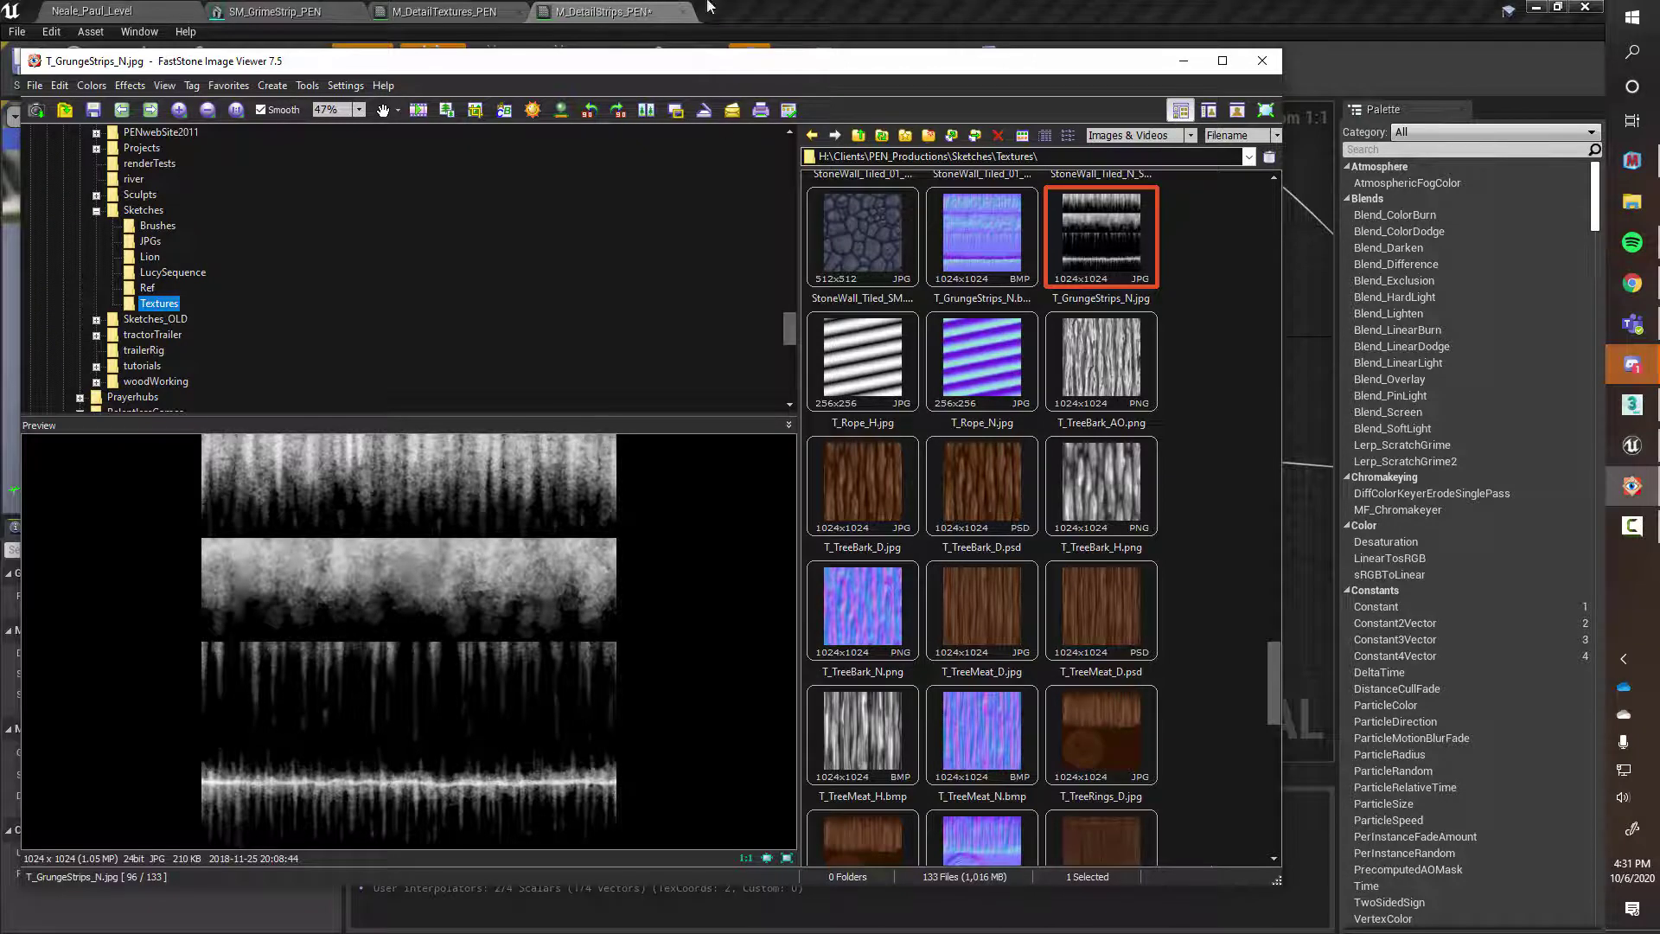
pyautogui.click(630, 4)
pyautogui.moveTo(776, 634); pyautogui.dragTo(909, 589, button='right')
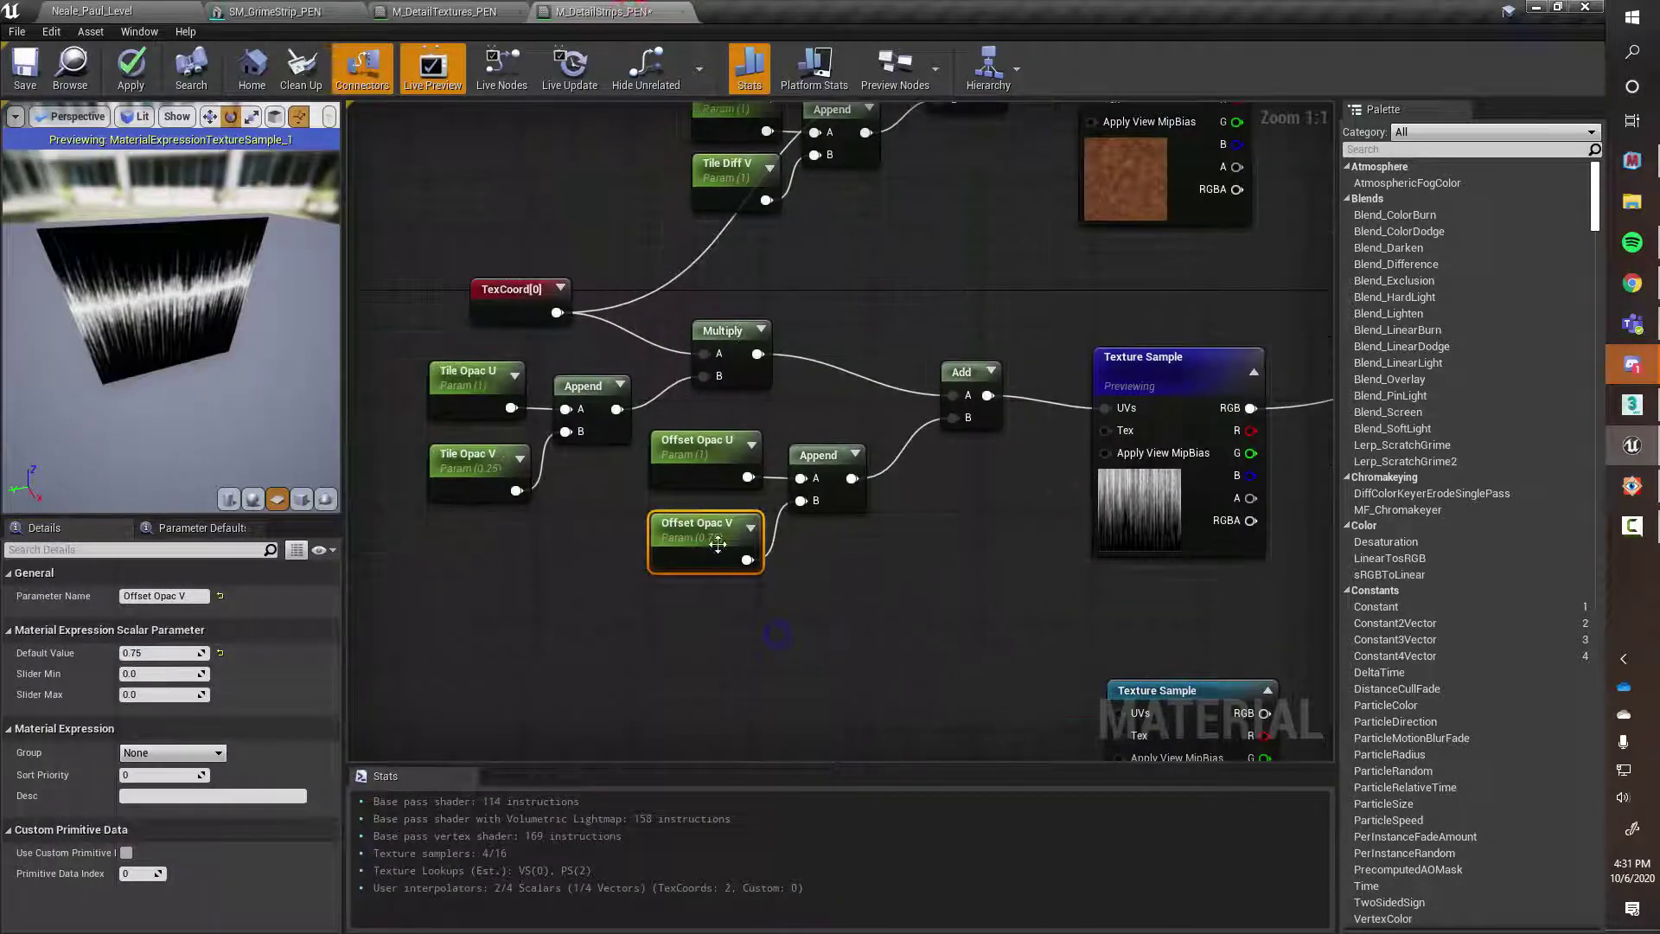
pyautogui.click(163, 655)
pyautogui.write('0')
pyautogui.press('Return')
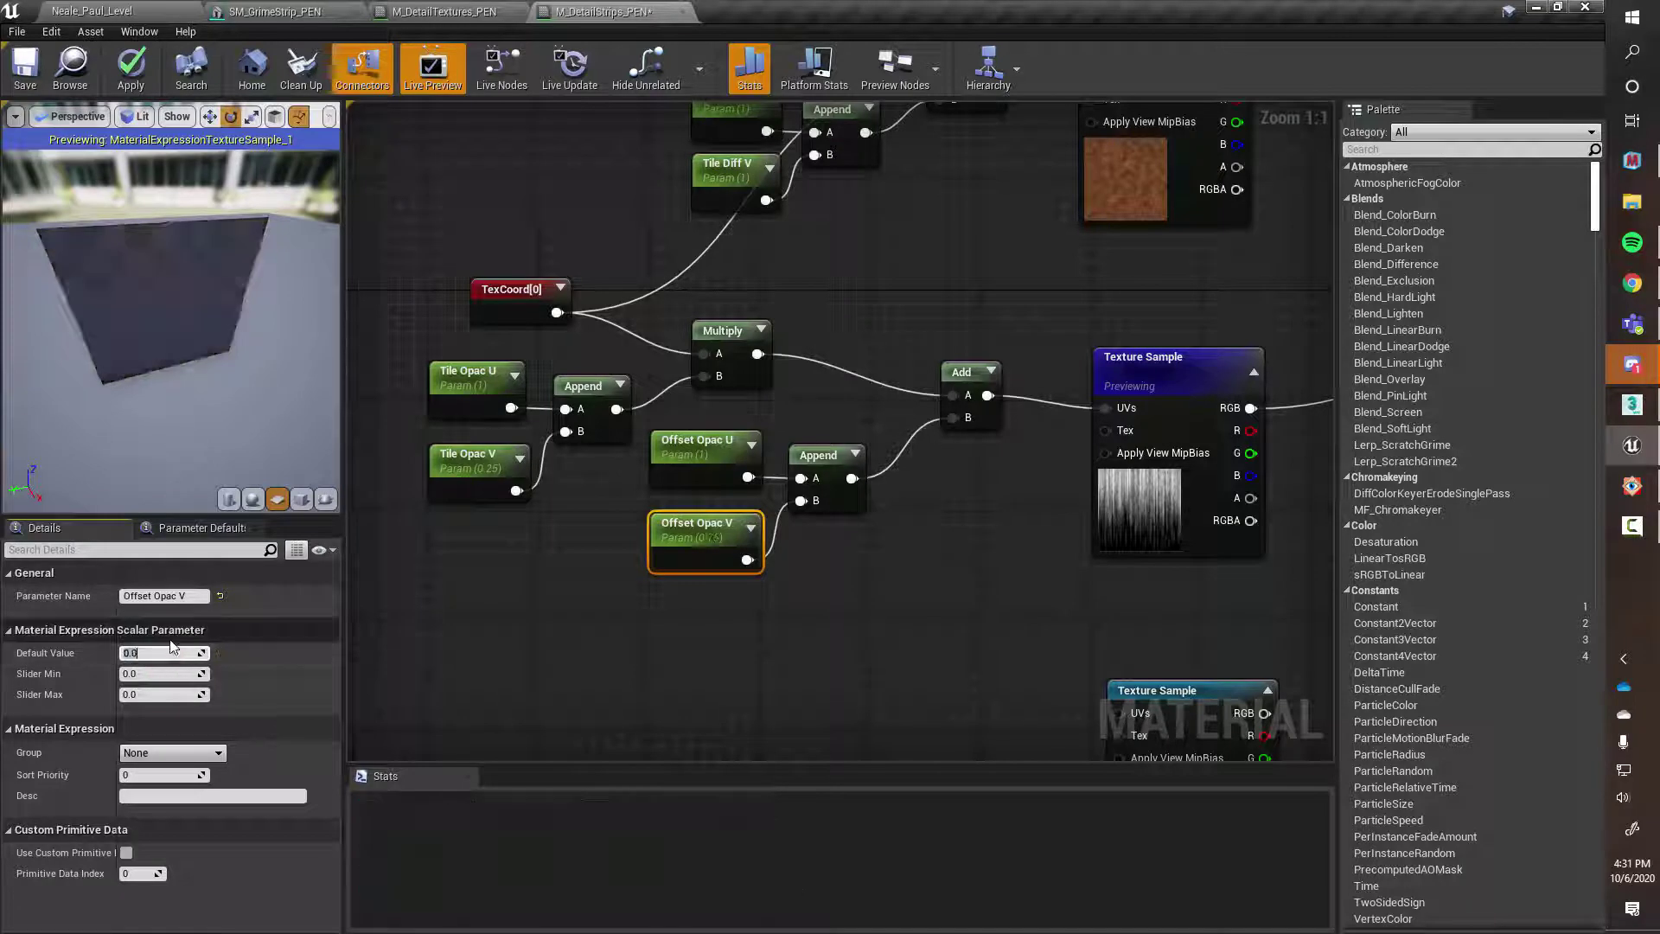
# Set the default value of Offset Opac U to 0 and shift the offset Append node slightly closer to the Add node
pyautogui.moveTo(653, 596); pyautogui.dragTo(613, 617, button='right')
pyautogui.click(657, 468)
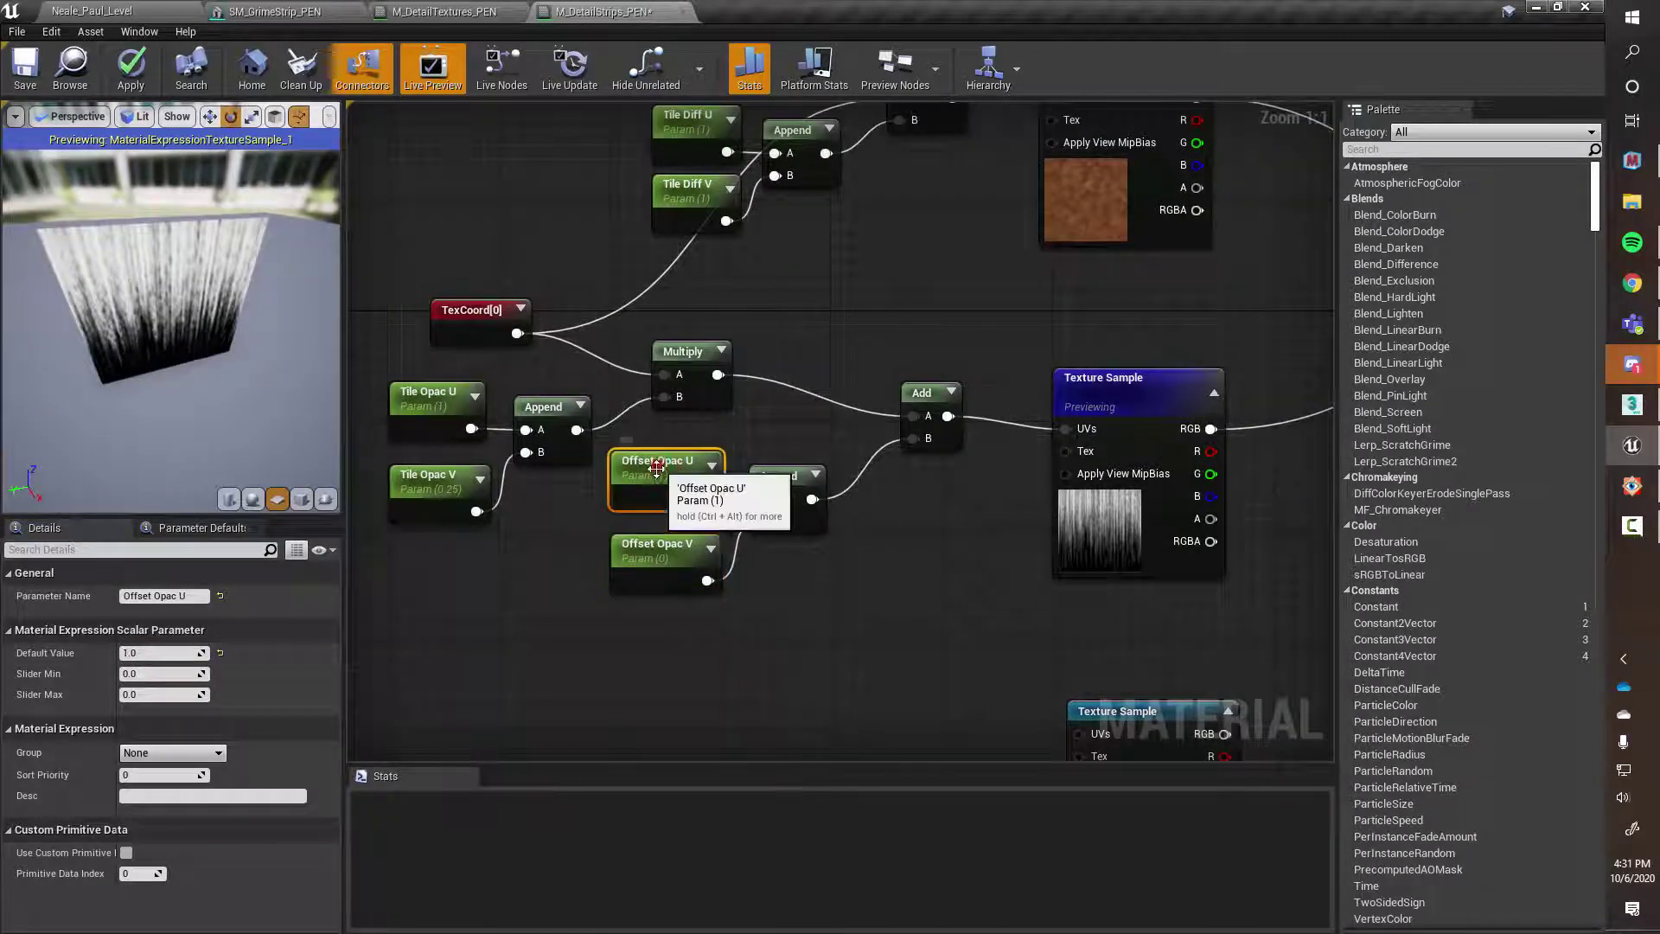
pyautogui.click(171, 653)
pyautogui.write('0')
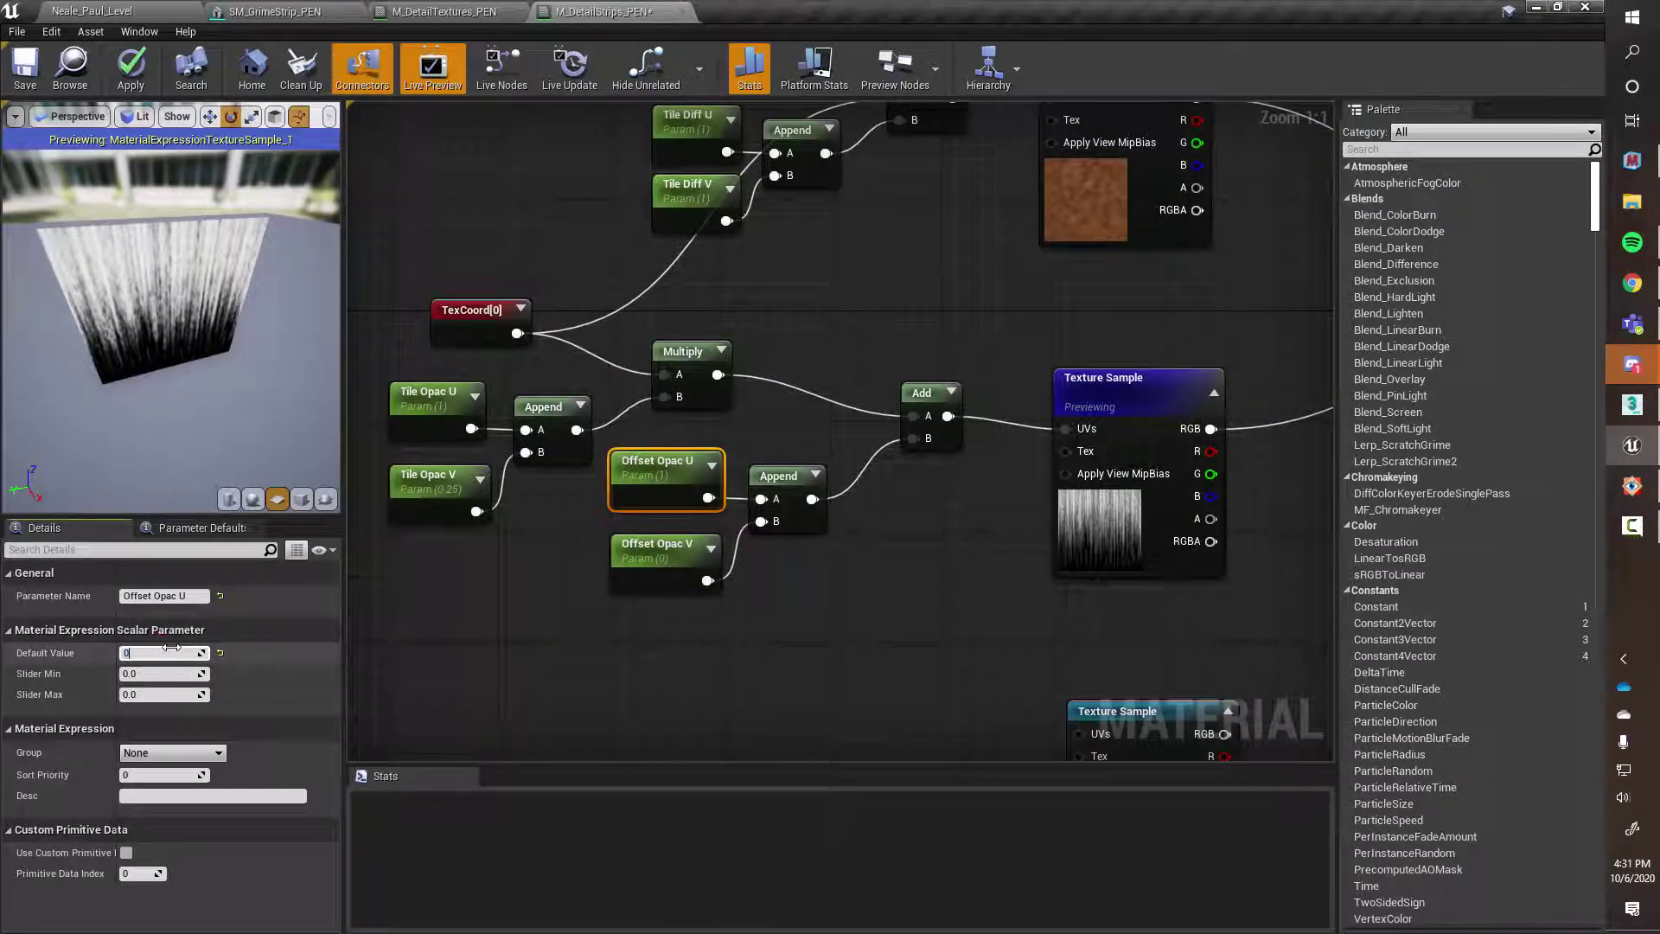
pyautogui.press('Return')
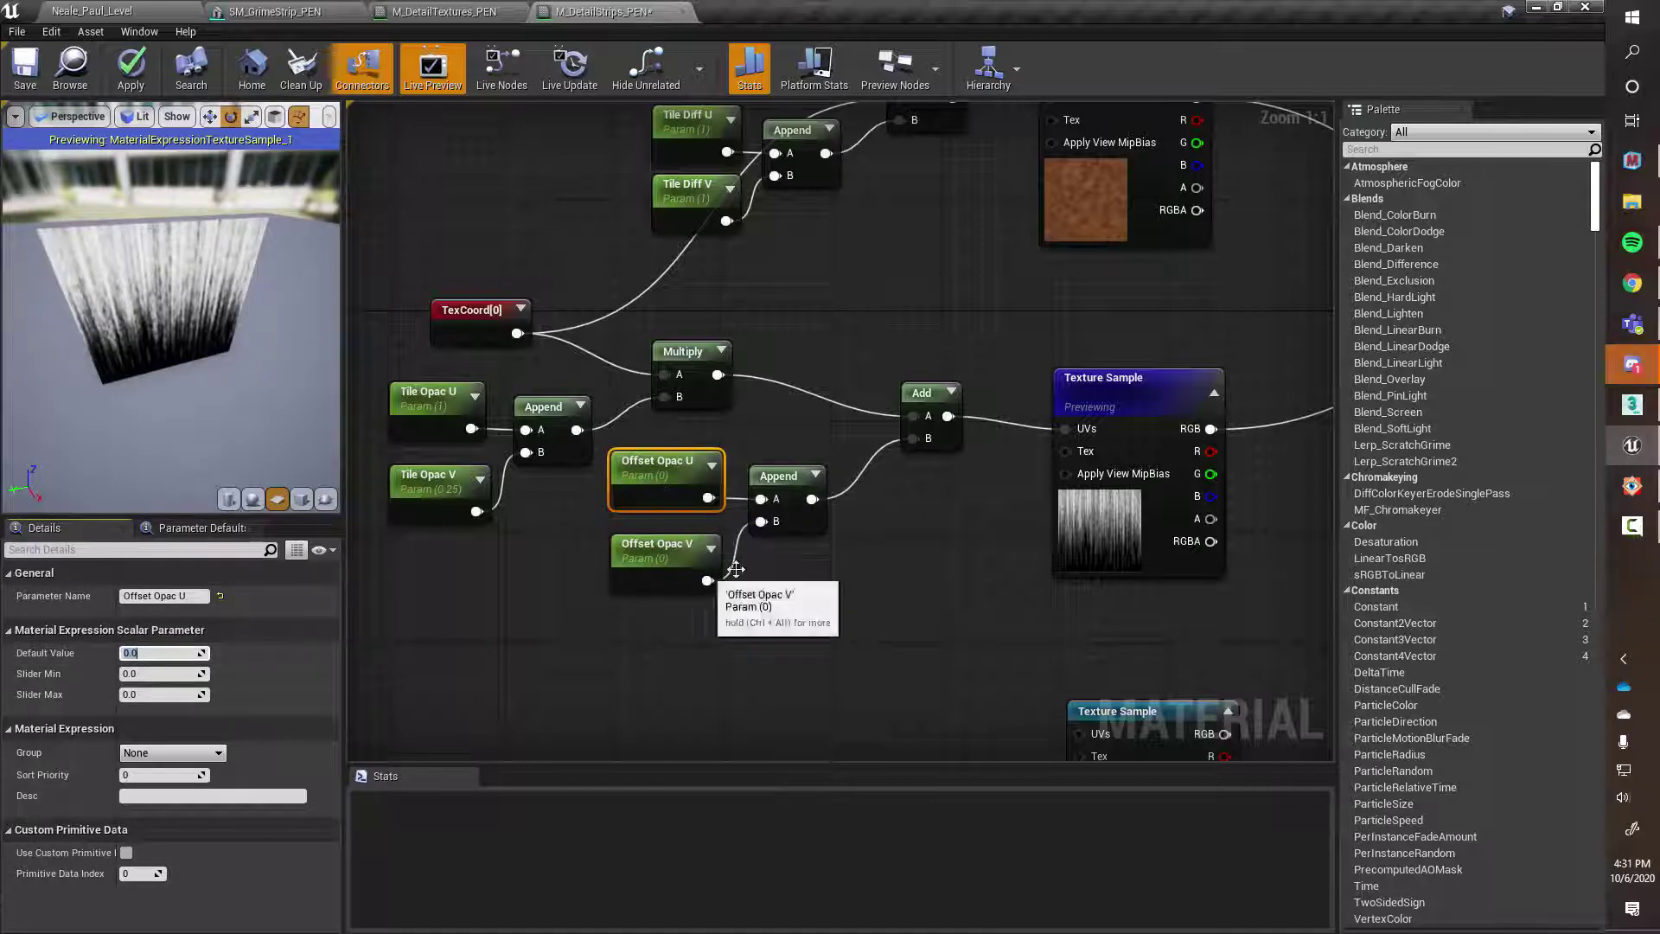
pyautogui.moveTo(789, 478); pyautogui.dragTo(816, 463)
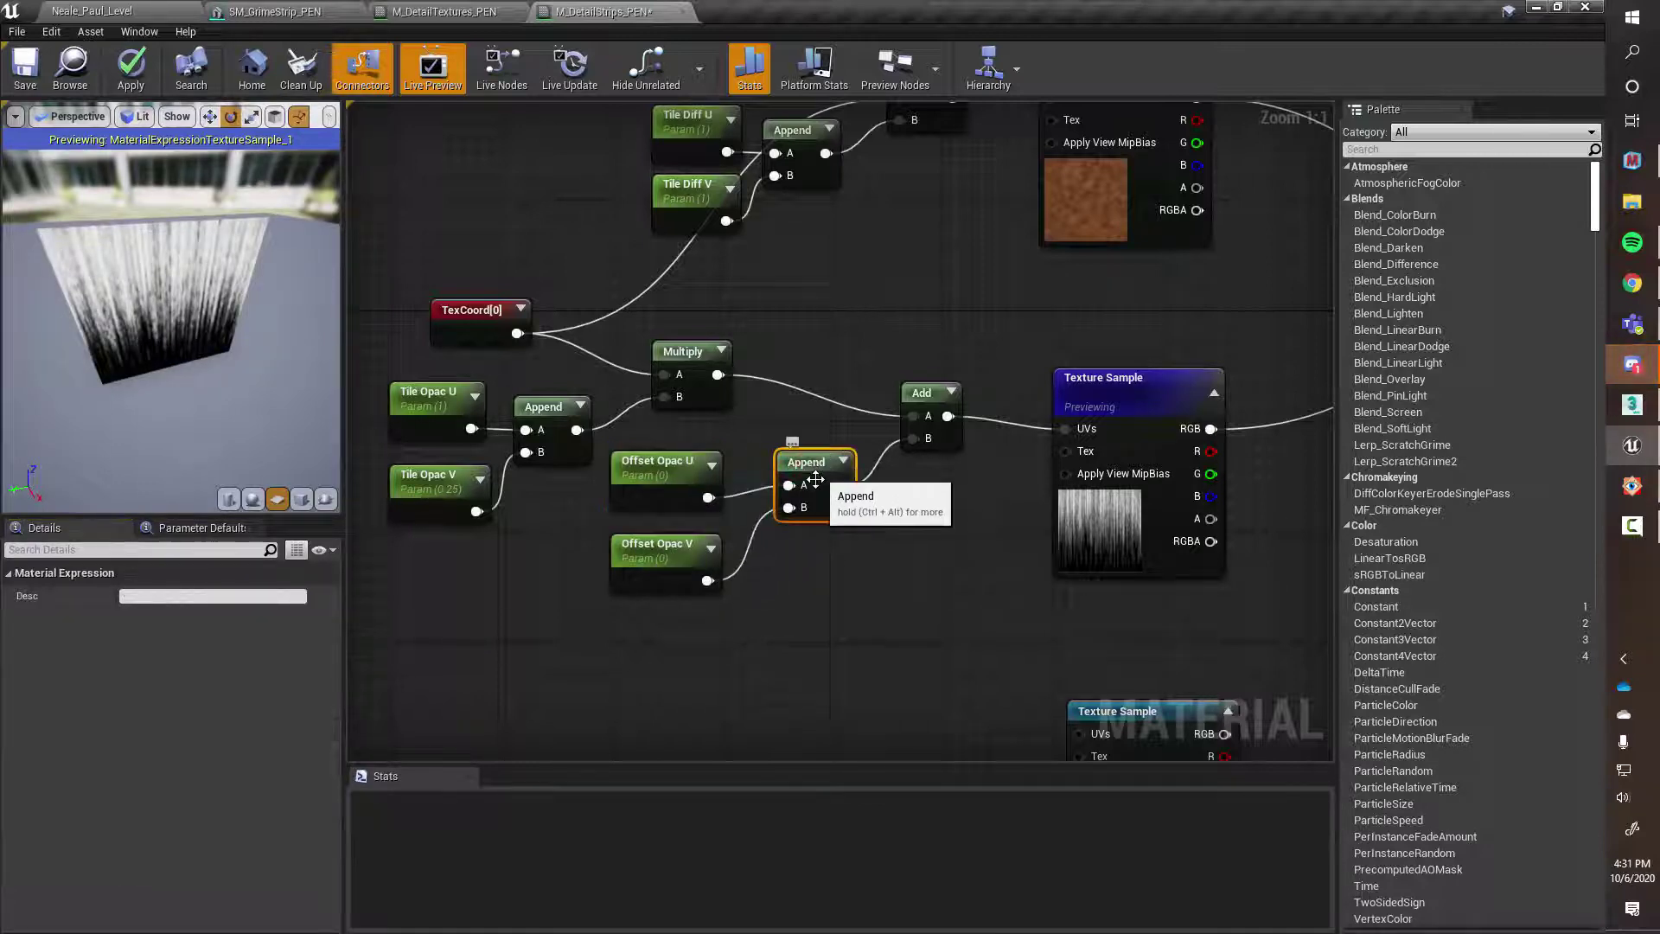
pyautogui.moveTo(826, 562); pyautogui.dragTo(802, 575, button='right')
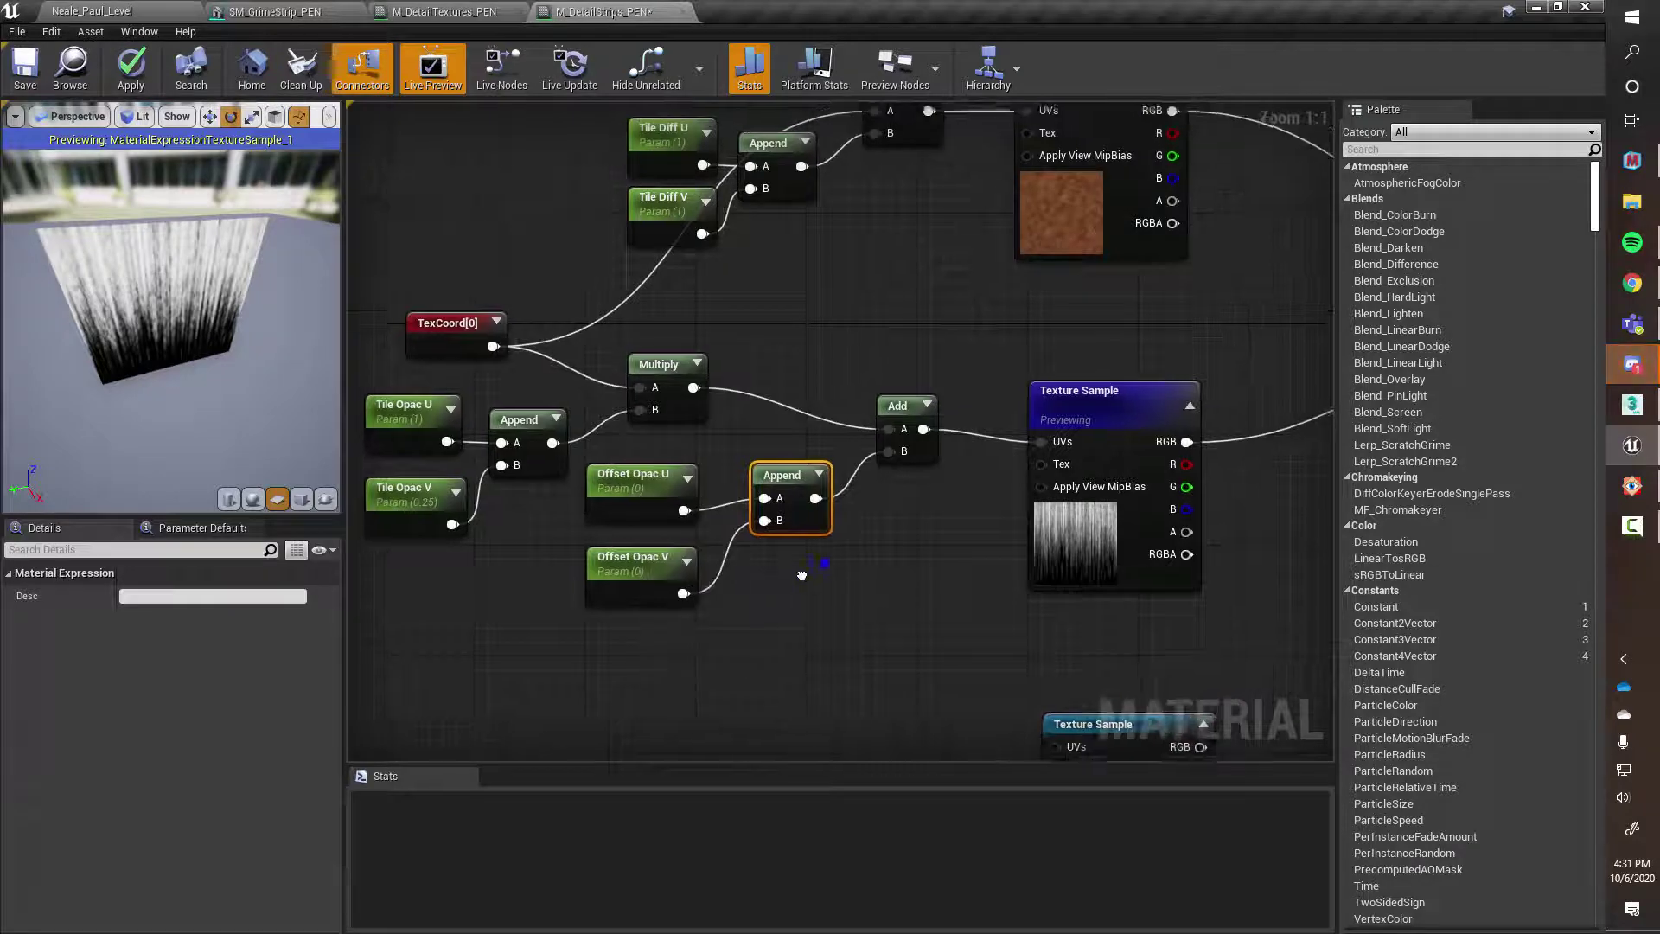
# Stop previewing the grunge opacity Texture Sample node and apply the changes to the M_DetailStrips_PEN material
pyautogui.moveTo(944, 591); pyautogui.dragTo(865, 580, button='right')
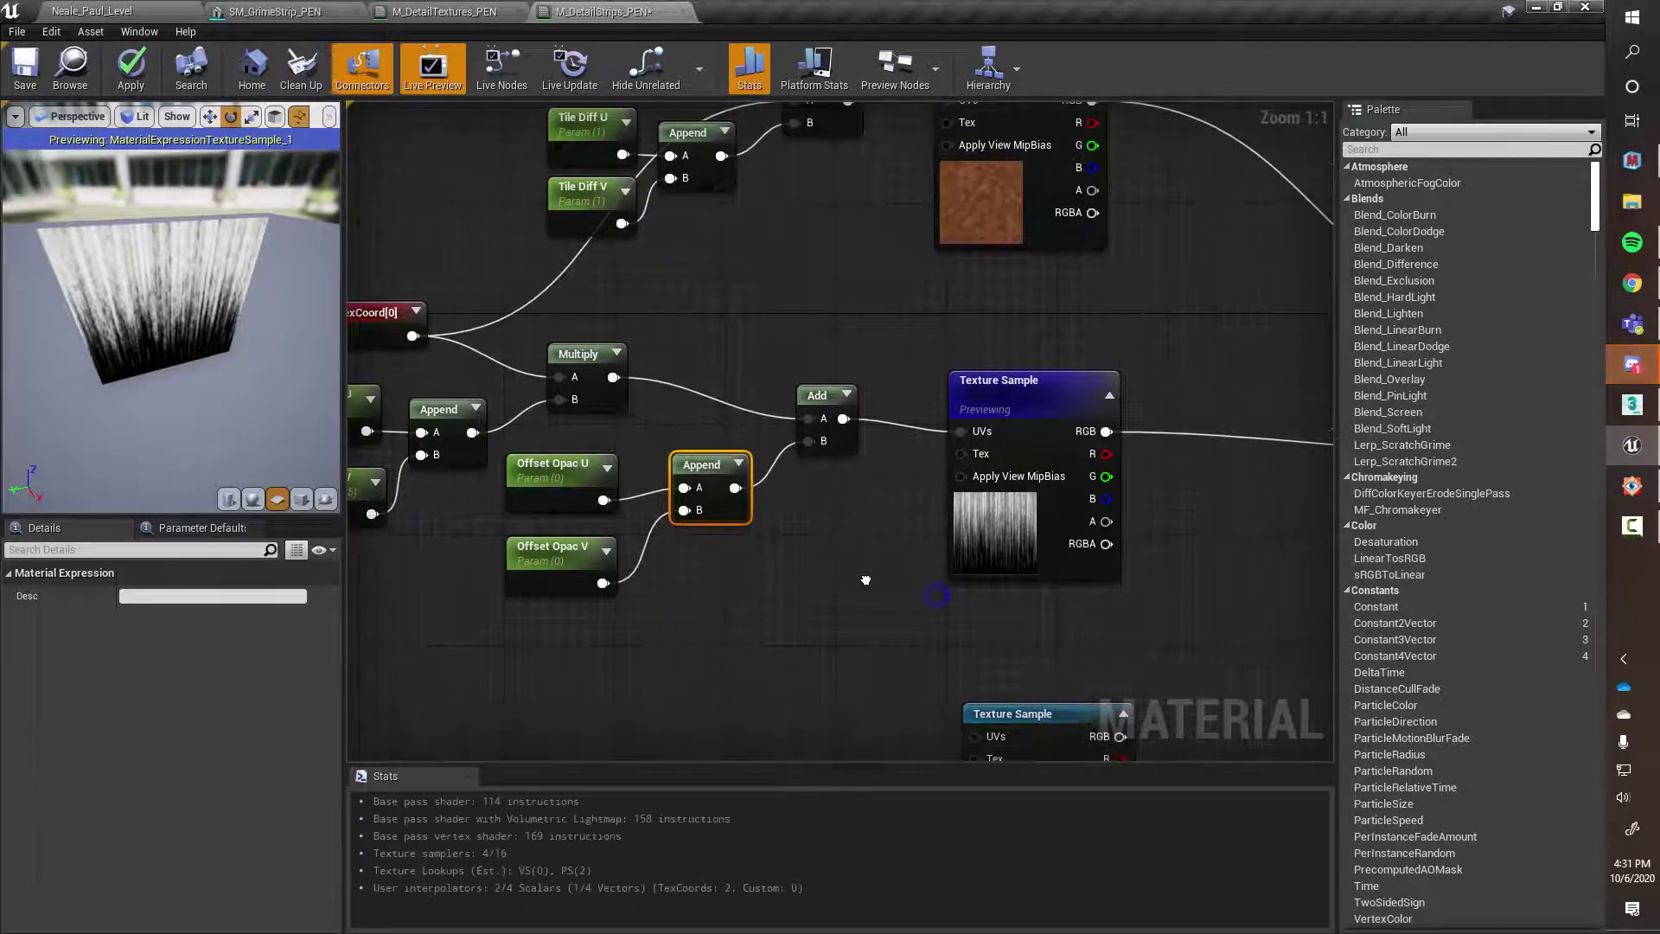
pyautogui.rightClick(1013, 388)
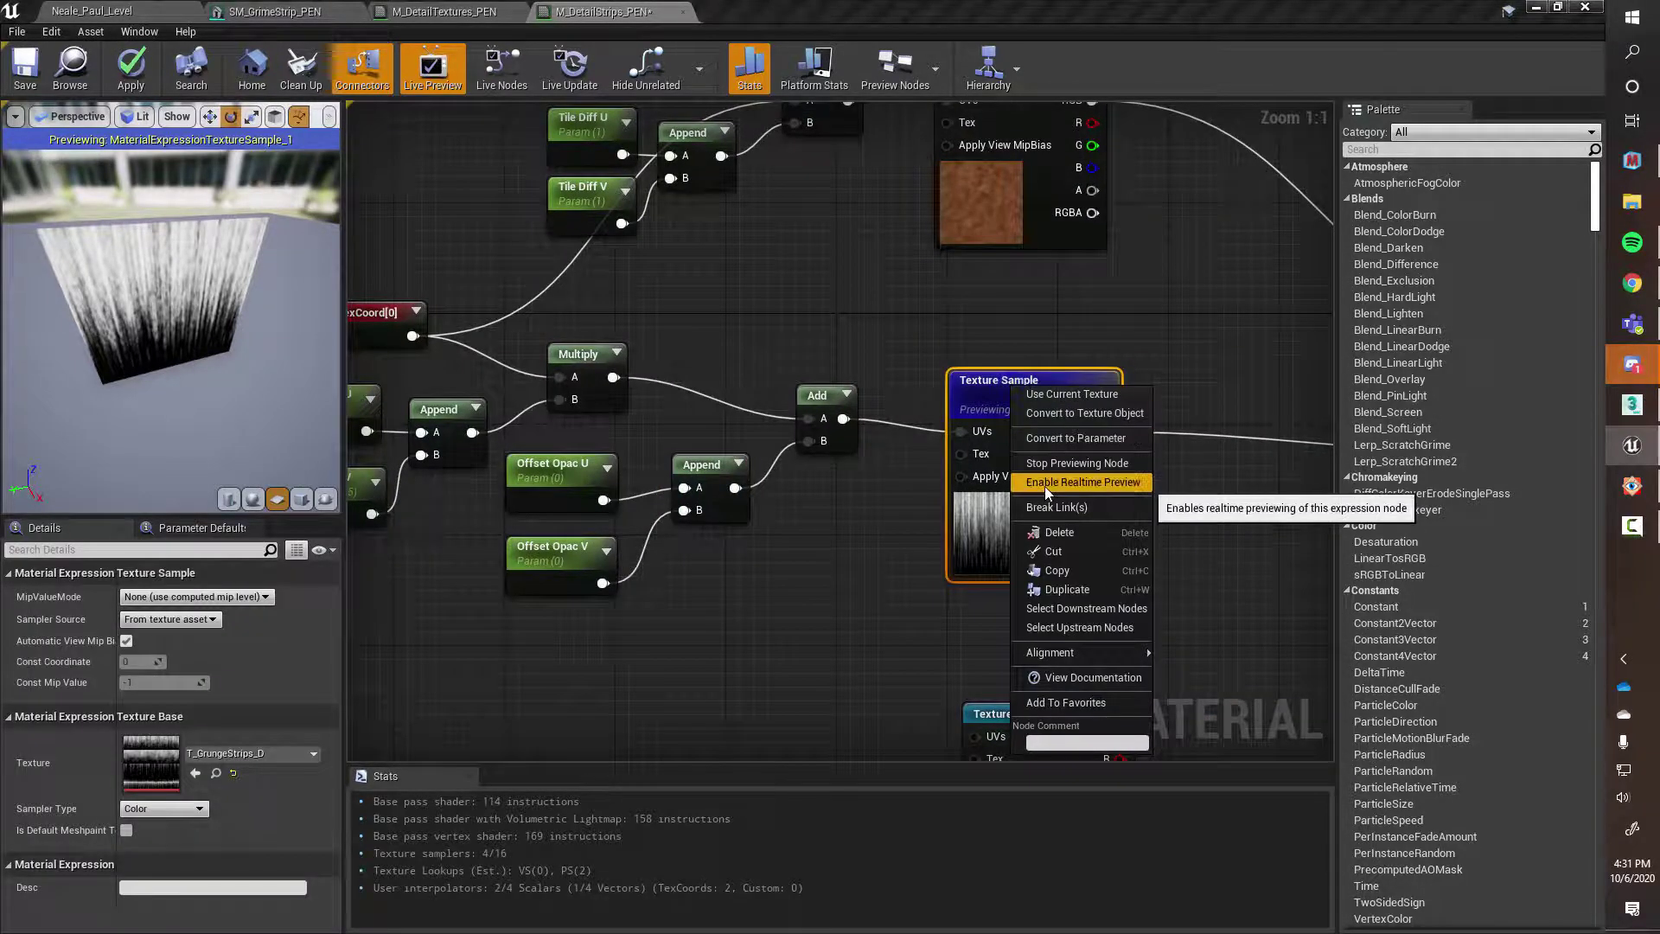
pyautogui.click(1046, 463)
pyautogui.moveTo(790, 556); pyautogui.dragTo(778, 493, button='right')
pyautogui.scroll(-2, 788, 542)
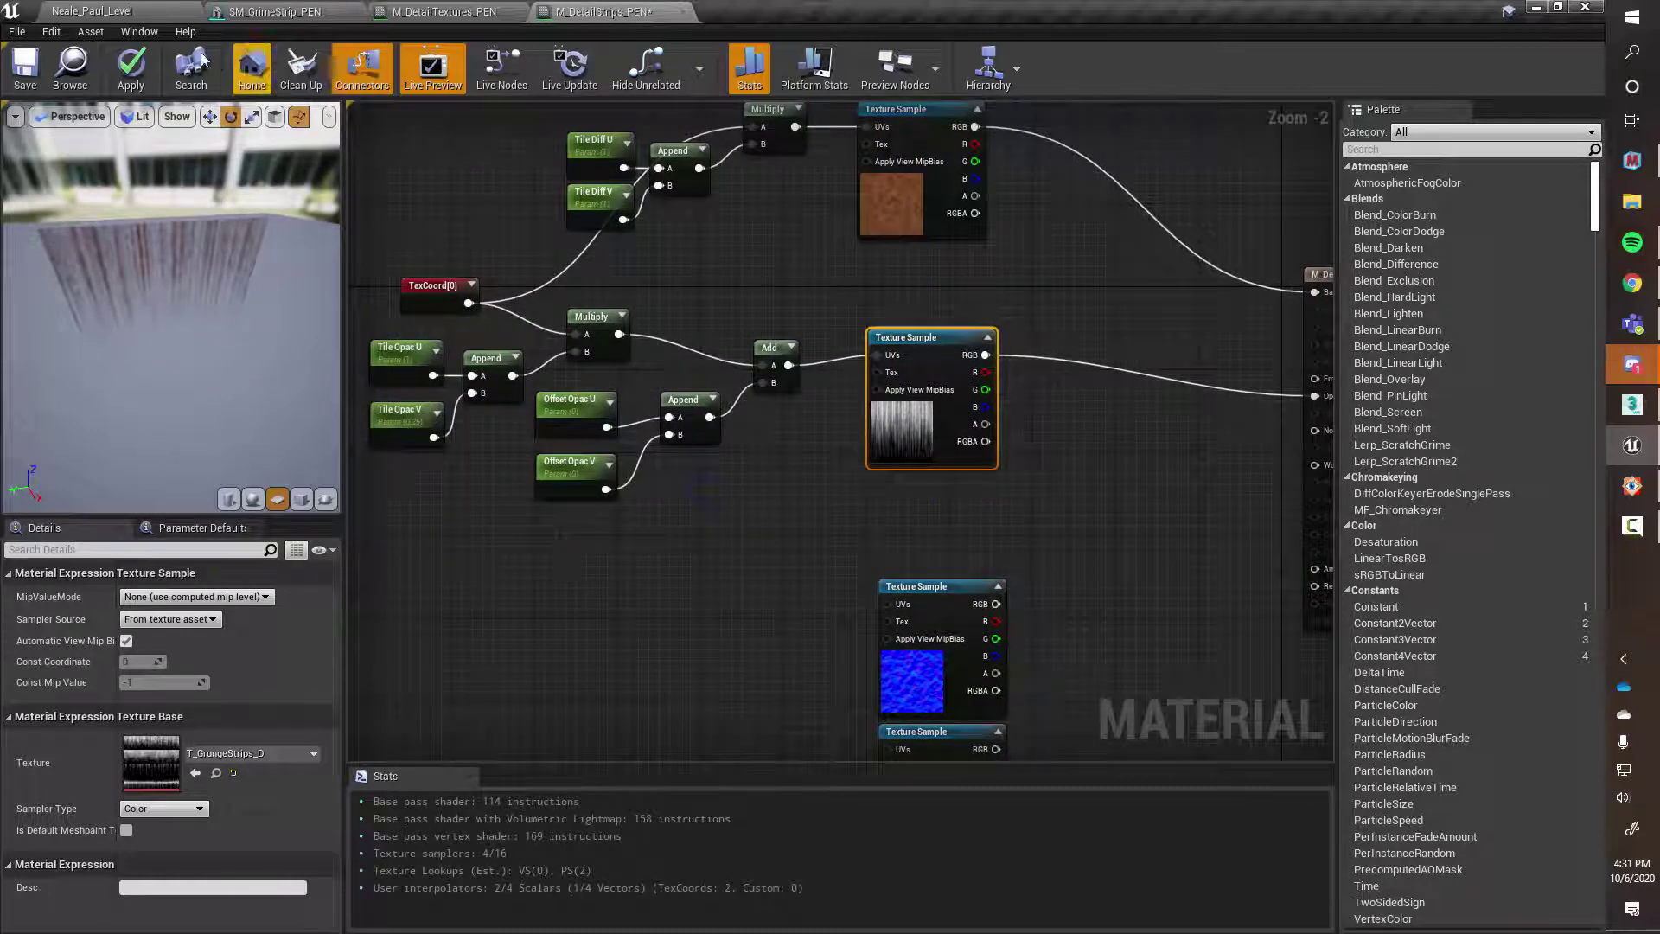
pyautogui.click(130, 70)
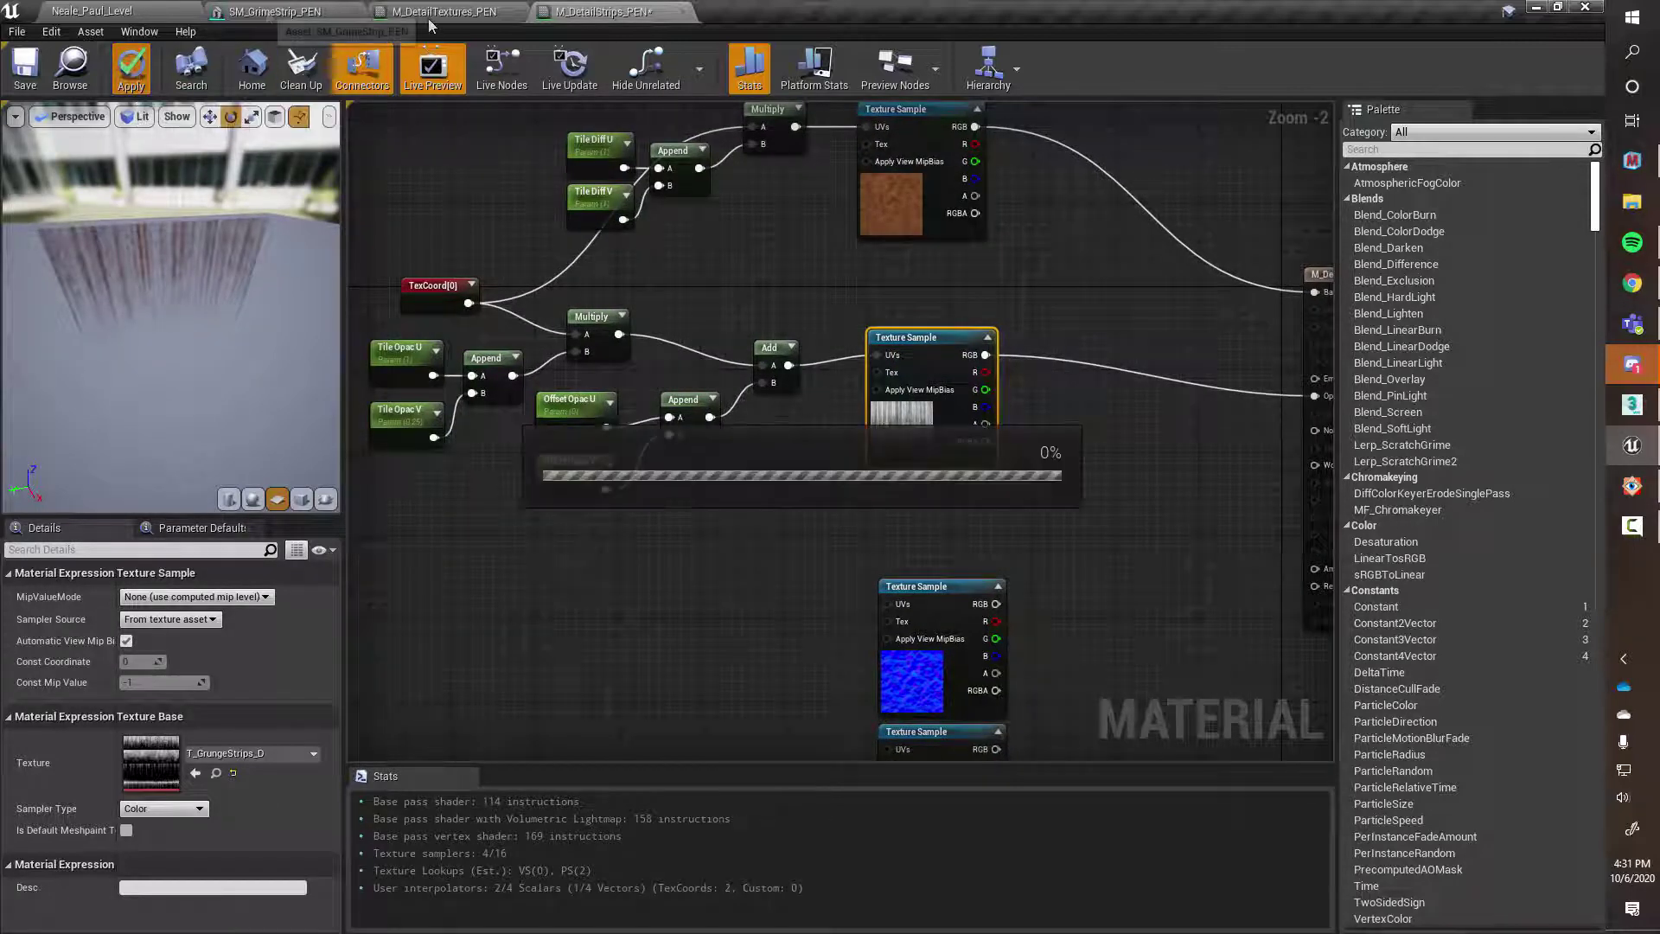
# Create a material instance from M_DetailStrips_PEN in the level editor's DemoMaterials folder
pyautogui.click(126, 10)
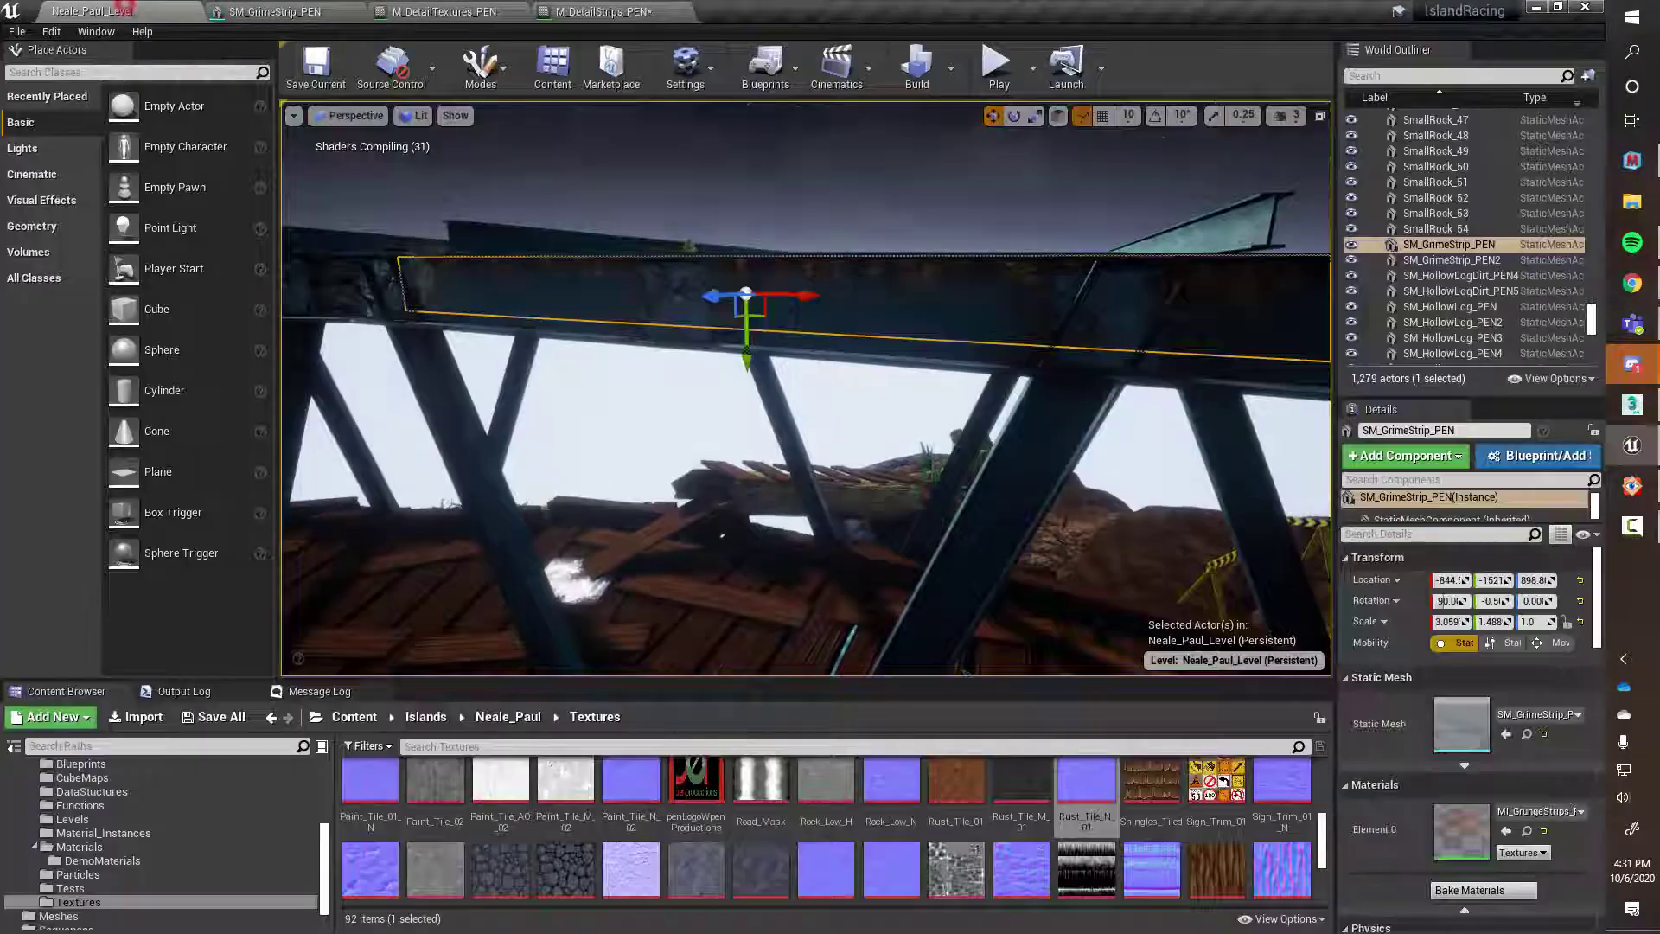
pyautogui.click(117, 863)
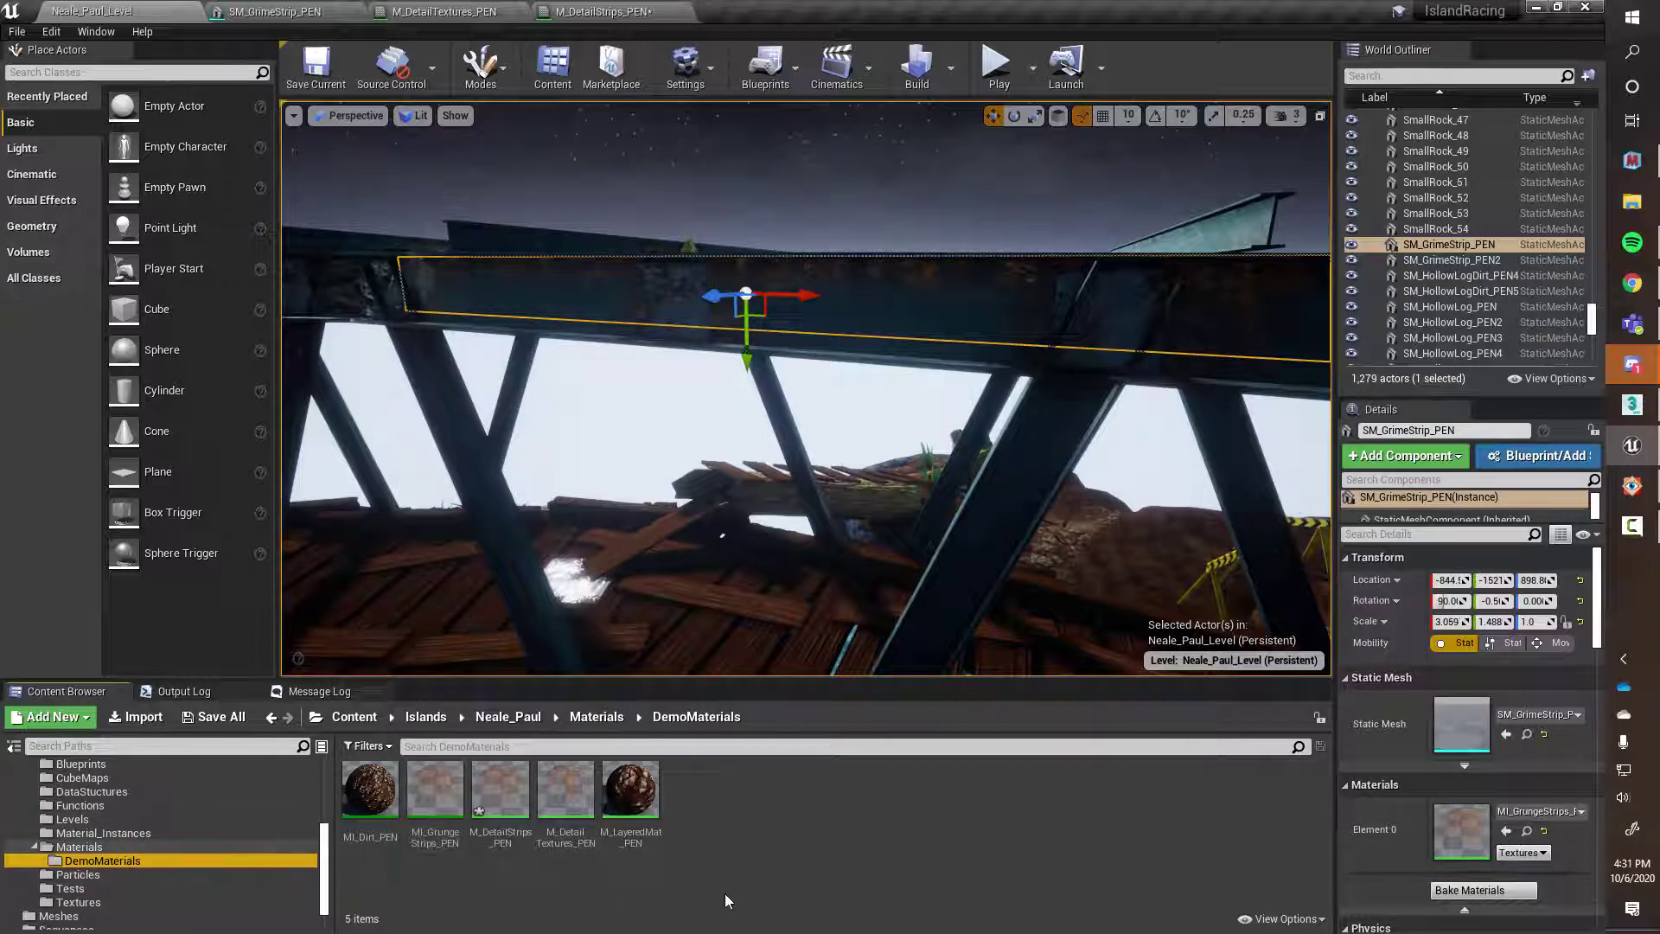
pyautogui.click(494, 792)
pyautogui.rightClick(494, 800)
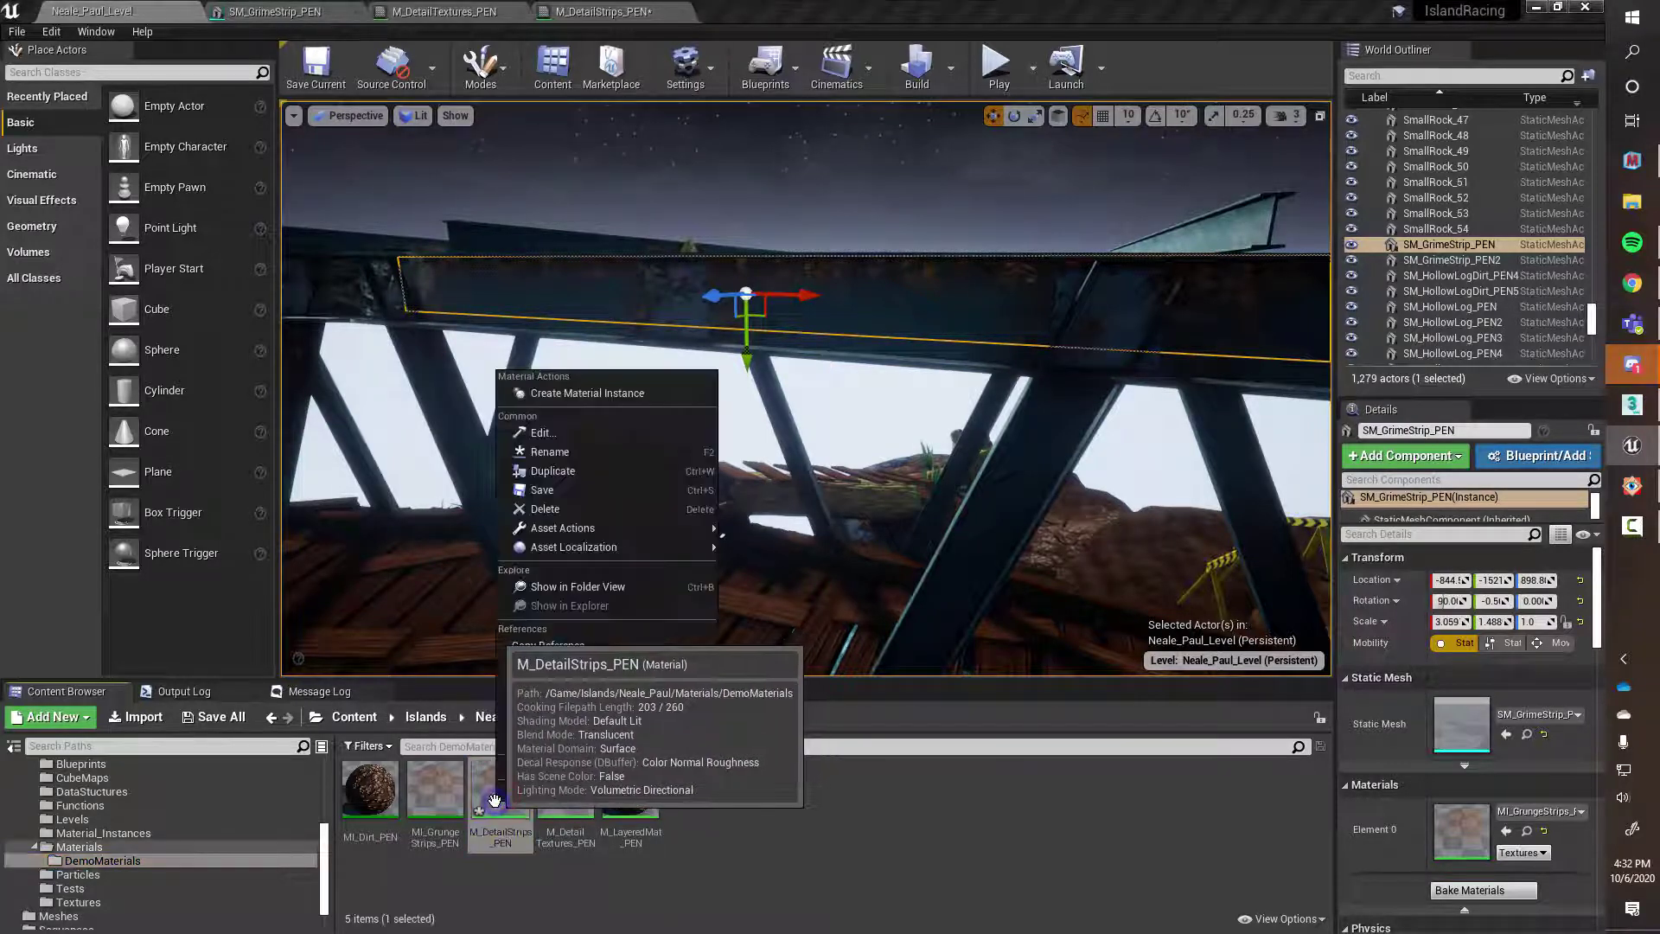
pyautogui.click(576, 394)
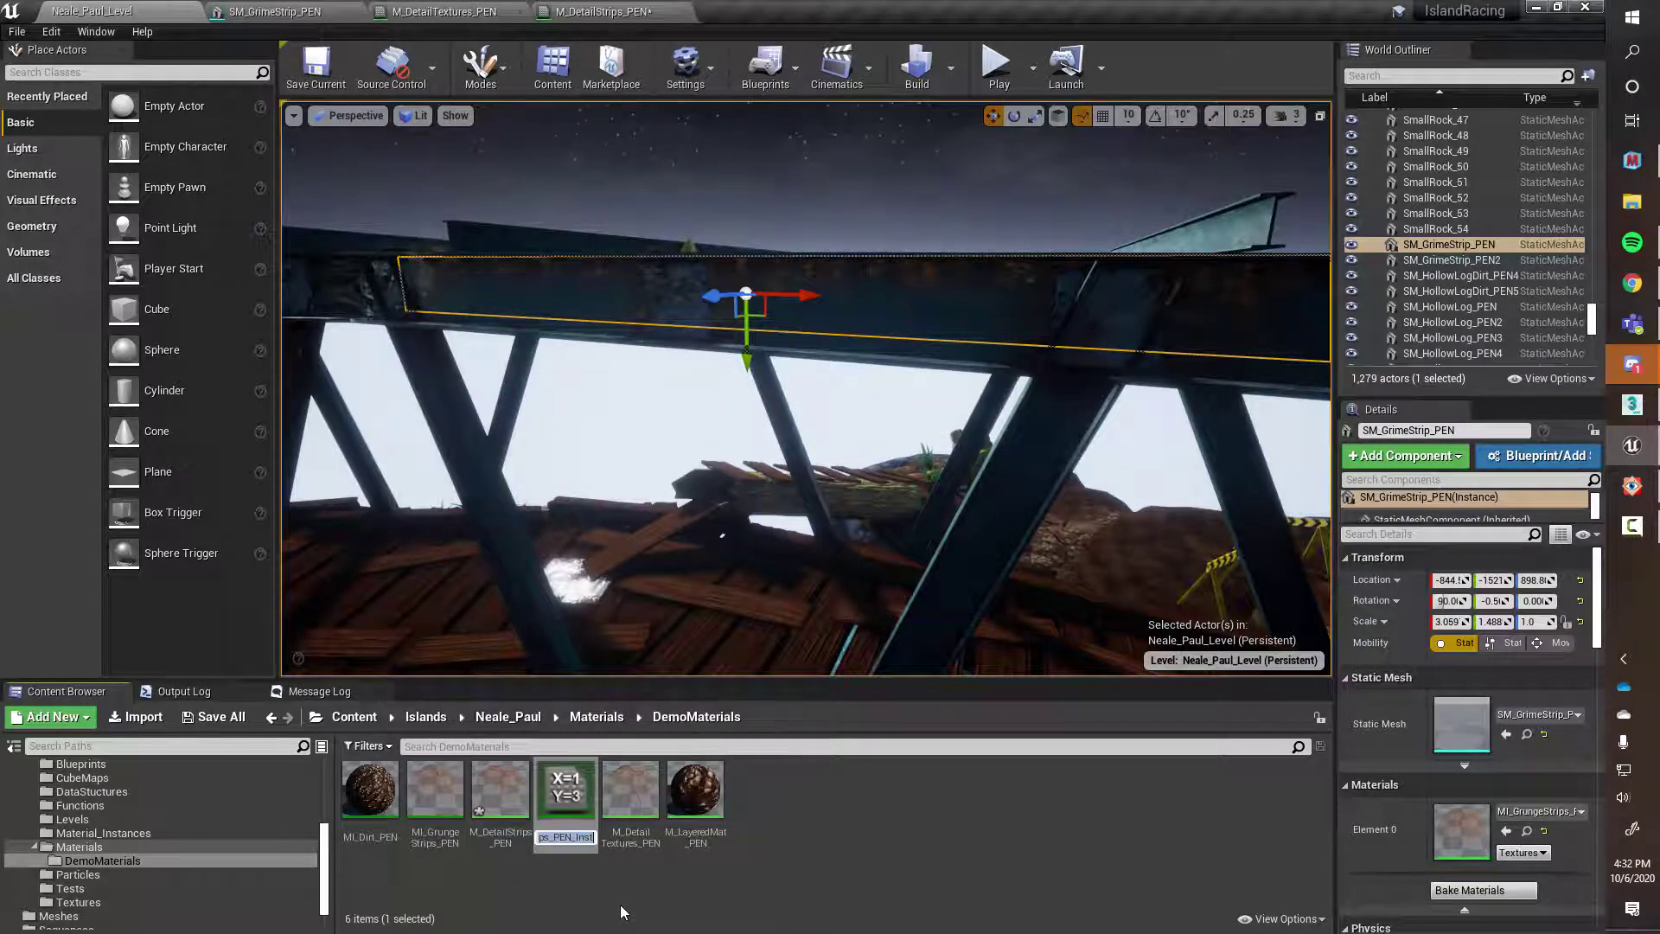
# Name the new material instance MI_DetailStrips_PEN
pyautogui.press('End')
pyautogui.press('BackSpace')
pyautogui.press('BackSpace')
pyautogui.press('BackSpace')
pyautogui.press('BackSpace')
pyautogui.press('BackSpace')
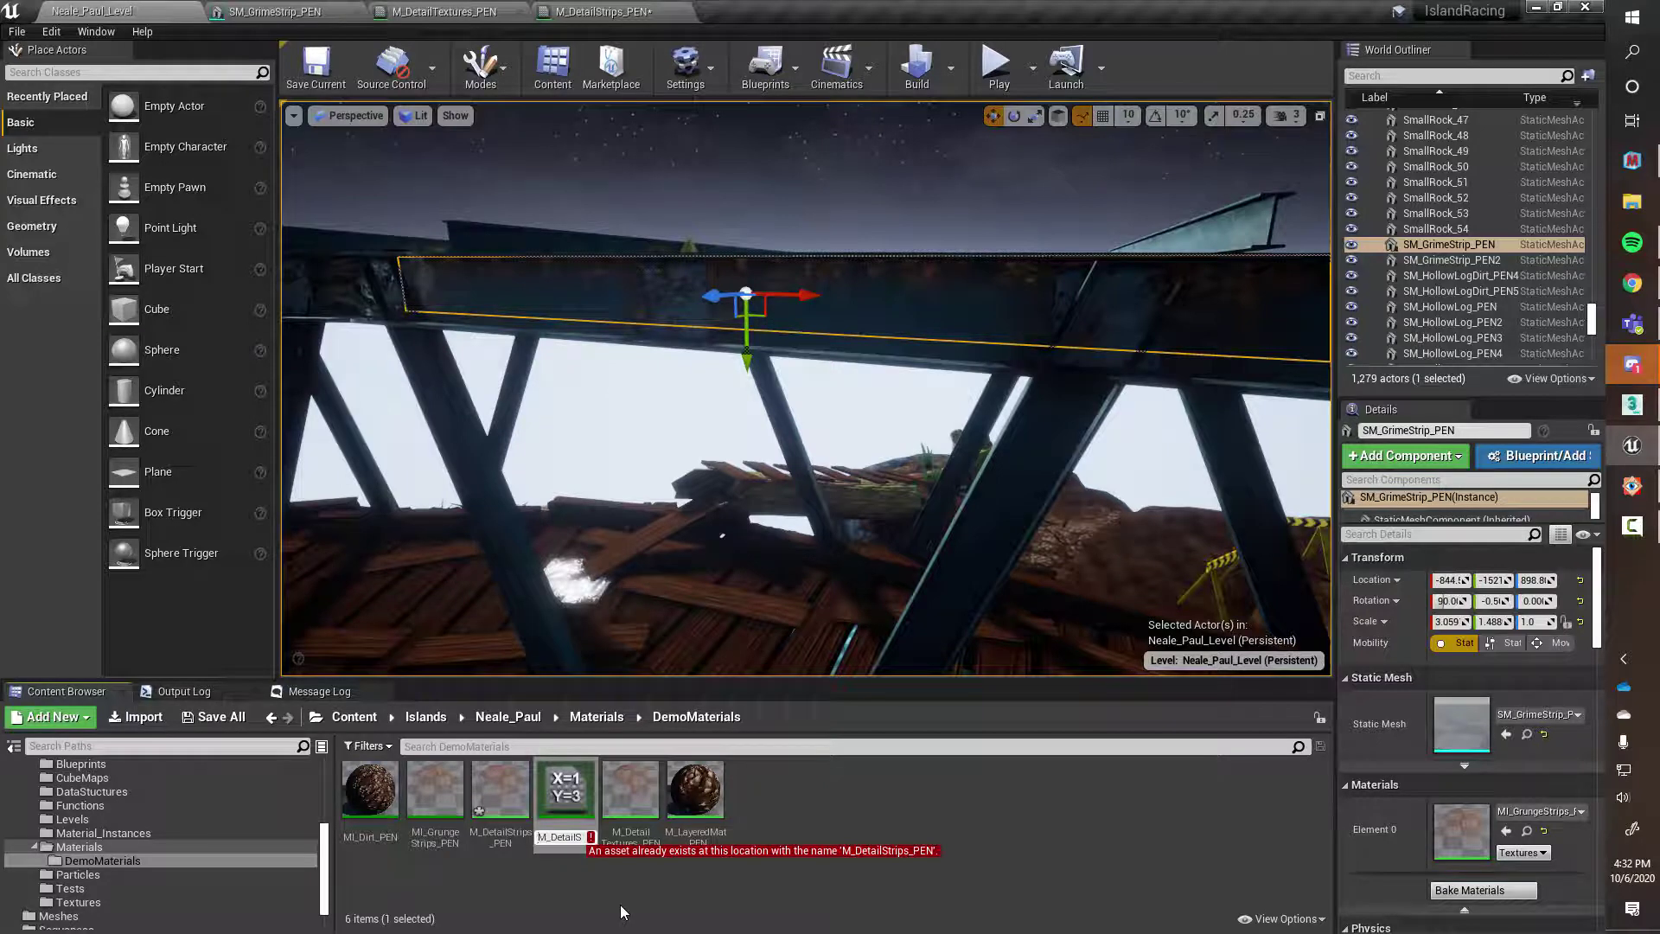
pyautogui.write('I')
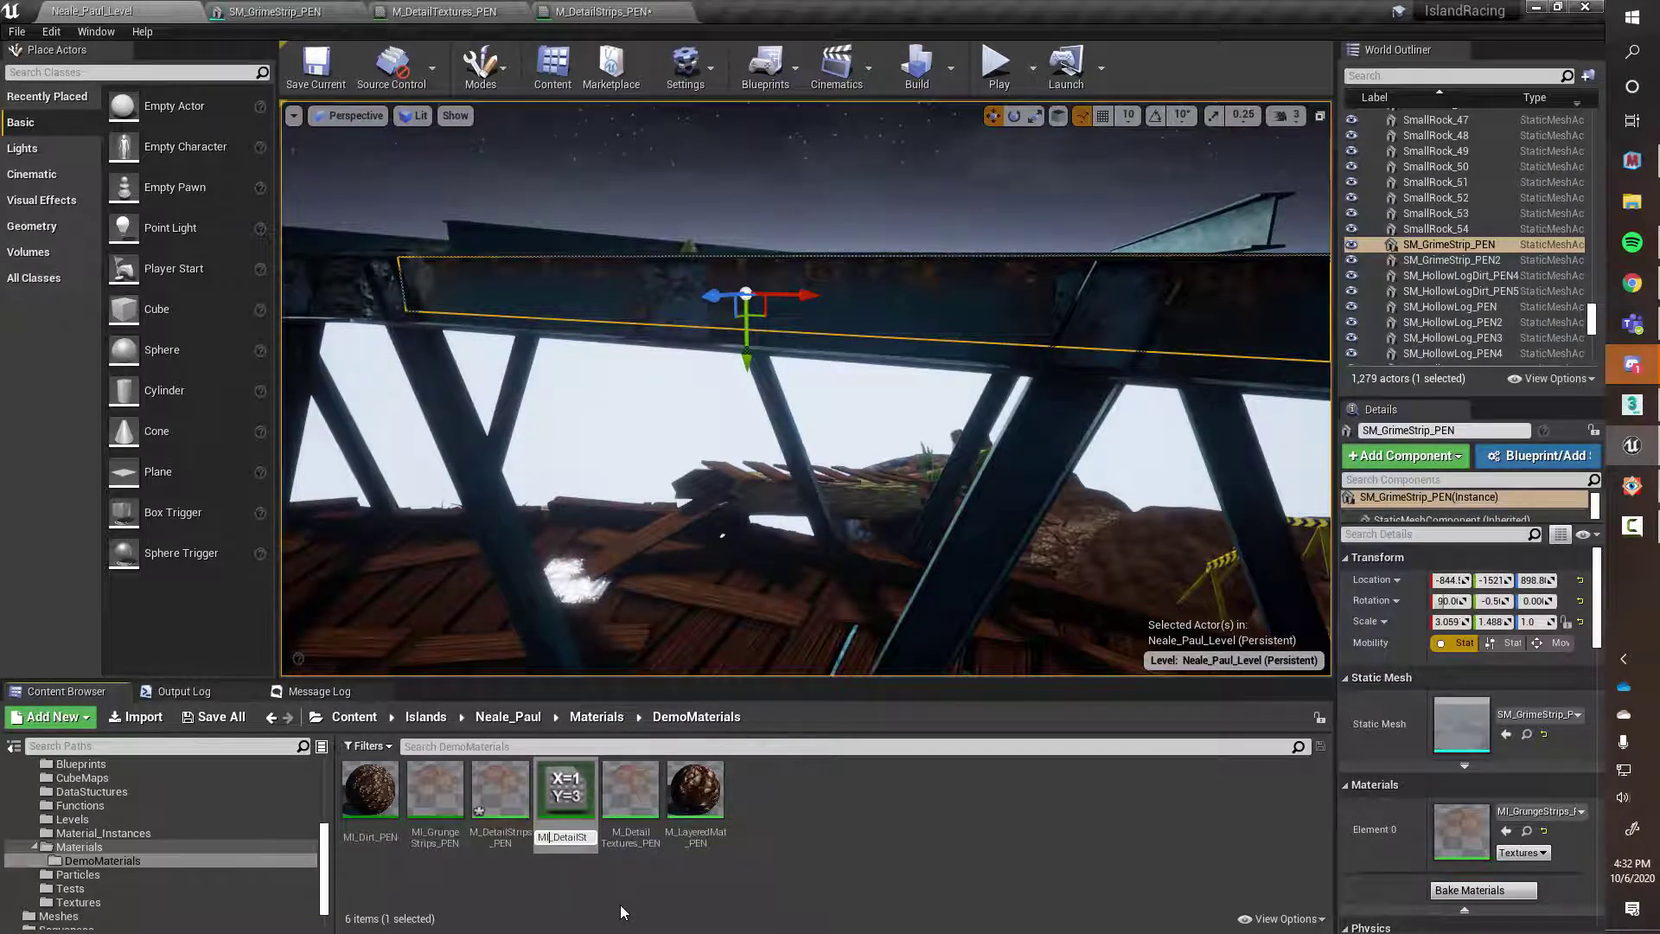
pyautogui.press('Right')
pyautogui.press('Right')
pyautogui.press('Right')
pyautogui.press('Right')
pyautogui.press('Right')
pyautogui.press('Right')
pyautogui.press('Right')
pyautogui.press('Right')
pyautogui.press('Right')
pyautogui.press('Right')
pyautogui.press('Right')
pyautogui.press('Return')
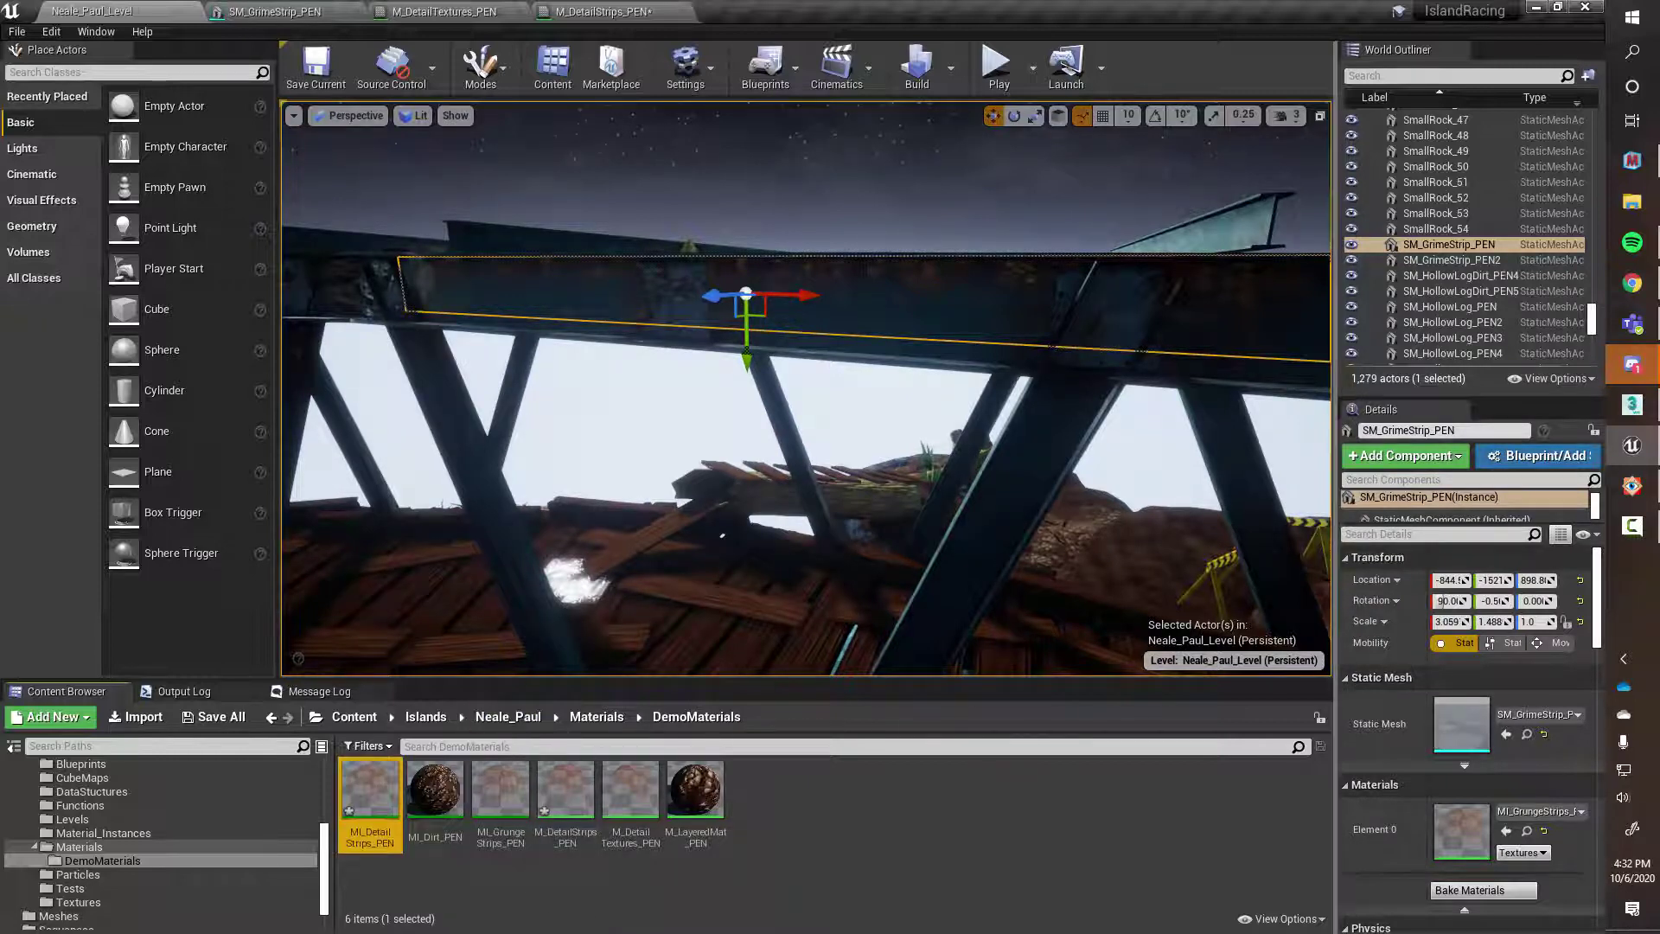
# Assign MI_DetailStrips_PEN to the Element 0 material slot of the SM_GrimeStrip_PEN mesh
pyautogui.click(291, 17)
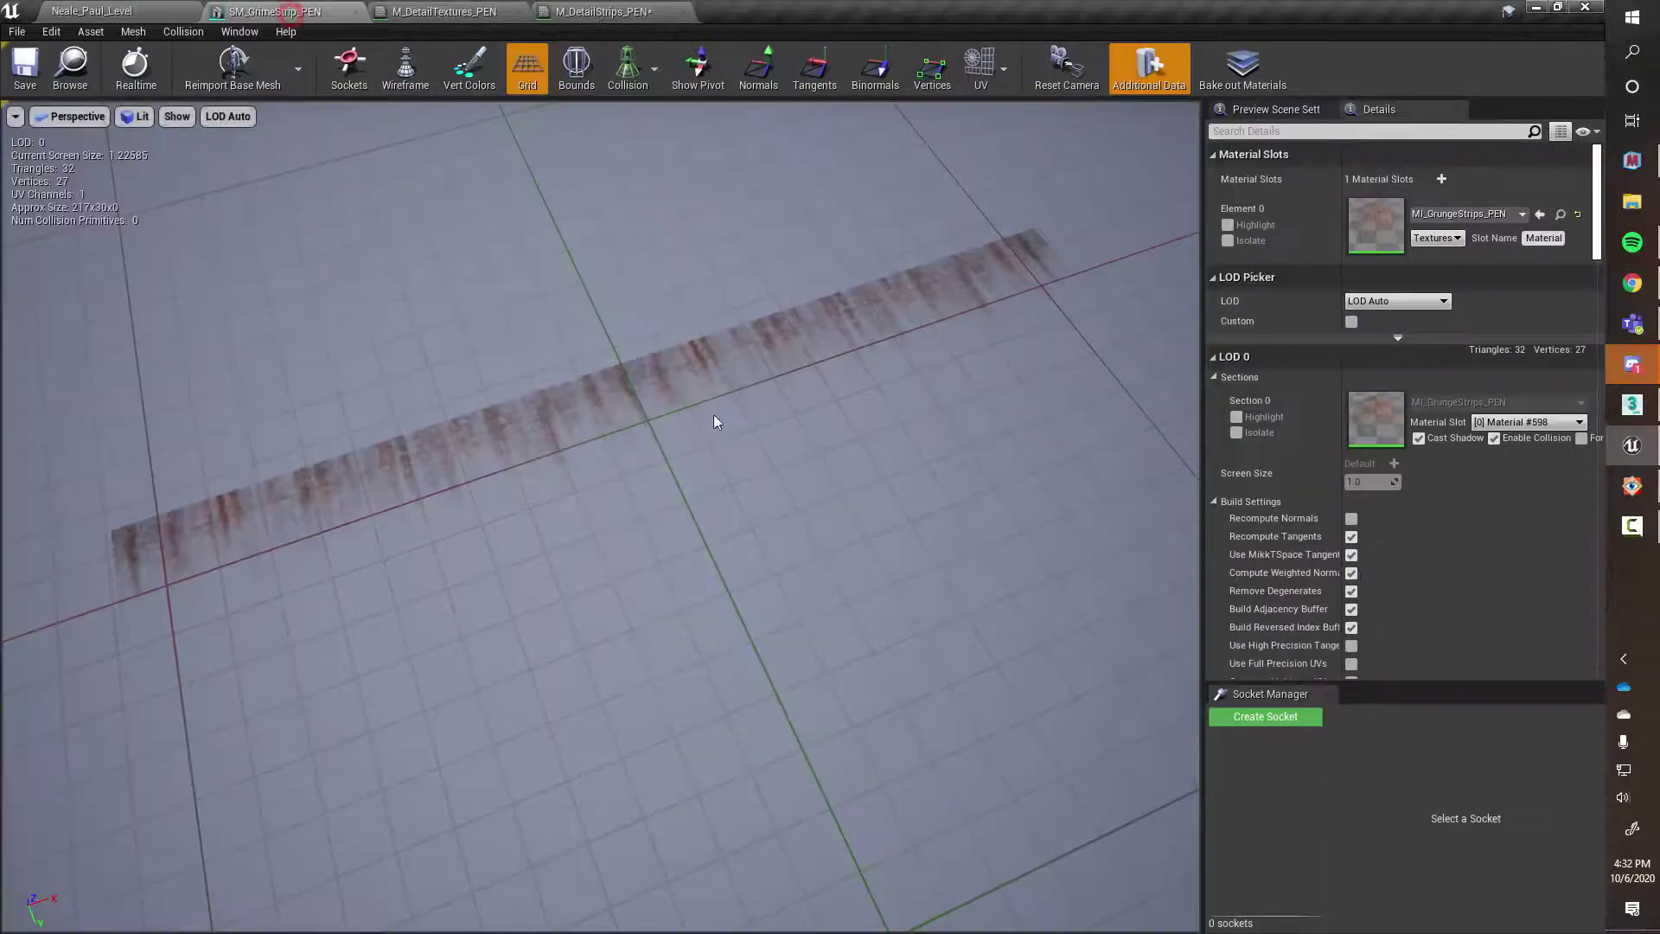
pyautogui.click(1475, 218)
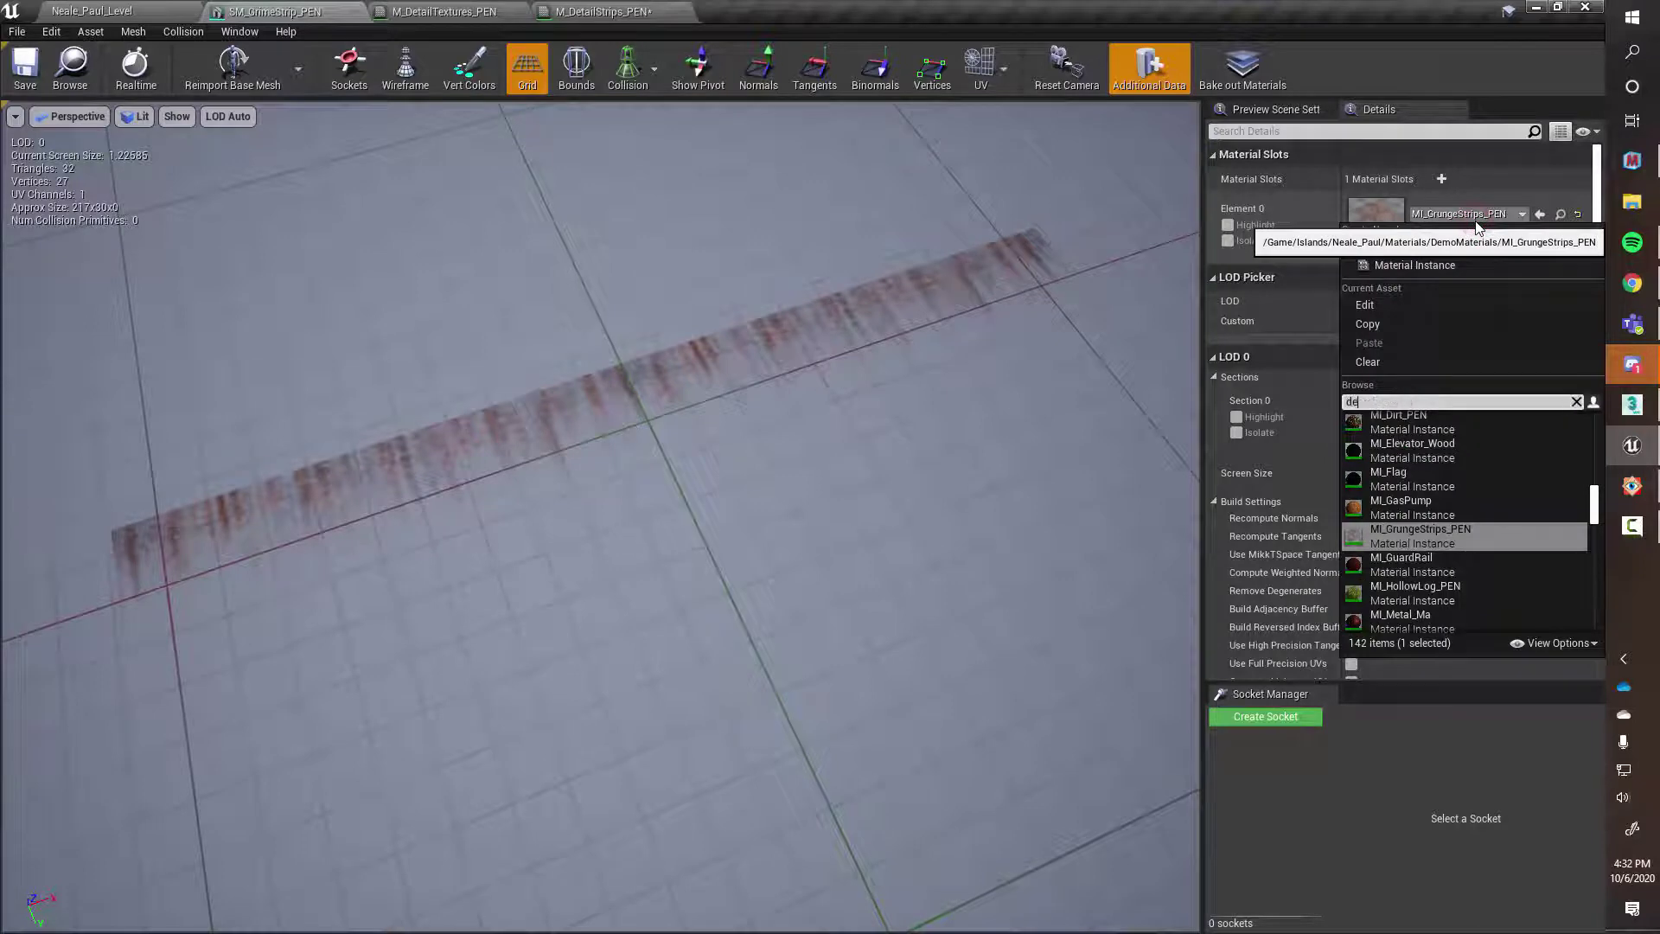
pyautogui.write('detail')
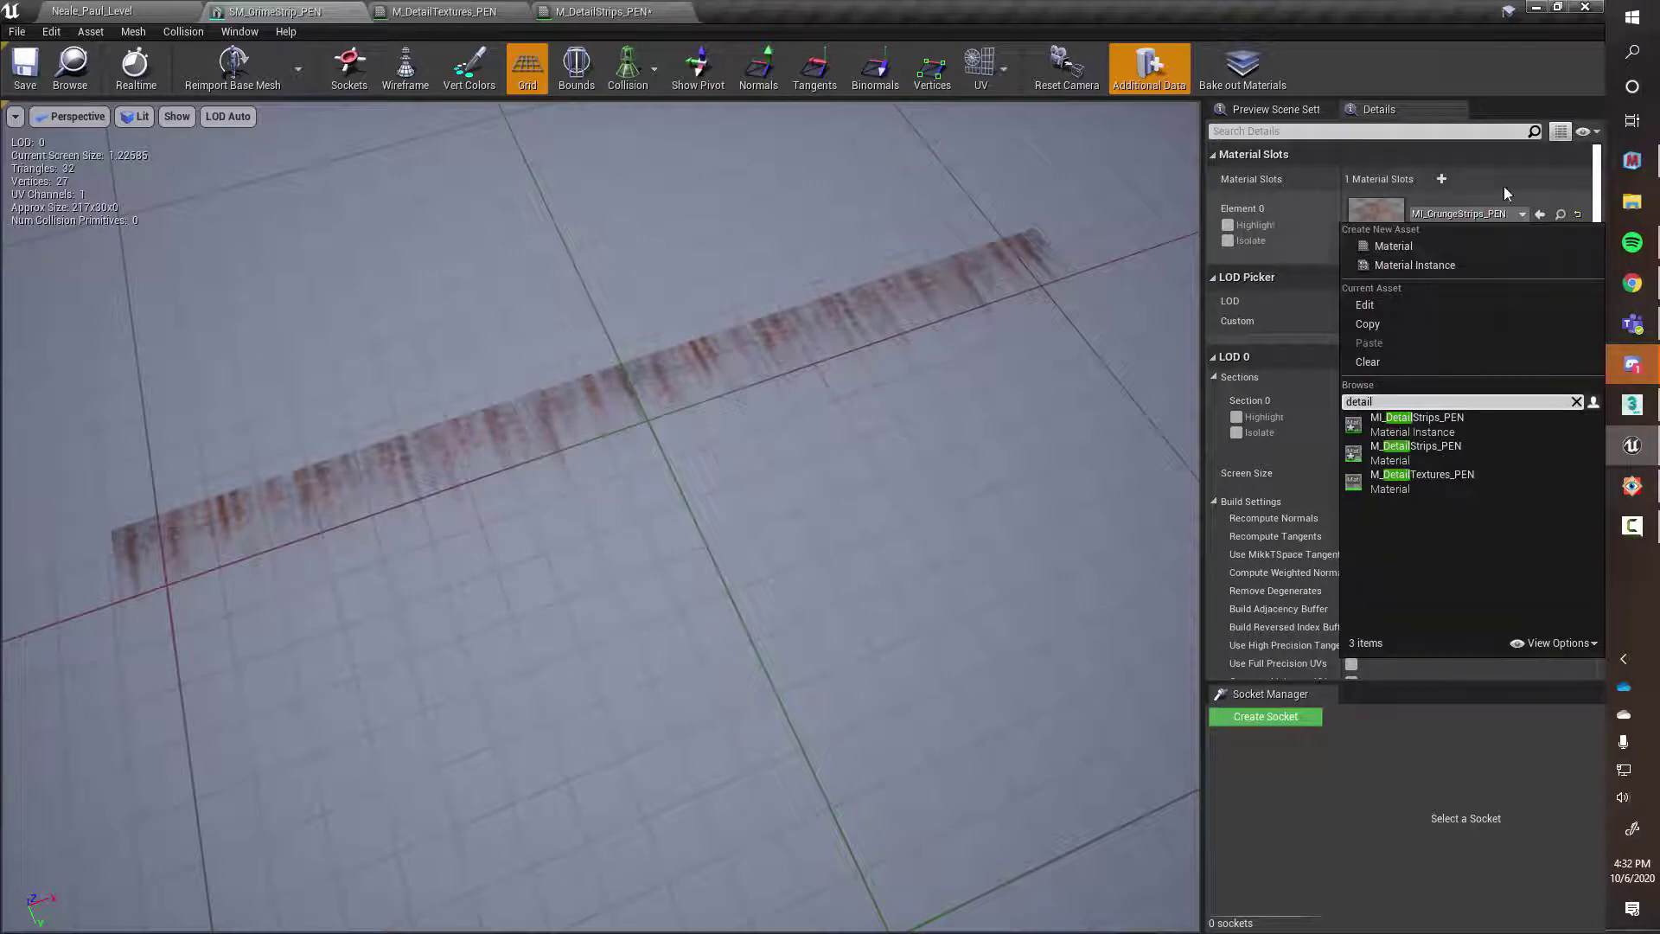
pyautogui.click(1417, 424)
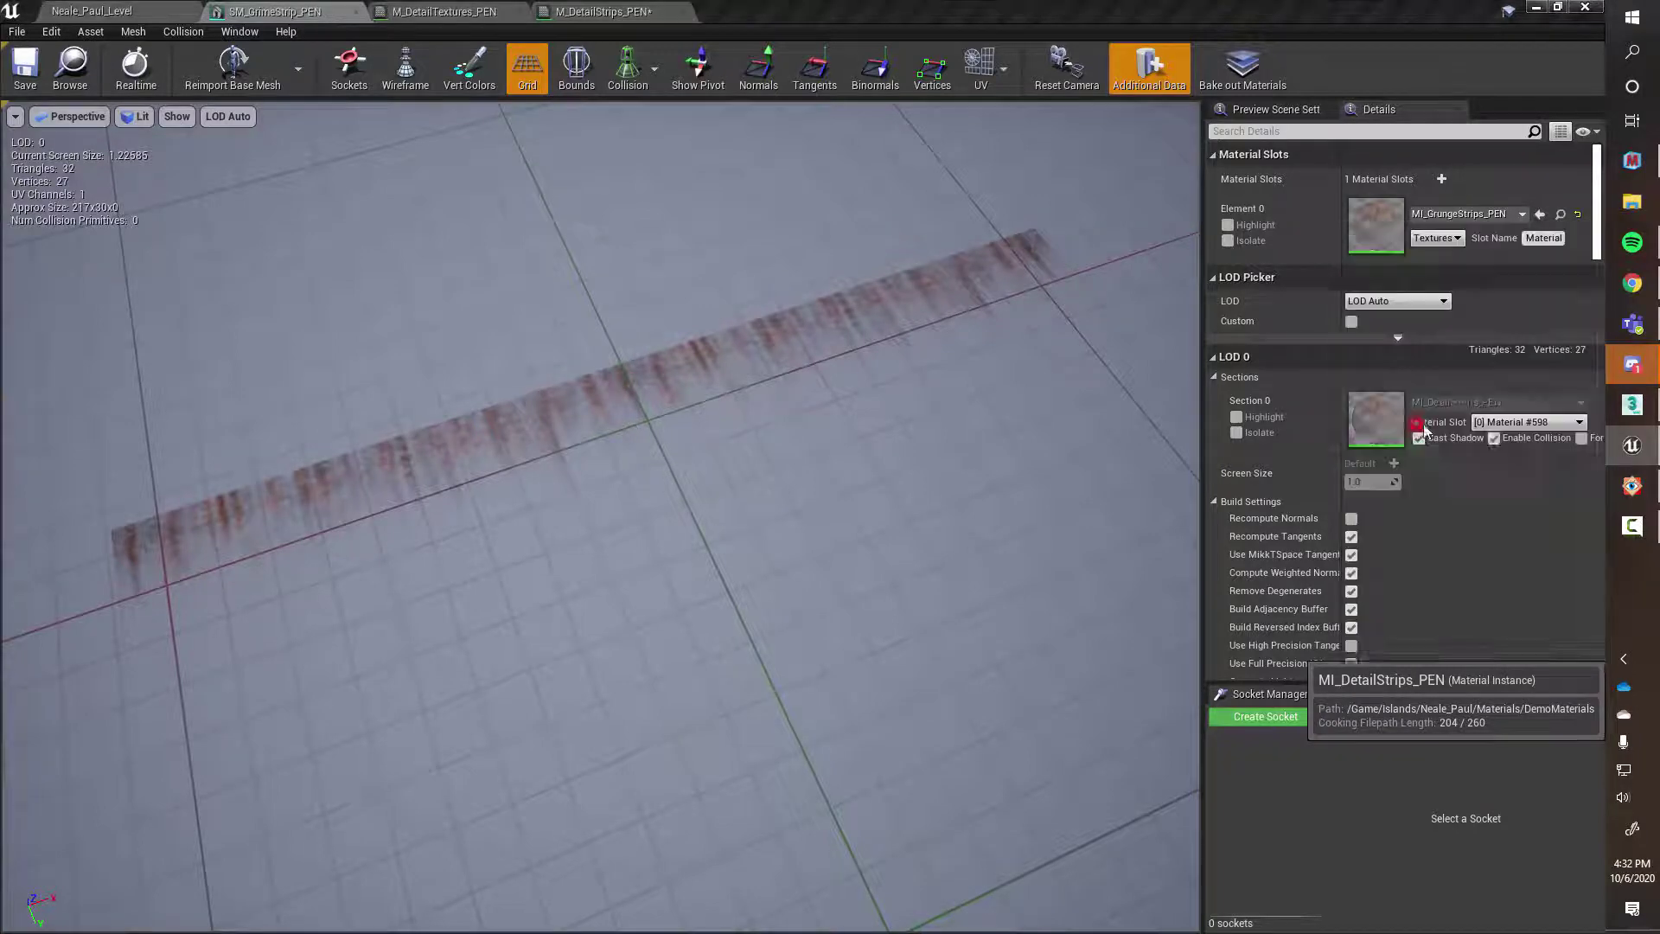
# Open the MI_DetailStrips_PEN instance in its own floating window over the SM_GrimeStrip_PEN mesh editor
pyautogui.doubleClick(1385, 222)
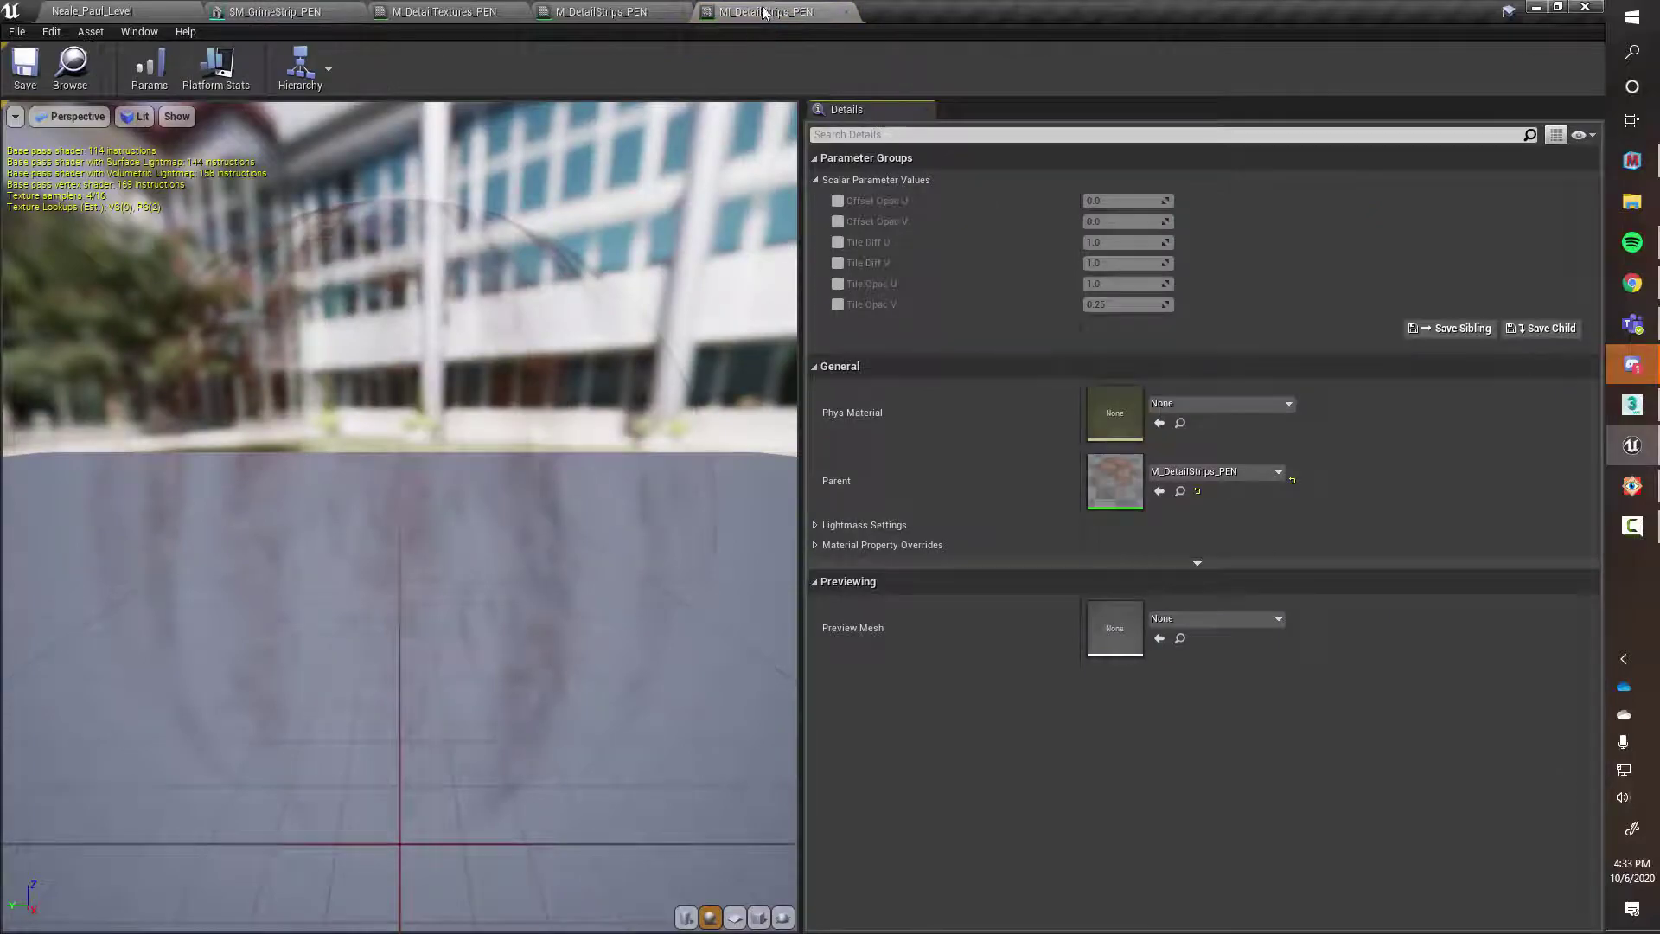
pyautogui.moveTo(764, 13); pyautogui.dragTo(977, 476)
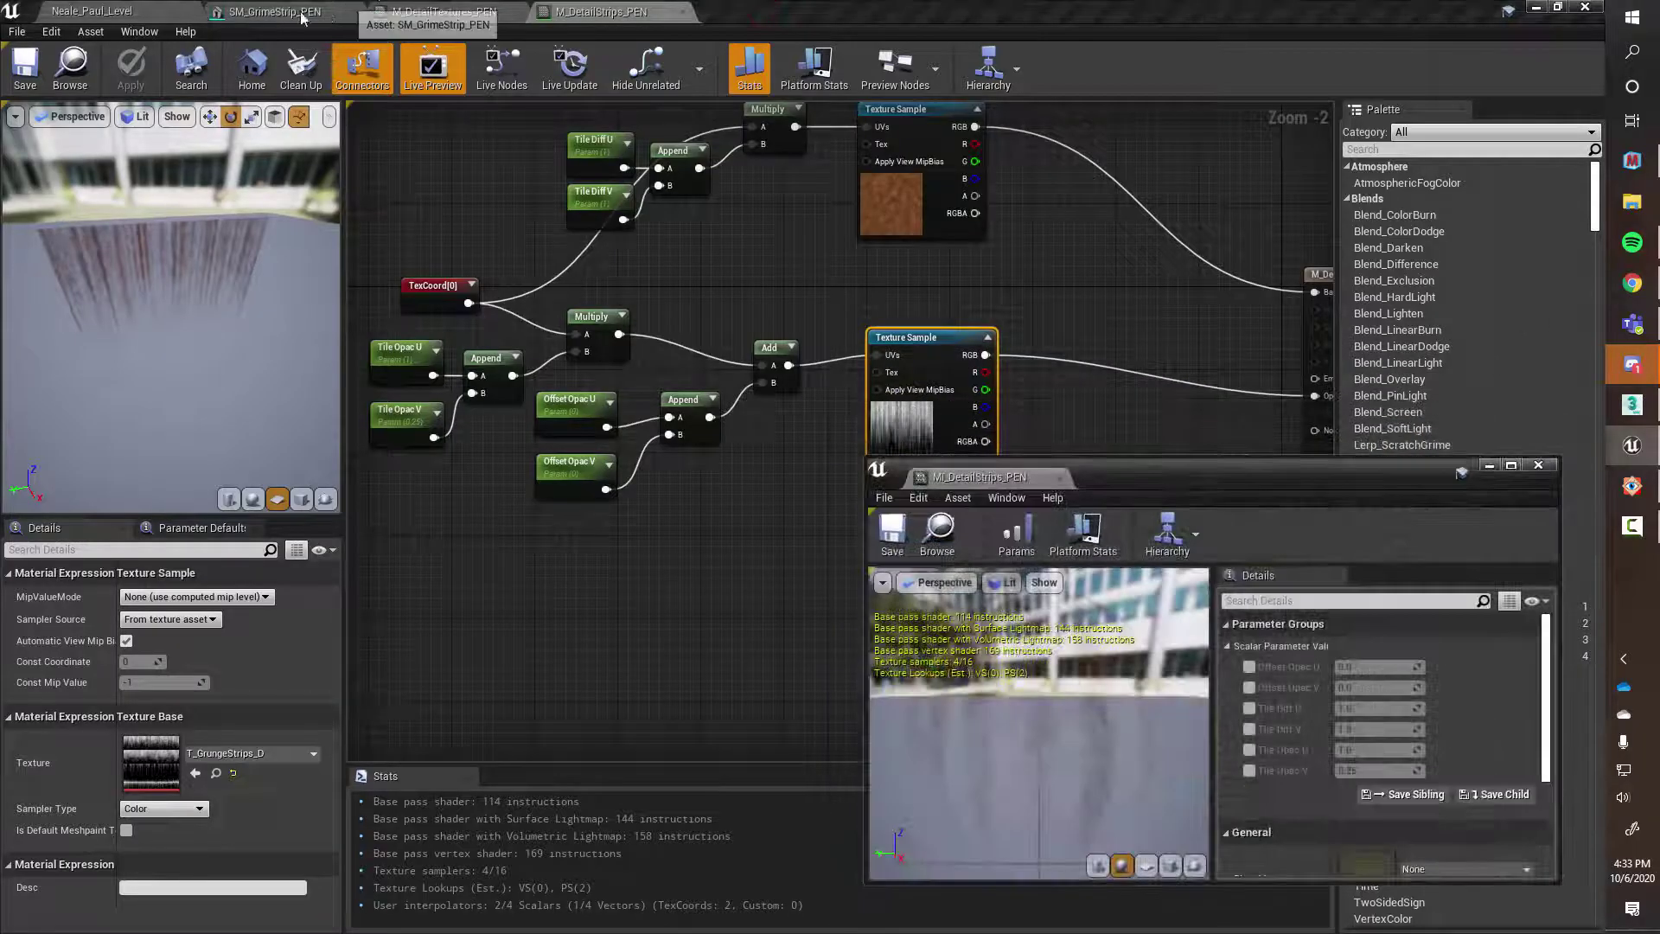
pyautogui.click(303, 14)
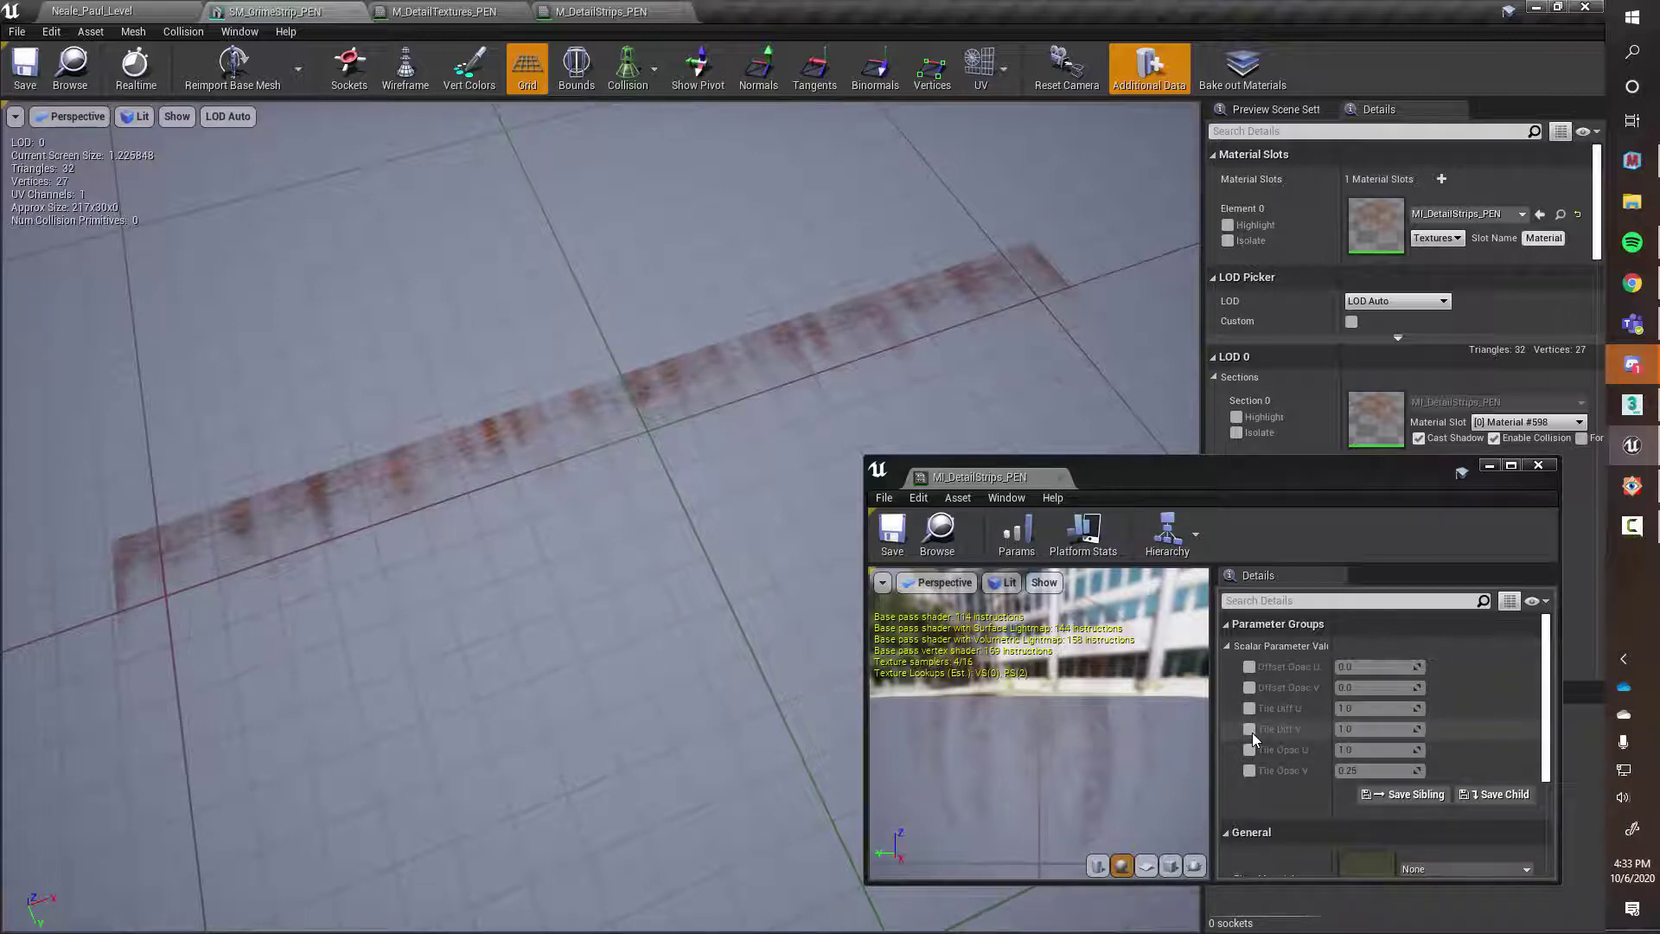
# Override Offset Opac V in the instance, scrub it to about 0.16, and set it to 0.25
pyautogui.click(1249, 688)
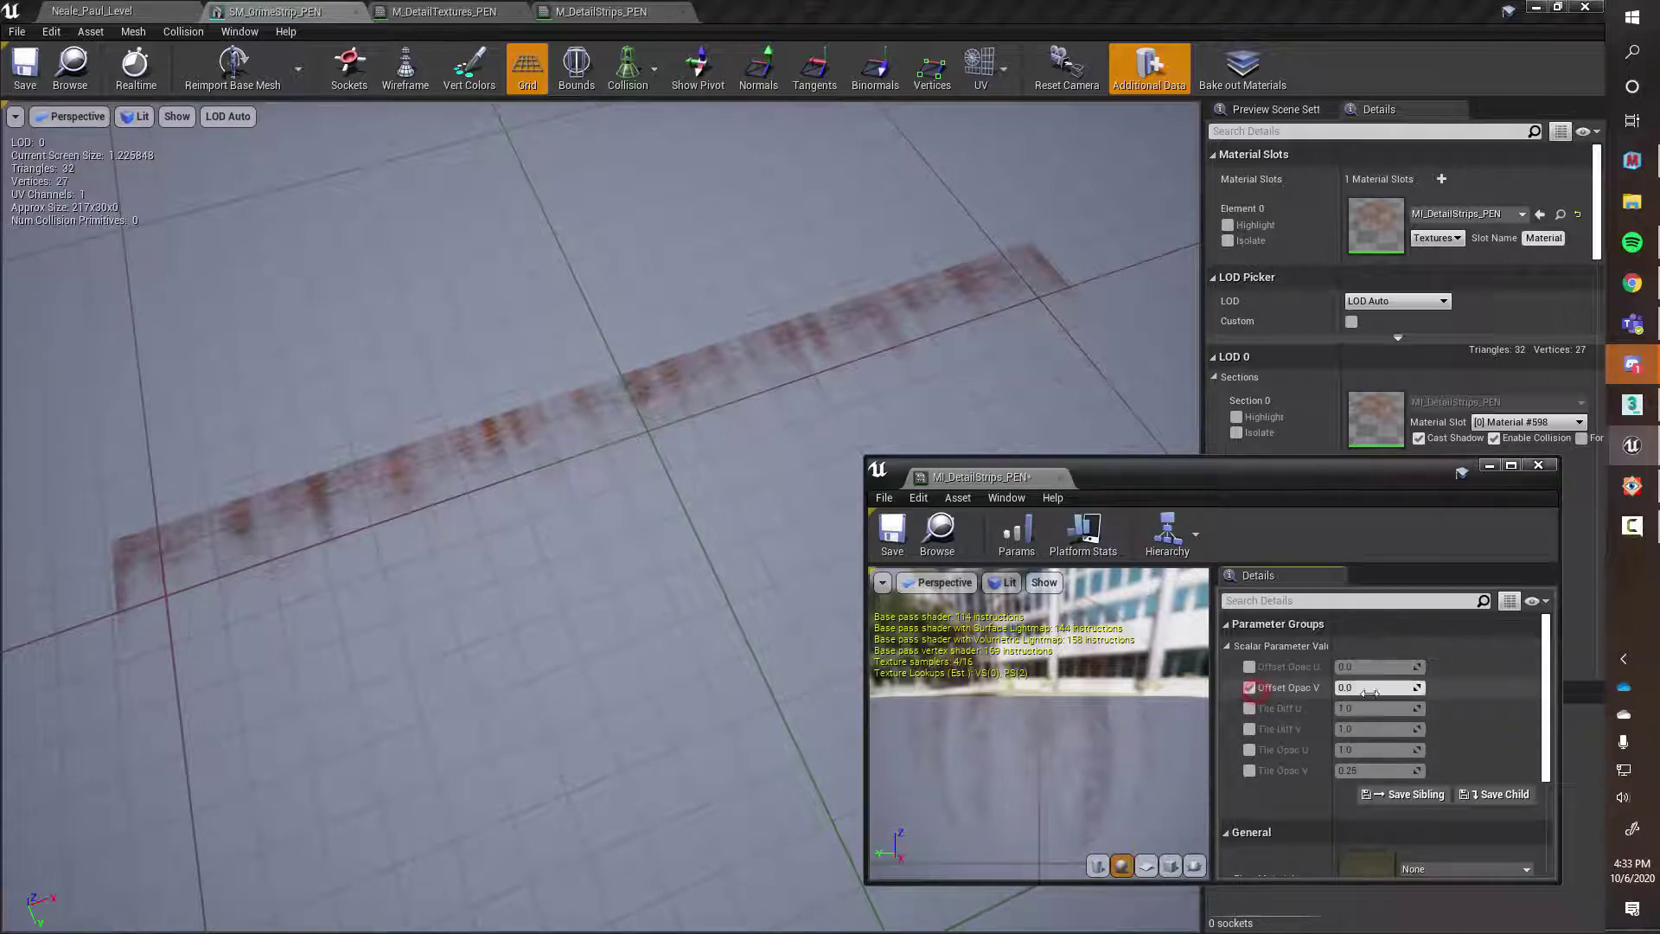
pyautogui.moveTo(1370, 693)
pyautogui.mouseDown()
pyautogui.moveTo(1422, 693)
pyautogui.moveTo(1396, 693)
pyautogui.mouseUp()
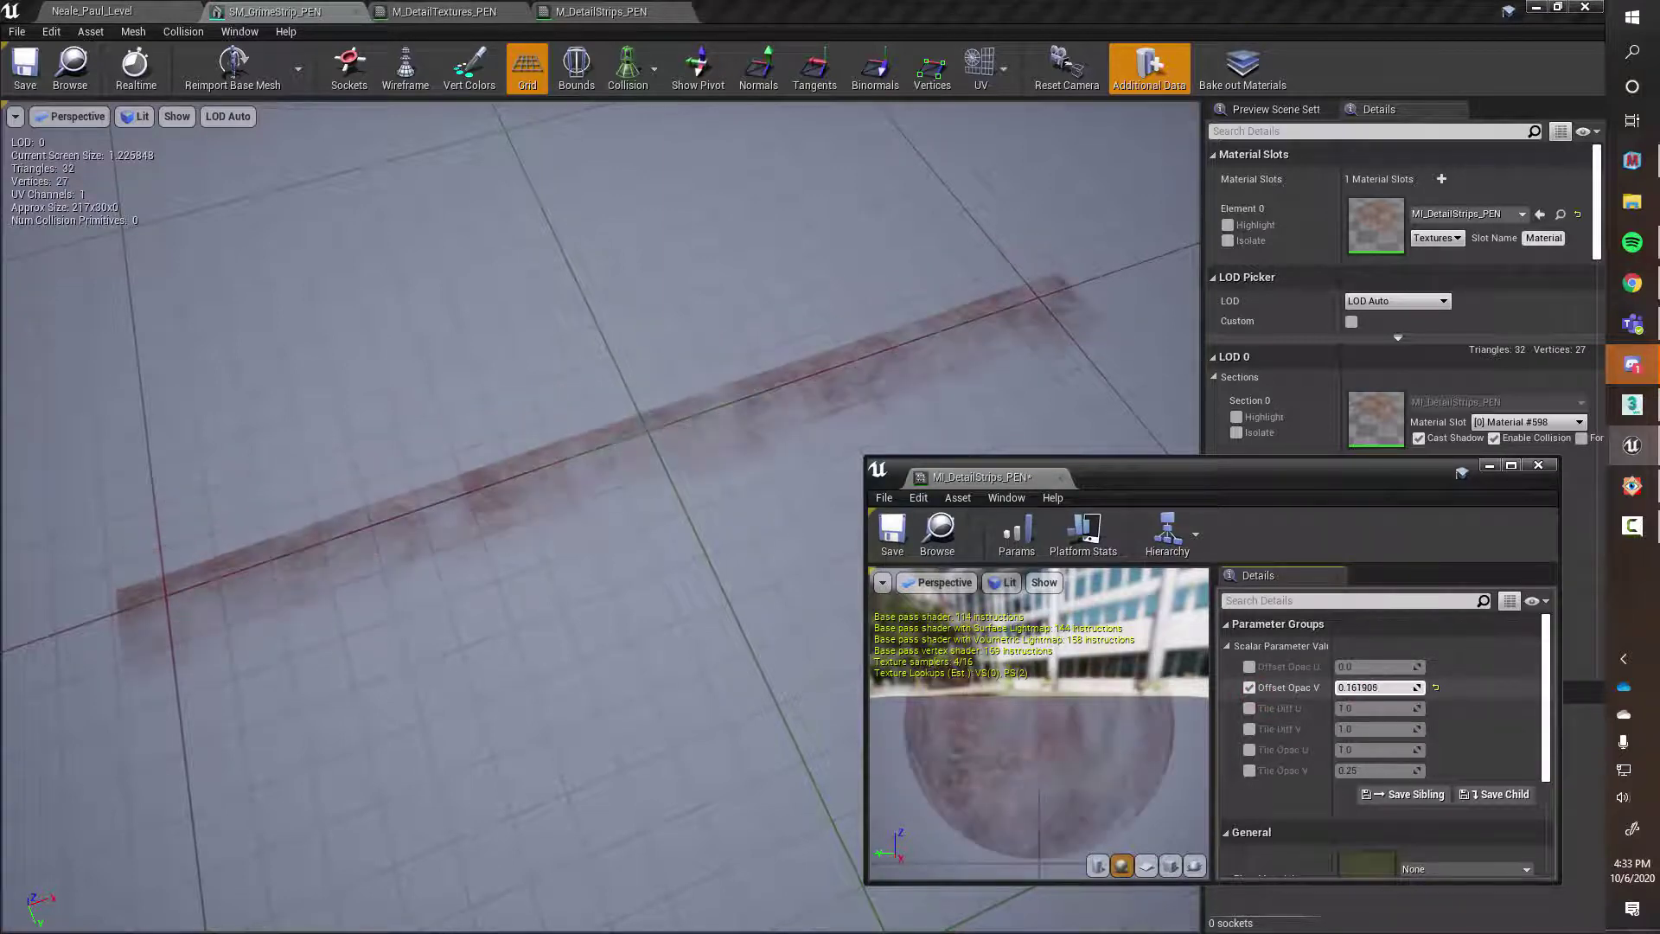
pyautogui.click(1374, 688)
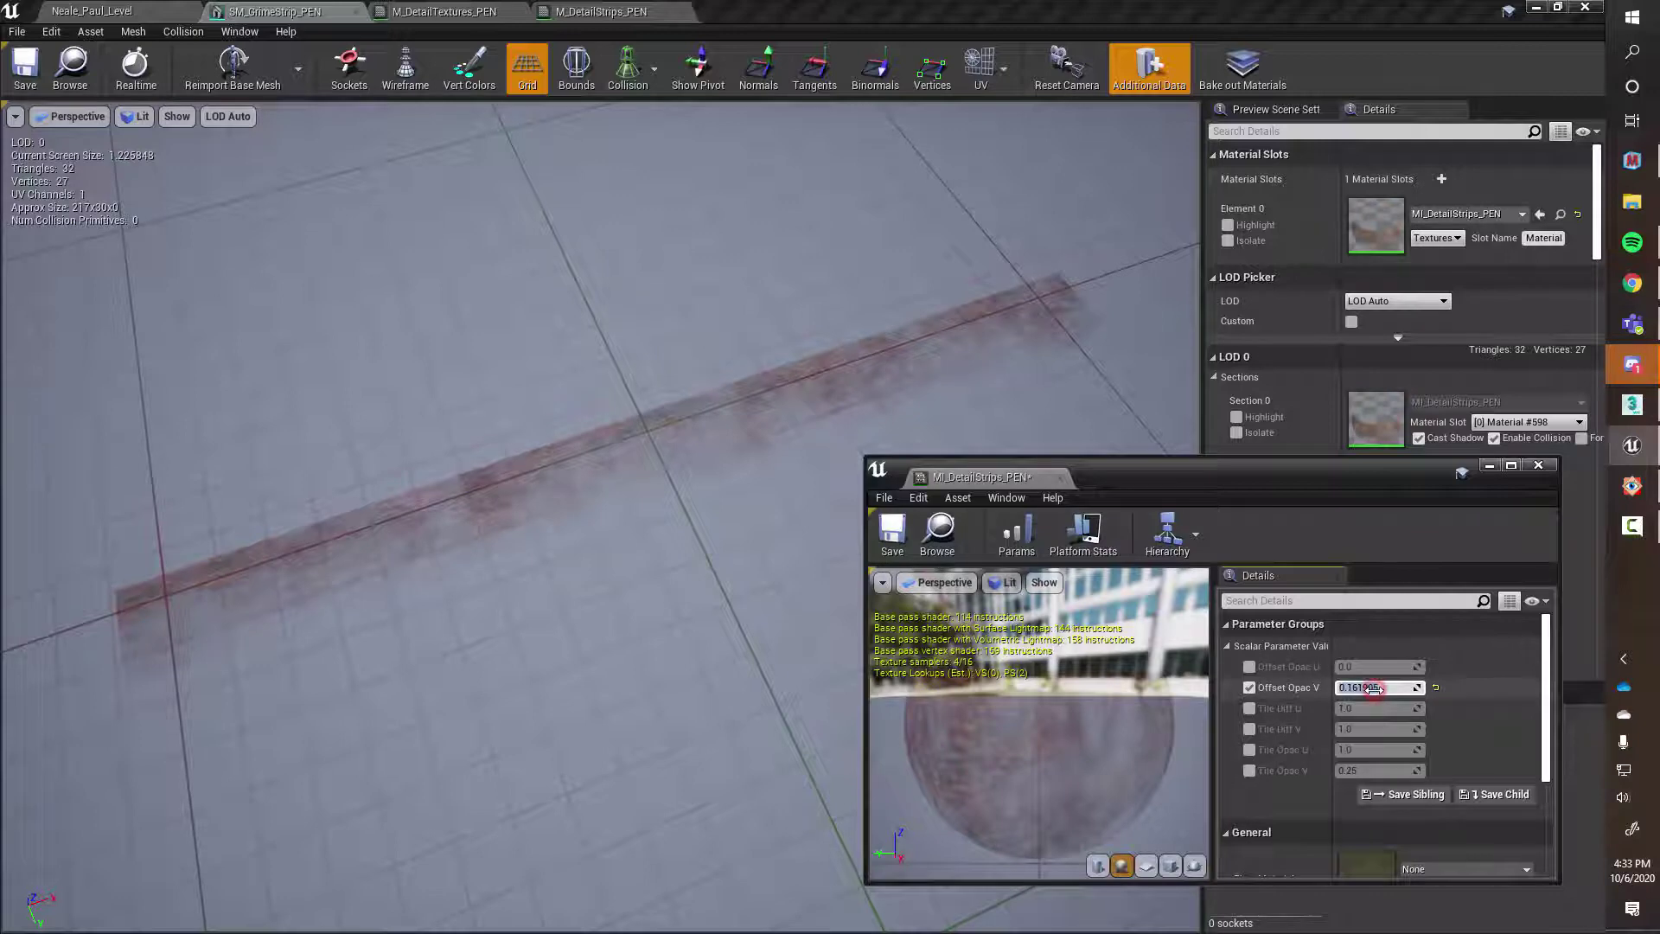
pyautogui.press('BackSpace')
pyautogui.press('Return')
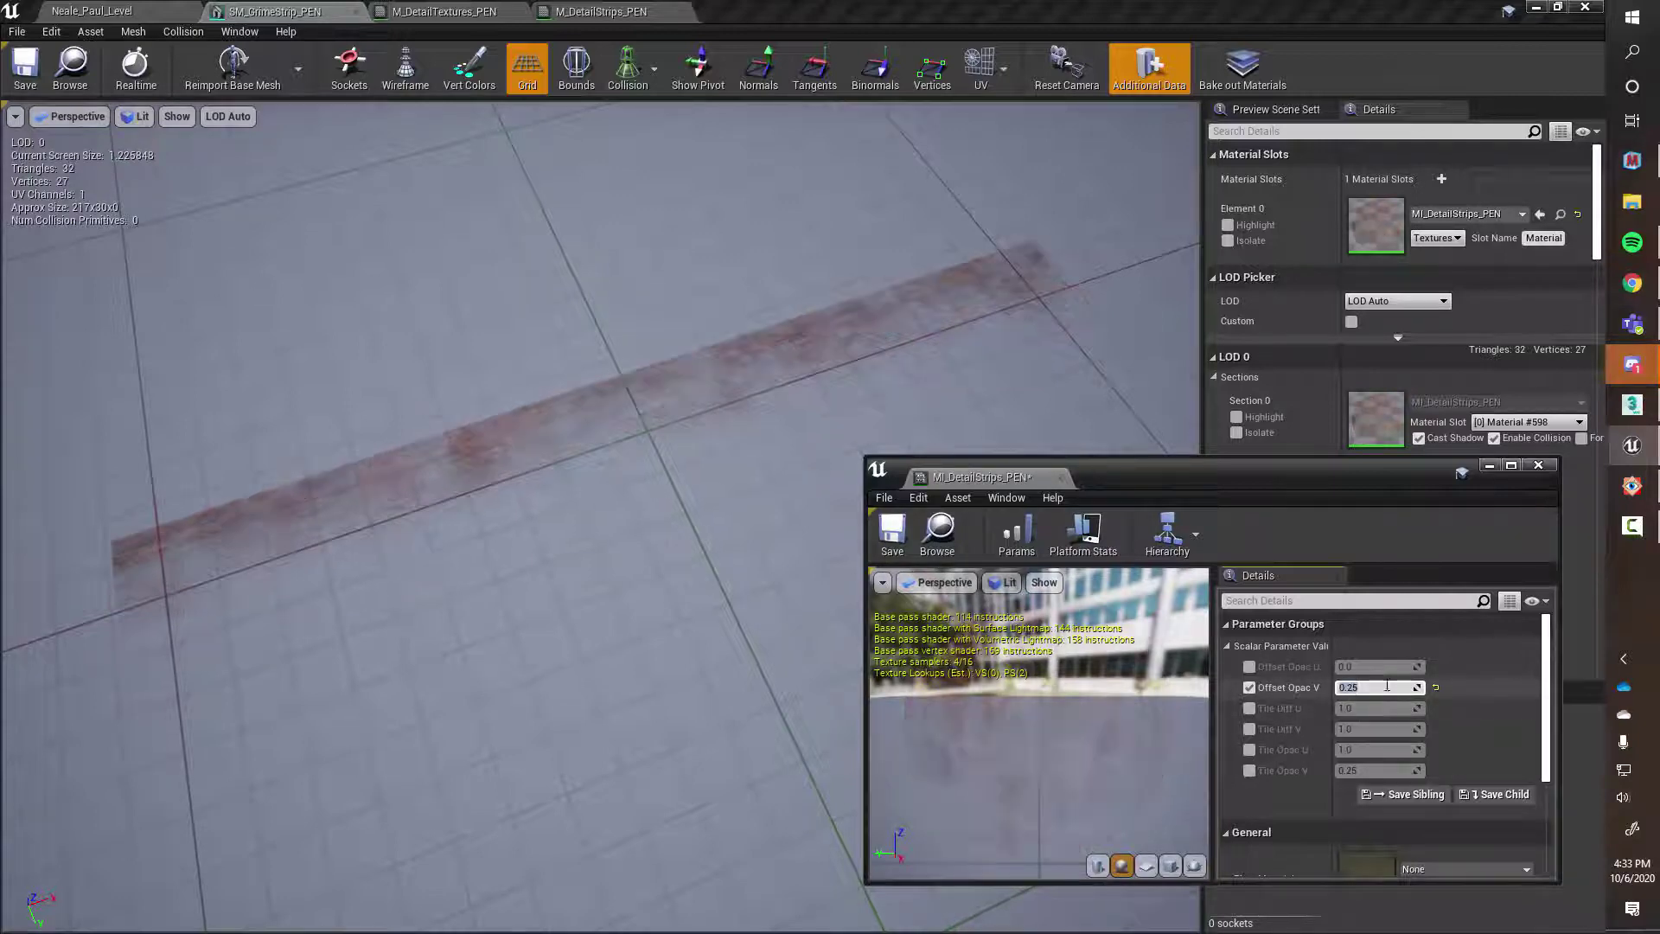
# Try an Offset Opac V value of 0.5 in the instance, and change it to 0.75
pyautogui.click(1399, 692)
pyautogui.write('.5')
pyautogui.press('Return')
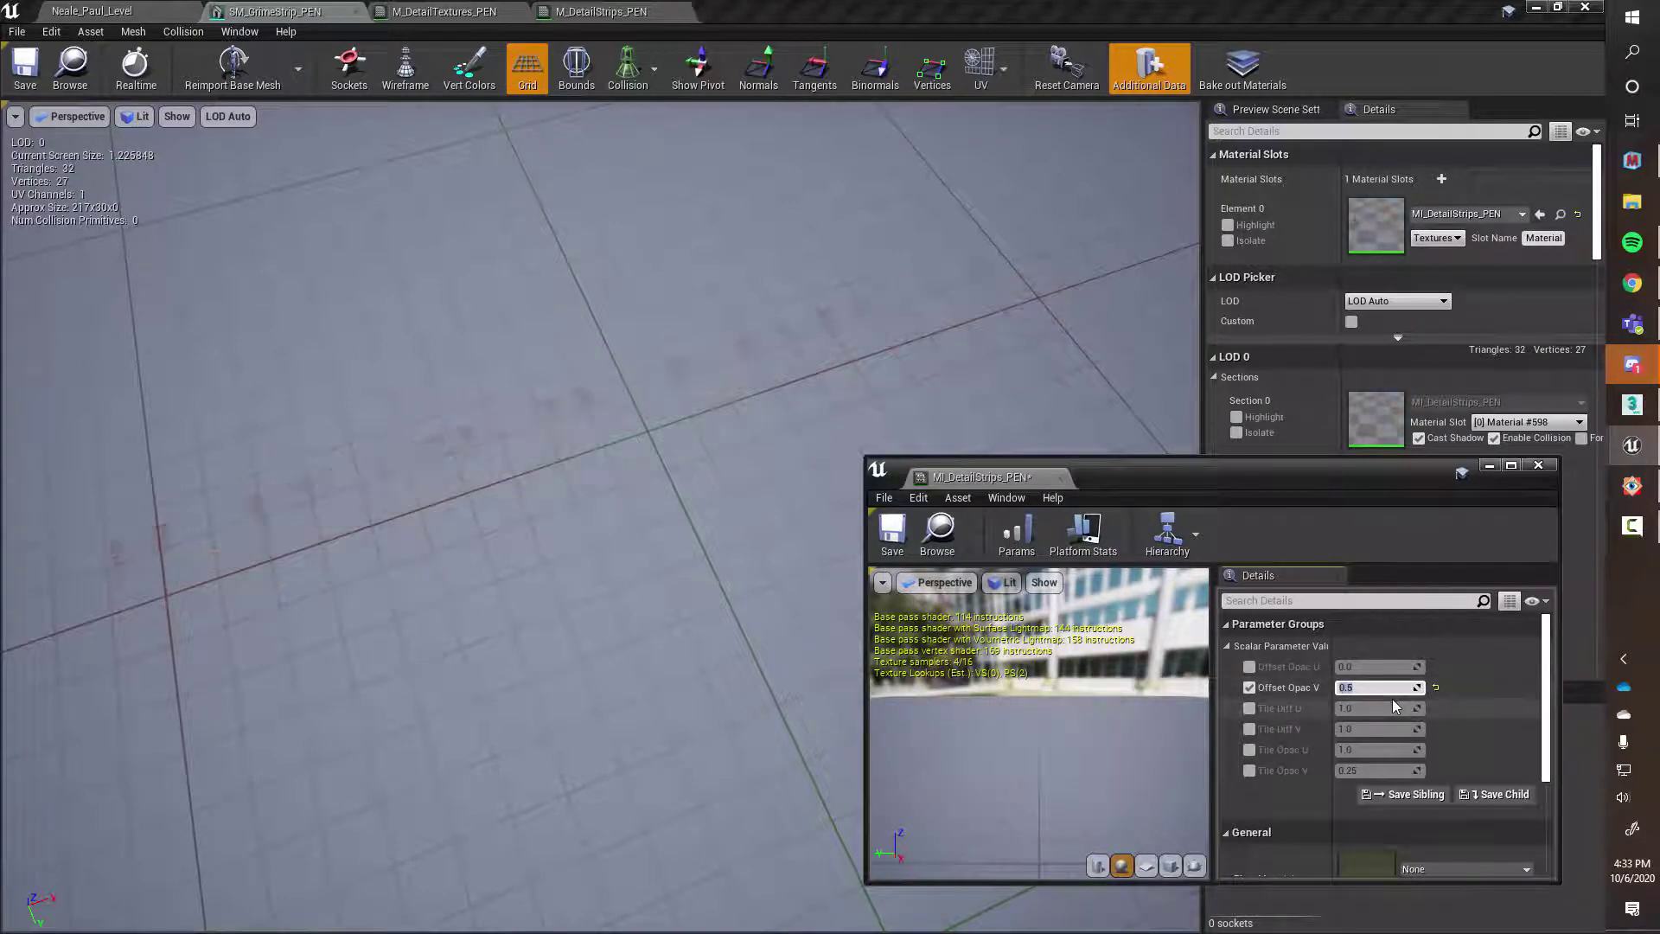
pyautogui.click(1391, 688)
pyautogui.write('.75')
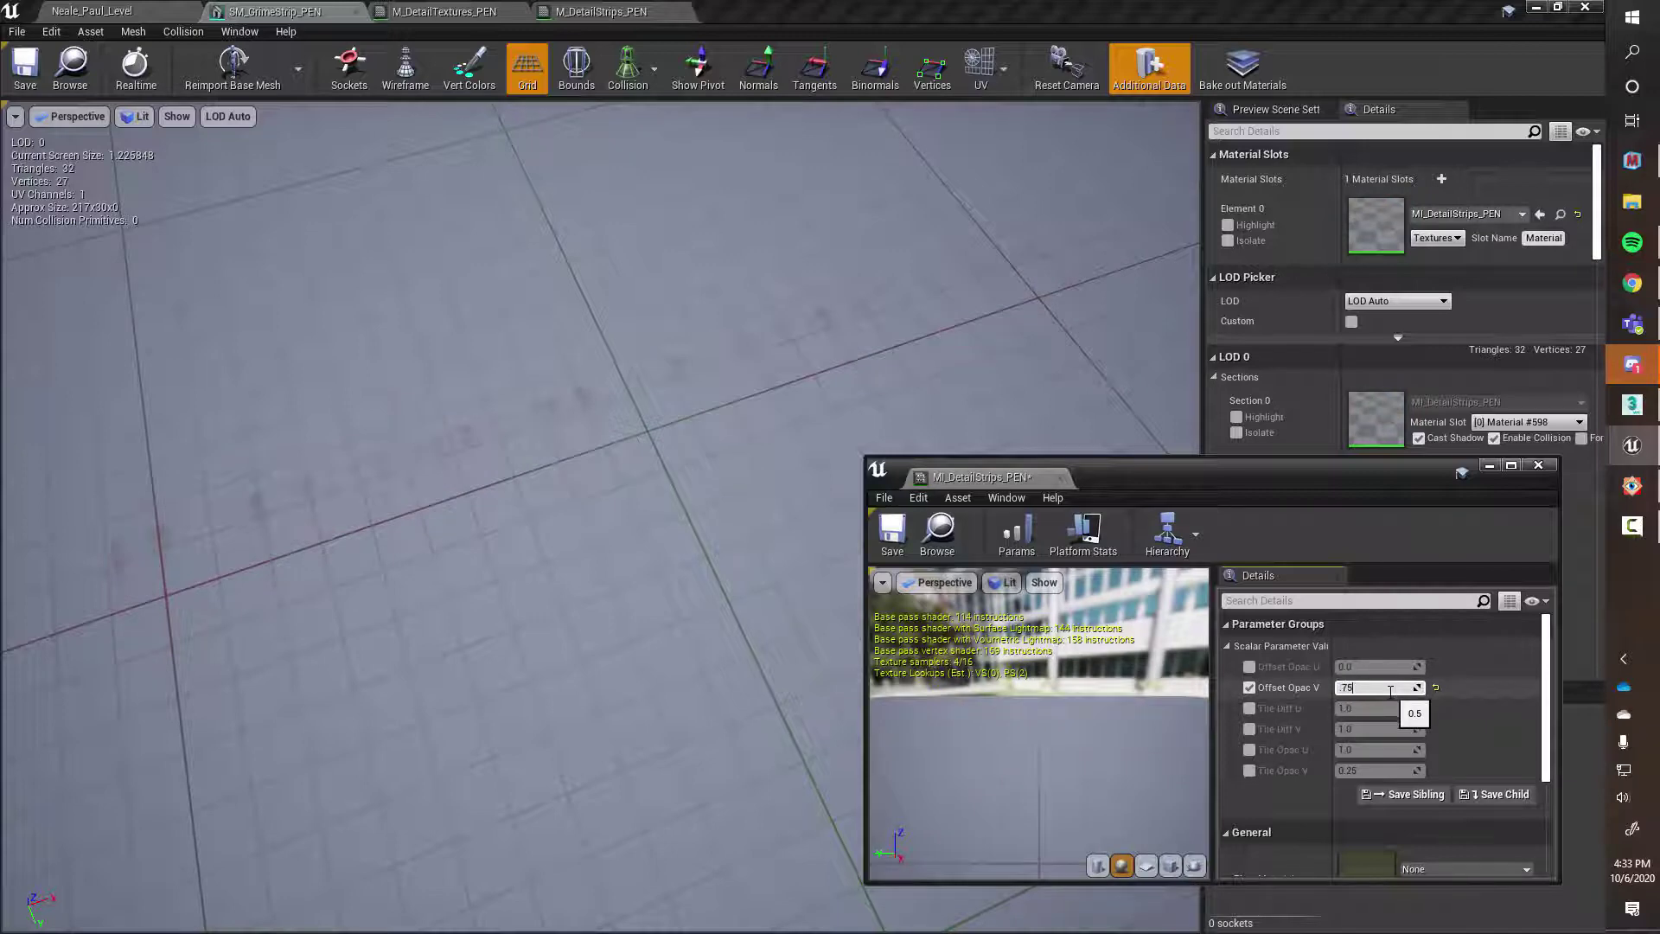
pyautogui.press('Return')
# Return the instance's Offset Opac V to 0 and turn off its override
pyautogui.click(1390, 688)
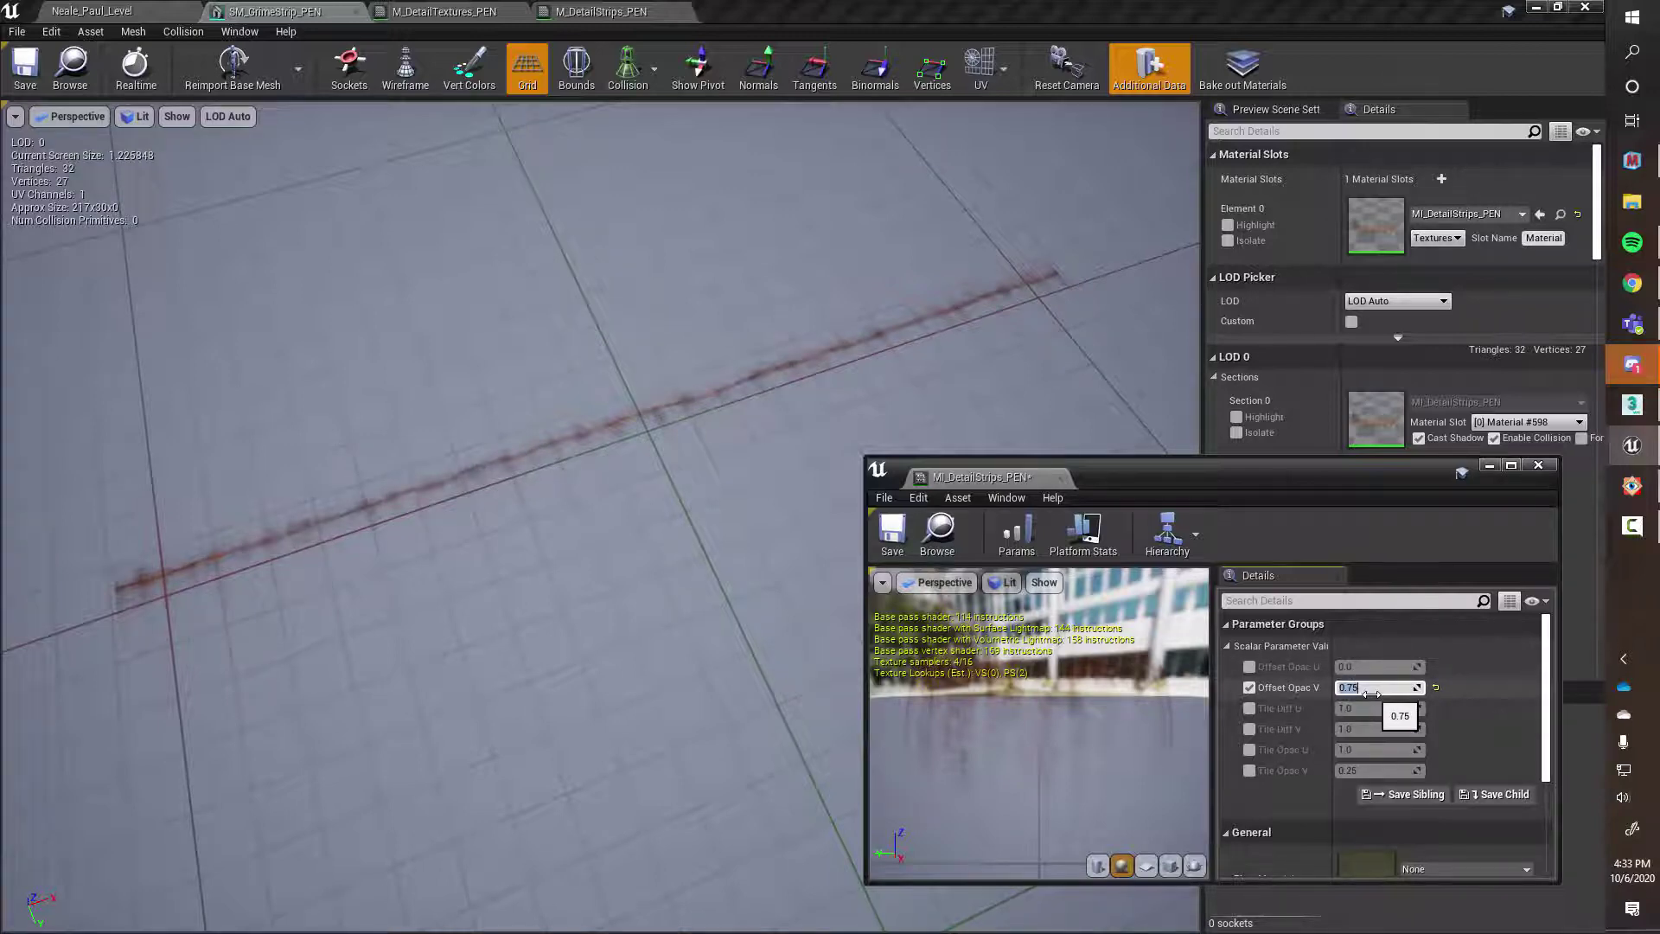
pyautogui.write('0')
pyautogui.press('Return')
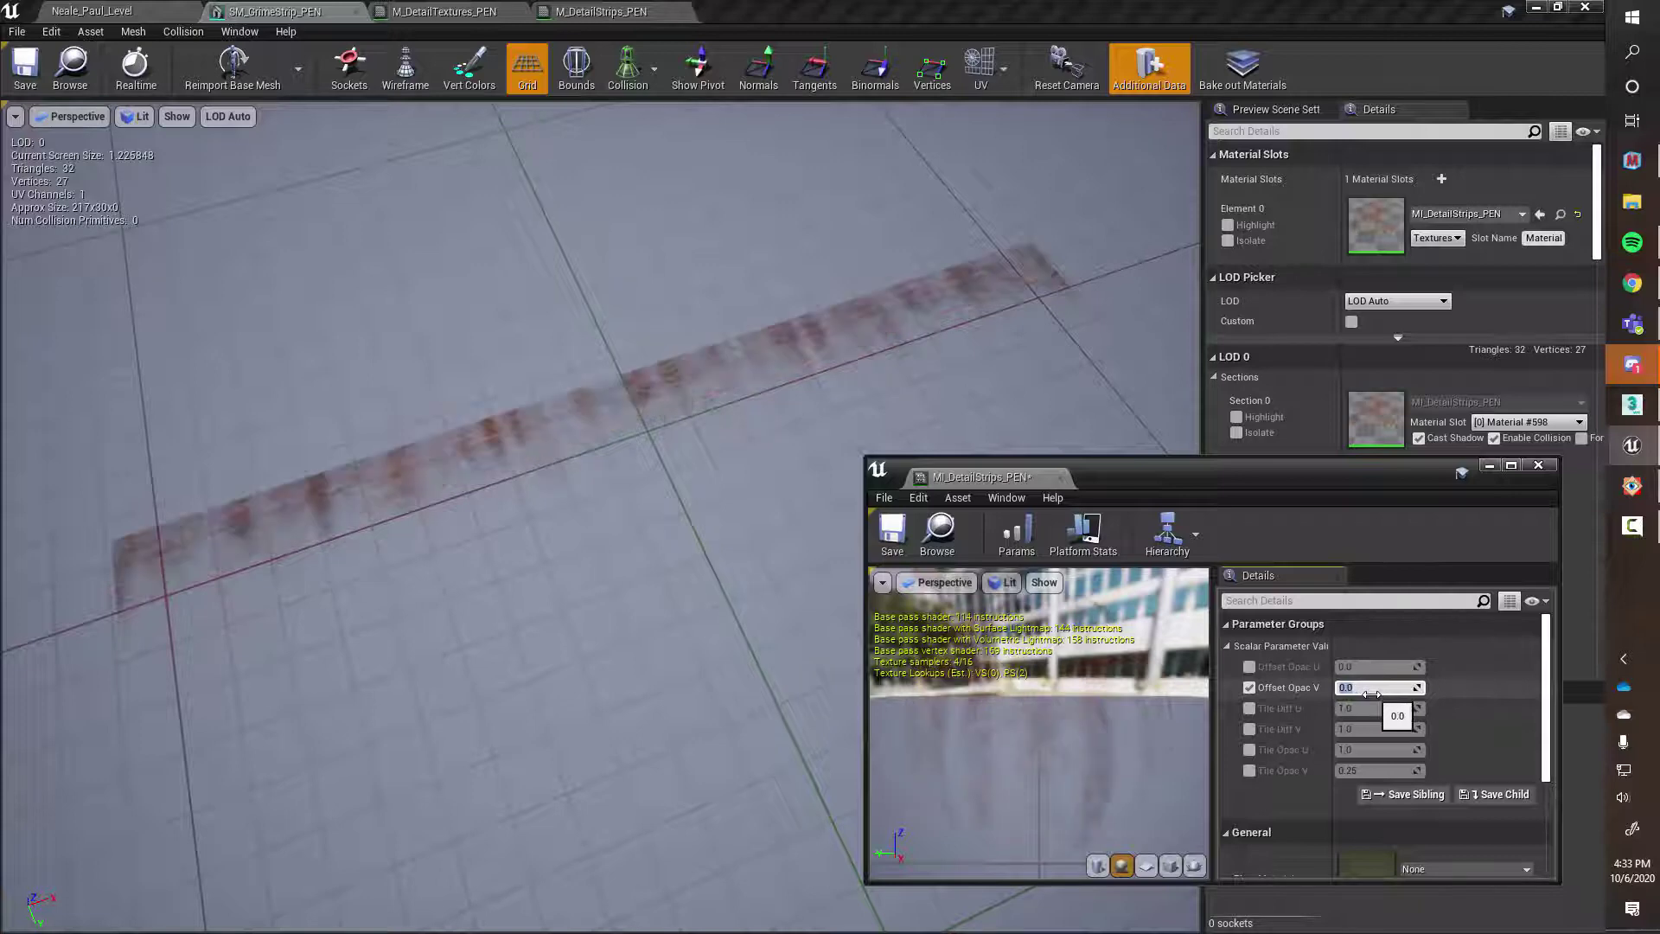
pyautogui.click(1248, 687)
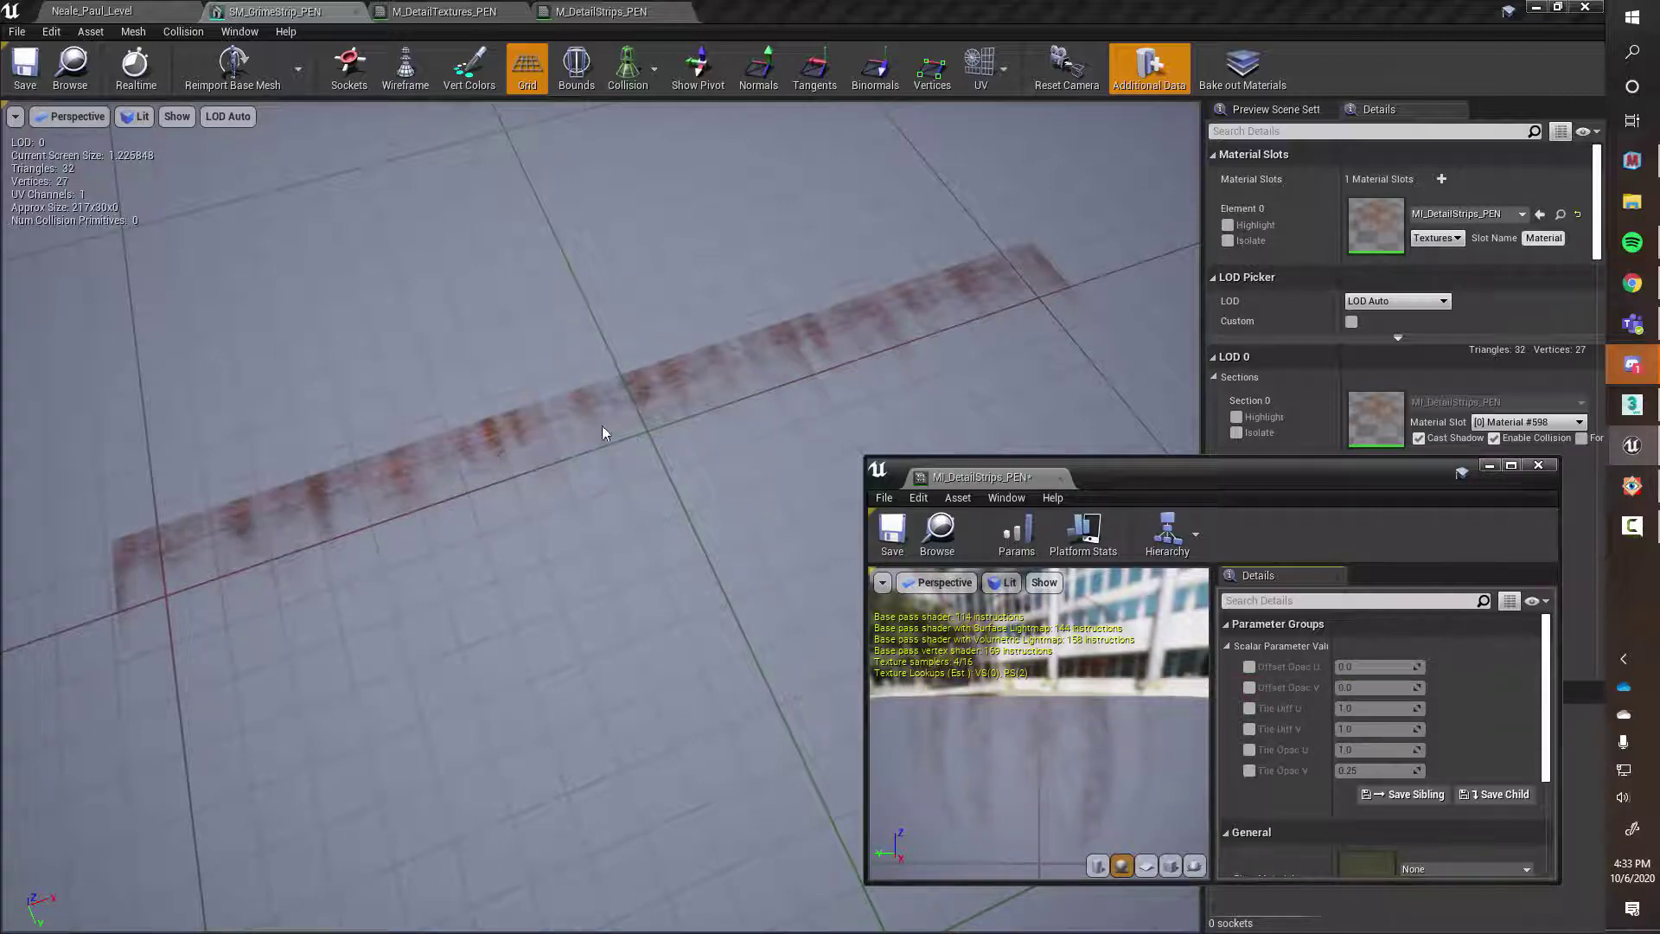
# Switch to the M_DetailStrips_PEN graph, move the instance window aside, and add a Lerp node beside the two normal-map Texture Samples
pyautogui.click(601, 12)
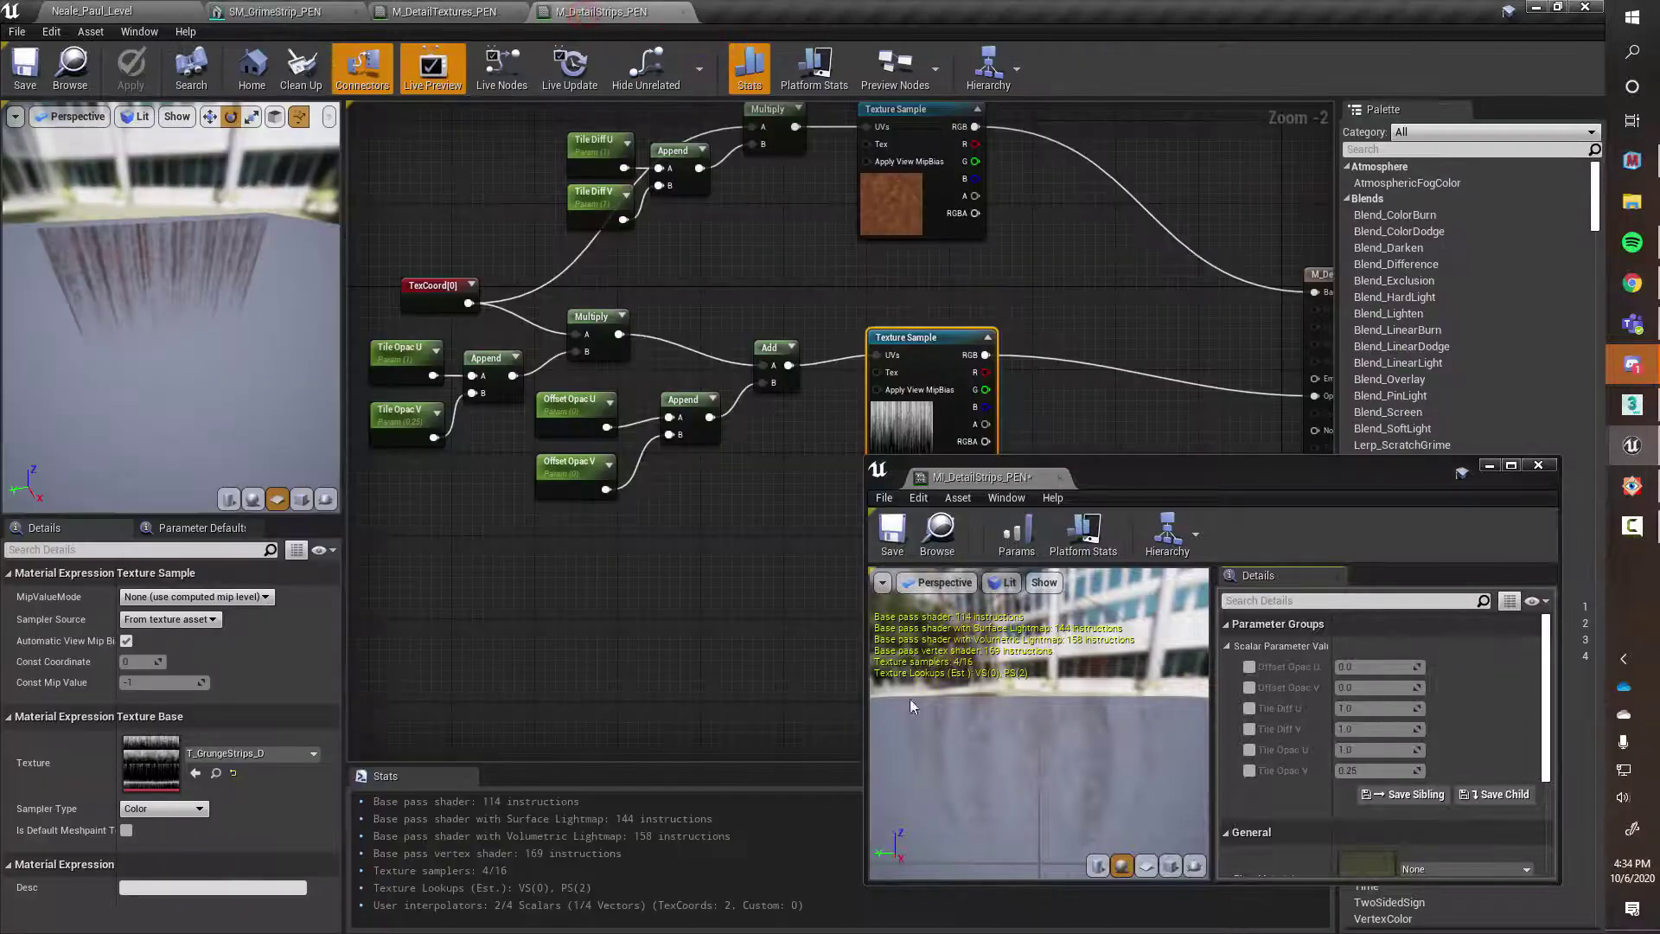
pyautogui.moveTo(1203, 472); pyautogui.dragTo(1659, 657)
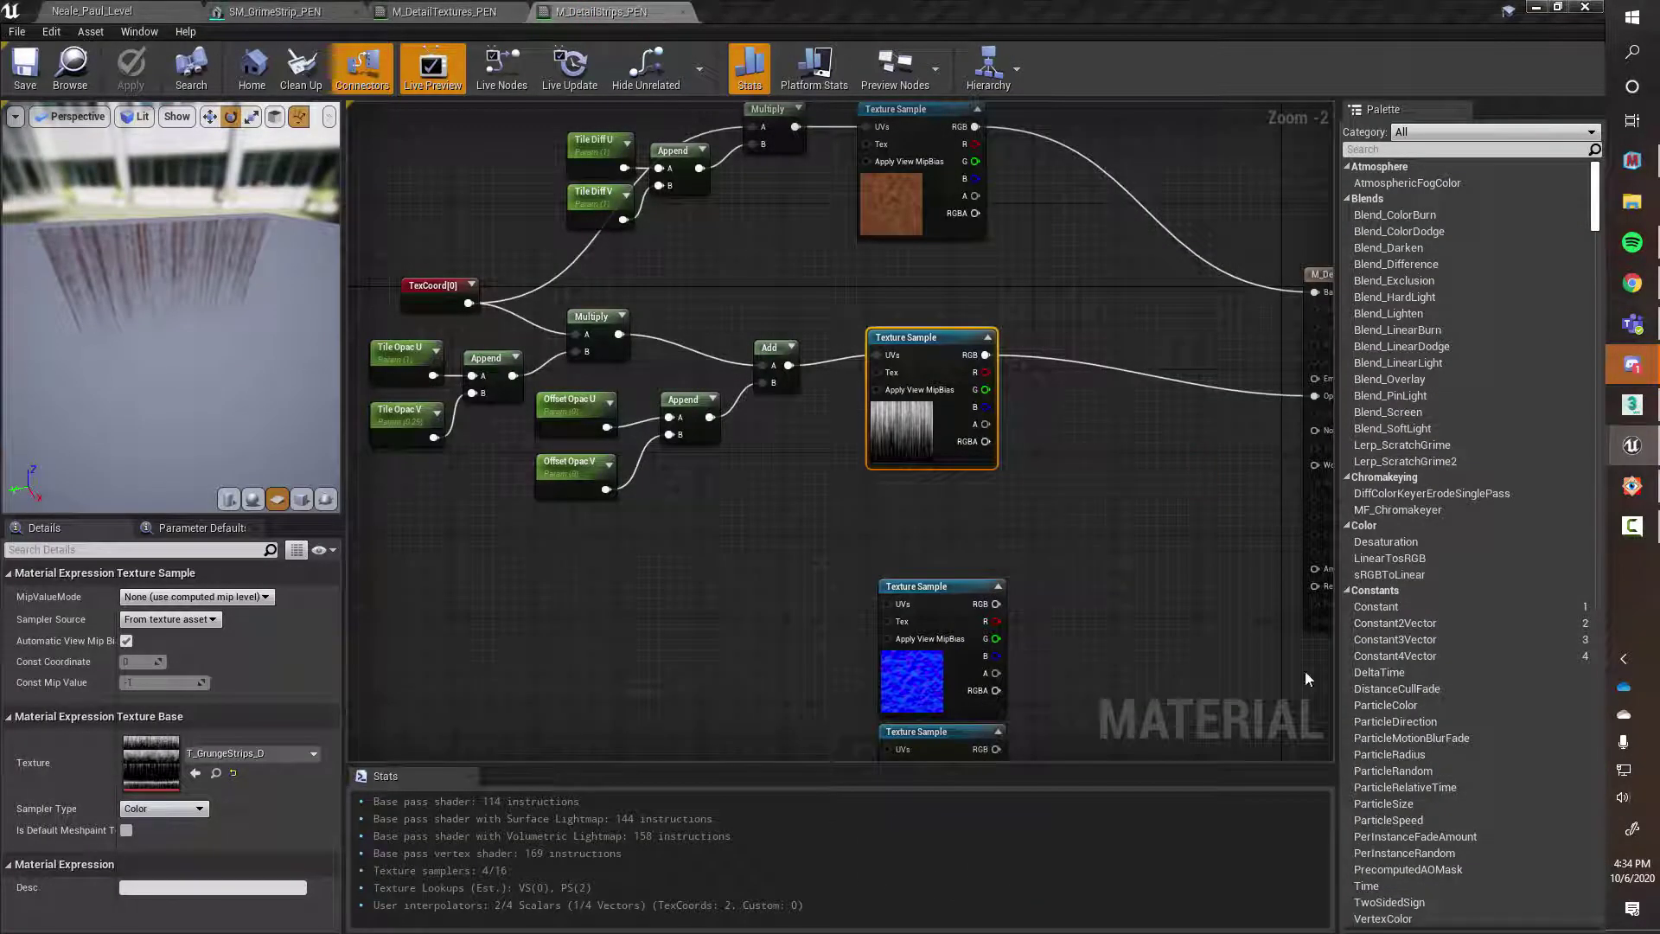
pyautogui.moveTo(1136, 623); pyautogui.dragTo(903, 482, button='right')
pyautogui.moveTo(622, 416); pyautogui.dragTo(707, 593)
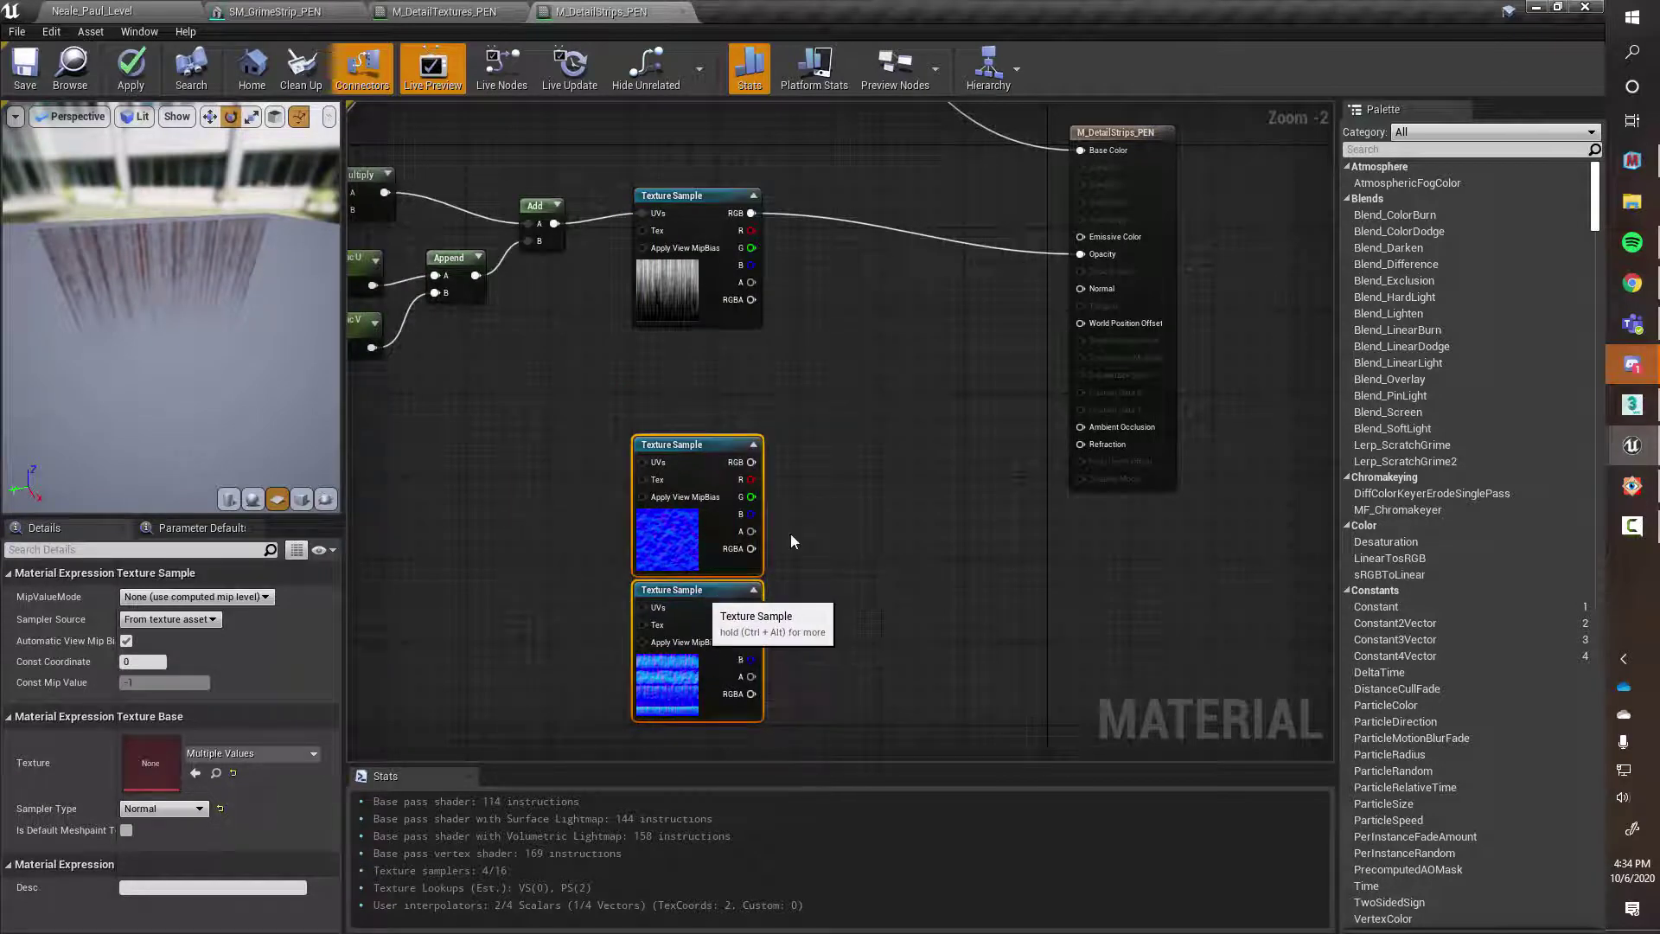
pyautogui.moveTo(821, 445); pyautogui.dragTo(825, 480, button='right')
pyautogui.rightClick(873, 527)
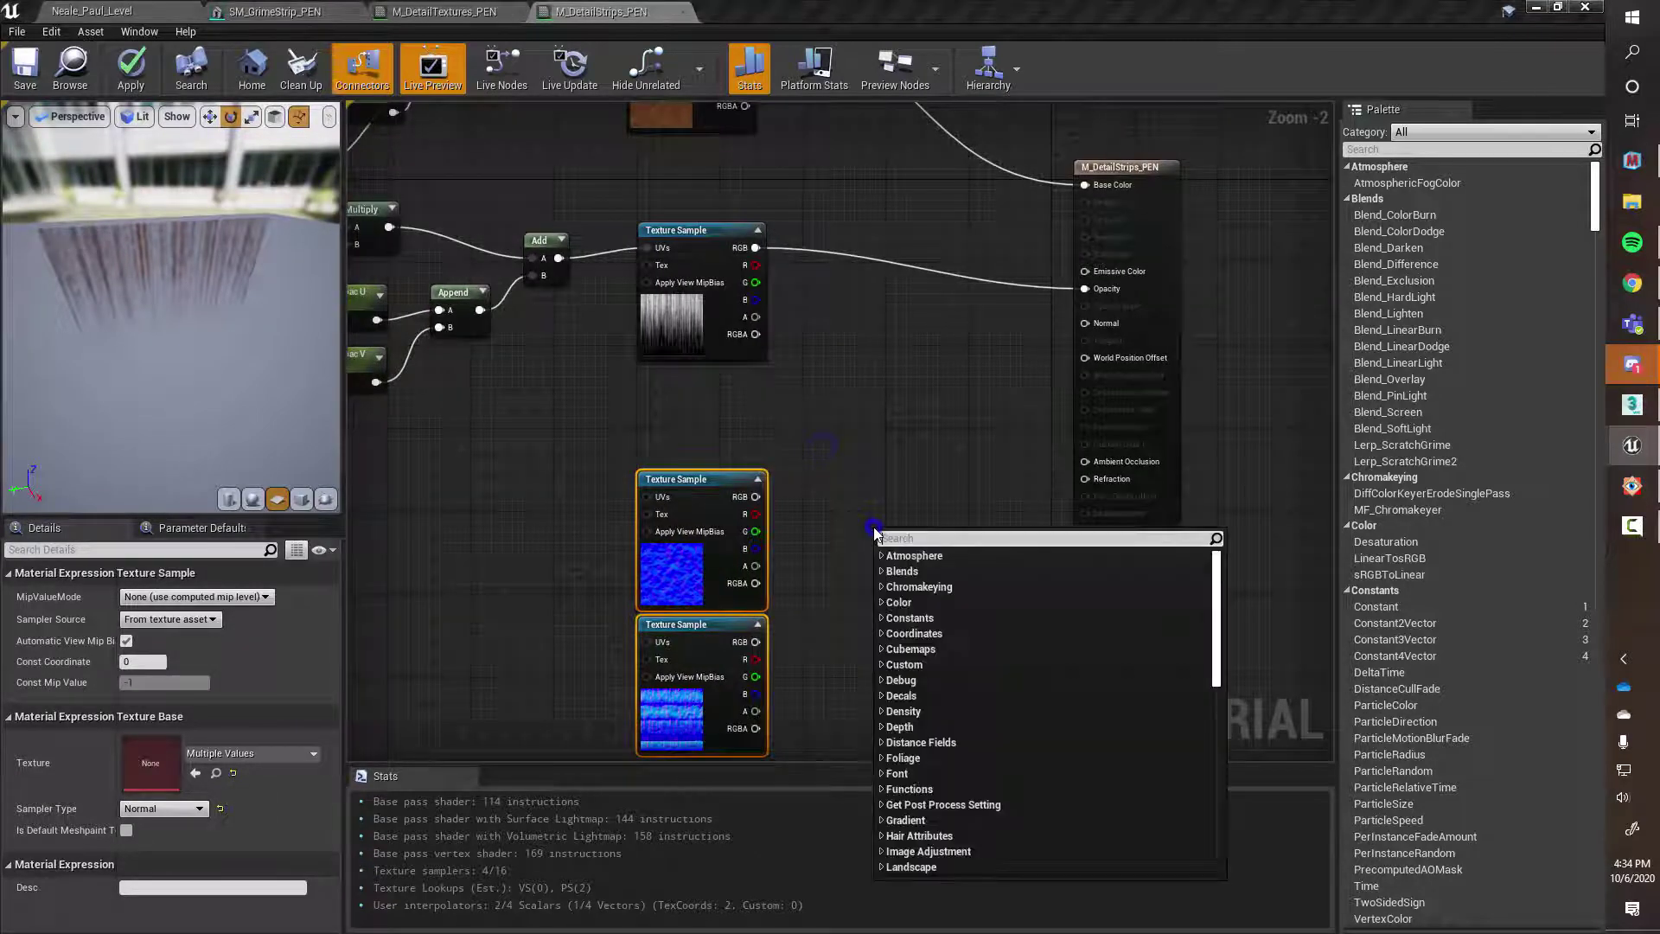
pyautogui.write('lerp')
pyautogui.press('Return')
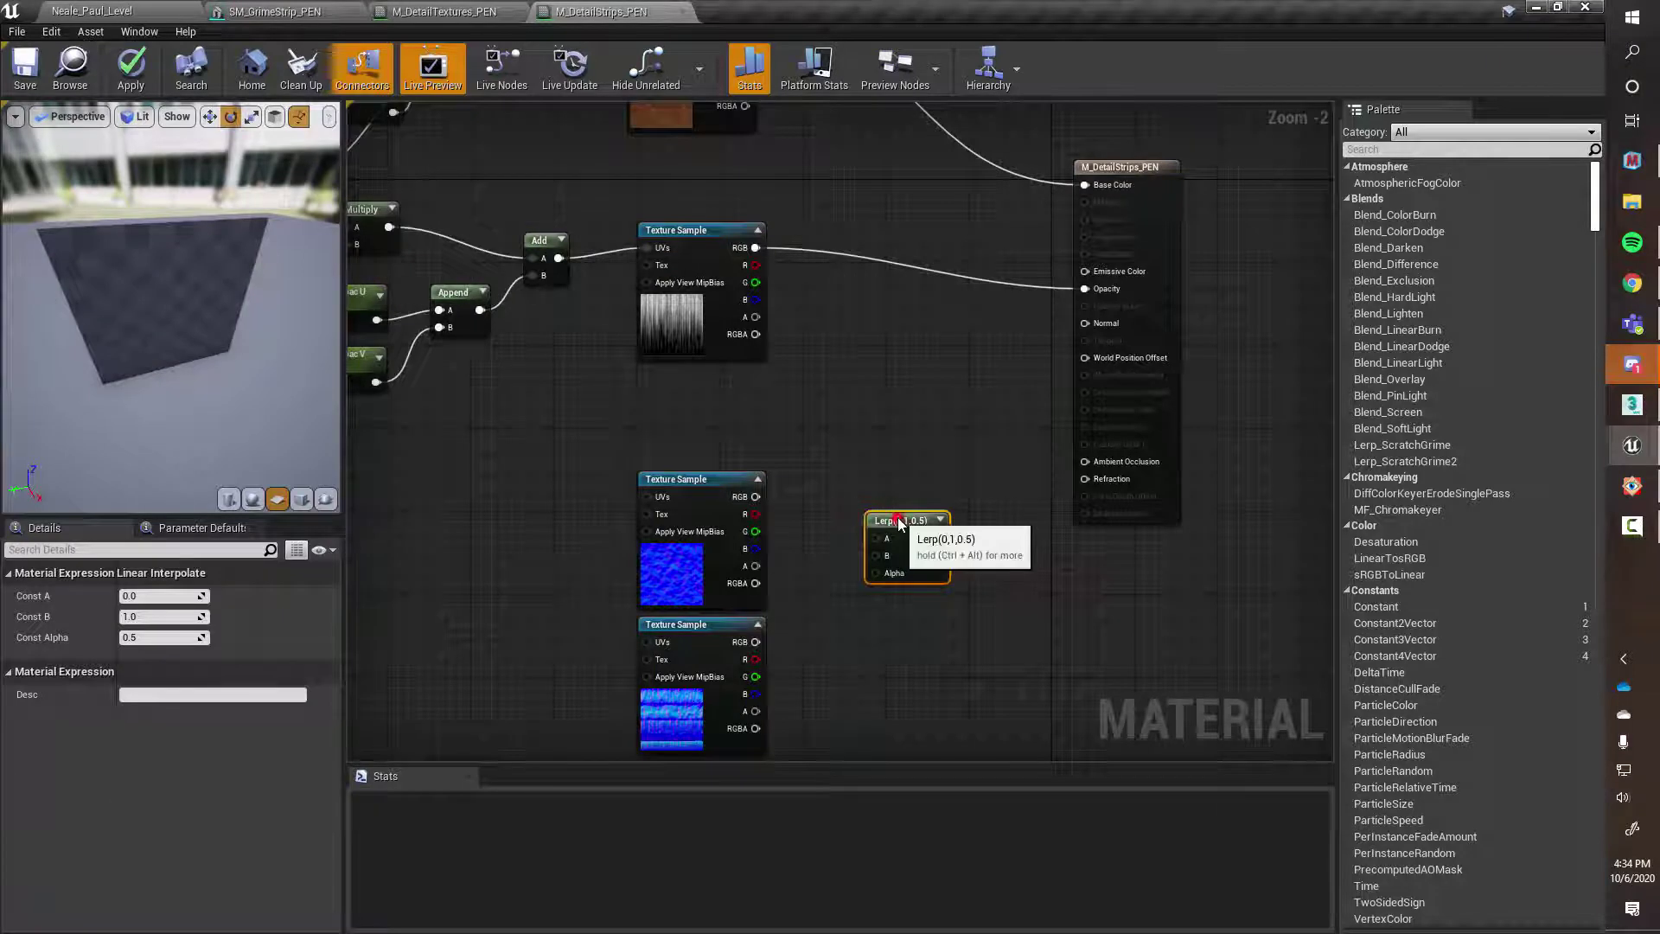
# Connect the two normal-map textures' RGB outputs to Lerp inputs A and B, and the grunge strips opacity texture's RGB to Alpha
pyautogui.moveTo(774, 492); pyautogui.dragTo(766, 463, button='right')
pyautogui.moveTo(748, 467); pyautogui.dragTo(749, 612)
pyautogui.moveTo(889, 497); pyautogui.dragTo(889, 487)
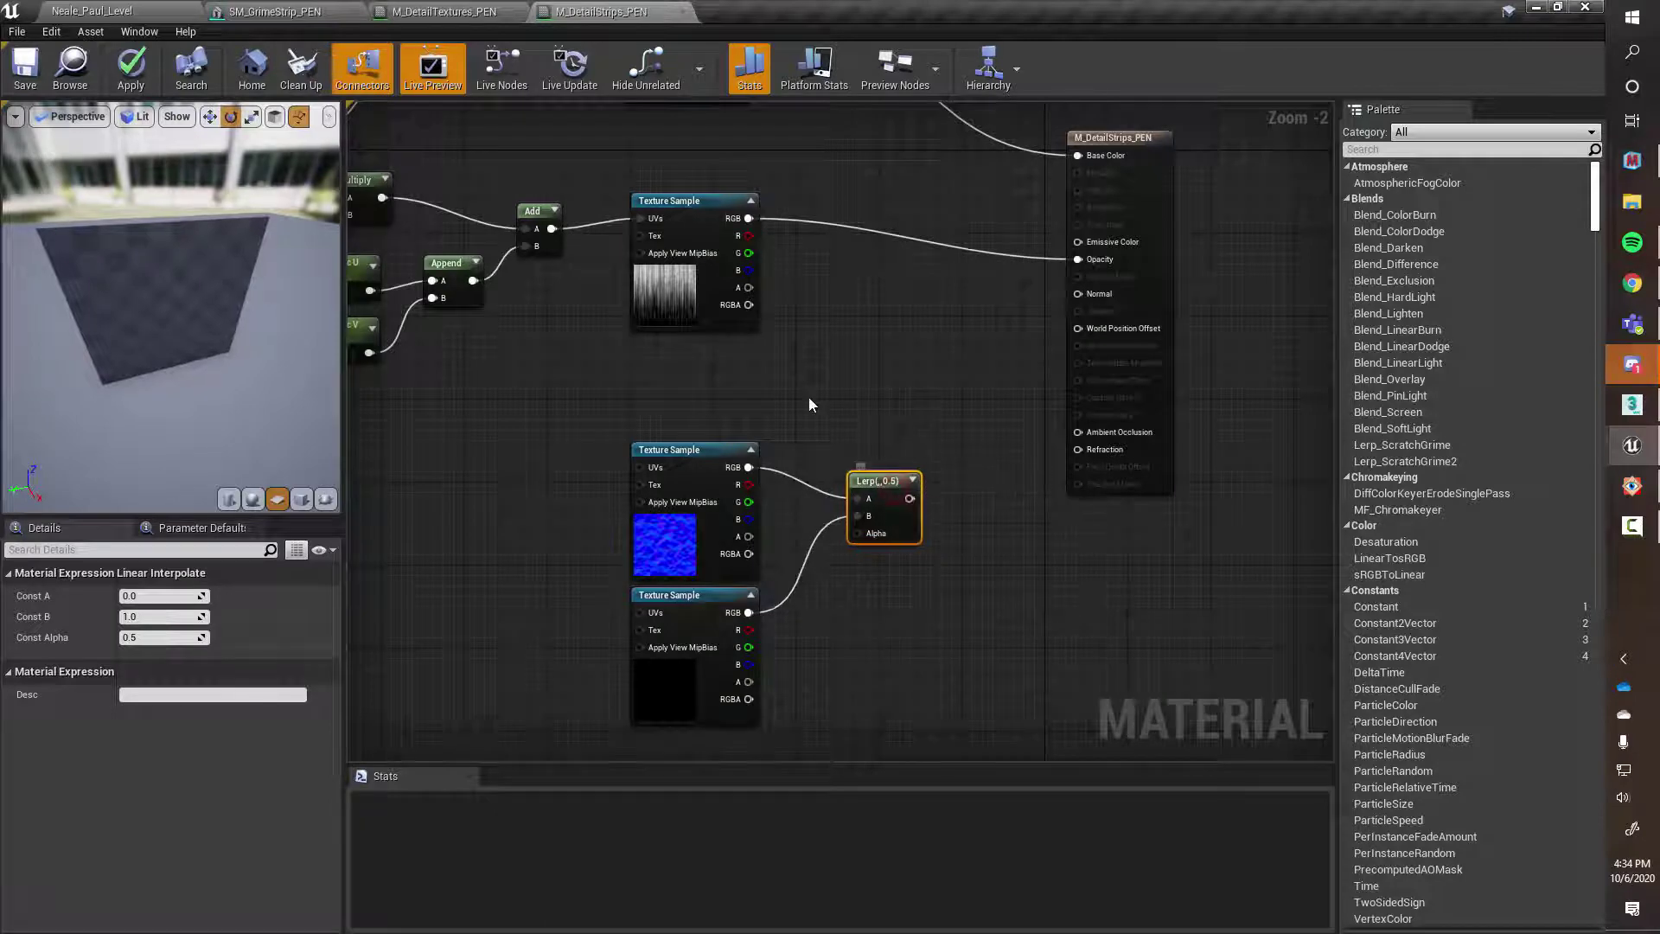
pyautogui.moveTo(813, 402); pyautogui.dragTo(778, 370, button='right')
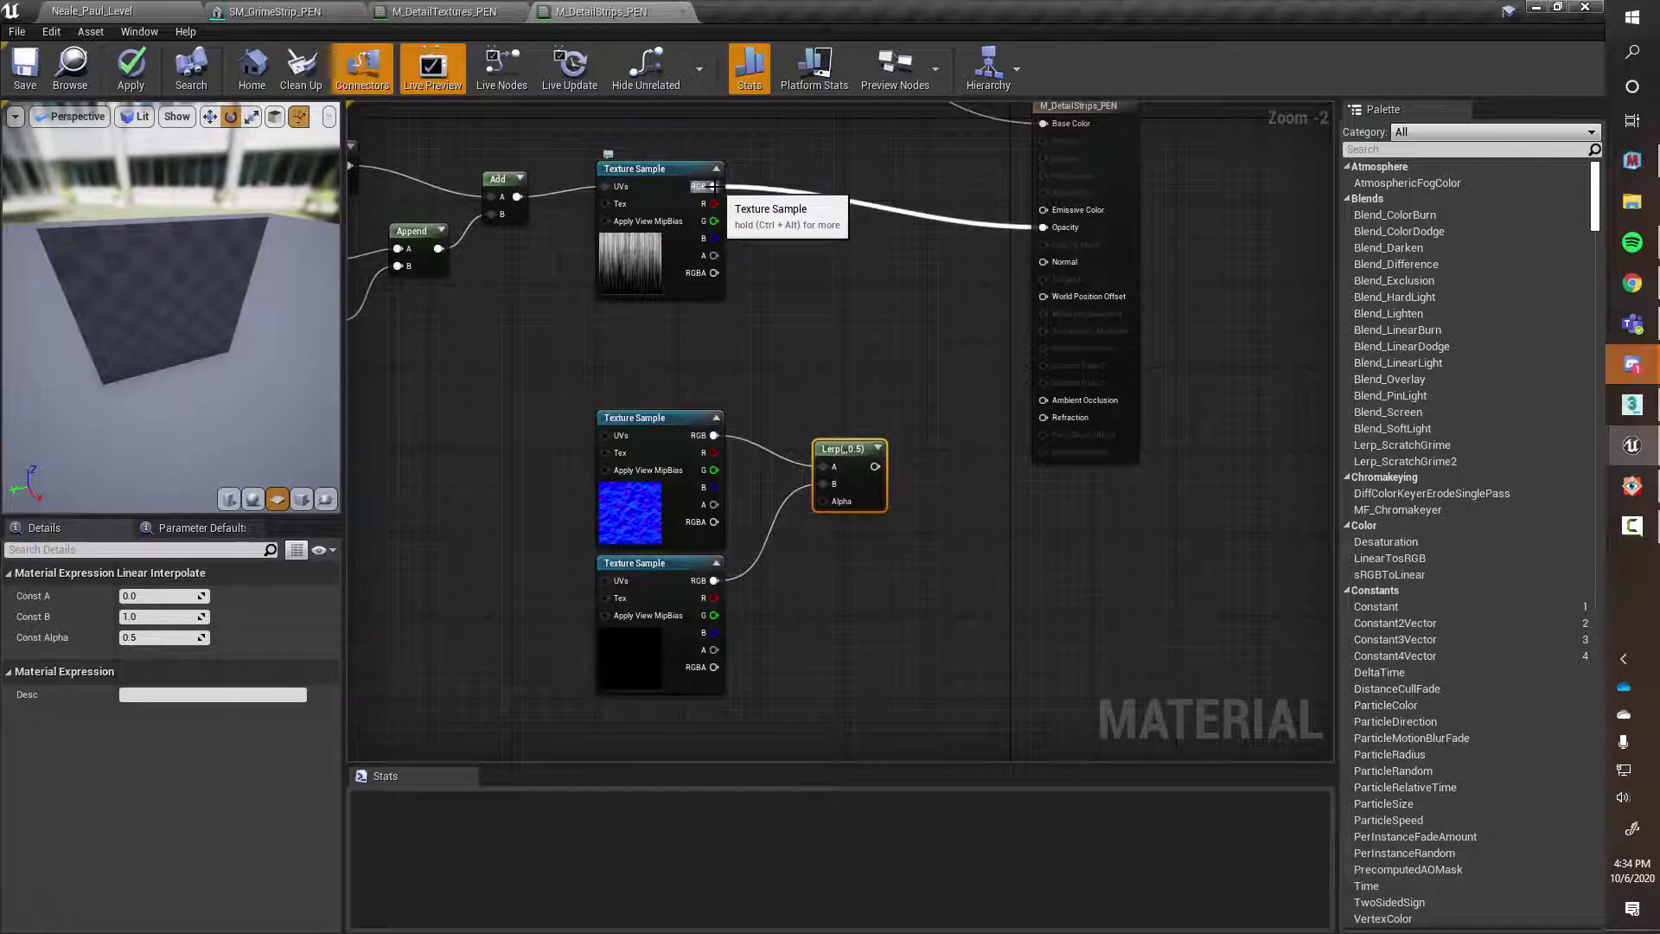
pyautogui.moveTo(712, 186); pyautogui.dragTo(824, 500)
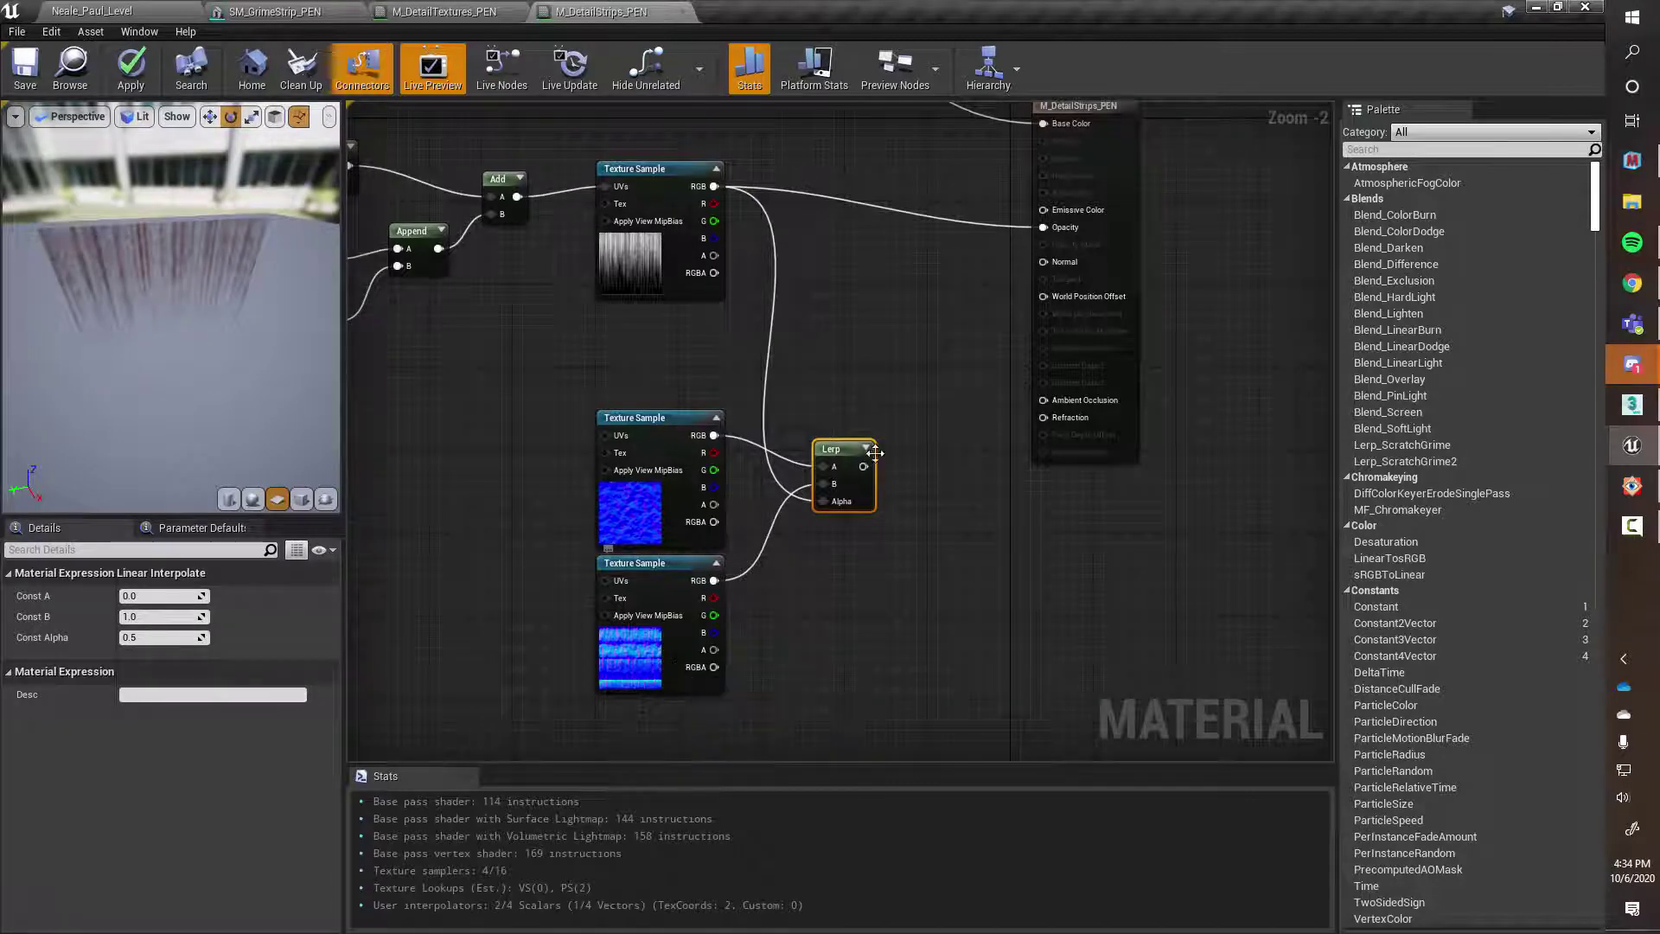
# Connect the Lerp output to the material's Normal input and apply the material changes
pyautogui.moveTo(945, 445); pyautogui.dragTo(847, 476, button='right')
pyautogui.moveTo(763, 501); pyautogui.dragTo(943, 297)
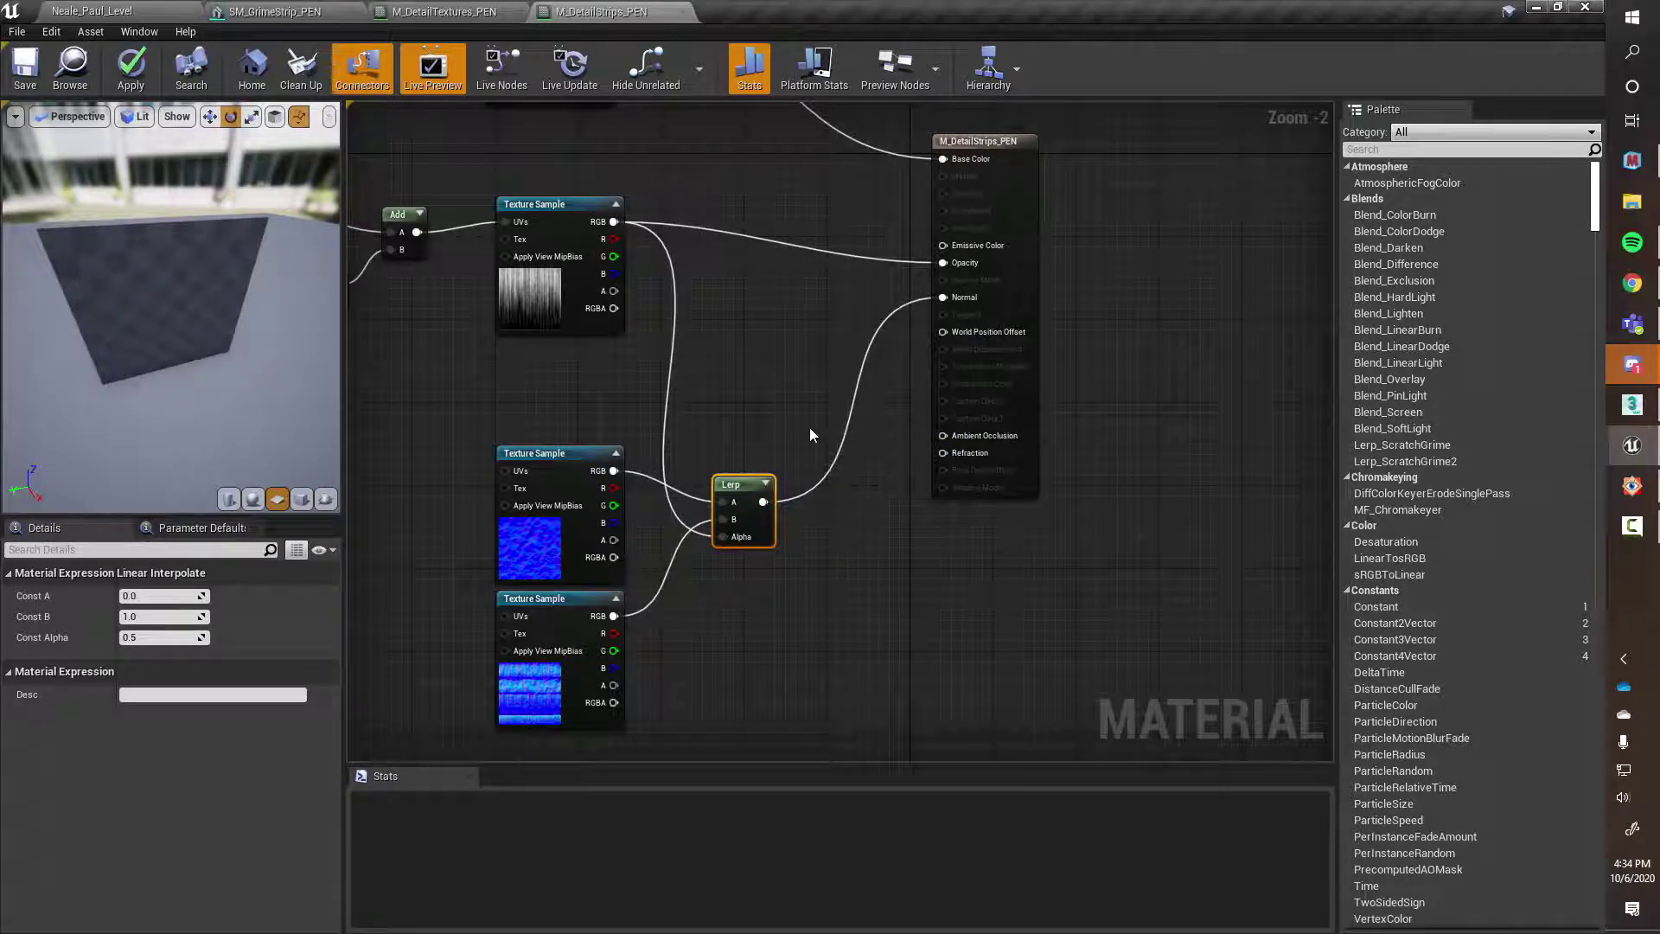
pyautogui.moveTo(837, 576); pyautogui.dragTo(935, 586, button='right')
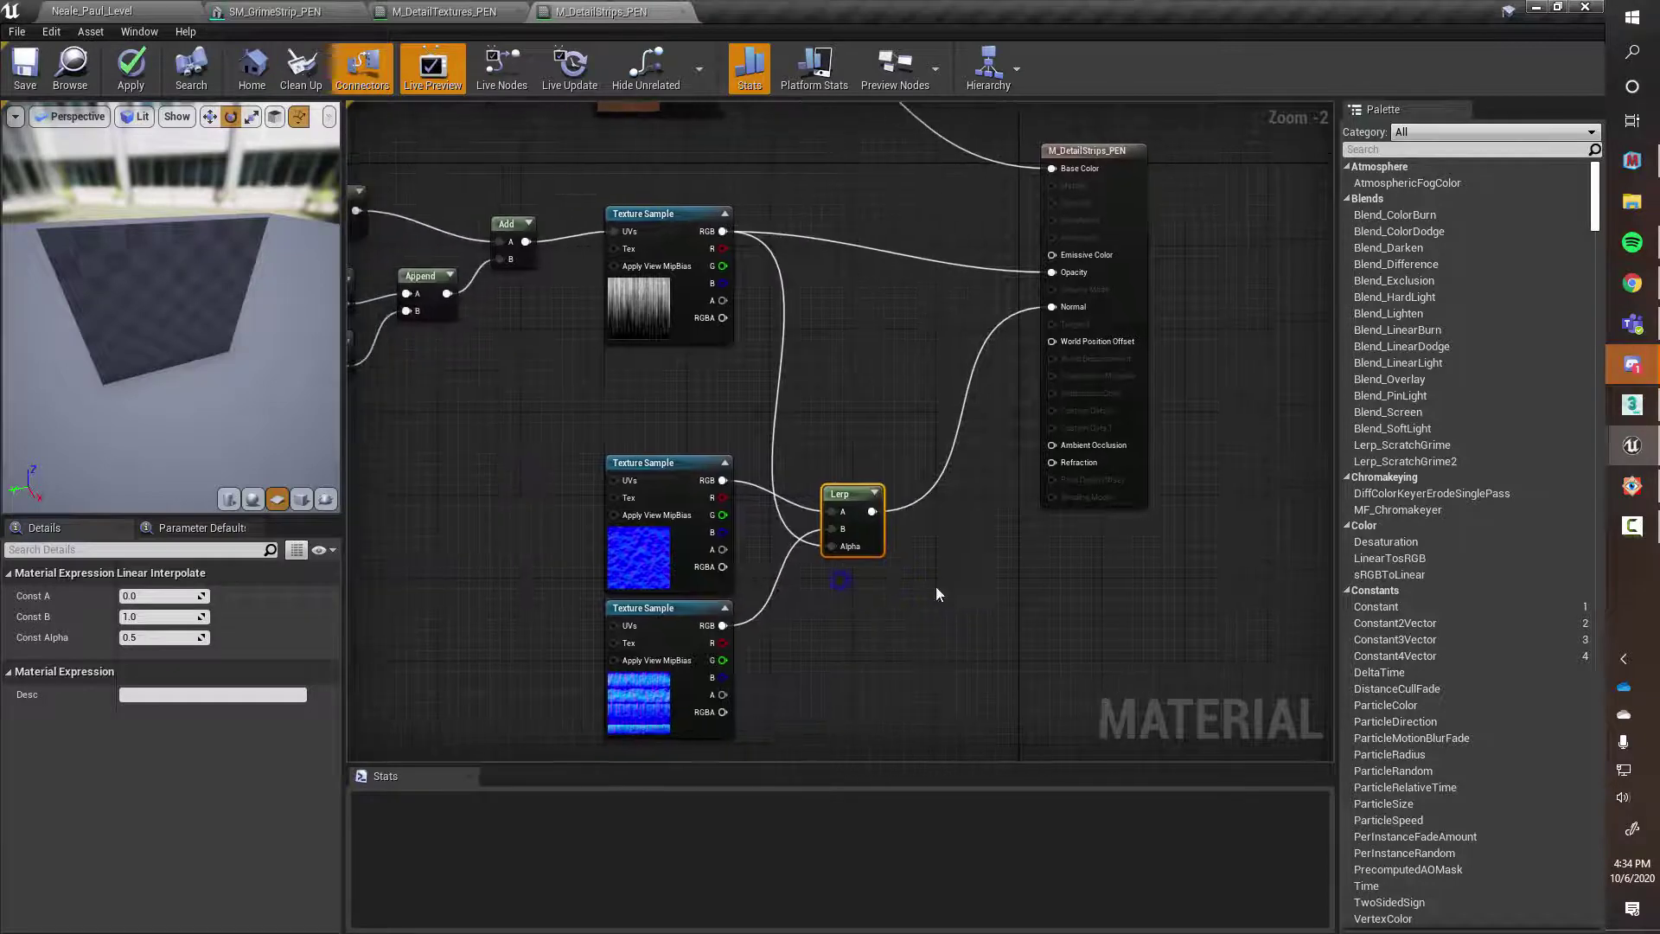
pyautogui.click(134, 91)
pyautogui.click(134, 91)
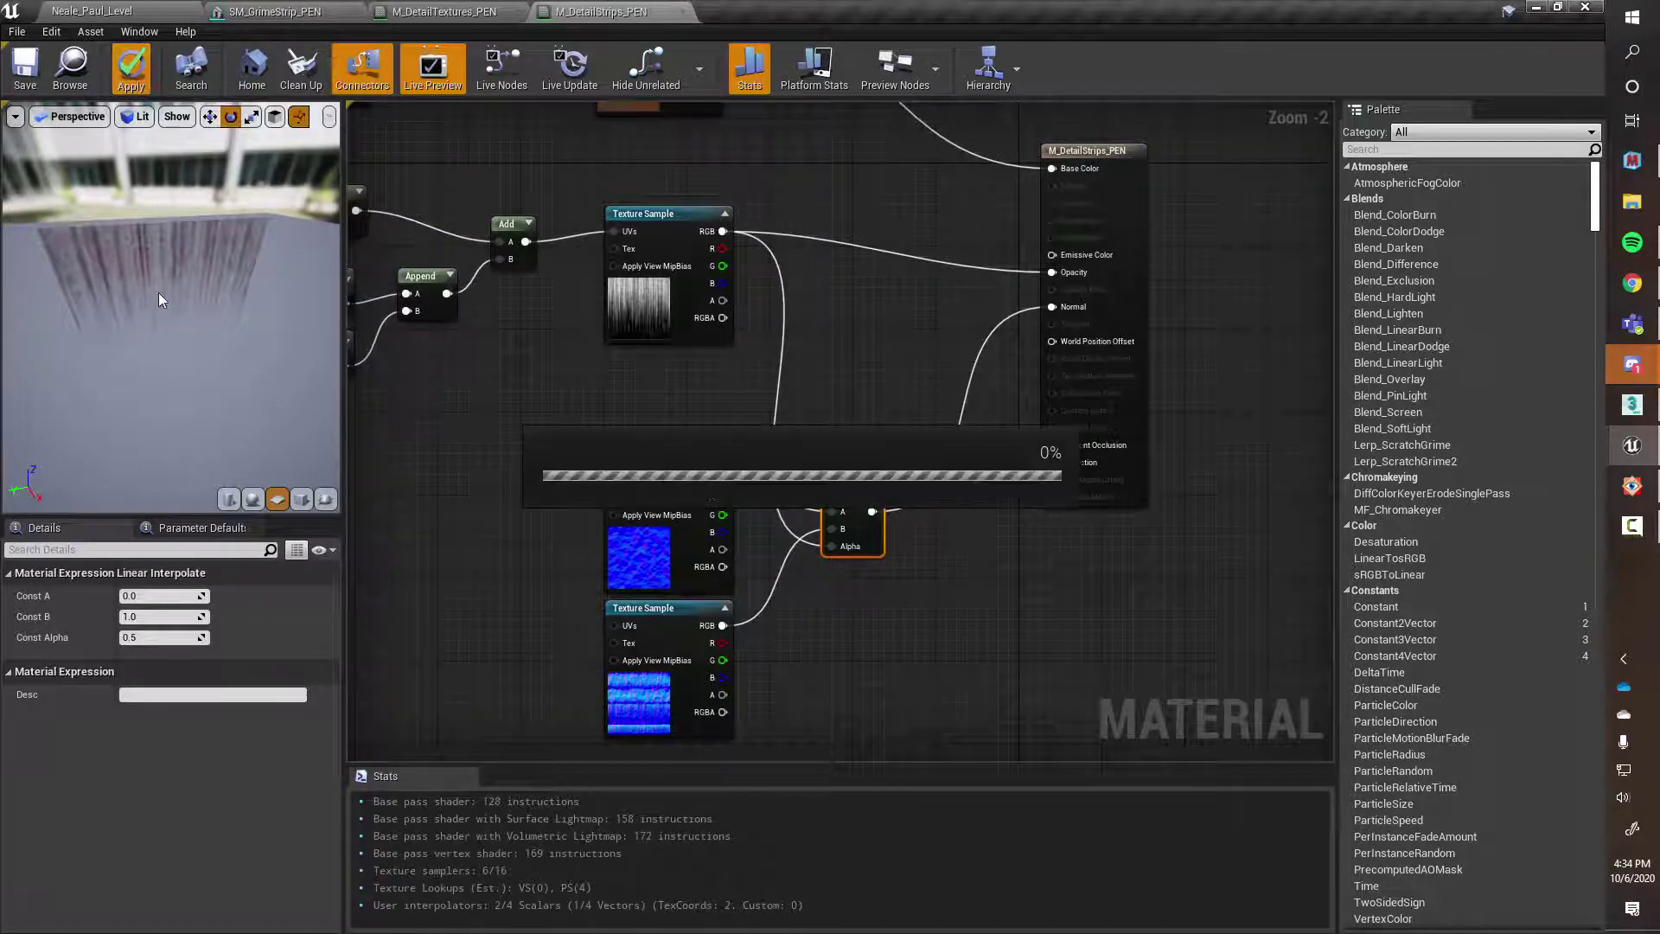
# Switch to Neale_Paul_Level and delete the selected SM_GrimeStrip_PEN actor from the bridge girder
pyautogui.click(131, 13)
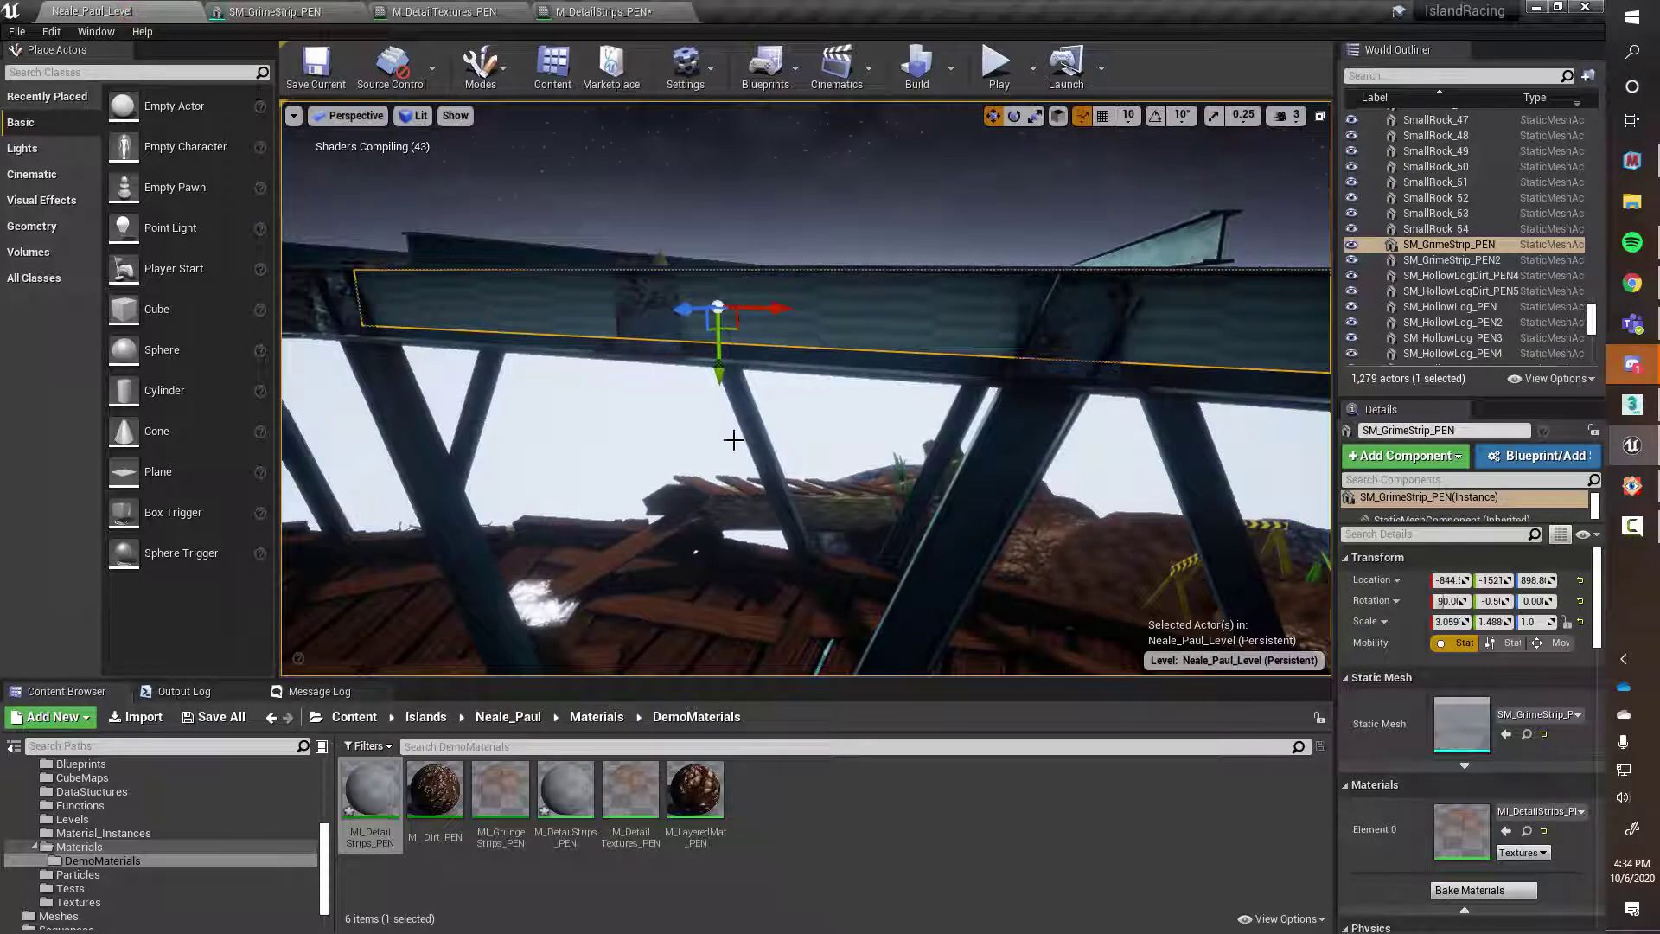
pyautogui.moveTo(879, 417); pyautogui.dragTo(877, 312, button='right')
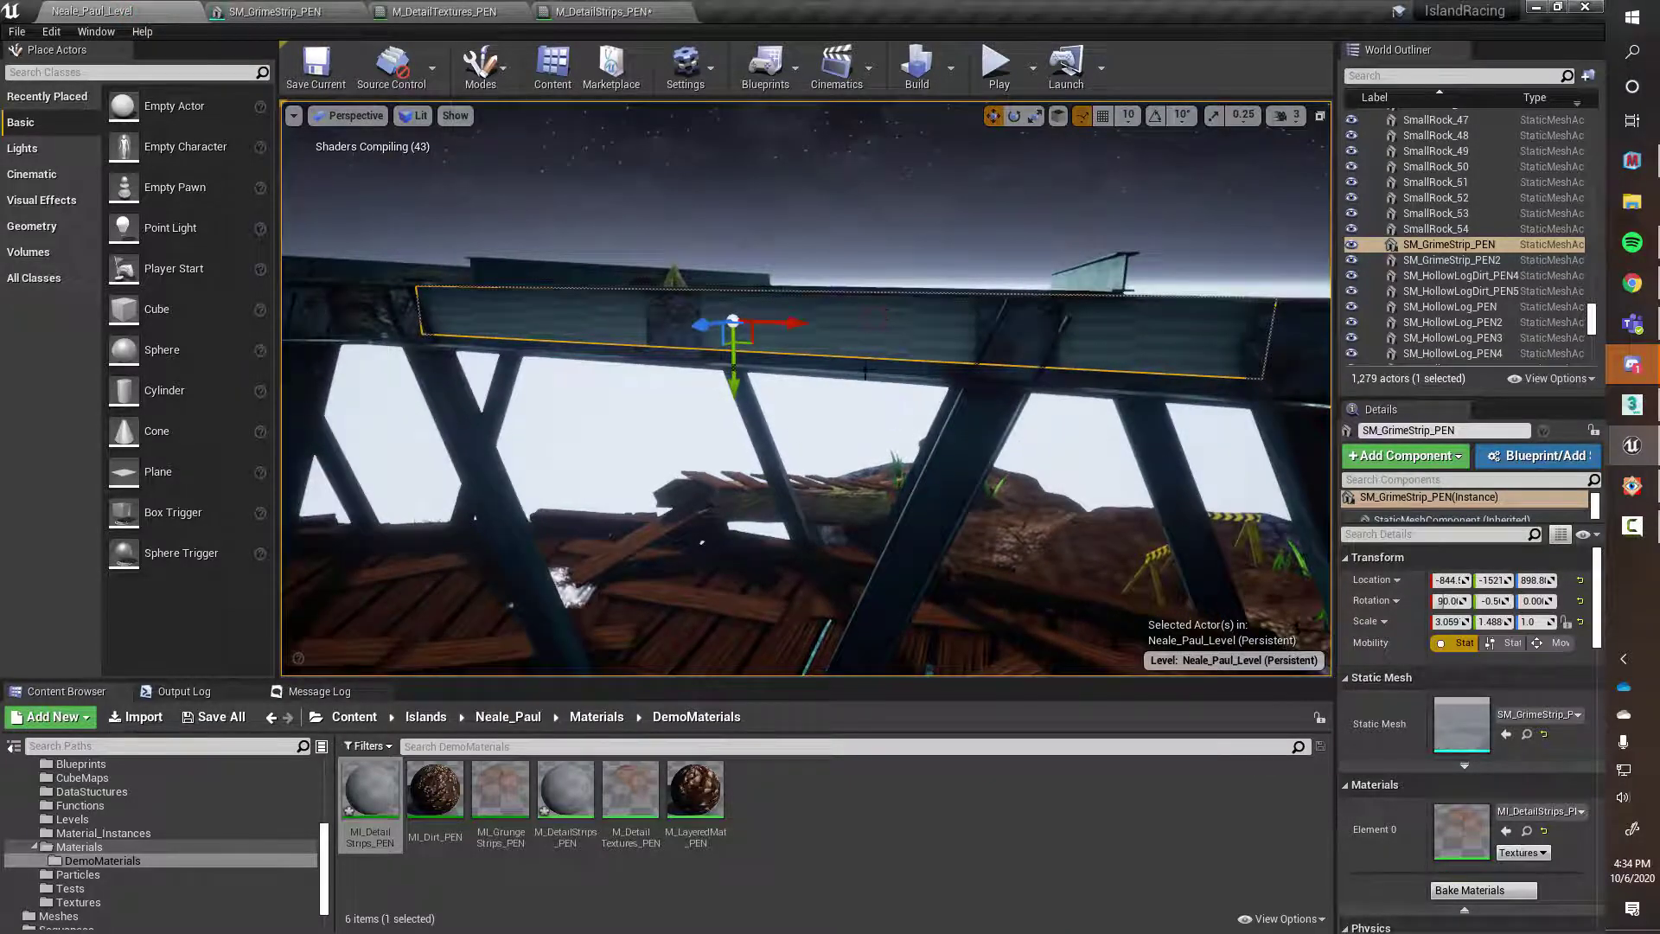
pyautogui.press('Delete')
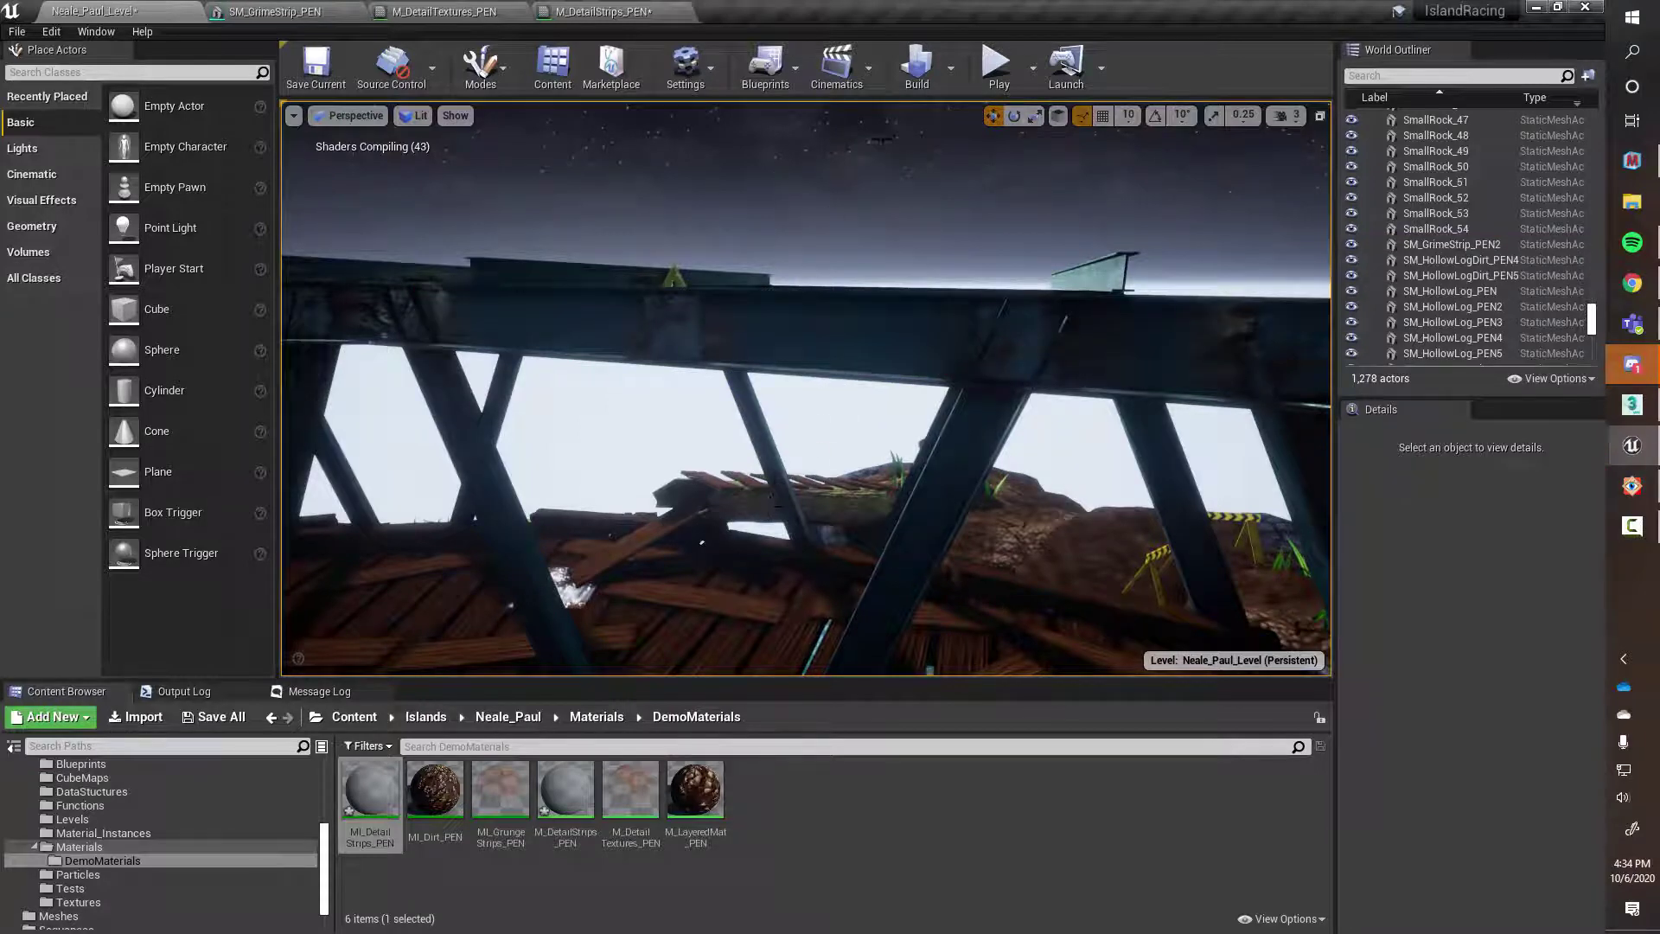
# Turn off surface snapping for the level viewport
pyautogui.click(1082, 115)
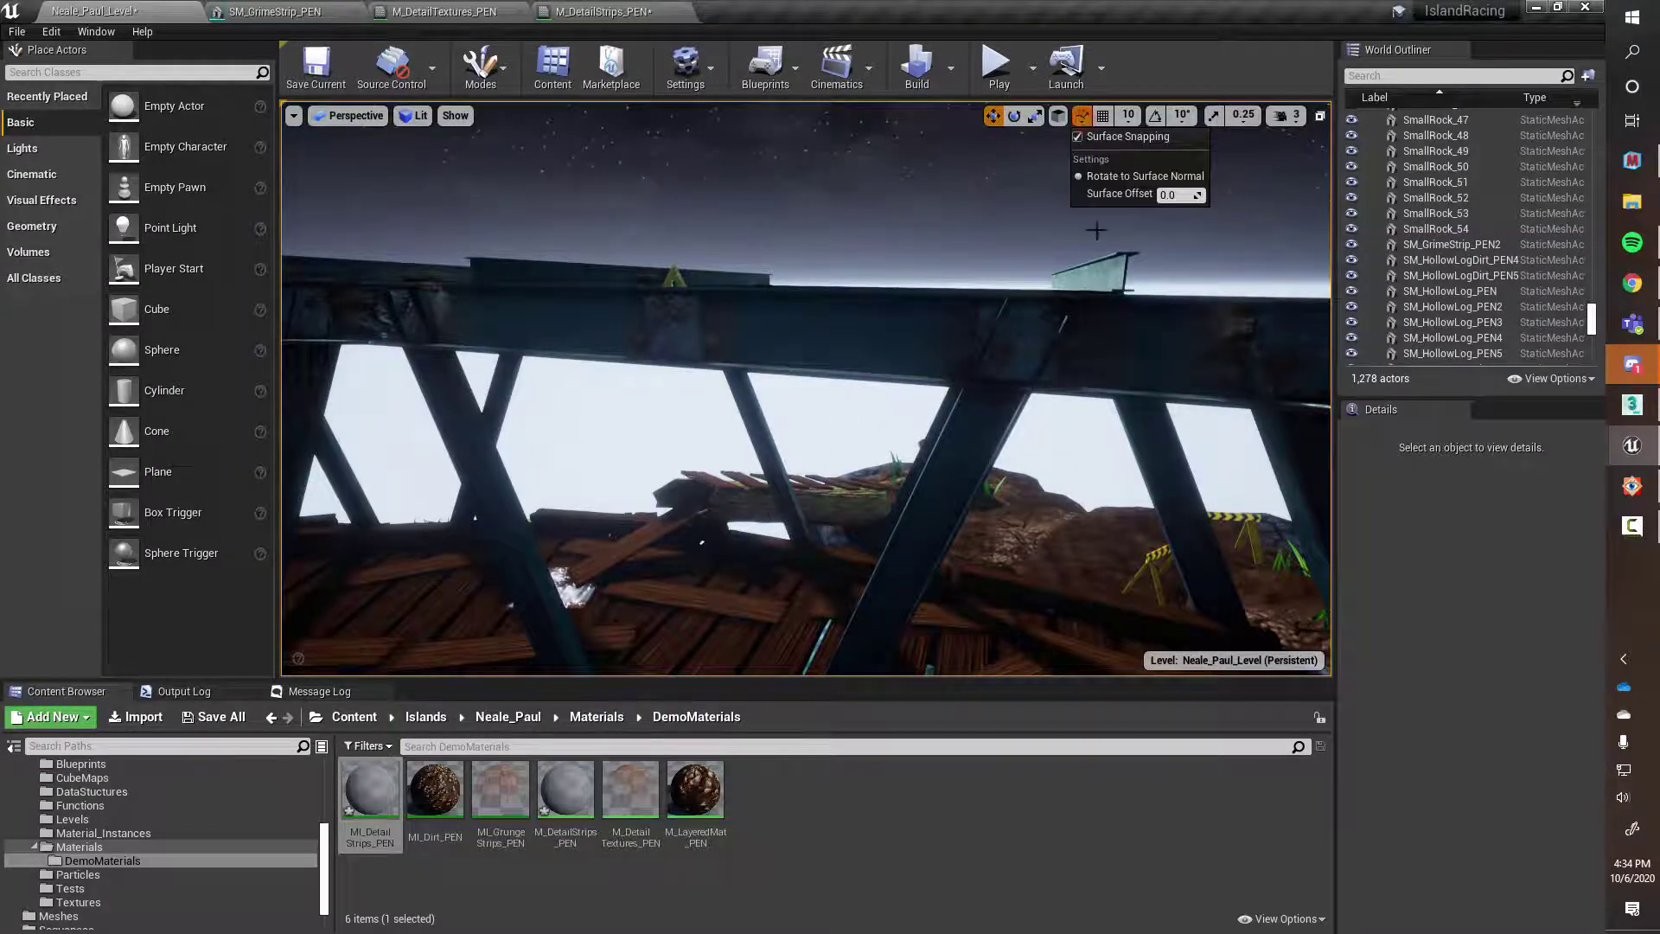
pyautogui.click(1077, 136)
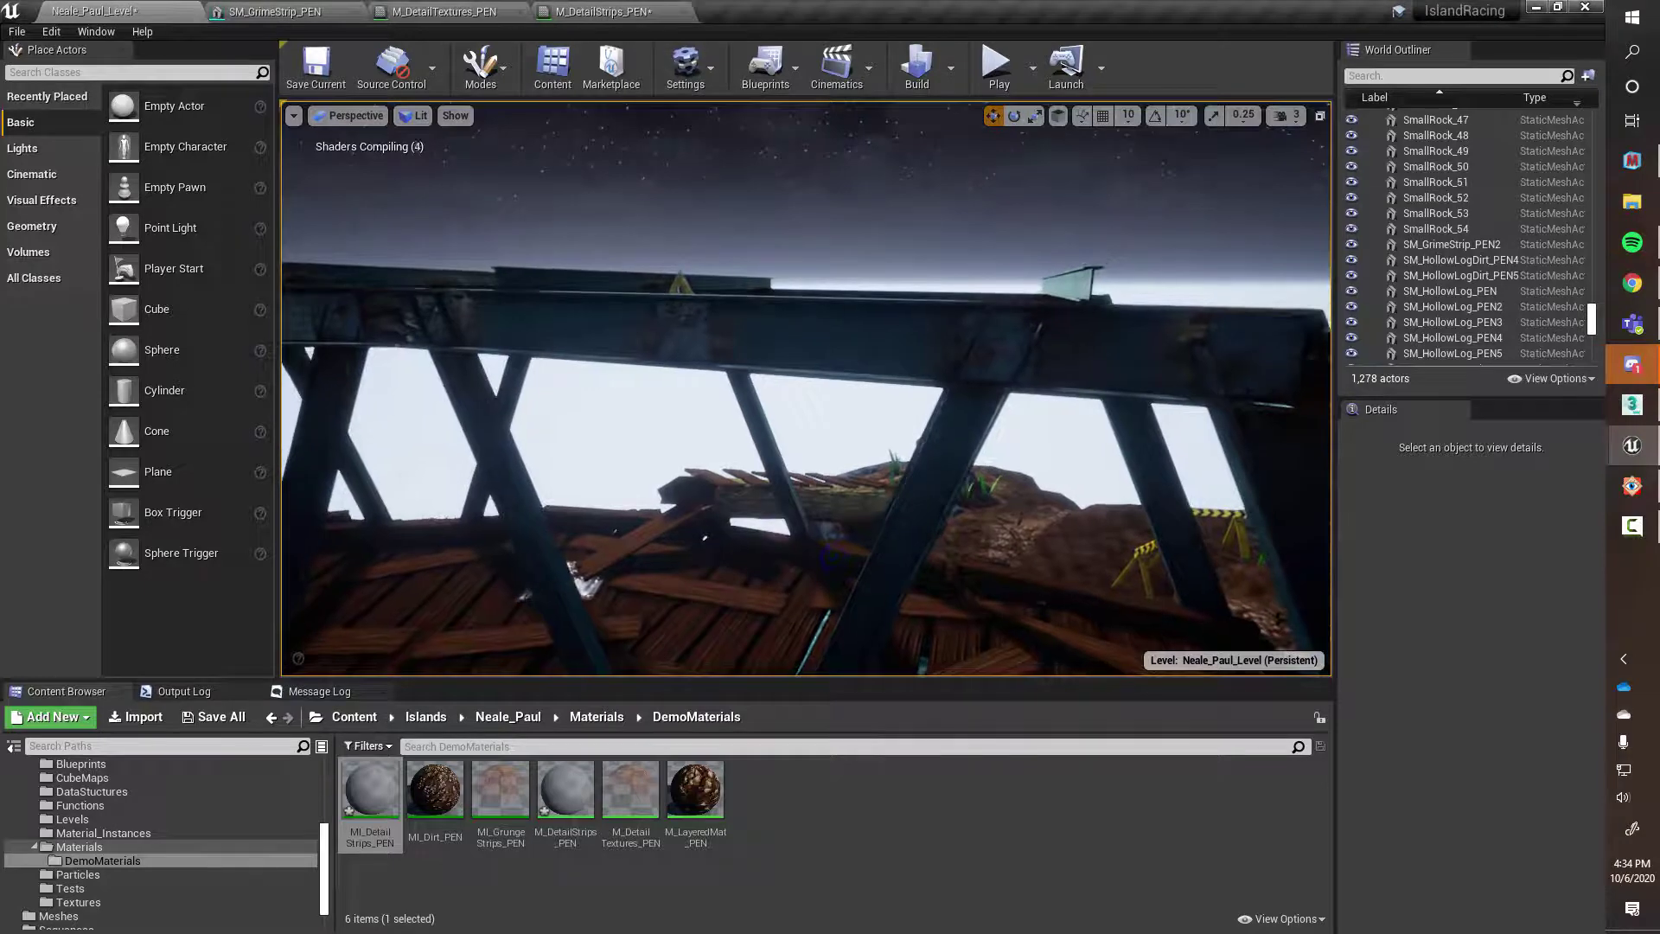
# Save the level and open the Assets/Misc folder in the content browser
pyautogui.hotkey('ctrl', 's')
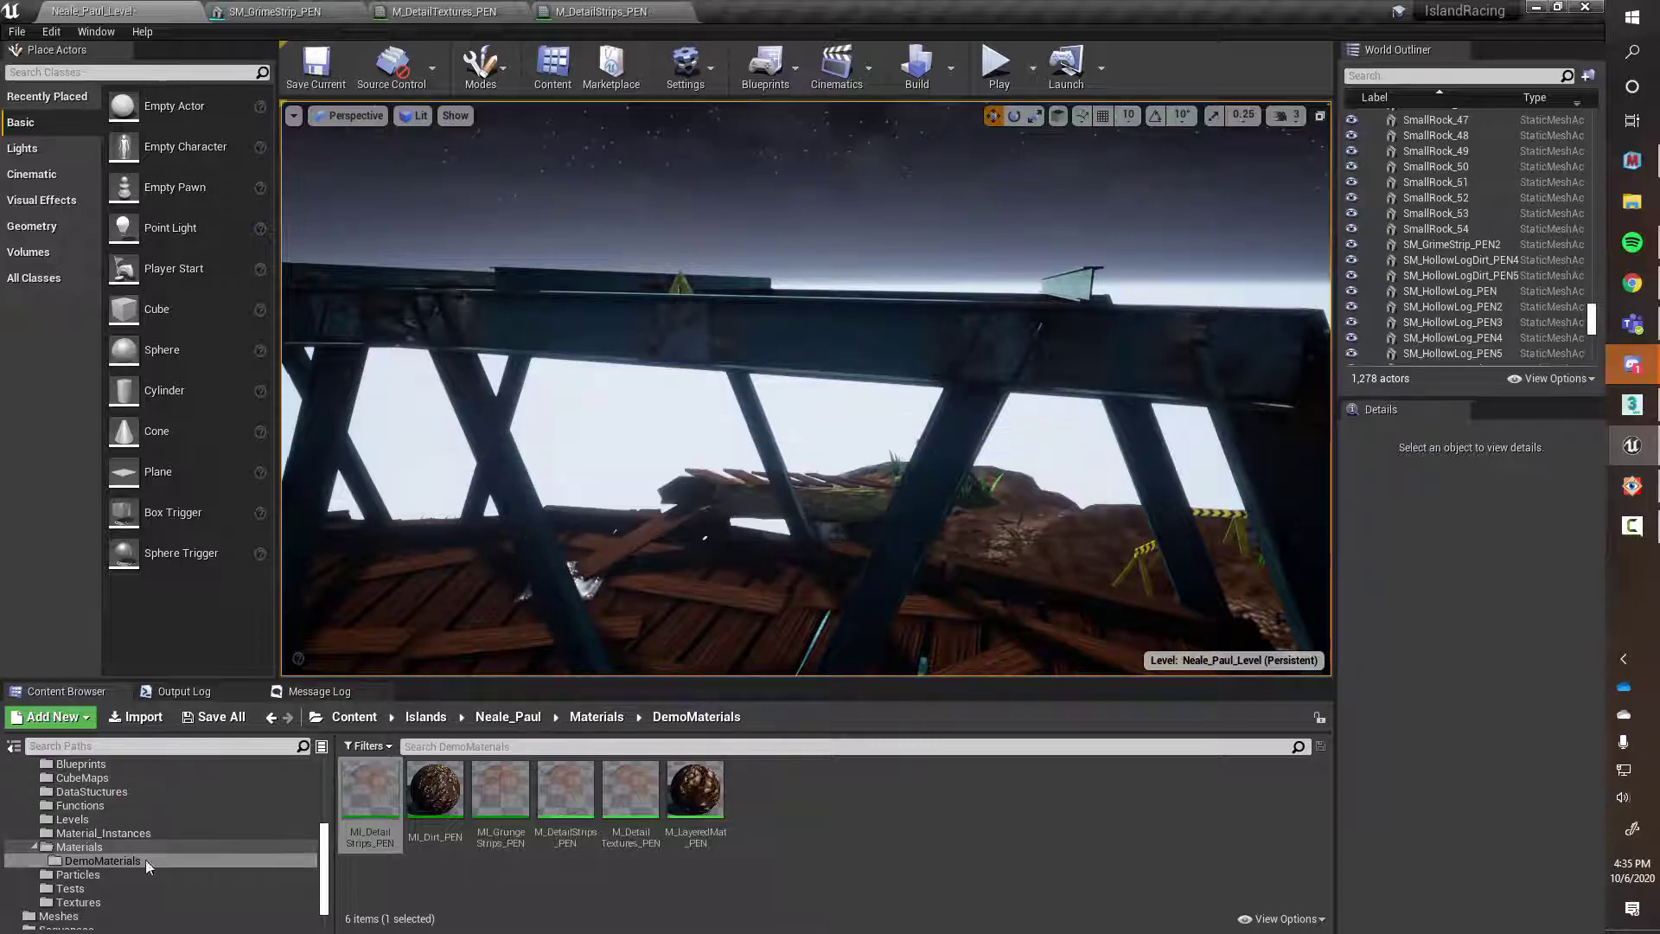
pyautogui.scroll(5, 175, 802)
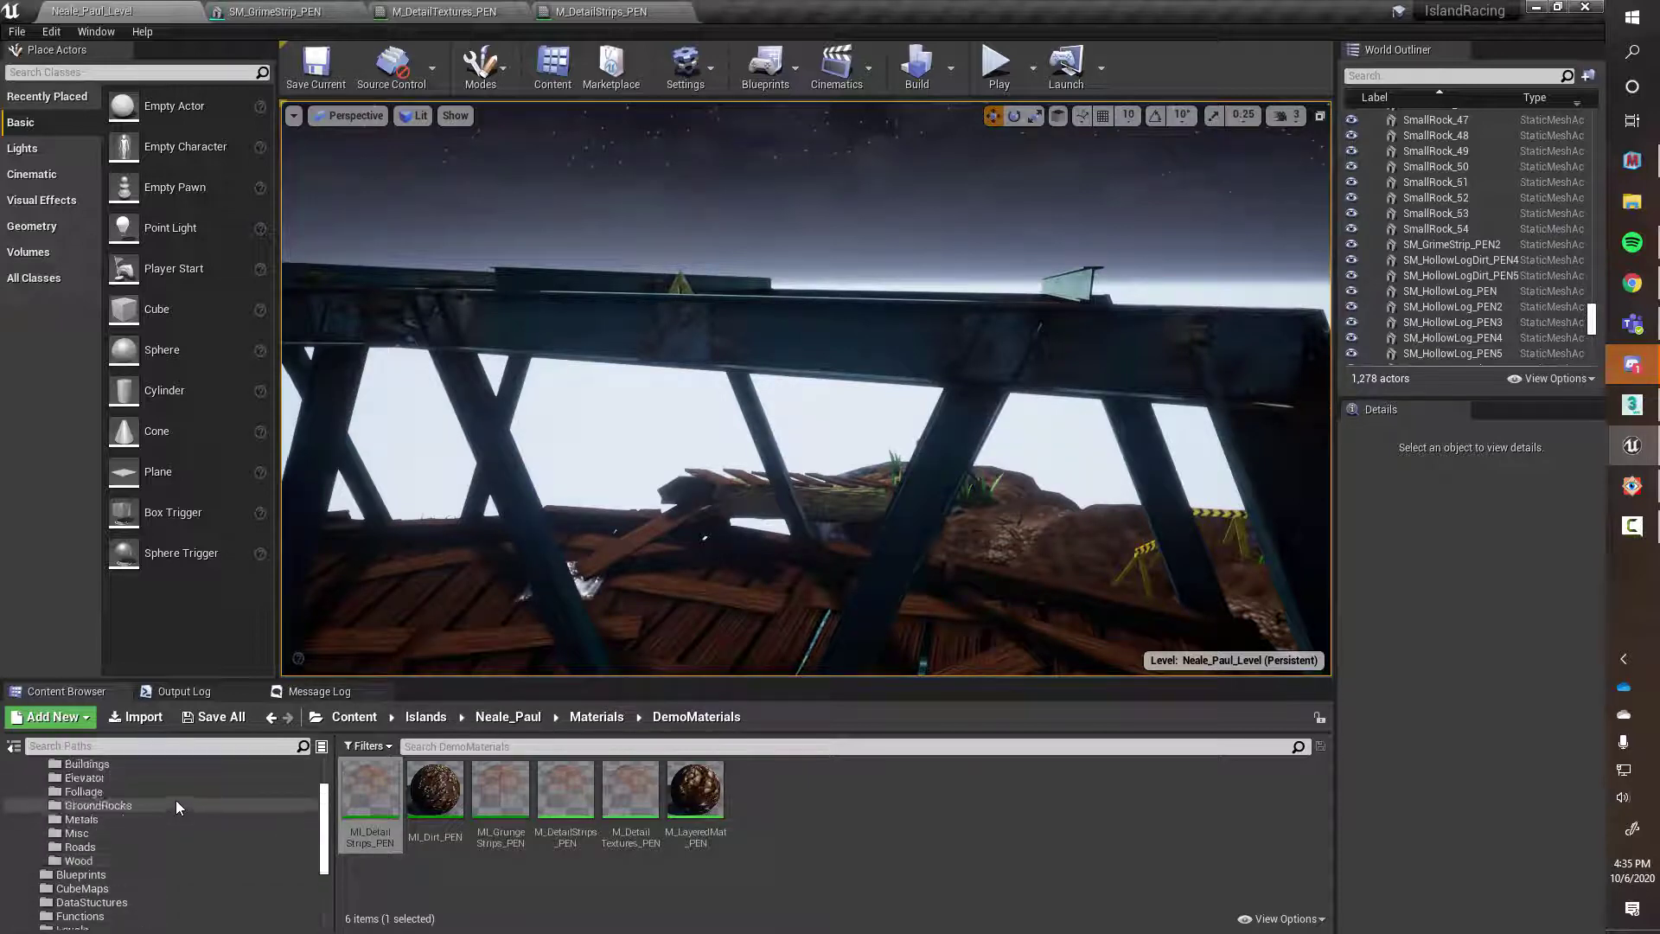
pyautogui.click(93, 864)
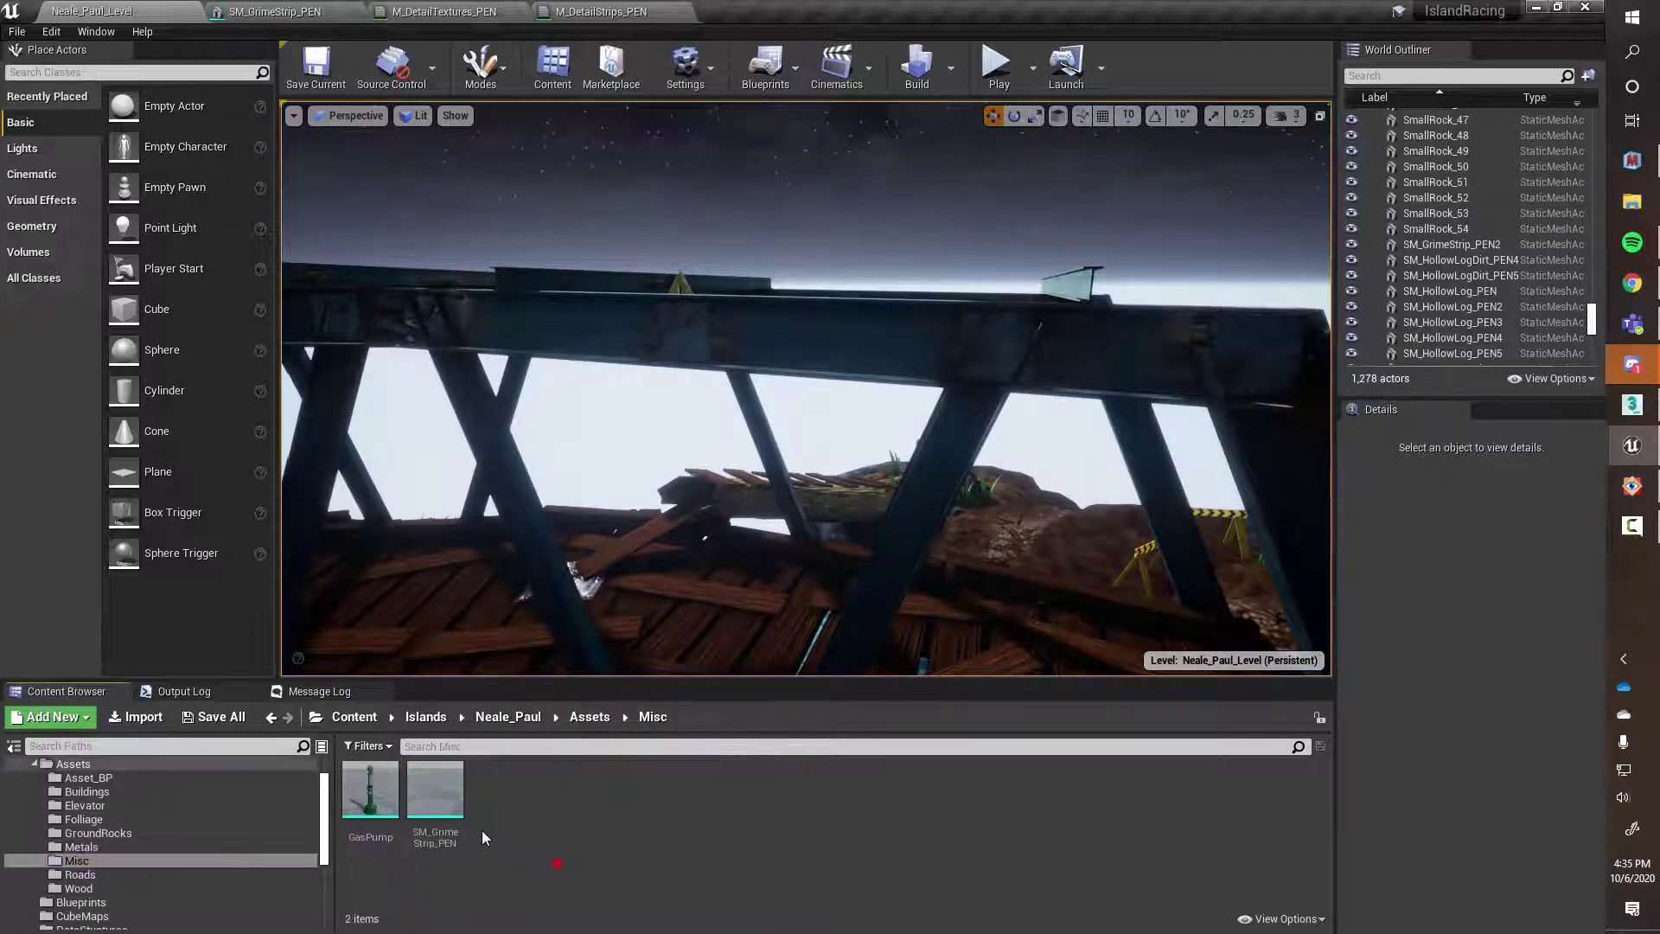
# Place an SM_GrimeStrip_PEN mesh on the girder with surface snapping off, and delete it again
pyautogui.moveTo(435, 791); pyautogui.dragTo(837, 318)
pyautogui.moveTo(840, 345)
pyautogui.mouseDown(button='right')
pyautogui.moveTo(848, 380)
pyautogui.moveTo(1003, 402)
pyautogui.moveTo(994, 432)
pyautogui.moveTo(990, 406)
pyautogui.moveTo(826, 361)
pyautogui.moveTo(804, 320)
pyautogui.moveTo(843, 354)
pyautogui.mouseUp(button='right')
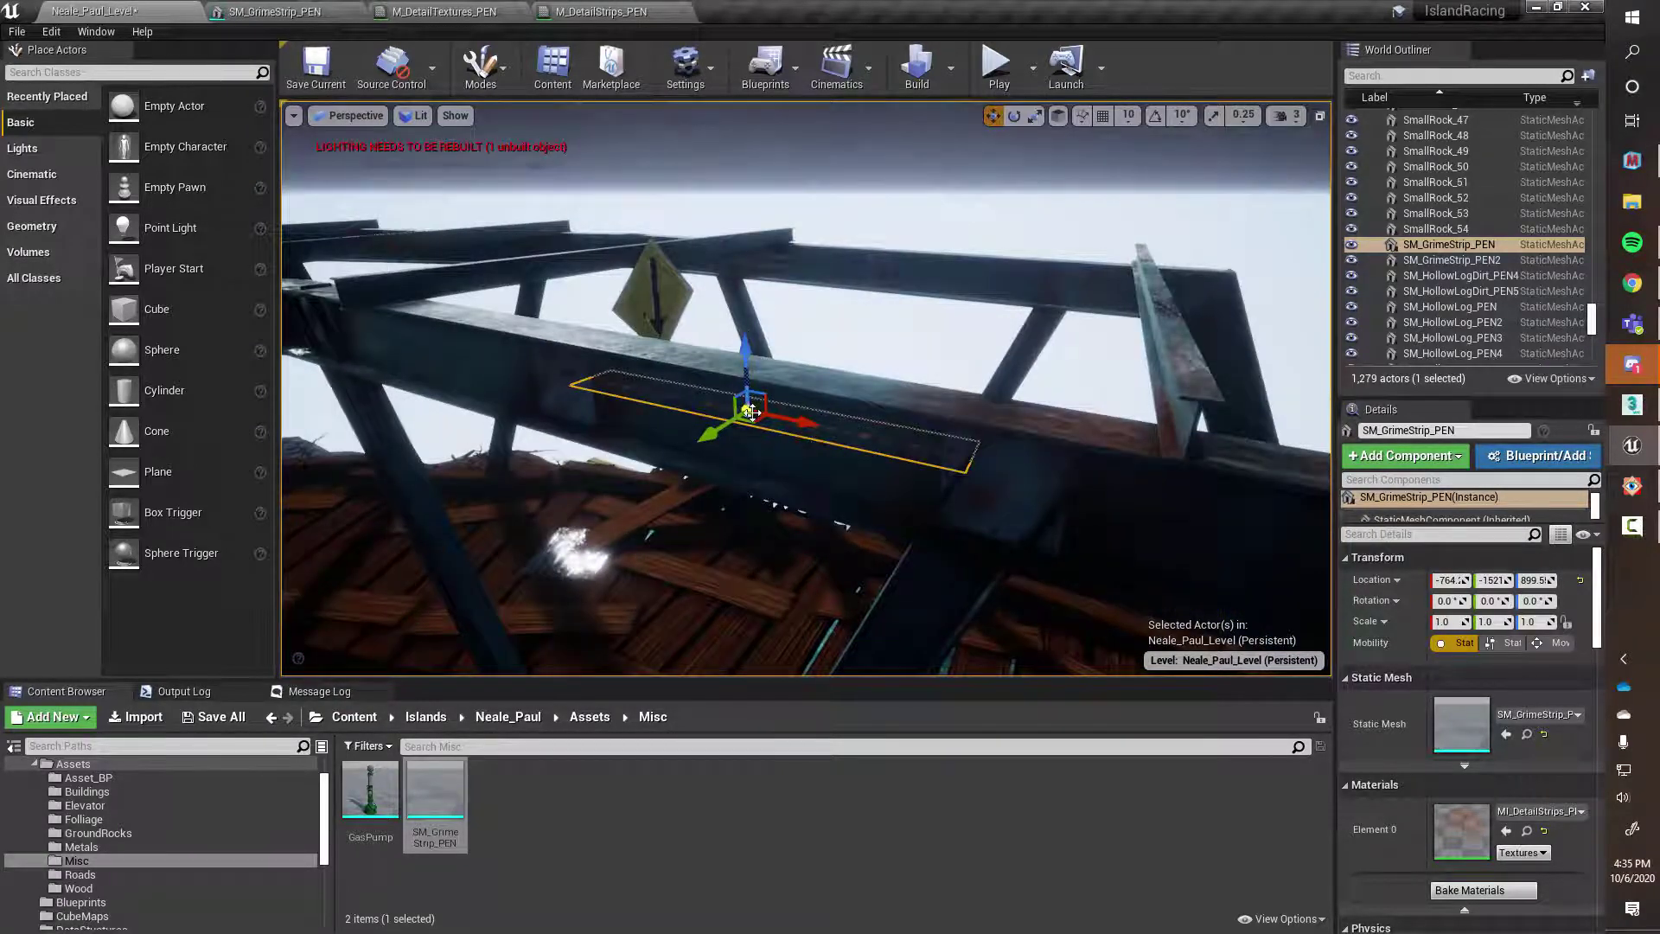
pyautogui.press('Delete')
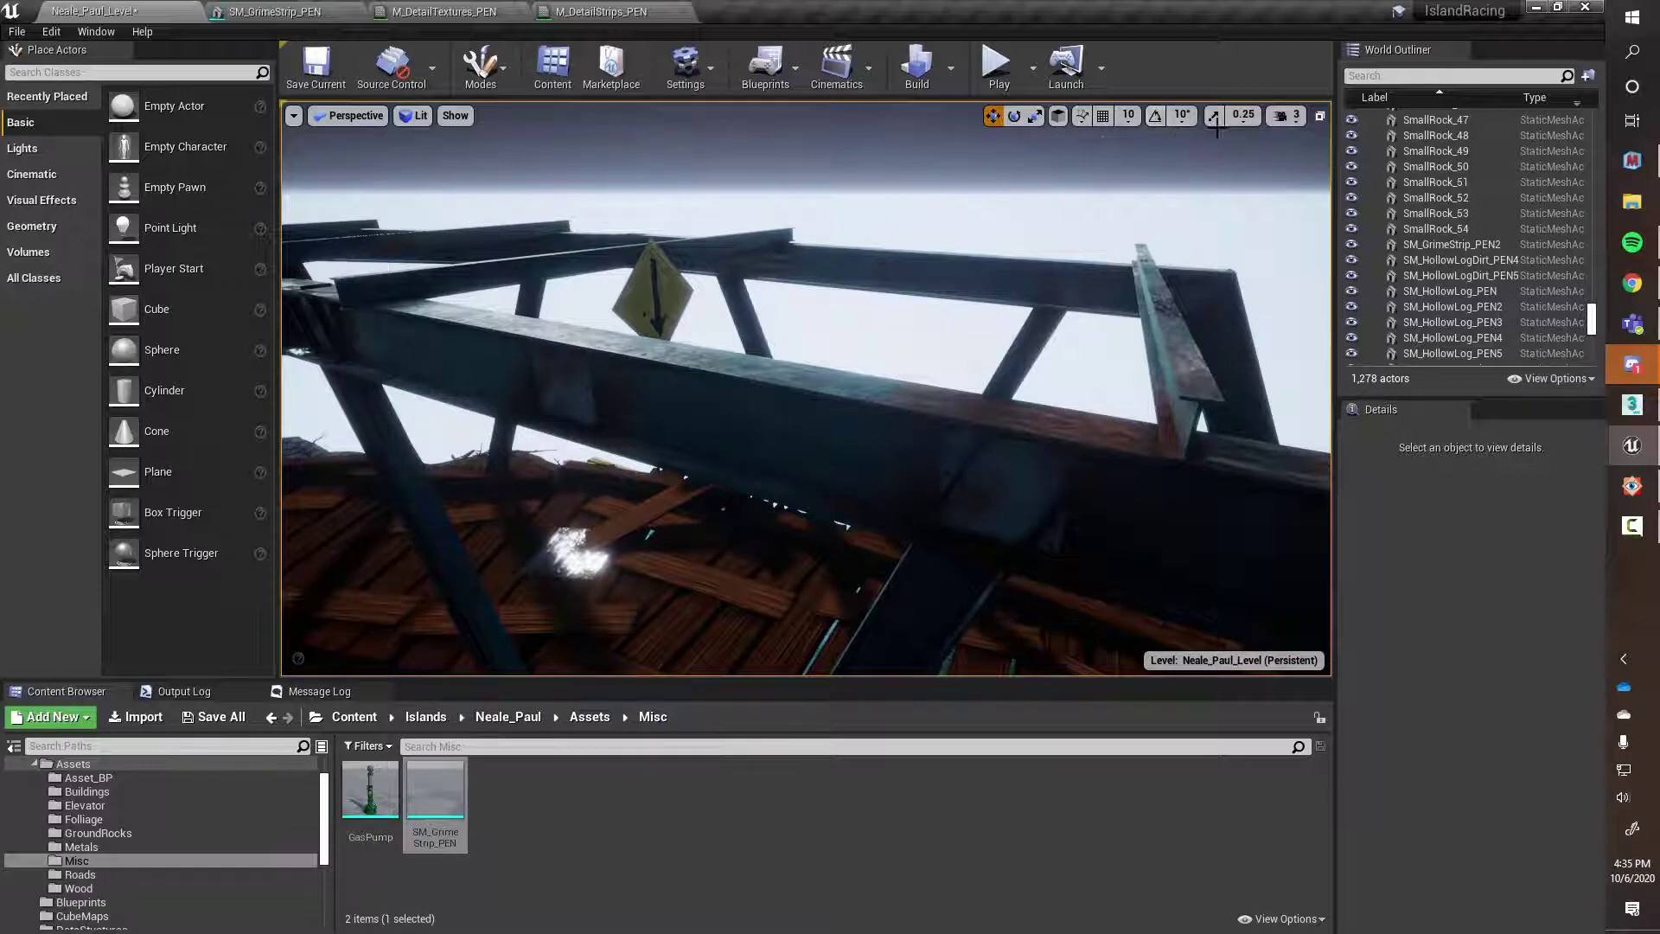
# Turn on surface snapping and place SM_GrimeStrip_PEN flat against the side face of the bridge girder
pyautogui.click(1083, 118)
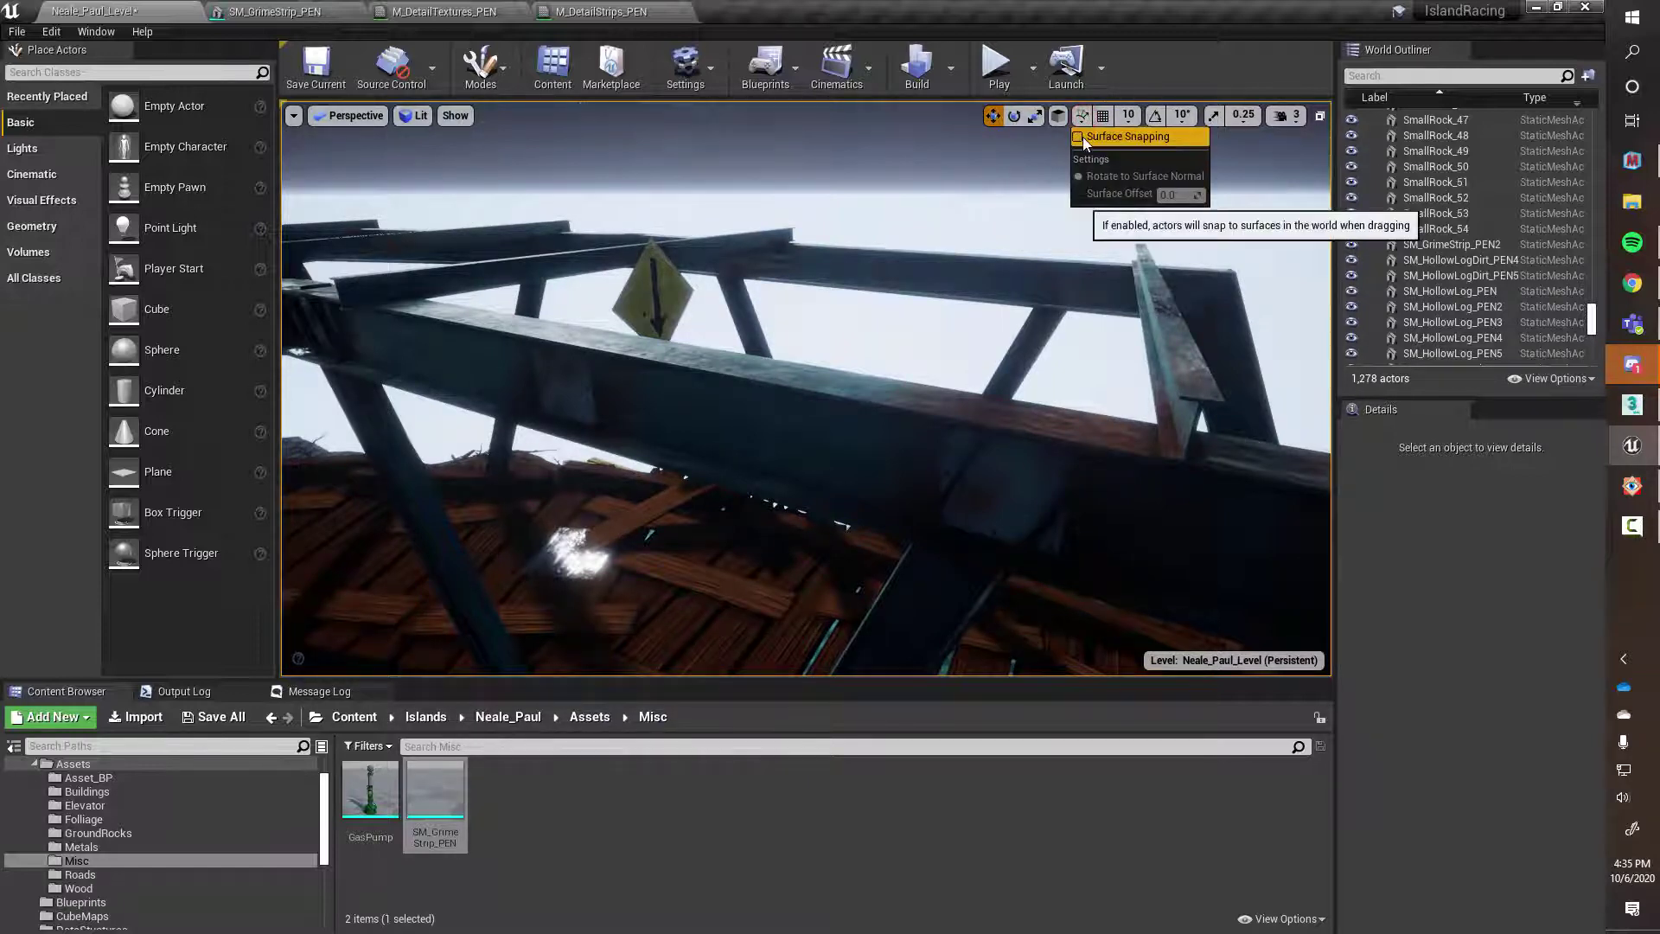
pyautogui.click(1079, 137)
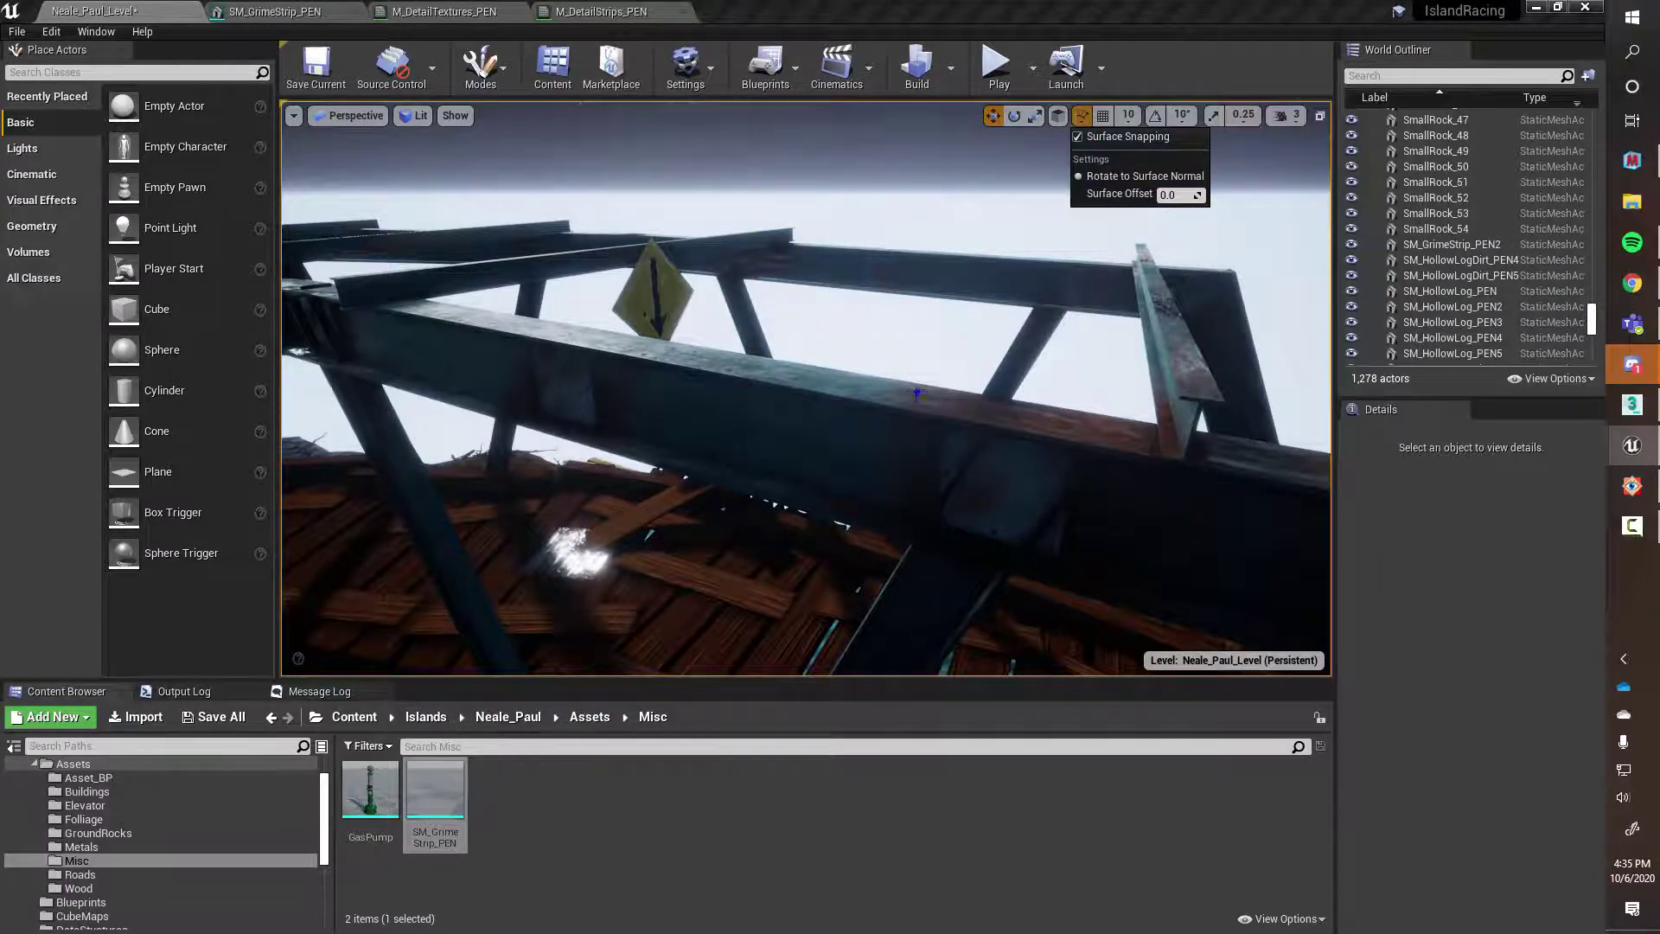
pyautogui.moveTo(919, 393); pyautogui.dragTo(910, 392, button='right')
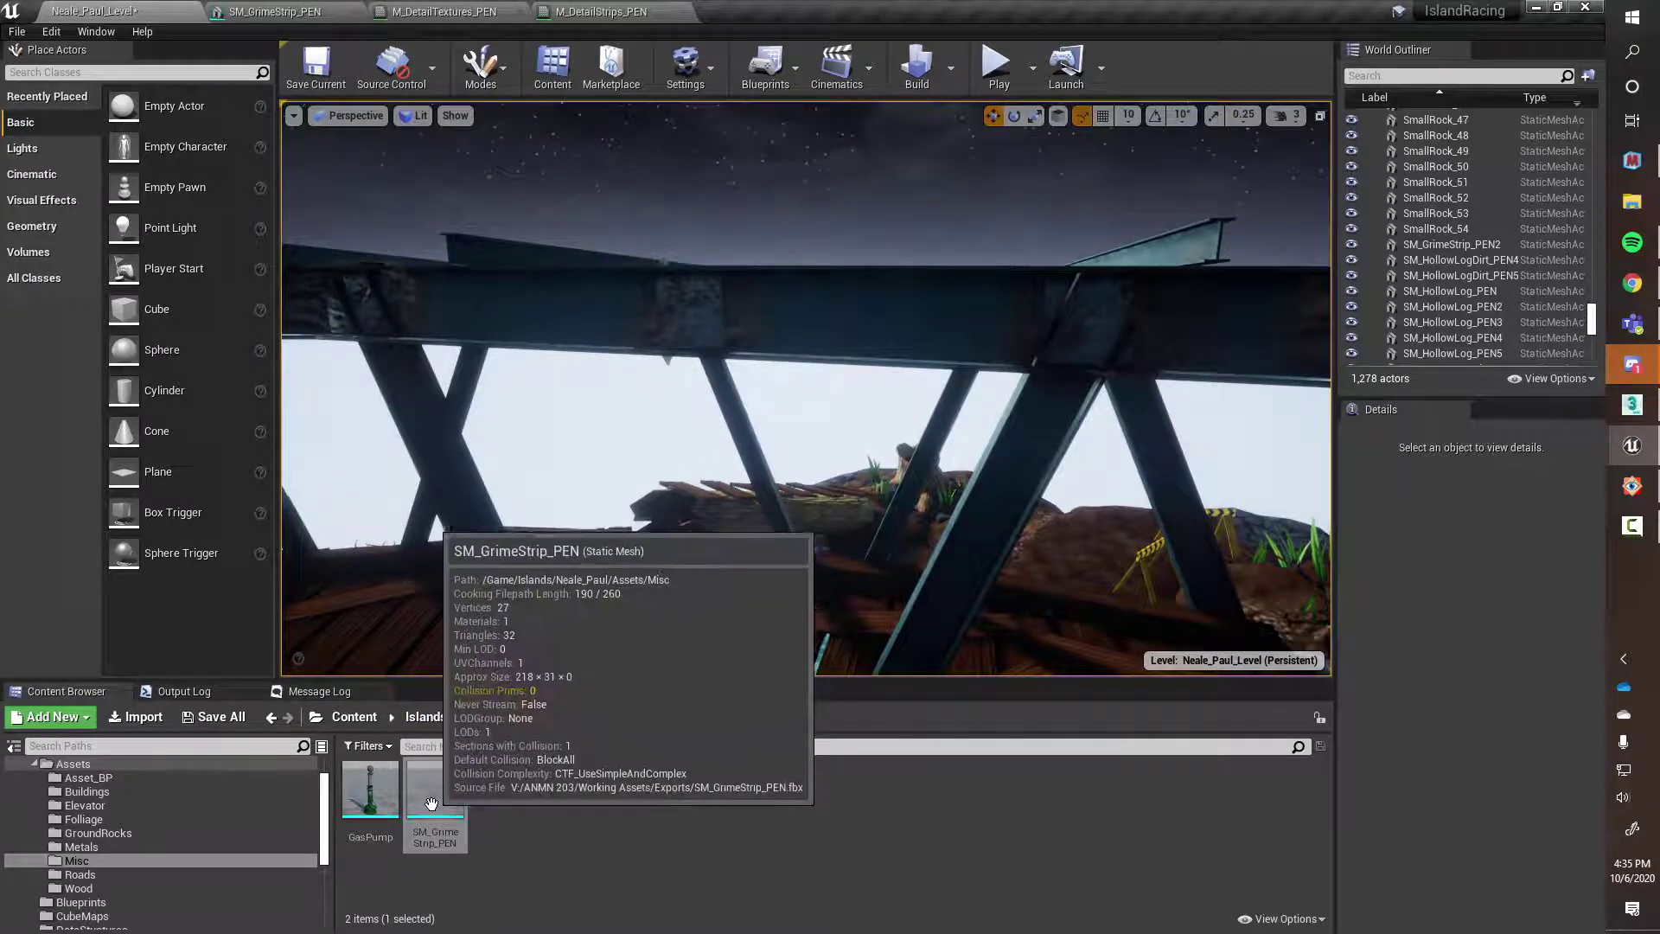
pyautogui.moveTo(422, 785); pyautogui.dragTo(808, 313)
pyautogui.moveTo(888, 372)
pyautogui.keyDown('alt'); pyautogui.mouseDown()
pyautogui.moveTo(761, 519)
pyautogui.moveTo(912, 372)
pyautogui.mouseUp(); pyautogui.keyUp('alt')
pyautogui.keyDown('alt'); pyautogui.moveTo(939, 338); pyautogui.dragTo(941, 336, button='right'); pyautogui.keyUp('alt')
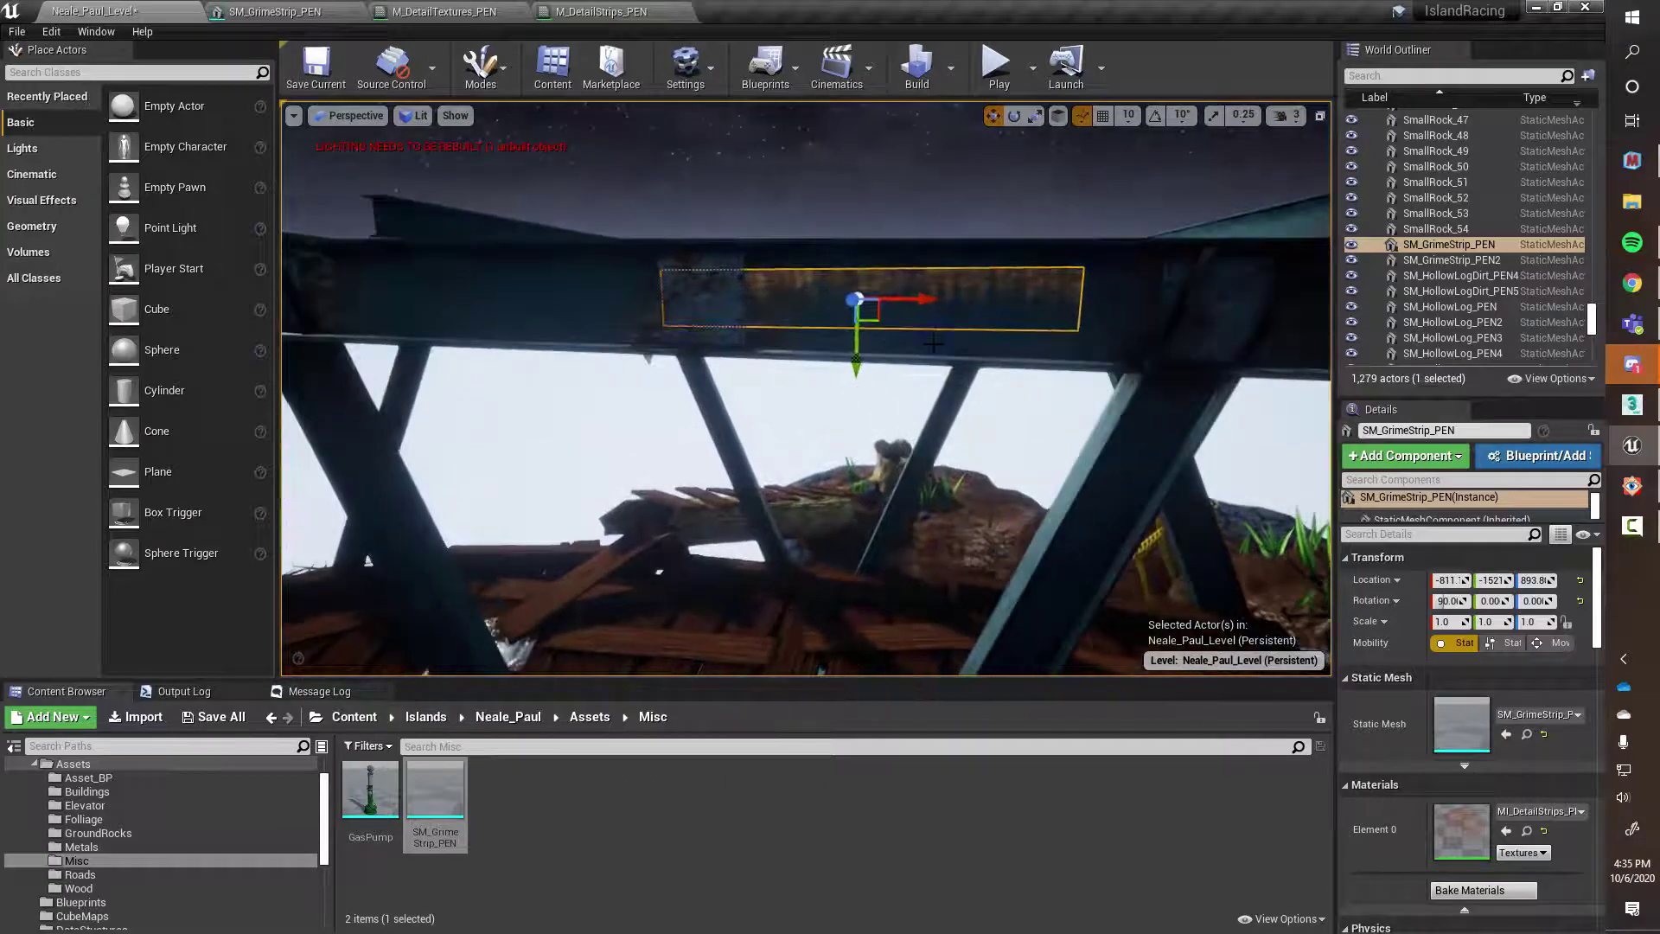
# Rotate the placed grime strip by about 1 degree to line it up with the girder, and cycle the gizmo's coordinate system
pyautogui.press('e')
pyautogui.moveTo(942, 250); pyautogui.dragTo(944, 253)
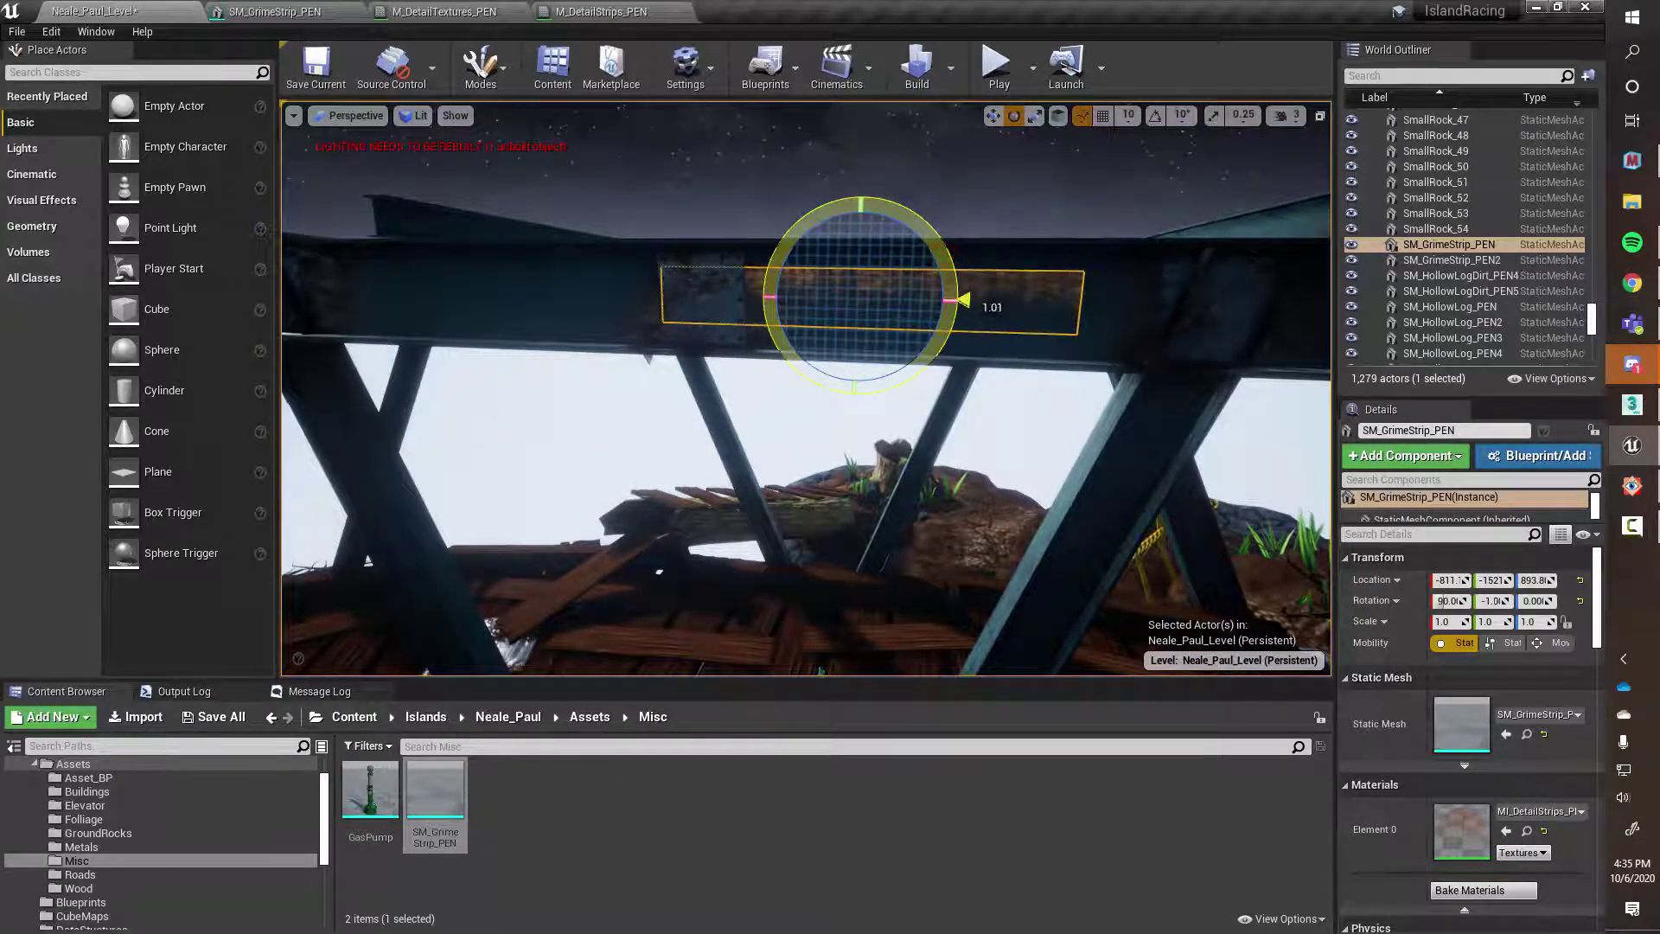
pyautogui.click(1058, 116)
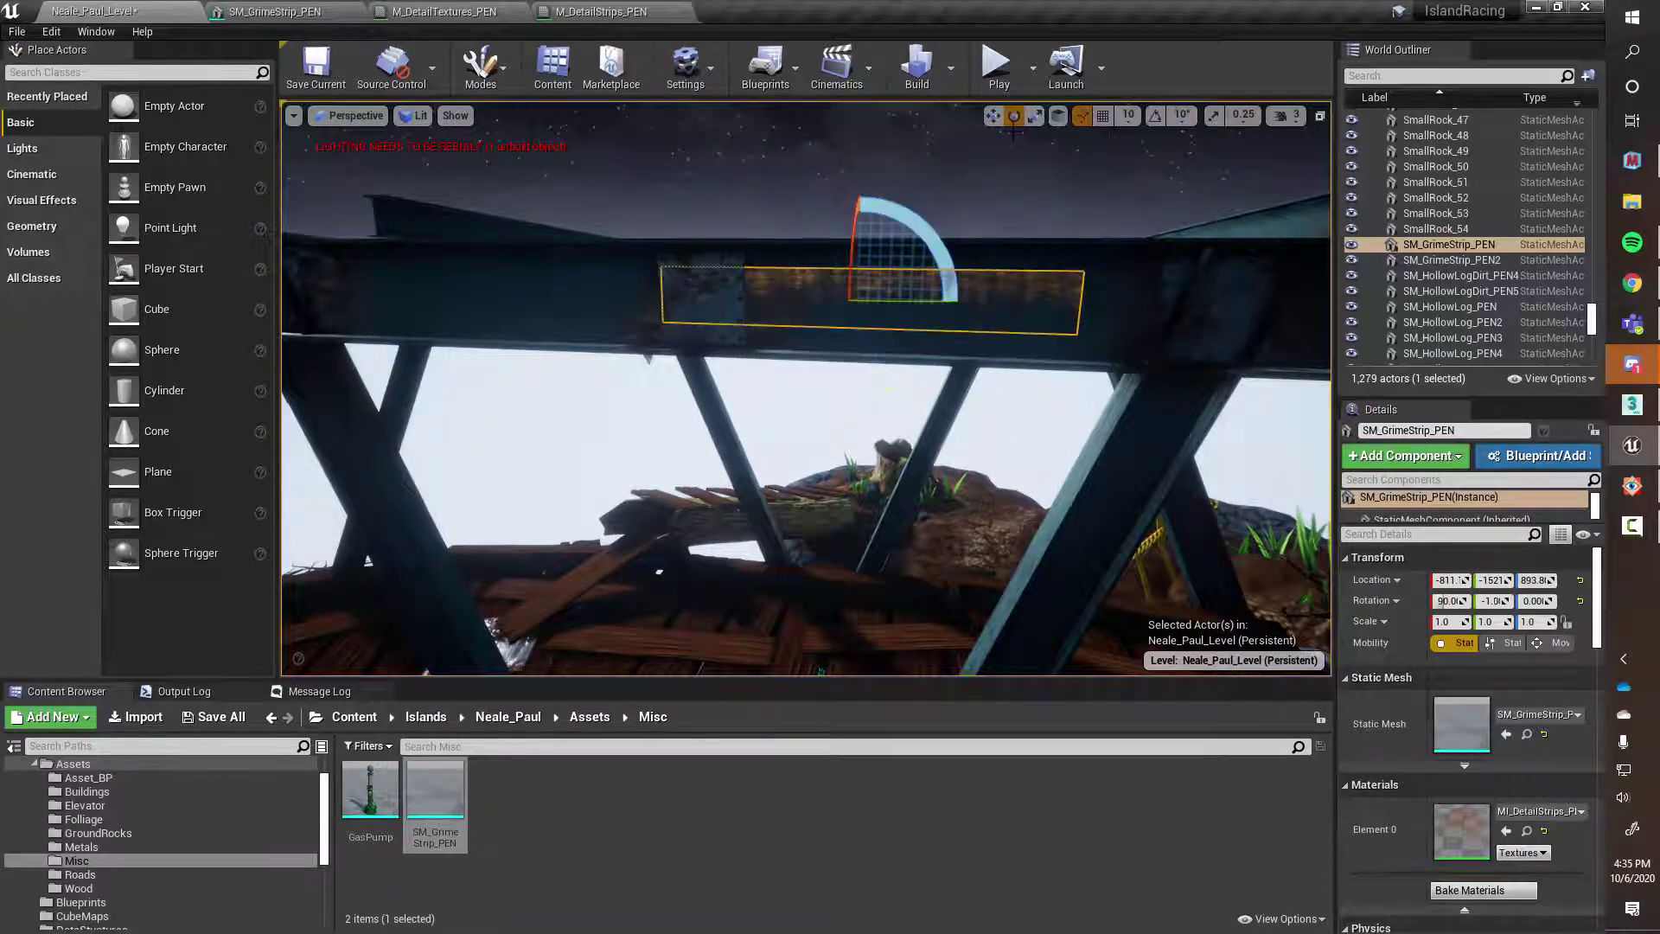
pyautogui.click(1062, 118)
pyautogui.click(1060, 121)
pyautogui.click(1060, 121)
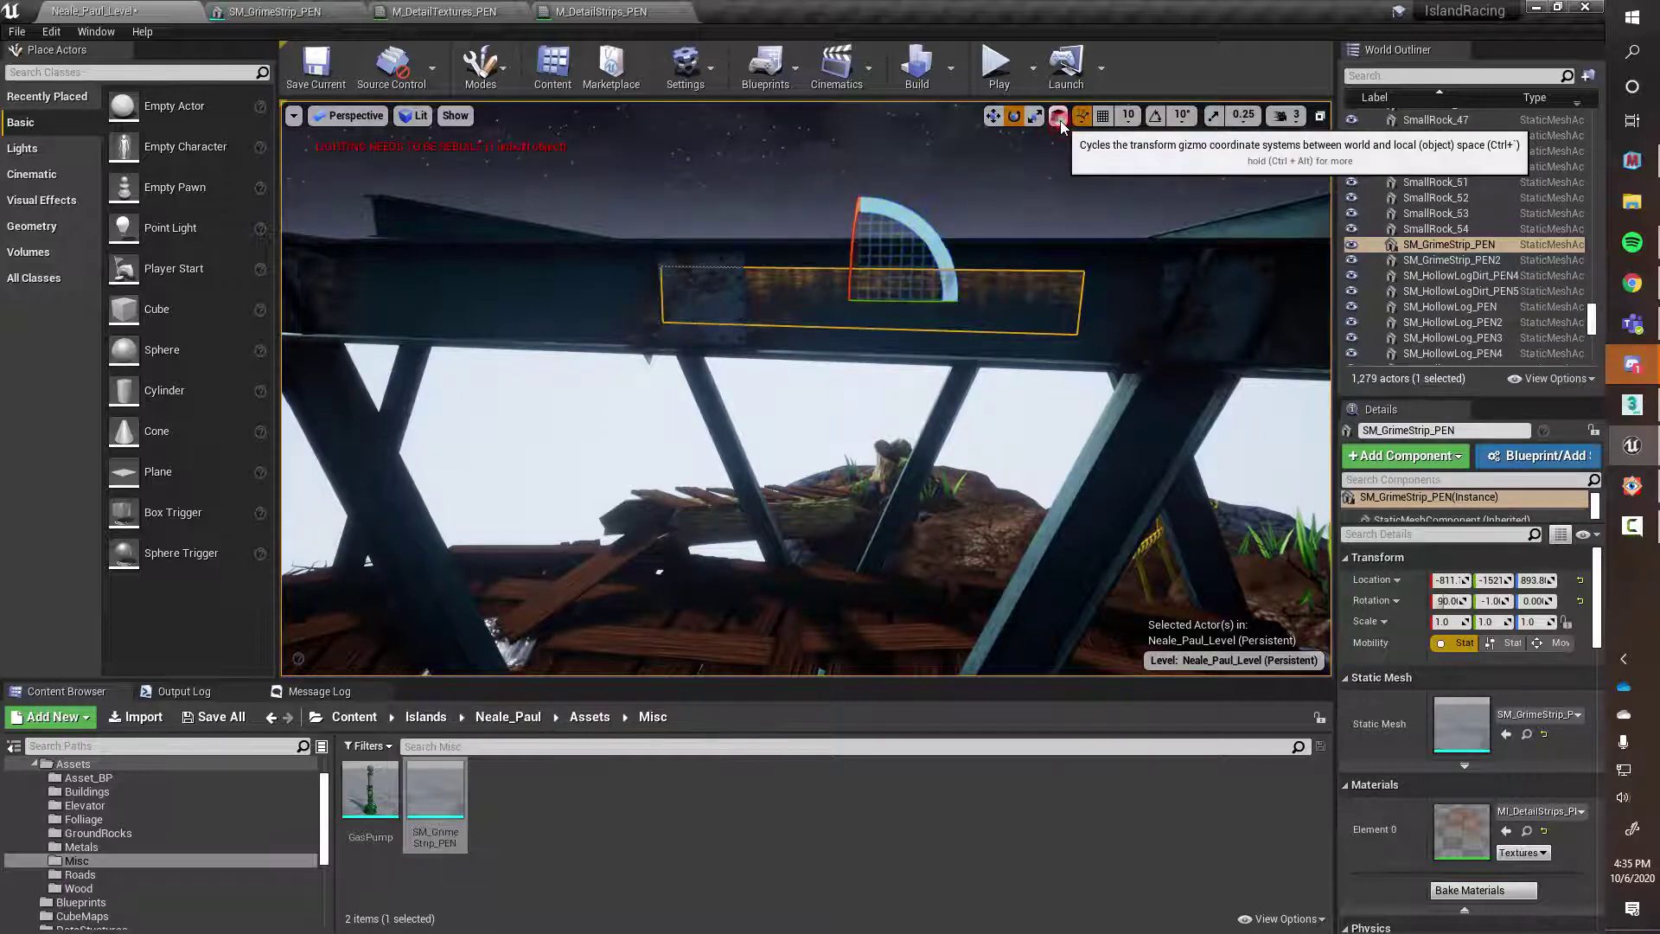
# Shift the grime strip along the girder and stretch it to a scale of about 3.19 in X and 1.79 in Y
pyautogui.press('w')
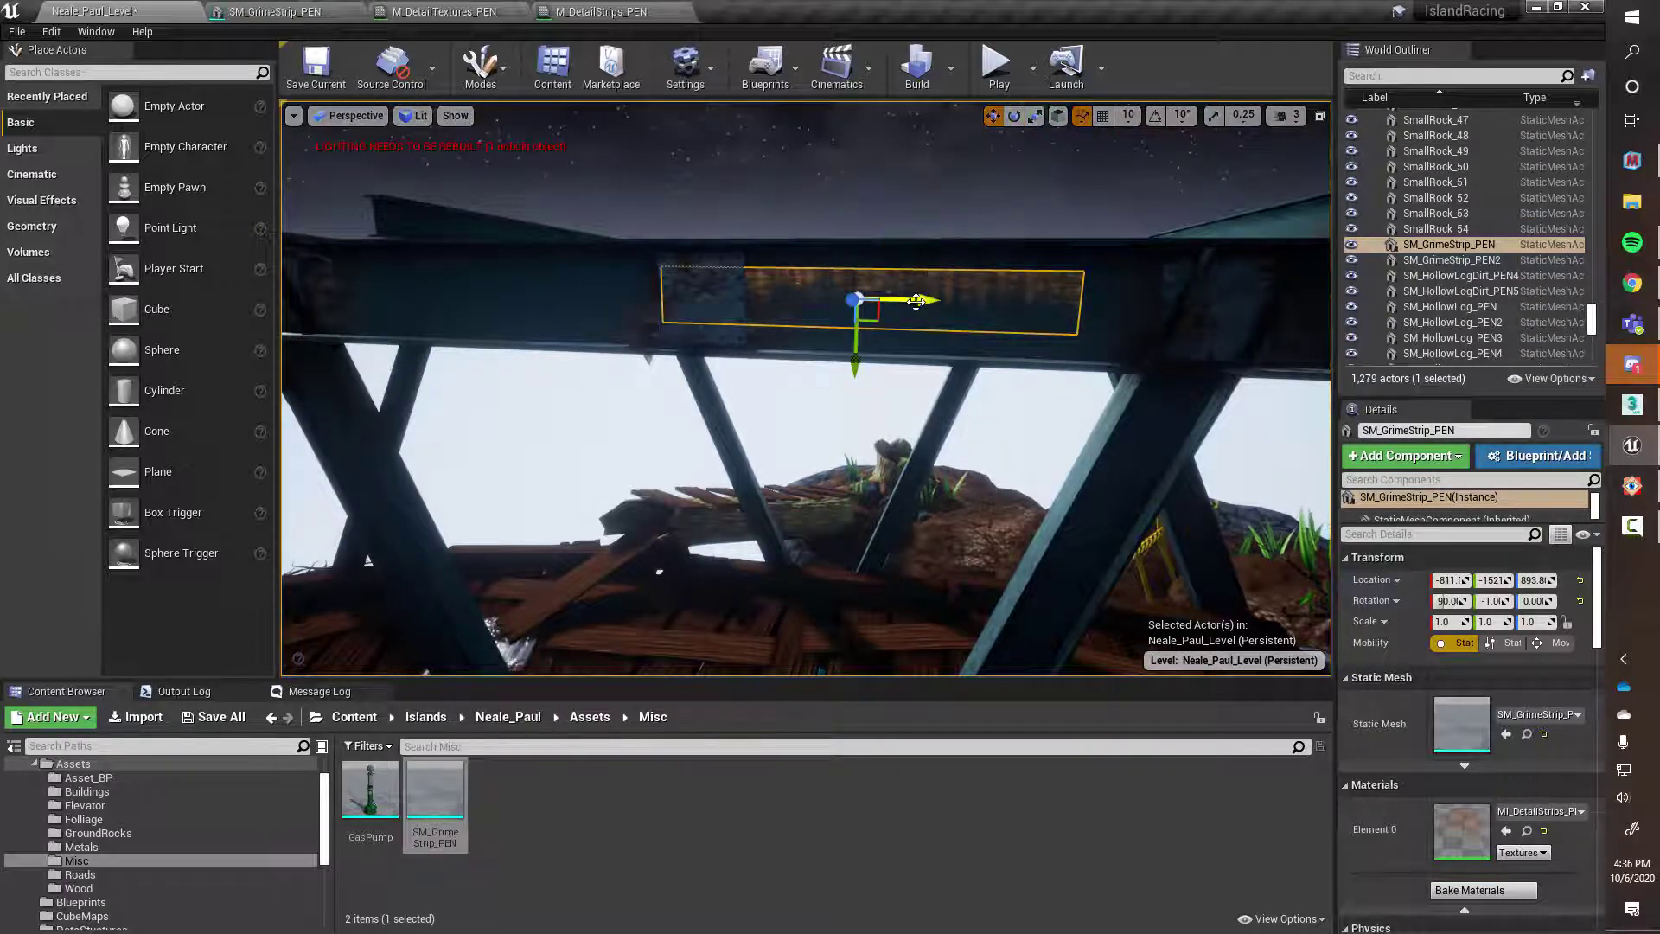
pyautogui.moveTo(921, 299); pyautogui.dragTo(1072, 295)
pyautogui.keyDown('alt'); pyautogui.moveTo(701, 435); pyautogui.dragTo(597, 361, button='right'); pyautogui.keyUp('alt')
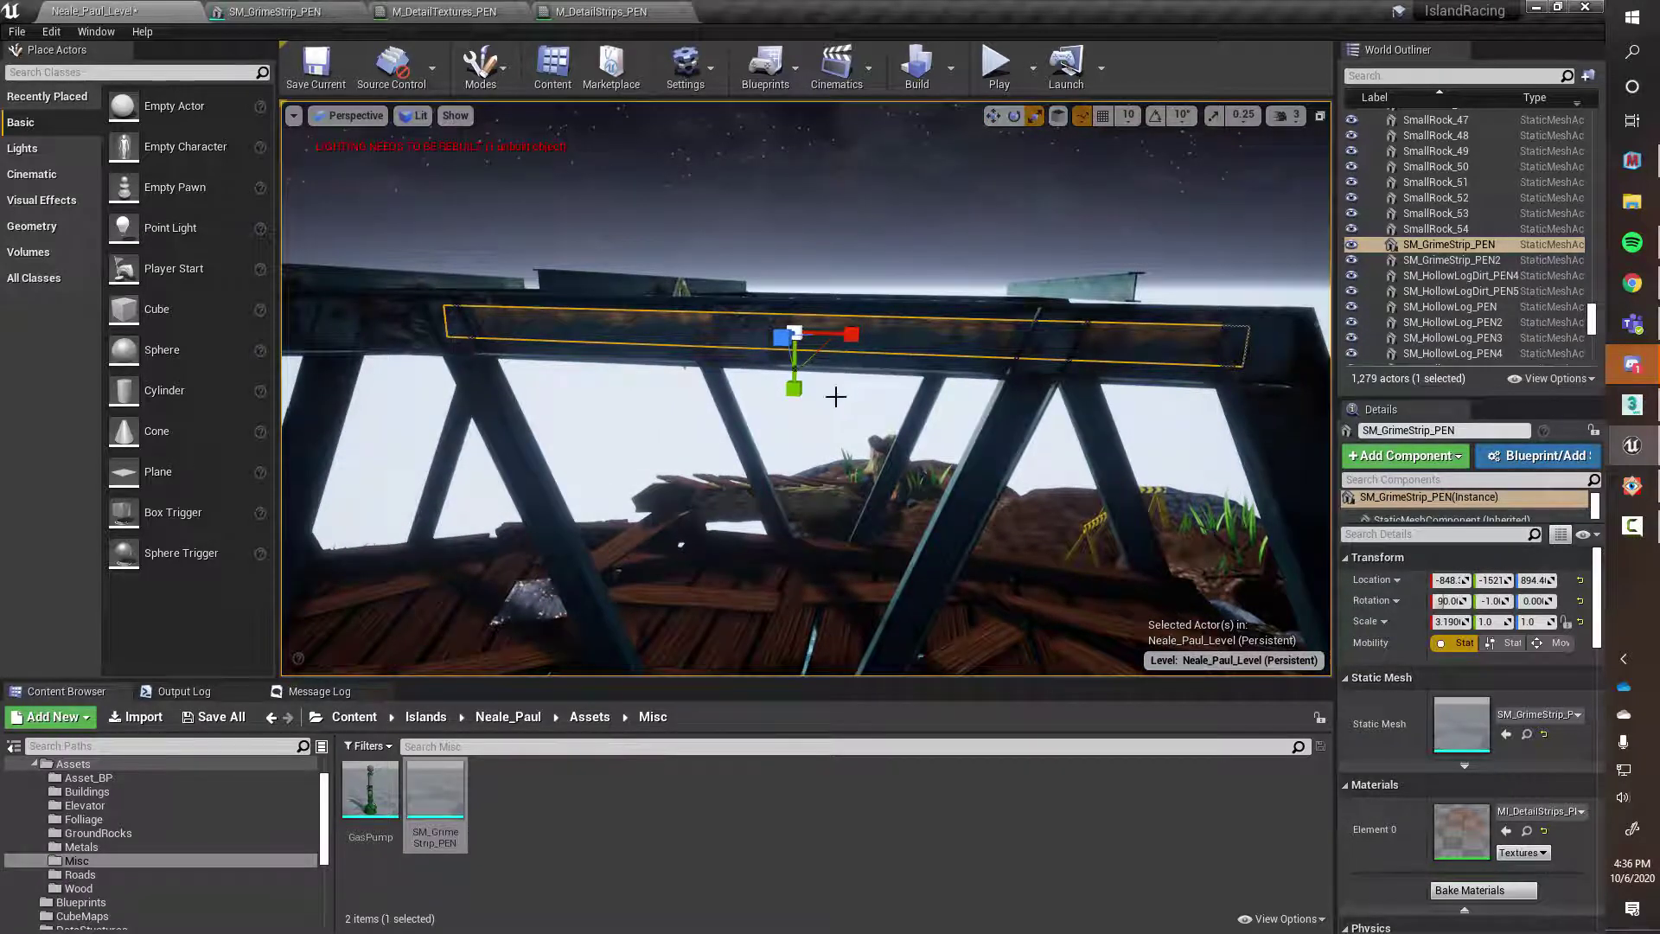
pyautogui.moveTo(793, 387); pyautogui.dragTo(796, 463)
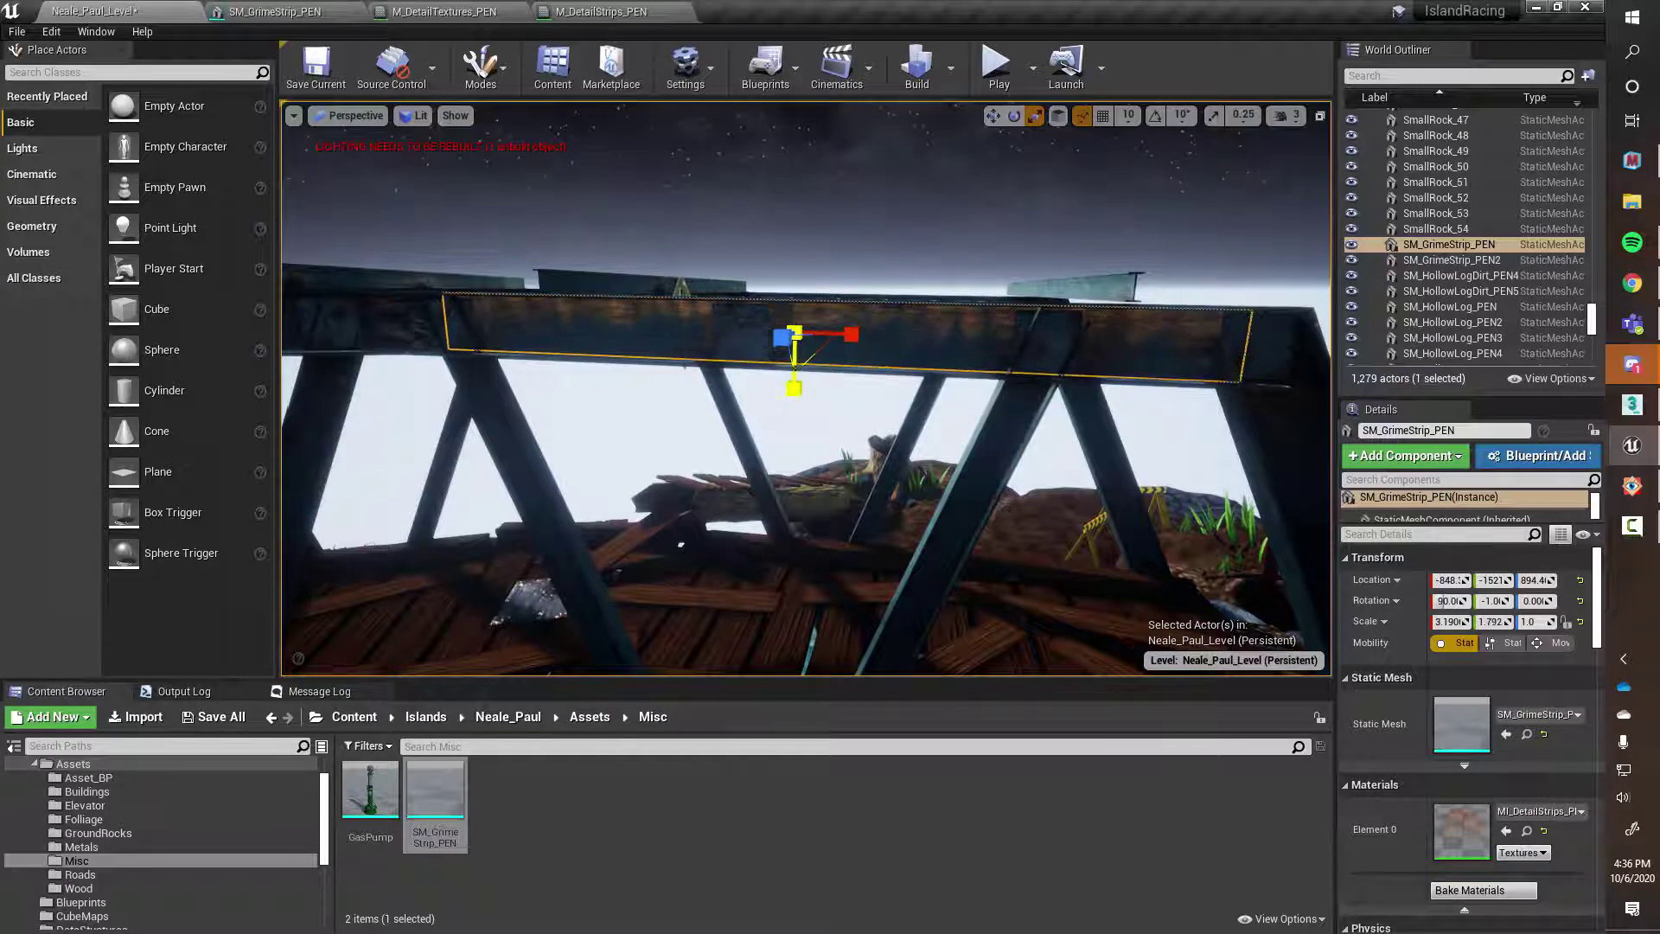
pyautogui.keyDown('alt'); pyautogui.moveTo(870, 363); pyautogui.dragTo(869, 363, button='right'); pyautogui.keyUp('alt')
pyautogui.keyDown('alt'); pyautogui.moveTo(971, 446); pyautogui.dragTo(971, 446, button='right'); pyautogui.keyUp('alt')
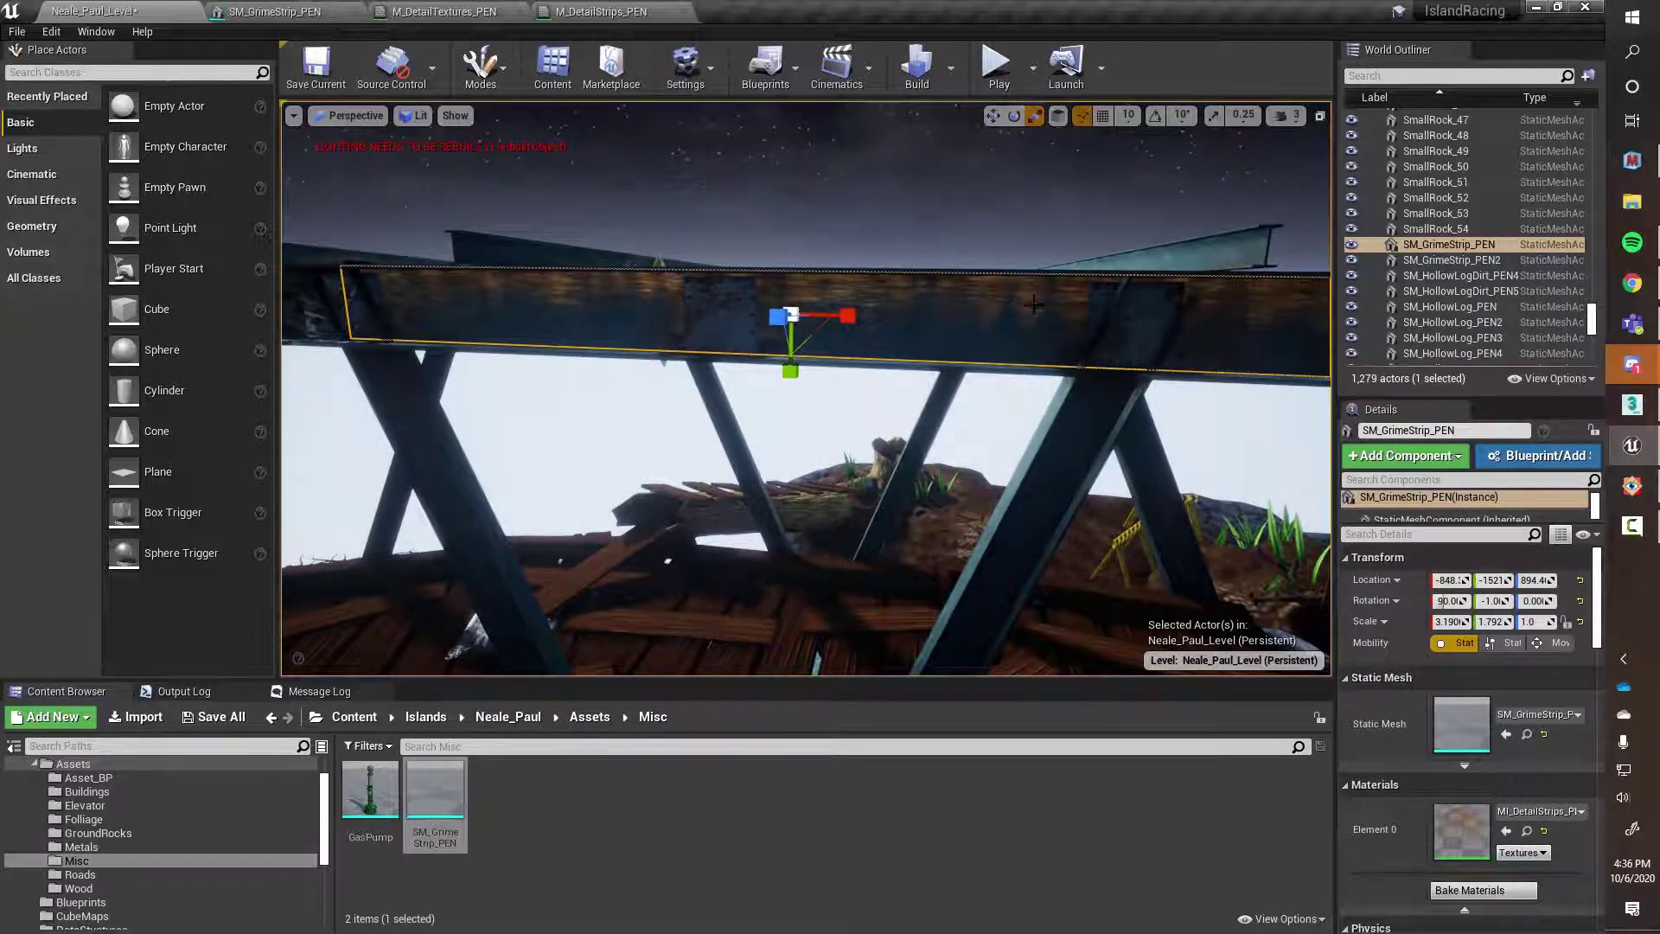
# Float the M_DetailStrips_PEN material editor over the level, and dock it back into the main window
pyautogui.moveTo(601, 11); pyautogui.dragTo(908, 506)
pyautogui.click(130, 12)
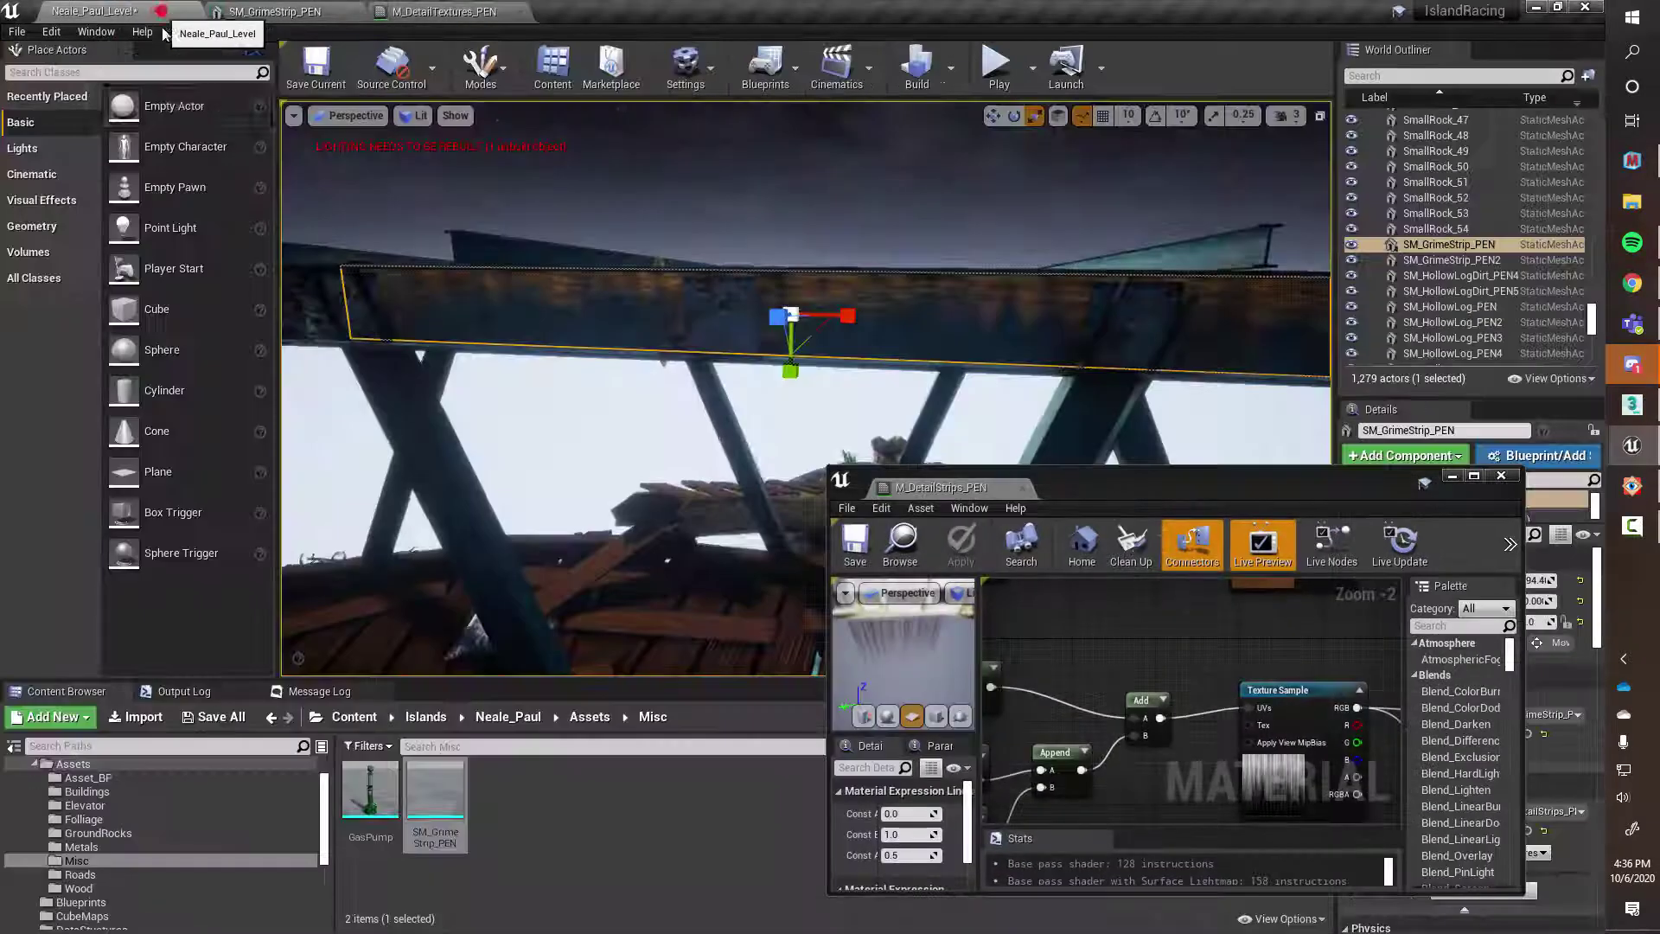
pyautogui.moveTo(1177, 629); pyautogui.dragTo(1089, 575, button='right')
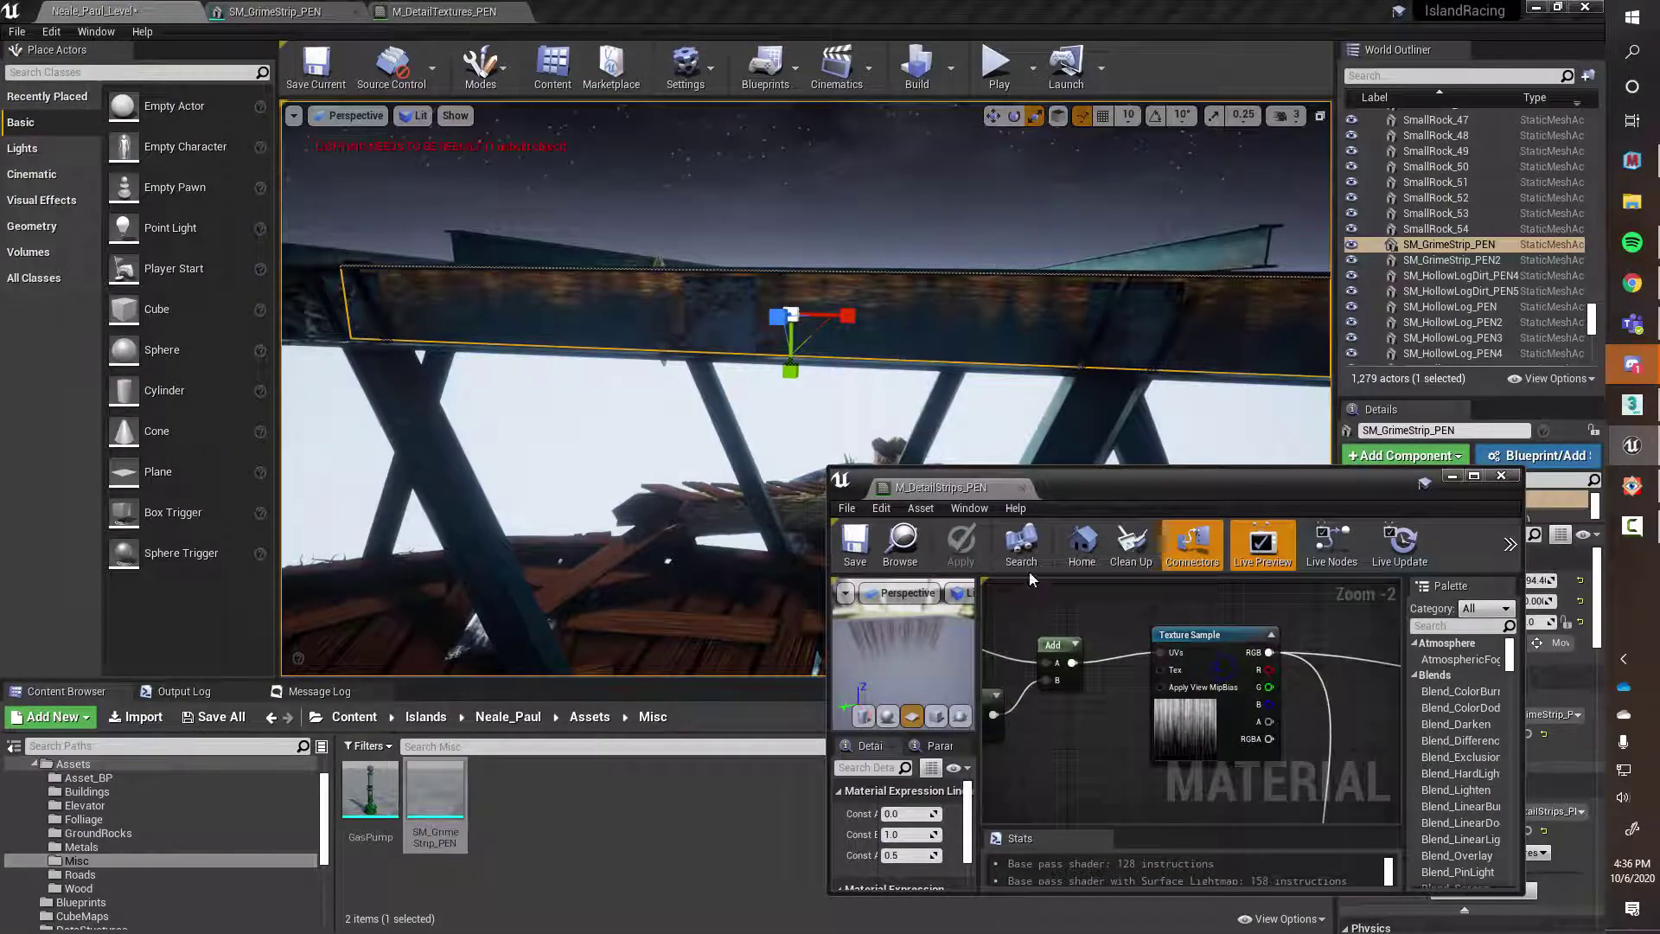
pyautogui.moveTo(946, 486); pyautogui.dragTo(683, 13)
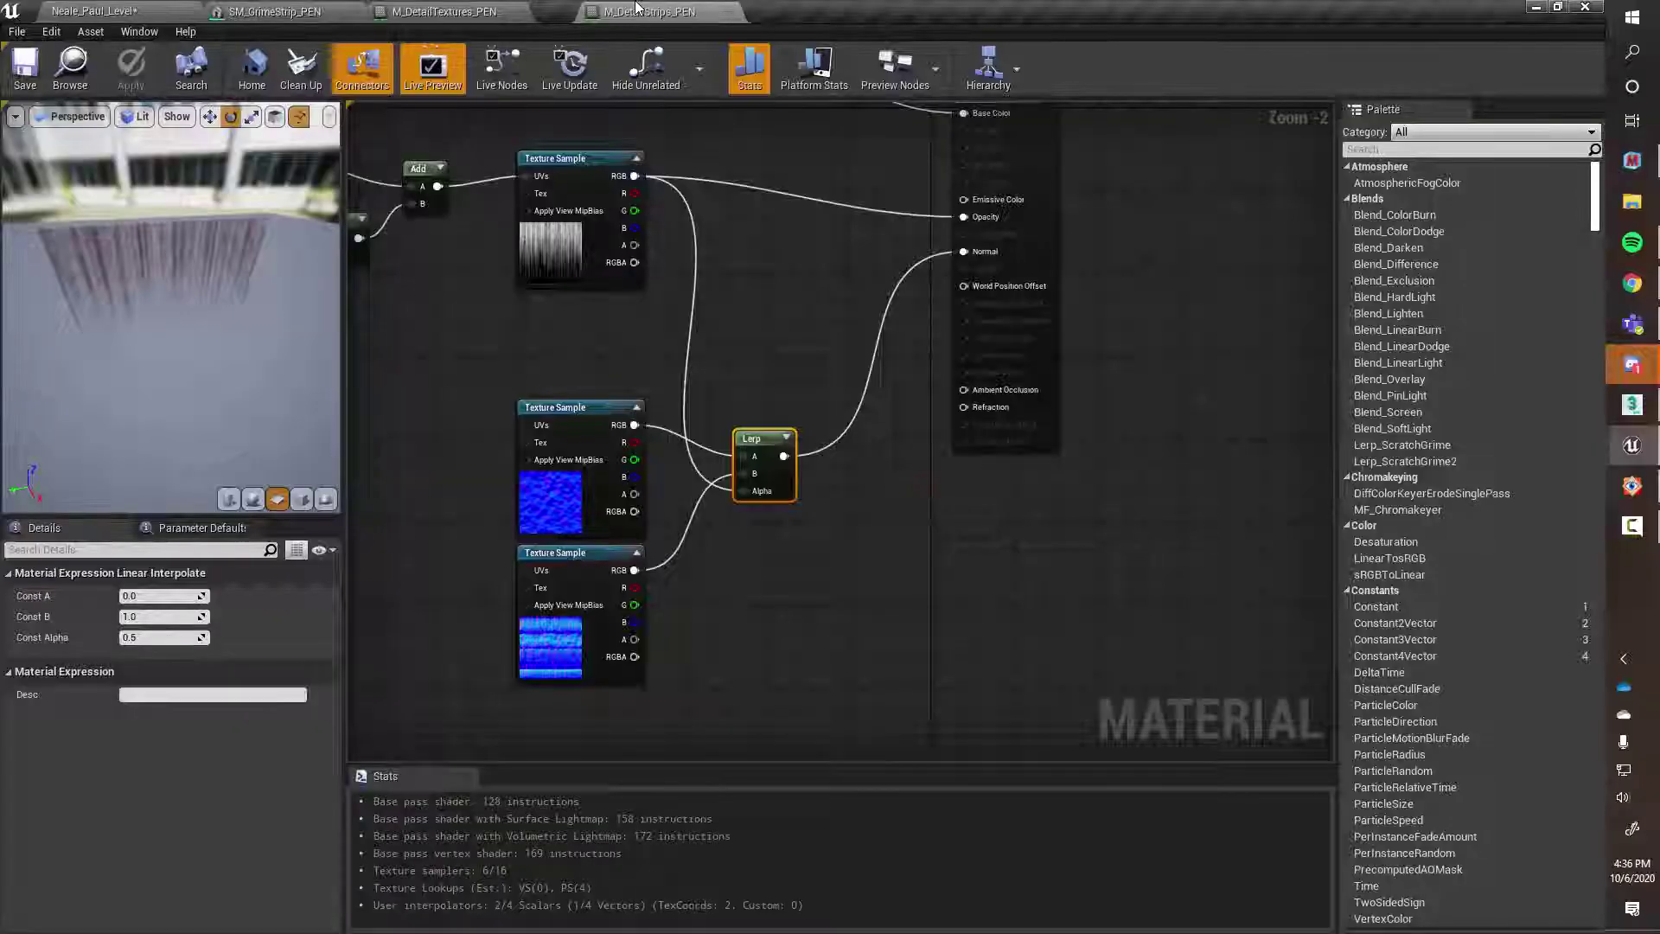
# Return to the level, open the grime strip's material instance MI_DetailStrips_PEN, and override Tile Diff U with about 6.98
pyautogui.click(93, 11)
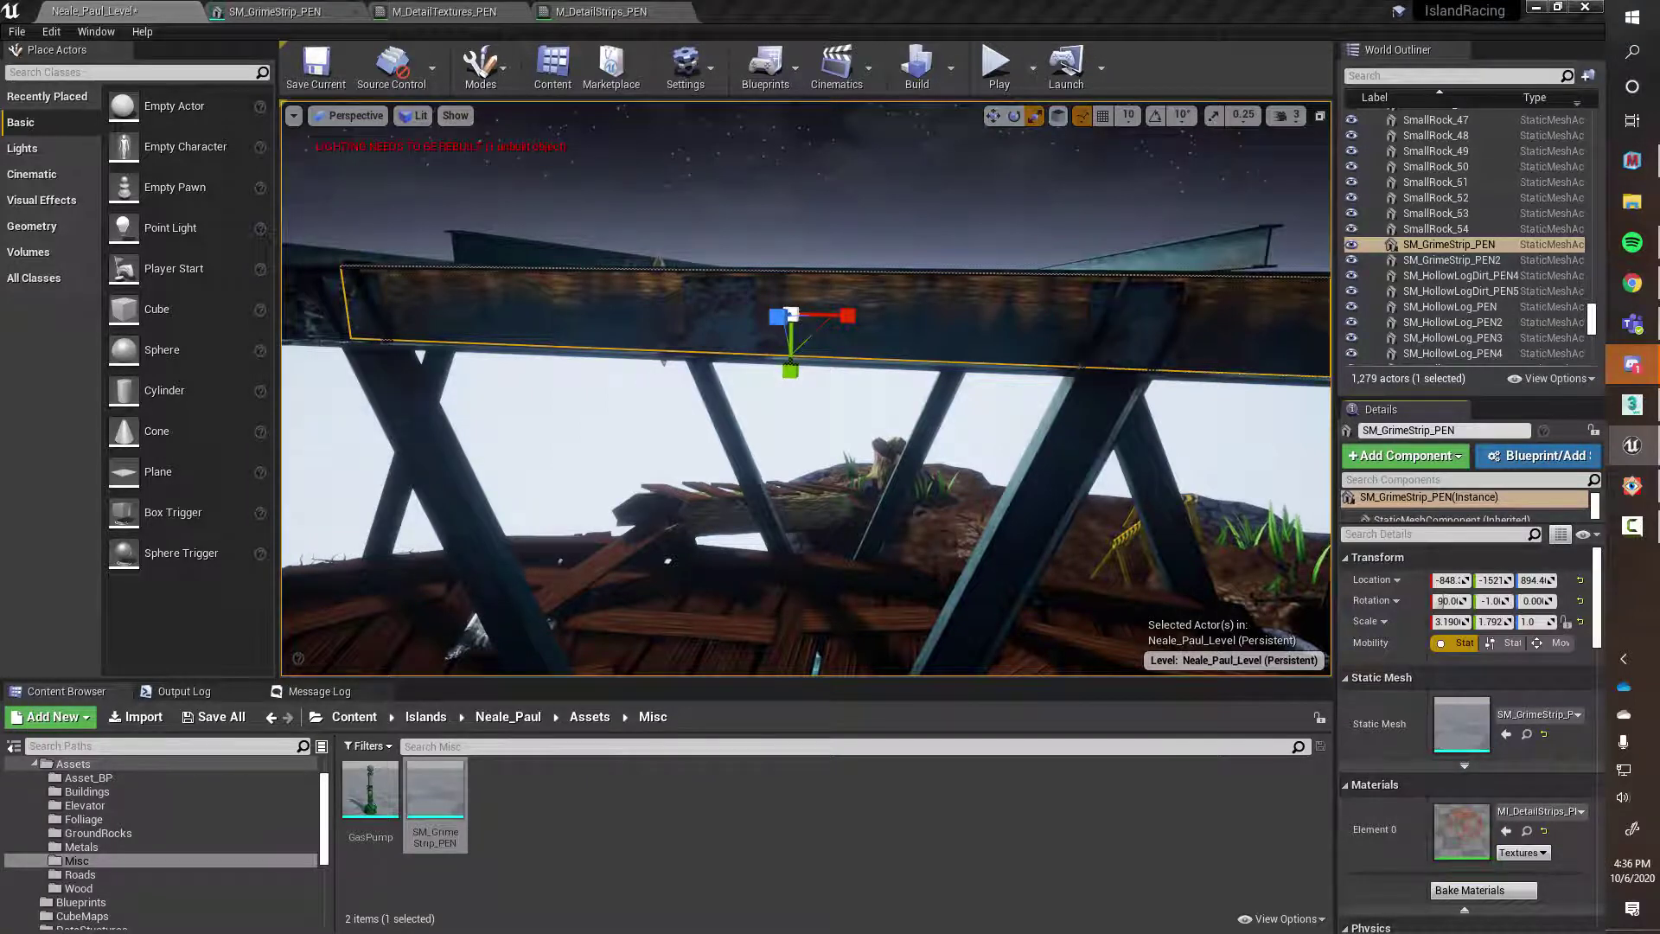
pyautogui.doubleClick(1461, 830)
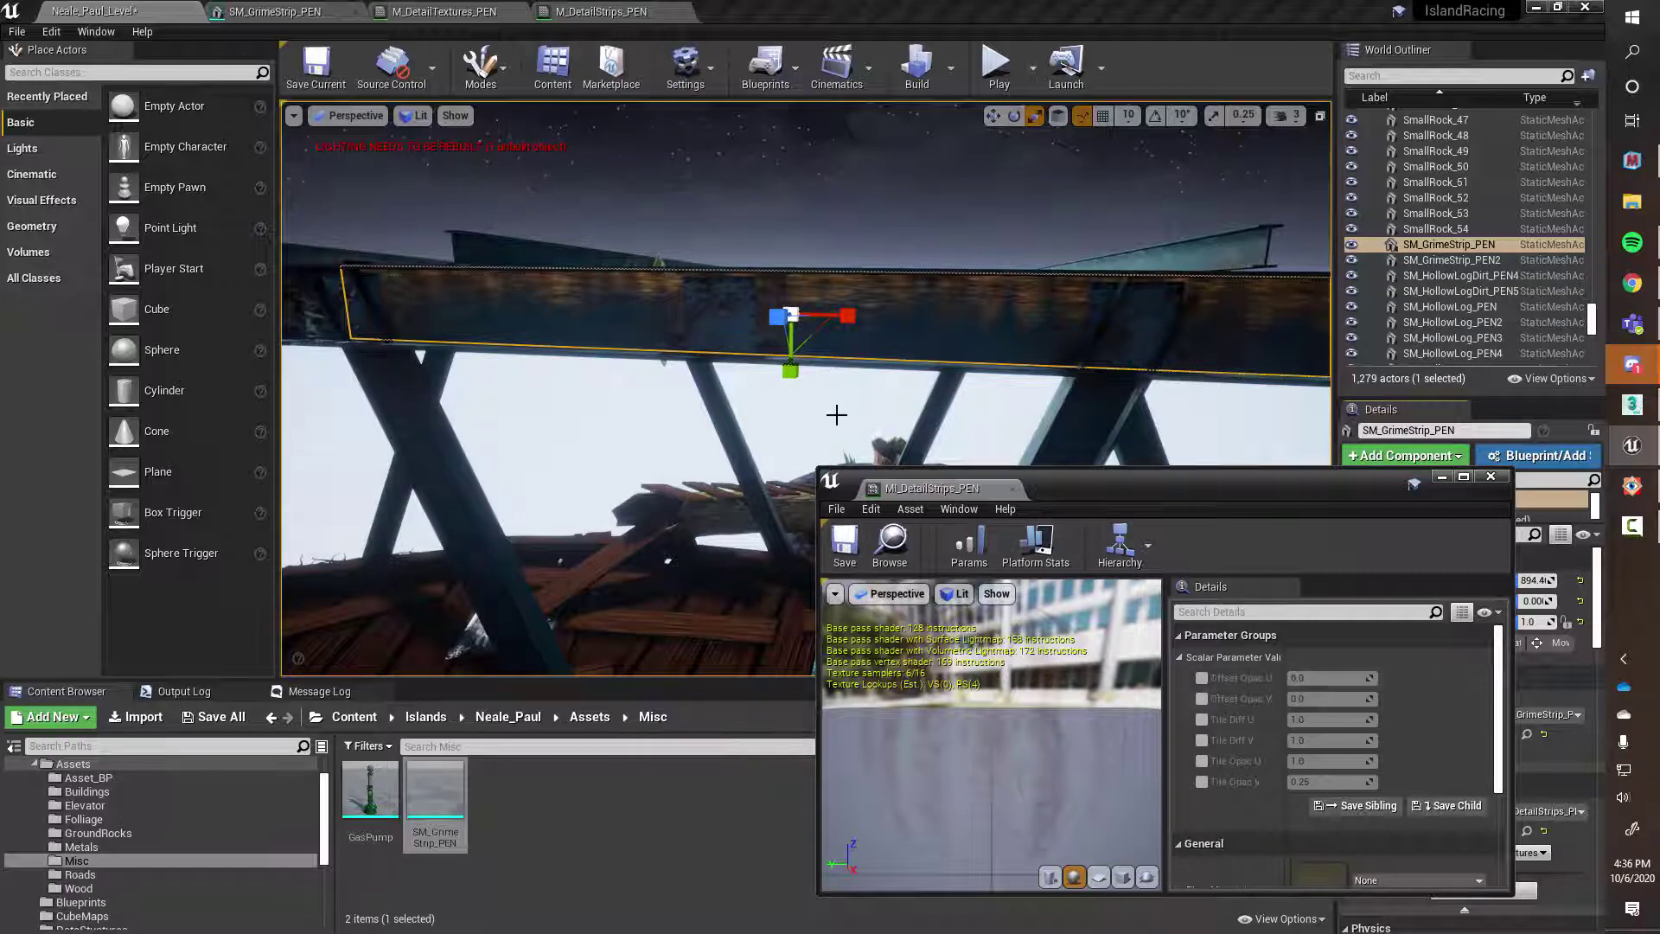
pyautogui.click(1202, 720)
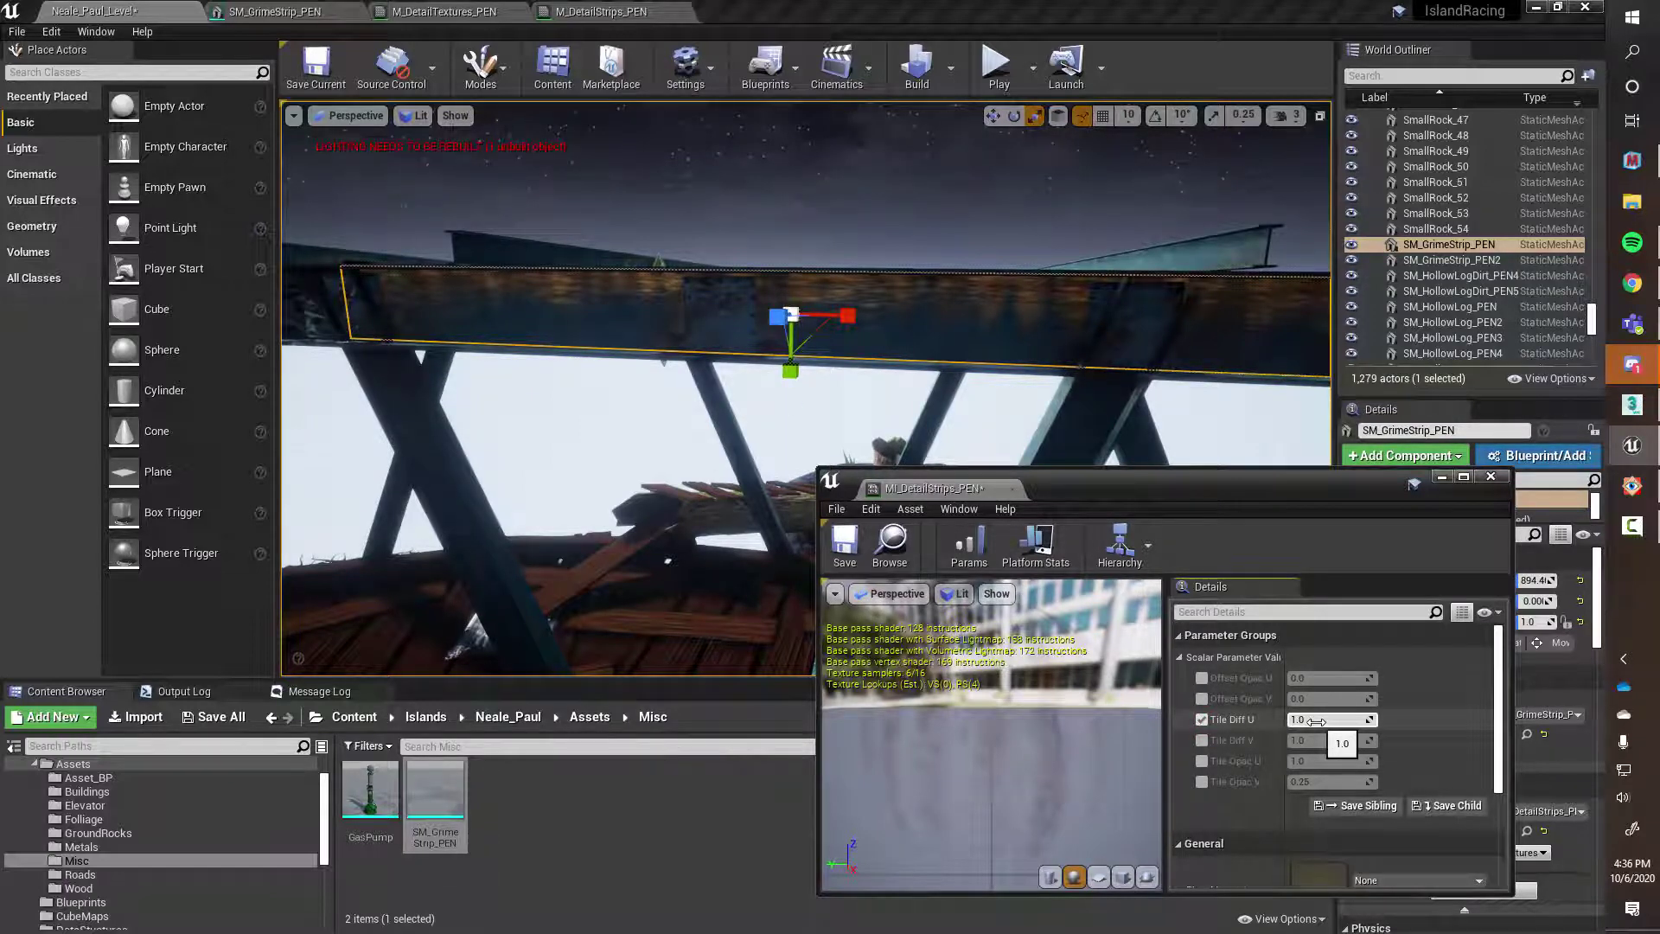
pyautogui.moveTo(1316, 722); pyautogui.dragTo(1461, 722)
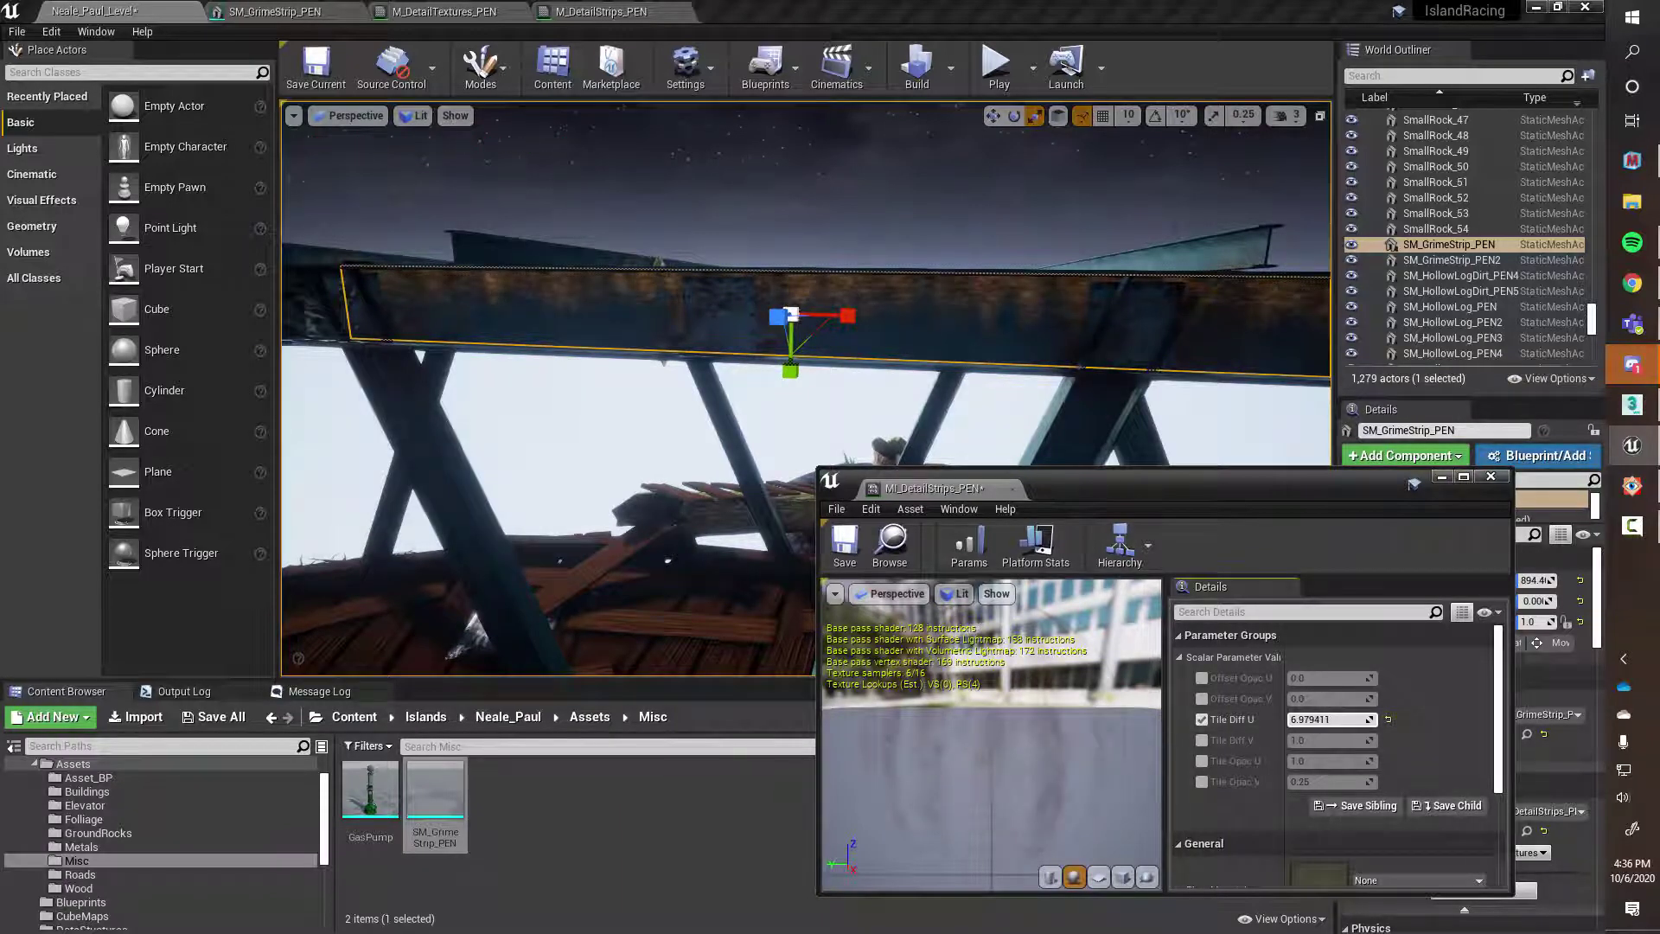
# Override Tile Opac U with about 1.98 and raise Tile Diff U to about 9.18 for the girder's grime strip
pyautogui.click(1201, 761)
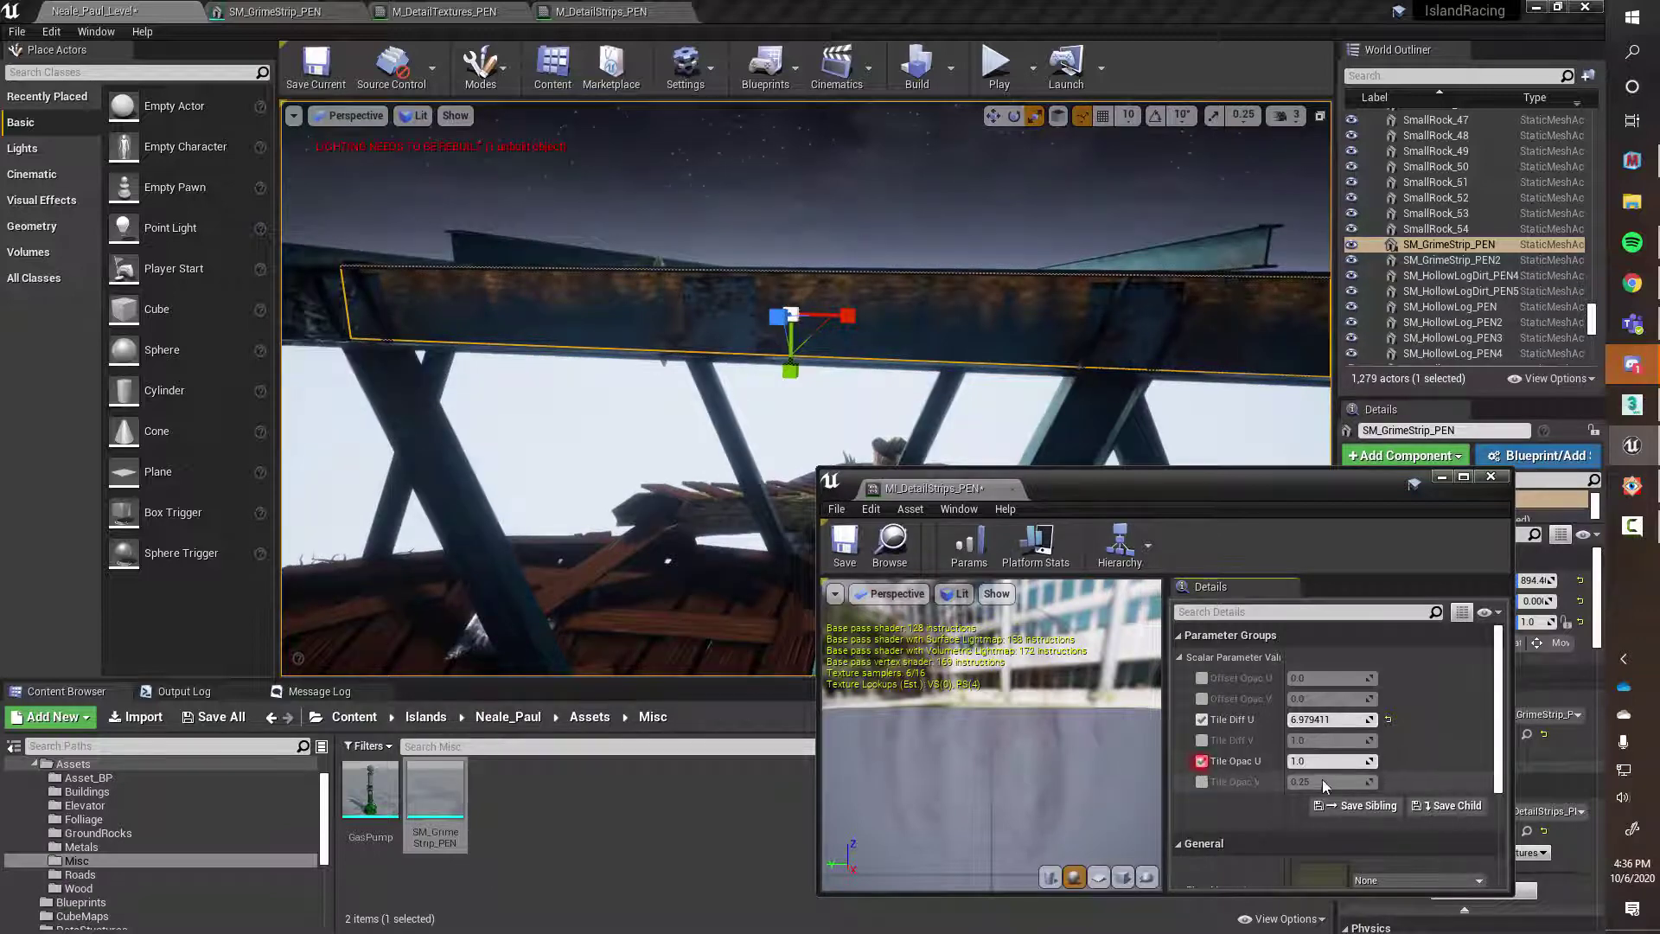
pyautogui.moveTo(1318, 761); pyautogui.dragTo(1347, 761)
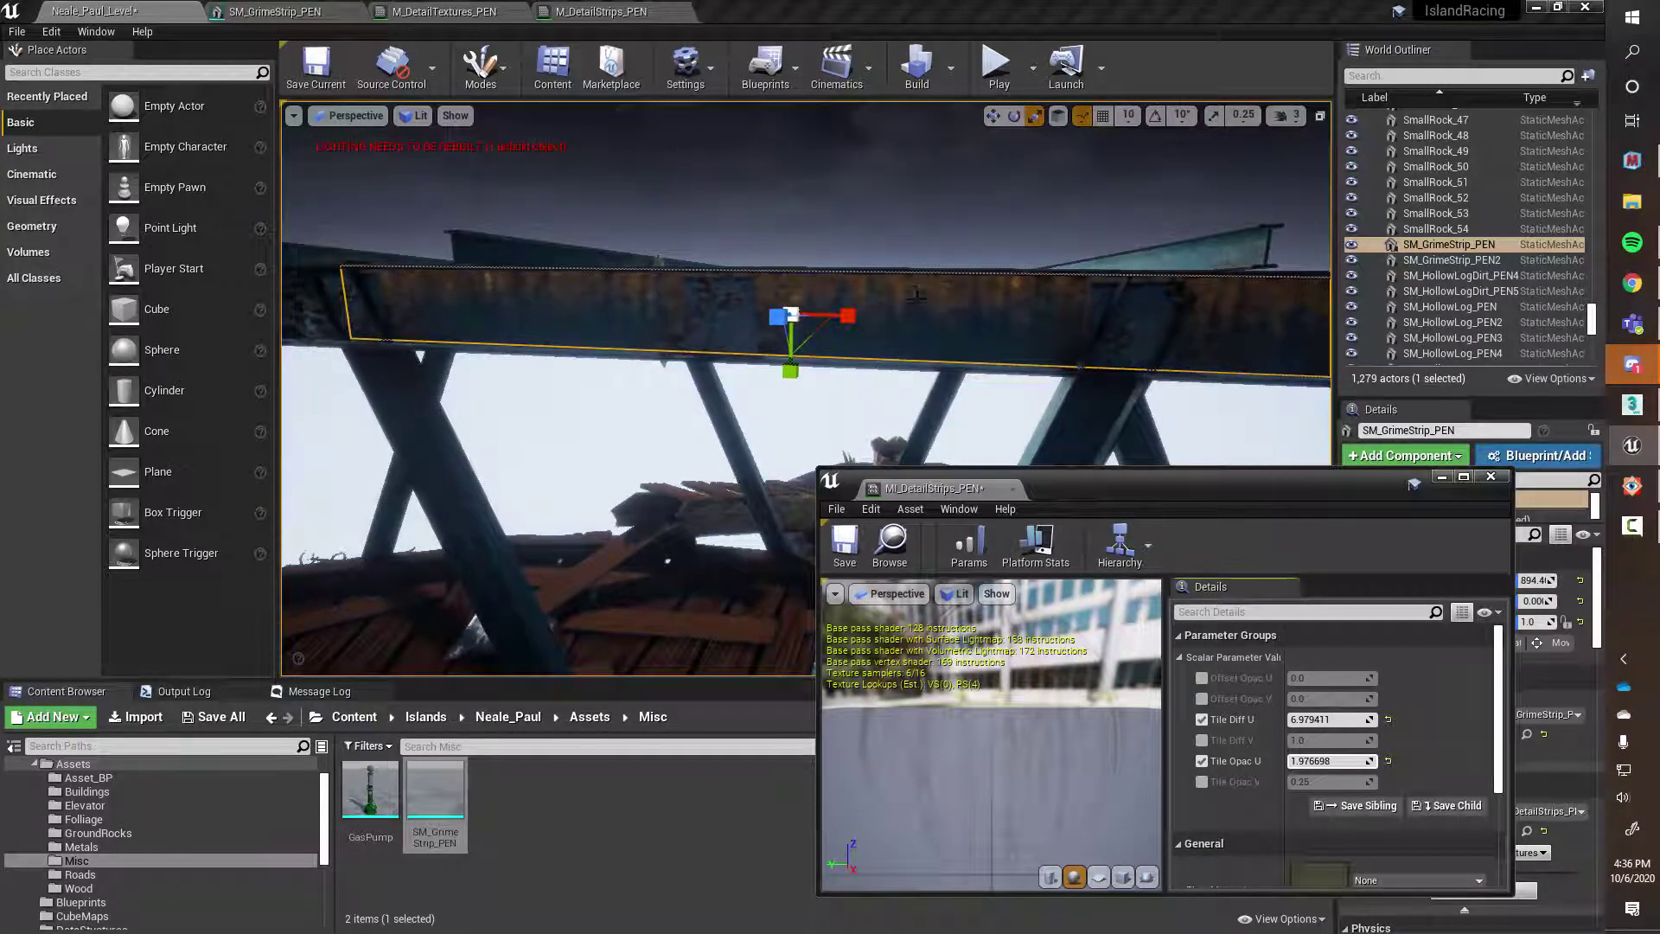
pyautogui.moveTo(593, 460); pyautogui.dragTo(669, 419, button='right')
pyautogui.moveTo(669, 420); pyautogui.dragTo(671, 422)
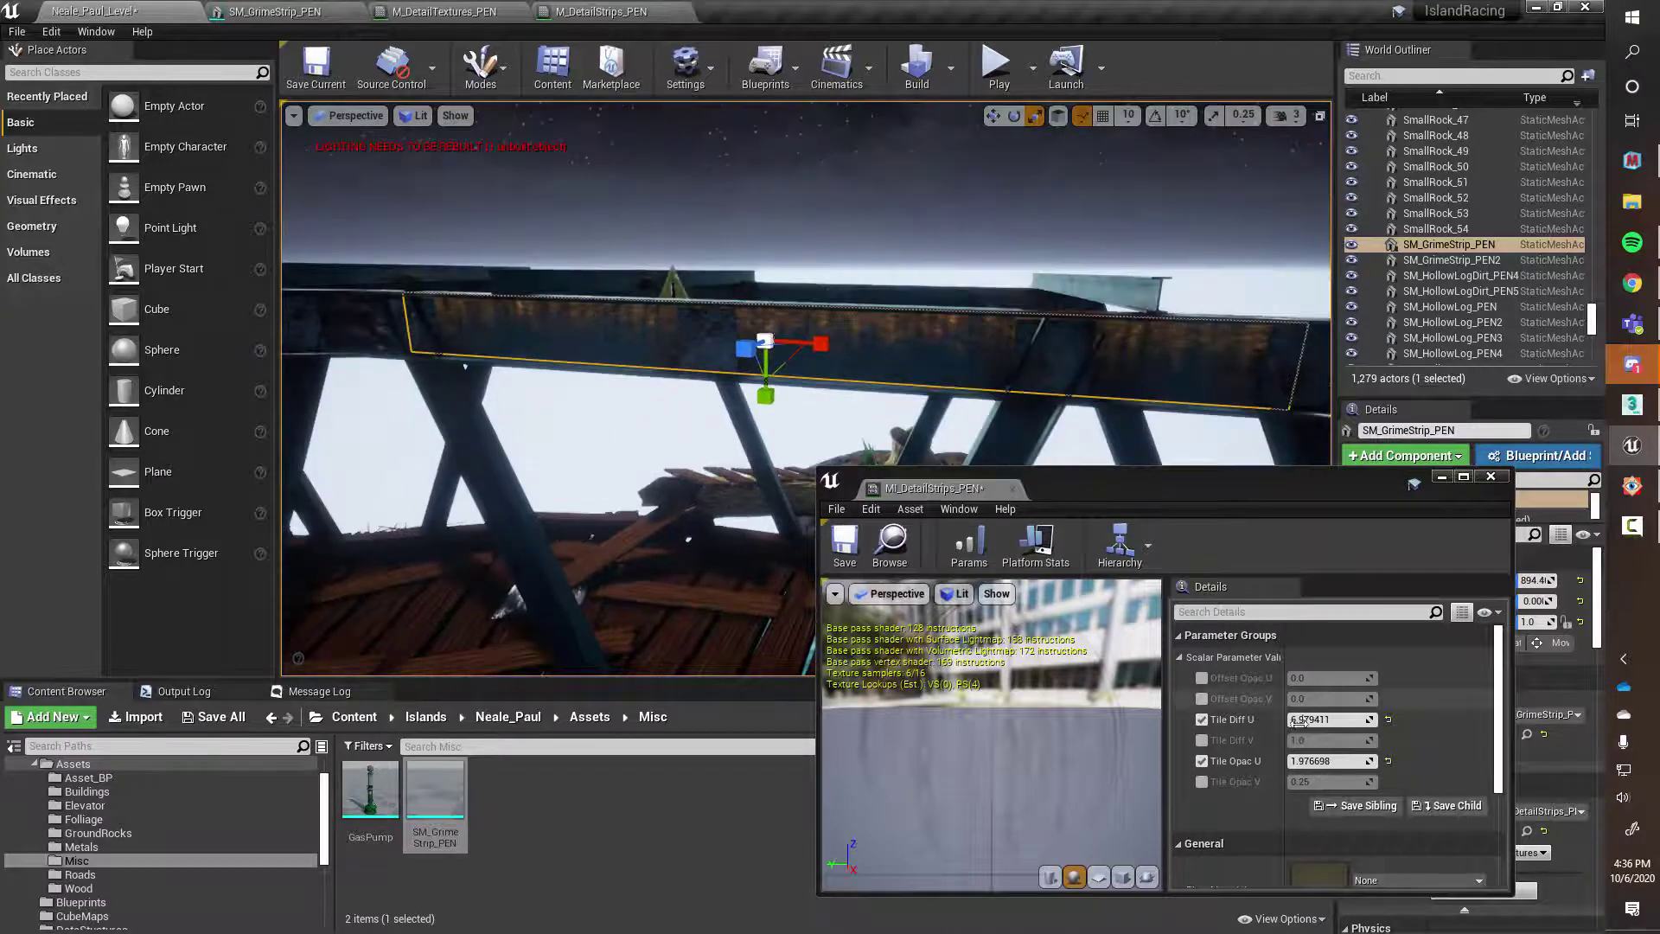
pyautogui.moveTo(1306, 720); pyautogui.dragTo(1304, 719)
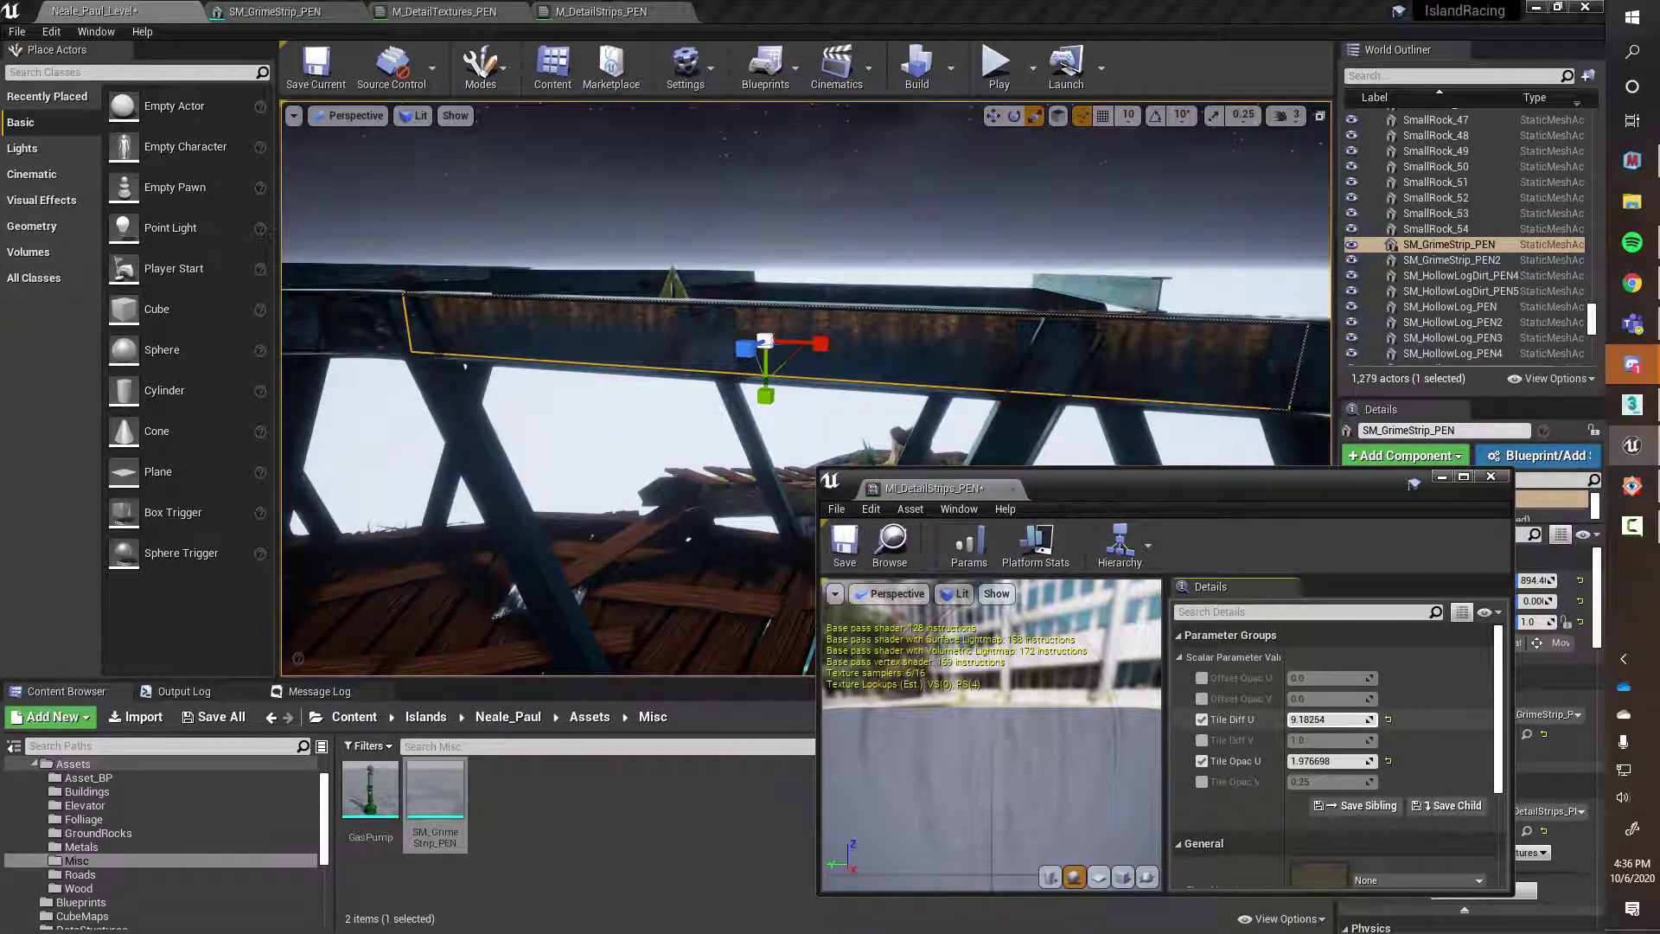
pyautogui.moveTo(691, 424); pyautogui.dragTo(696, 407, button='right')
pyautogui.press('s')
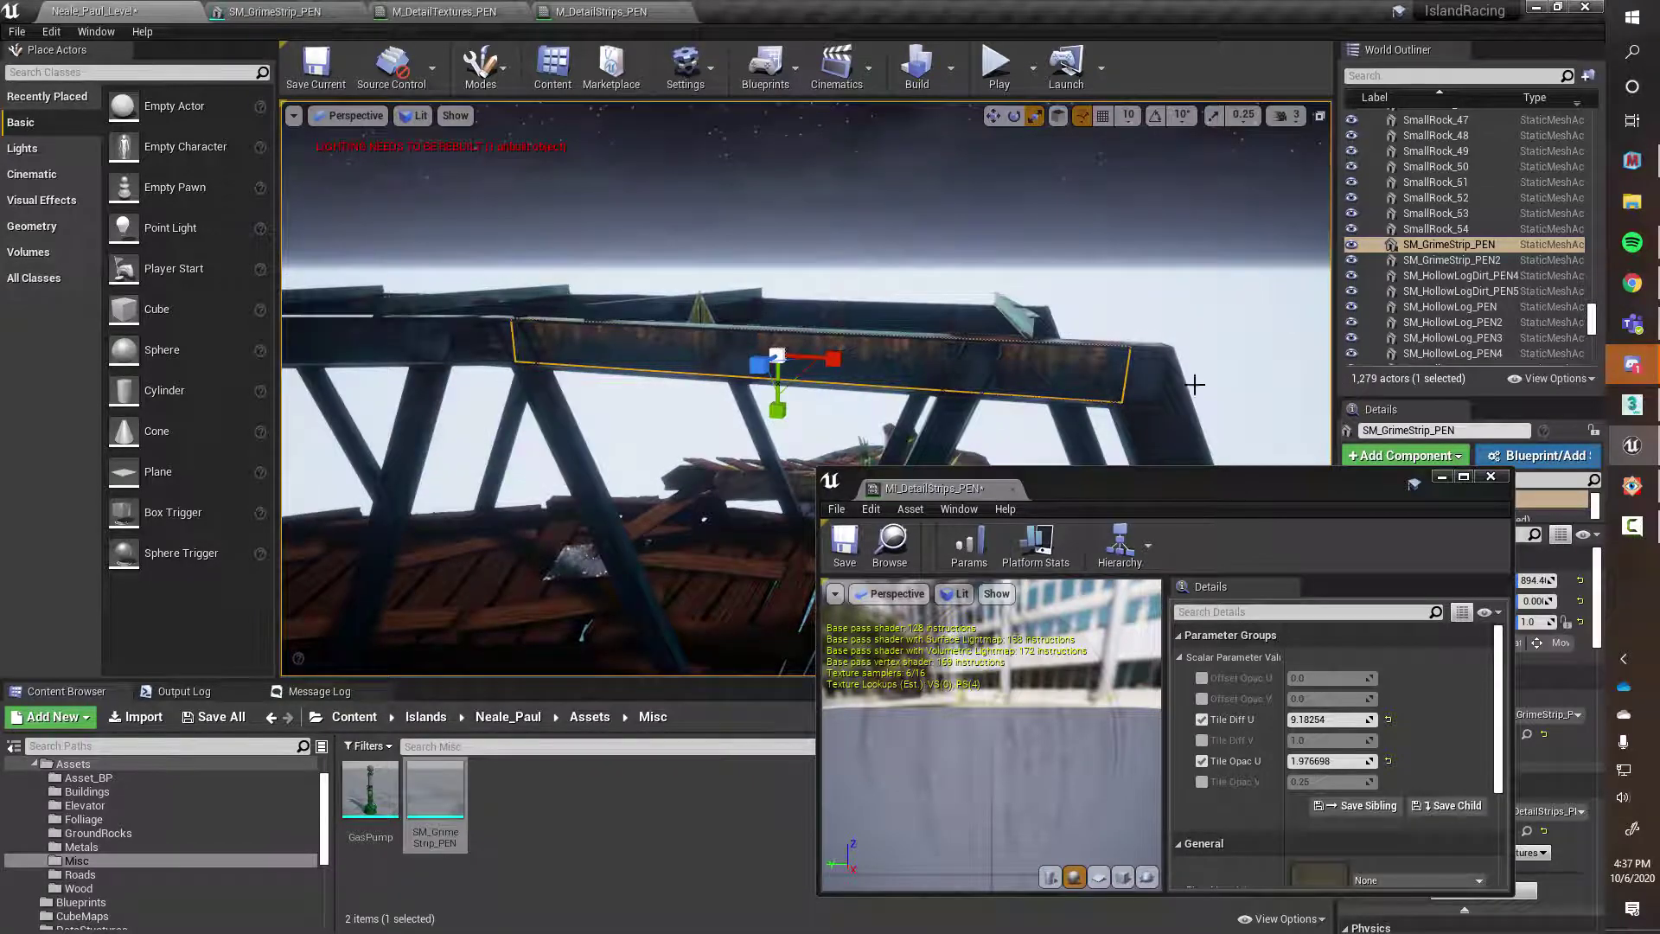
pyautogui.moveTo(841, 423); pyautogui.dragTo(836, 419, button='right')
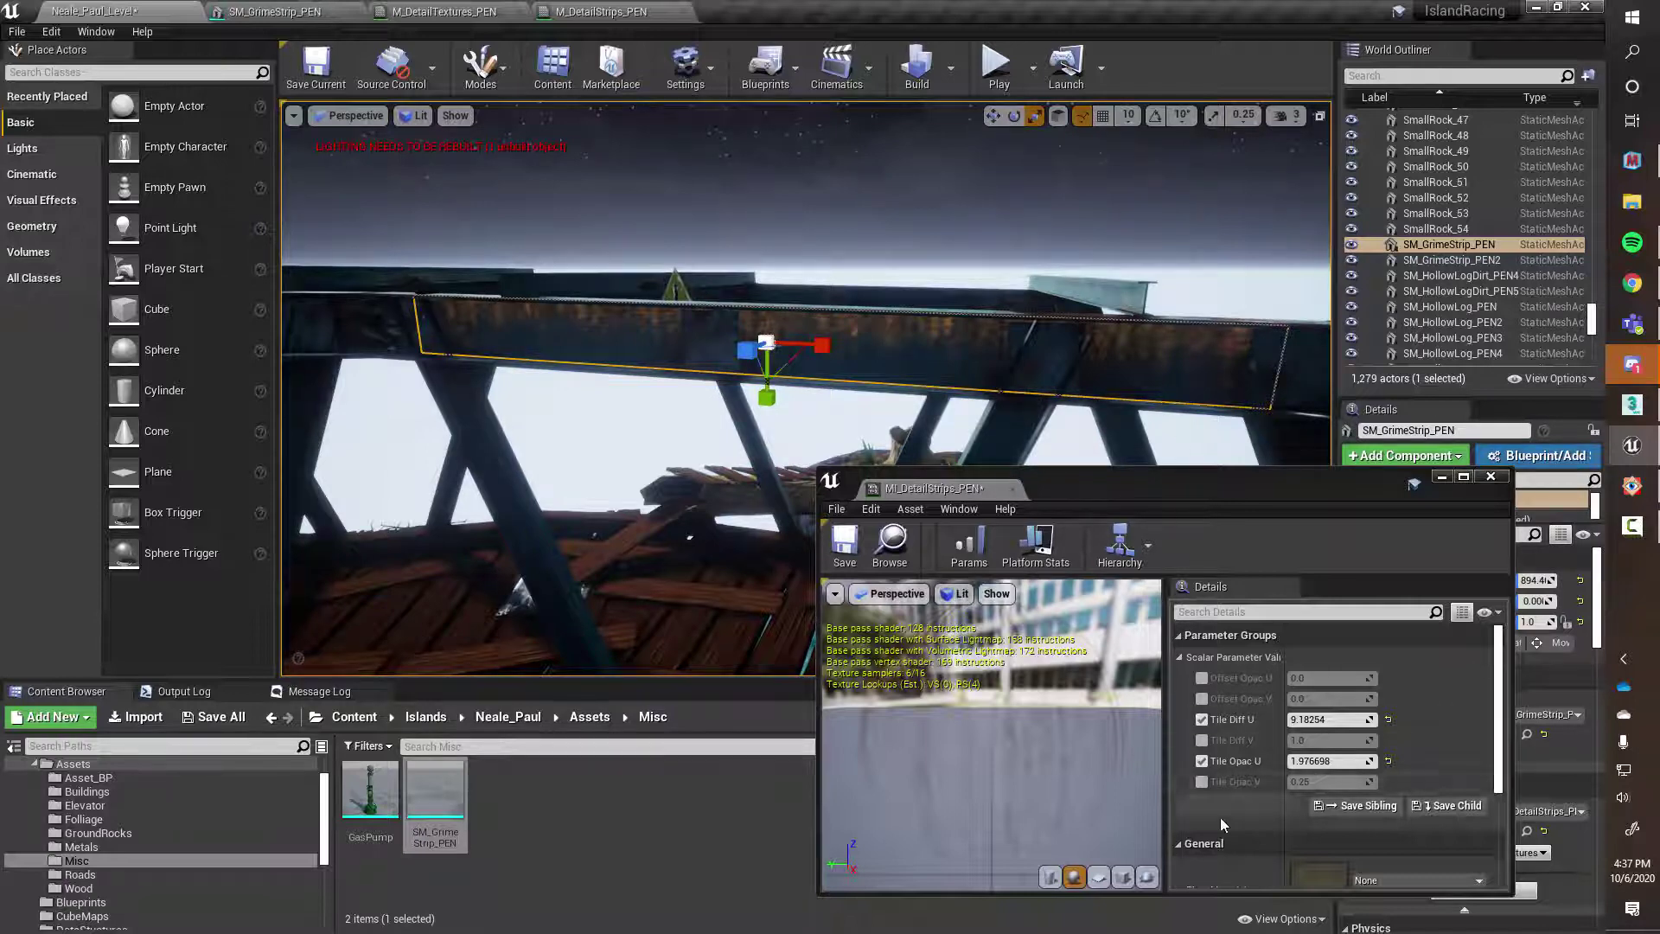
# Enable the Offset Opac V override in the material instance, try 0.25, and set it back to 0
pyautogui.click(1201, 698)
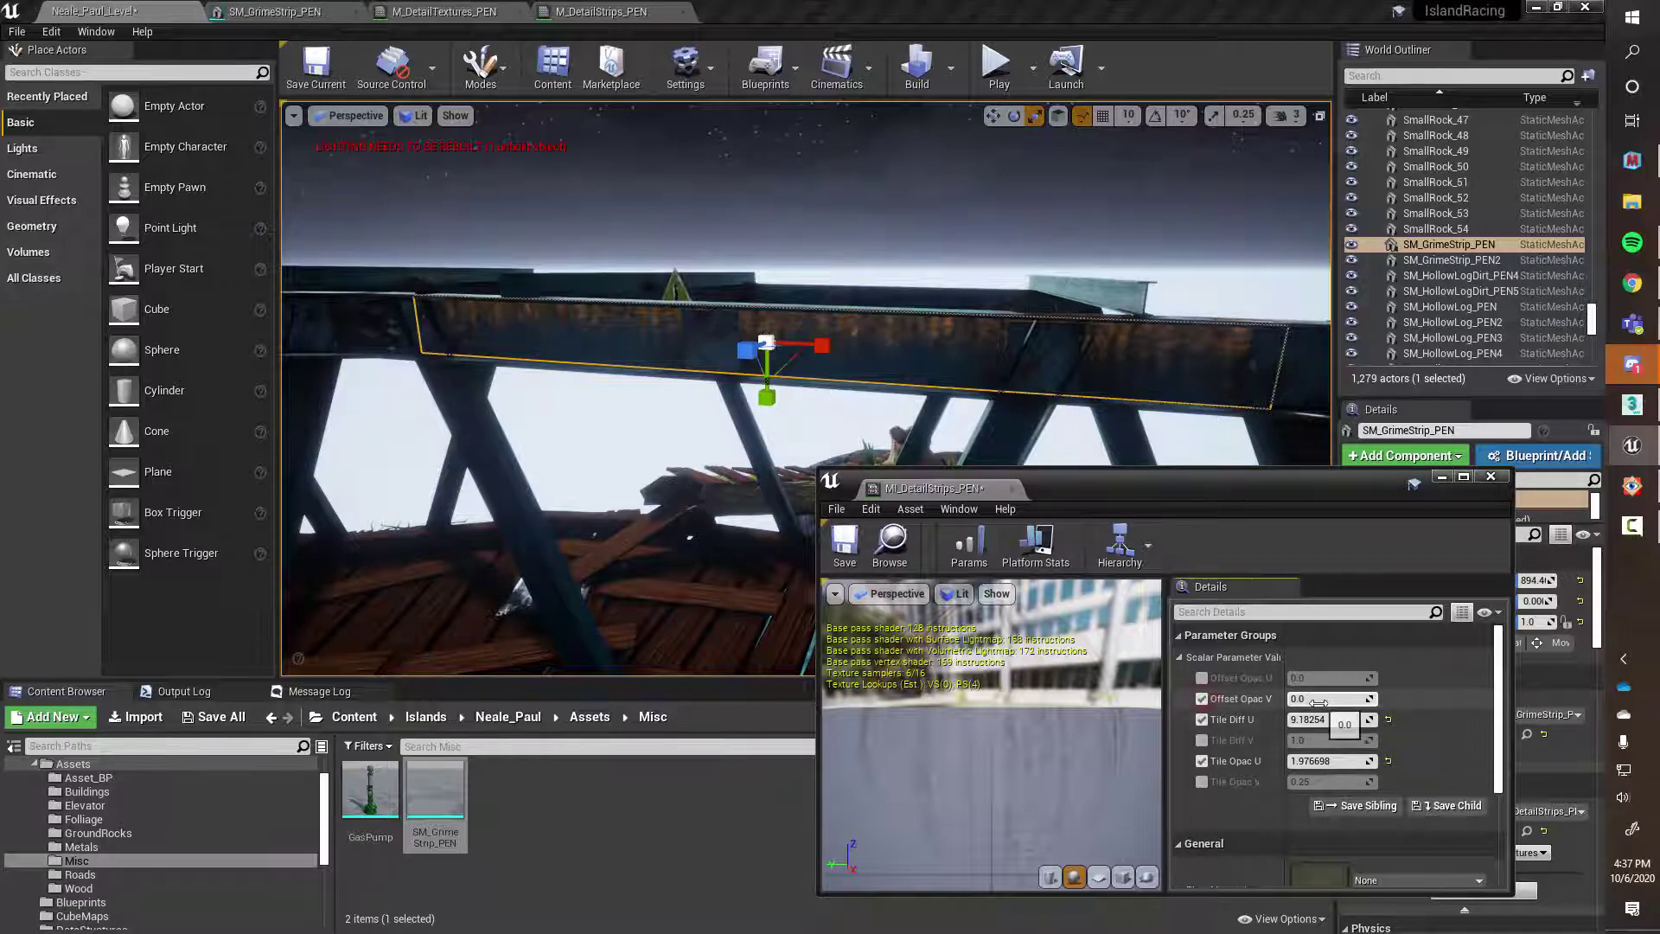
pyautogui.click(1319, 701)
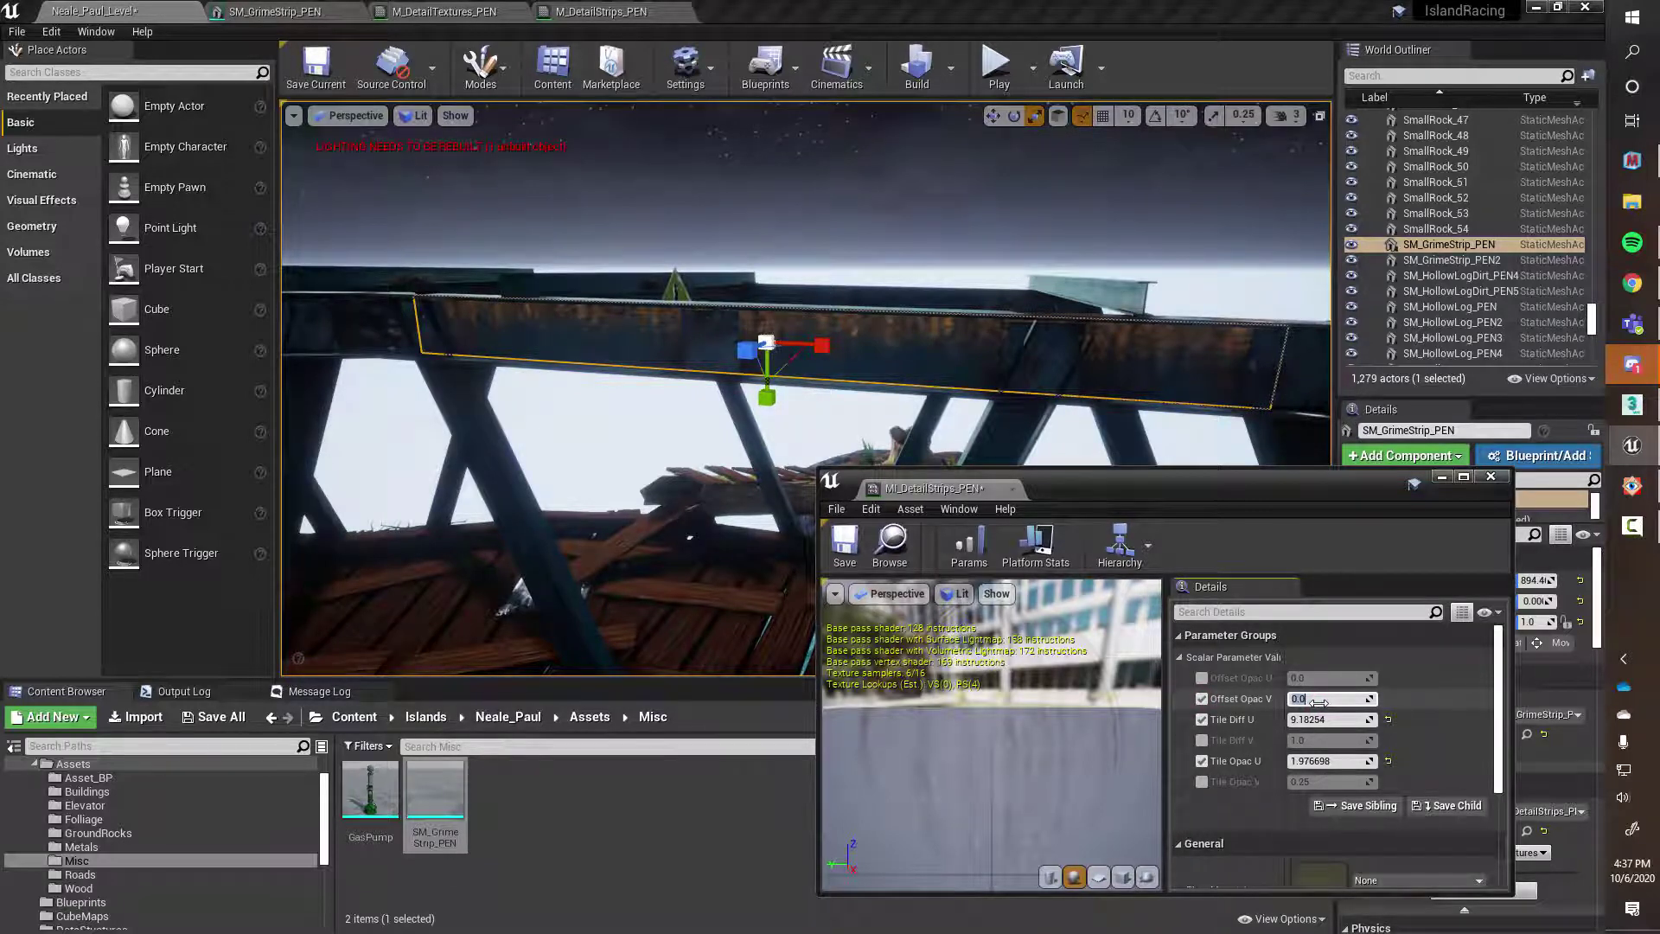
pyautogui.write('.25')
pyautogui.press('Return')
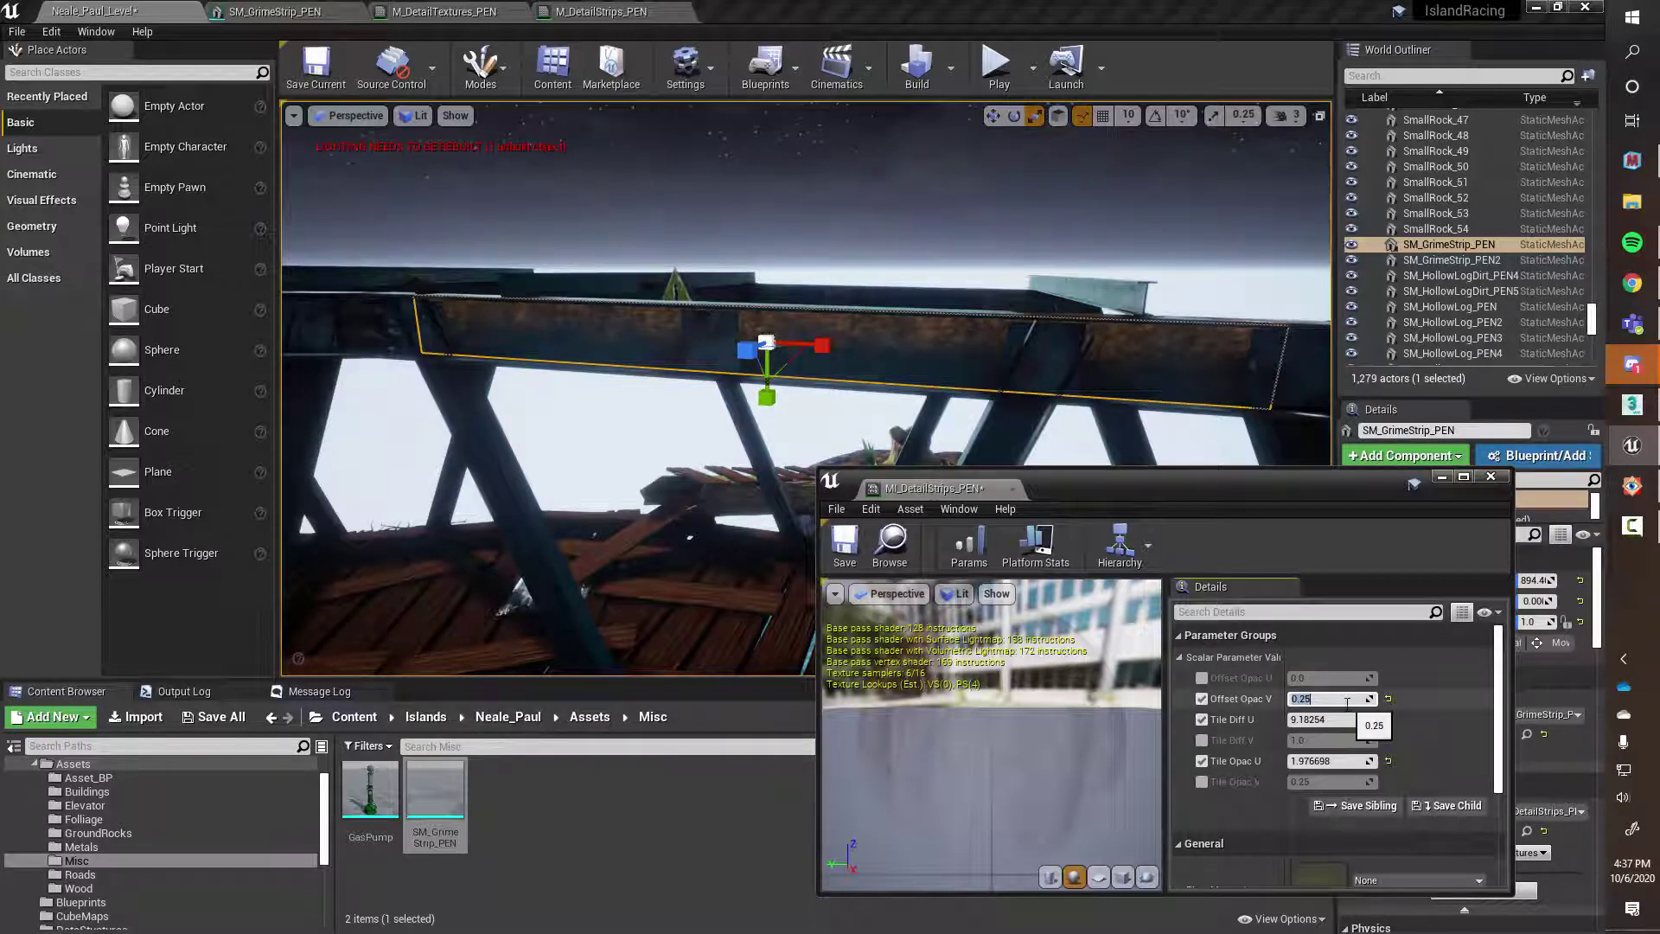
pyautogui.write('0')
pyautogui.press('Return')
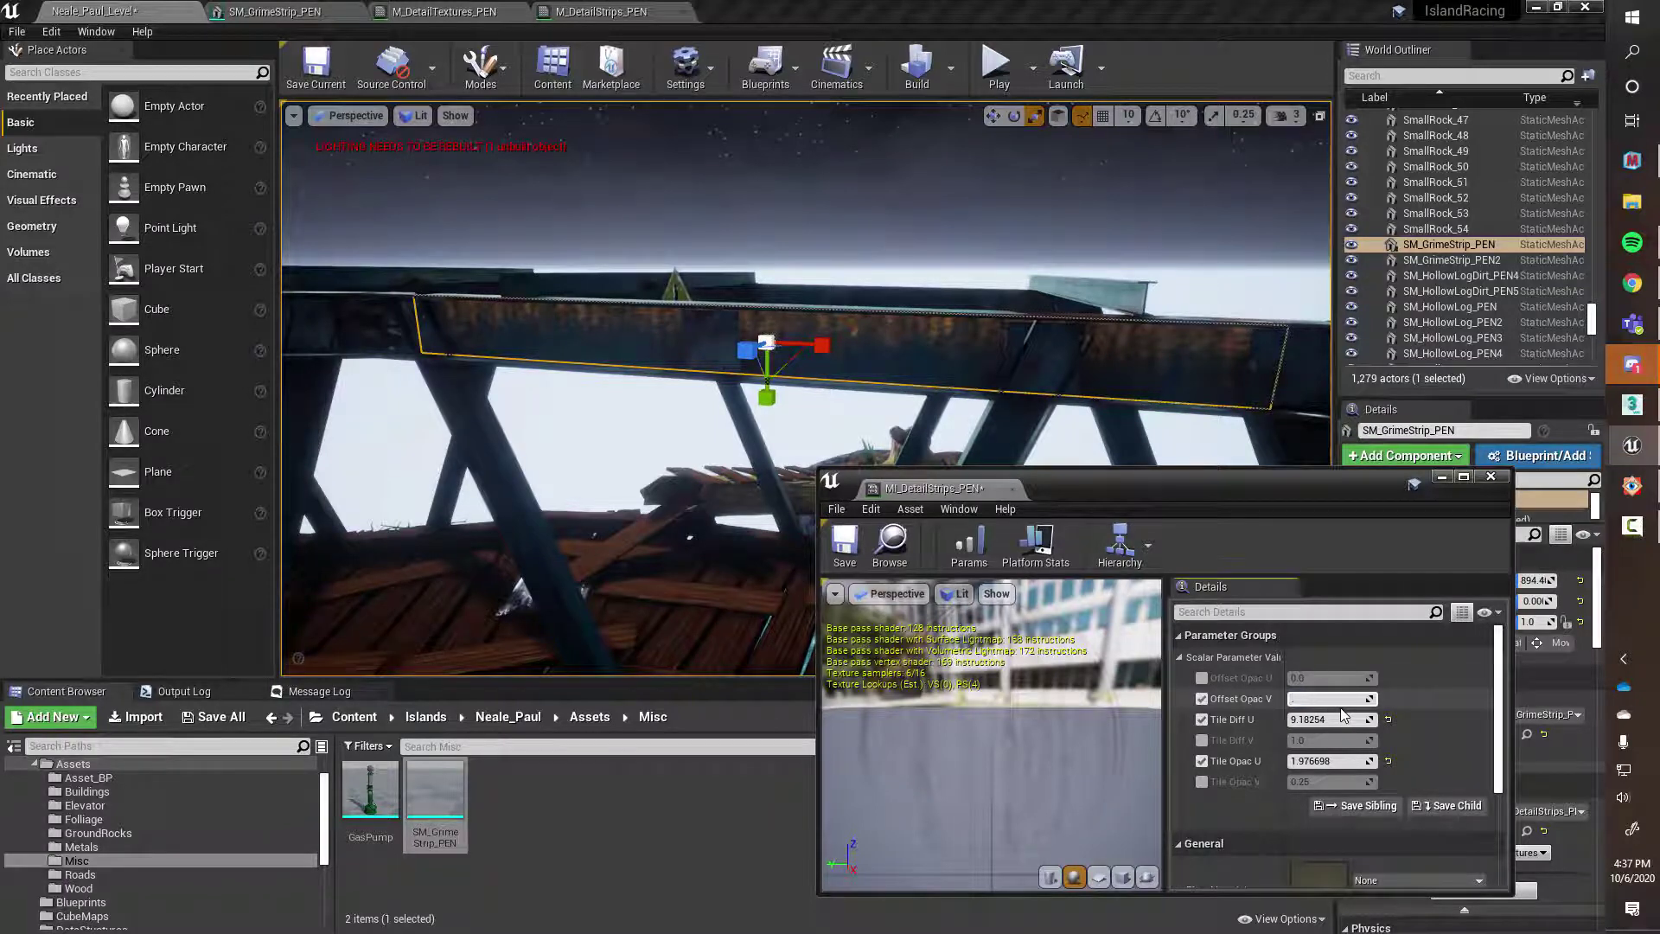
# Try an Offset Opac V of 0.75, return it to 0.0, and inspect the grime strip on the girder
pyautogui.write('0.75')
pyautogui.press('Return')
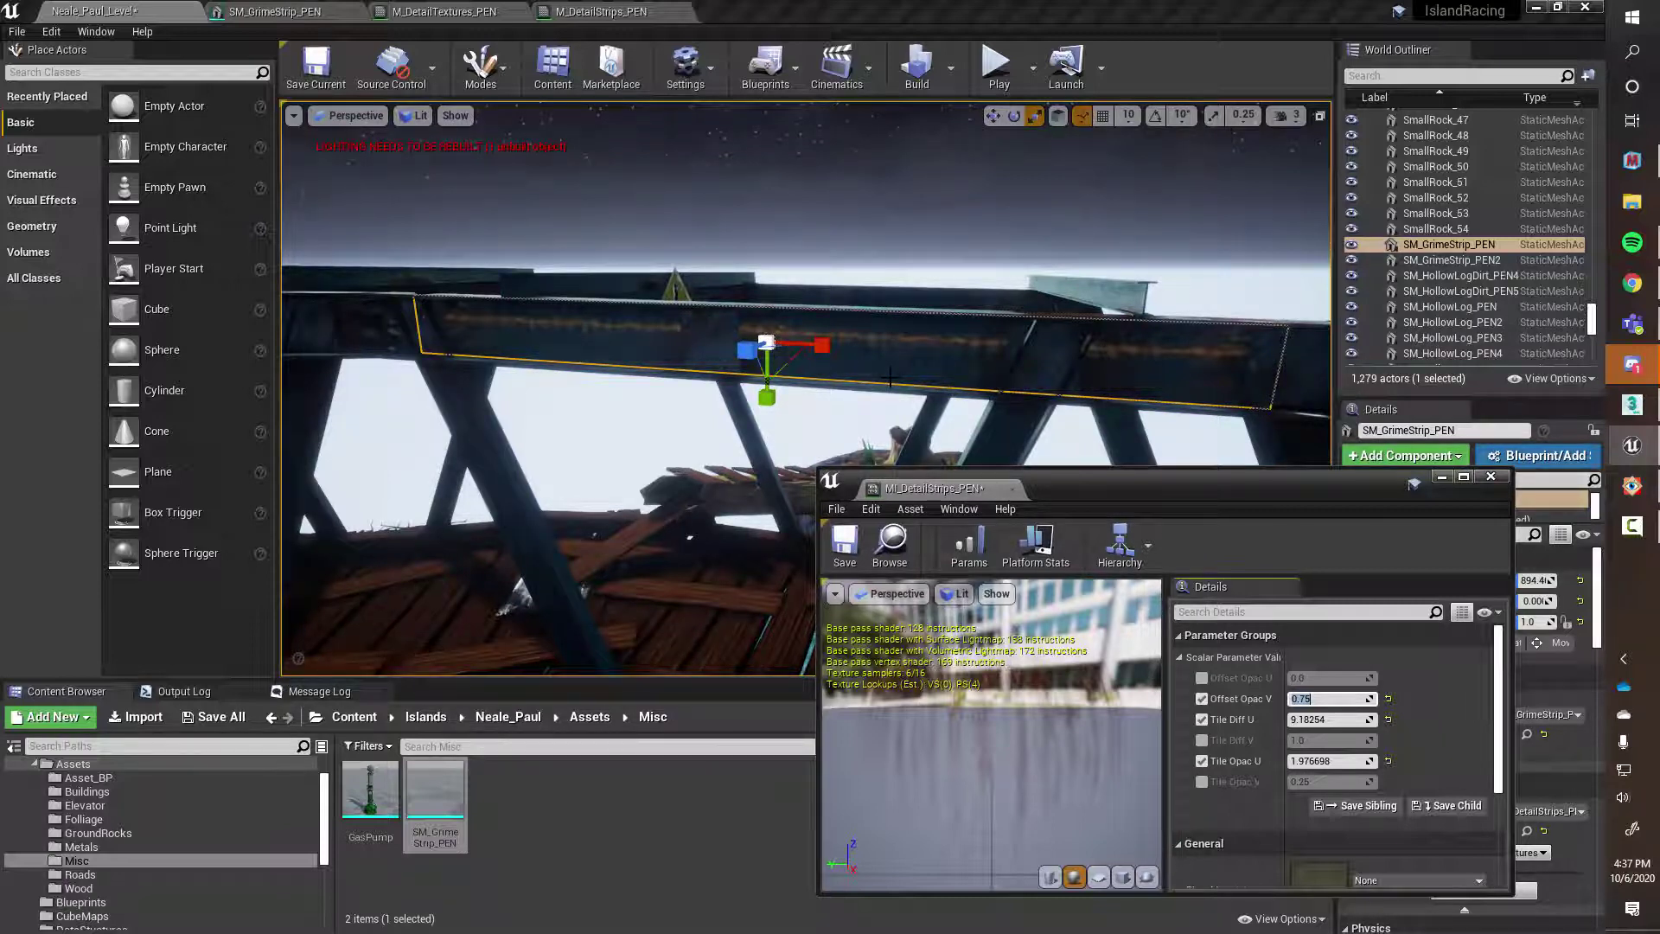
pyautogui.write('0.0')
pyautogui.keyDown('alt'); pyautogui.moveTo(616, 467); pyautogui.dragTo(648, 438, button='right'); pyautogui.keyUp('alt')
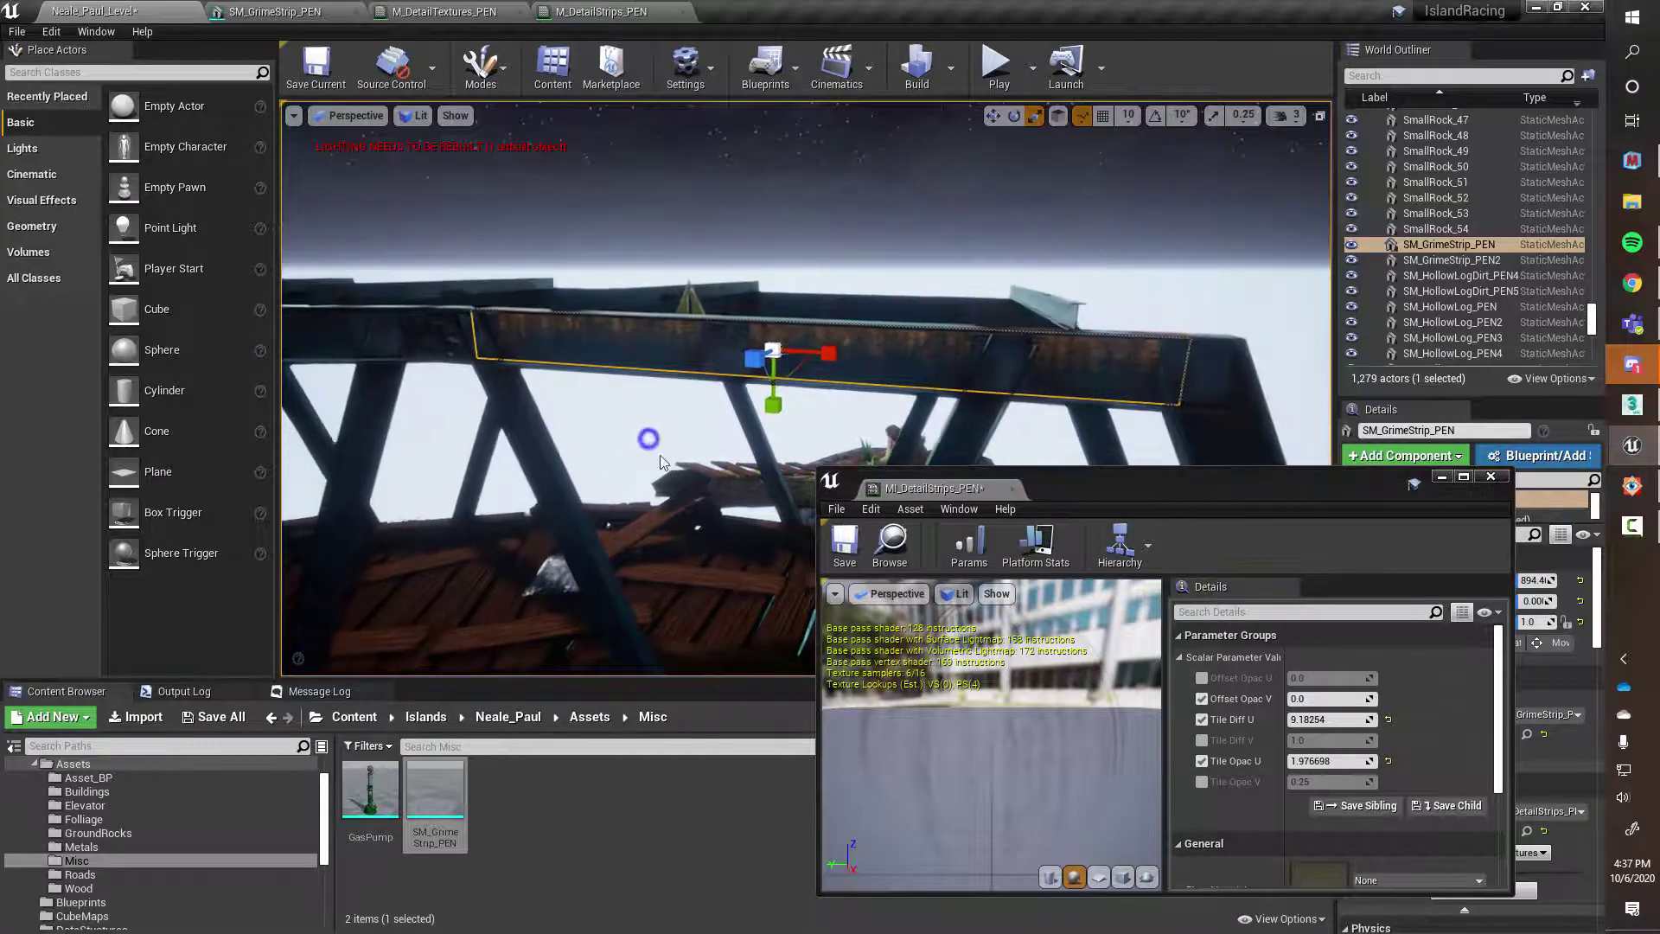
pyautogui.keyDown('alt'); pyautogui.moveTo(649, 437); pyautogui.dragTo(627, 506); pyautogui.keyUp('alt')
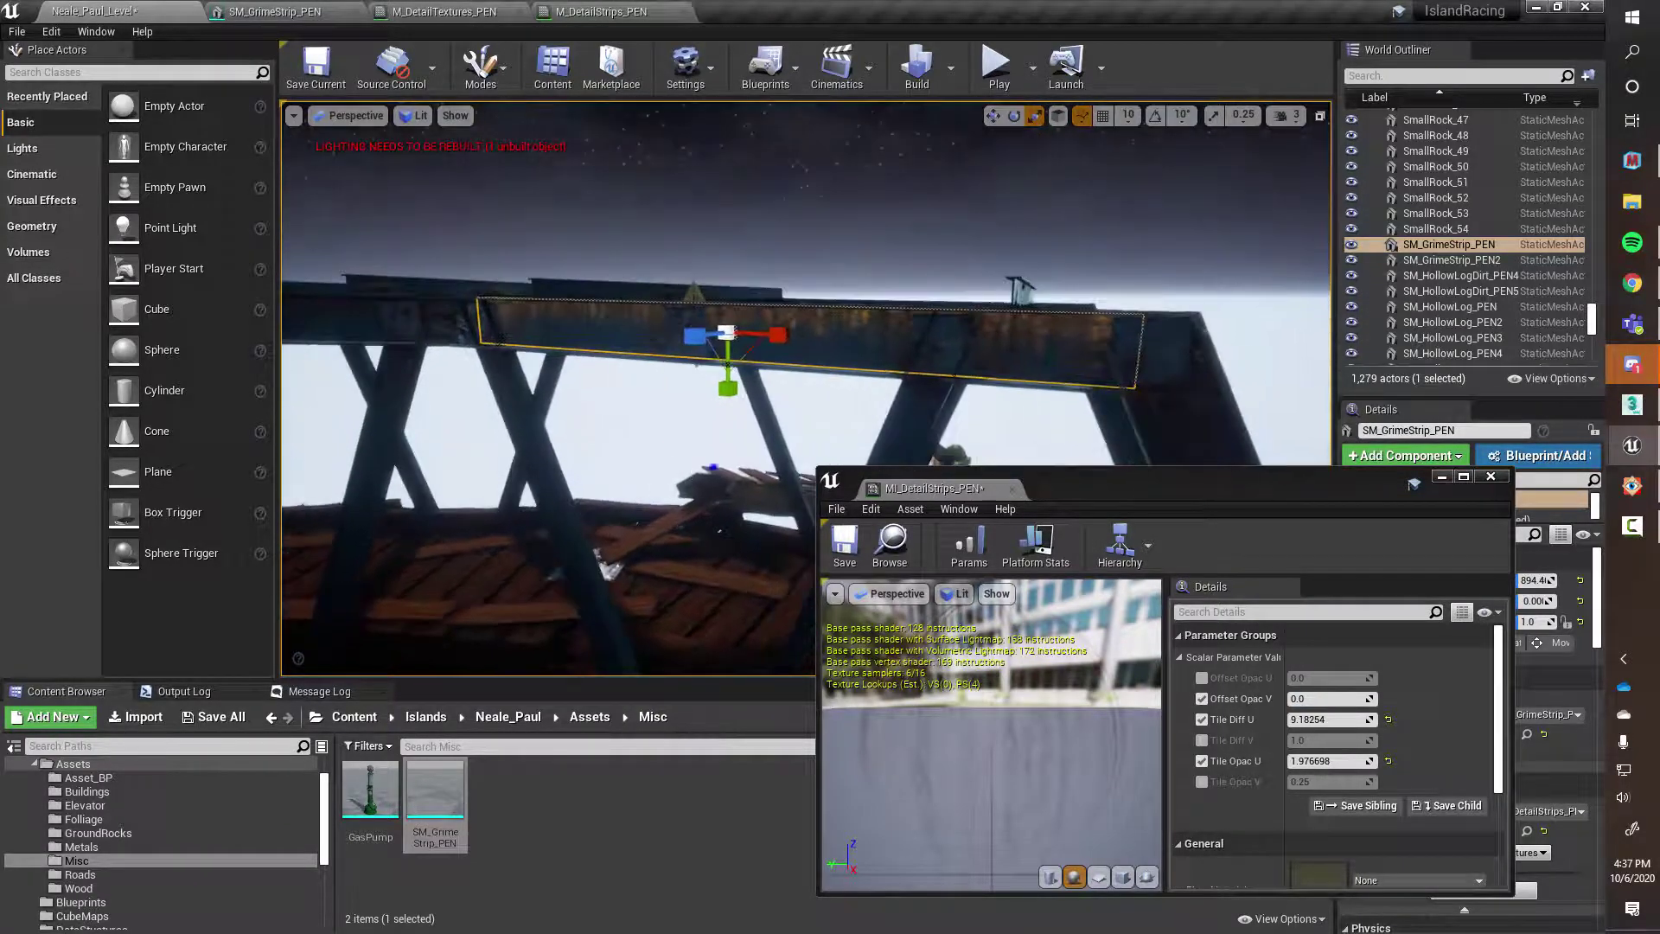
pyautogui.keyDown('alt'); pyautogui.moveTo(714, 467); pyautogui.dragTo(553, 475, button='right'); pyautogui.keyUp('alt')
pyautogui.moveTo(554, 475)
pyautogui.keyDown('alt'); pyautogui.mouseDown()
pyautogui.moveTo(497, 424)
pyautogui.moveTo(531, 430)
pyautogui.moveTo(526, 474)
pyautogui.mouseUp(); pyautogui.keyUp('alt')
pyautogui.keyDown('alt'); pyautogui.moveTo(526, 474); pyautogui.dragTo(574, 464, button='right'); pyautogui.keyUp('alt')
pyautogui.moveTo(744, 484)
pyautogui.keyDown('alt'); pyautogui.mouseDown(button='right')
pyautogui.moveTo(670, 482)
pyautogui.moveTo(714, 482)
pyautogui.mouseUp(button='right'); pyautogui.keyUp('alt')
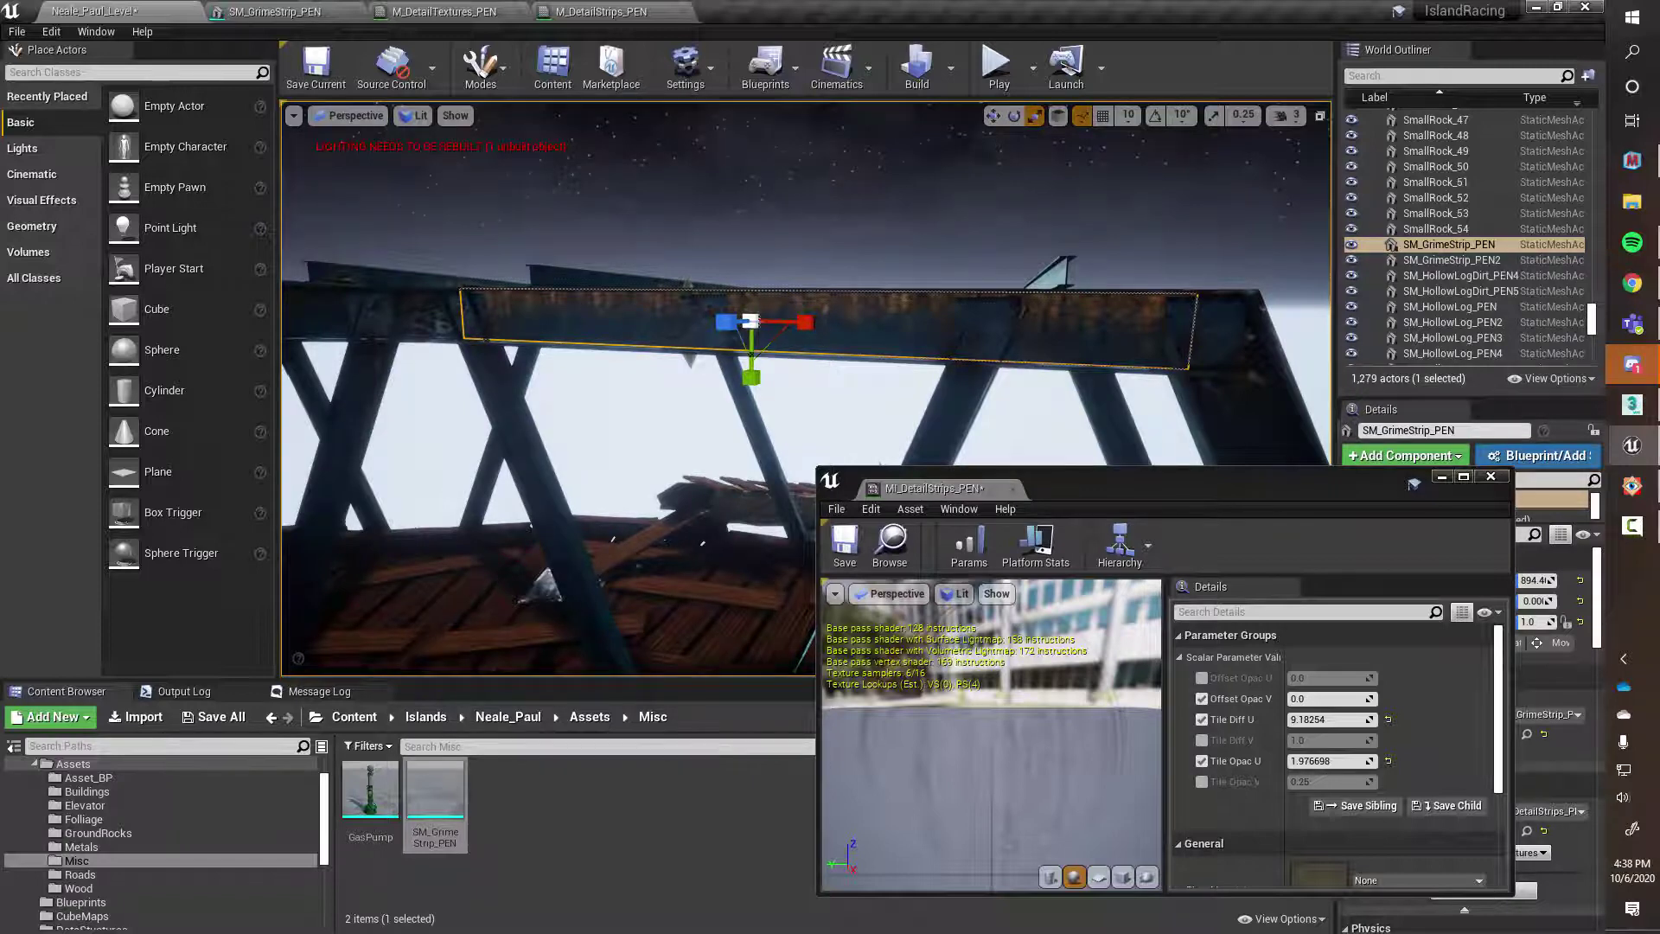
# Convert the Rust_Tile_01 texture sample in M_DetailStrips_PEN to a parameter named Diffuse Texture and apply the material
pyautogui.click(597, 12)
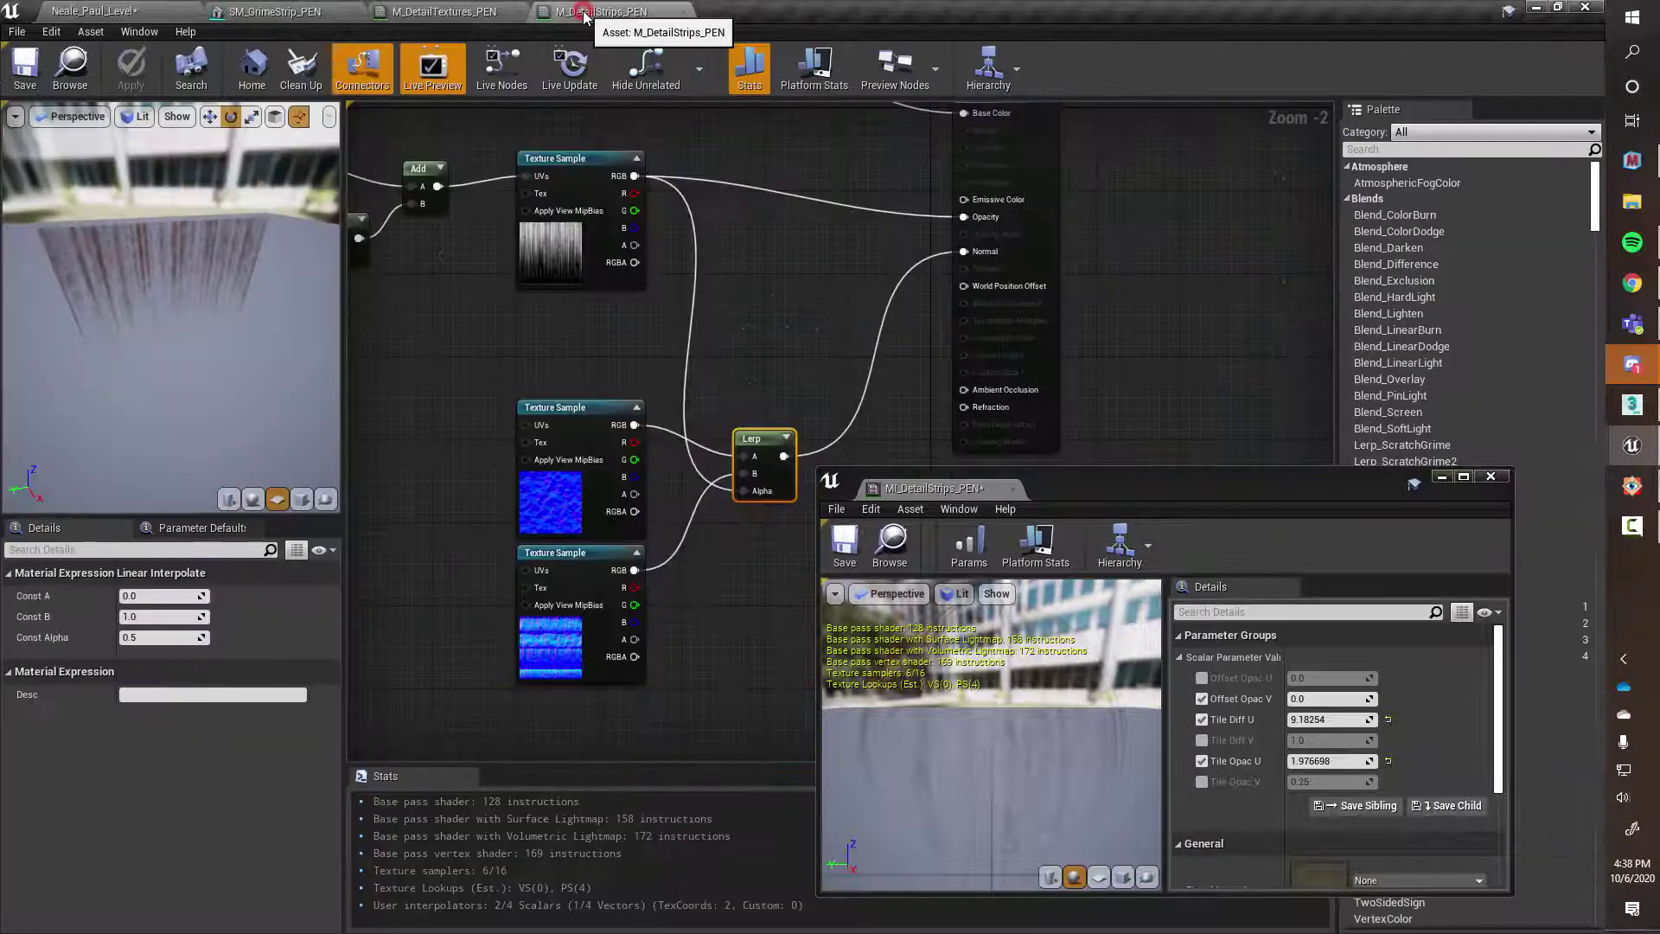
pyautogui.moveTo(766, 354); pyautogui.dragTo(894, 592, button='right')
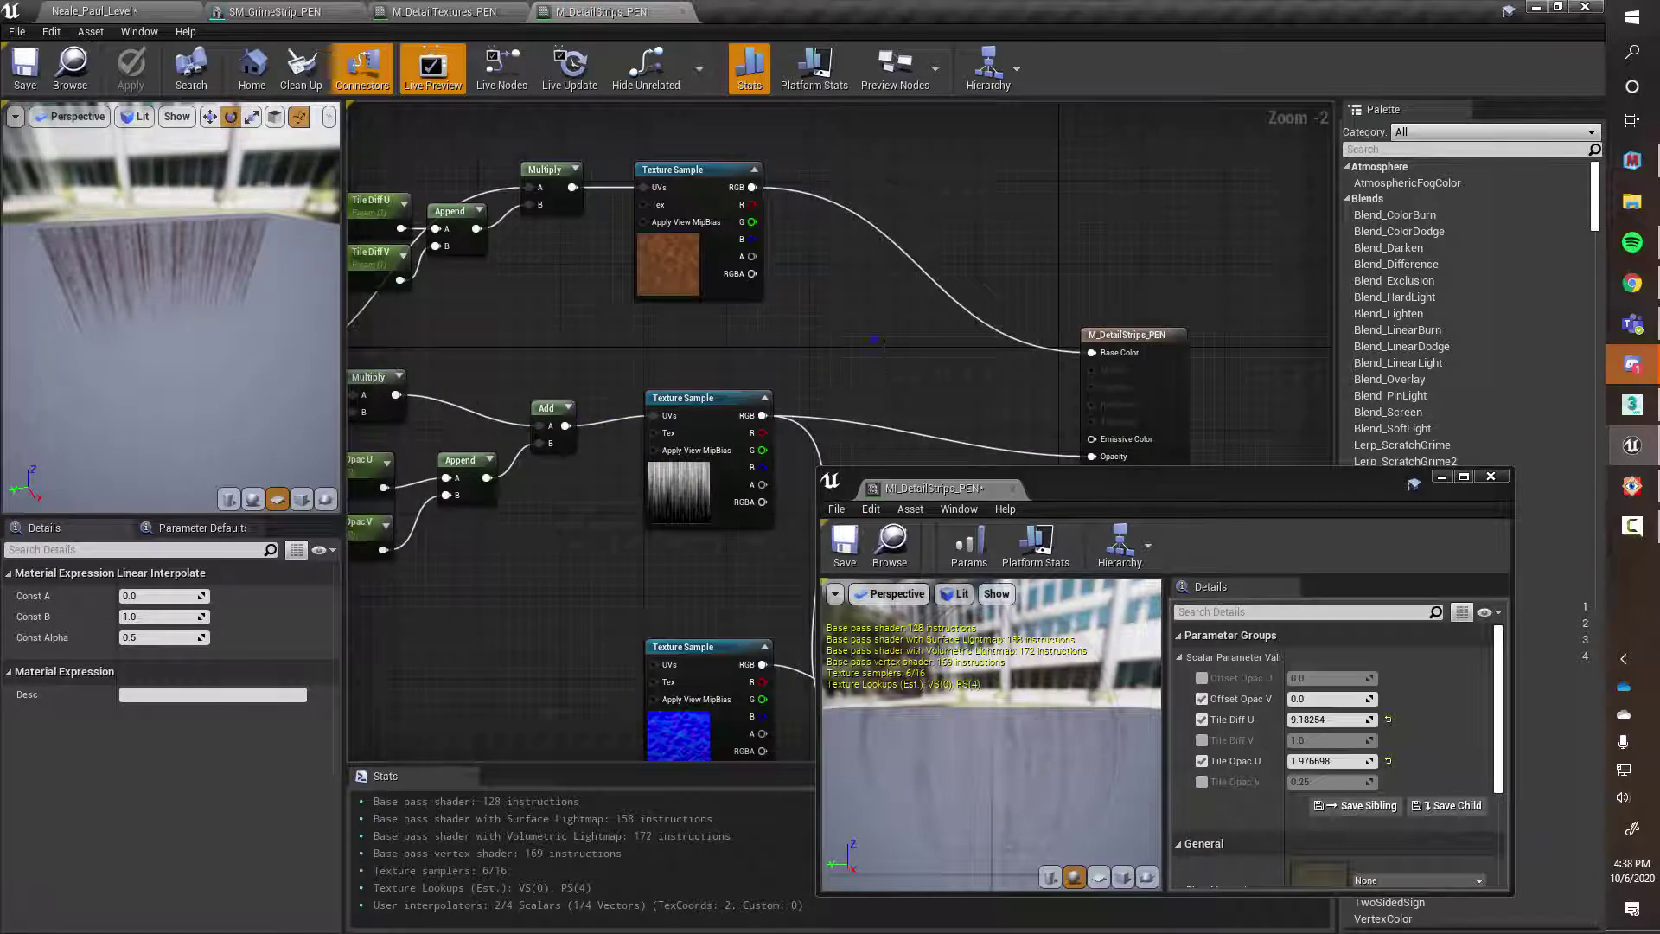
pyautogui.moveTo(875, 339); pyautogui.dragTo(825, 367, button='right')
pyautogui.moveTo(636, 192); pyautogui.dragTo(657, 171)
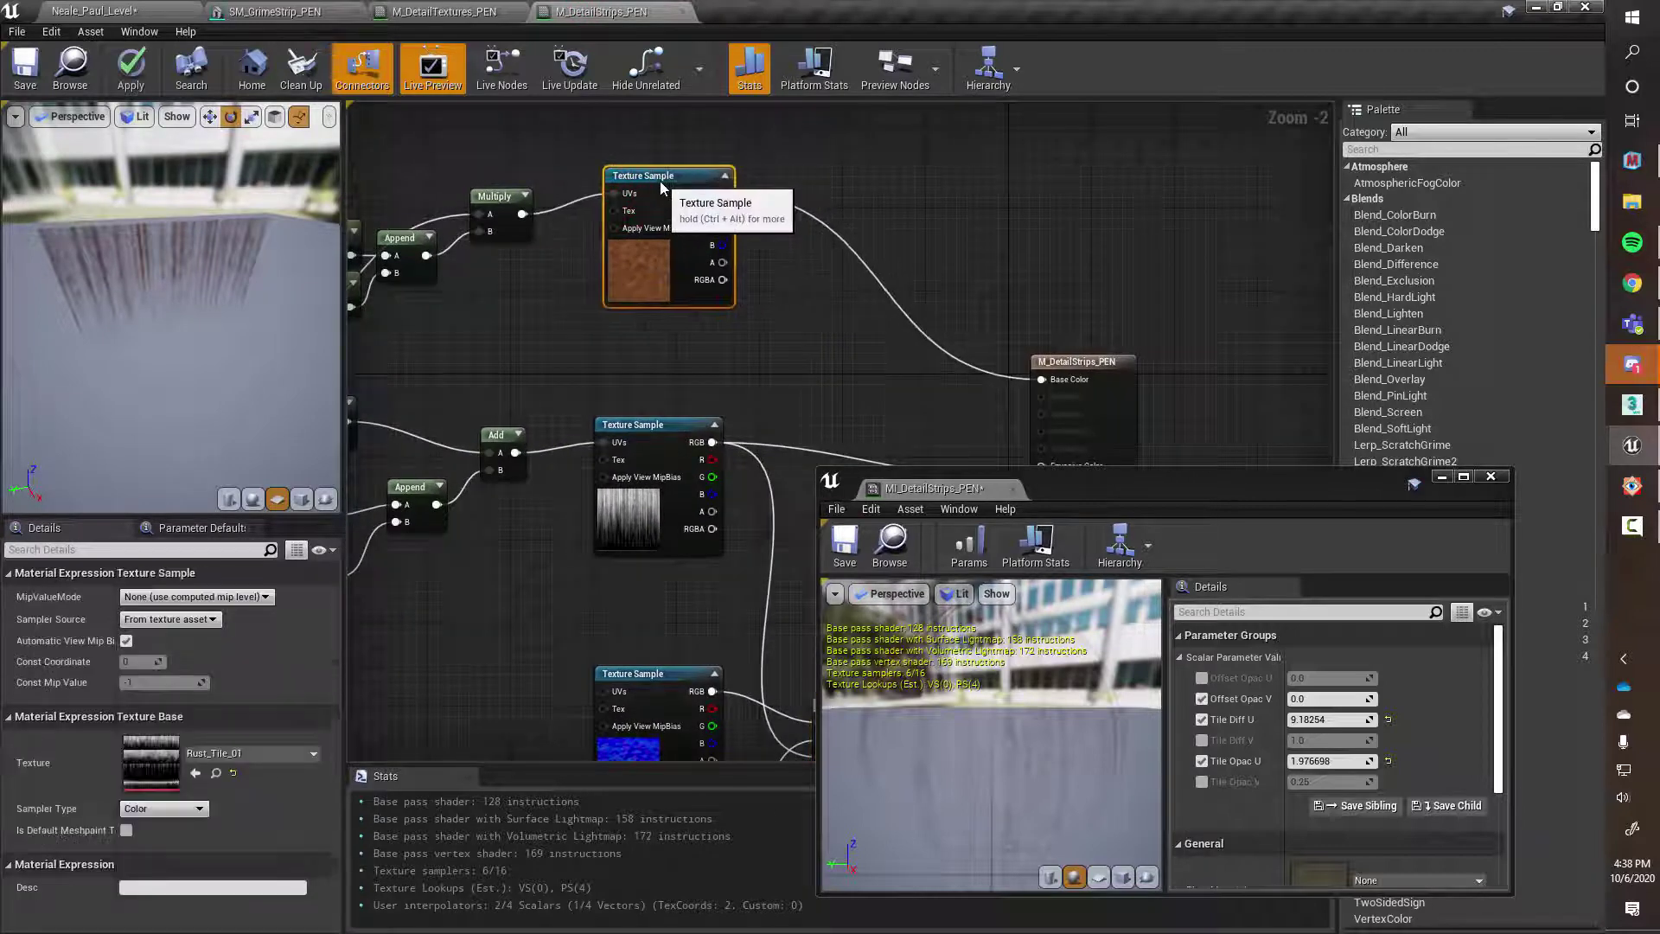
pyautogui.rightClick(657, 172)
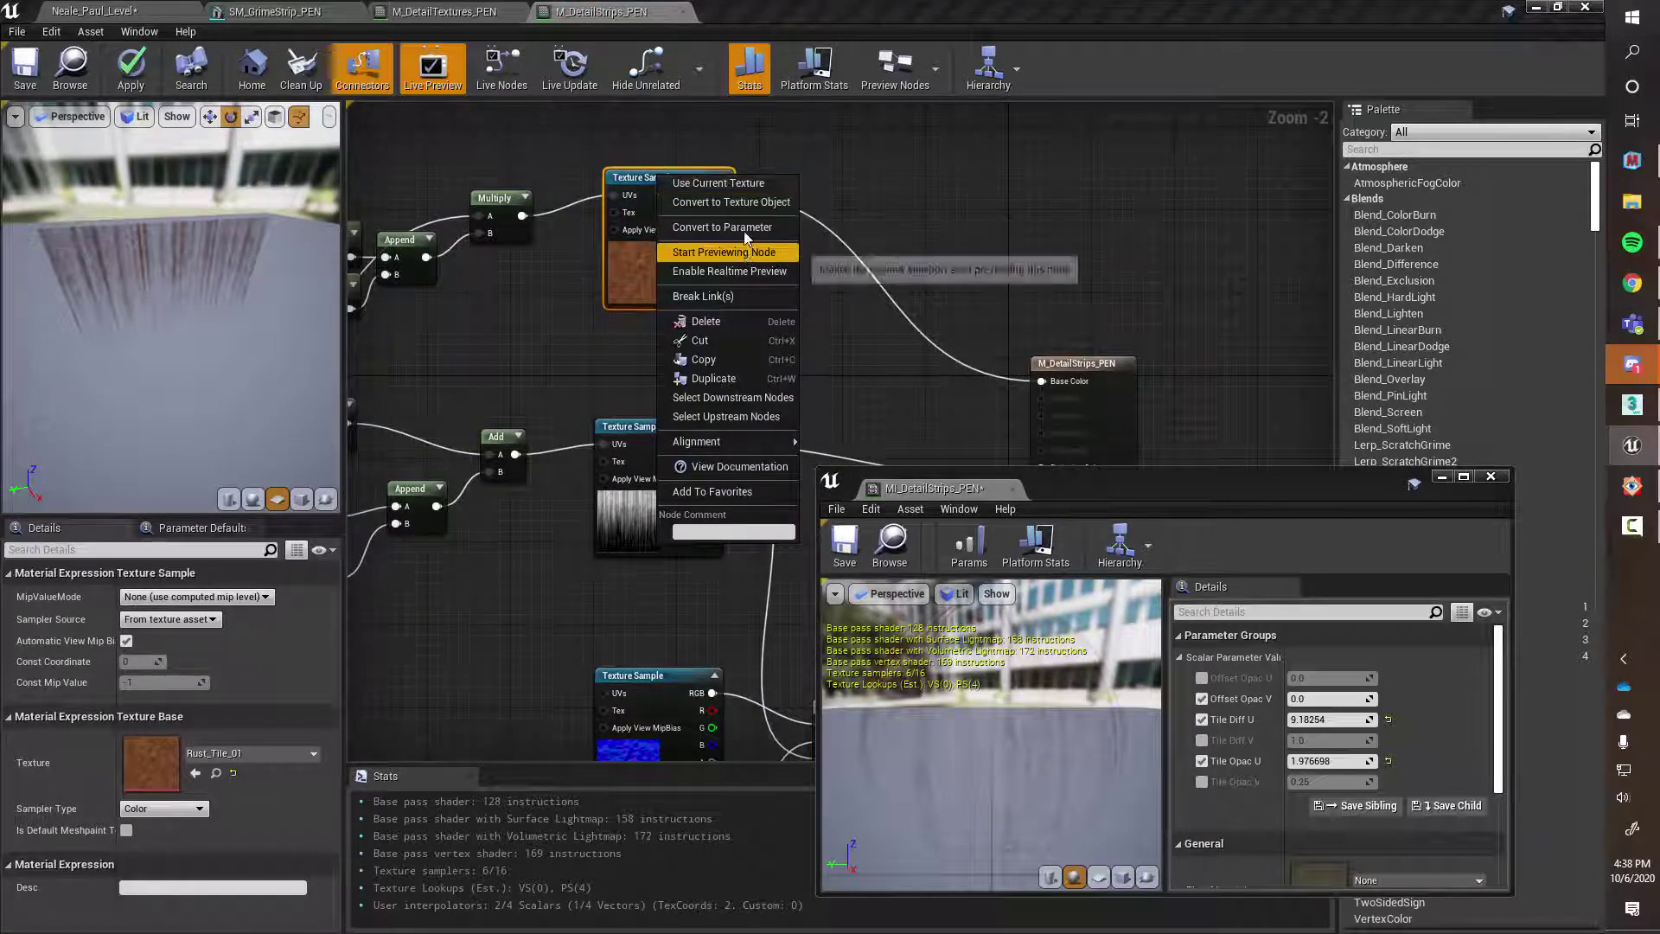
pyautogui.click(845, 326)
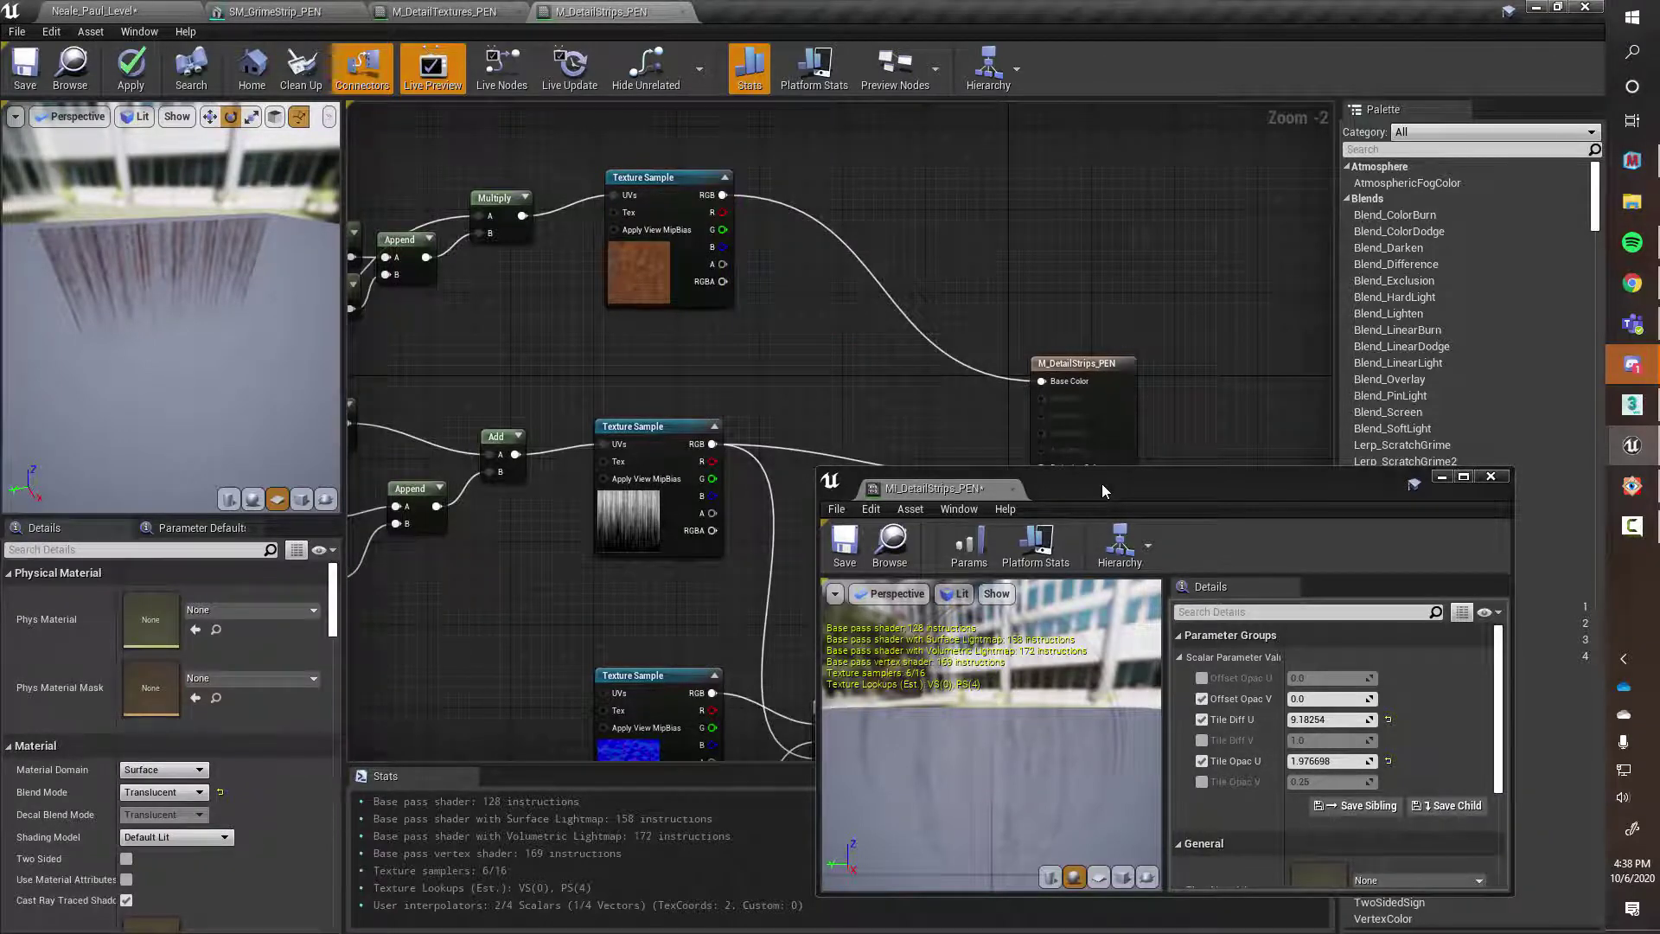
pyautogui.rightClick(684, 184)
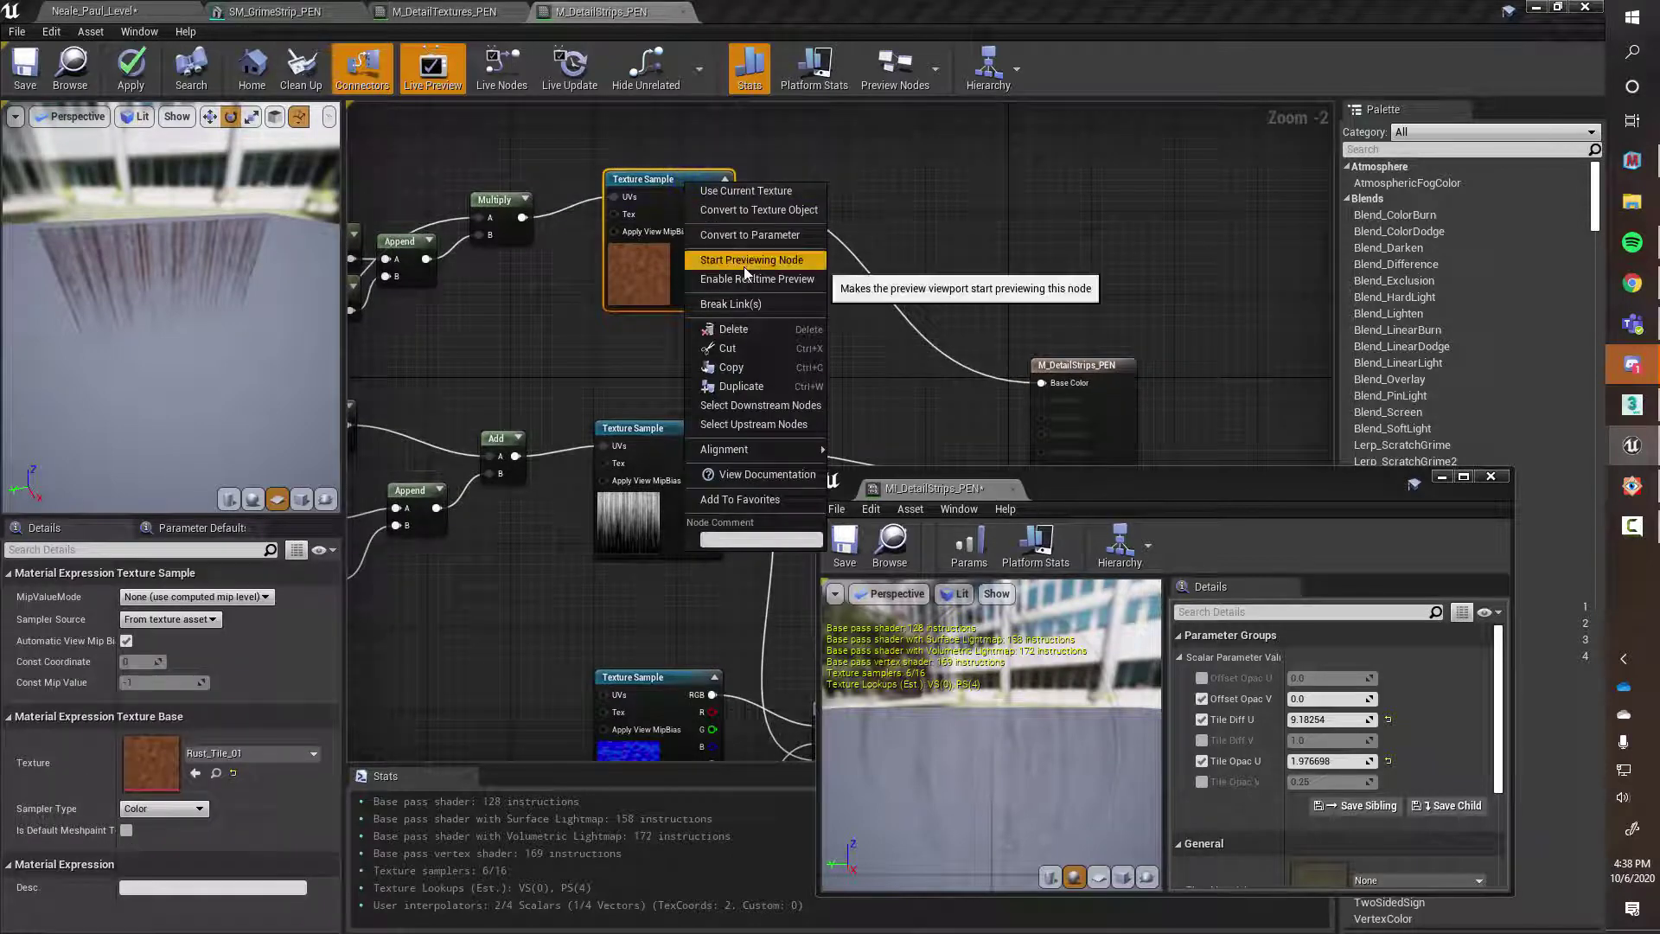
pyautogui.click(748, 236)
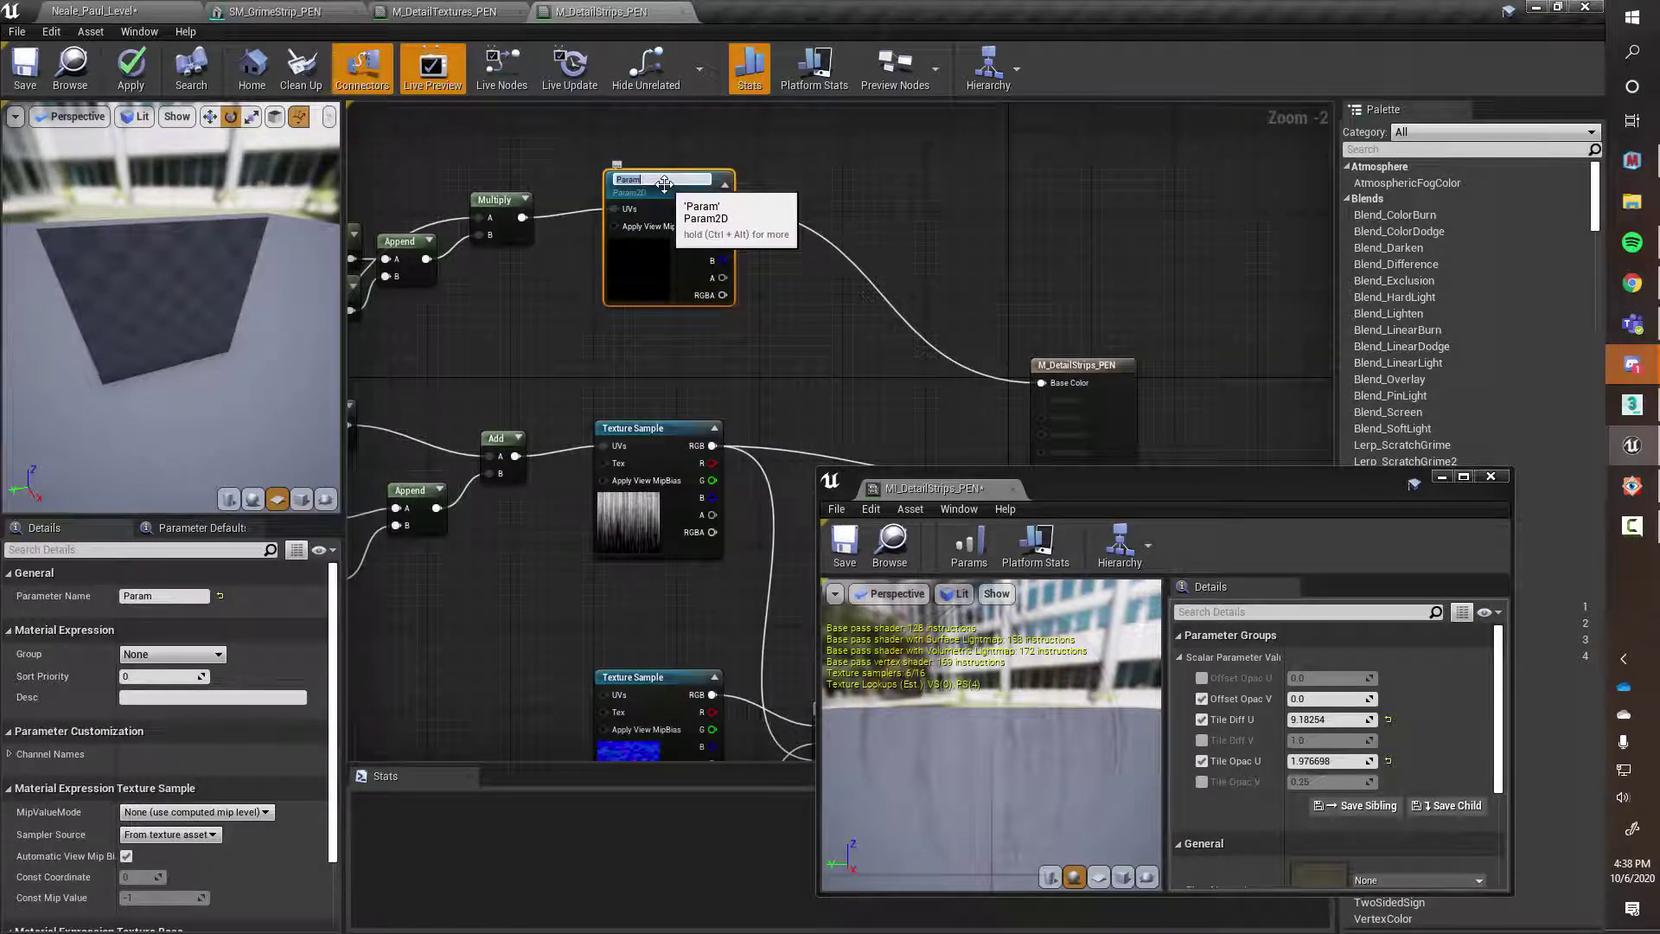
pyautogui.write('Diffuse Texture')
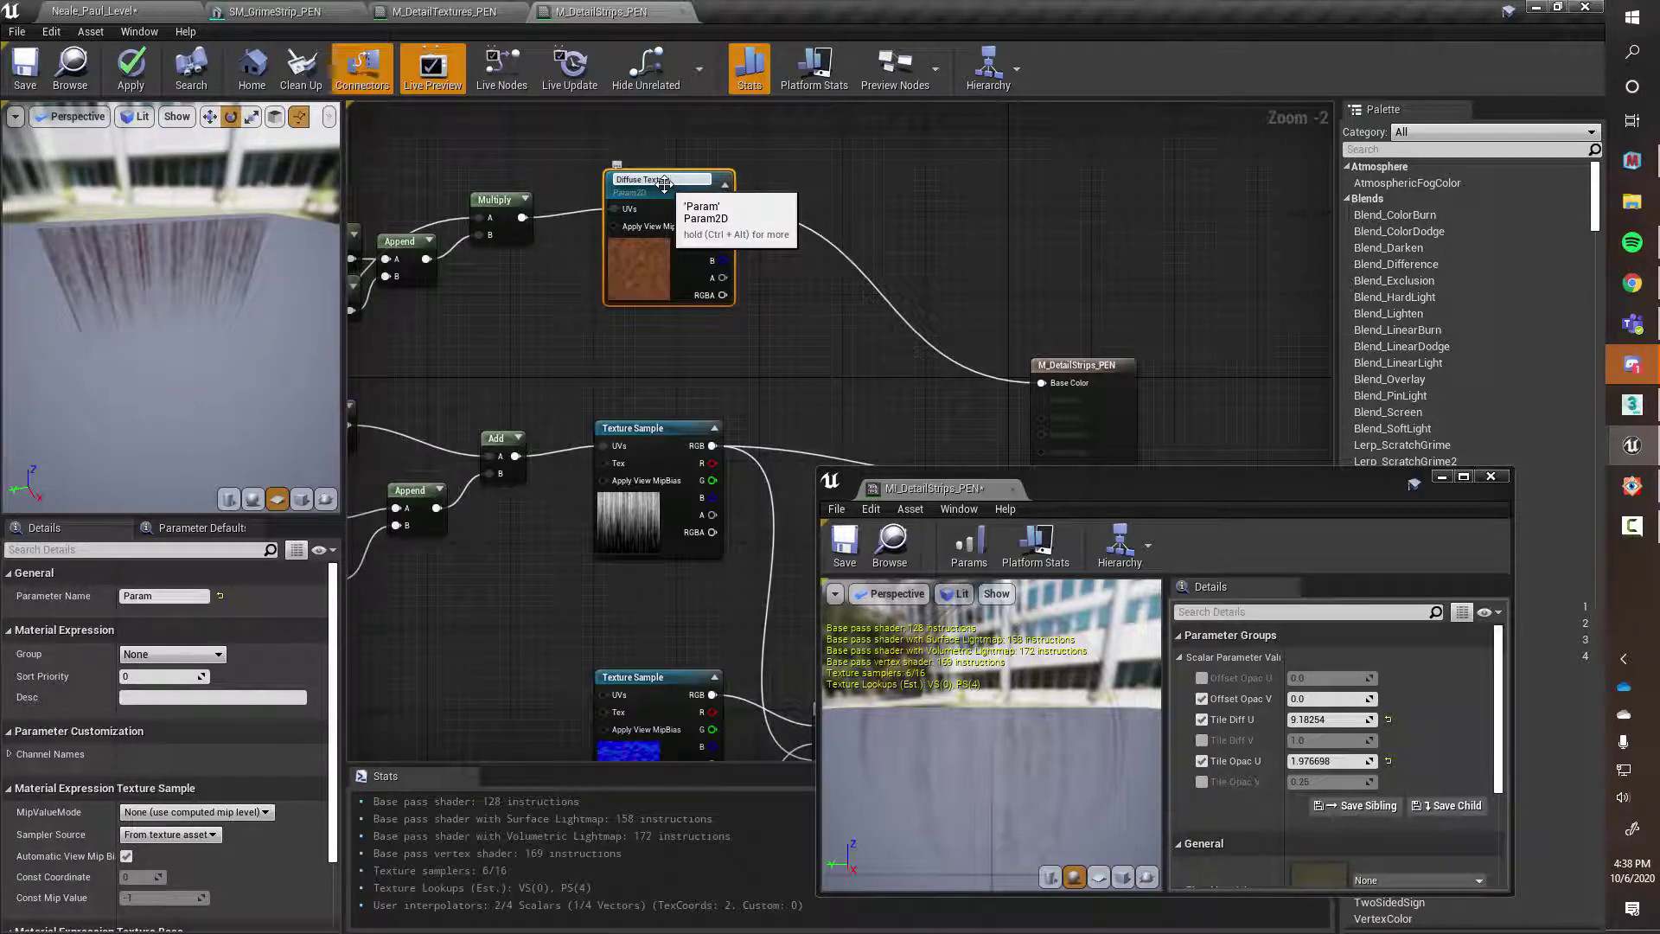
pyautogui.press('Return')
pyautogui.moveTo(899, 344); pyautogui.dragTo(849, 329, button='right')
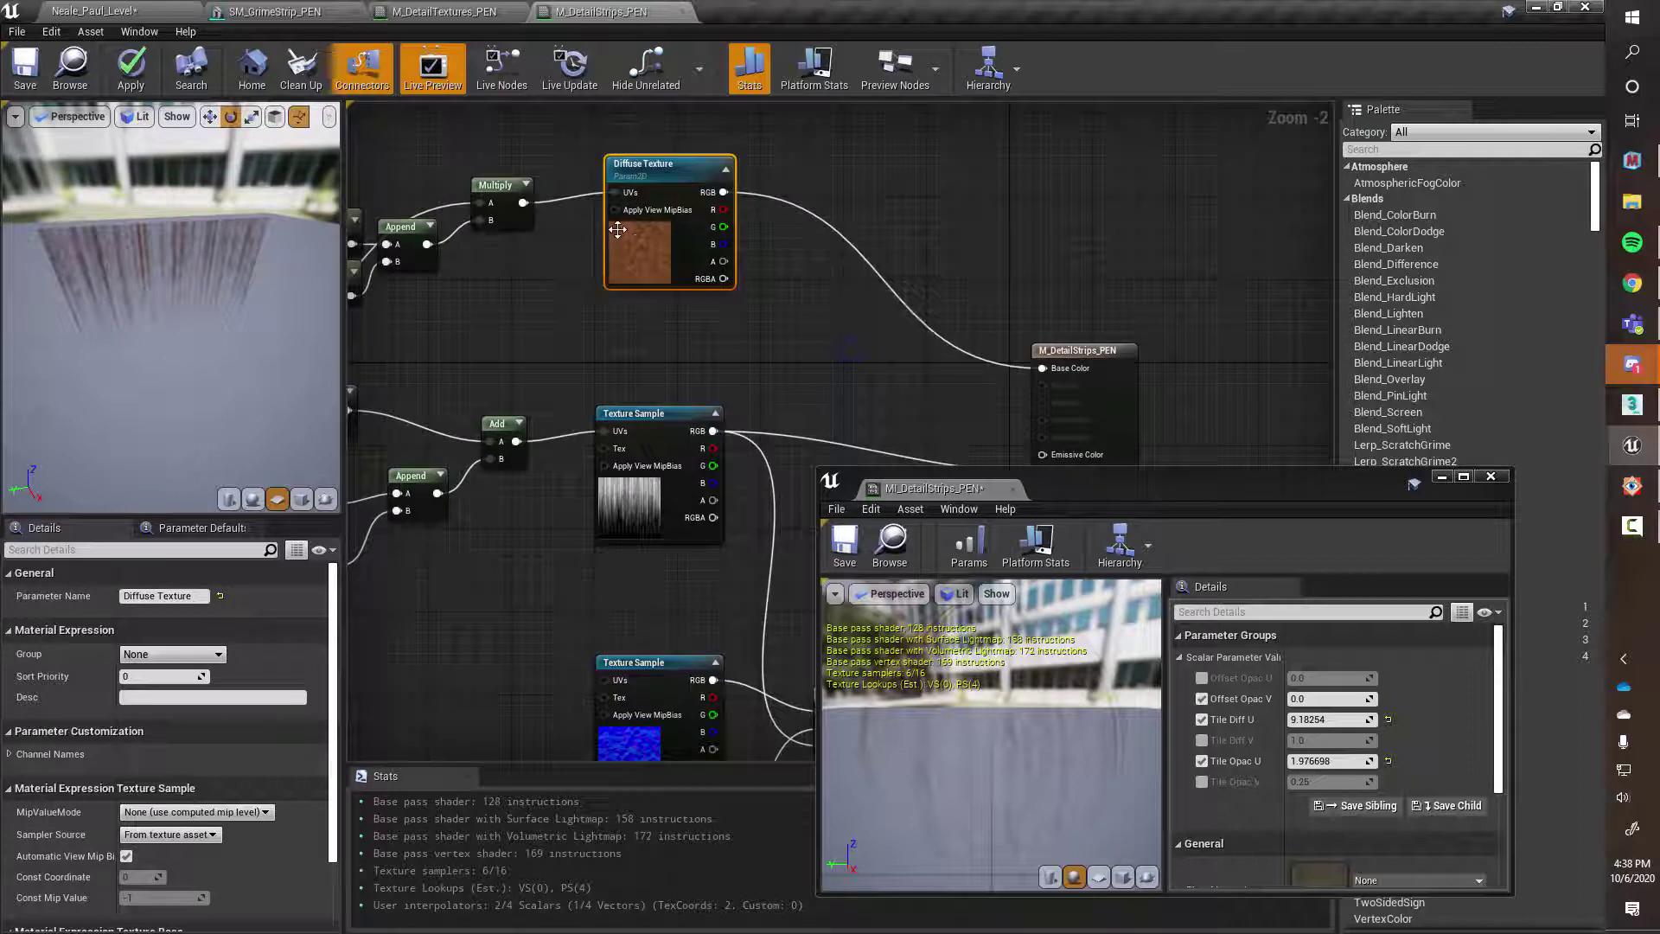
pyautogui.click(130, 64)
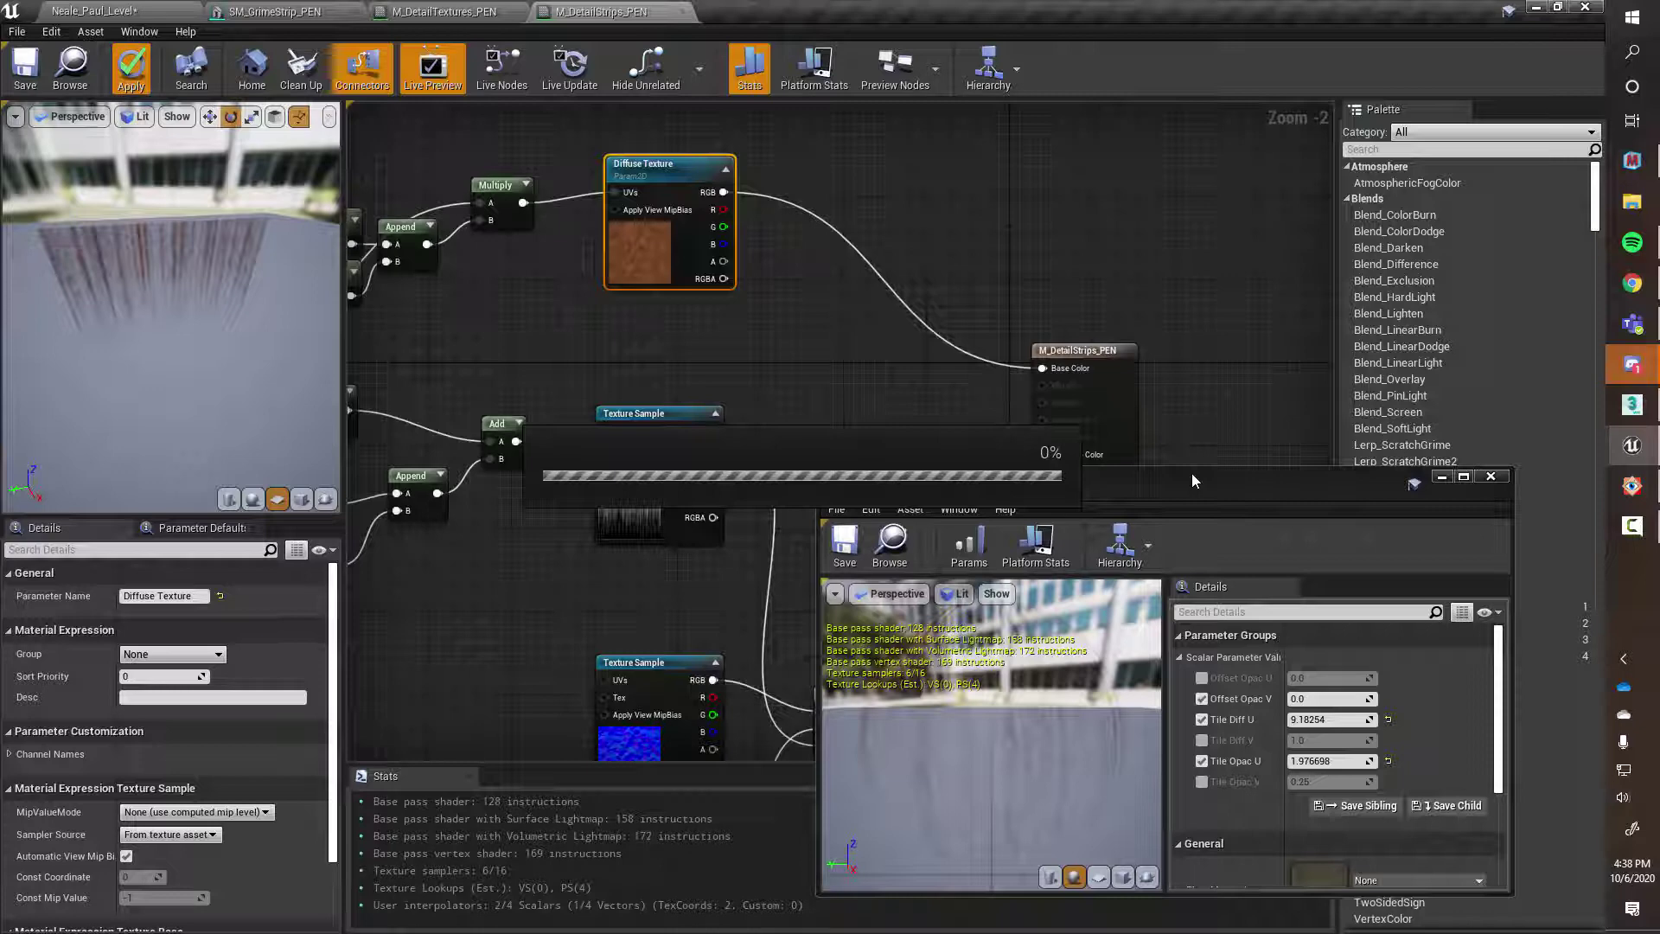
# Move the material instance window clear of the graph and examine the T_GrungeStrips_D and Rust_Tile_N_01 texture samples
pyautogui.moveTo(1191, 474); pyautogui.dragTo(1150, 342)
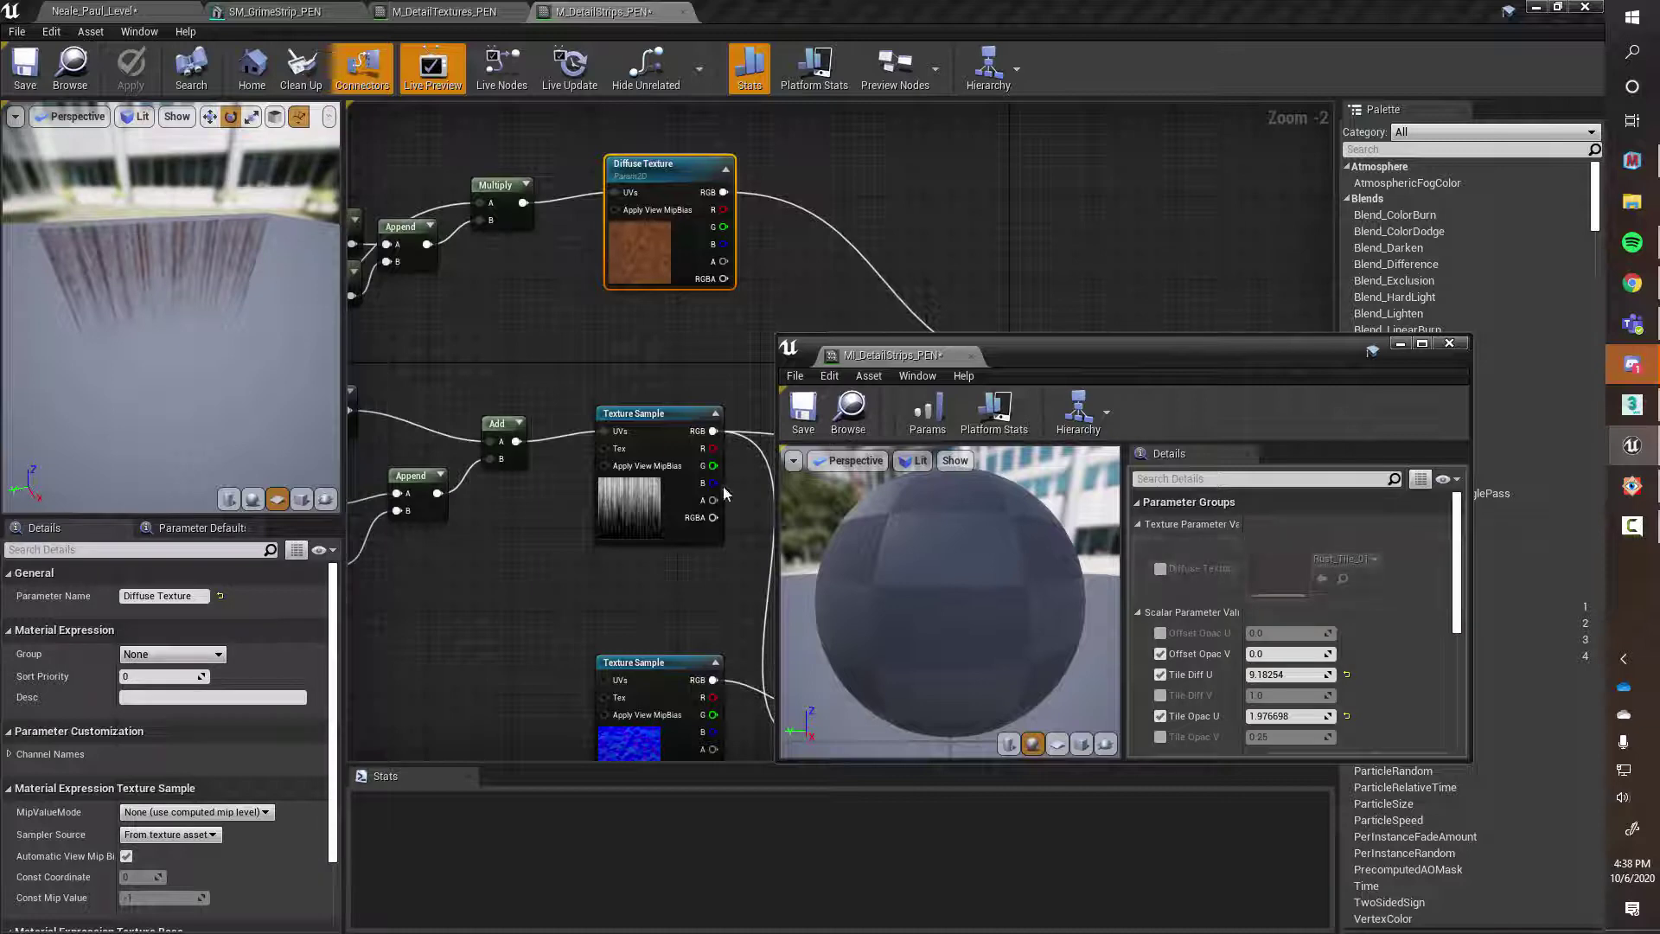
pyautogui.click(657, 416)
pyautogui.moveTo(537, 603); pyautogui.dragTo(537, 389, button='right')
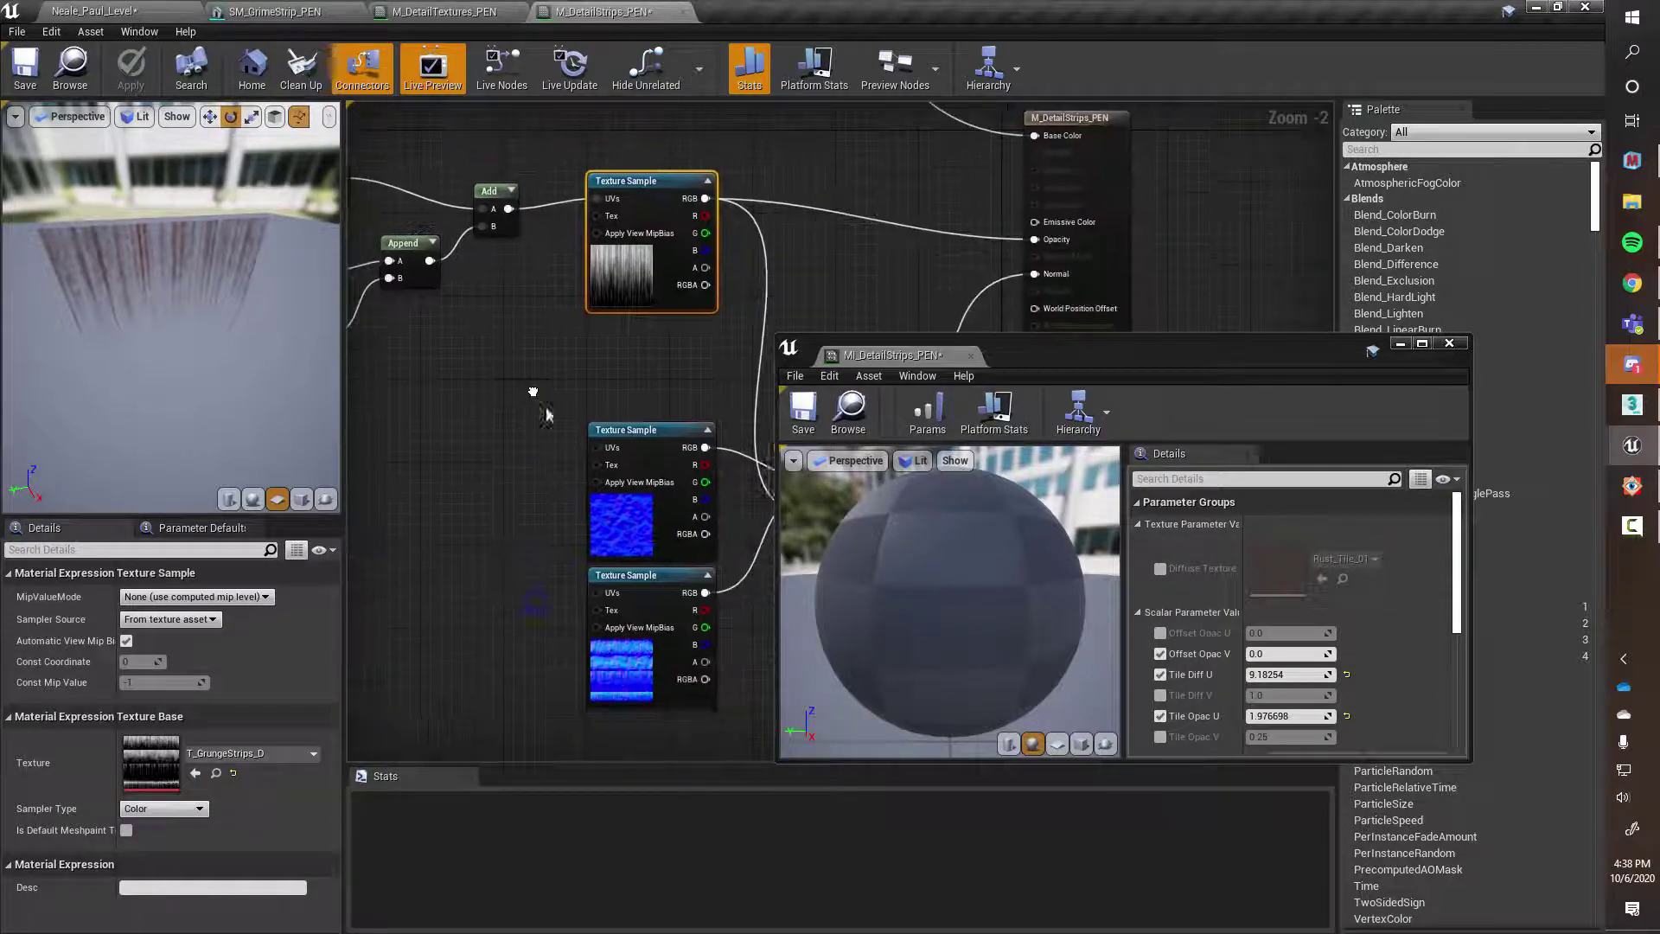
pyautogui.click(652, 429)
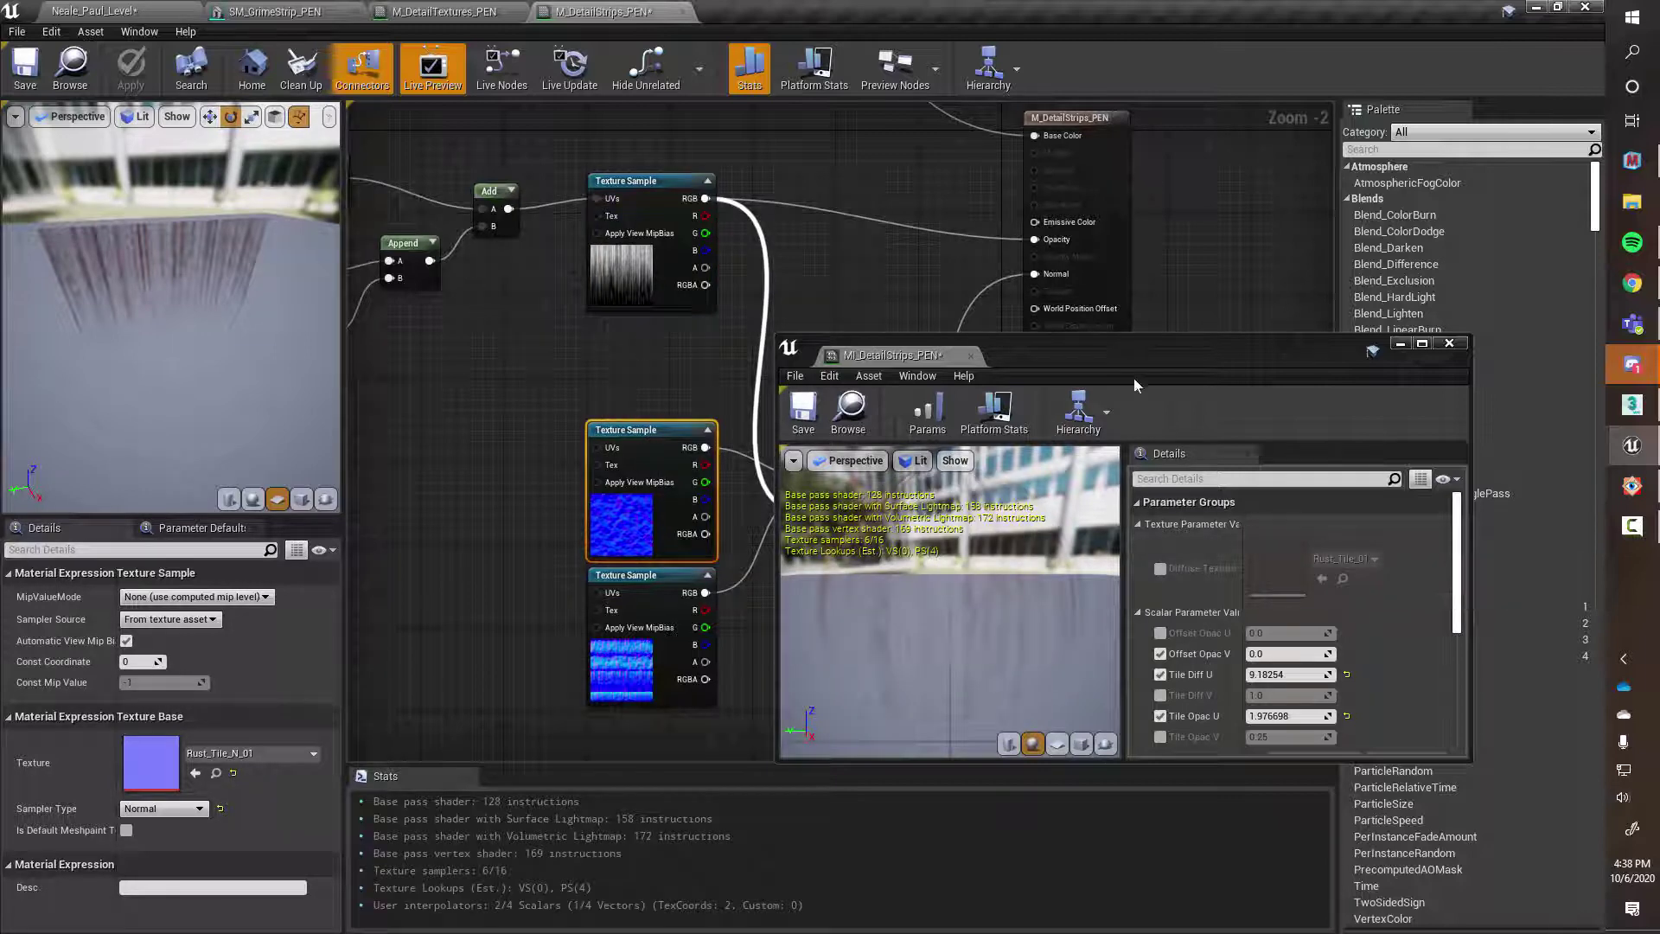
pyautogui.moveTo(1135, 380); pyautogui.dragTo(1223, 536)
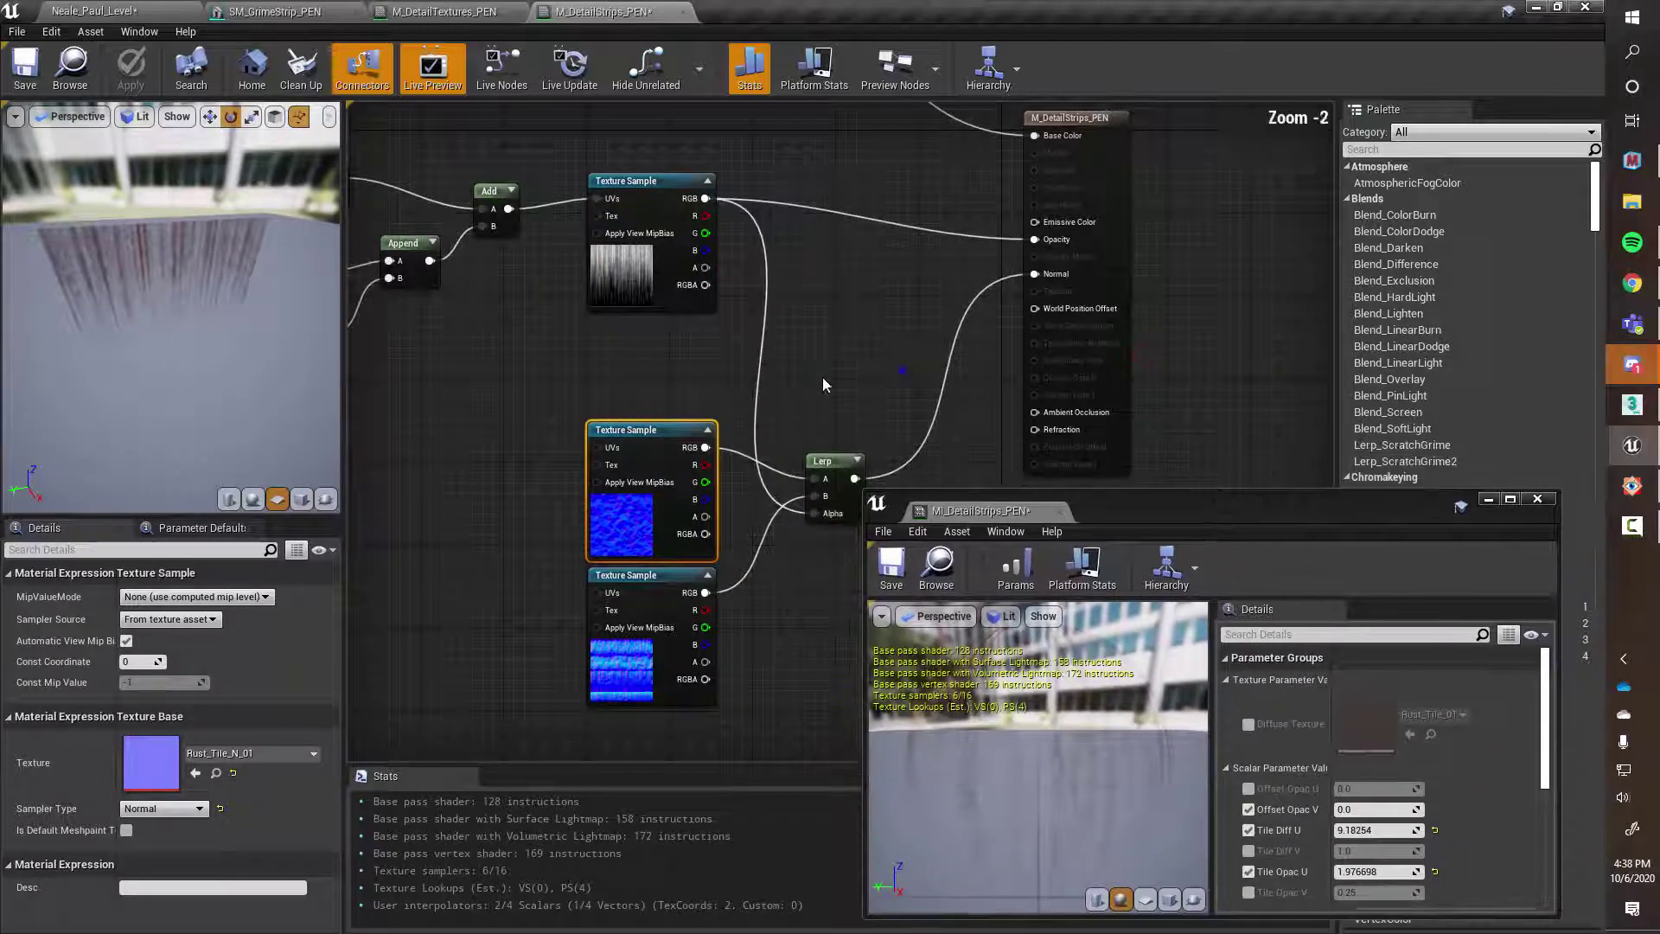
pyautogui.scroll(-6, 822, 377)
pyautogui.scroll(4, 861, 415)
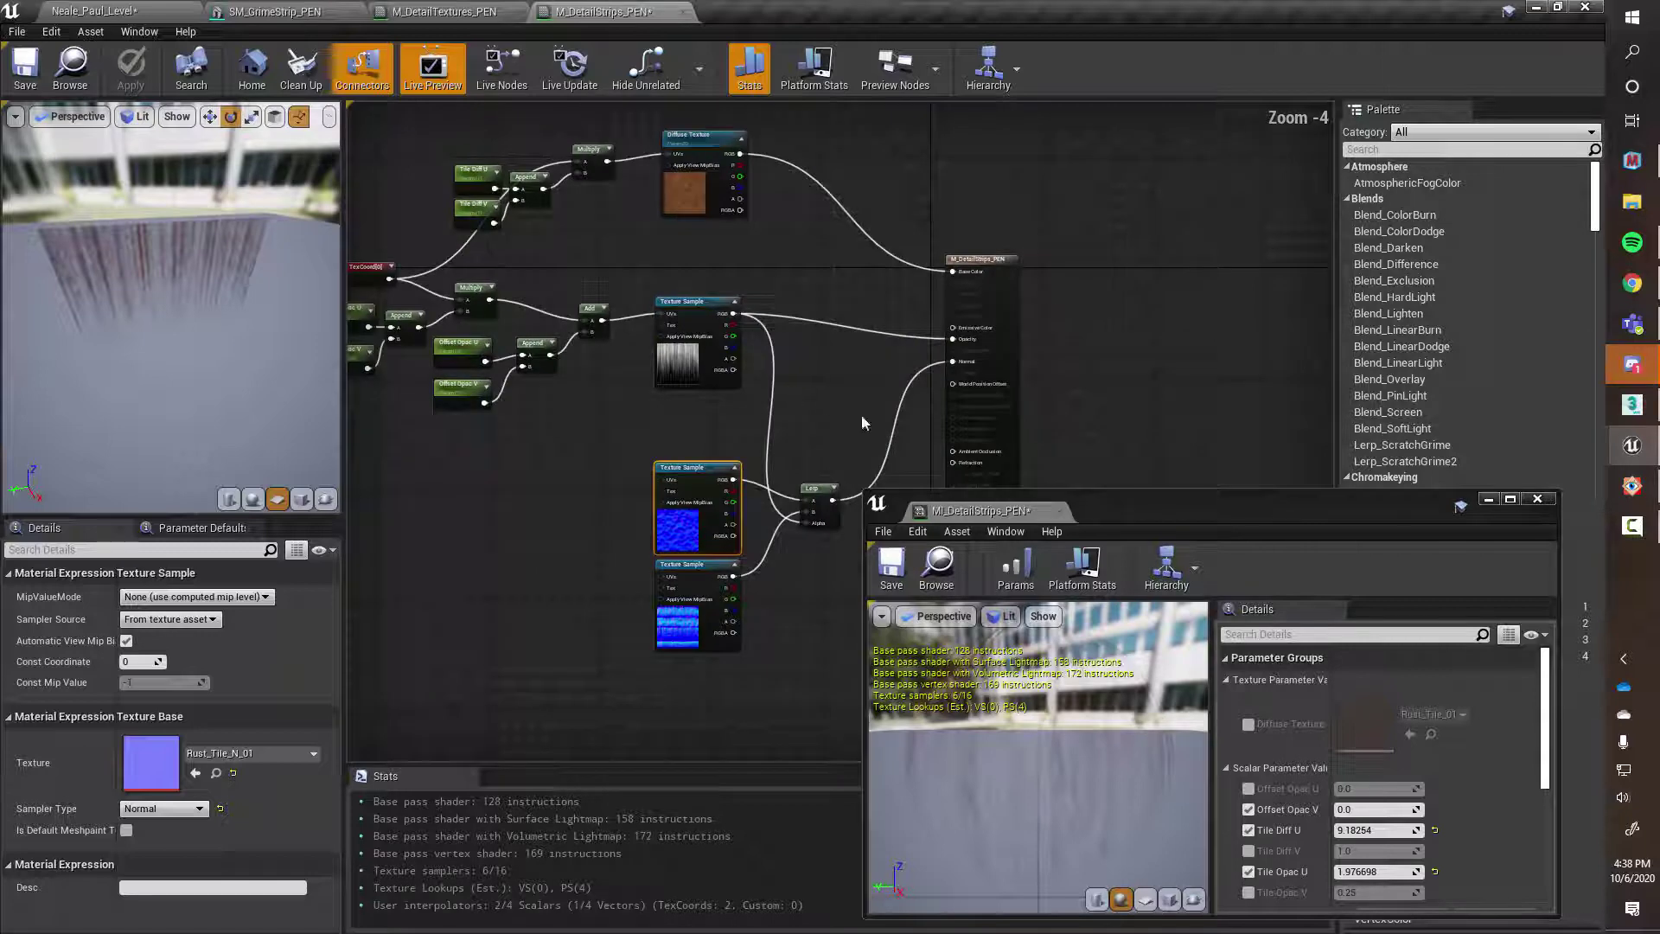
pyautogui.scroll(4, 865, 428)
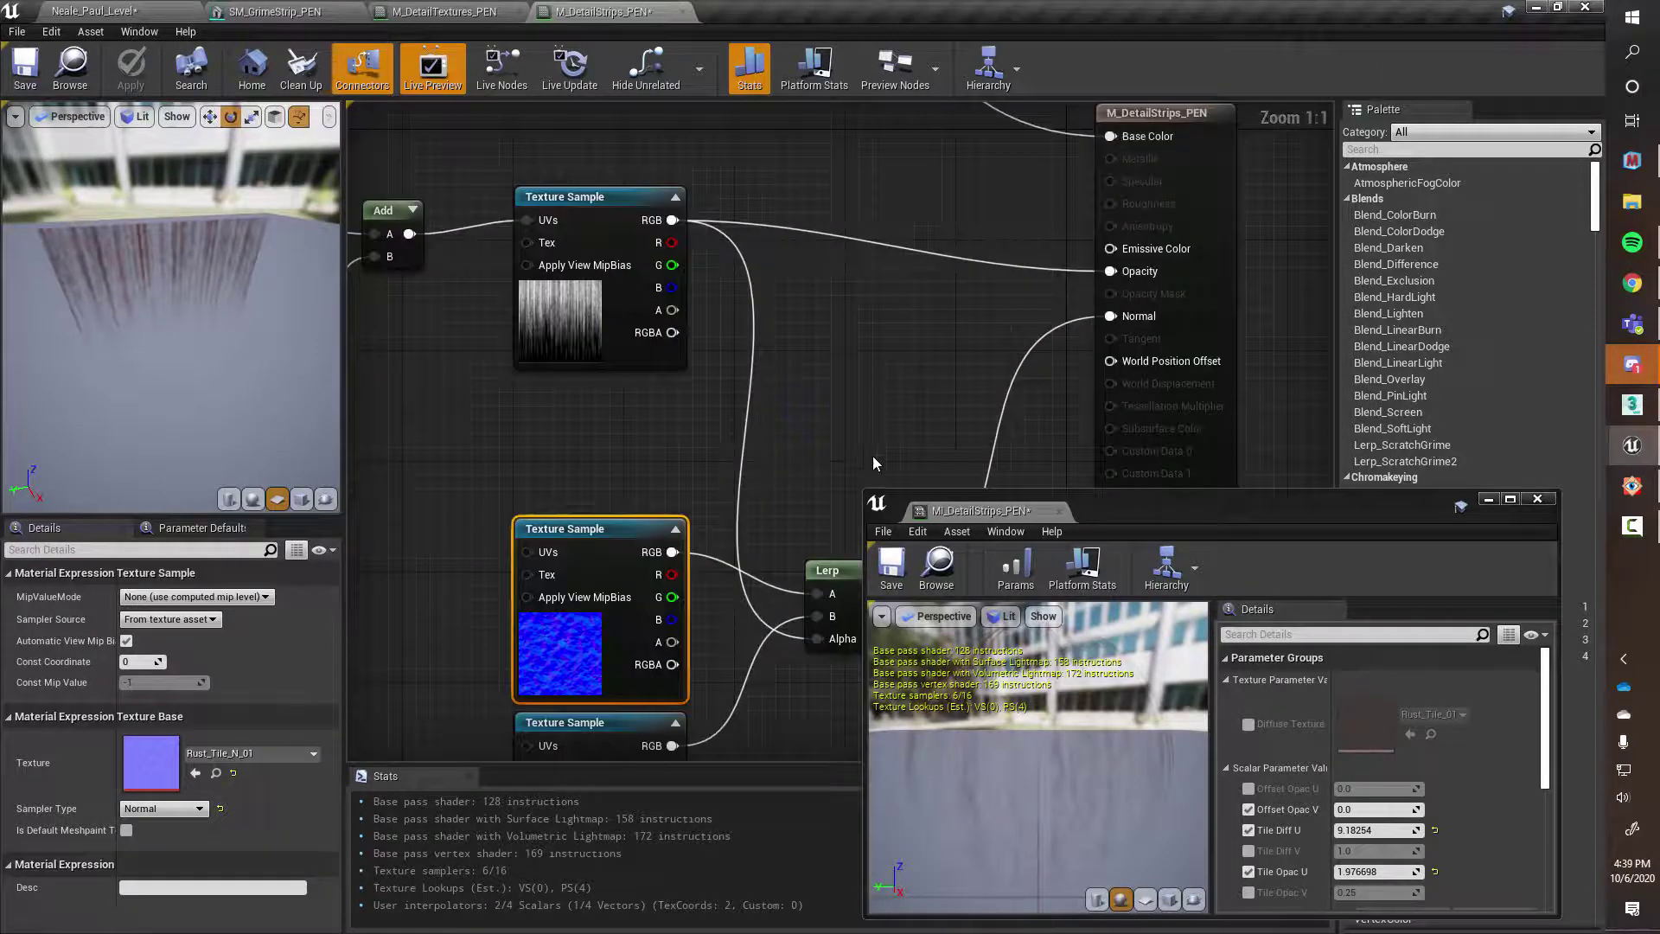